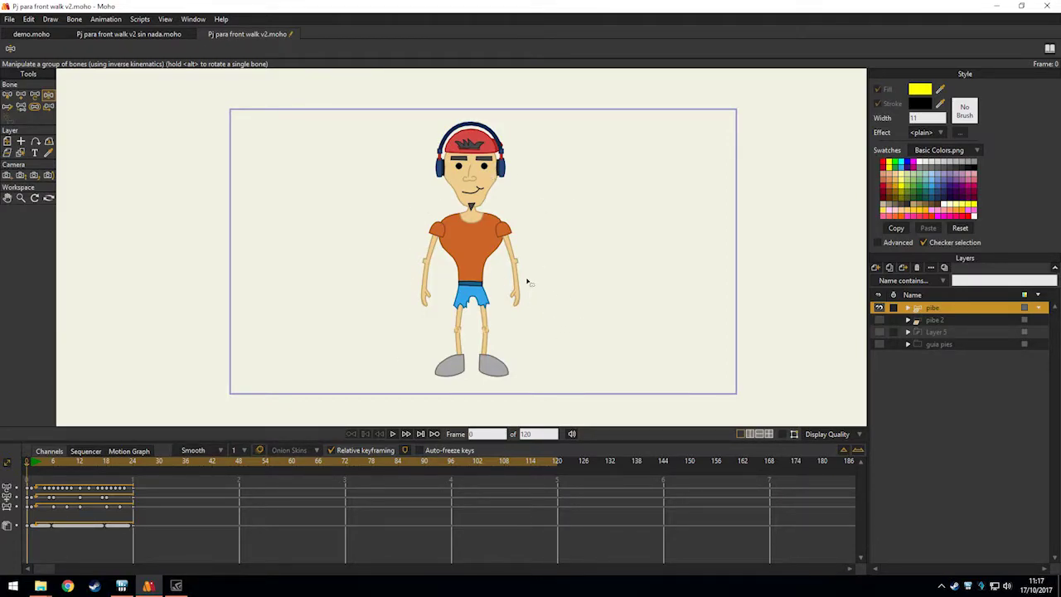
Play the character's front walk animation and stop the playback.
scroll(527, 282, up, 3)
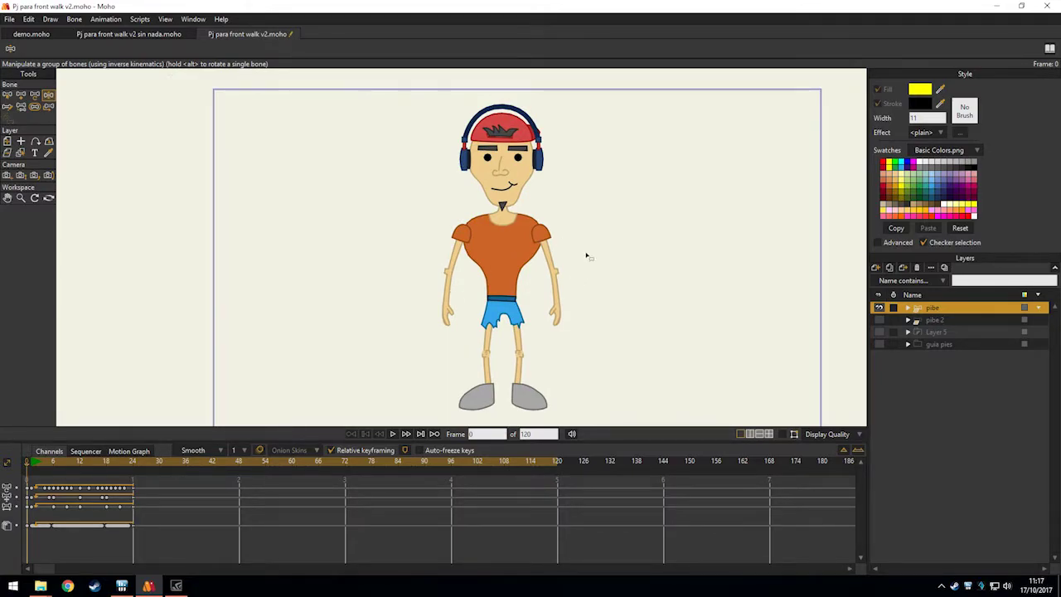
scroll(564, 336, down, 2)
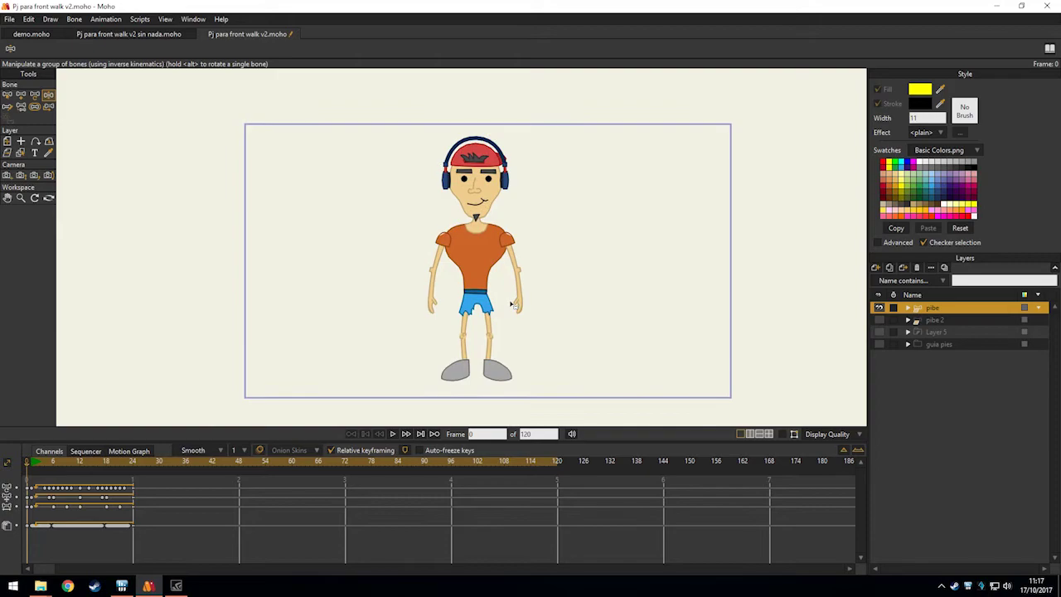
scroll(512, 306, down, 2)
scroll(512, 303, up, 2)
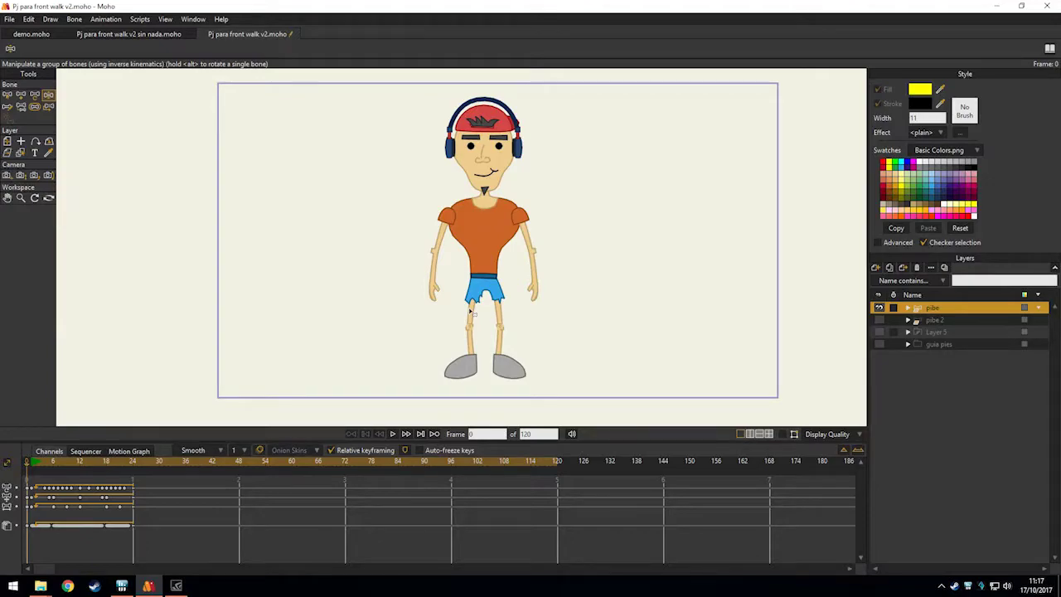
key(space)
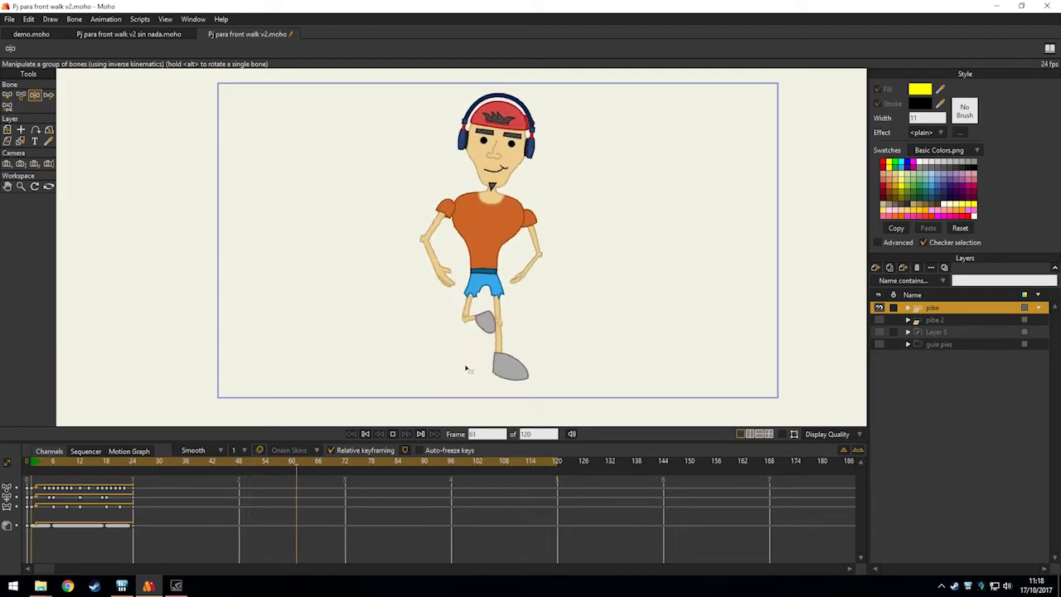
key(space)
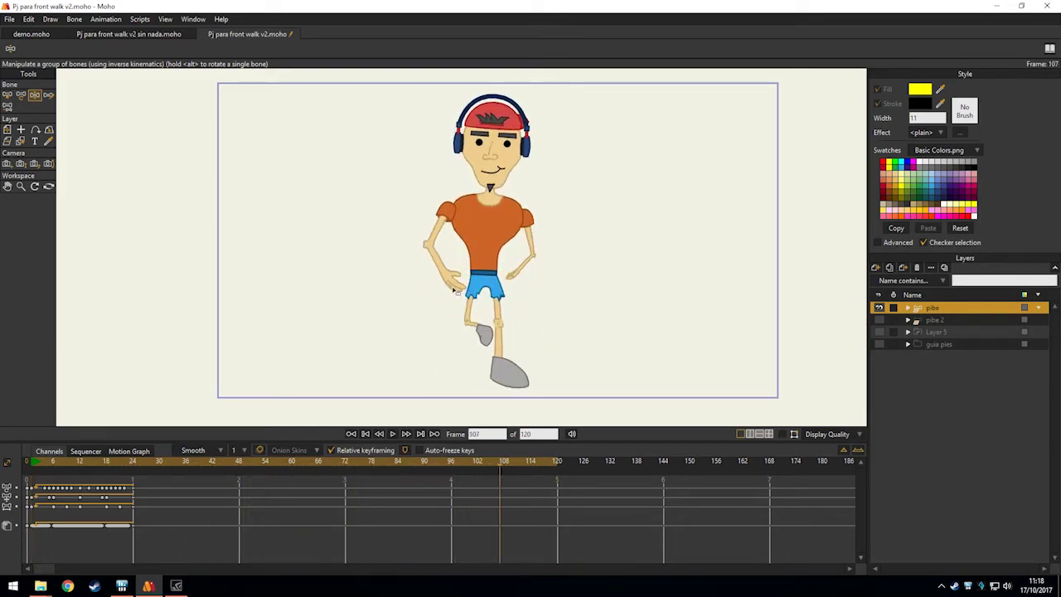
Go to frame 2 and examine the walk pose from the head and arms down to the feet.
click(35, 462)
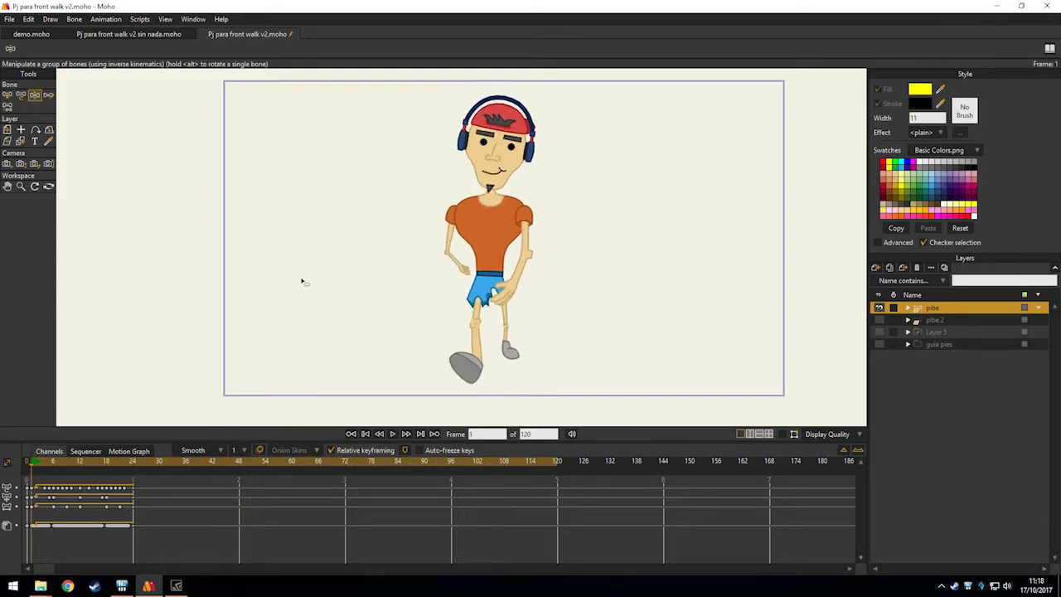
scroll(371, 329, up, 5)
scroll(529, 270, up, 1)
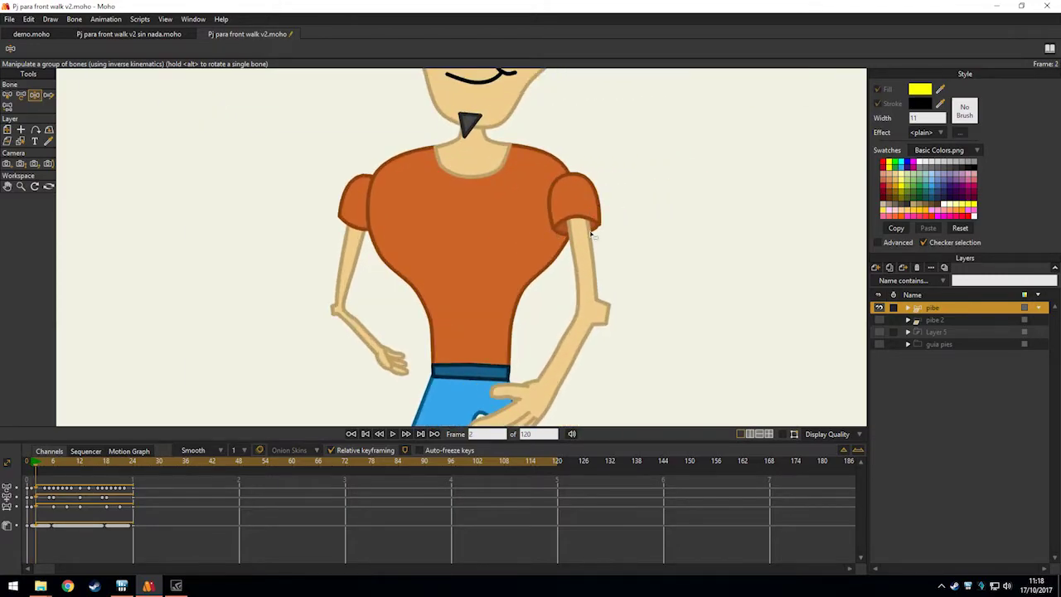
drag(529, 266, 544, 129)
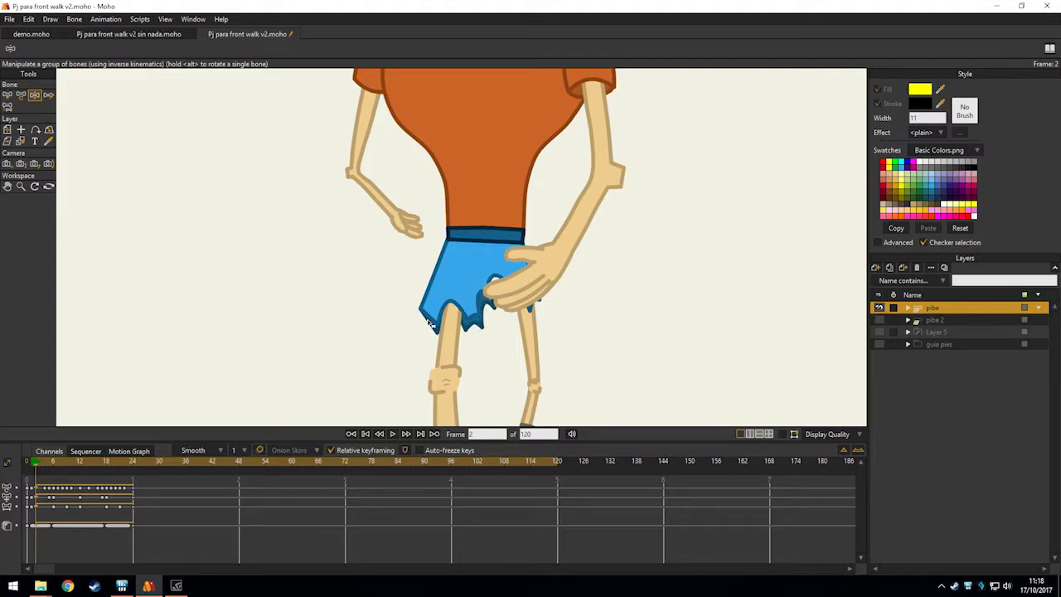
scroll(471, 299, down, 2)
scroll(471, 298, down, 2)
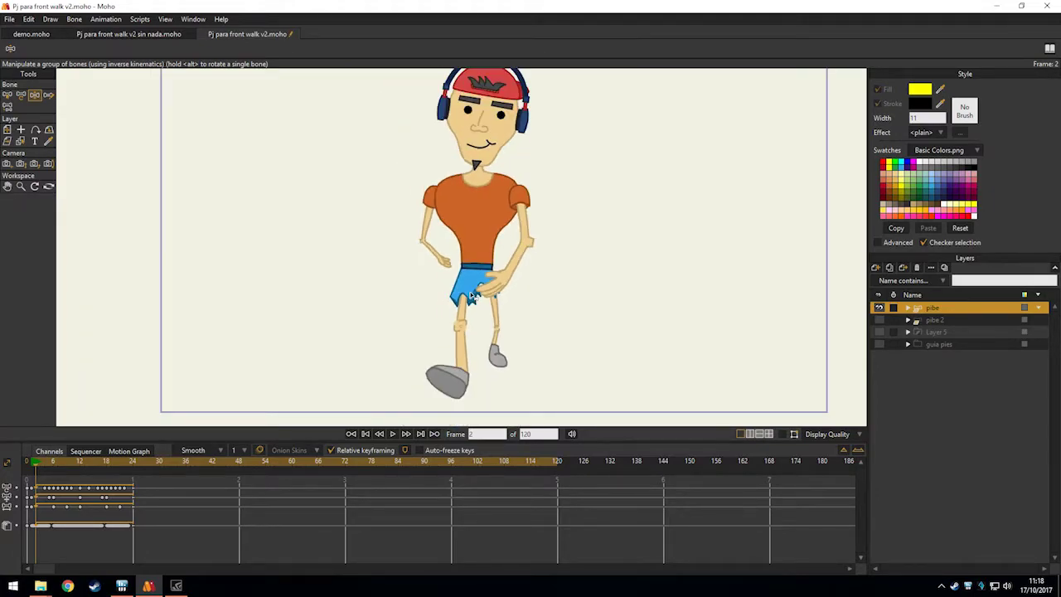
scroll(419, 298, down, 2)
scroll(423, 240, up, 3)
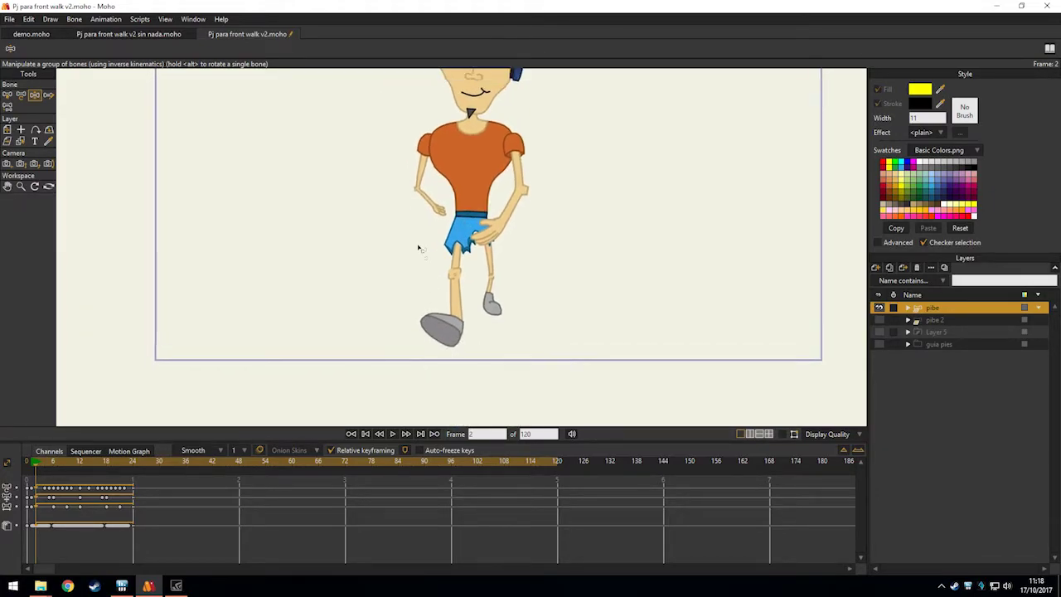
scroll(455, 250, up, 1)
drag(457, 249, 457, 290)
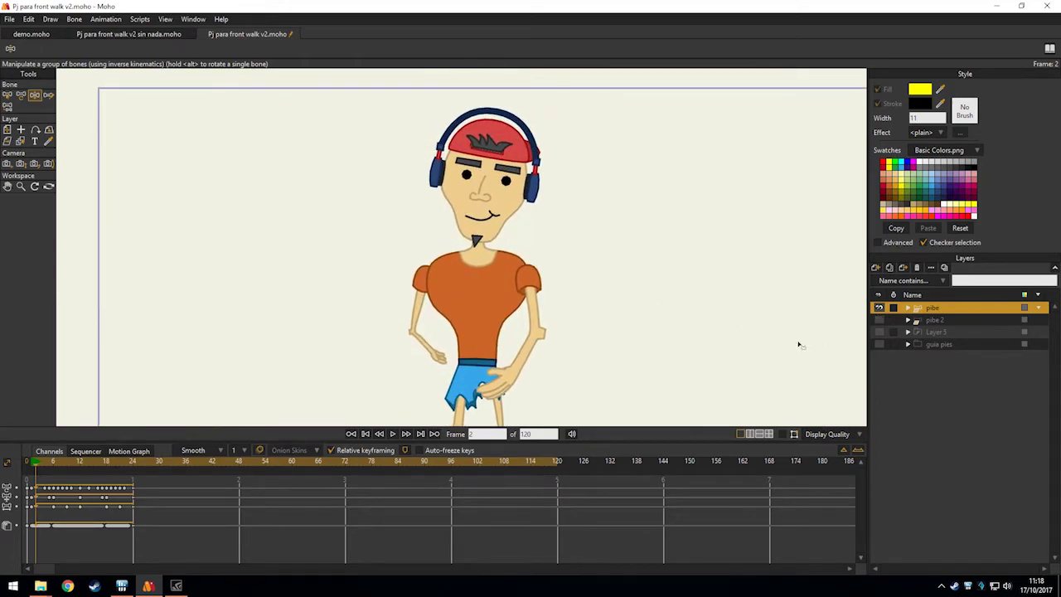
drag(740, 406, 757, 346)
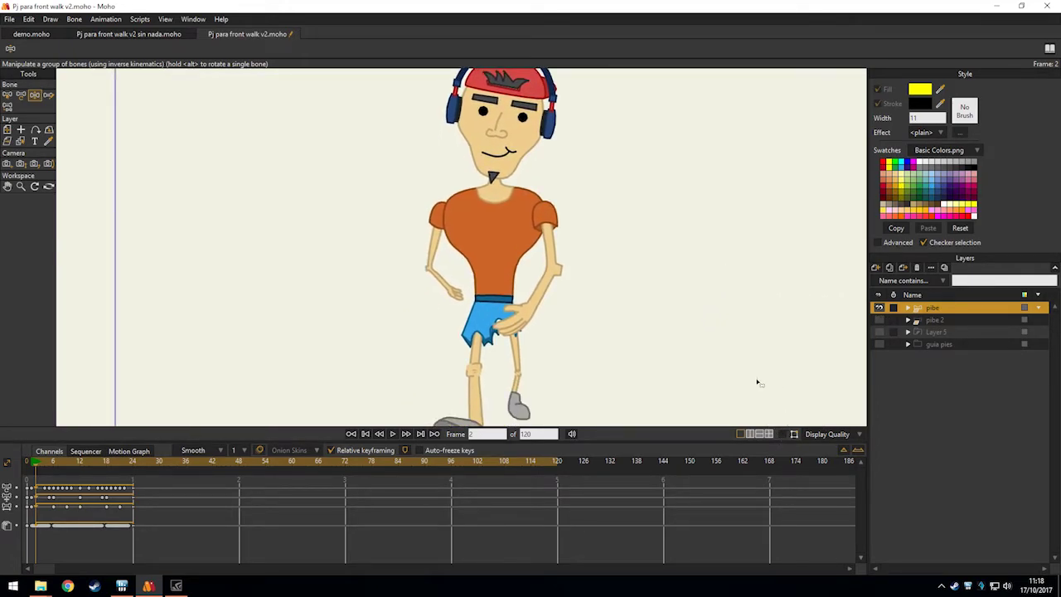
Display the rig's bones at frame 2 and examine the foot bones and the surrounding control bones.
click(783, 435)
scroll(652, 325, down, 2)
drag(652, 324, 514, 237)
drag(500, 300, 564, 320)
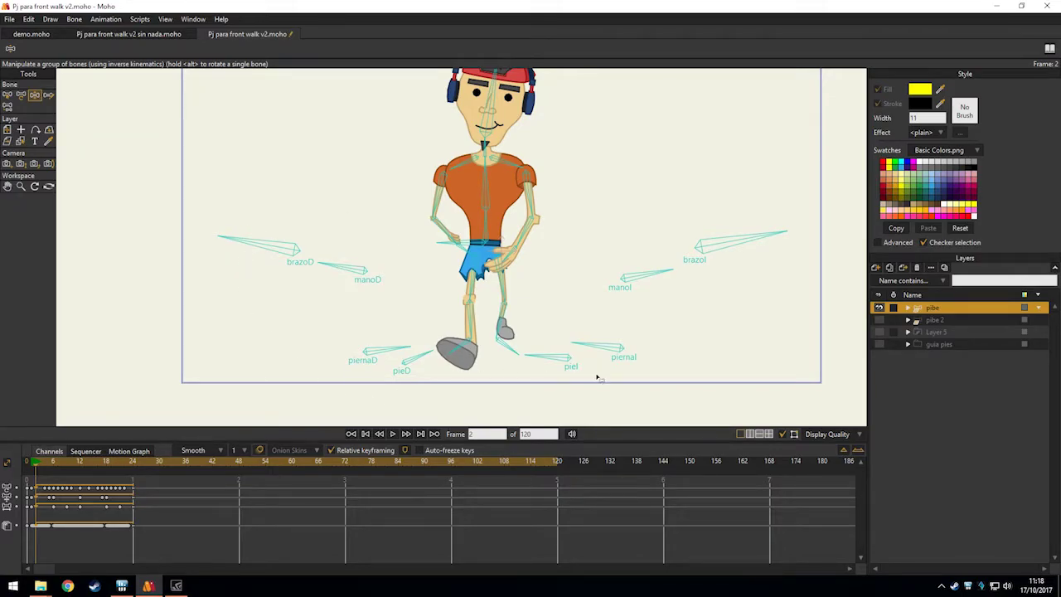
scroll(605, 321, up, 3)
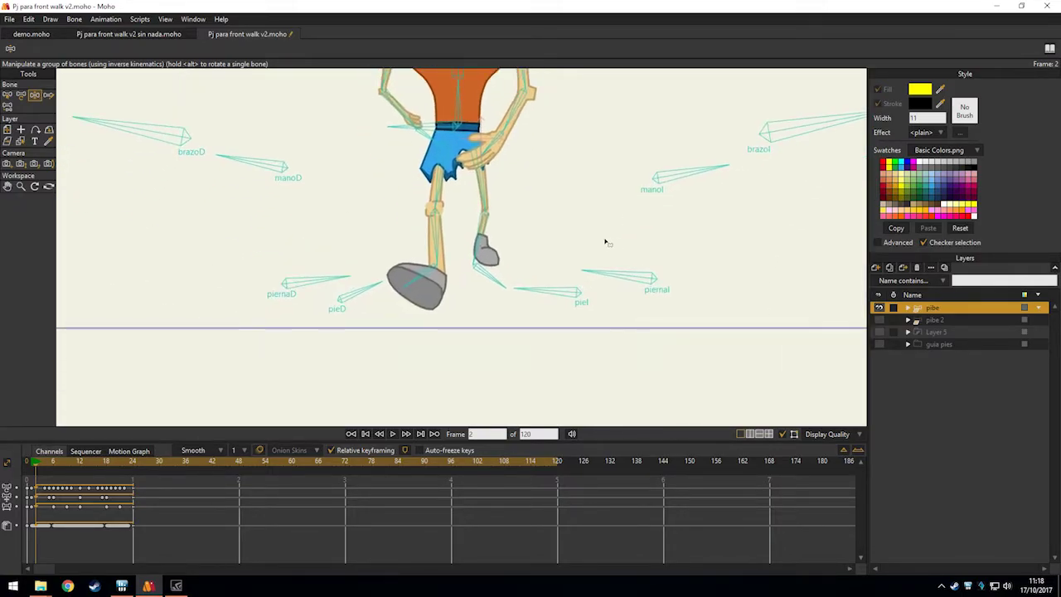
scroll(523, 257, up, 2)
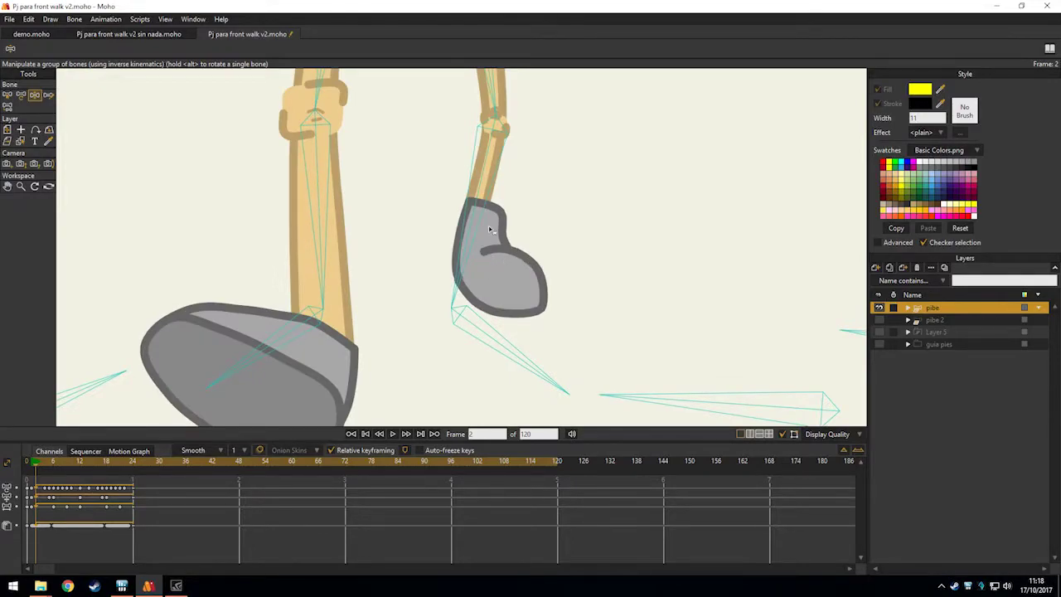
scroll(489, 243, down, 4)
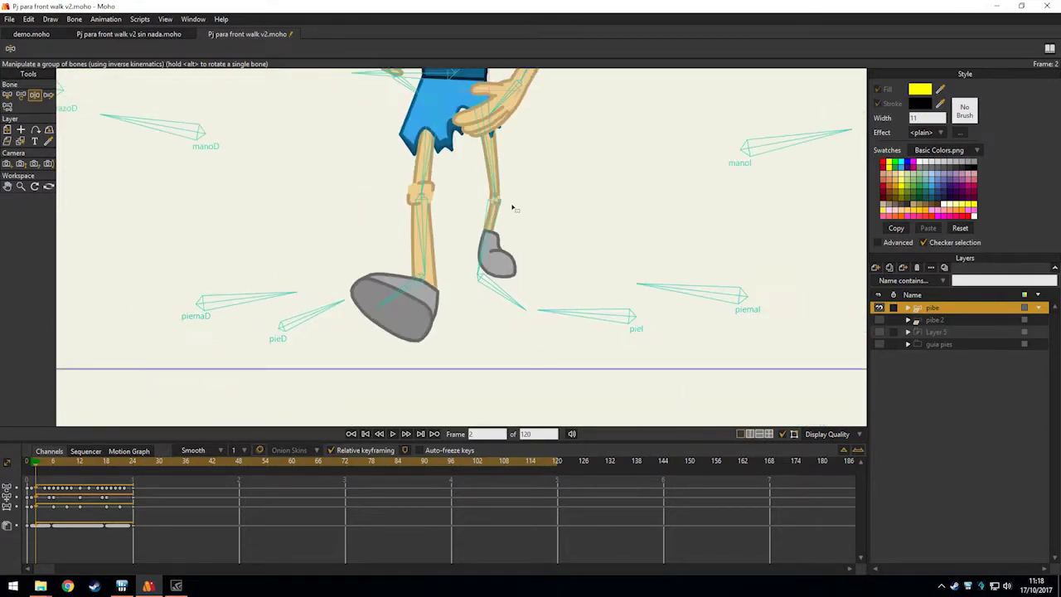
scroll(511, 207, up, 2)
Step back to frame 0 and examine the rig's bones in the rest pose.
key(ctrl+Left)
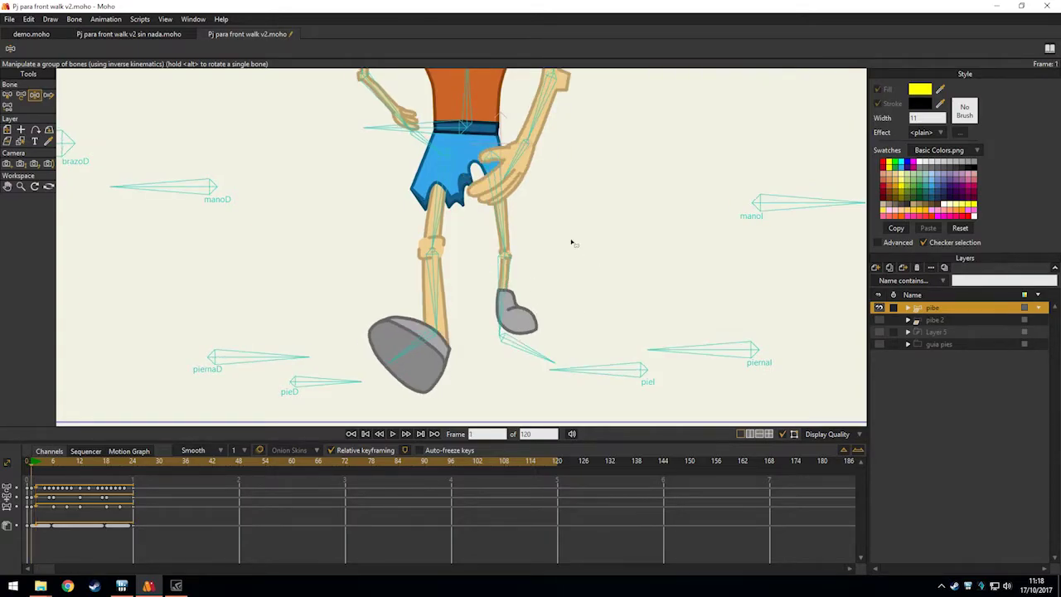
key(ctrl+Left)
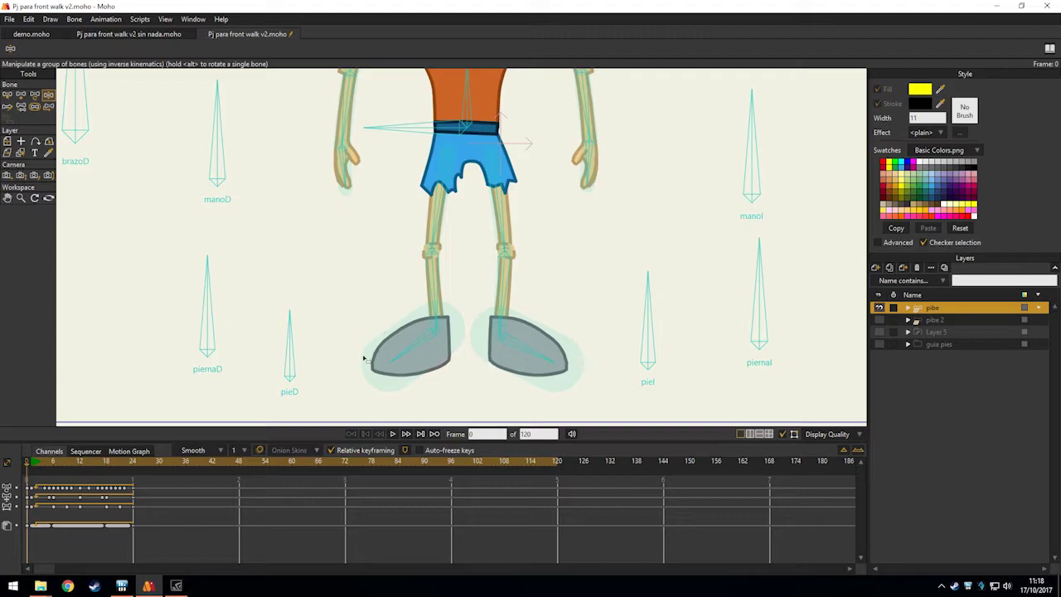
drag(427, 324, 432, 346)
scroll(431, 288, down, 2)
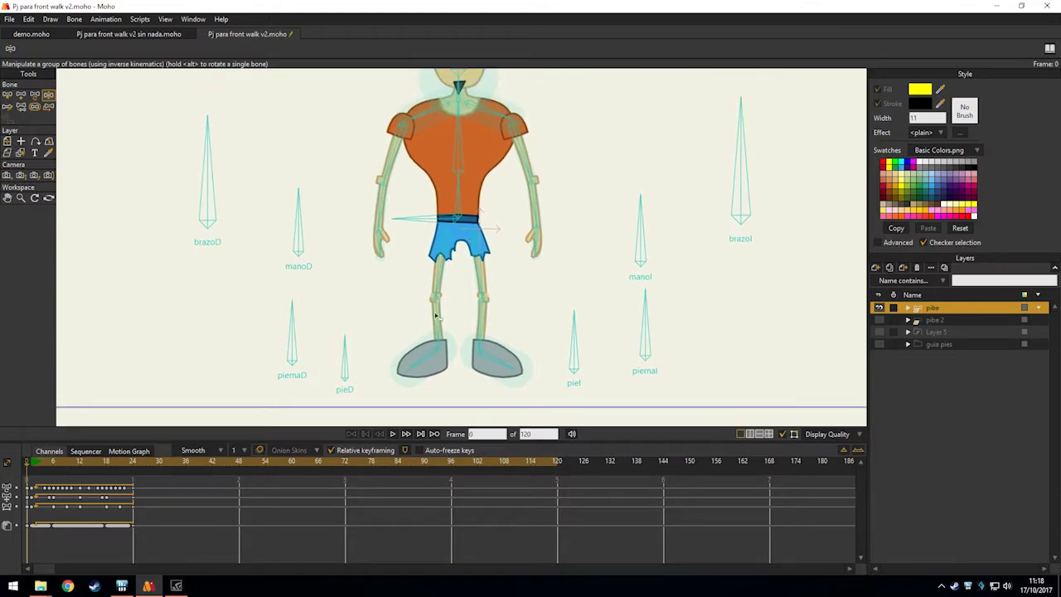
scroll(431, 299, up, 1)
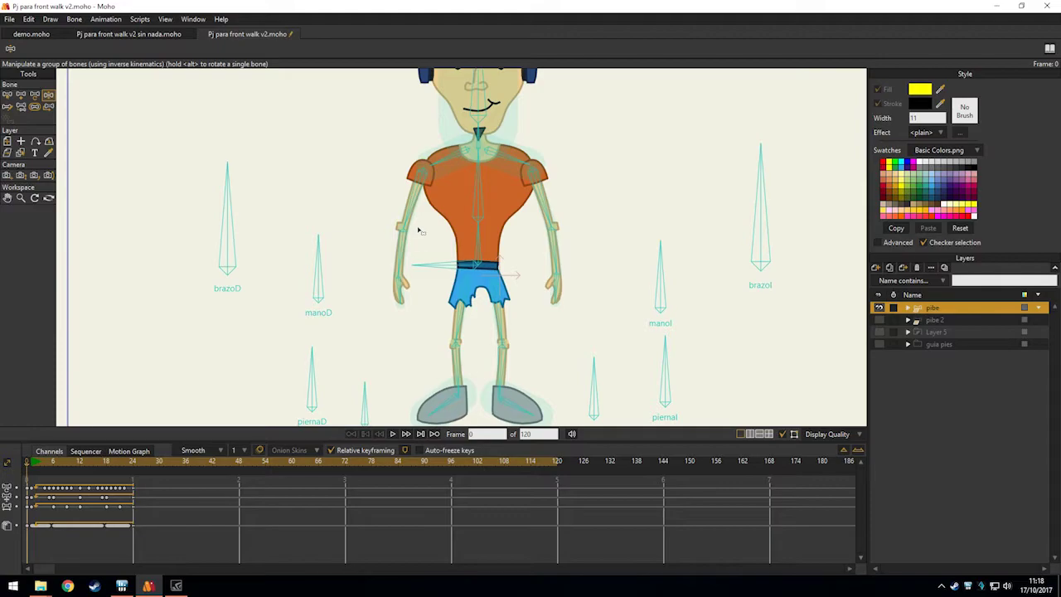
drag(417, 233, 415, 321)
Switch to the Pj para front walk v2 sin nada document and check the character's basic bones, selecting and then deselecting the upper torso bone.
click(122, 35)
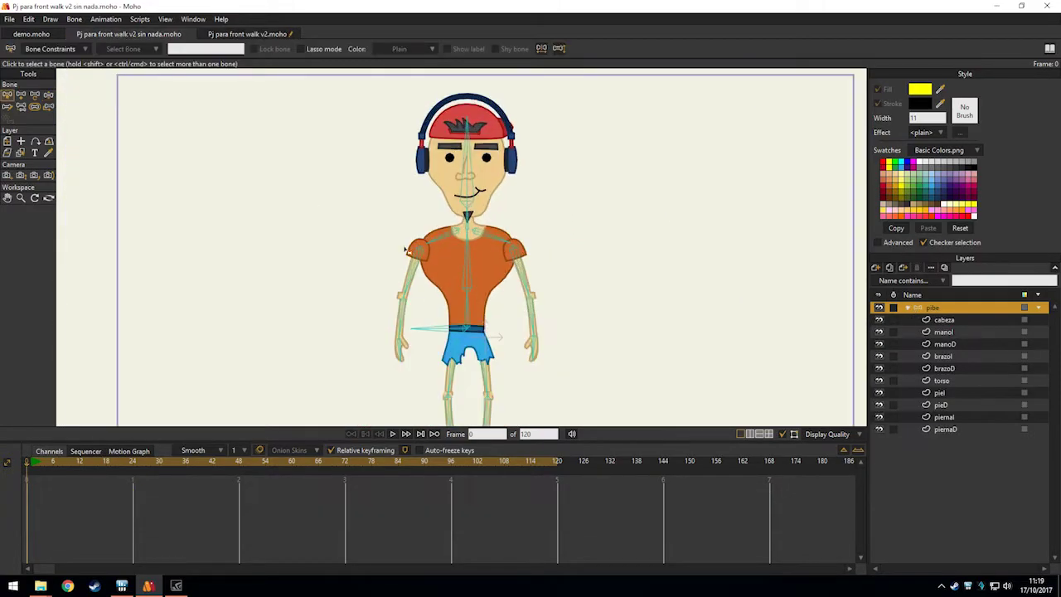
scroll(540, 307, down, 2)
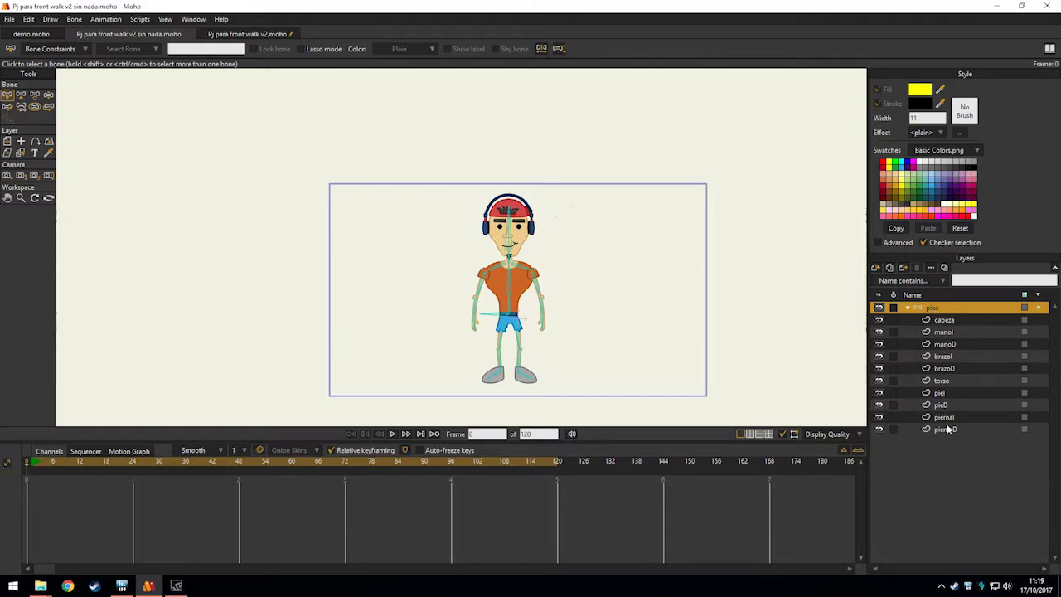
drag(740, 324, 742, 281)
scroll(583, 284, up, 3)
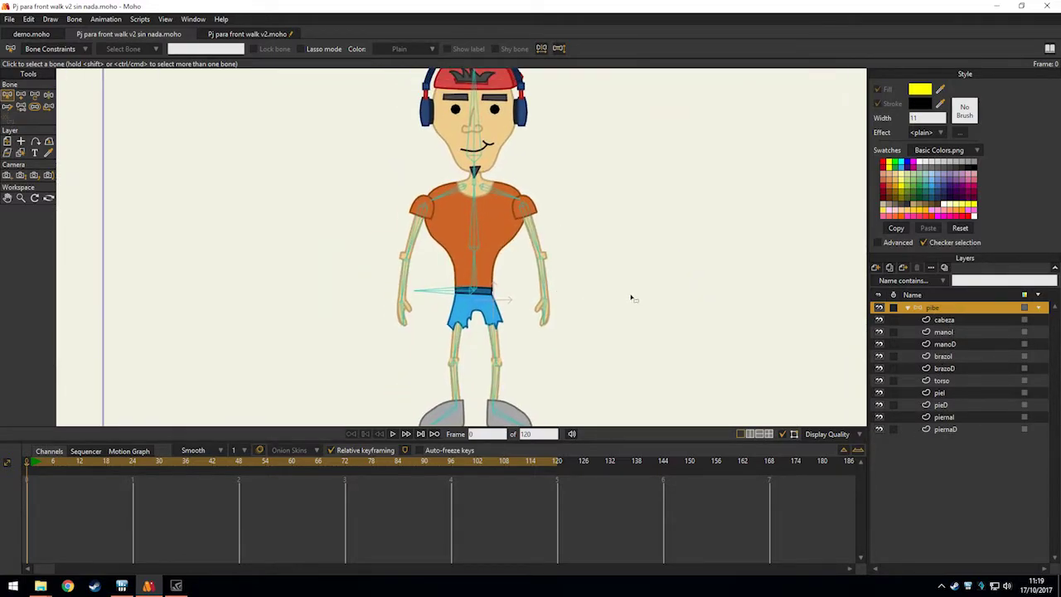
key(z)
drag(479, 269, 477, 262)
drag(468, 212, 471, 216)
key(b)
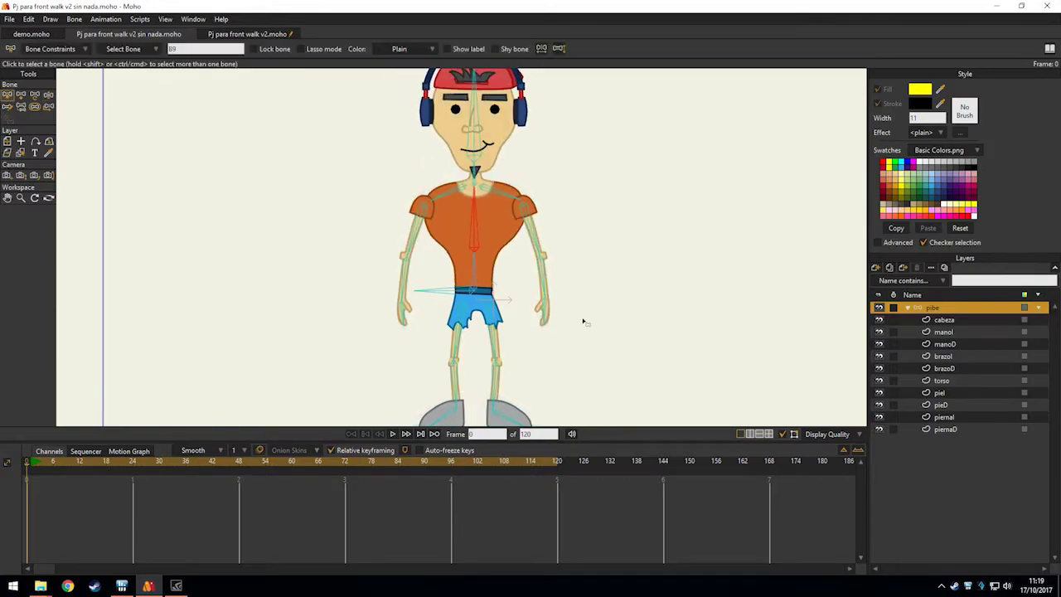
drag(598, 320, 603, 262)
click(604, 263)
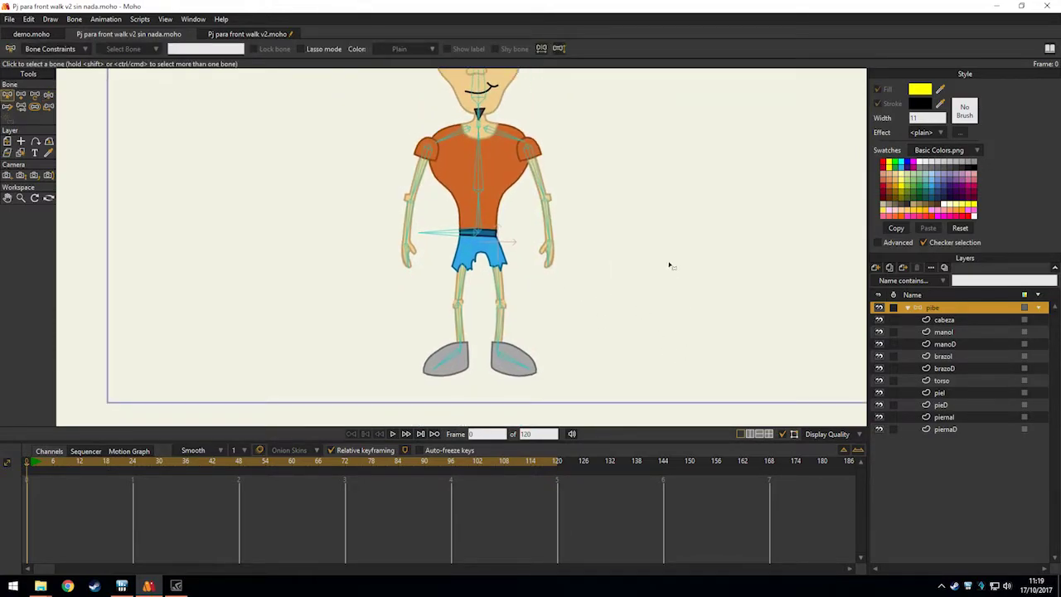
Make the pieD shoe layer active and select all of its points.
scroll(539, 266, down, 1)
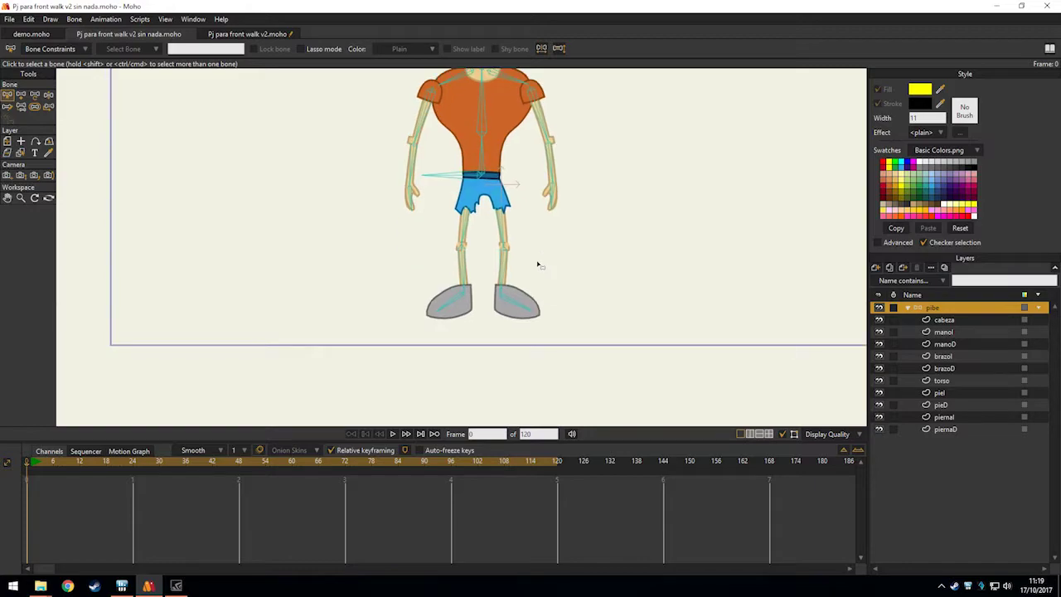
scroll(537, 266, up, 3)
scroll(507, 339, down, 1)
drag(476, 242, 503, 260)
drag(435, 348, 463, 301)
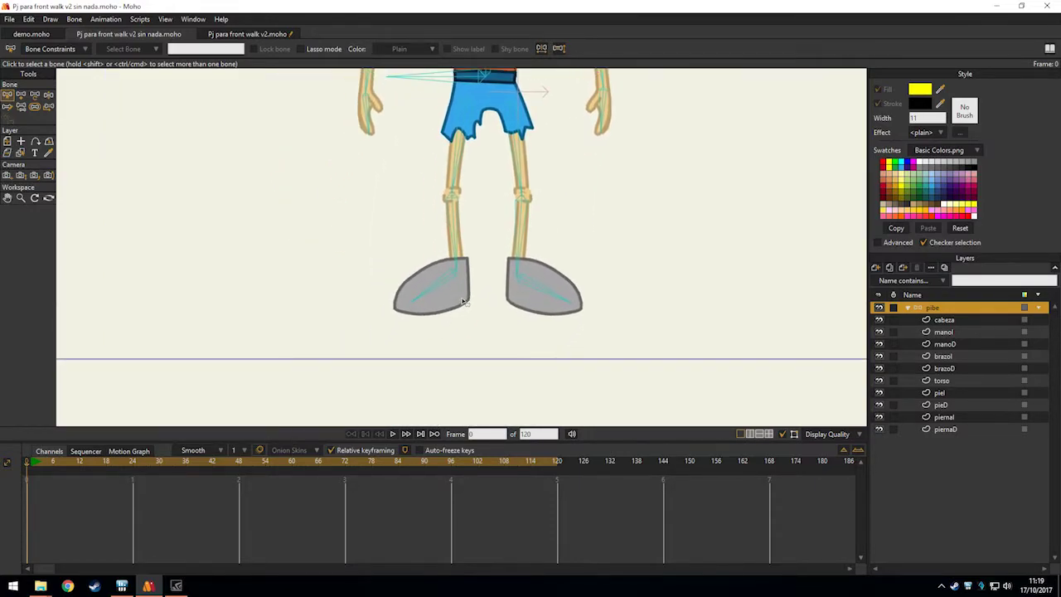
scroll(465, 302, up, 2)
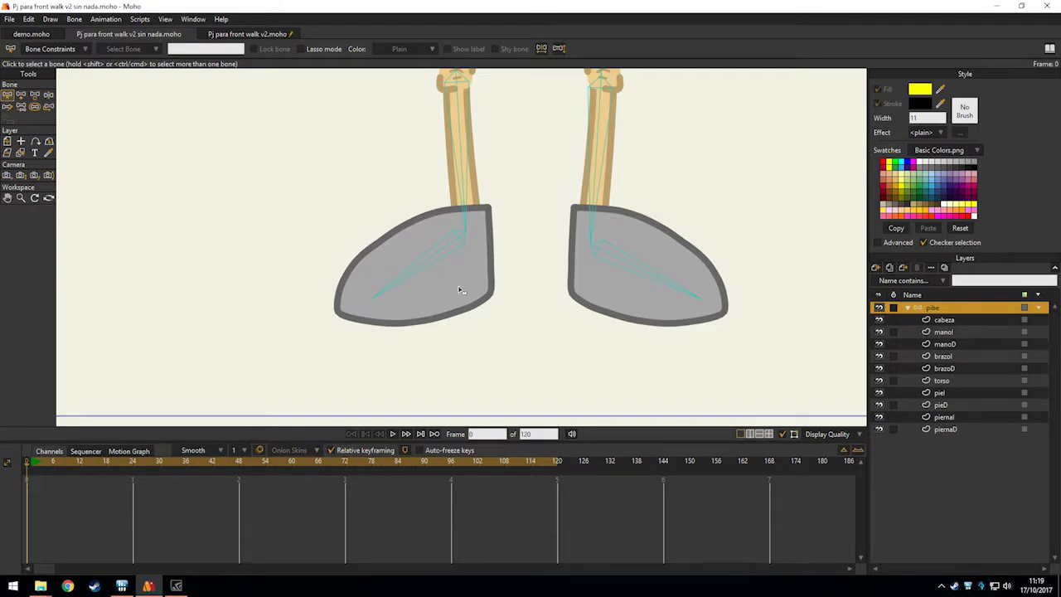
alt+right_click(398, 239)
scroll(349, 274, up, 3)
key(g)
drag(322, 311, 293, 297)
key(ctrl+a)
Try moving the pieD shoe's points away from the foot, undoing each move.
scroll(333, 314, down, 2)
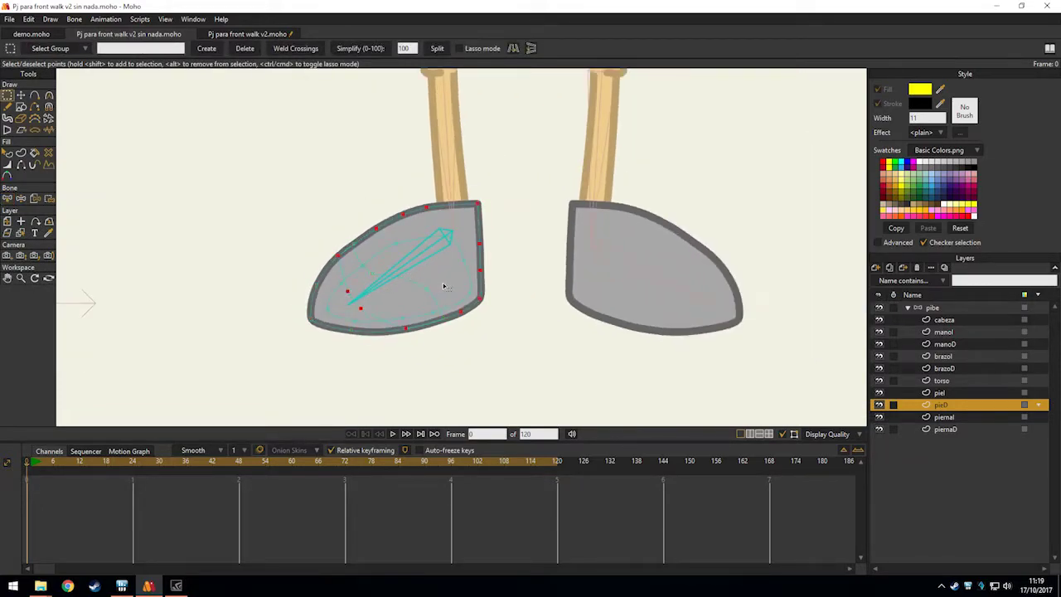
key(t)
drag(450, 282, 285, 146)
key(ctrl+z)
click(337, 286)
drag(336, 288, 277, 251)
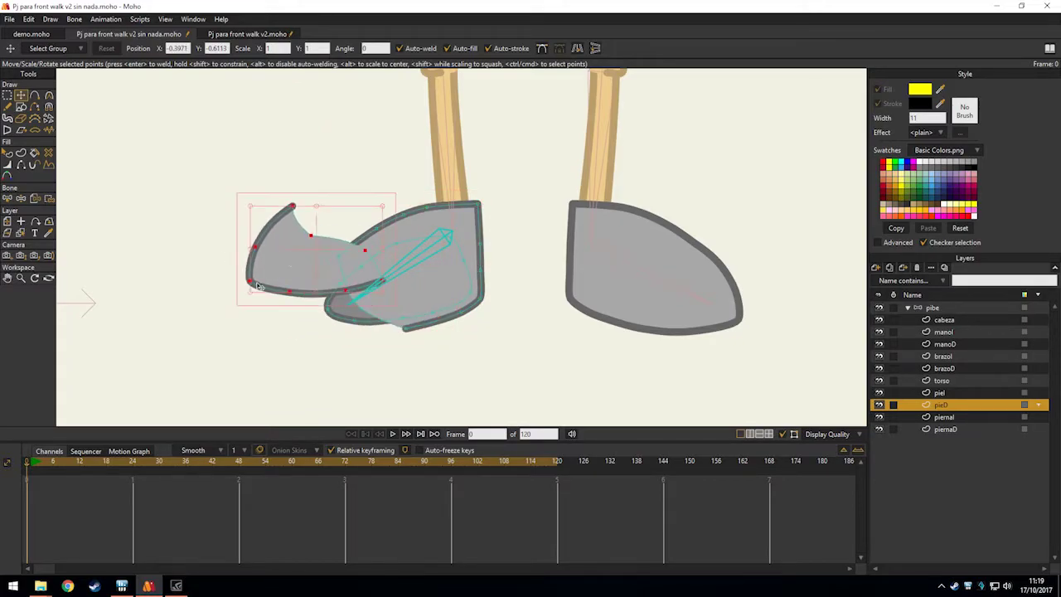
key(ctrl+z)
Try reshaping the pieD shoe by moving individual points of its upper outline inward and upward.
scroll(339, 237, up, 3)
drag(391, 235, 446, 265)
drag(362, 257, 381, 274)
drag(409, 229, 475, 169)
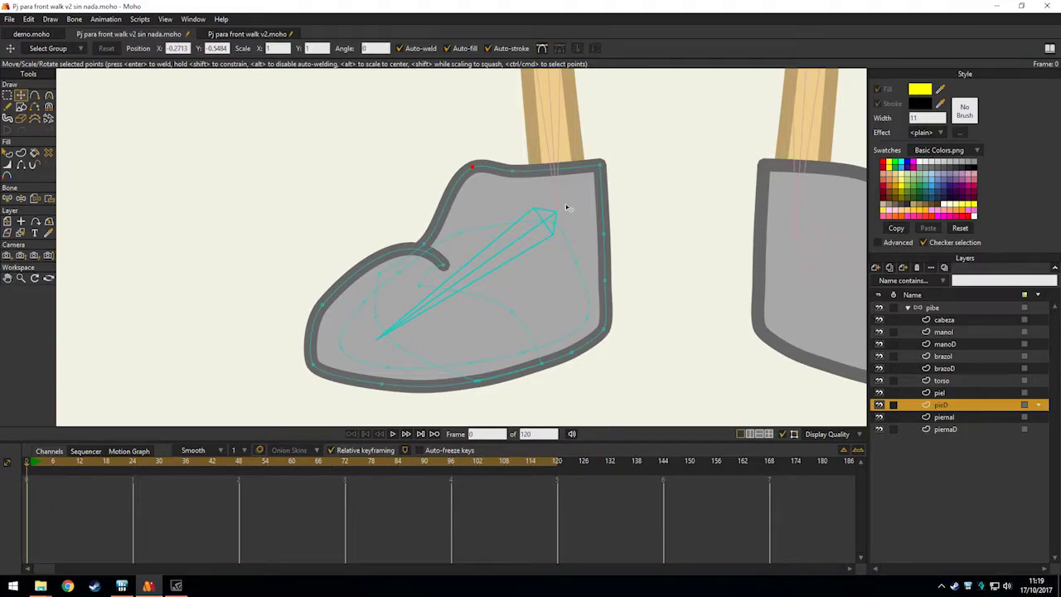
Undo the point edits on the pieD shoe outline.
scroll(561, 245, down, 3)
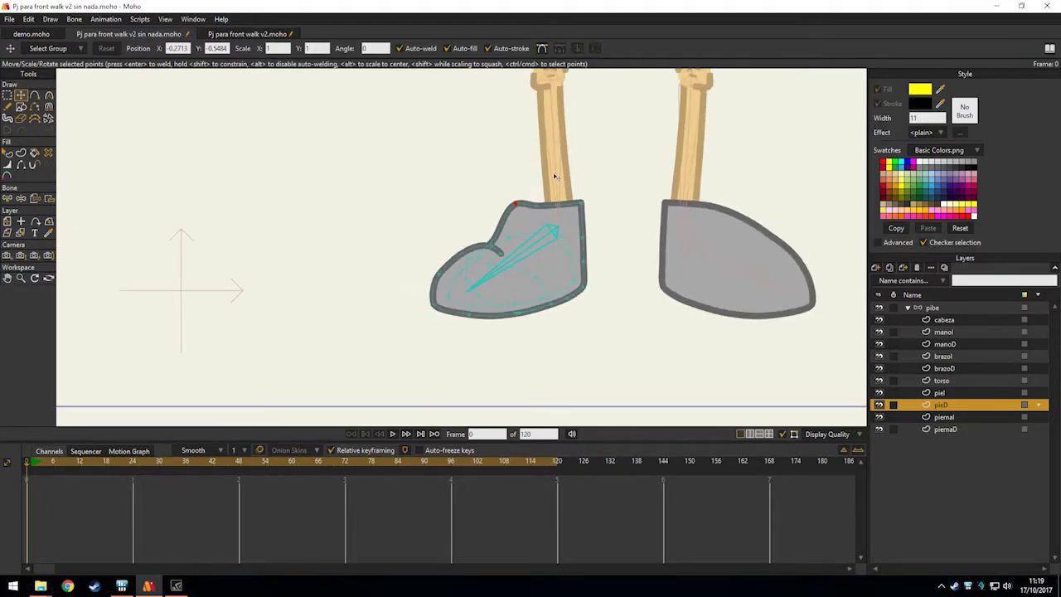
scroll(555, 174, down, 3)
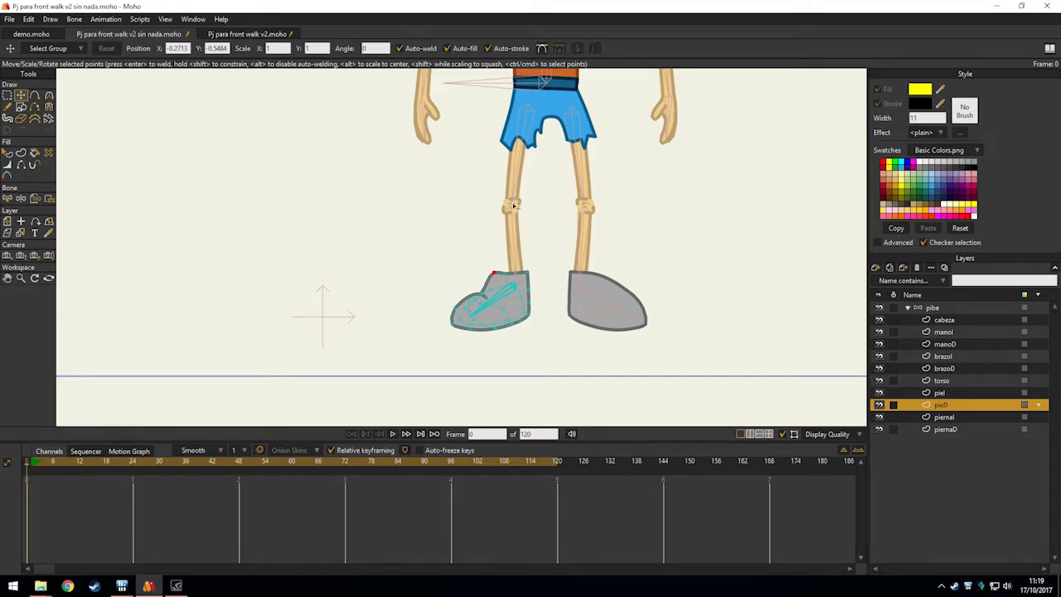
scroll(502, 314, up, 1)
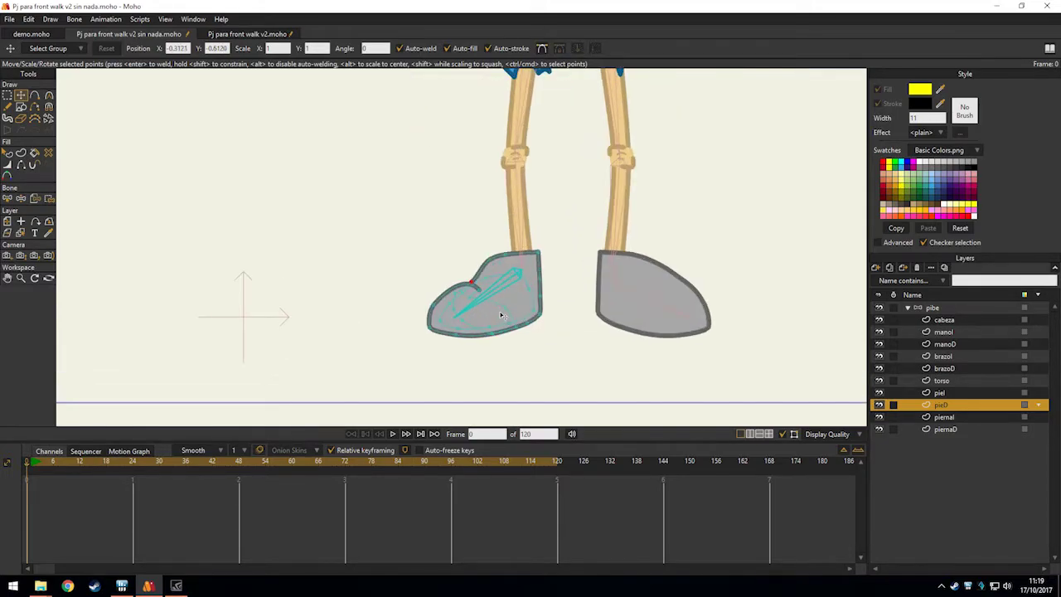
scroll(489, 316, up, 3)
key(ctrl+a)
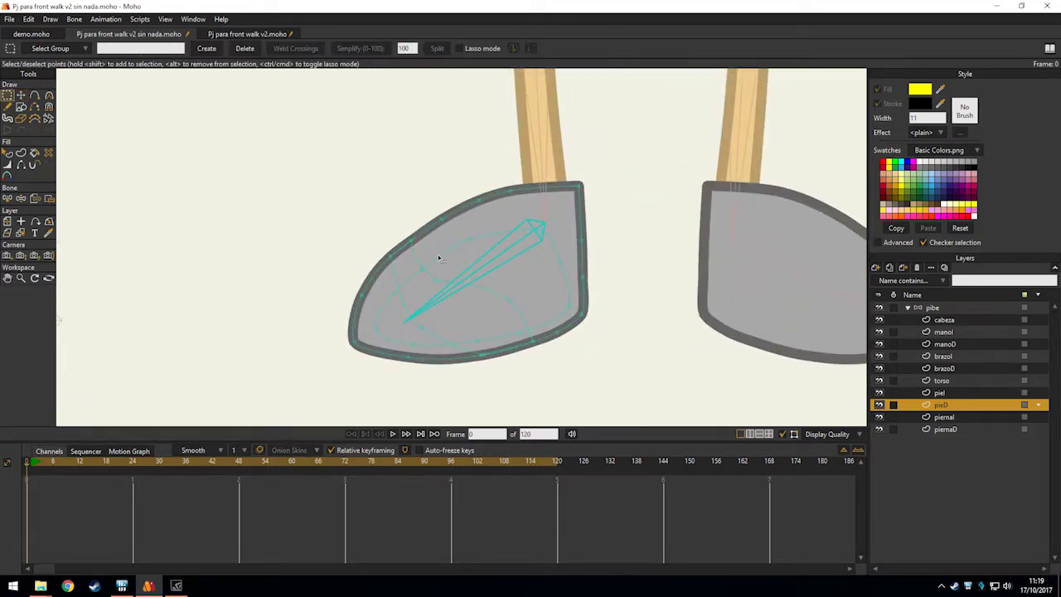
Try moving the hidden inner shape of the pieD layer down out of the shoe.
scroll(469, 316, down, 1)
drag(470, 316, 432, 362)
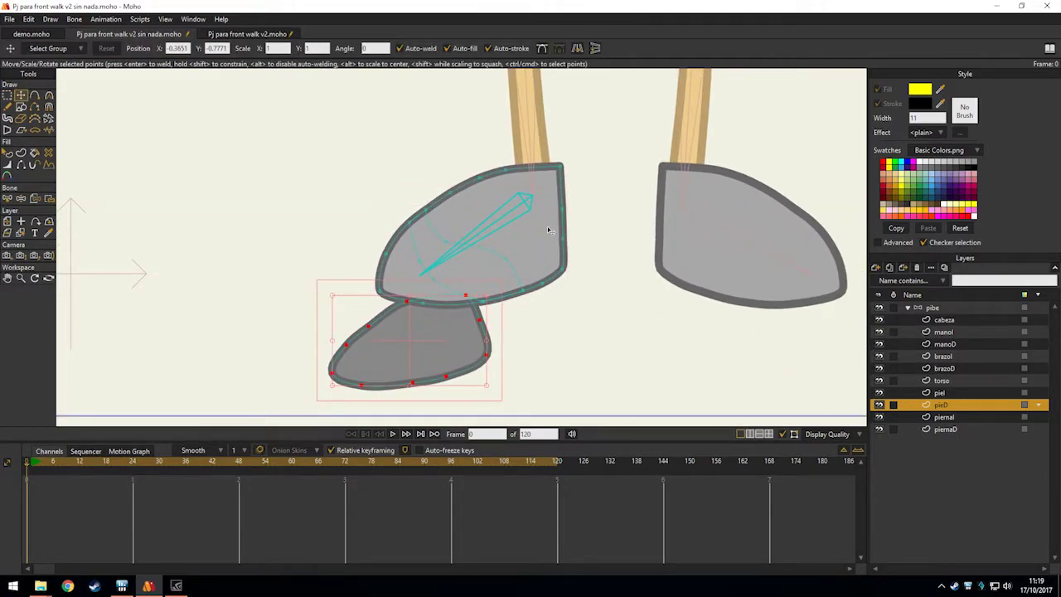
drag(392, 323, 383, 353)
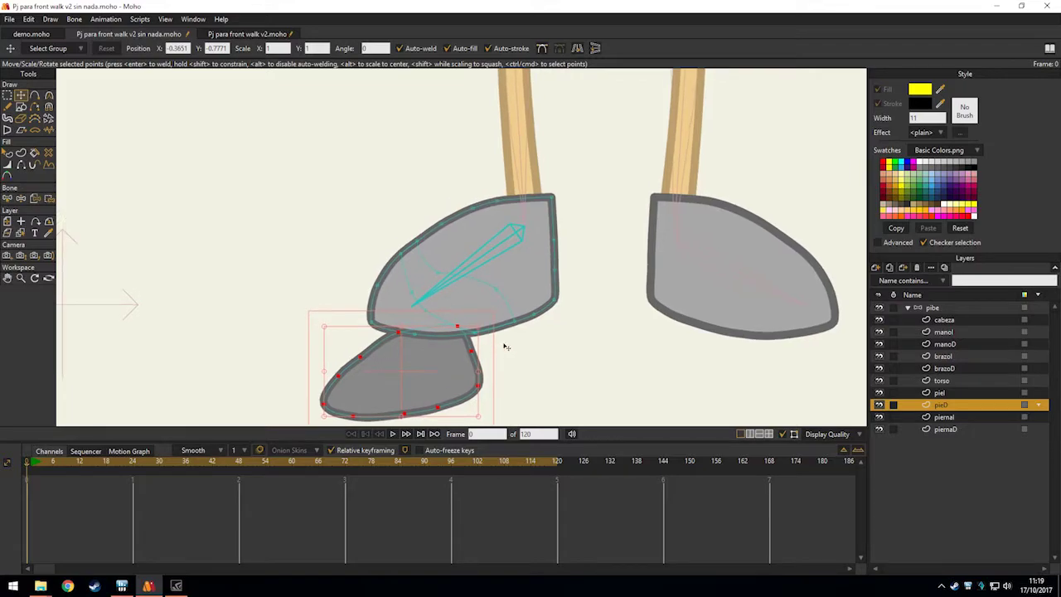
key(ctrl+z)
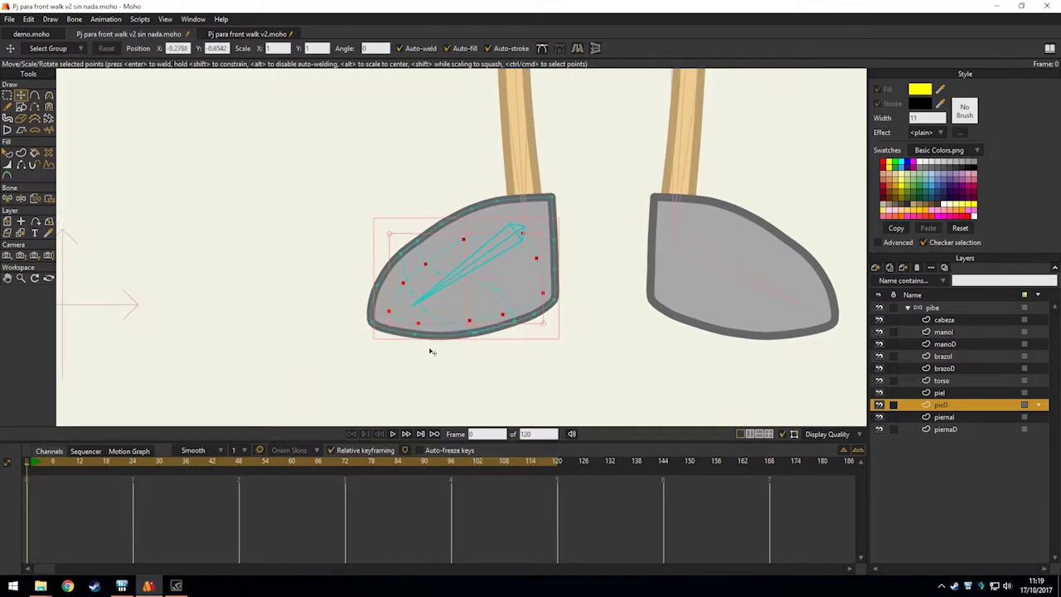
Make the torso layer active by picking the shorts on the canvas.
key(g)
scroll(531, 300, down, 6)
click(559, 240)
drag(559, 137, 531, 280)
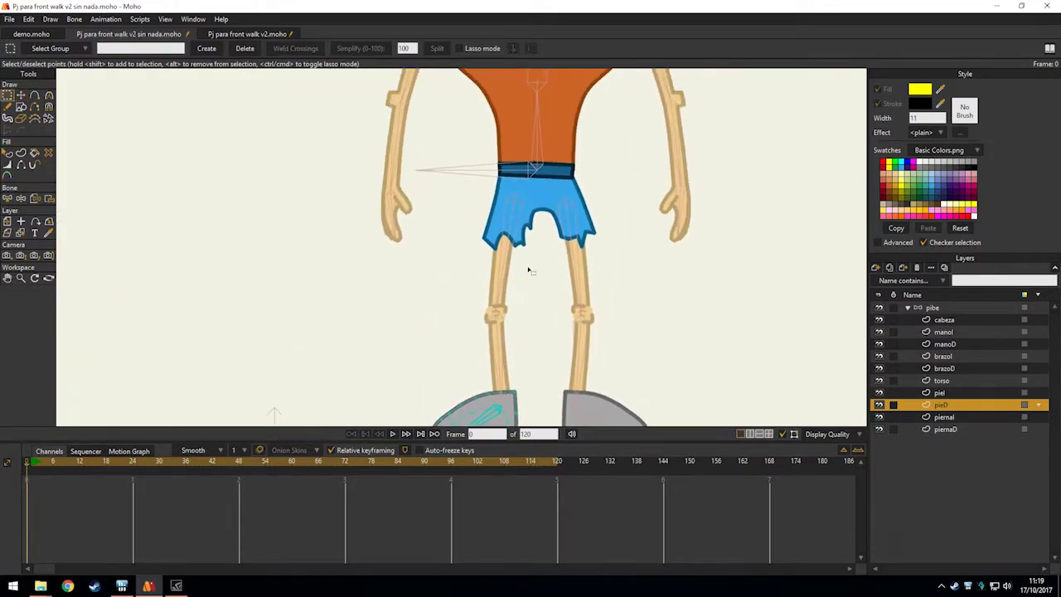
scroll(530, 280, up, 6)
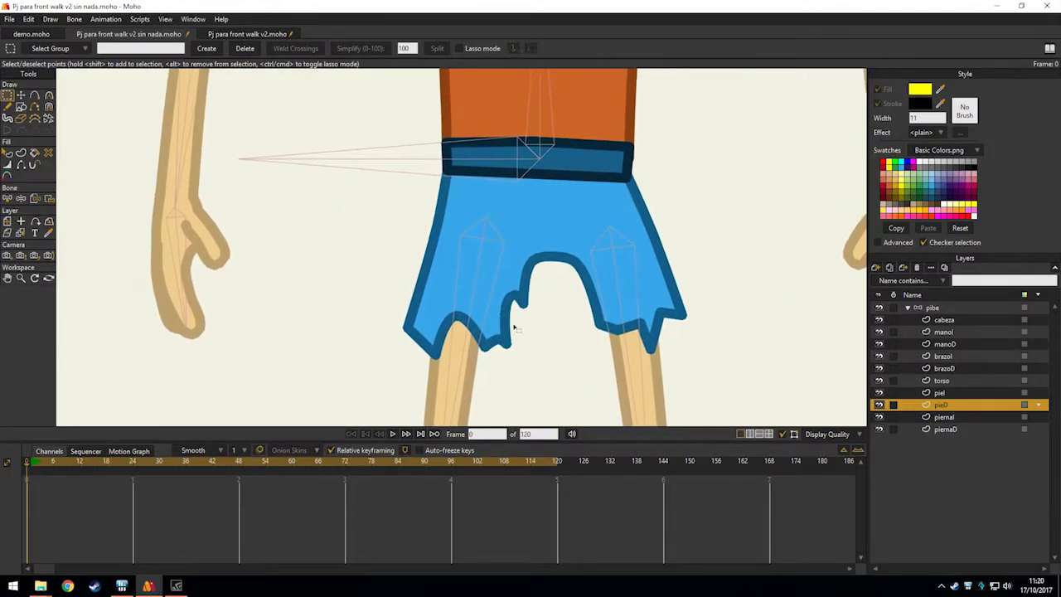
ctrl+alt+click(518, 276)
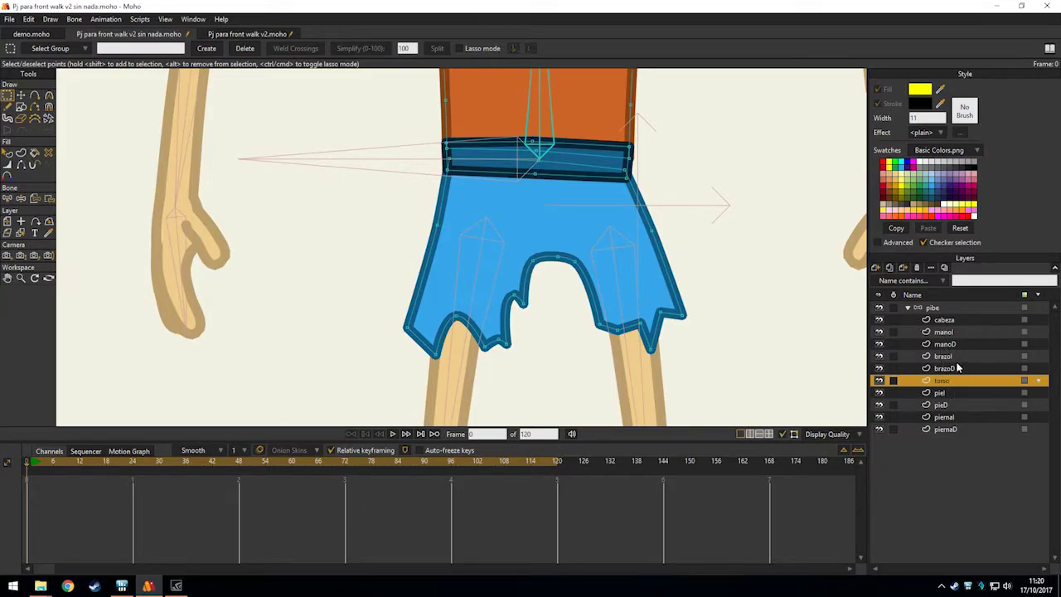
Make the piernaD layer active and try moving the points of its hidden shape behind the shorts.
drag(602, 351, 586, 314)
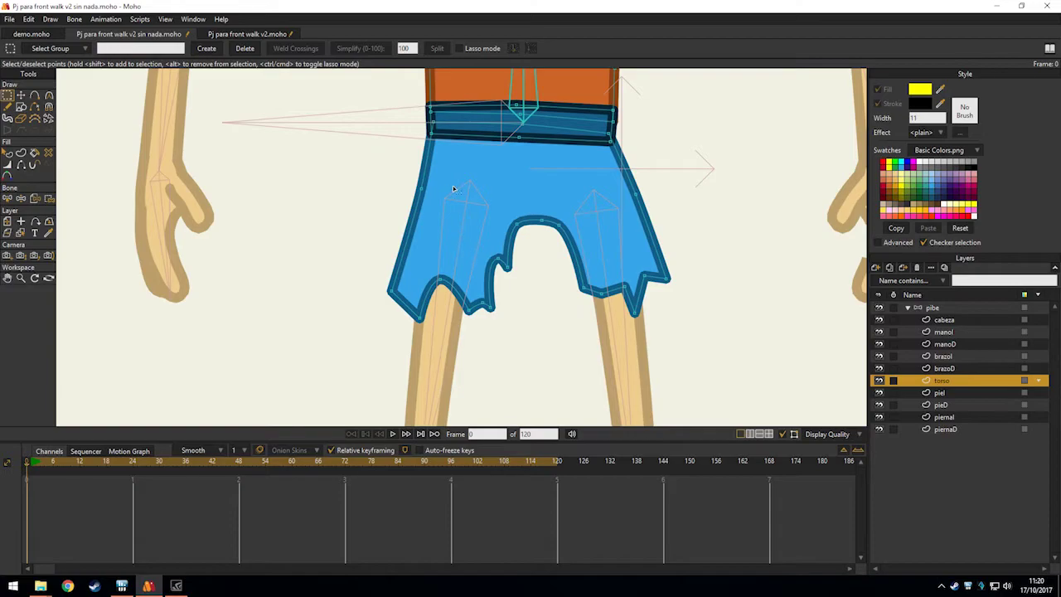
ctrl+alt+click(458, 347)
scroll(454, 261, up, 2)
scroll(504, 242, down, 3)
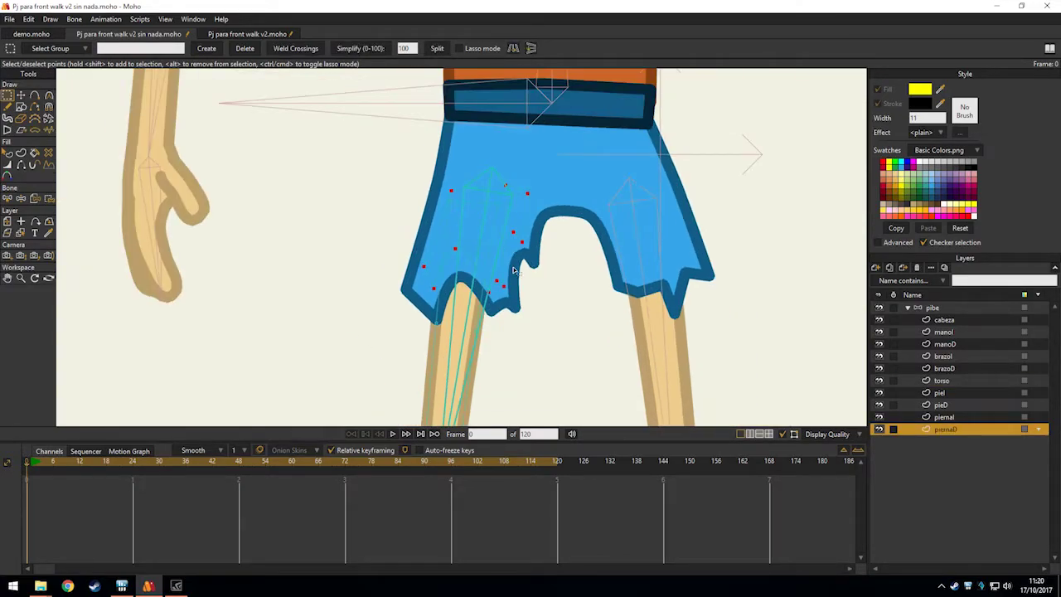
key(t)
drag(467, 214, 526, 307)
key(ctrl+z)
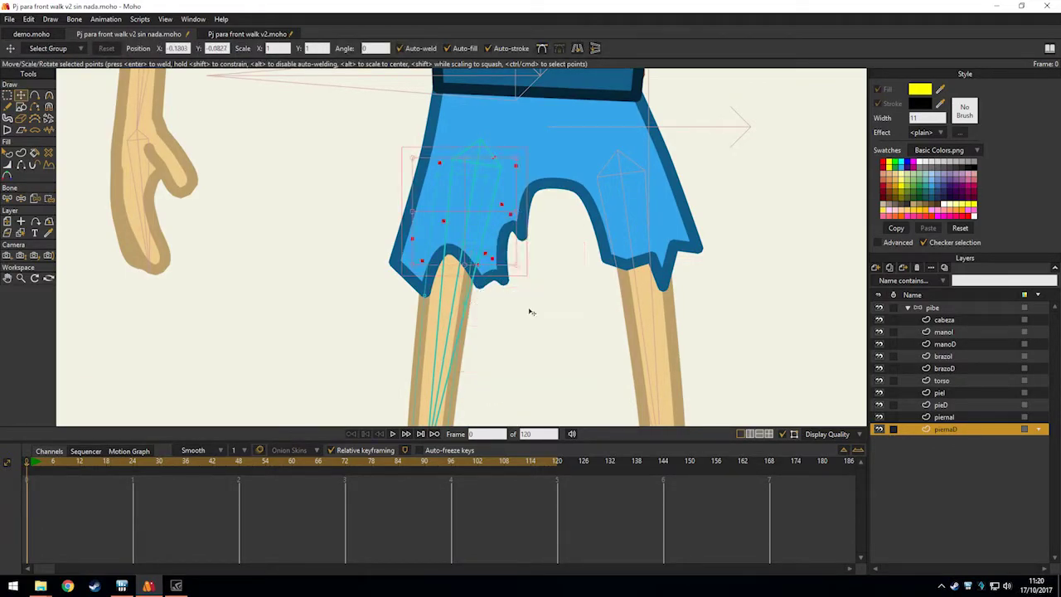
Try placing a copy of piernaD's hidden shorts shape in the torso layer.
scroll(514, 303, up, 2)
key(g)
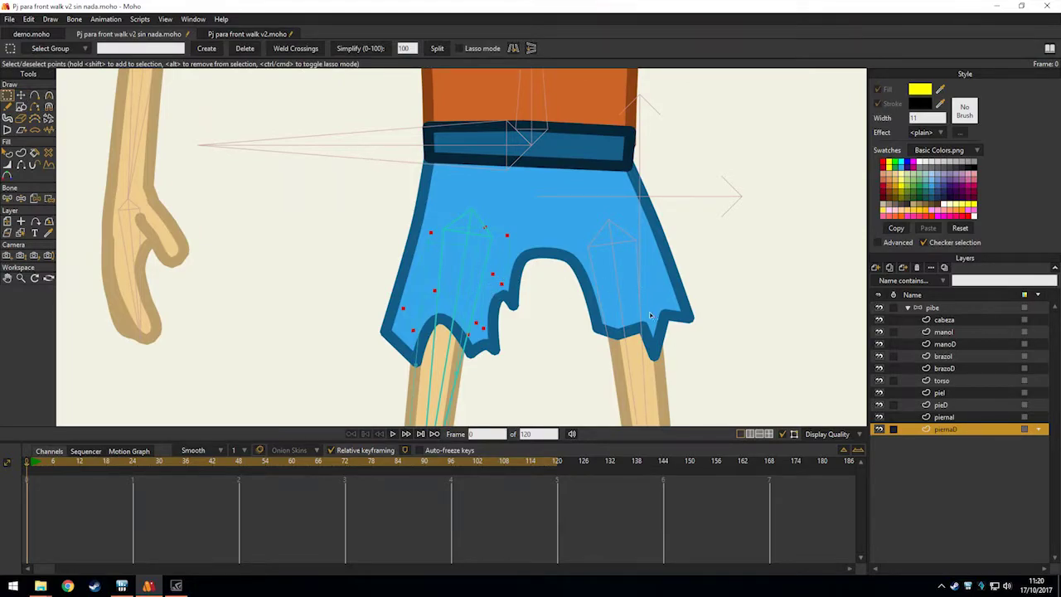
click(942, 381)
key(t)
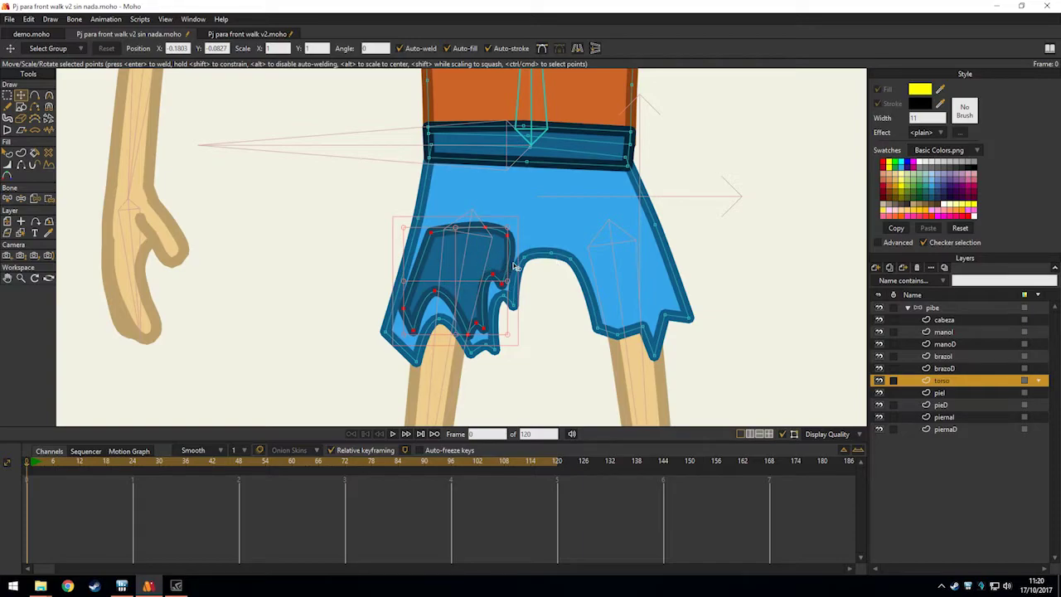
key(ctrl+shift+z)
key(ctrl+shift+z)
key(g)
click(549, 307)
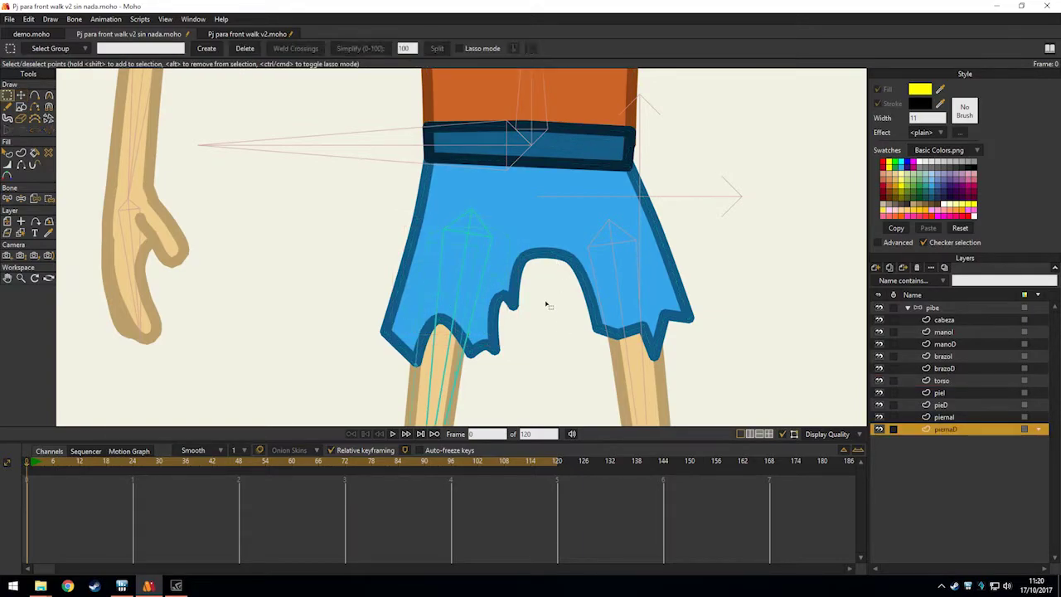
Make the brazoD layer active by picking its sleeve at the shoulder.
scroll(550, 306, down, 4)
drag(544, 297, 527, 324)
drag(443, 266, 448, 340)
drag(444, 190, 440, 300)
alt+right_click(416, 260)
scroll(416, 259, up, 5)
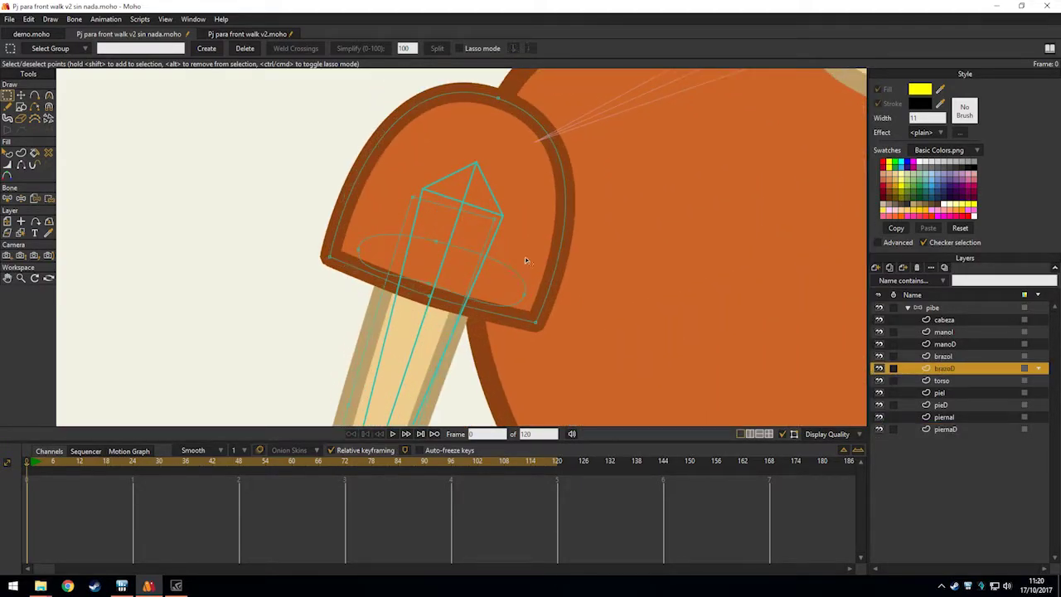
Try moving the hidden ellipse at the lower edge of the brazoD sleeve and deselect its points.
scroll(503, 244, down, 3)
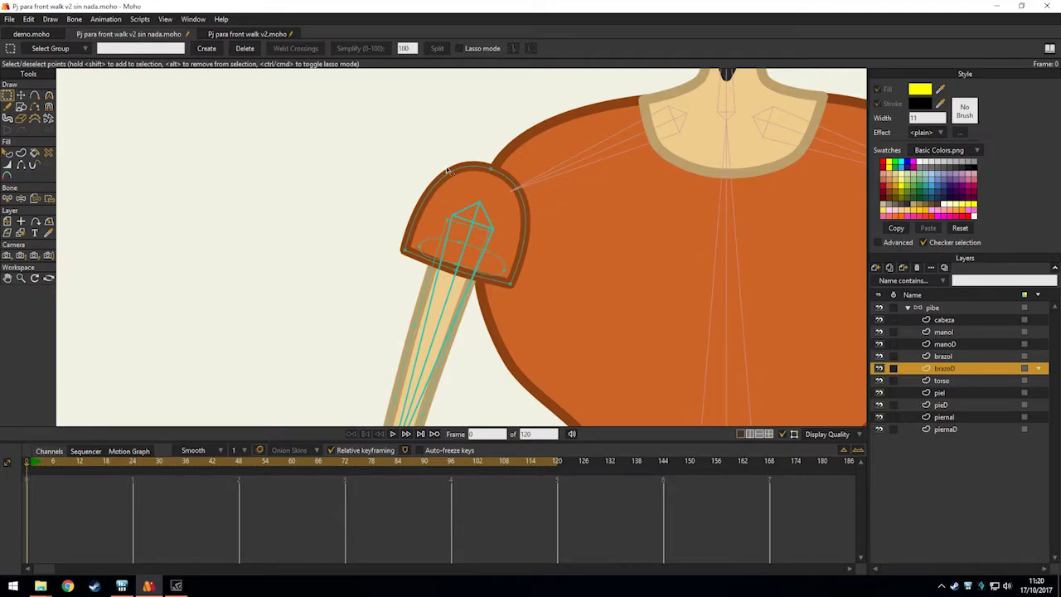
mouse_move(454, 280)
mouse_down()
mouse_move(483, 154)
mouse_move(473, 289)
mouse_up()
scroll(477, 269, up, 2)
click(486, 260)
key(t)
key(ctrl+z)
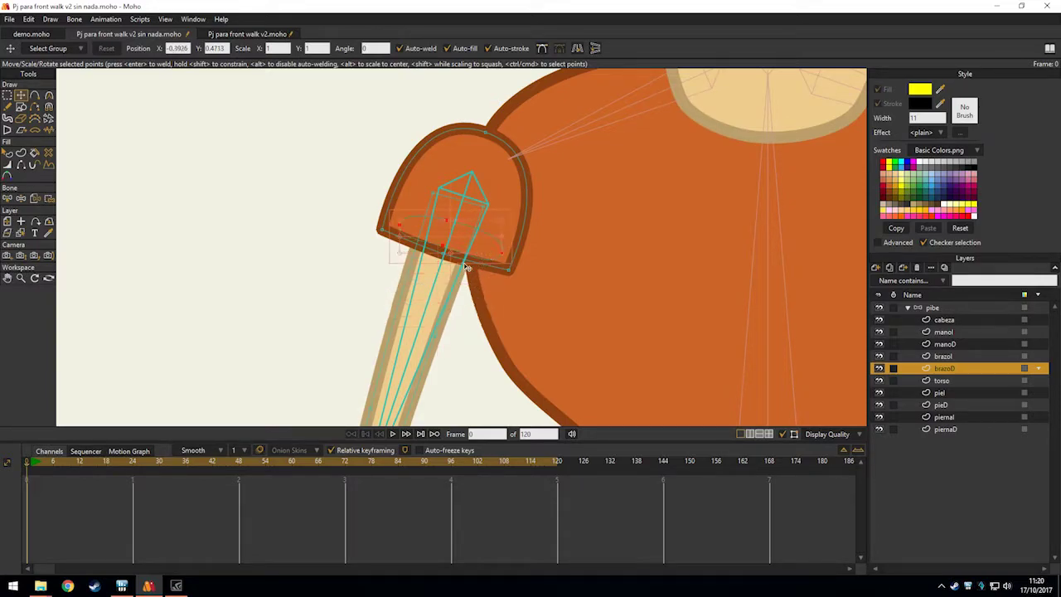
click(282, 274)
key(g)
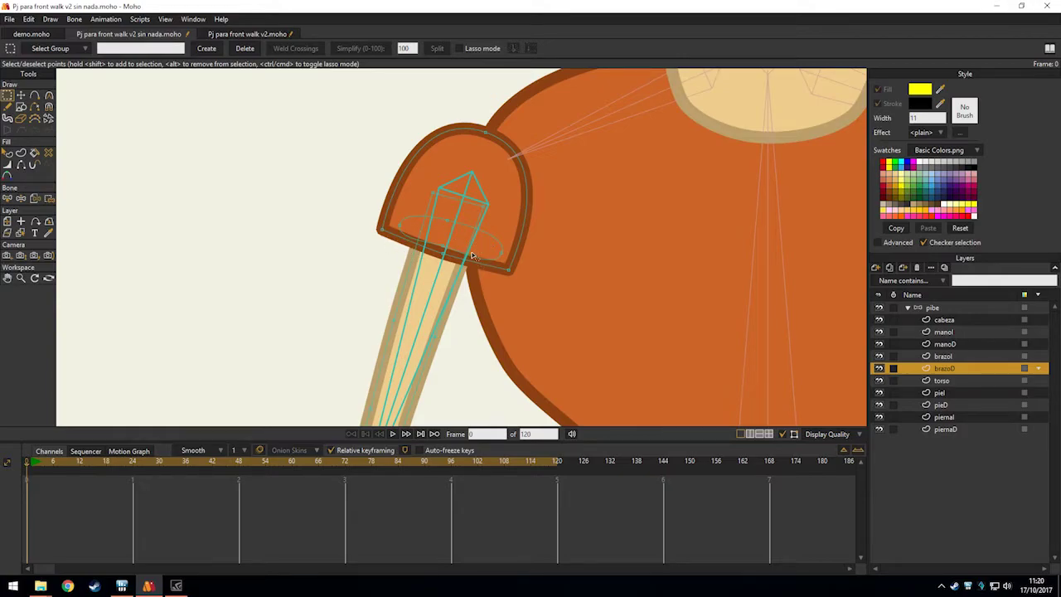
Make the pibe bone layer active and examine the skeleton over the whole character.
scroll(471, 258, down, 6)
scroll(382, 303, down, 5)
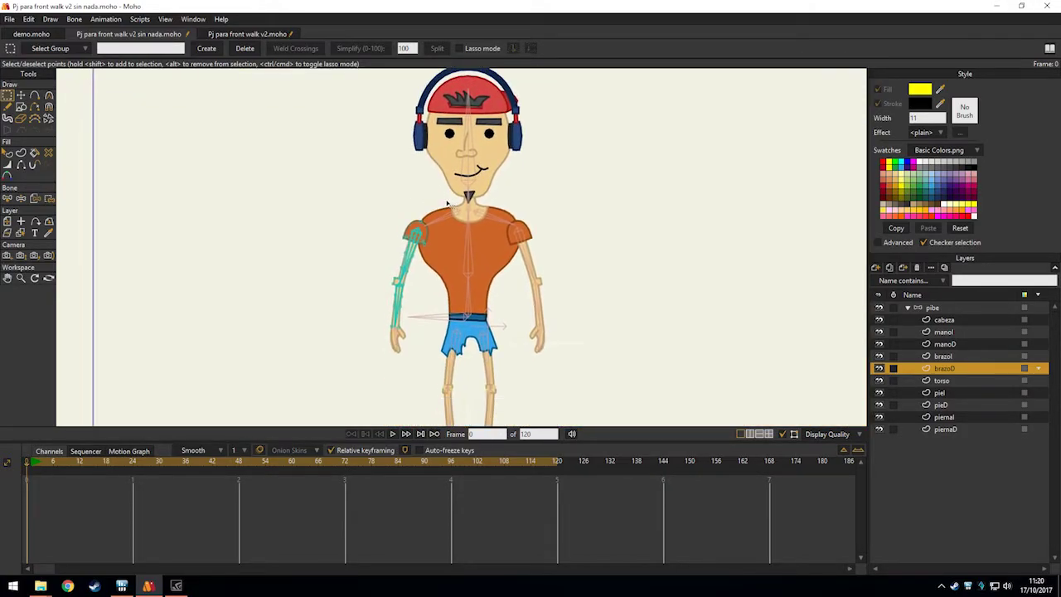
drag(506, 250, 512, 241)
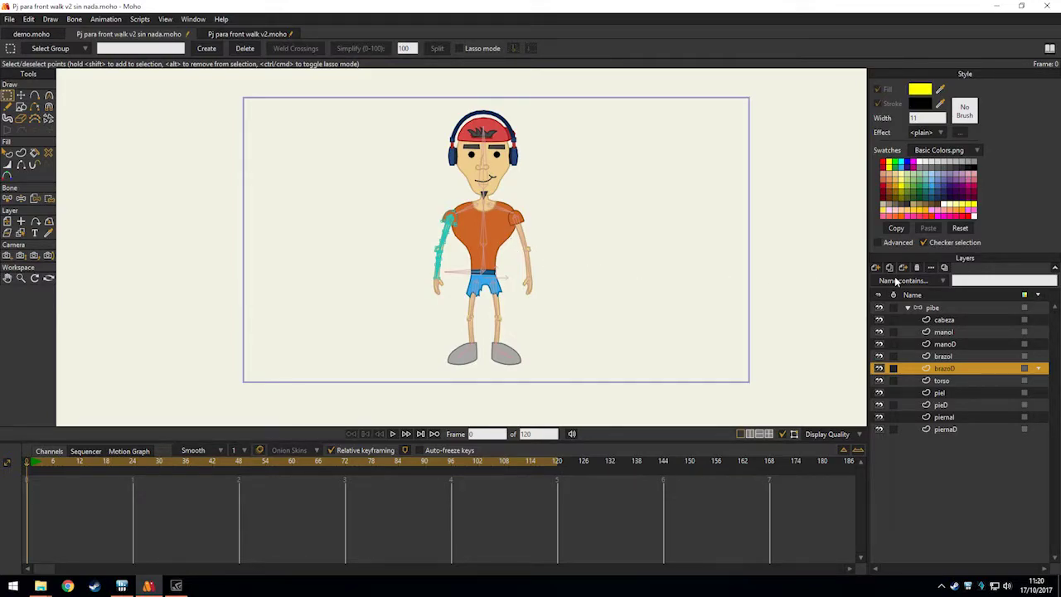
click(952, 308)
scroll(576, 258, up, 3)
drag(566, 234, 592, 213)
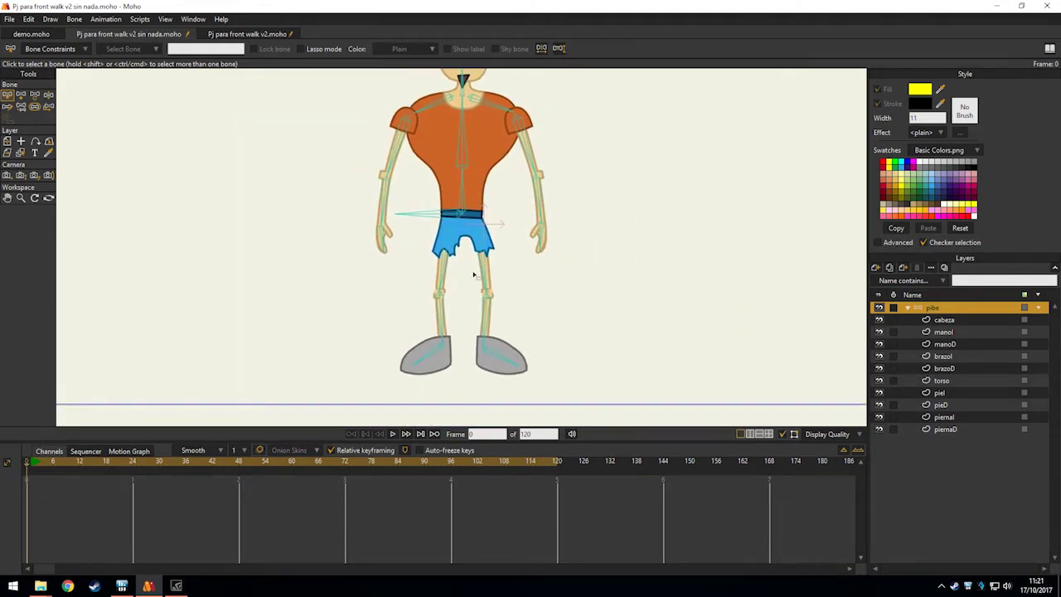
scroll(439, 323, up, 3)
scroll(374, 232, down, 4)
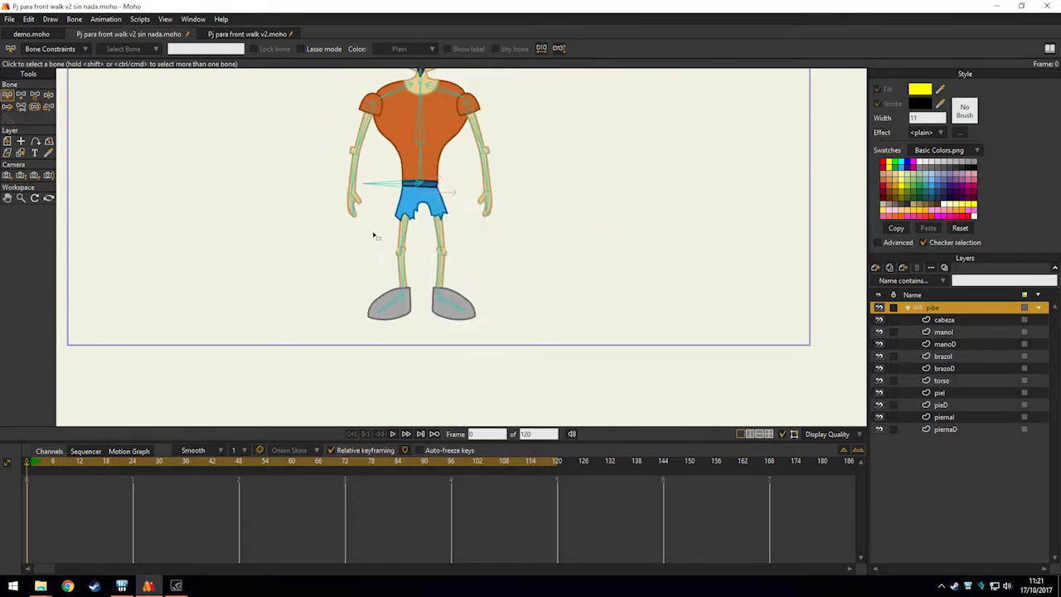
drag(420, 268, 426, 309)
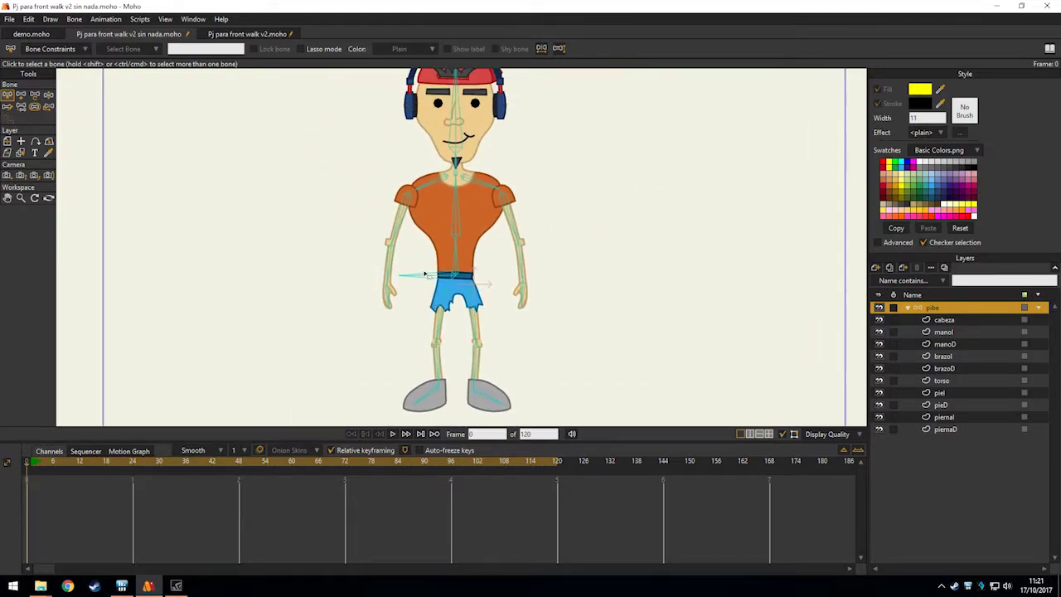
scroll(424, 274, up, 3)
drag(713, 257, 752, 371)
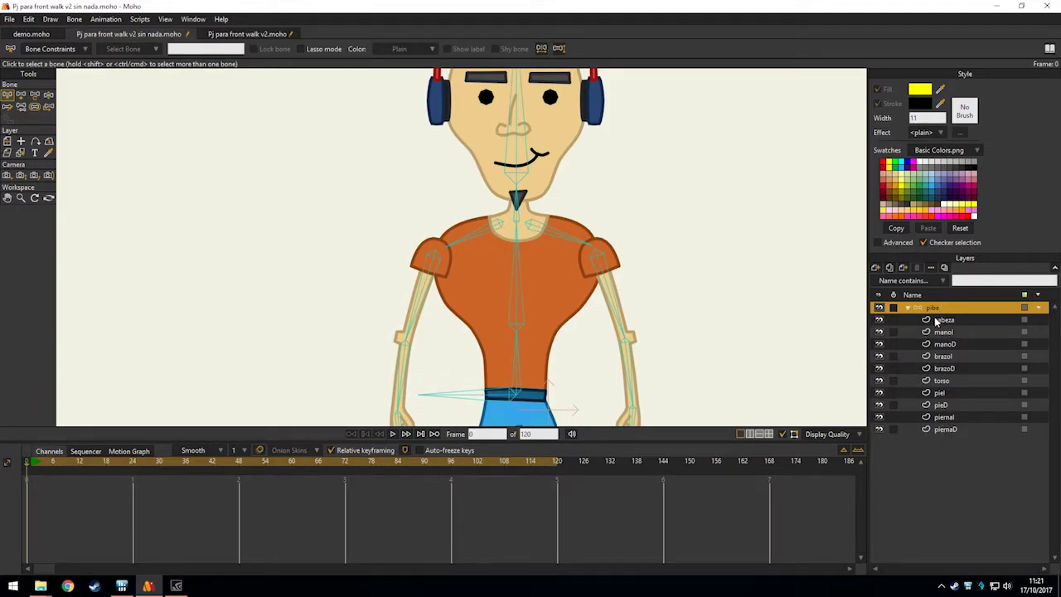
Test the brazoI upper arm bone with Manipulate Bones and check which bones drive the brazoI and brazoD layers.
drag(638, 328, 619, 275)
drag(586, 233, 592, 206)
key(z)
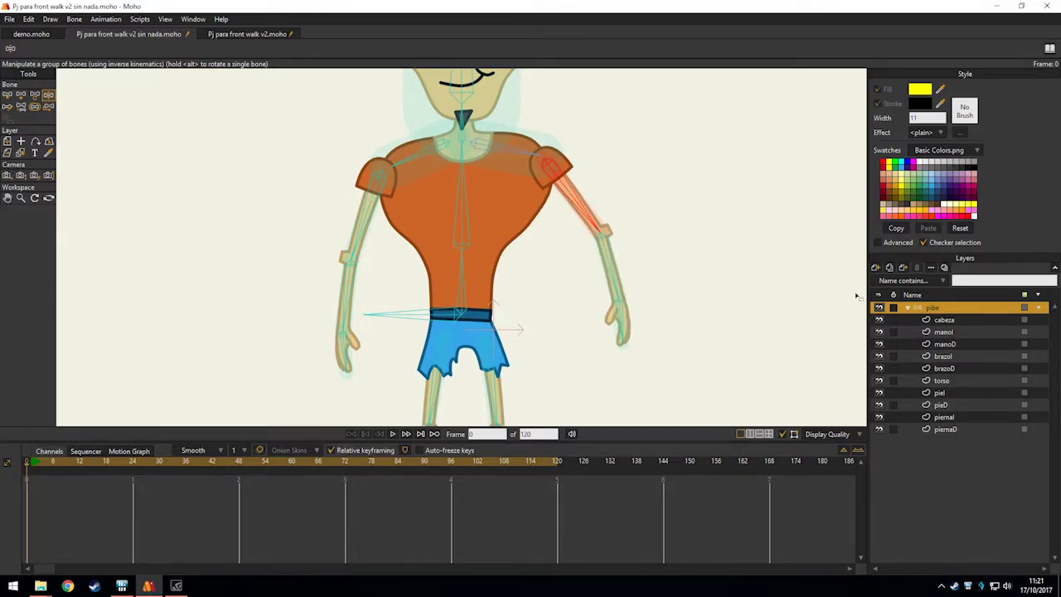
scroll(646, 303, up, 3)
click(943, 357)
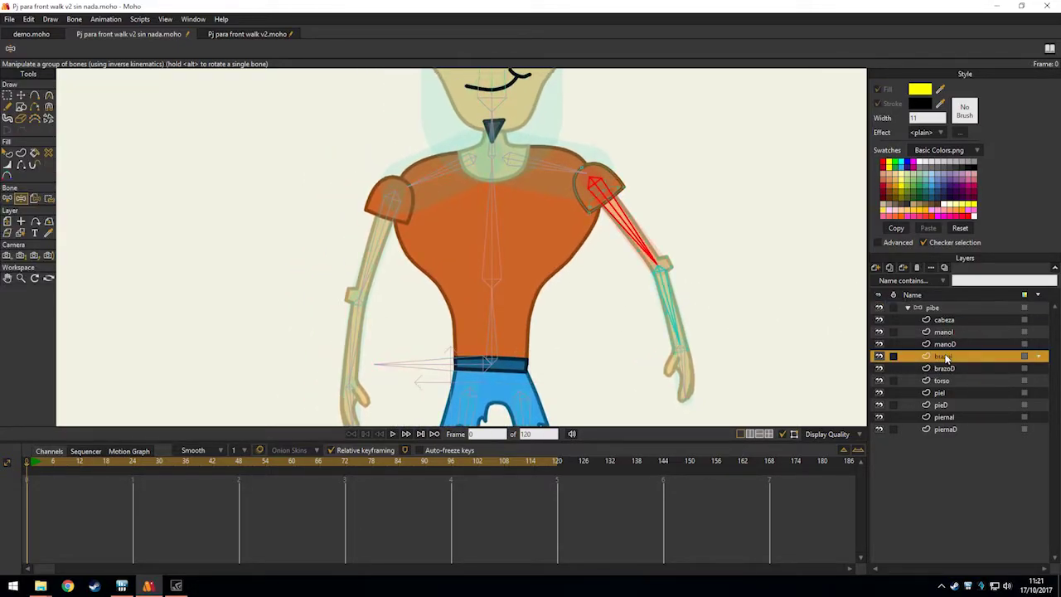
click(945, 369)
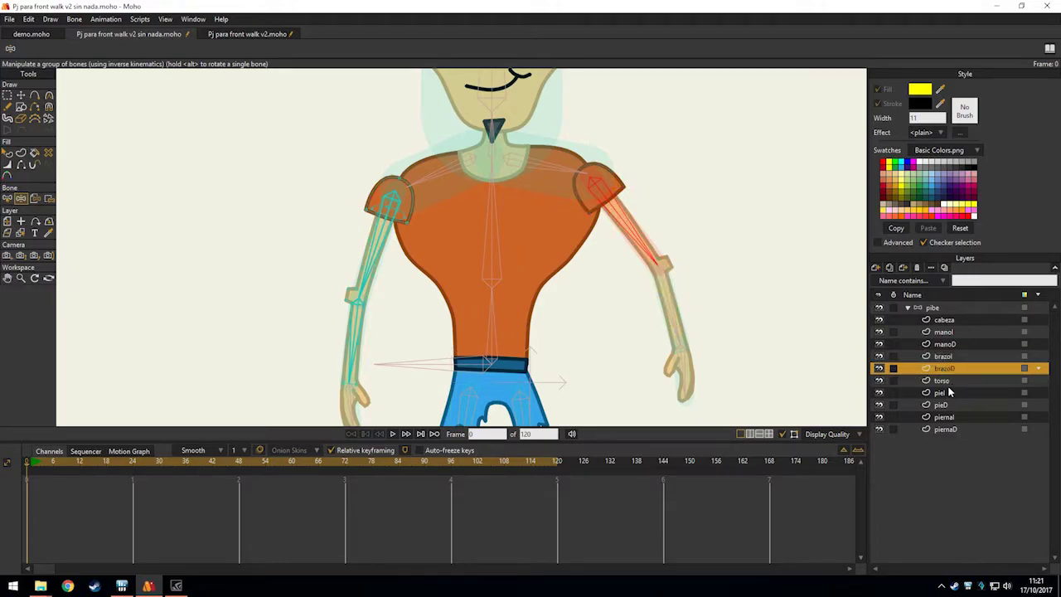
Enable animated layer order in the pibe layer's depth sorting settings and apply it.
click(927, 309)
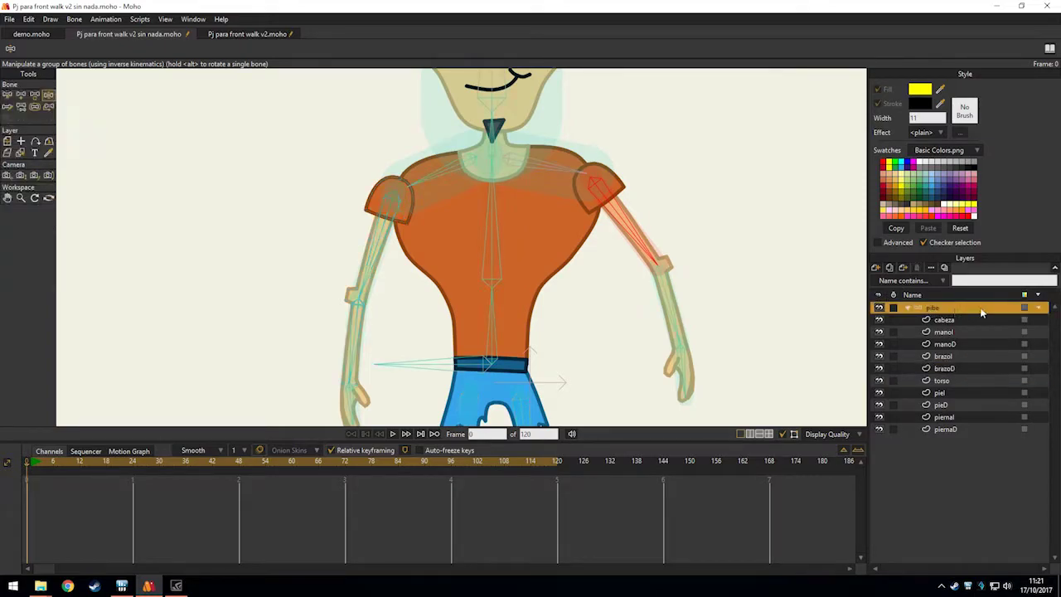
double_click(921, 309)
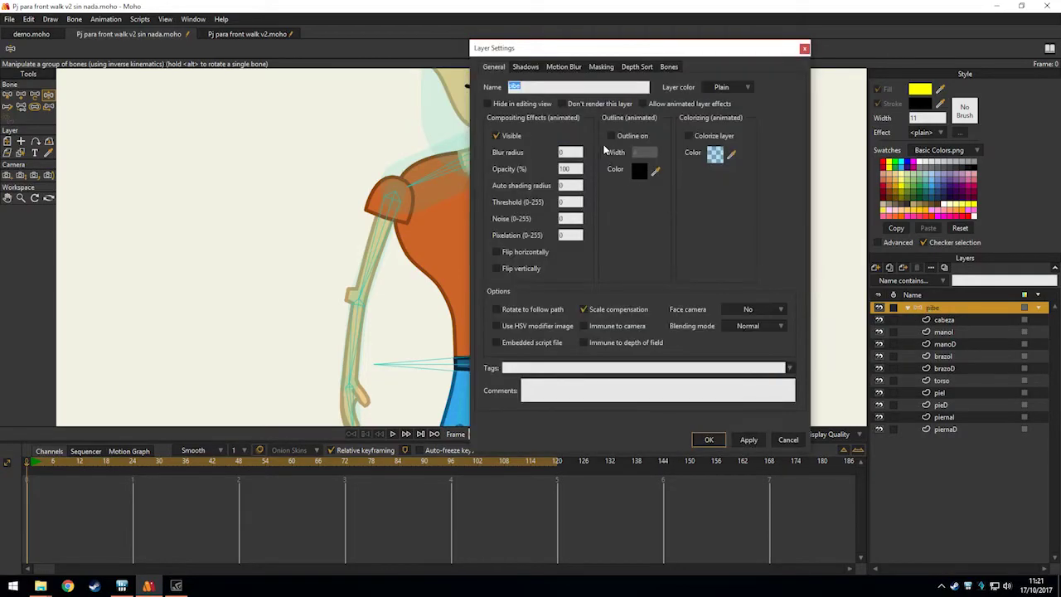
click(643, 69)
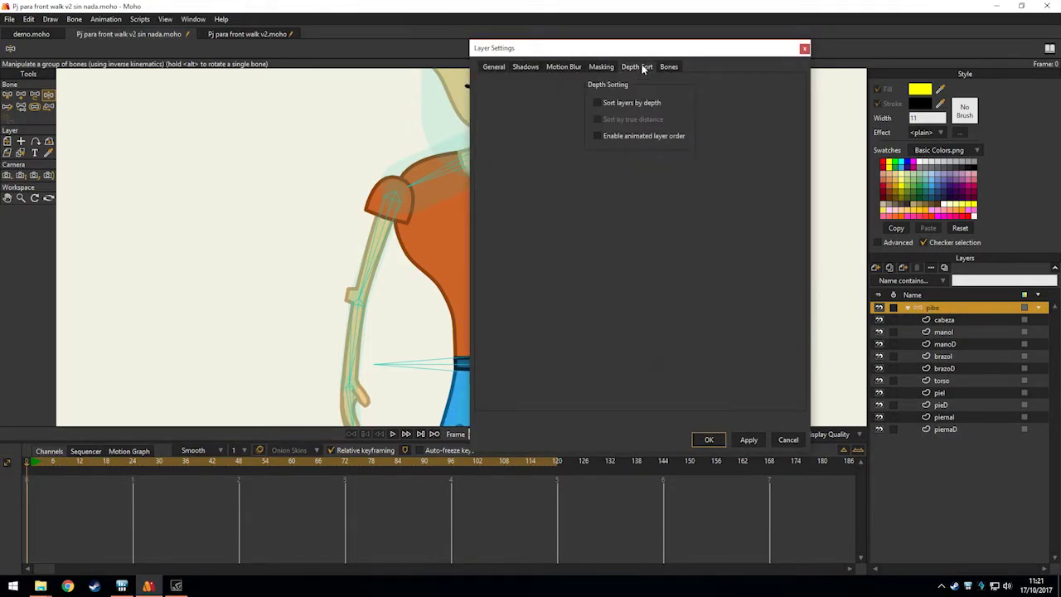
click(606, 138)
click(742, 439)
click(709, 440)
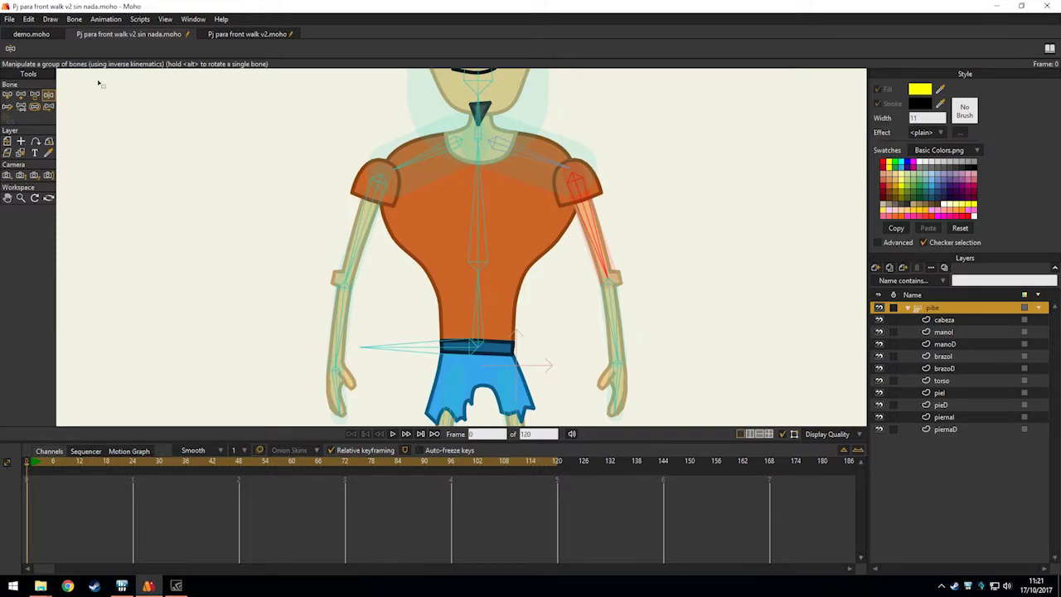
In demo.moho, go to frame 19 and place the triangulo layer above estrella.
click(25, 35)
scroll(355, 142, up, 3)
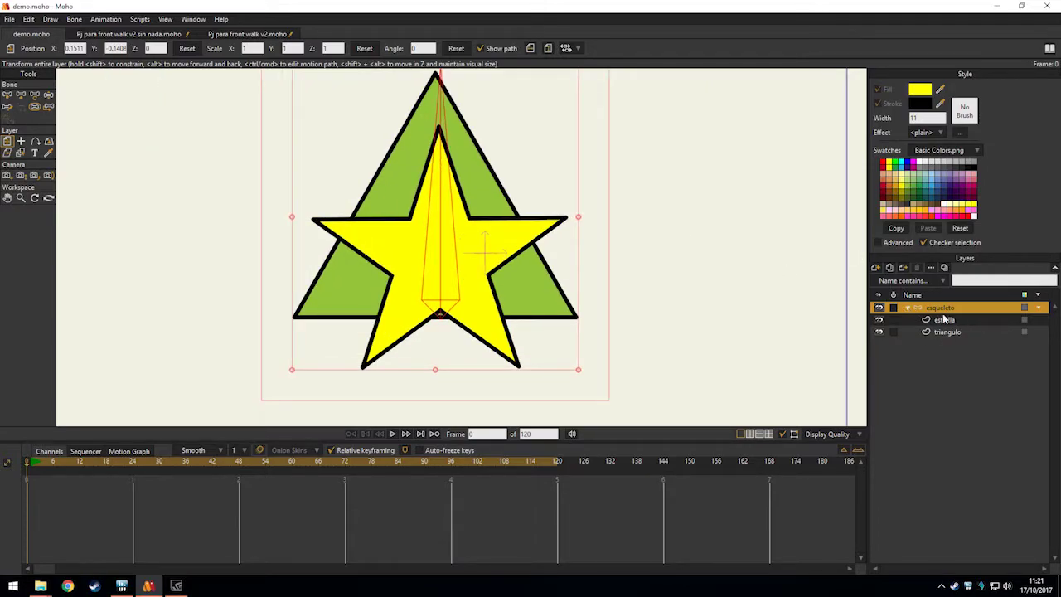
drag(38, 466, 111, 466)
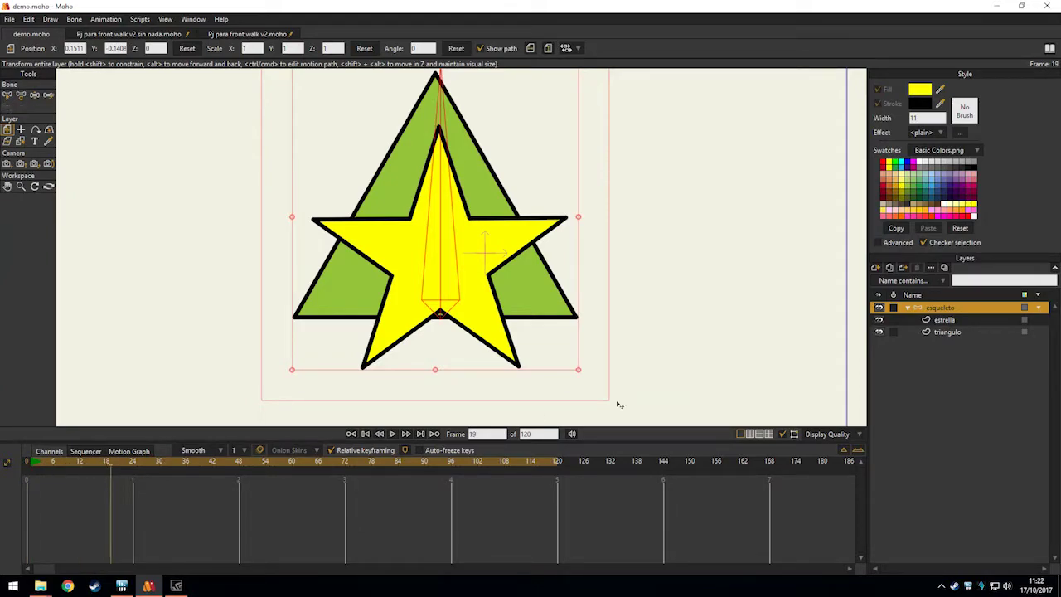
click(945, 333)
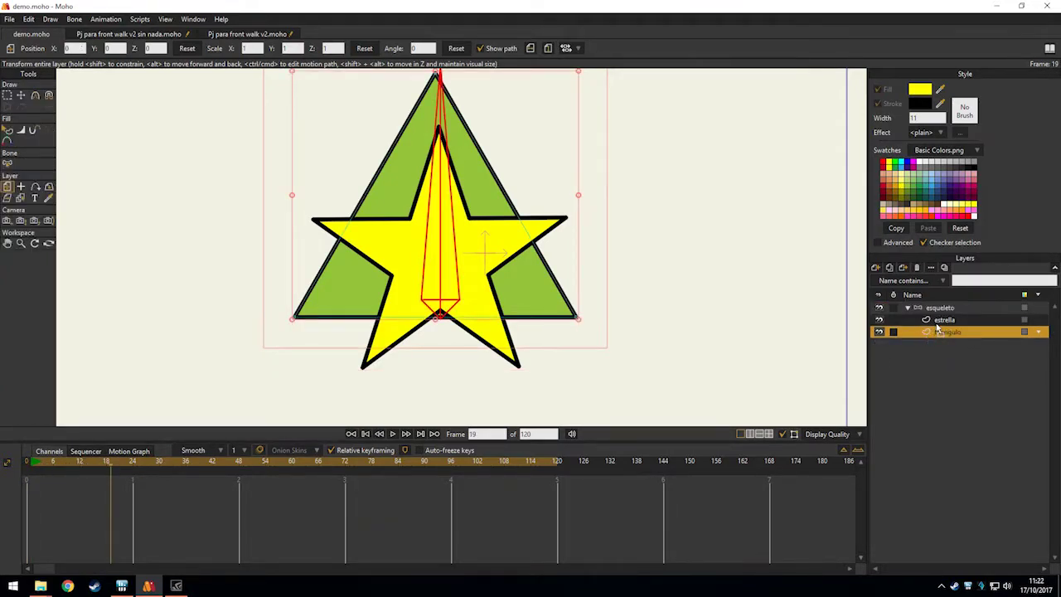
drag(942, 324, 942, 321)
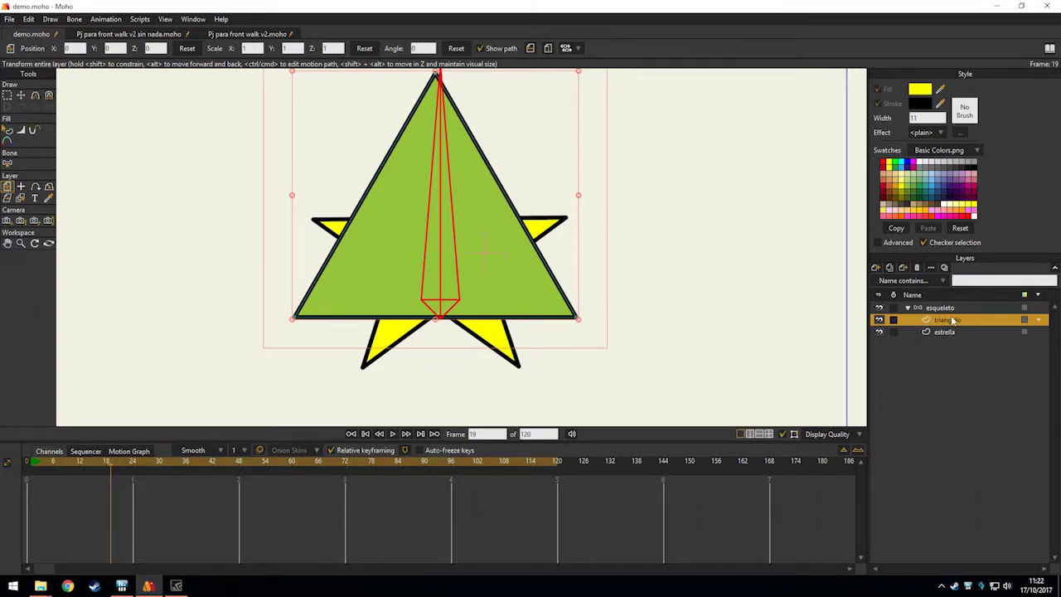
Enable animated layer order in the depth sort settings of the esqueleto bone layer and close its settings.
mouse_move(118, 462)
mouse_down()
mouse_move(19, 473)
mouse_move(106, 462)
mouse_up()
double_click(935, 308)
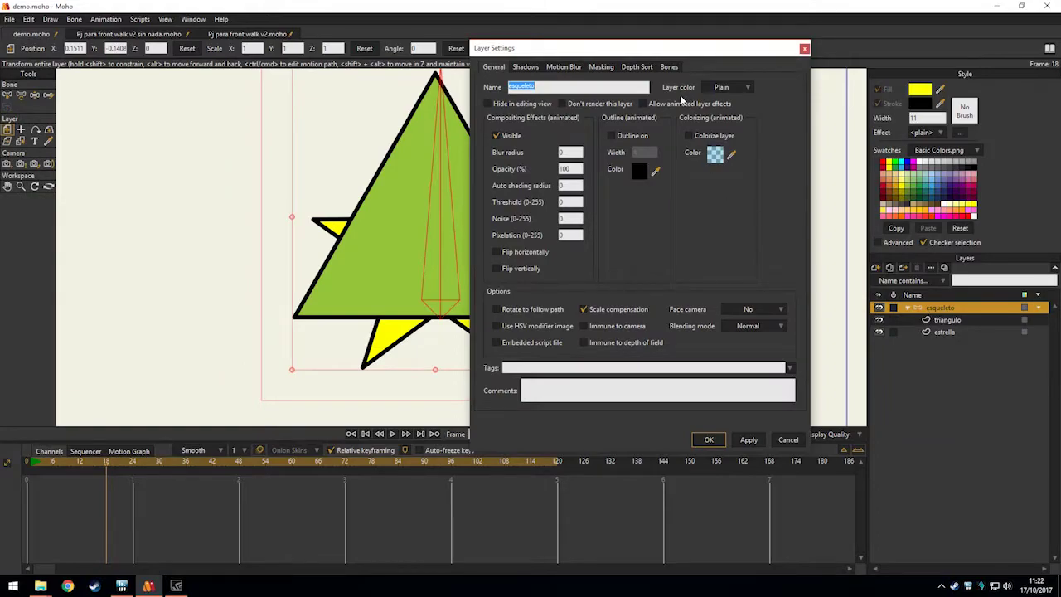
click(636, 67)
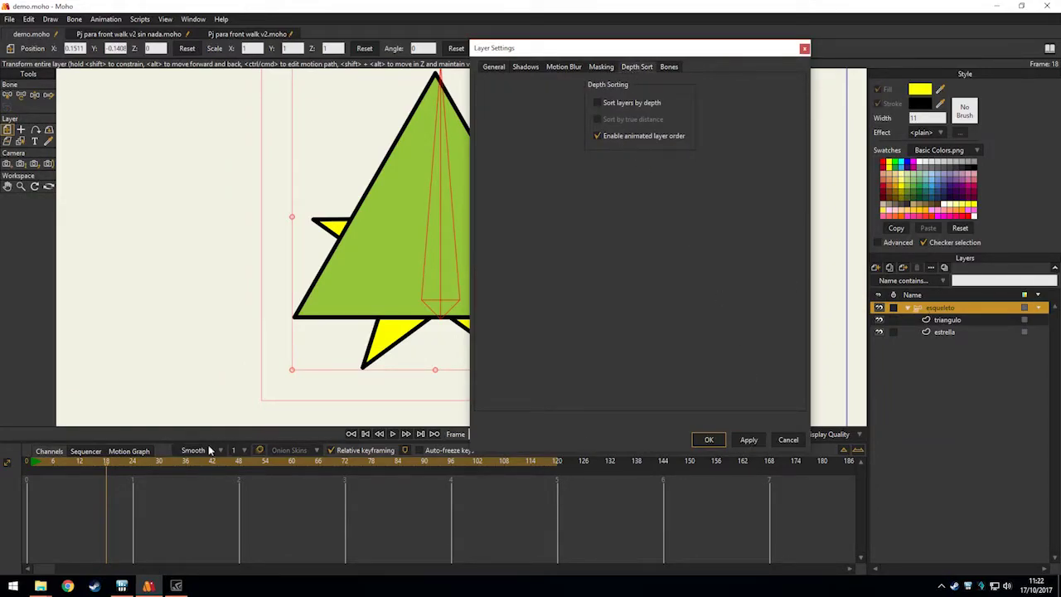
click(688, 440)
At frame 13, place the triangulo layer below estrella.
drag(78, 463, 84, 463)
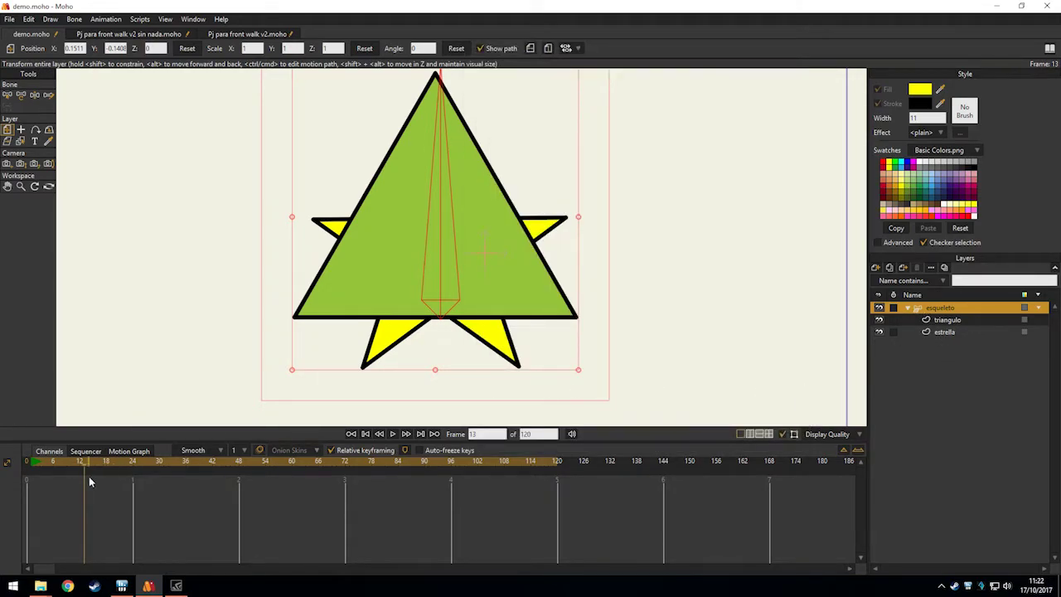
click(951, 322)
drag(950, 320, 946, 340)
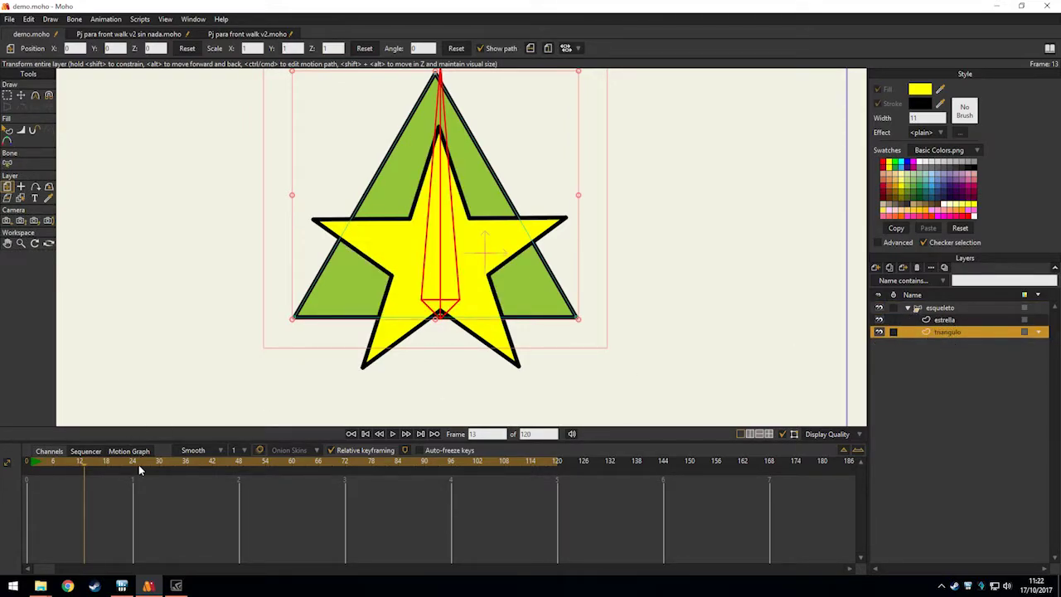
Make esqueleto the active layer and scrub the timeline on both sides of frame 13 to review the layer order change.
mouse_move(94, 460)
mouse_down()
mouse_move(39, 468)
mouse_move(102, 464)
mouse_up()
click(949, 308)
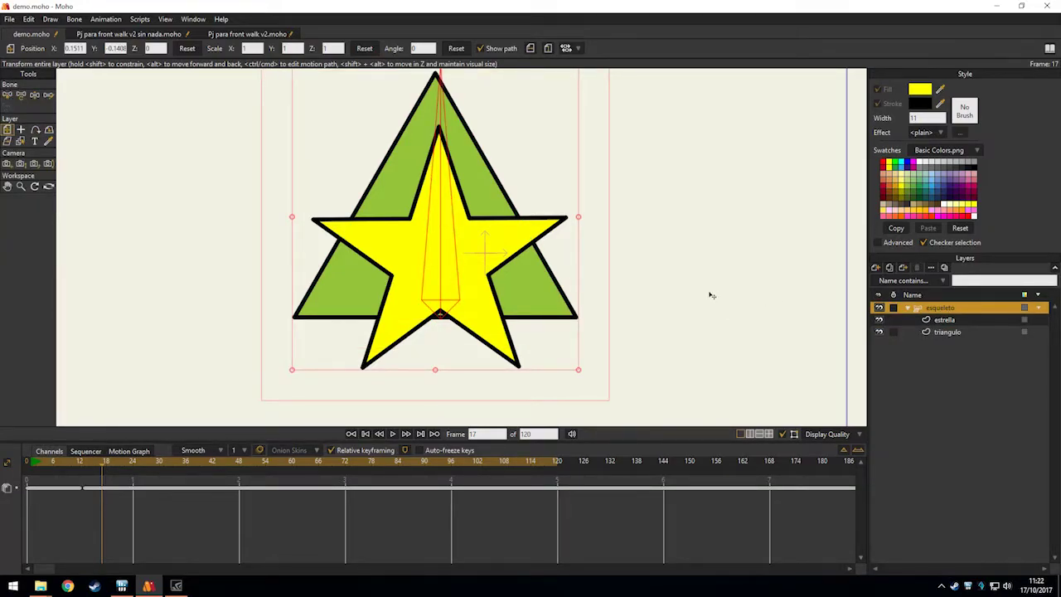
click(33, 461)
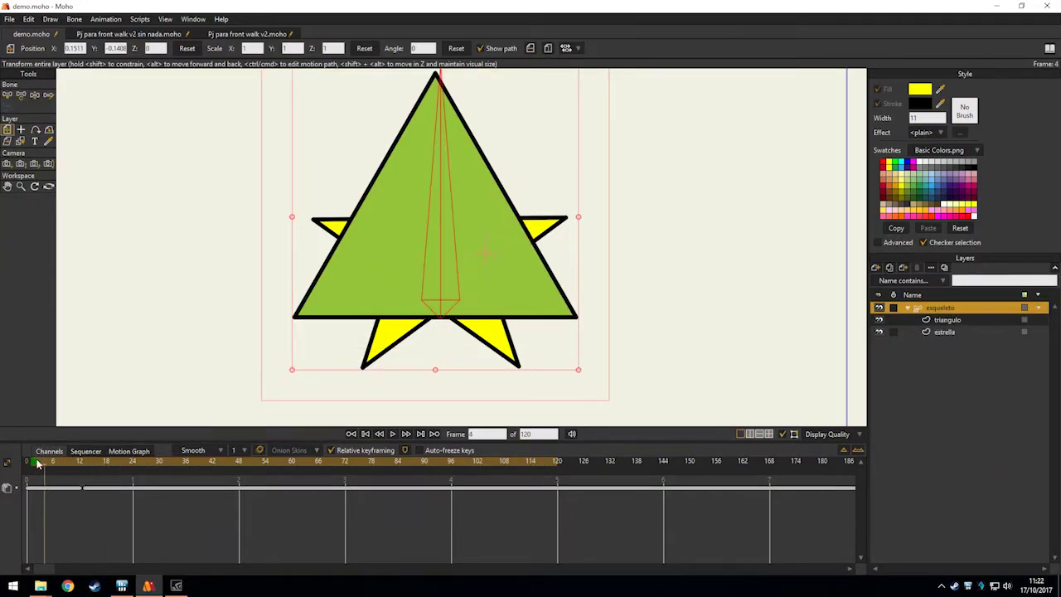
click(44, 464)
drag(75, 467, 119, 467)
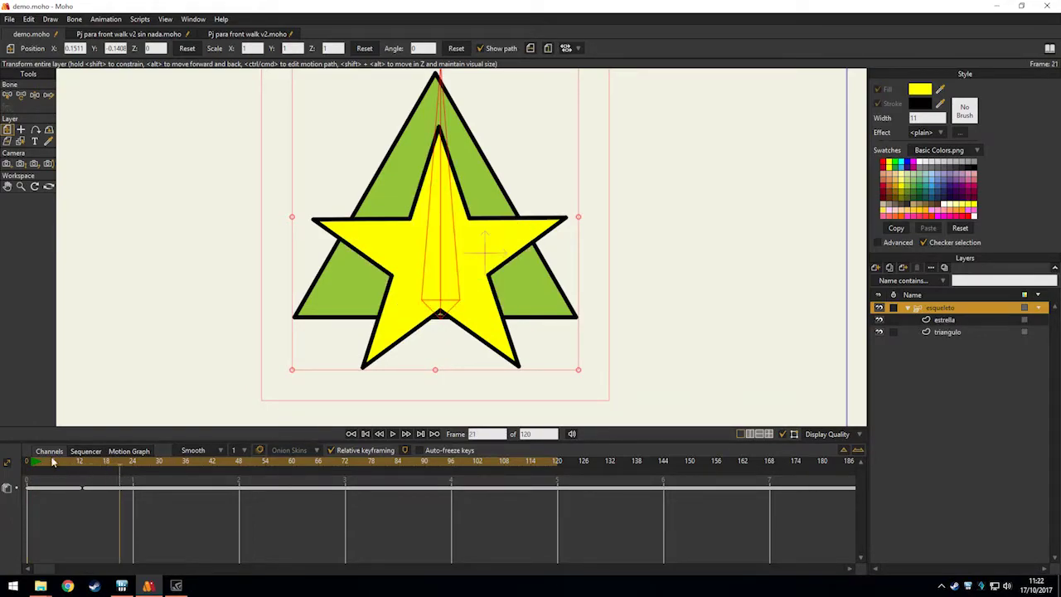
Switch to Pj para front walk v2 sin nada.moho, look over the character, and make the manoI layer active.
click(156, 37)
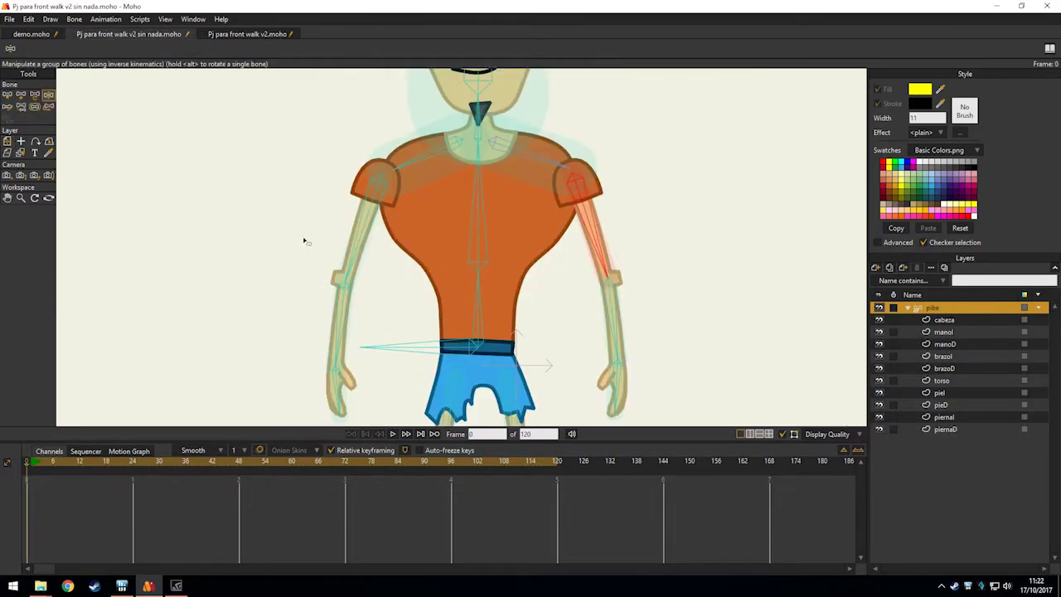
scroll(307, 241, down, 1)
drag(313, 242, 292, 271)
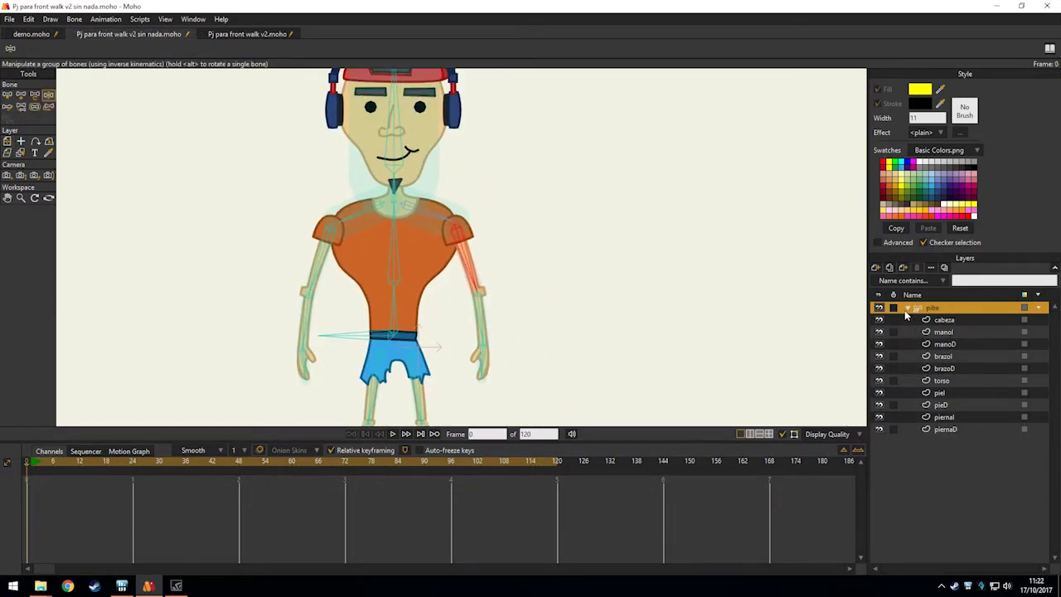
scroll(779, 316, up, 1)
drag(699, 320, 757, 305)
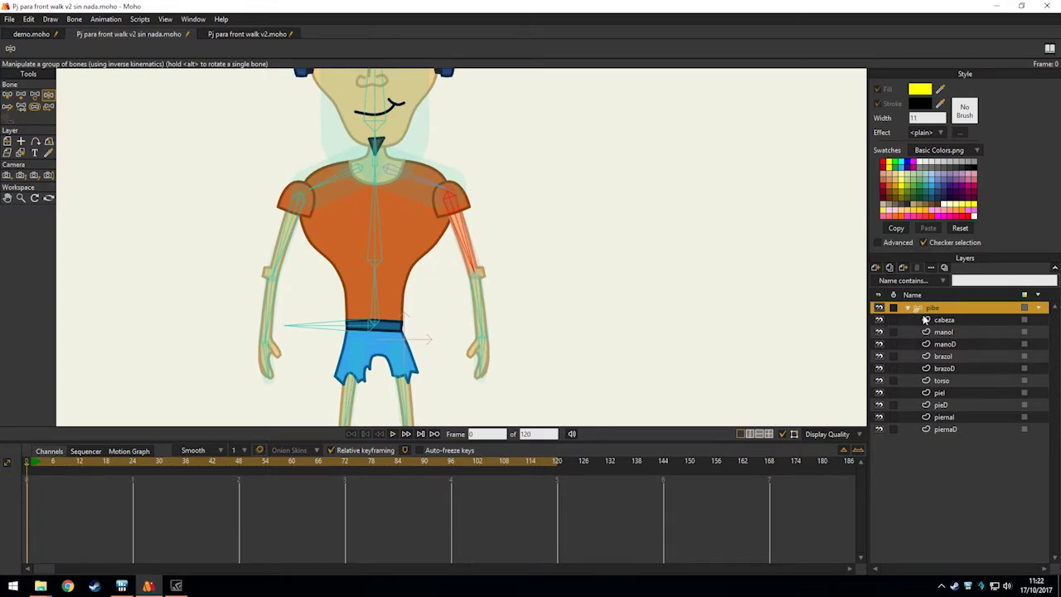
click(944, 331)
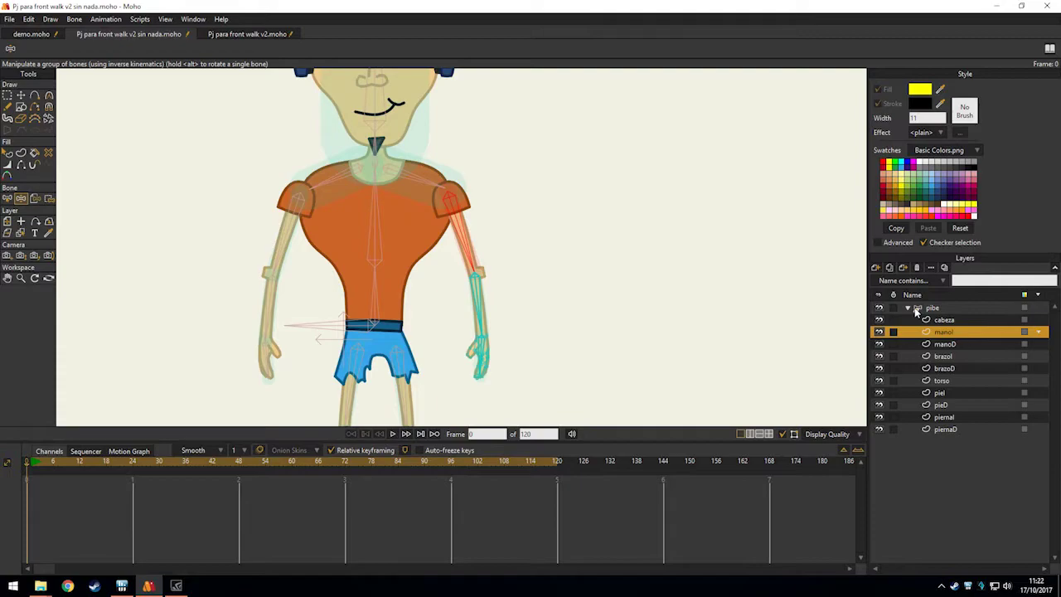
Examine the character's torso, legs and both feet together with their bones.
drag(554, 353, 563, 278)
scroll(534, 315, up, 4)
drag(502, 291, 613, 316)
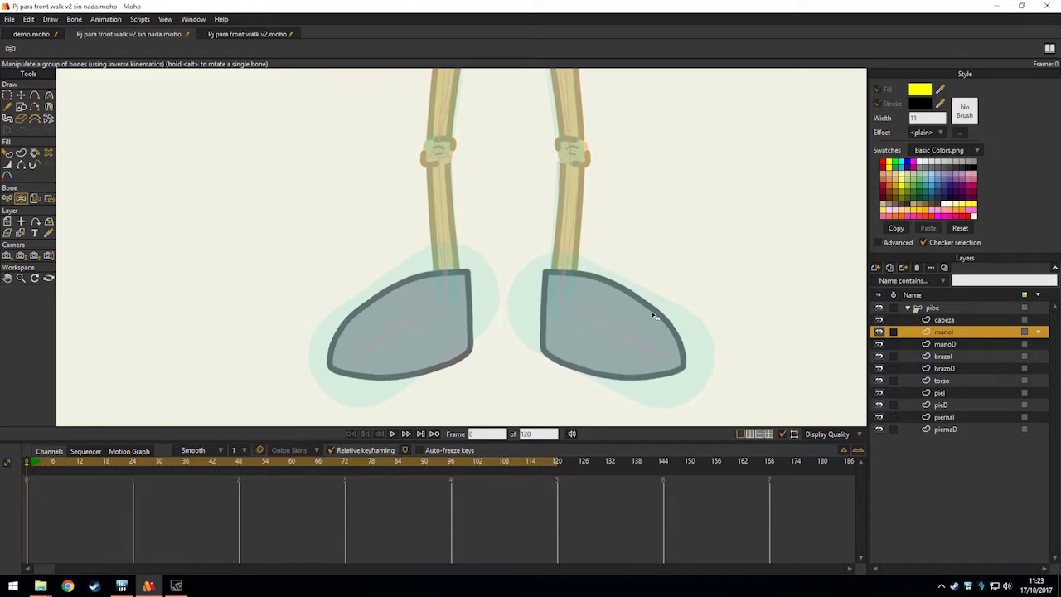
scroll(630, 277, down, 2)
drag(523, 222, 487, 345)
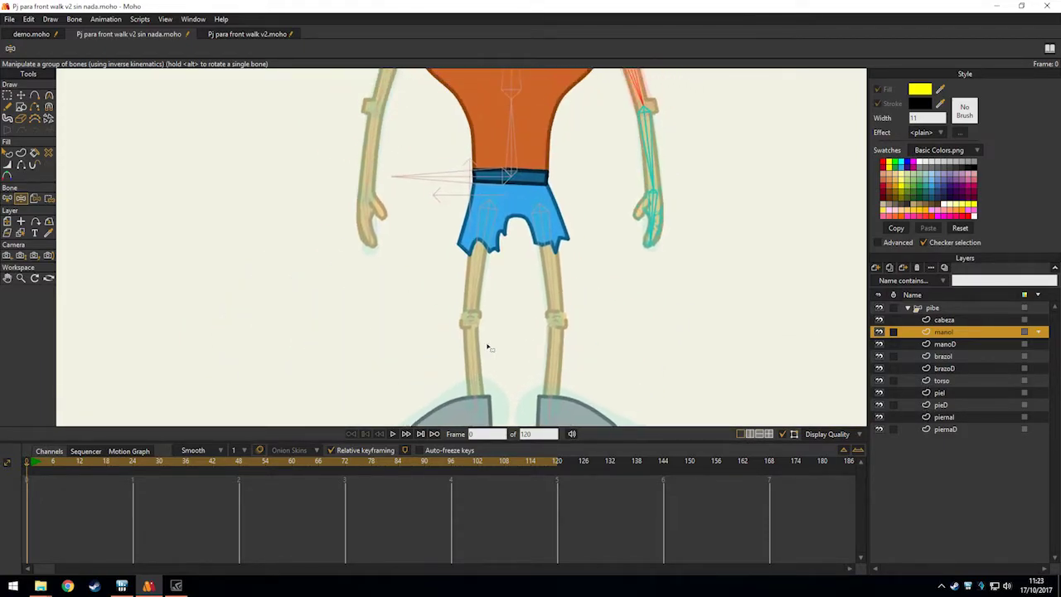
drag(402, 225, 372, 325)
drag(481, 249, 480, 285)
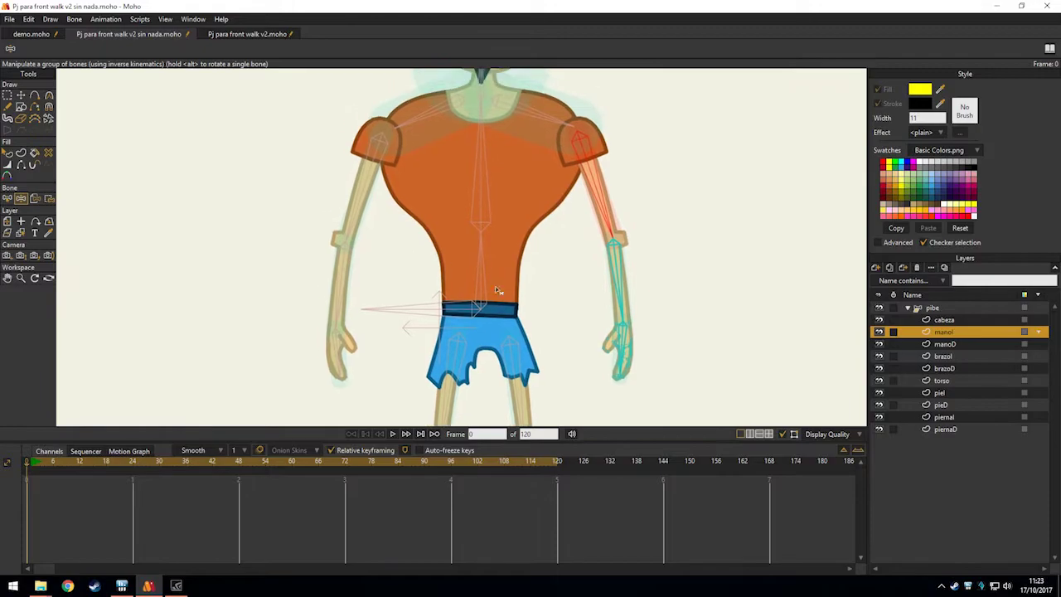
drag(595, 365, 571, 270)
drag(547, 325, 538, 199)
scroll(393, 338, up, 2)
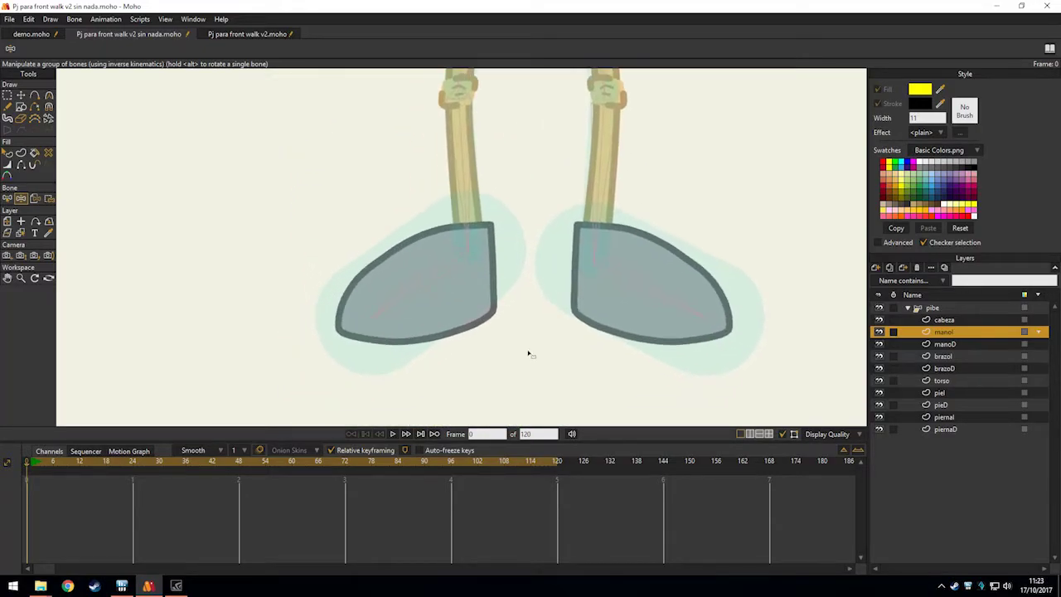
Enable animated shape order in the vector settings of the pieD layer and confirm.
click(944, 405)
scroll(563, 311, up, 2)
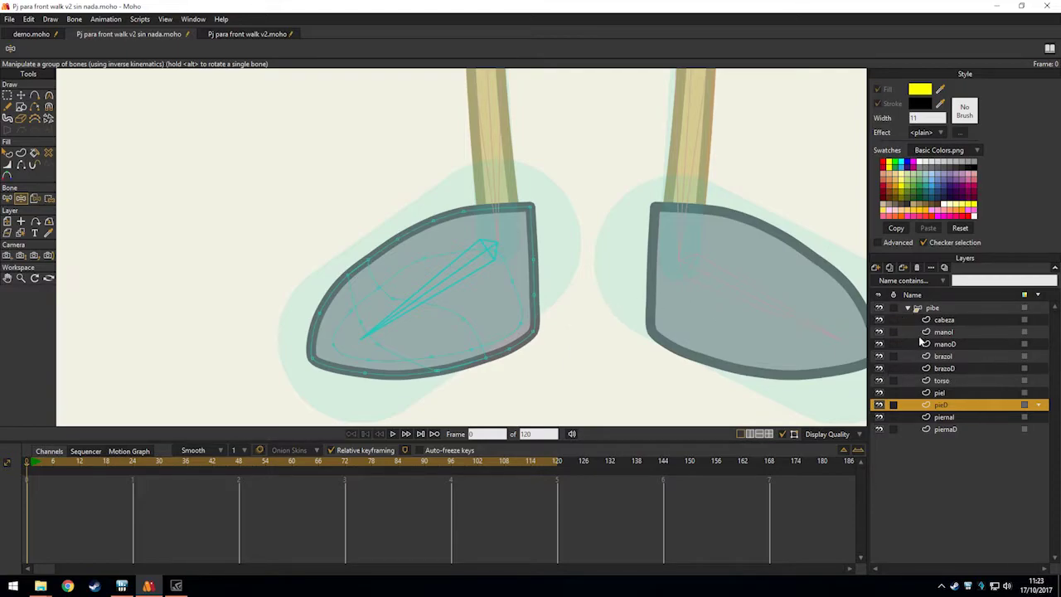
double_click(969, 410)
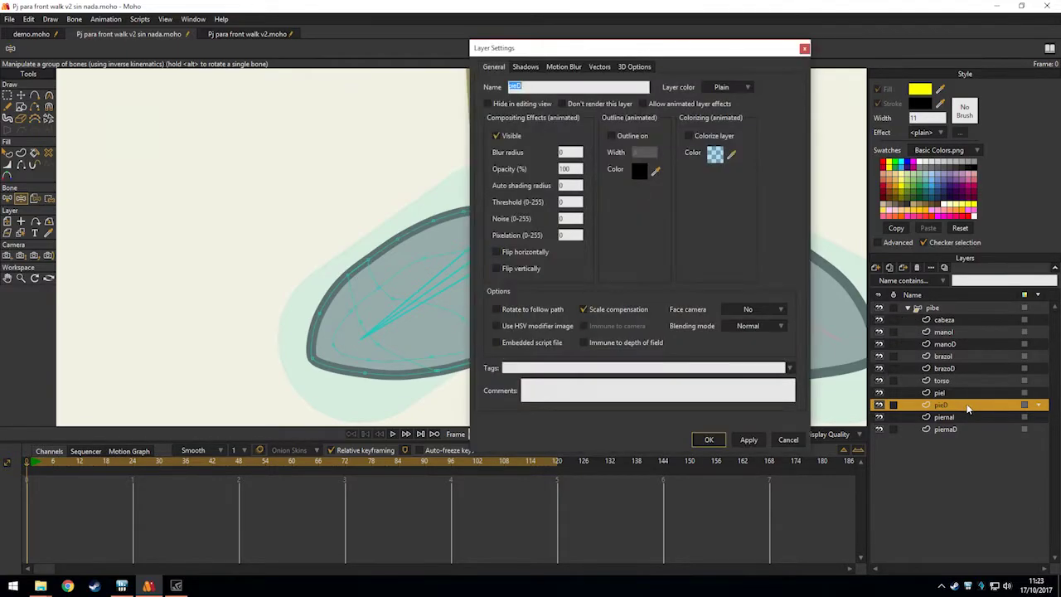
drag(420, 100, 376, 155)
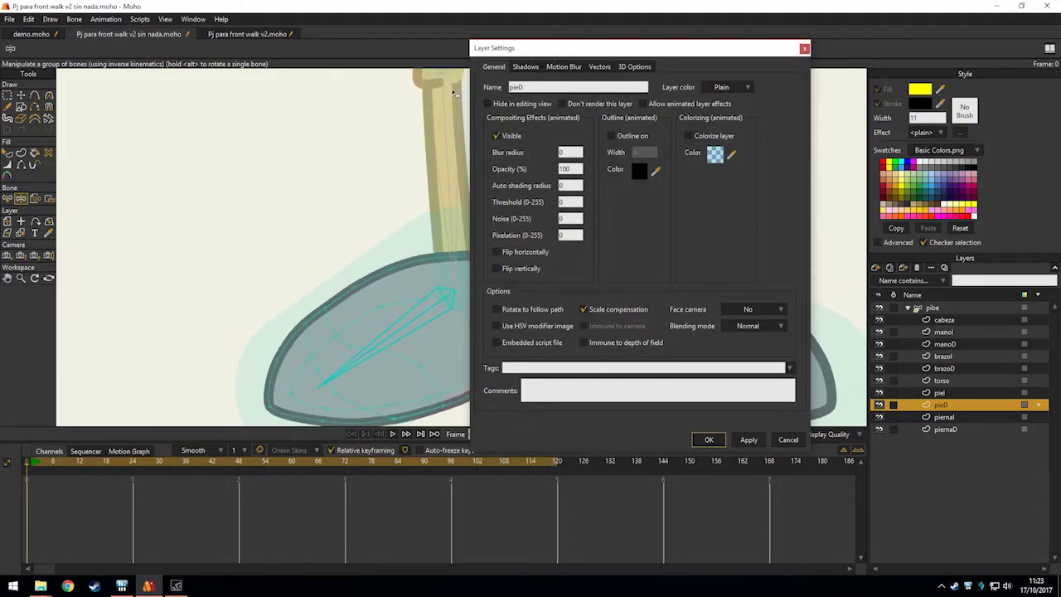
click(600, 67)
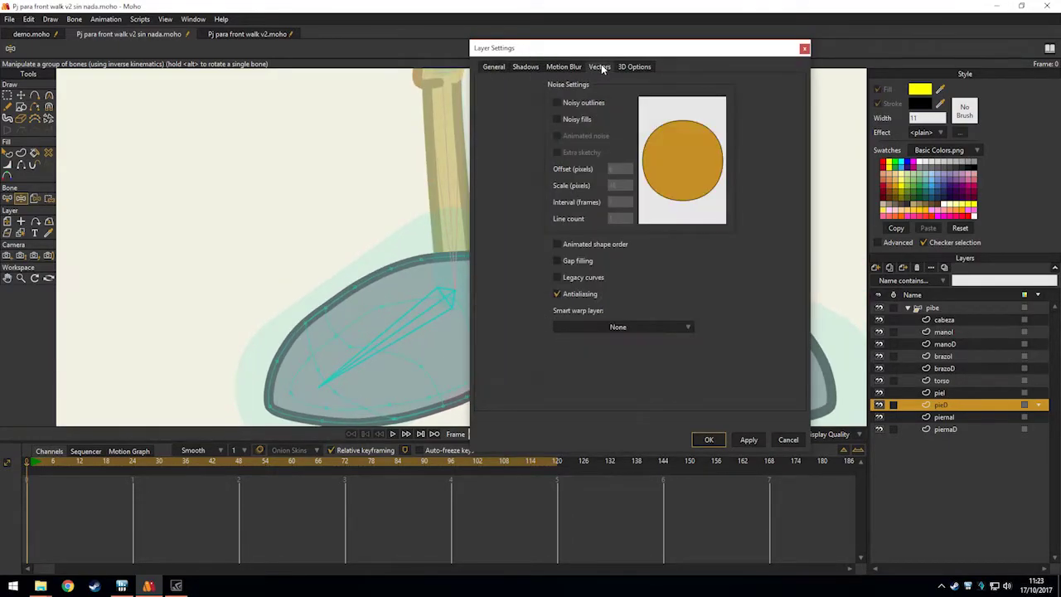
click(603, 244)
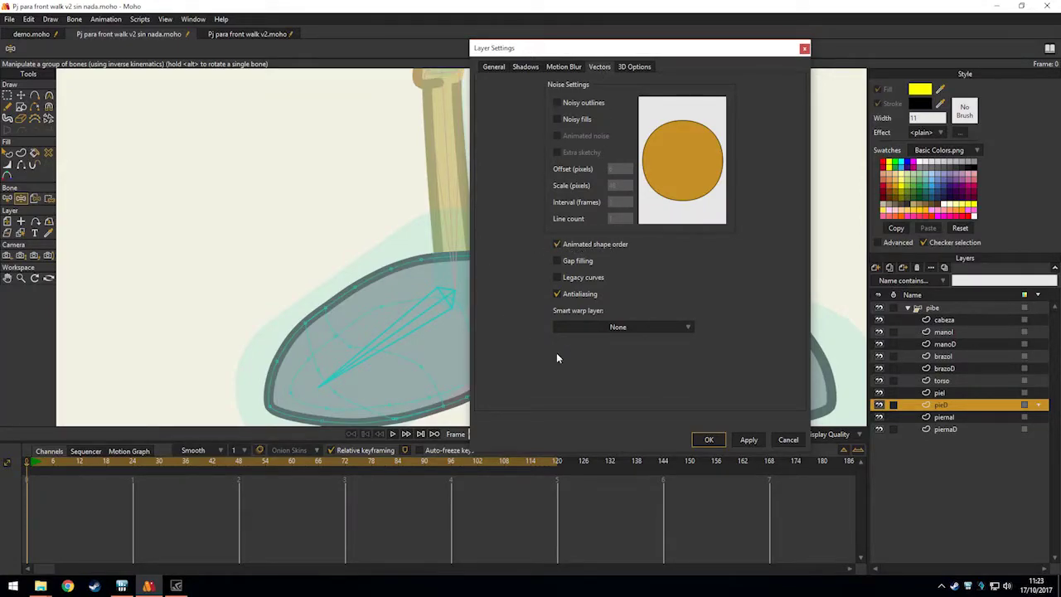
click(709, 440)
Keep pieD as the active layer, activate the Select Shape tool, and go to frame 12 with the shoe in close view.
click(929, 417)
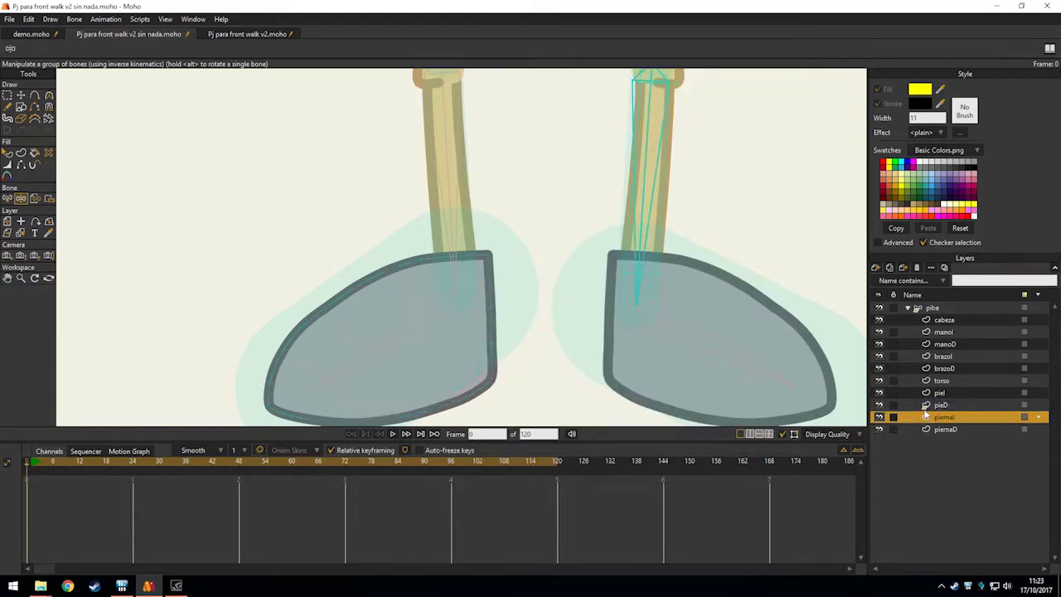
click(941, 404)
scroll(414, 315, down, 3)
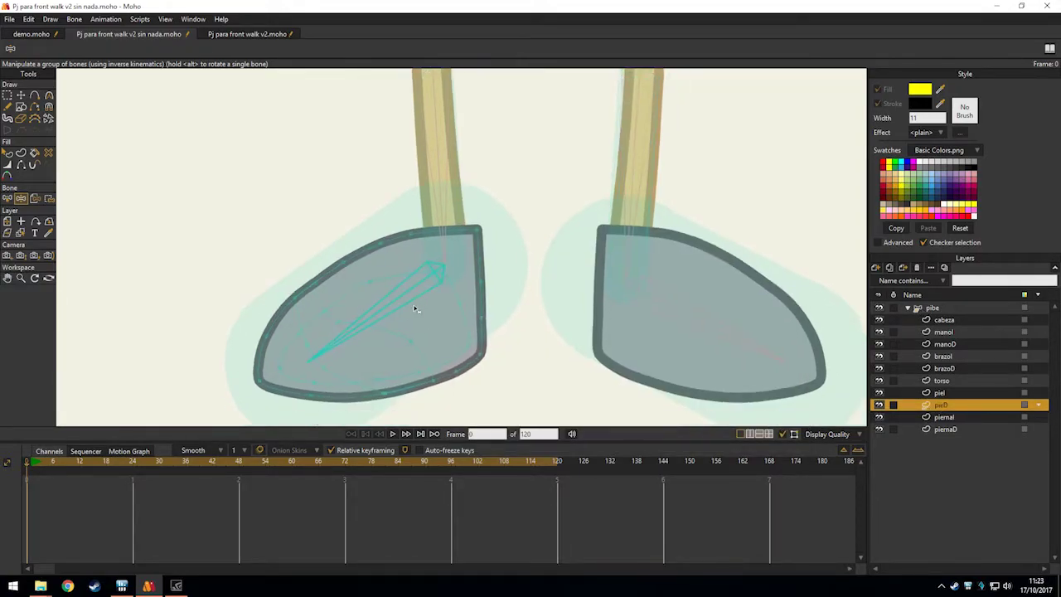
key(q)
scroll(414, 274, up, 5)
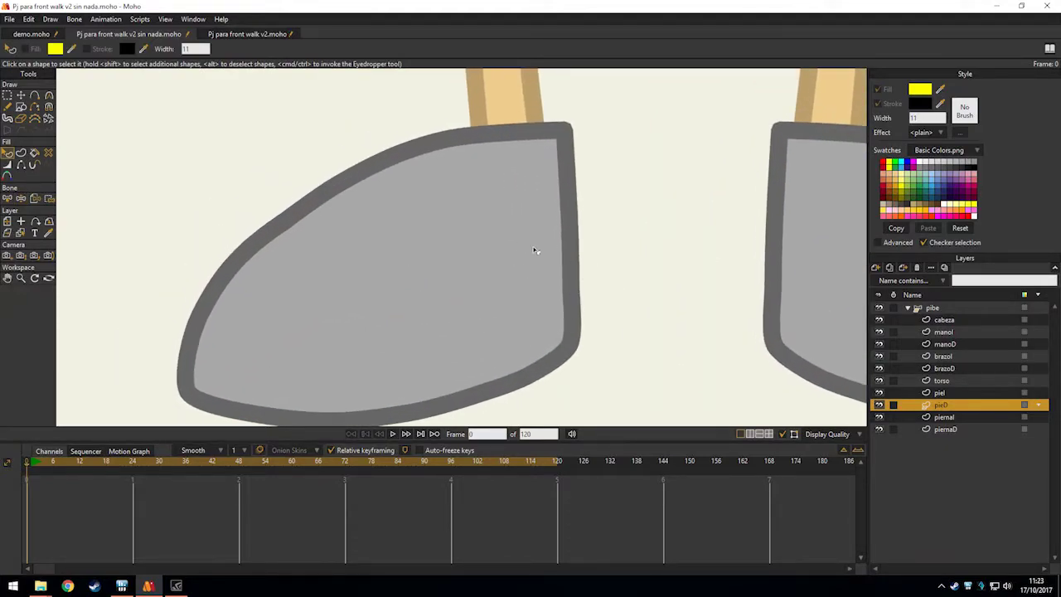
scroll(484, 300, down, 3)
drag(37, 465, 79, 463)
scroll(454, 324, up, 2)
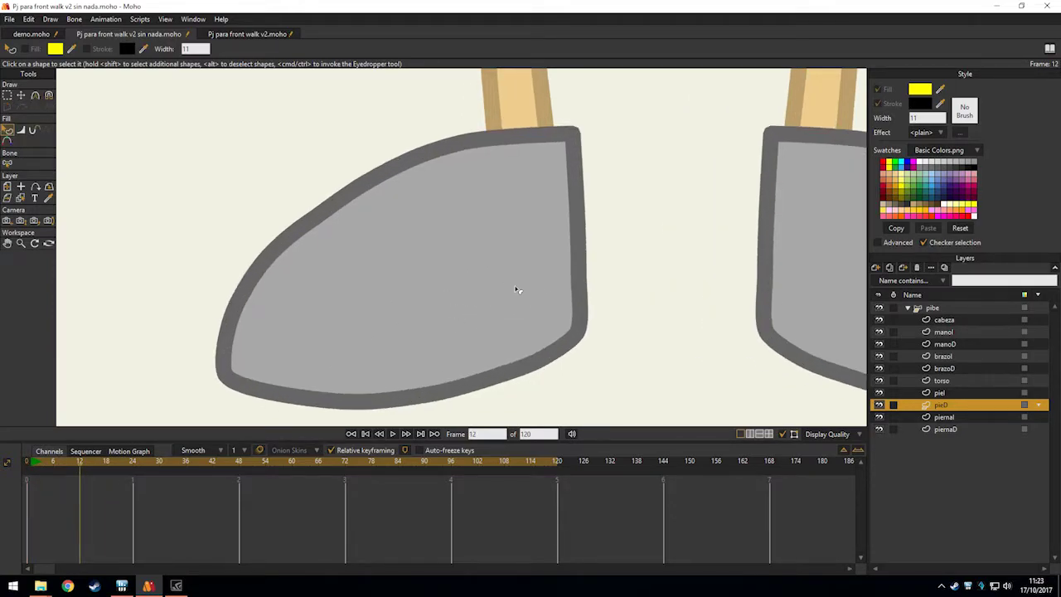
Select the heel and toe shapes of the pieD shoe in turn to examine how they cover the hidden sole.
click(536, 325)
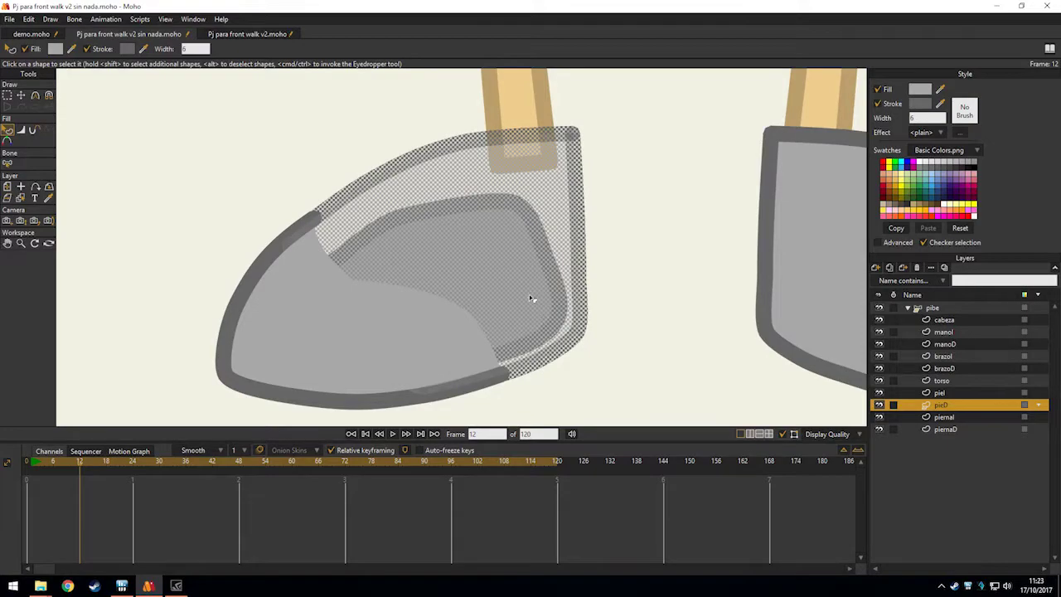
click(430, 357)
click(508, 316)
click(354, 363)
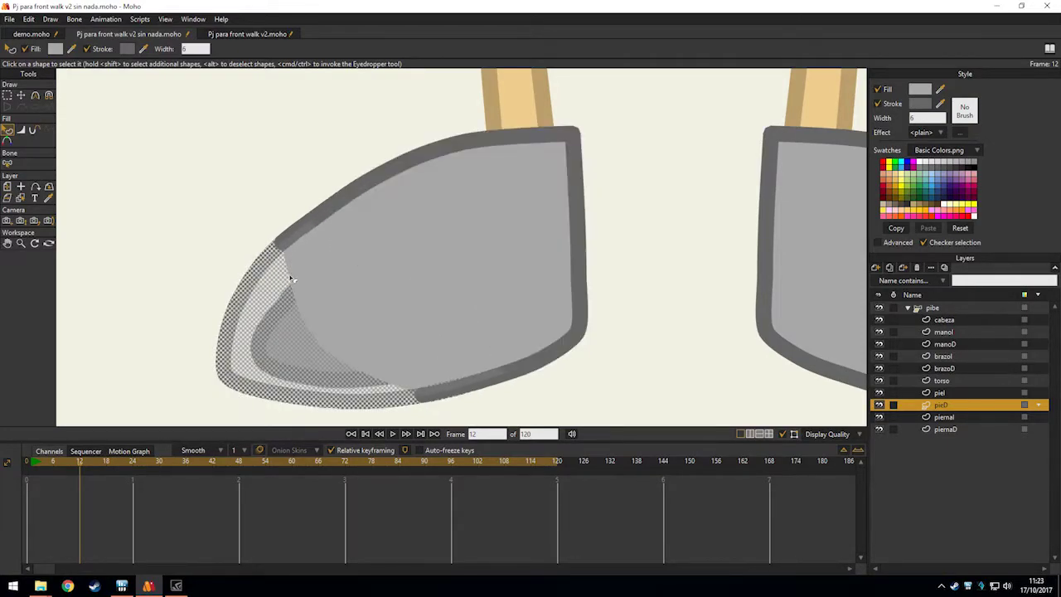
click(478, 328)
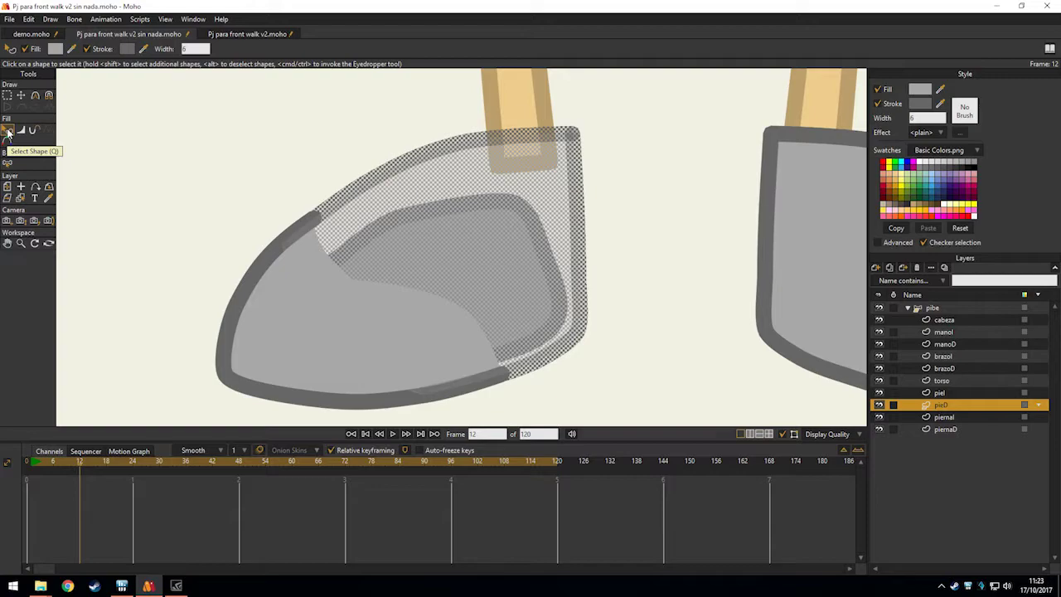
At frame 12, reorder the pieD shapes so the darker inner sole lies in front of the shoe shapes, and select the sole.
click(510, 287)
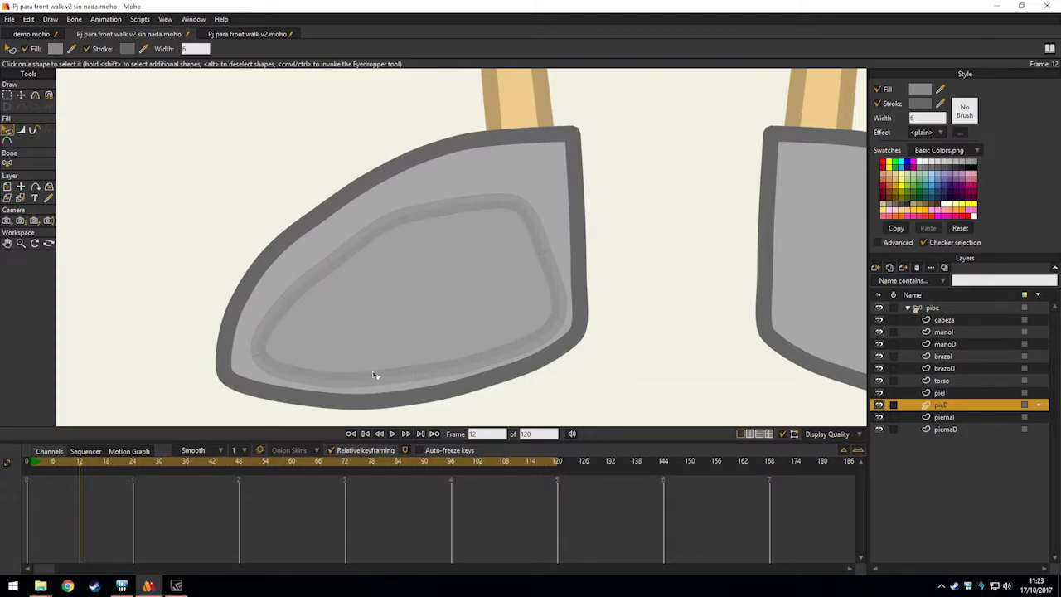
click(357, 327)
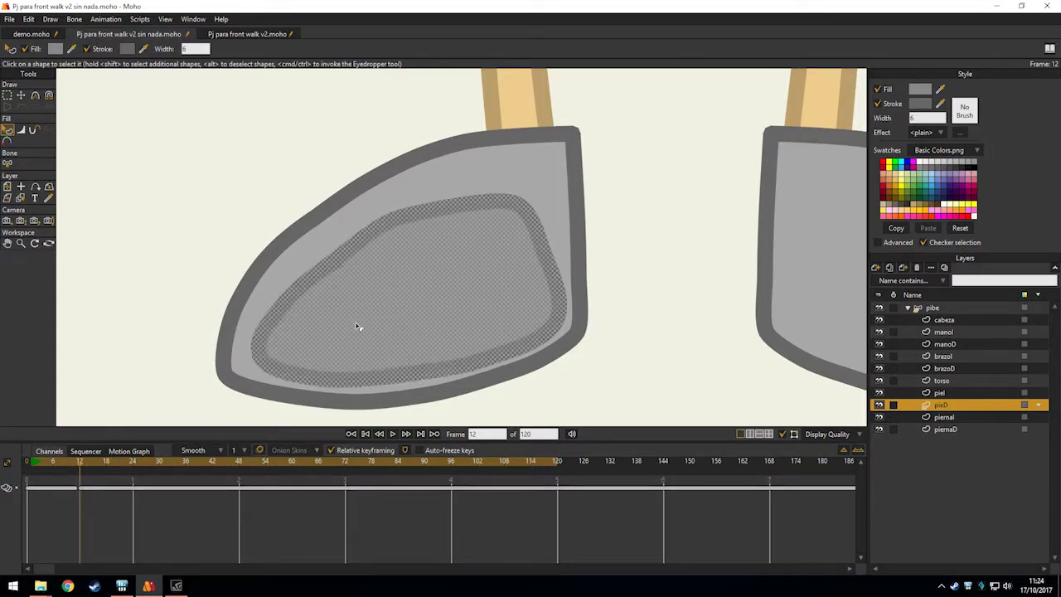
key(Down)
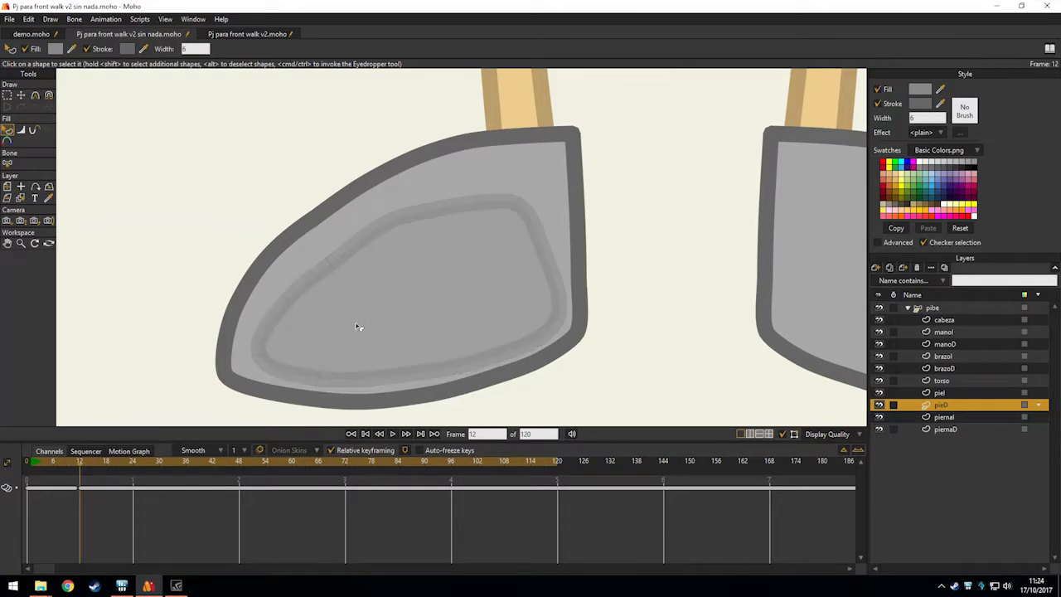
click(357, 326)
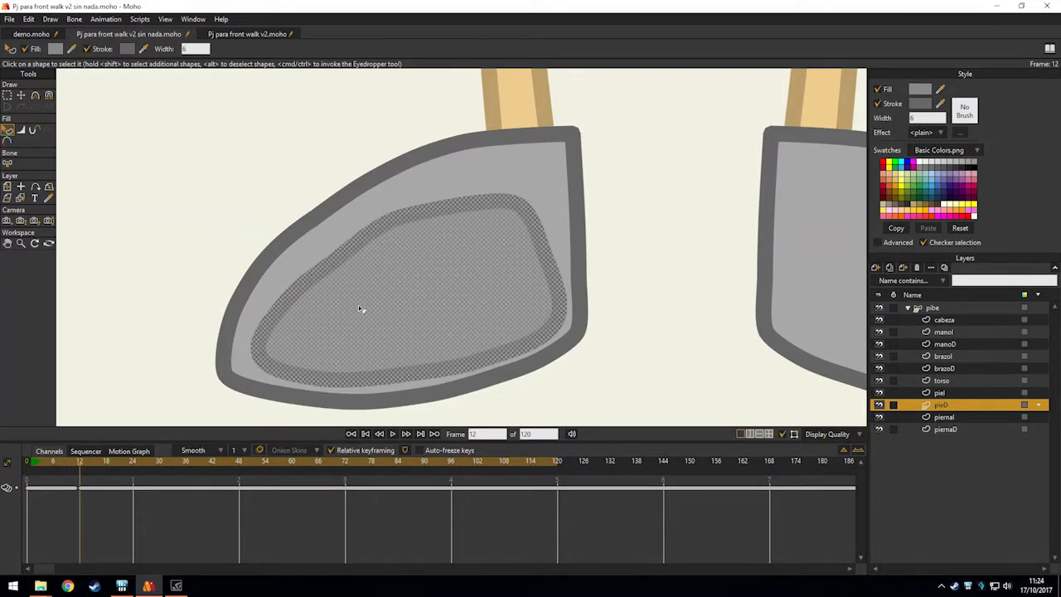
Scrub around frame 12 to review the pieD shape order, return to frame 0, and examine the foot's points with Select Points.
drag(68, 462, 2, 507)
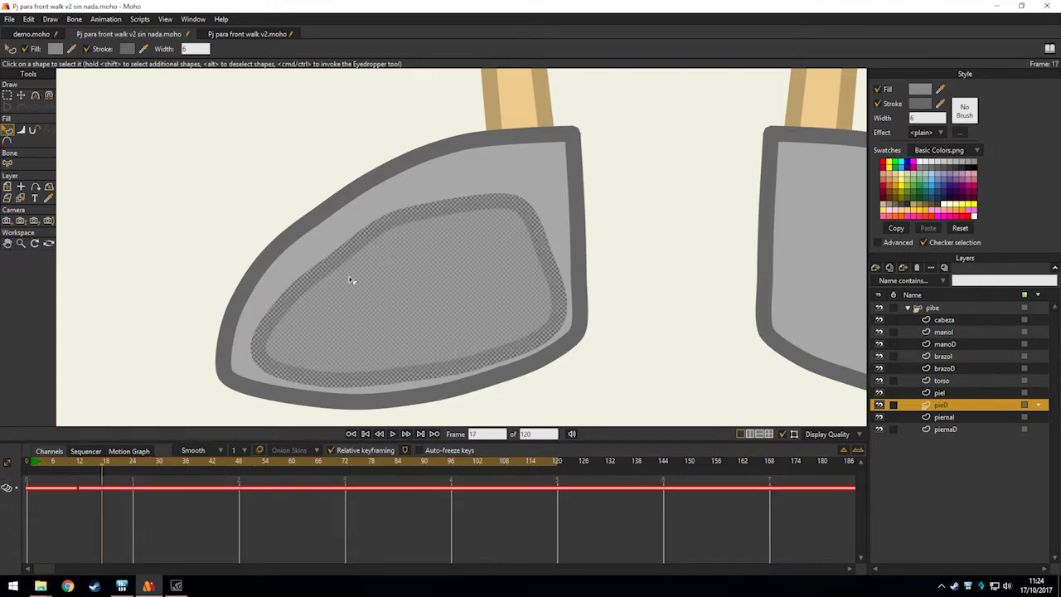
drag(92, 462, 15, 466)
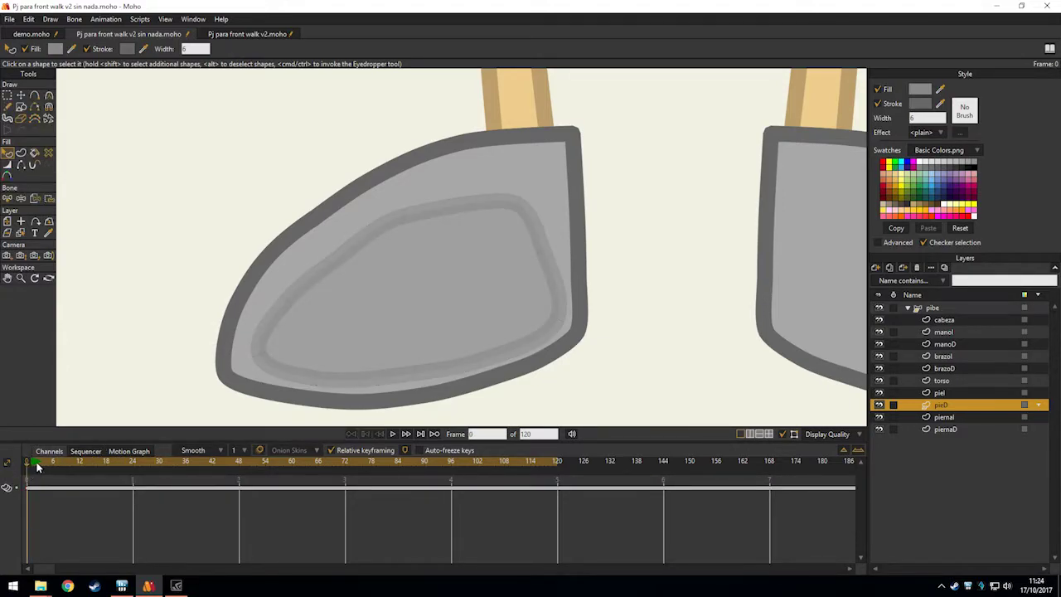
key(g)
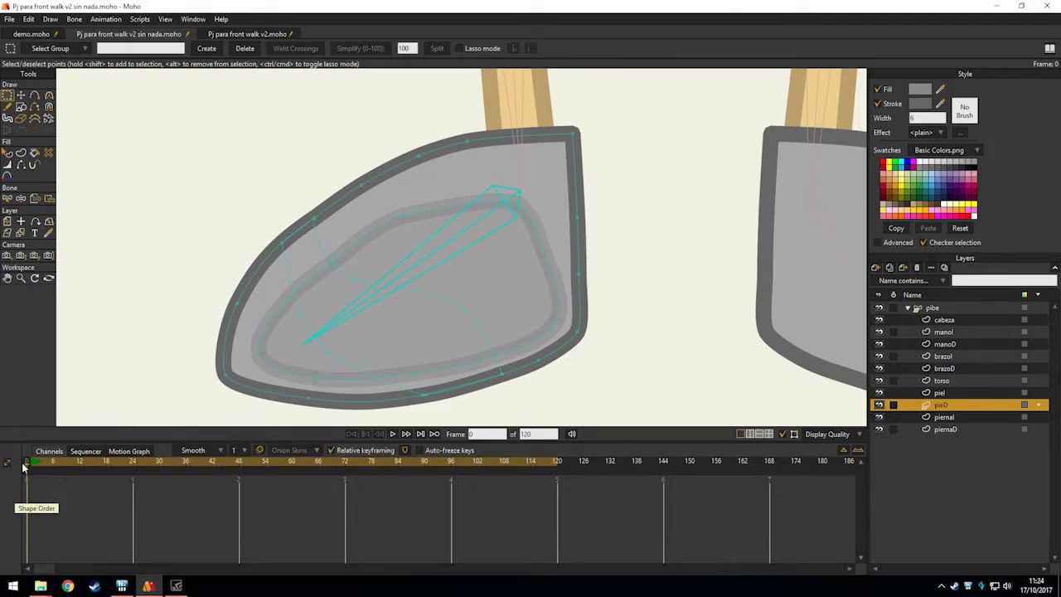
scroll(398, 290, down, 5)
mouse_move(446, 300)
mouse_down()
mouse_move(390, 323)
mouse_move(468, 374)
mouse_up()
click(421, 338)
scroll(418, 340, up, 2)
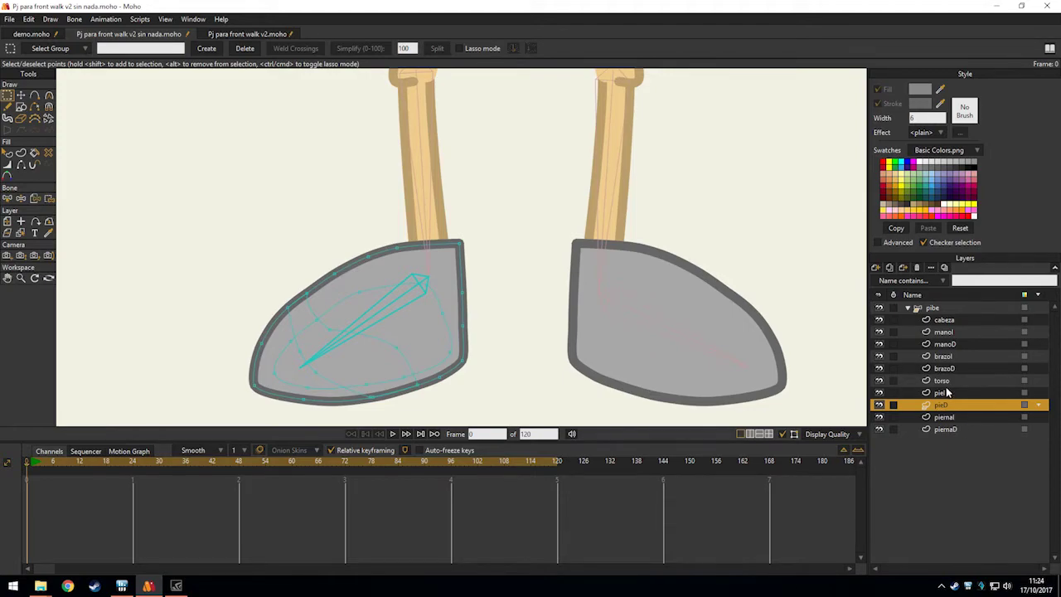
Enable animated shape order in the vector settings of the pieI layer.
double_click(944, 392)
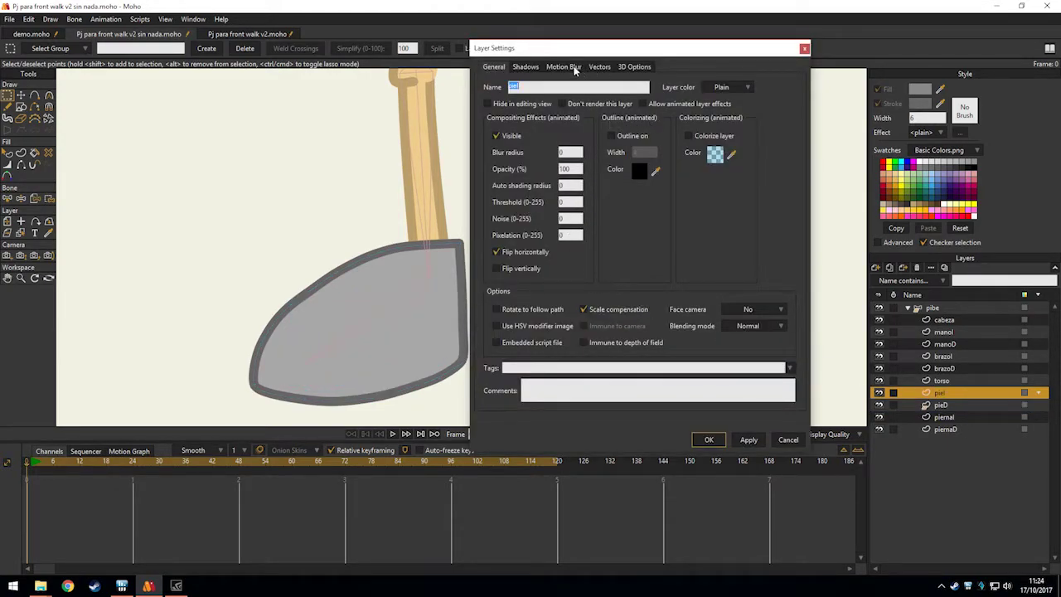
click(597, 68)
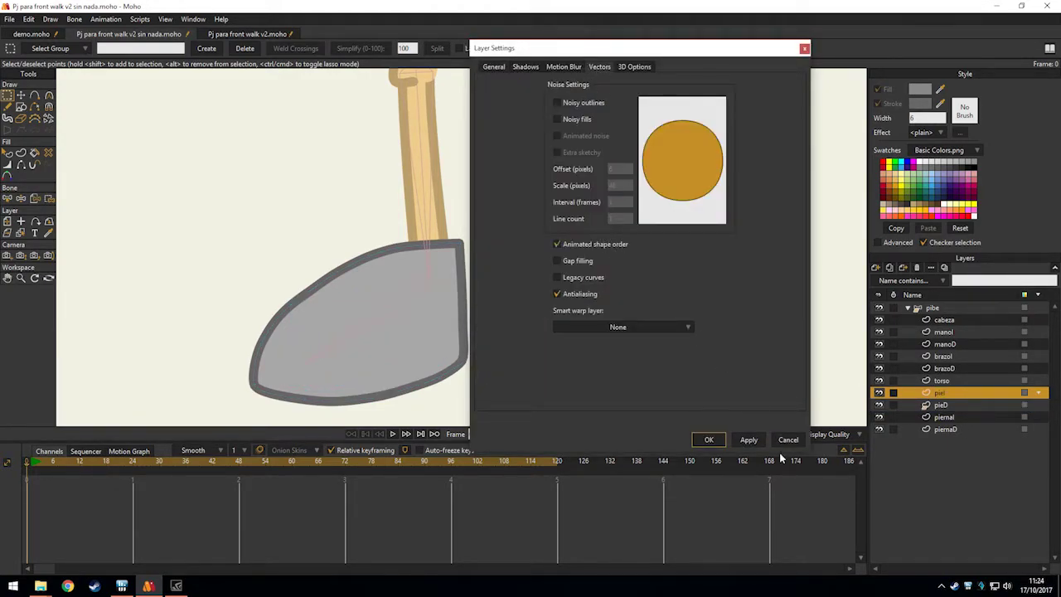
click(709, 440)
Examine the sleeve and shoulder of the arm beside the torso in close view, with the brazoD layer active.
scroll(592, 220, up, 5)
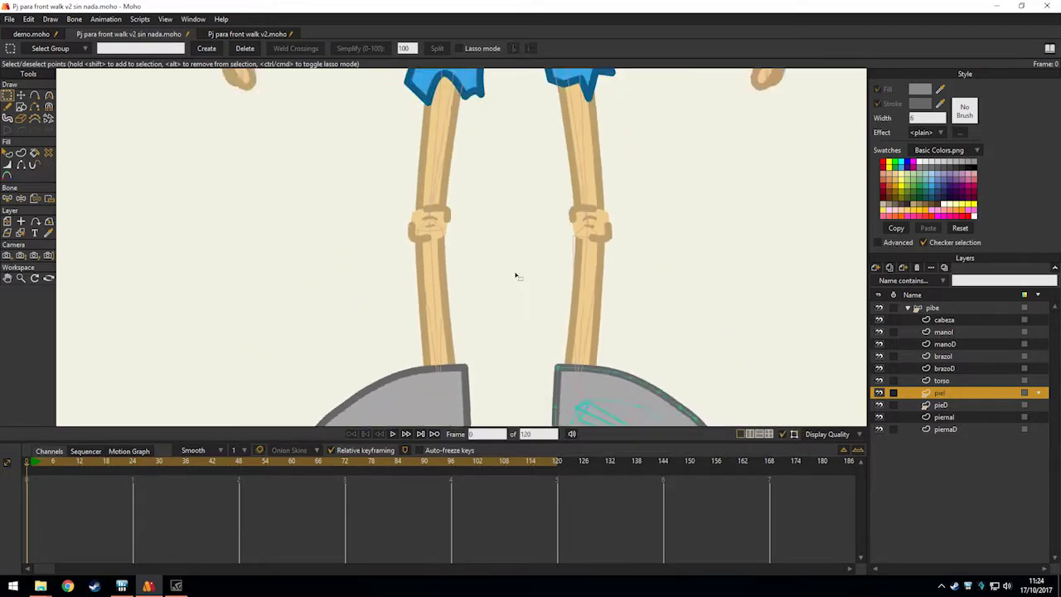
scroll(481, 330, up, 3)
scroll(500, 211, down, 5)
drag(495, 246, 493, 357)
scroll(495, 241, up, 2)
drag(495, 242, 471, 327)
scroll(618, 272, up, 3)
drag(587, 268, 641, 316)
click(945, 368)
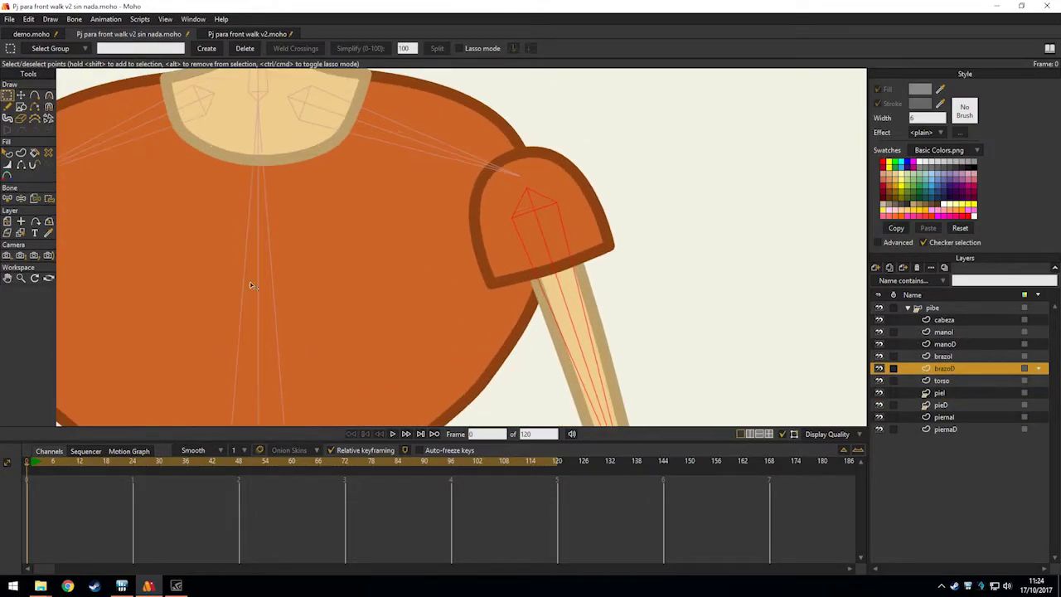
scroll(393, 267, up, 2)
click(369, 266)
scroll(370, 265, up, 3)
drag(369, 265, 397, 255)
key(t)
scroll(341, 214, down, 1)
key(ctrl+z)
drag(564, 240, 236, 311)
drag(506, 263, 257, 306)
drag(544, 258, 568, 221)
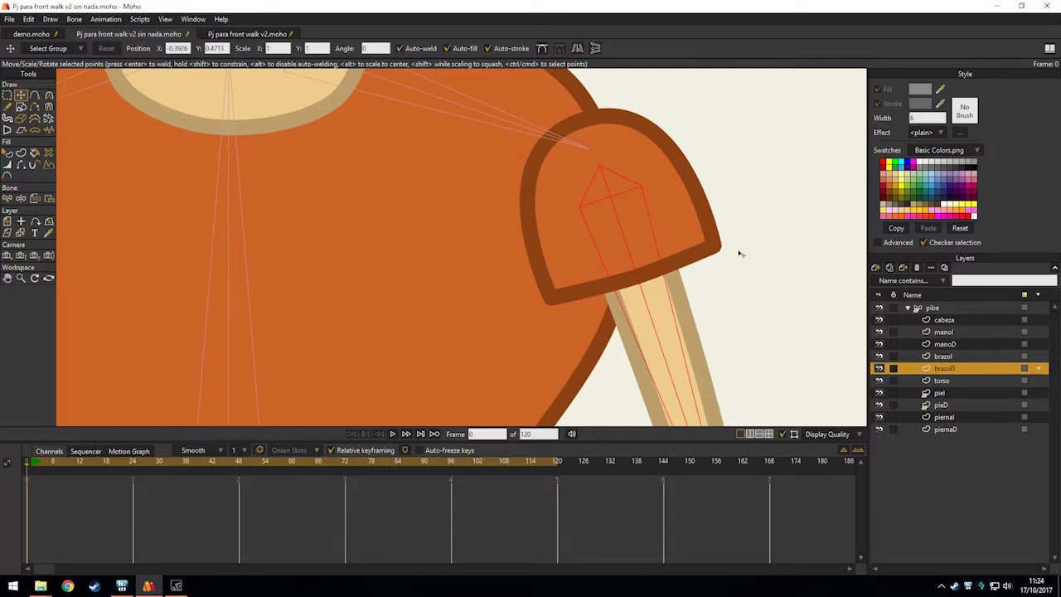
On the brazoI layer, try moving the hidden inner sleeve shape below the sleeve edge, undo the move, and clear the selection.
alt+right_click(717, 251)
key(g)
click(670, 257)
key(t)
drag(669, 260, 694, 309)
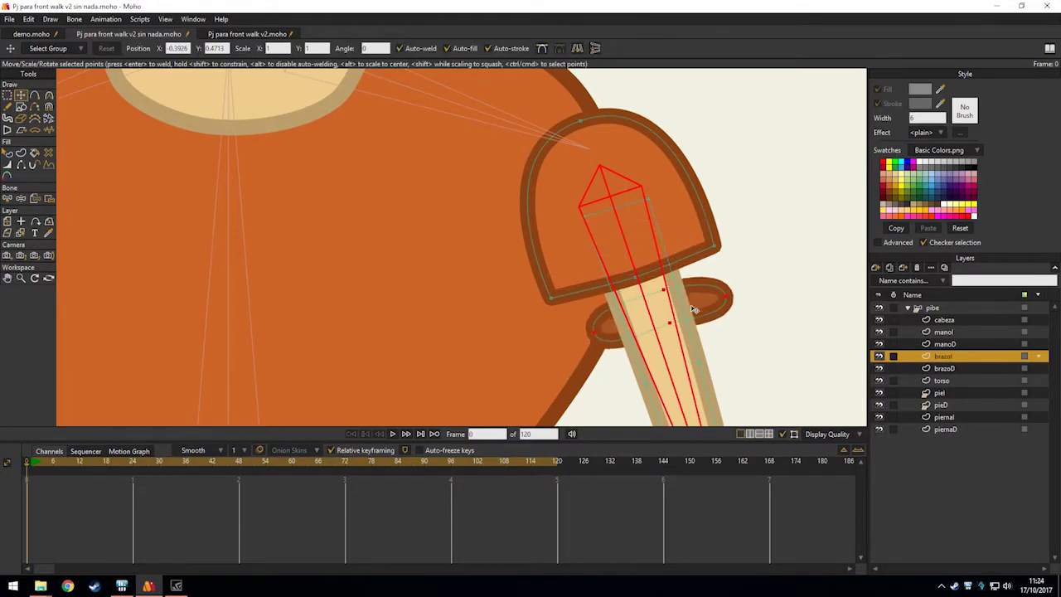
key(ctrl+z)
key(g)
click(739, 325)
Make the pibe bone layer active, look over the character's rig, and collapse the layer's contents.
scroll(739, 324, down, 5)
drag(772, 326, 699, 273)
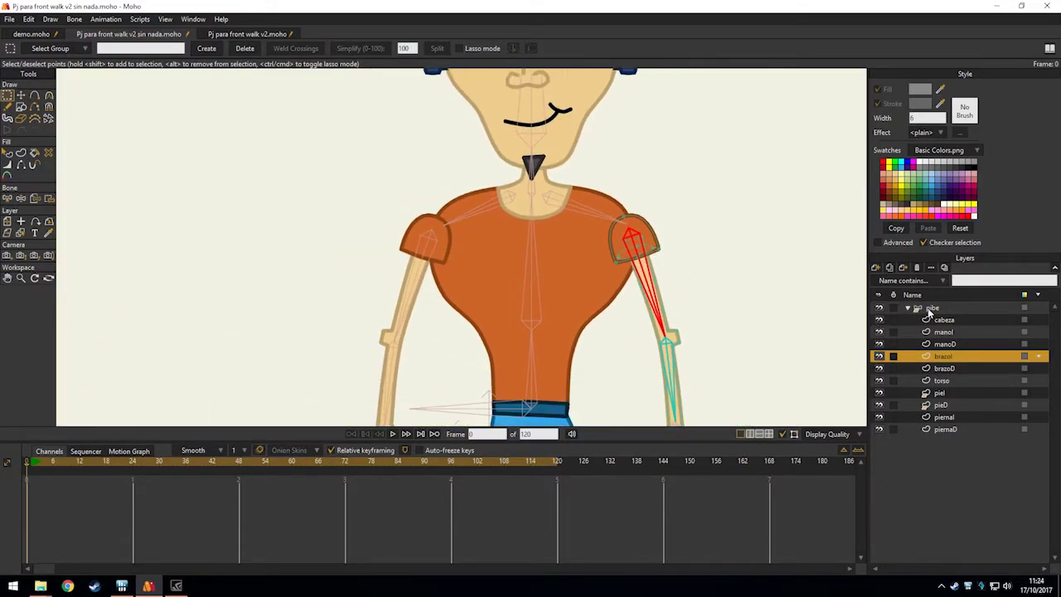
click(923, 307)
scroll(631, 254, down, 5)
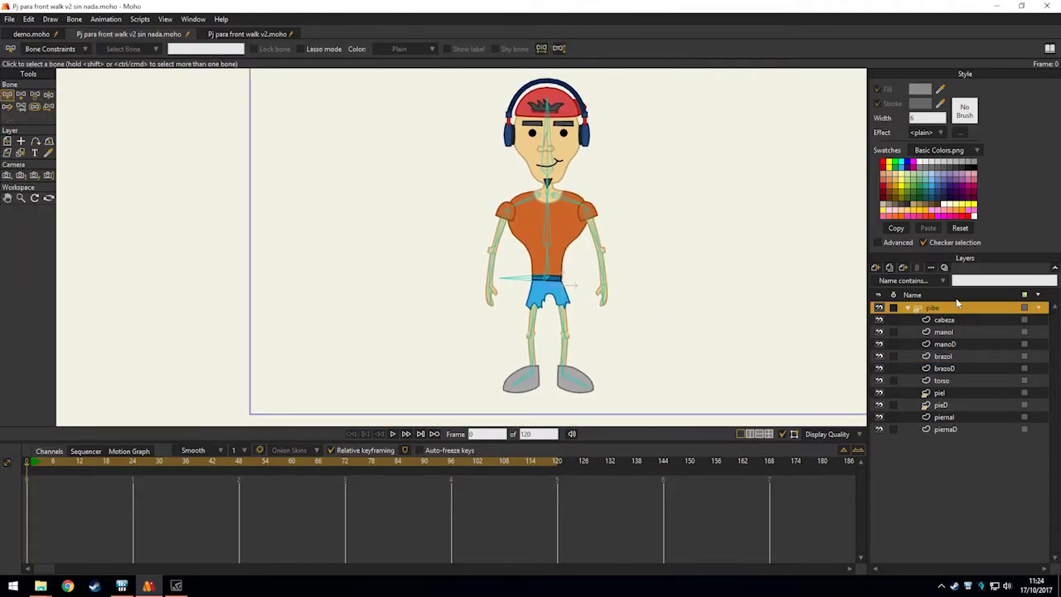
drag(631, 326, 622, 307)
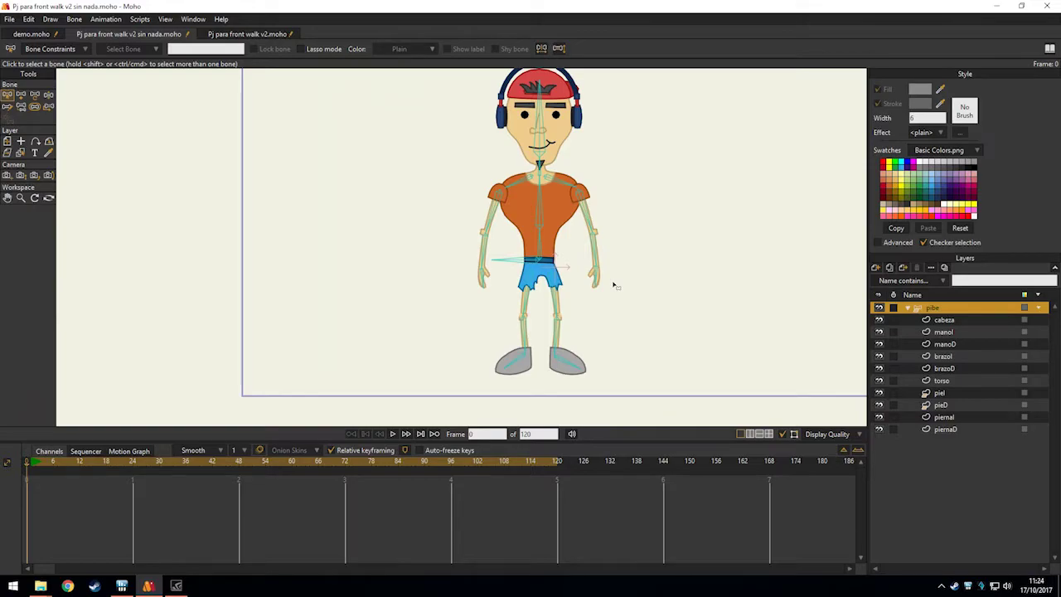
drag(605, 304, 576, 255)
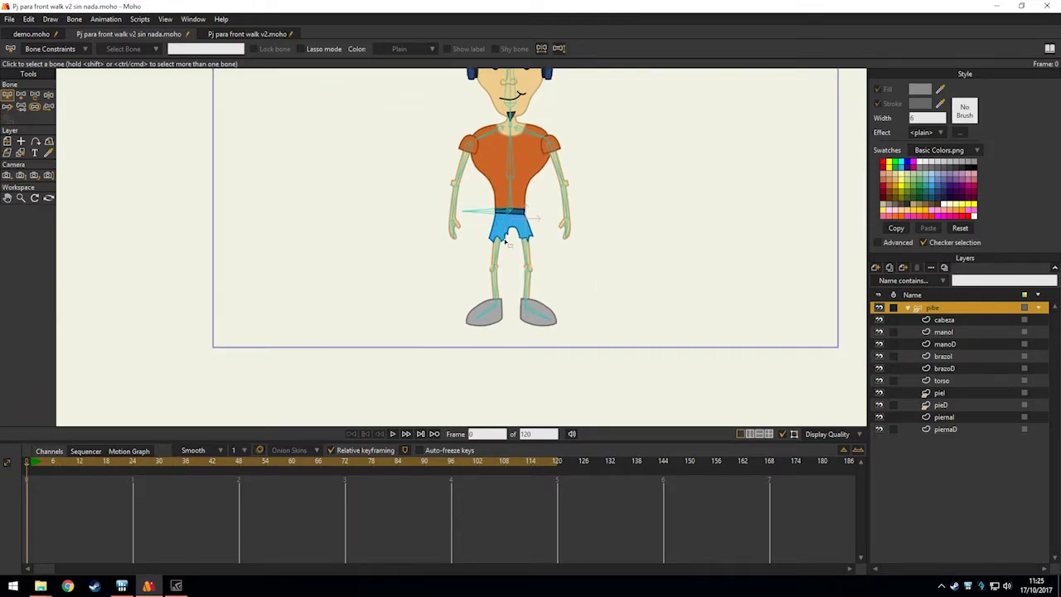
scroll(490, 326, up, 3)
drag(440, 244, 426, 385)
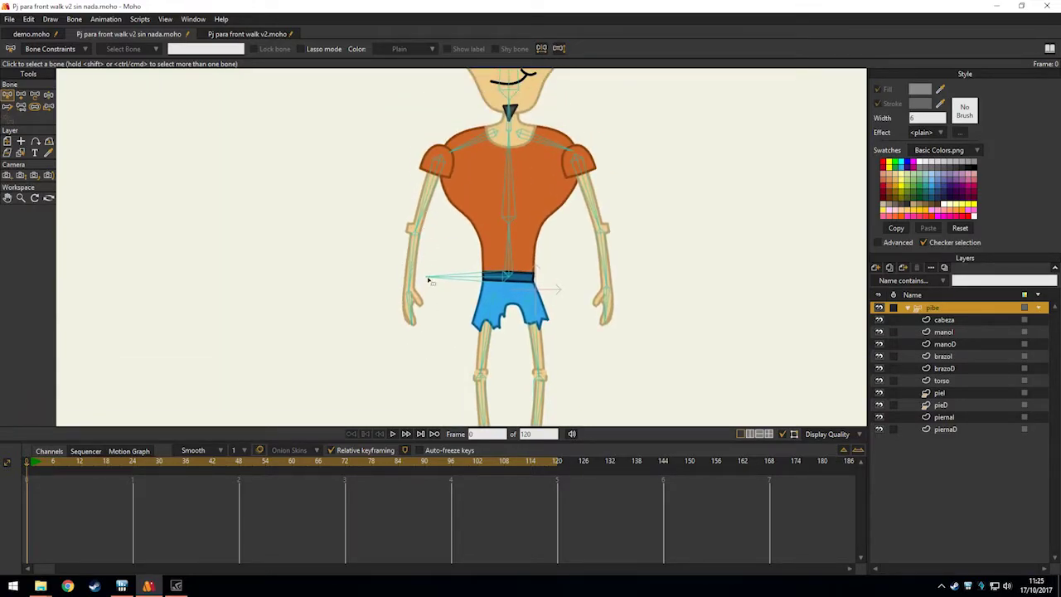
scroll(443, 274, down, 3)
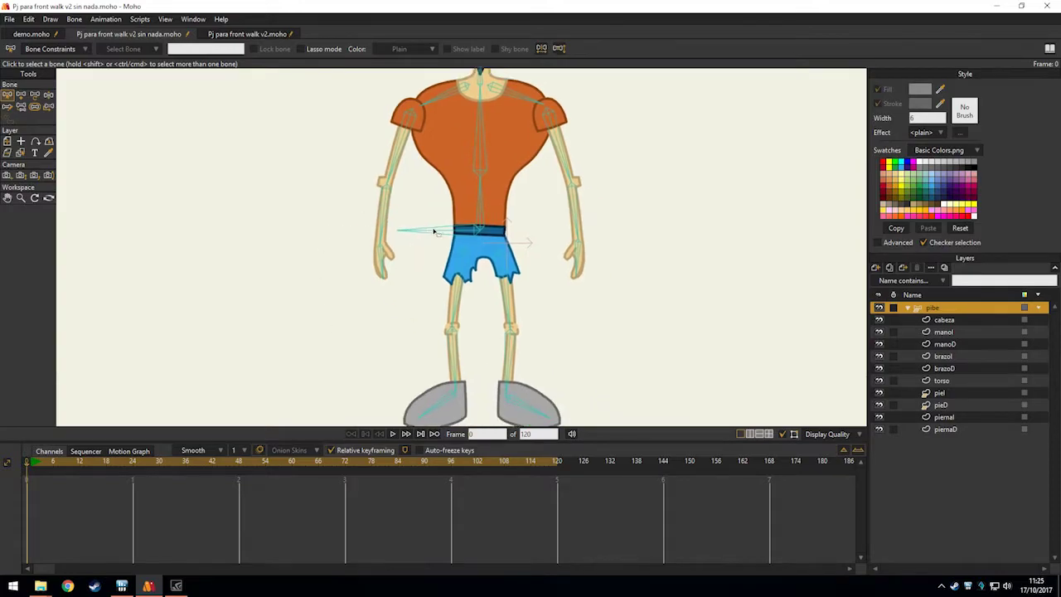
click(908, 307)
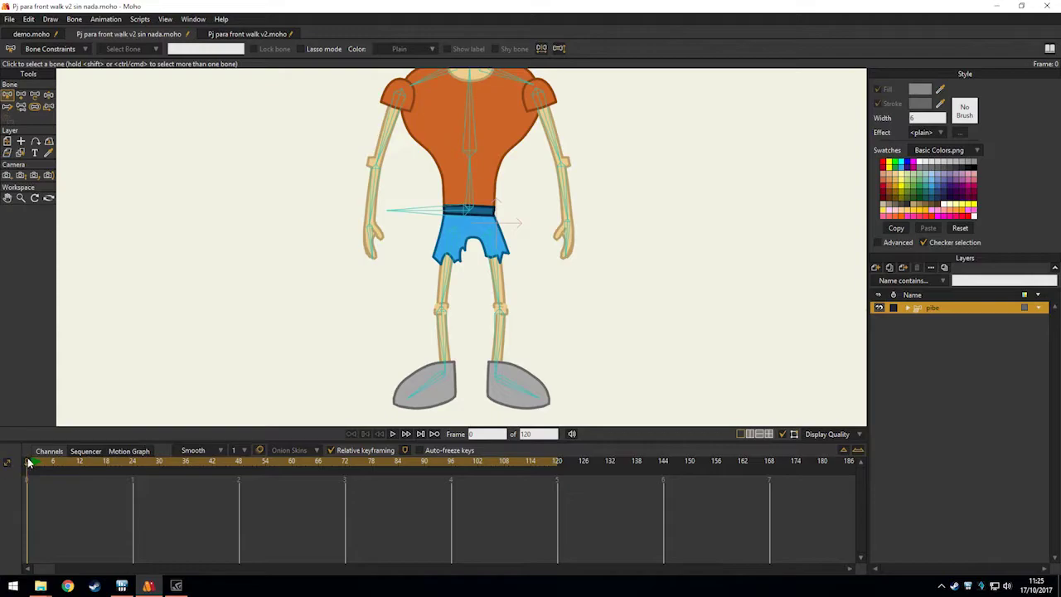
Add an upright standalone bone in the empty space beside the character's legs and leave it selected.
scroll(386, 286, down, 4)
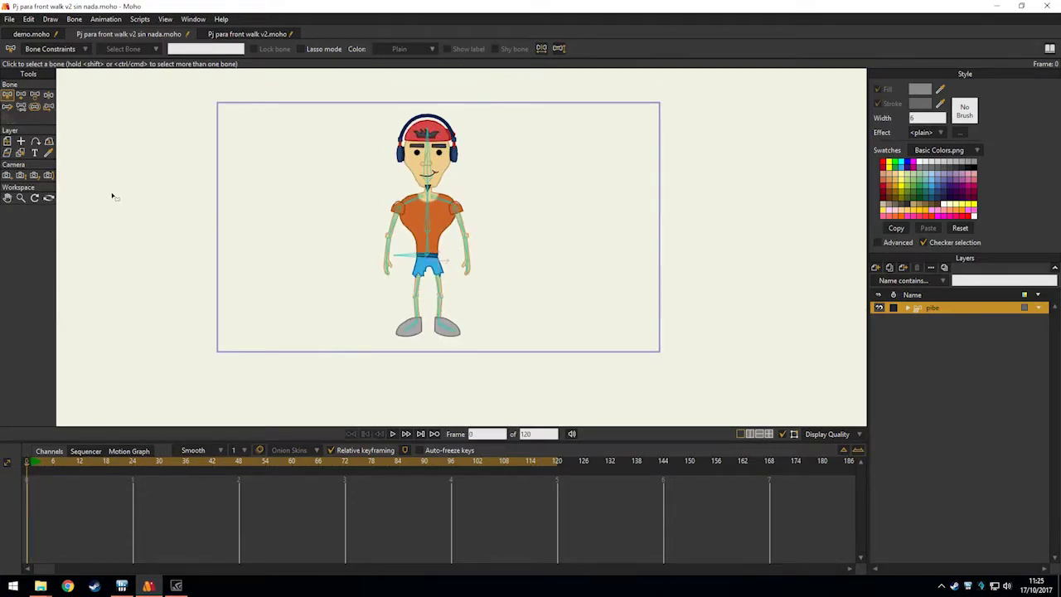
click(20, 96)
scroll(366, 297, up, 4)
scroll(381, 271, down, 2)
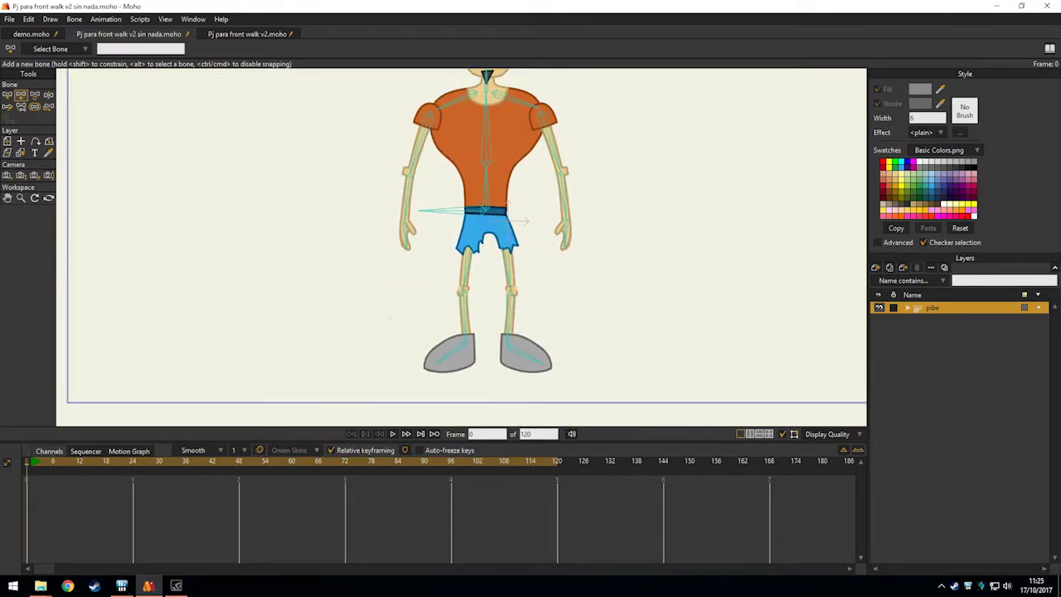
scroll(338, 241, down, 3)
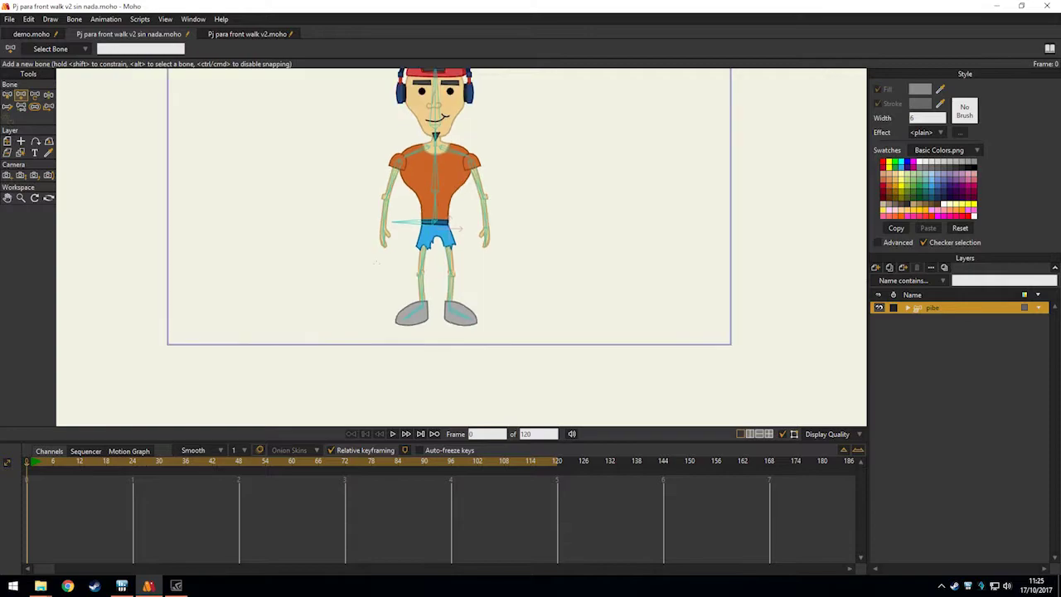
scroll(396, 308, up, 3)
mouse_move(396, 307)
mouse_down()
mouse_move(394, 285)
mouse_move(381, 302)
mouse_up()
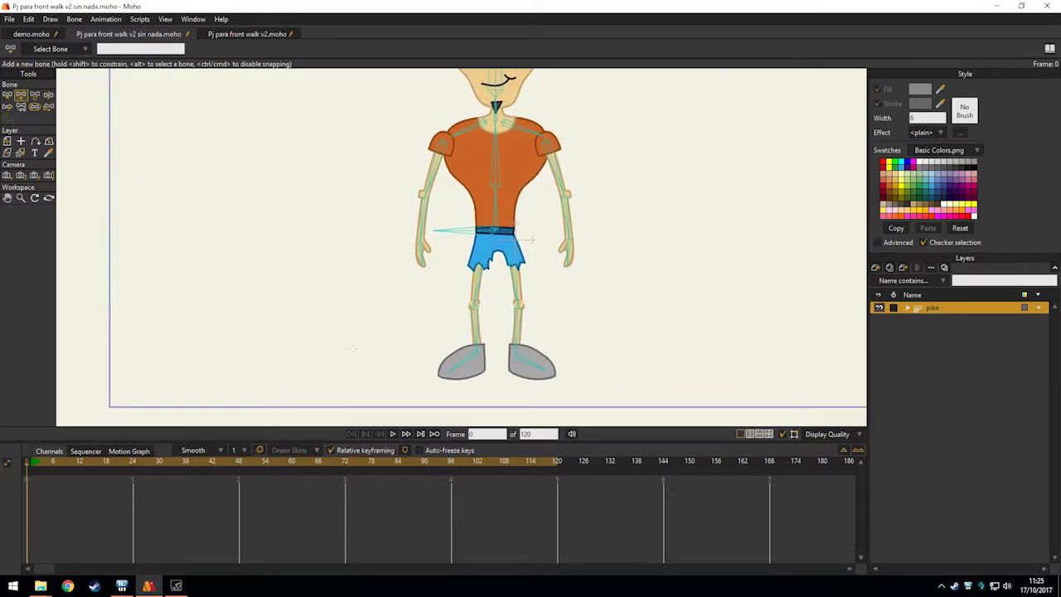
drag(353, 346, 353, 266)
key(z)
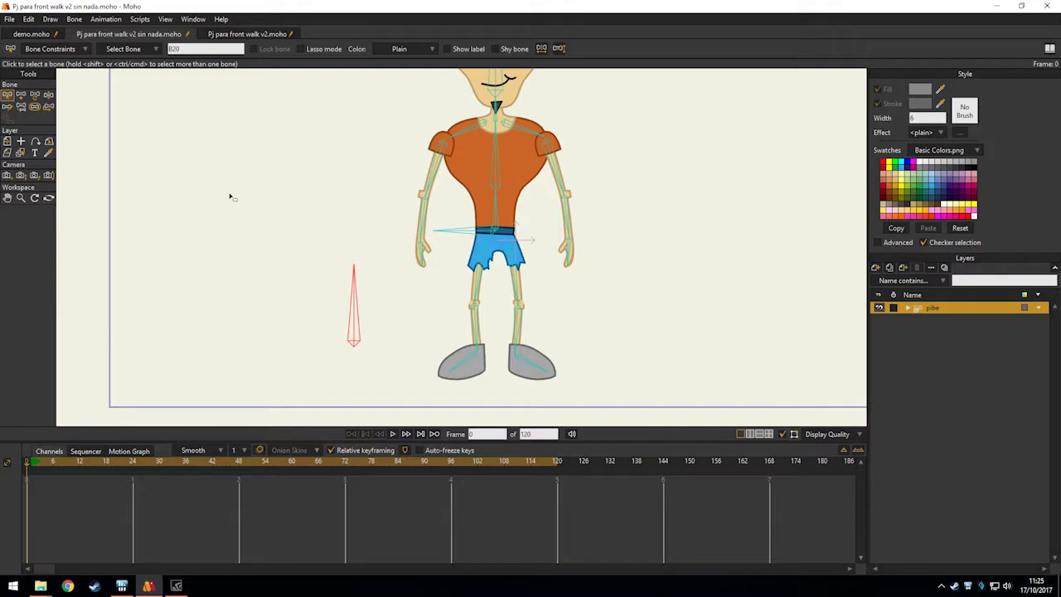
drag(314, 244, 395, 367)
Make the new bone a smart bone dial named piernaD, from -90 to 90 over 100 frames, with separate positive and negative actions.
click(73, 19)
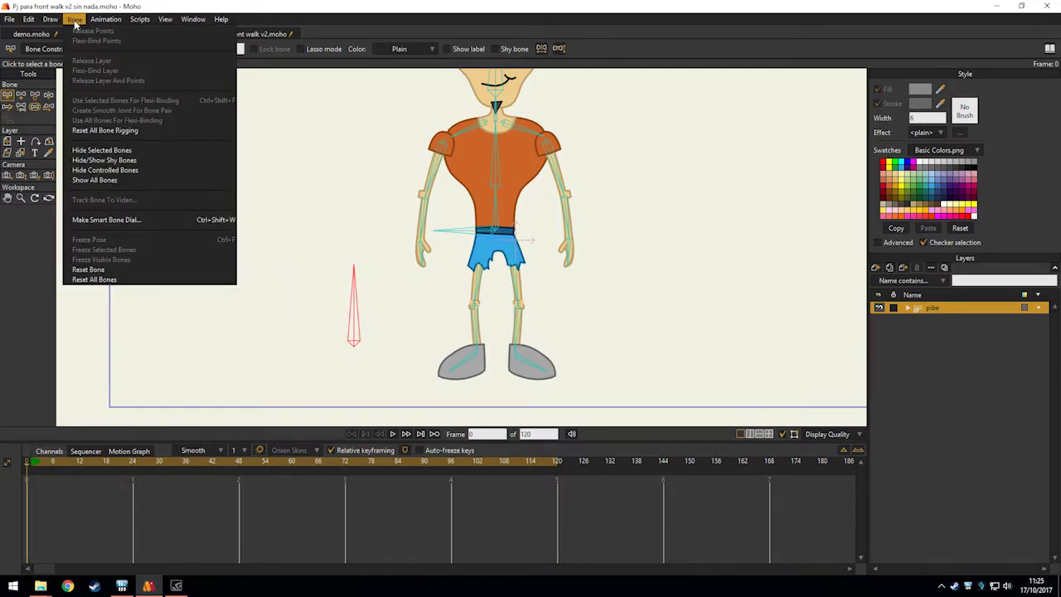
click(137, 222)
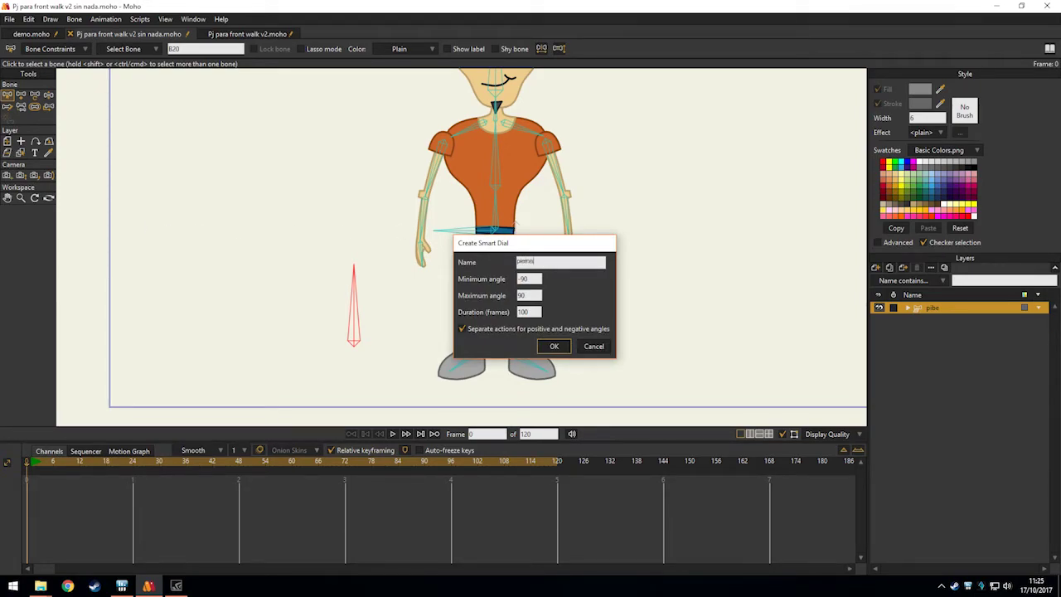
drag(522, 243, 676, 217)
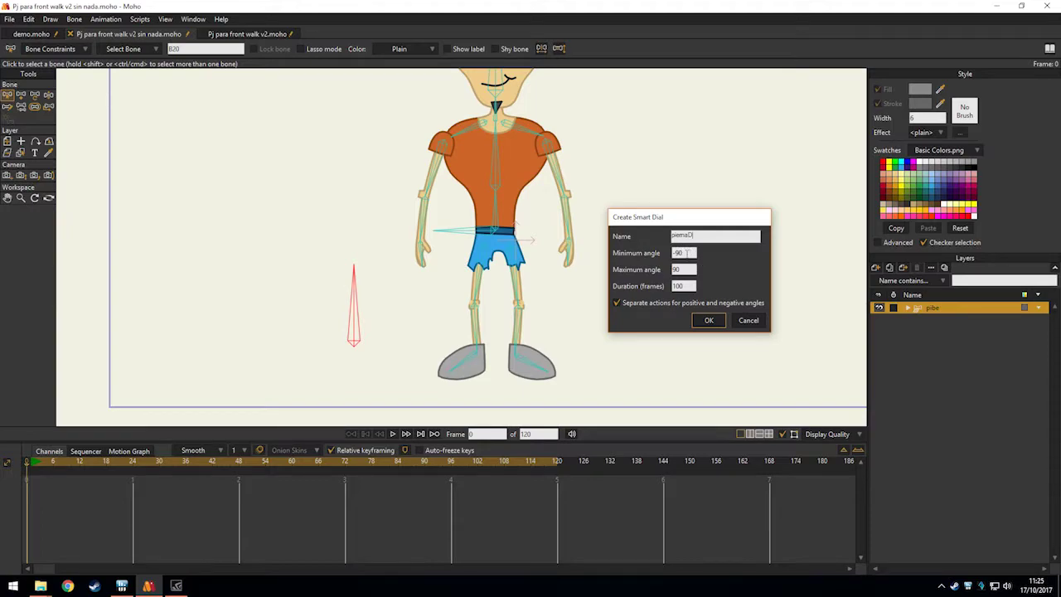
click(687, 253)
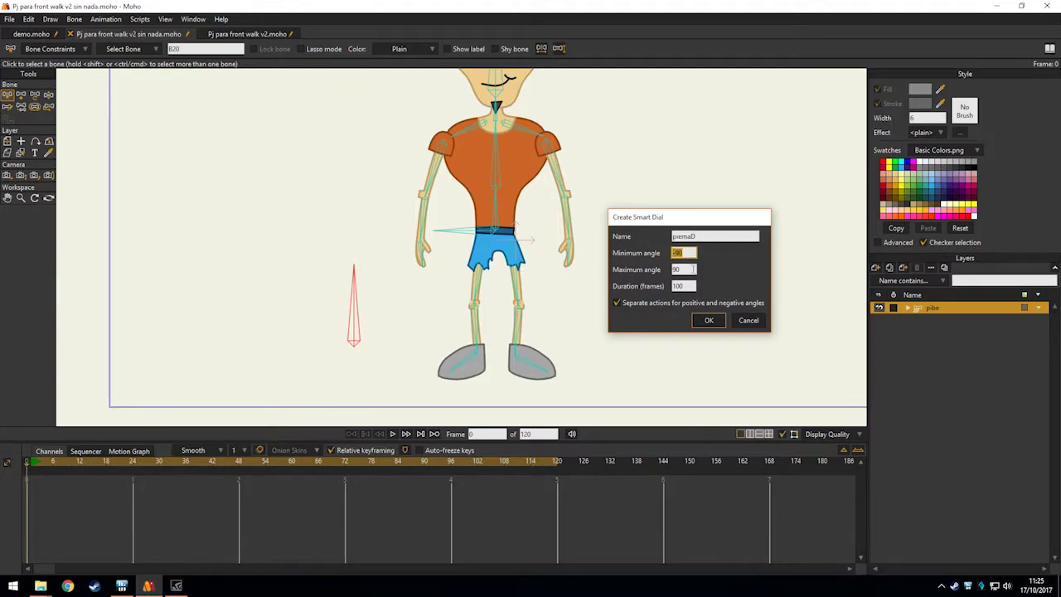
click(693, 268)
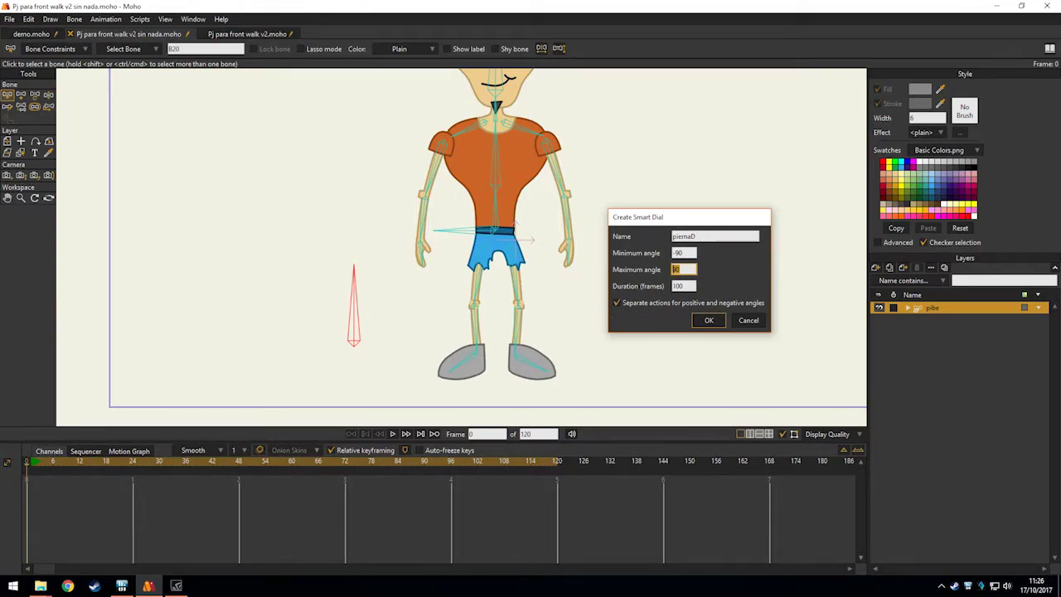
drag(693, 286, 614, 287)
click(707, 321)
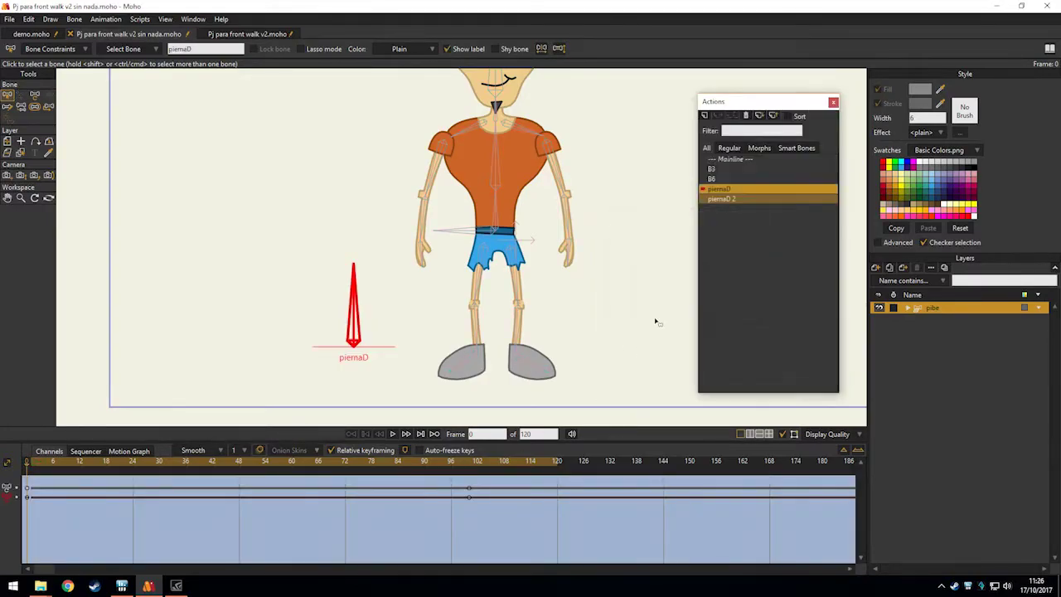
Deselect the piernaD dial bone and check where the Actions window is switched on.
scroll(656, 324, up, 5)
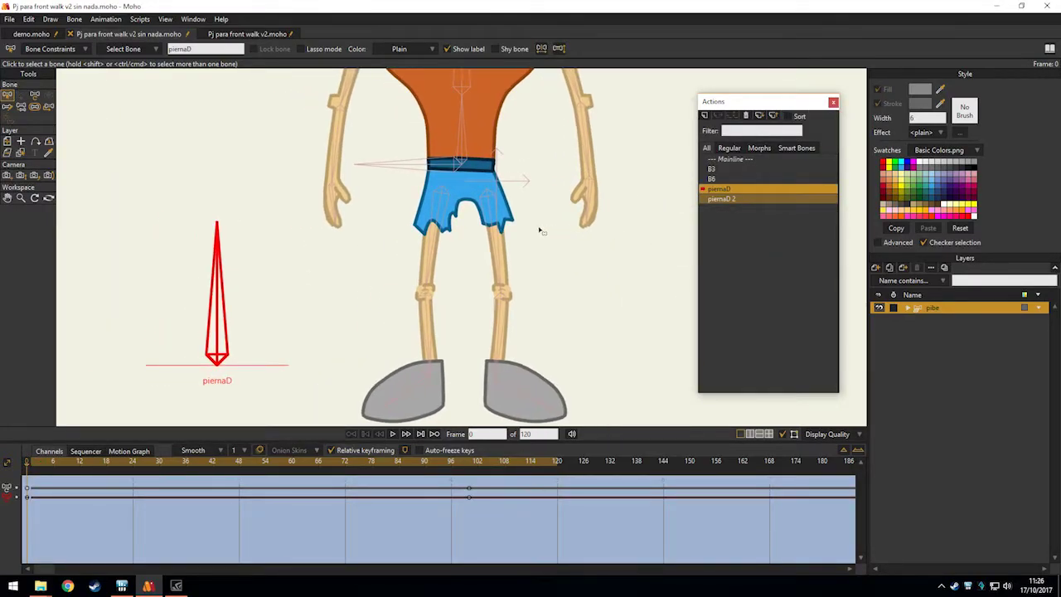
scroll(543, 230, down, 3)
scroll(437, 229, up, 1)
click(309, 138)
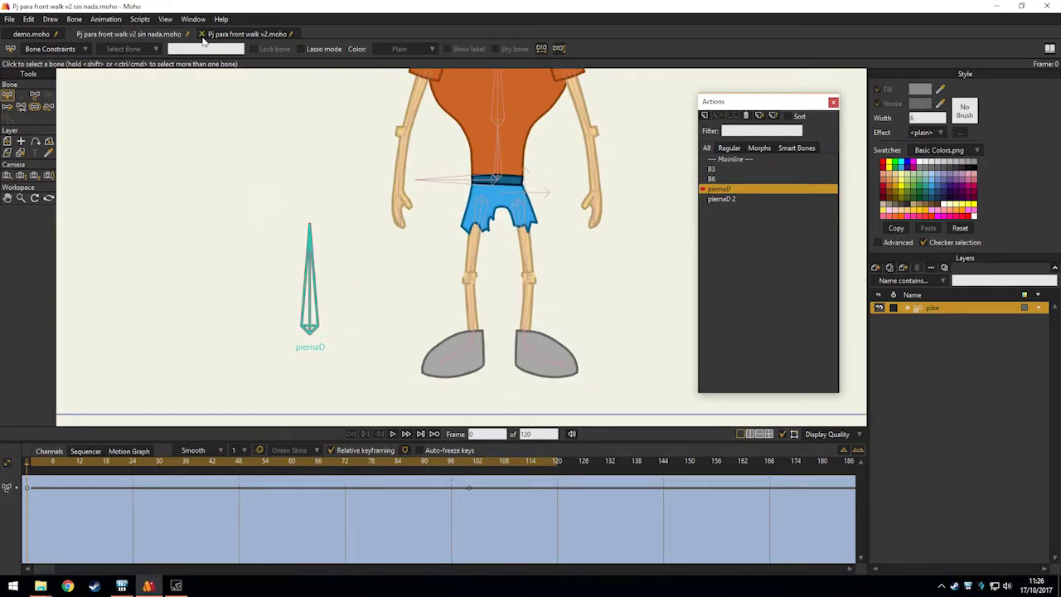
click(193, 18)
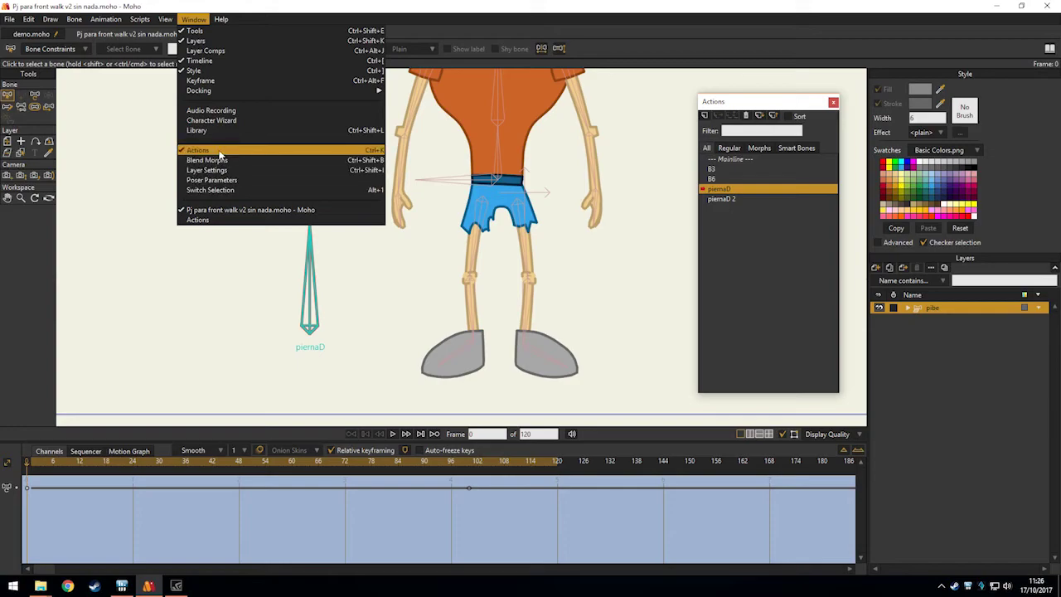
drag(618, 202, 630, 176)
Scrub the piernaD action to frame 100 to review the dial's rotation, and select the dial bone.
scroll(610, 216, up, 2)
drag(610, 216, 657, 142)
drag(335, 243, 344, 300)
drag(31, 466, 470, 455)
drag(448, 370, 453, 315)
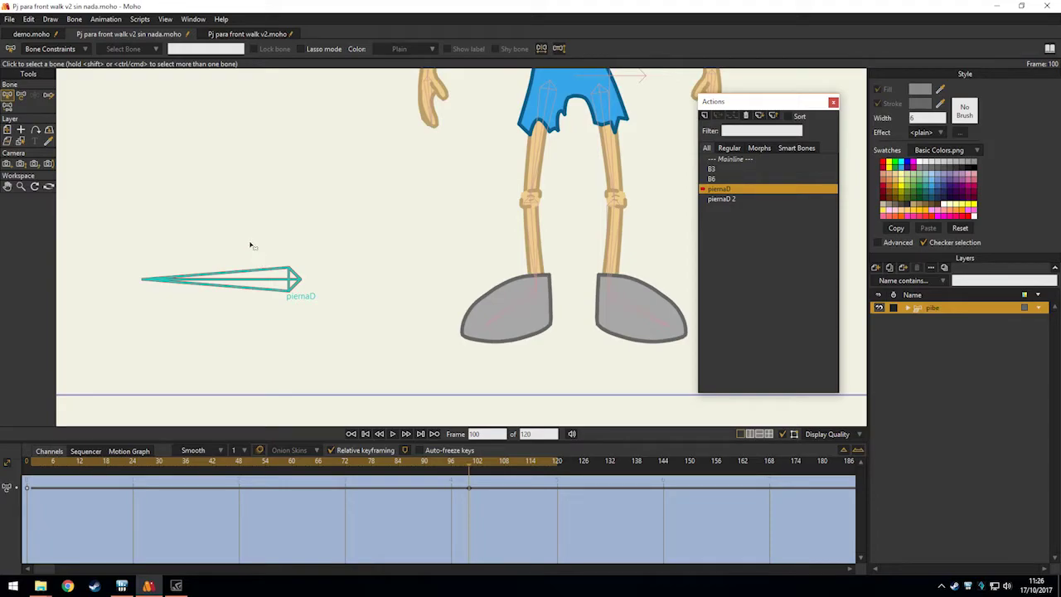
click(217, 279)
drag(364, 261, 372, 310)
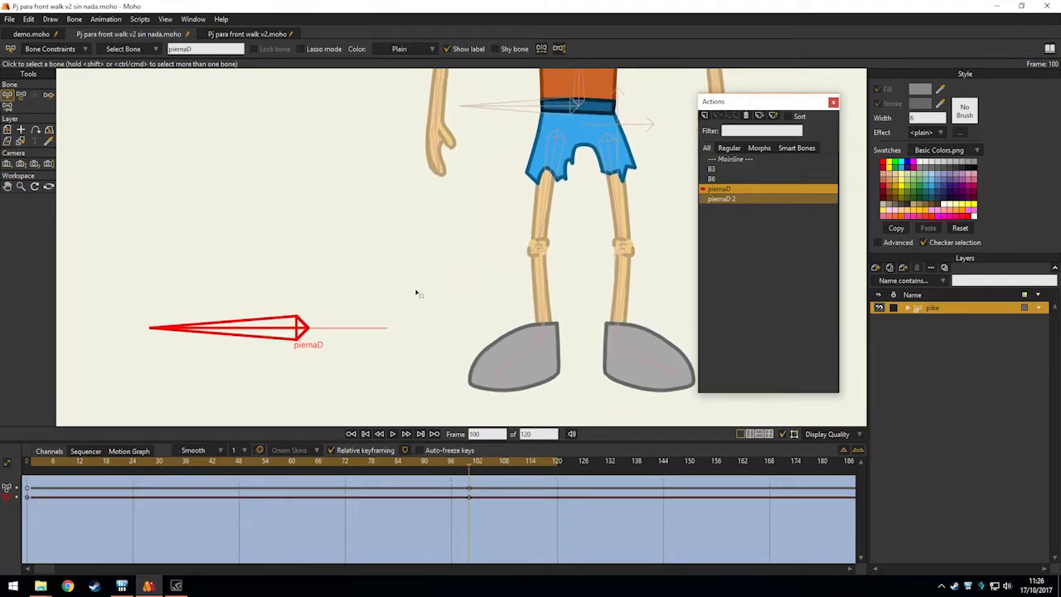
Return to the Mainline and check the piernaD dial's influence with the Bone Strength tool.
double_click(721, 159)
scroll(432, 245, up, 1)
key(s)
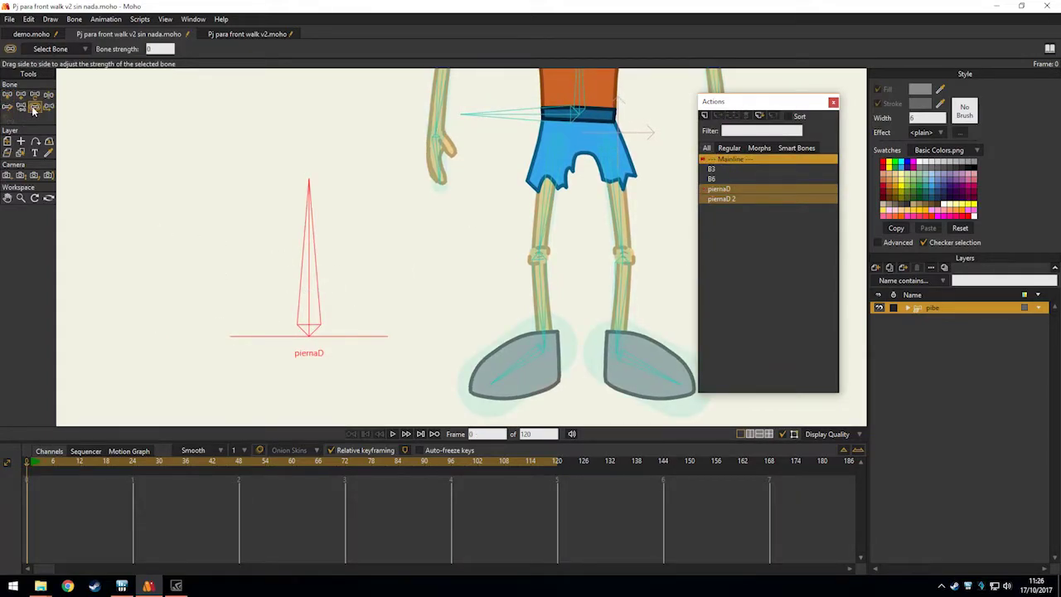
scroll(360, 257, down, 3)
drag(370, 244, 163, 240)
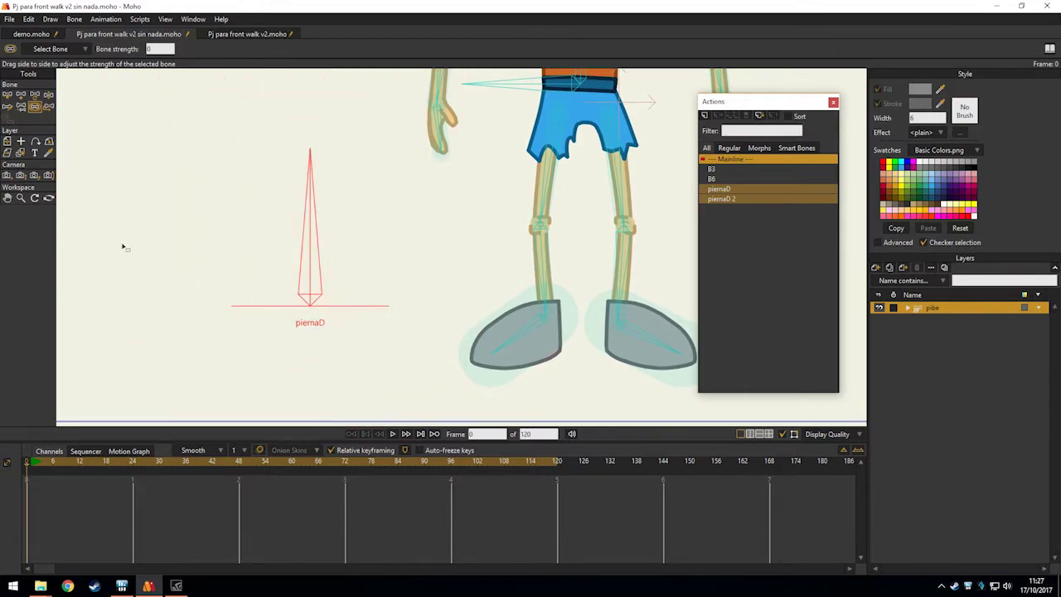
drag(353, 249, 379, 306)
Activate the Select Bone tool with the piernaD dial selected, and open the piernaD action for editing.
key(b)
drag(396, 247, 300, 397)
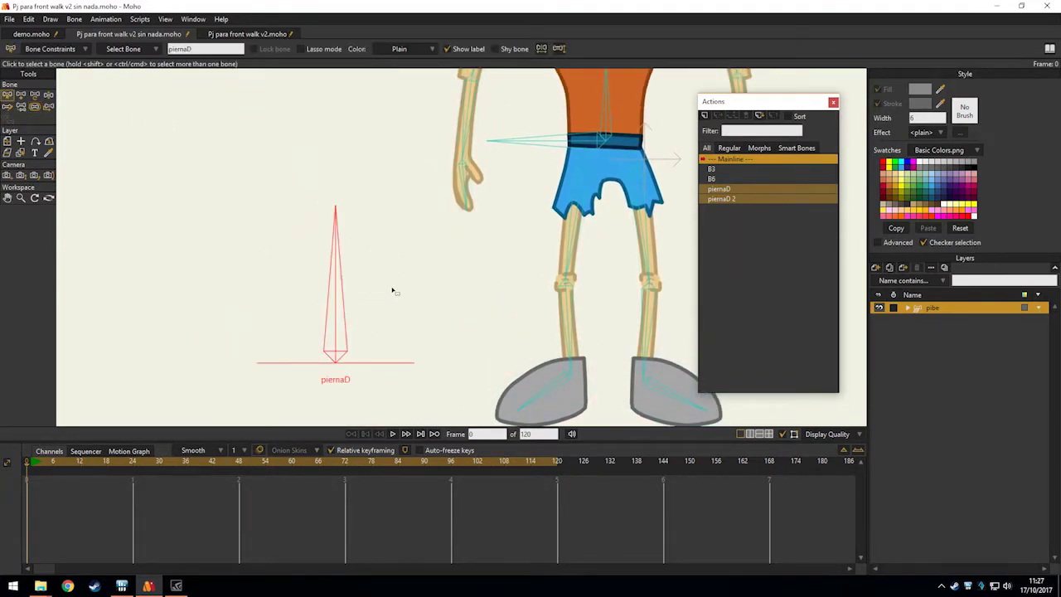
drag(404, 280, 391, 241)
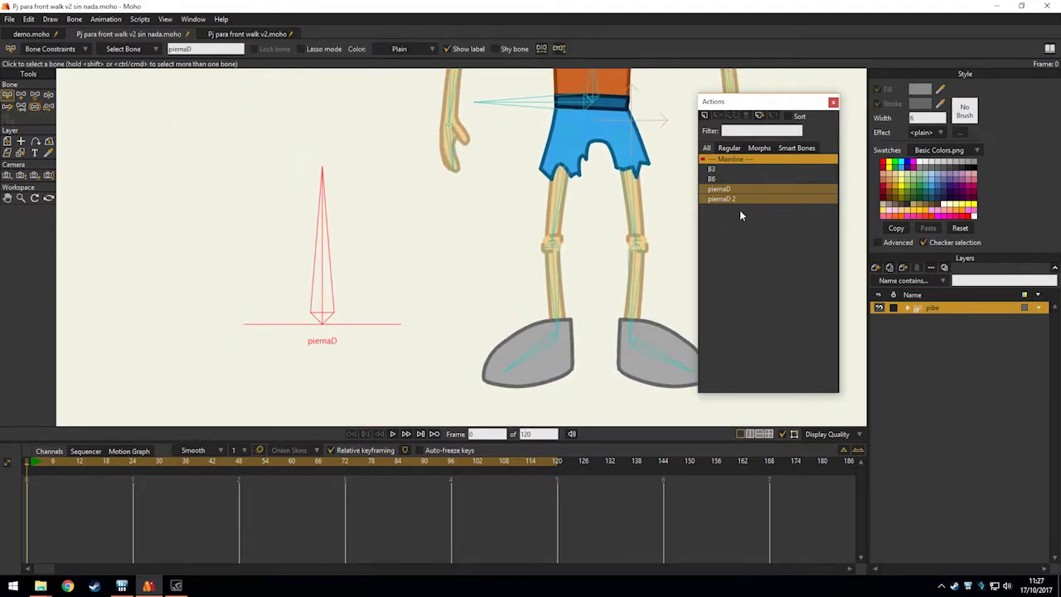
drag(547, 211, 505, 177)
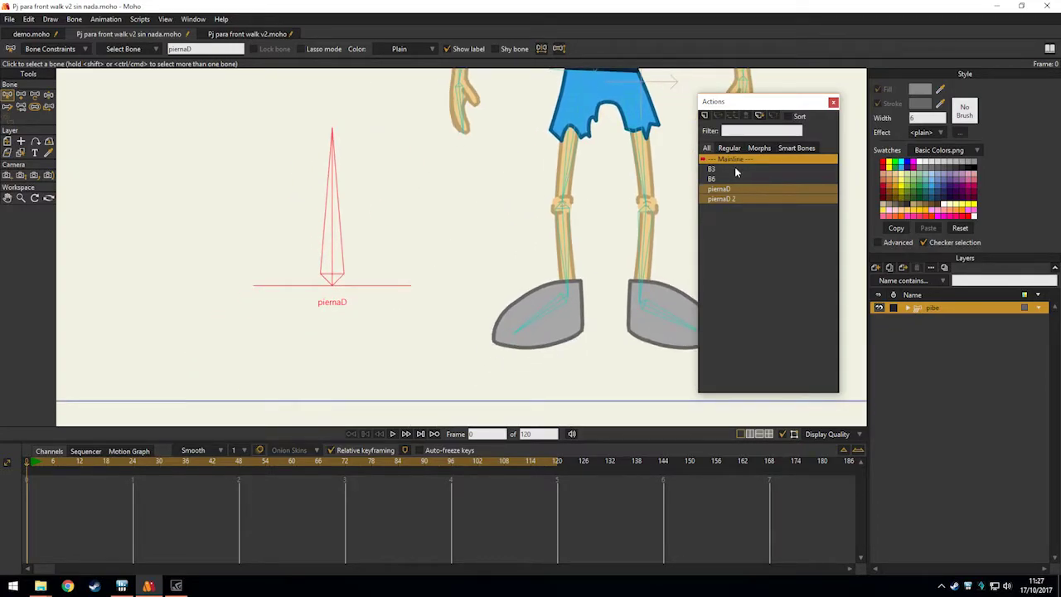
double_click(730, 192)
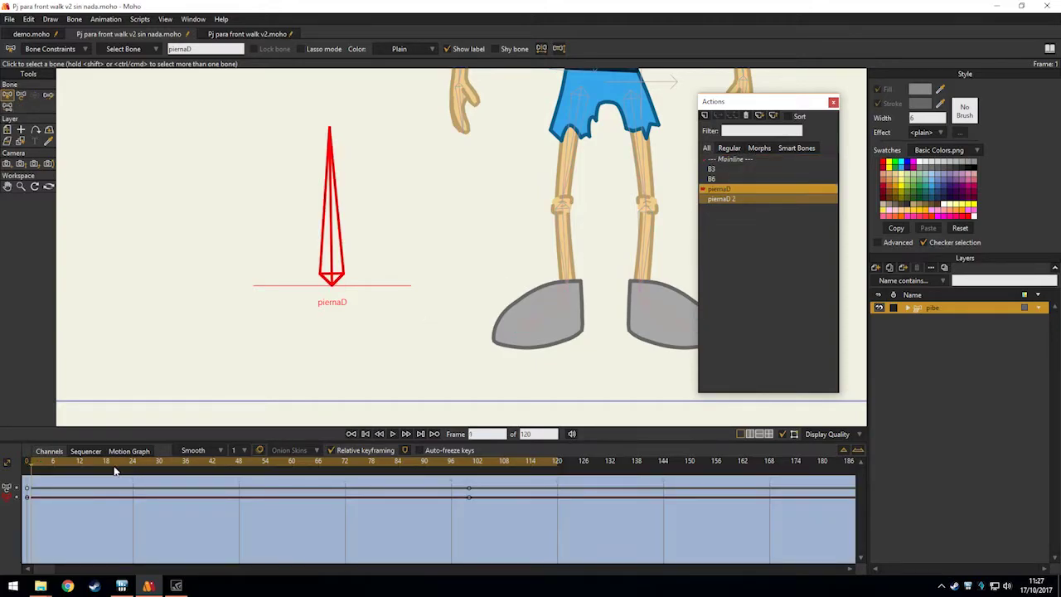
At frame 100 of the piernaD action, select all the piernaD layer's points with the Transform Points tool active.
drag(57, 466, 469, 466)
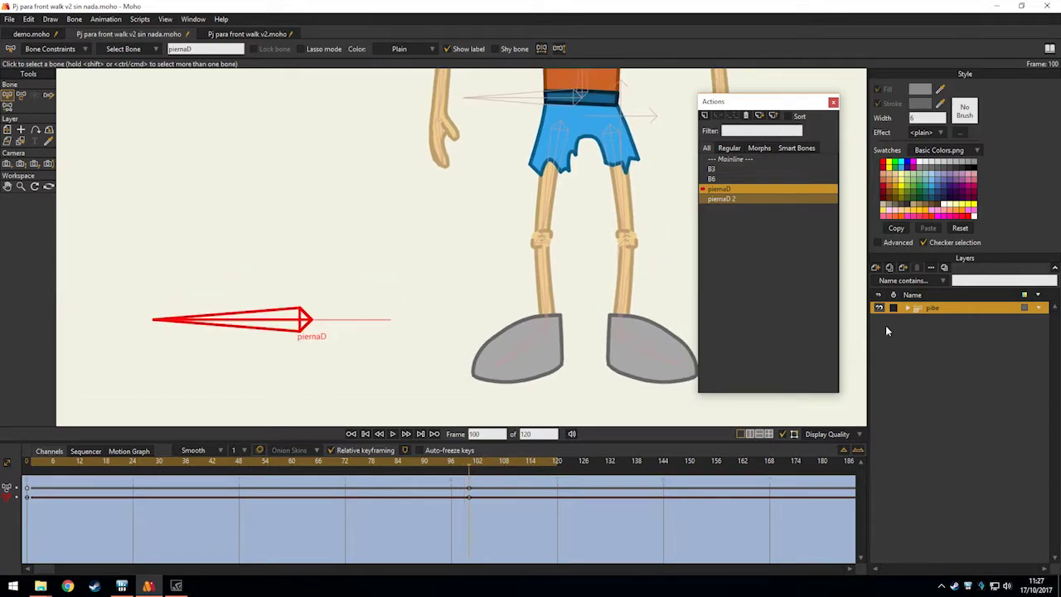
click(909, 309)
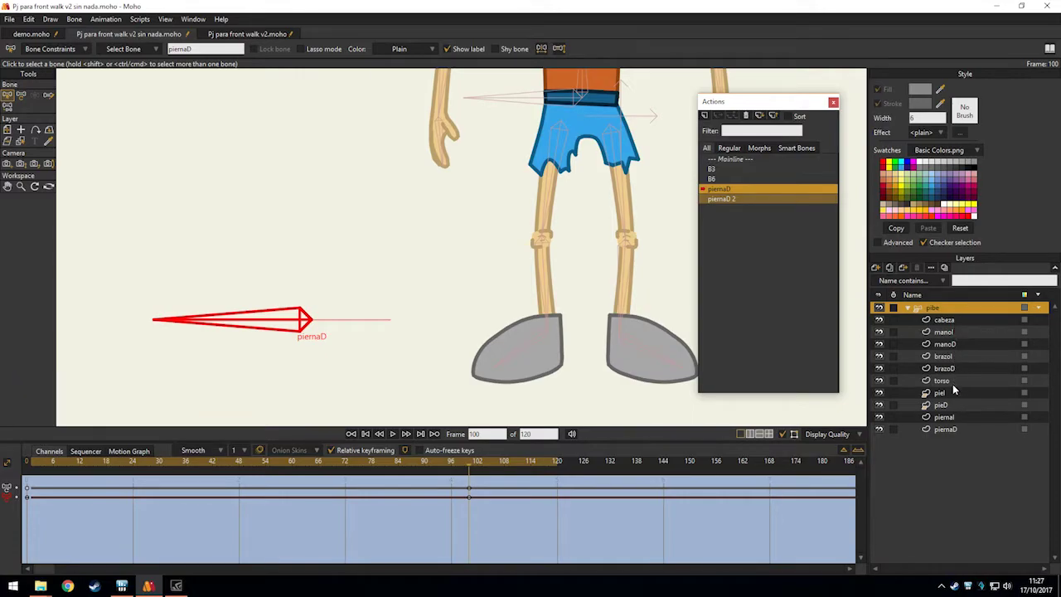
click(954, 429)
drag(601, 382, 453, 121)
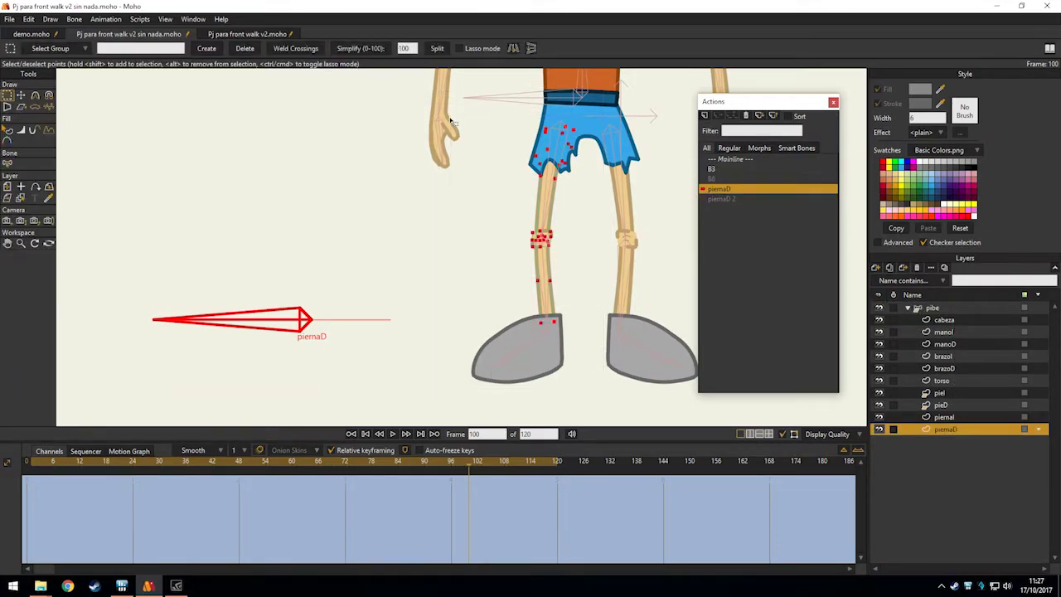
drag(281, 189, 225, 198)
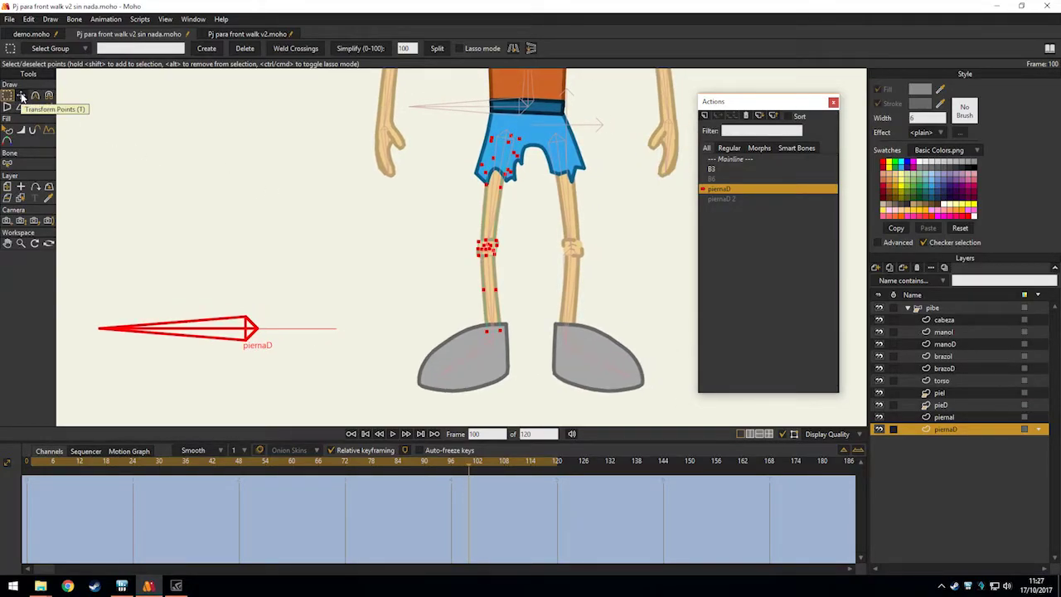
click(19, 96)
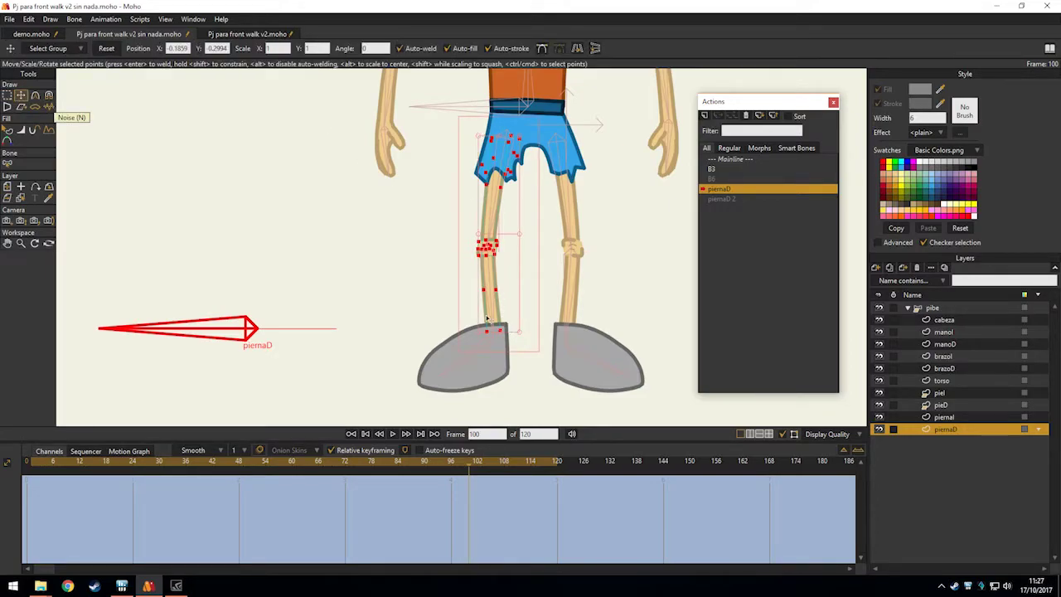
Try to scale down all the points of the piernaD leg at once with Transform Points.
scroll(487, 322, up, 1)
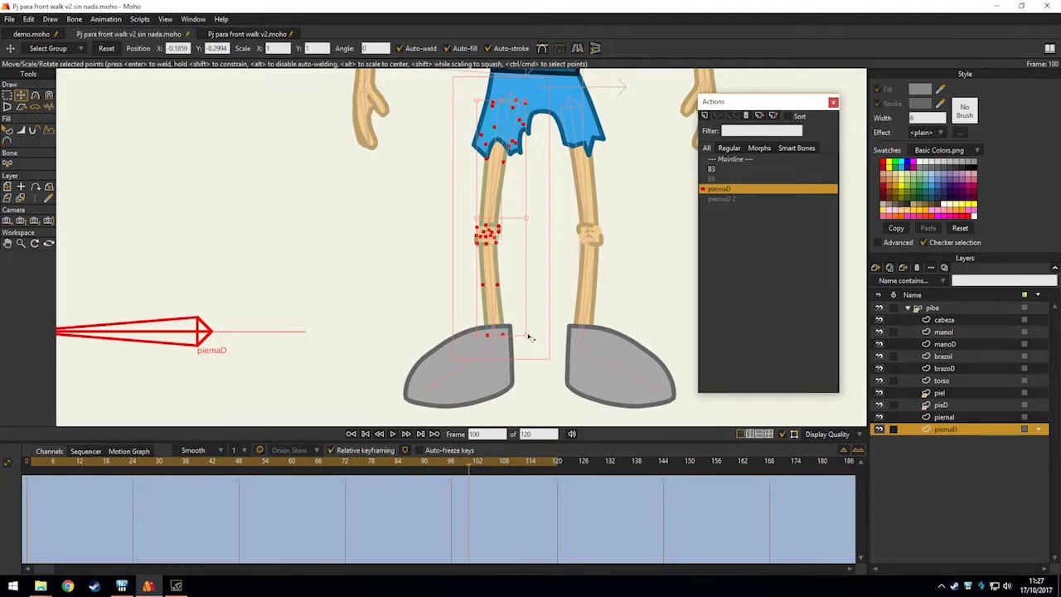
drag(527, 337, 505, 301)
key(ctrl+z)
key(ctrl+z)
drag(527, 336, 515, 322)
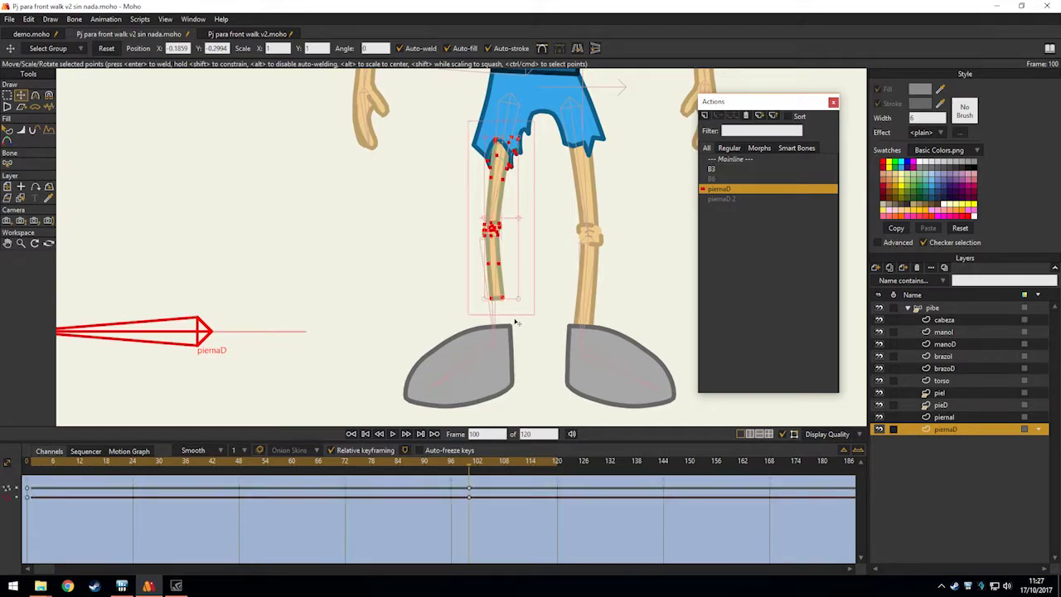
key(ctrl+z)
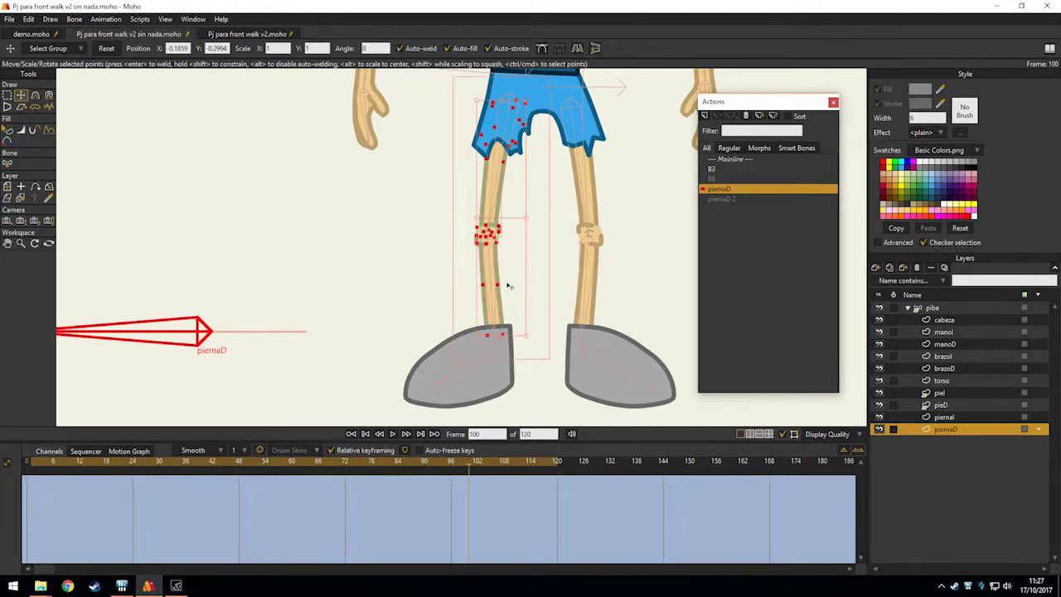
Try to shrink only the leg points from the knee down to the ankle.
key(g)
drag(595, 385, 404, 184)
key(t)
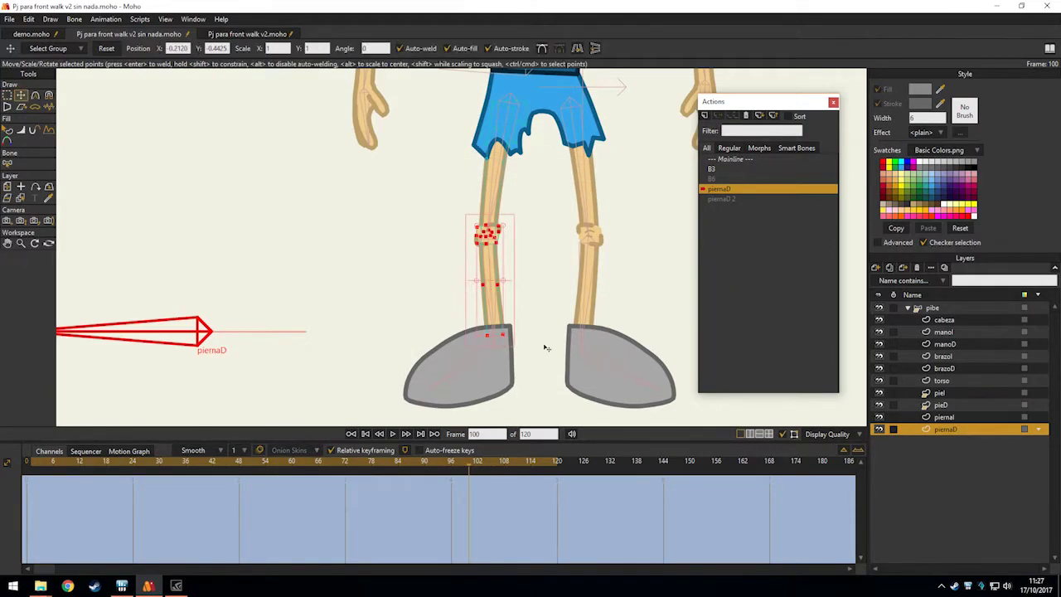
drag(502, 338, 498, 315)
scroll(522, 231, up, 4)
drag(525, 248, 536, 304)
key(ctrl+z)
scroll(539, 292, down, 5)
Select the leg points from below the shorts to the ankle and scale them down at frame 100.
key(g)
drag(544, 397, 461, 225)
key(t)
drag(522, 379, 513, 373)
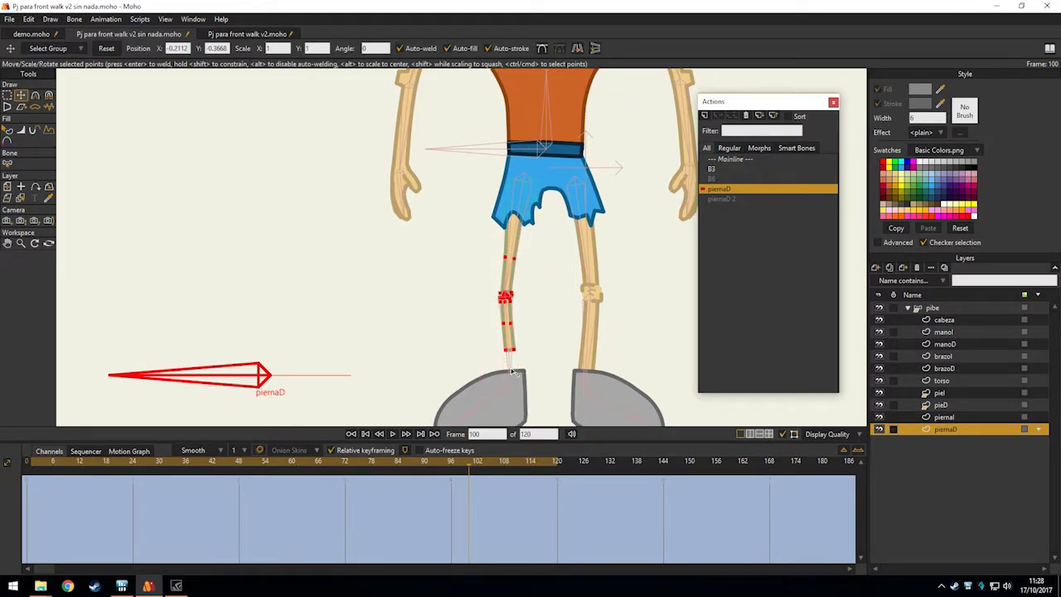
drag(534, 334, 510, 267)
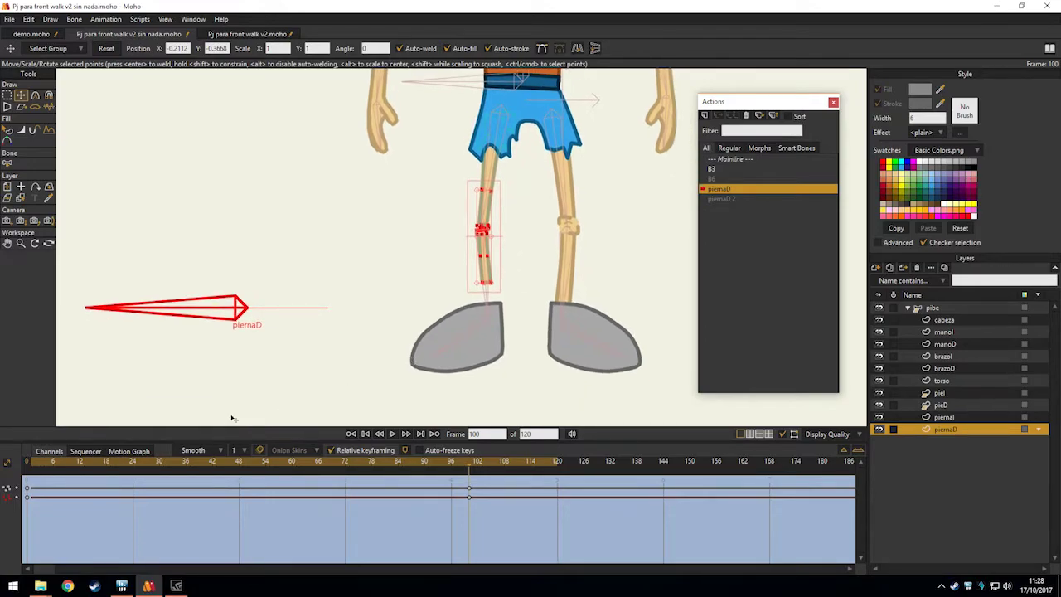
Scrub the piernaD action between its first frames and frame 100 to review the leg shrinking.
drag(233, 423, 215, 437)
drag(31, 464, 97, 462)
scroll(455, 347, down, 3)
scroll(315, 373, up, 5)
drag(335, 339, 211, 310)
scroll(378, 249, up, 3)
drag(379, 249, 175, 341)
scroll(325, 327, up, 2)
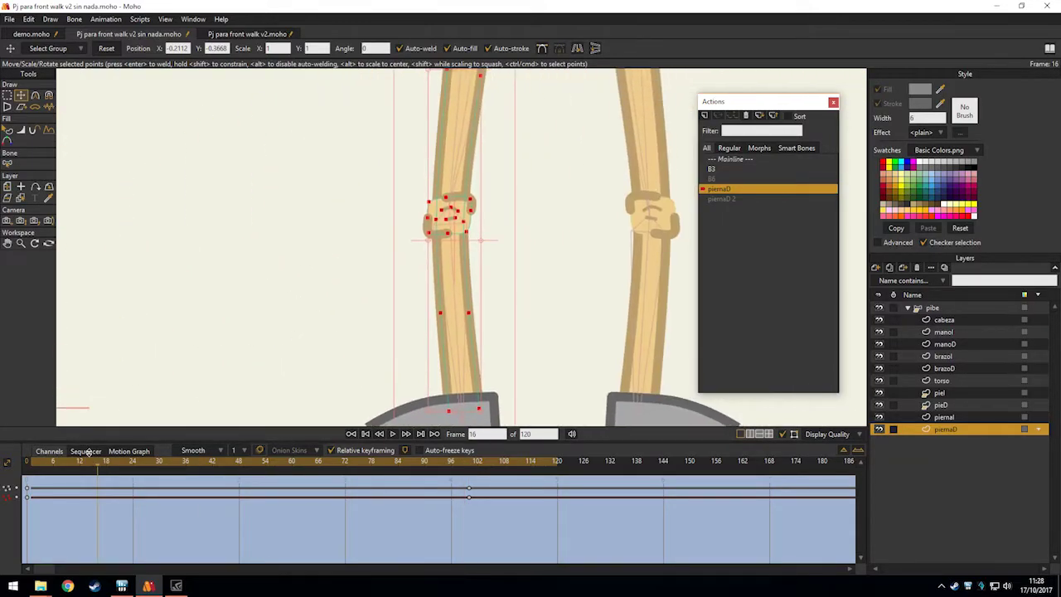
click(35, 470)
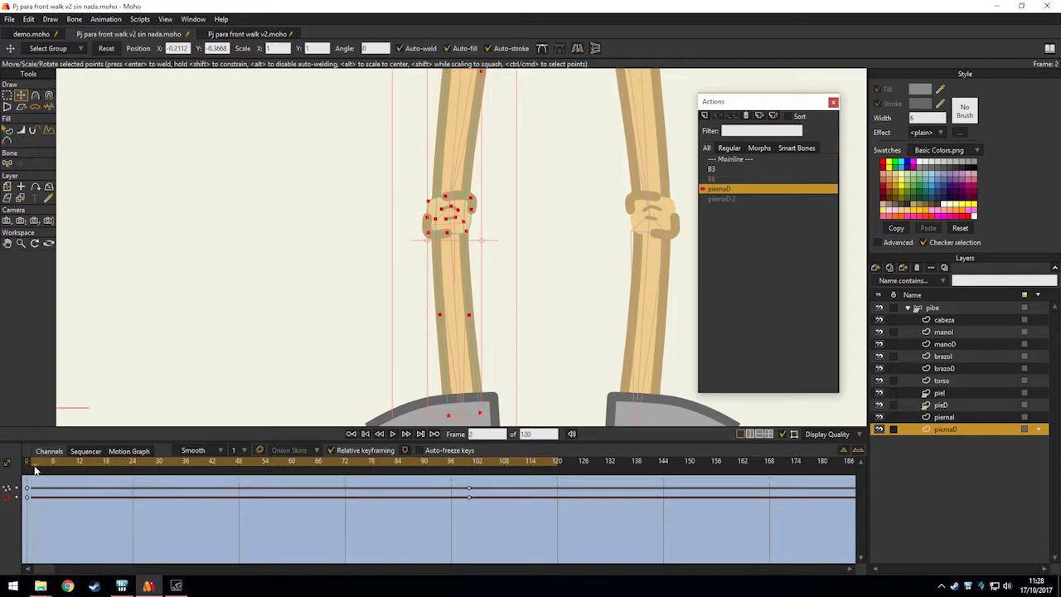
drag(37, 462, 469, 448)
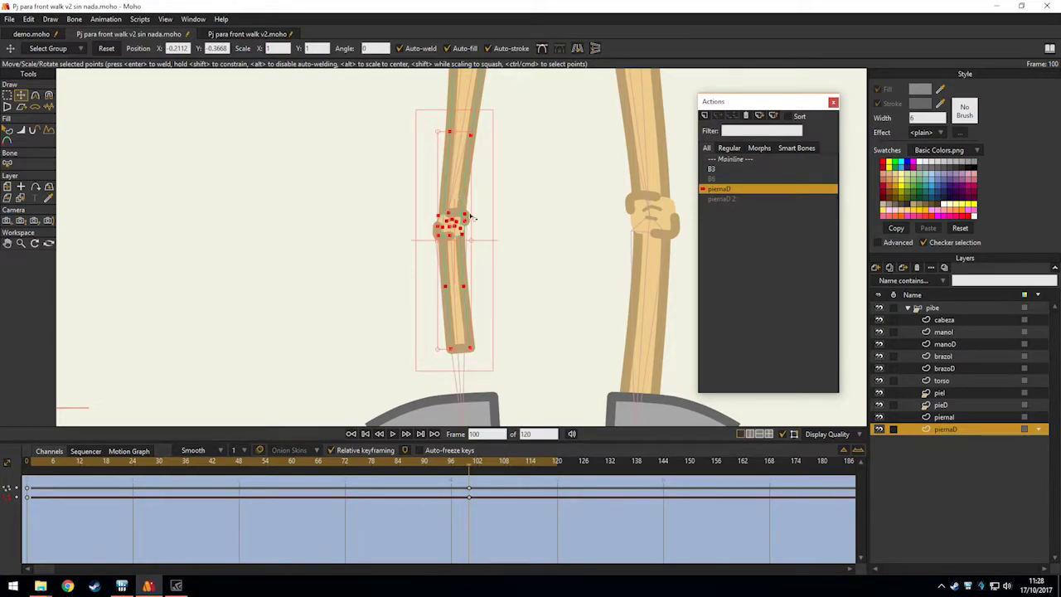
scroll(483, 218, down, 2)
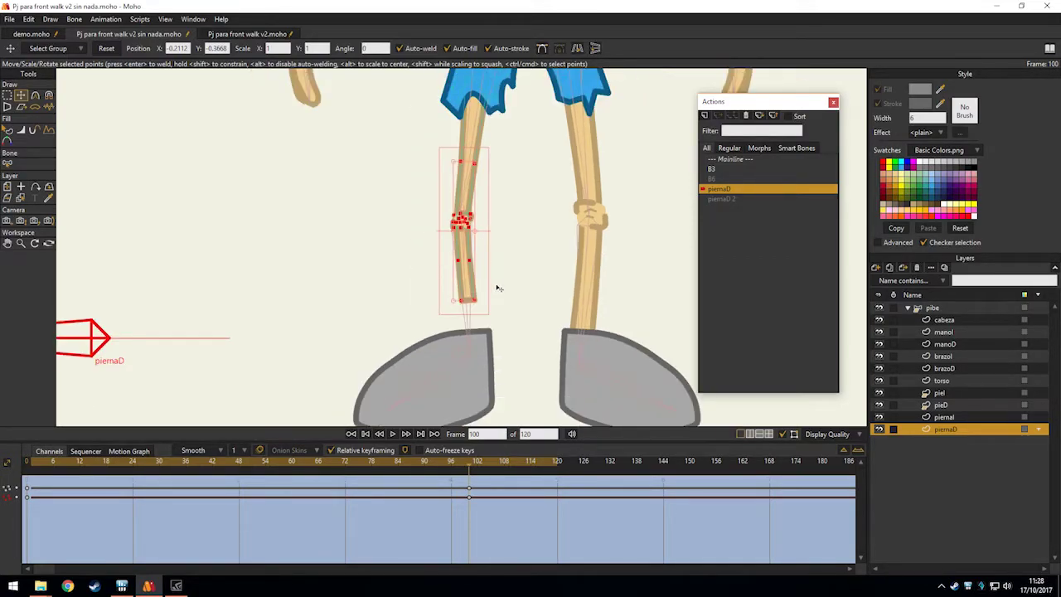
drag(434, 469, 471, 466)
Try to adjust the shin and ankle points of the shrunken leg, and clear the point selection.
key(g)
scroll(484, 333, up, 3)
drag(484, 287, 430, 269)
key(t)
key(ctrl+z)
key(g)
key(t)
key(g)
click(536, 277)
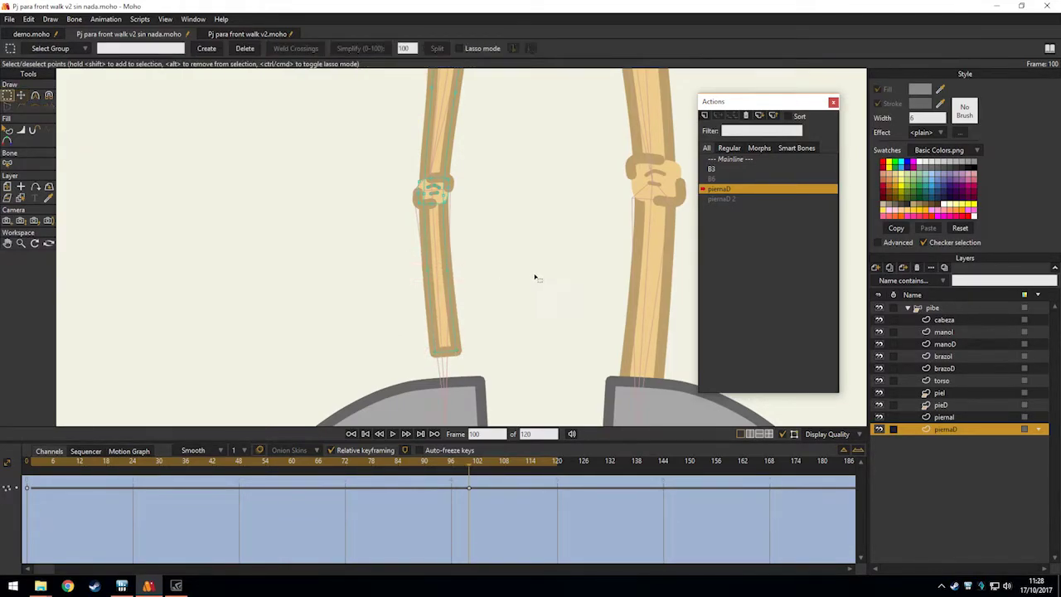
Scrub the action to frame 100 to check the shin, and undo the last shin edits.
scroll(473, 233, down, 4)
drag(31, 471, 470, 452)
scroll(483, 291, up, 4)
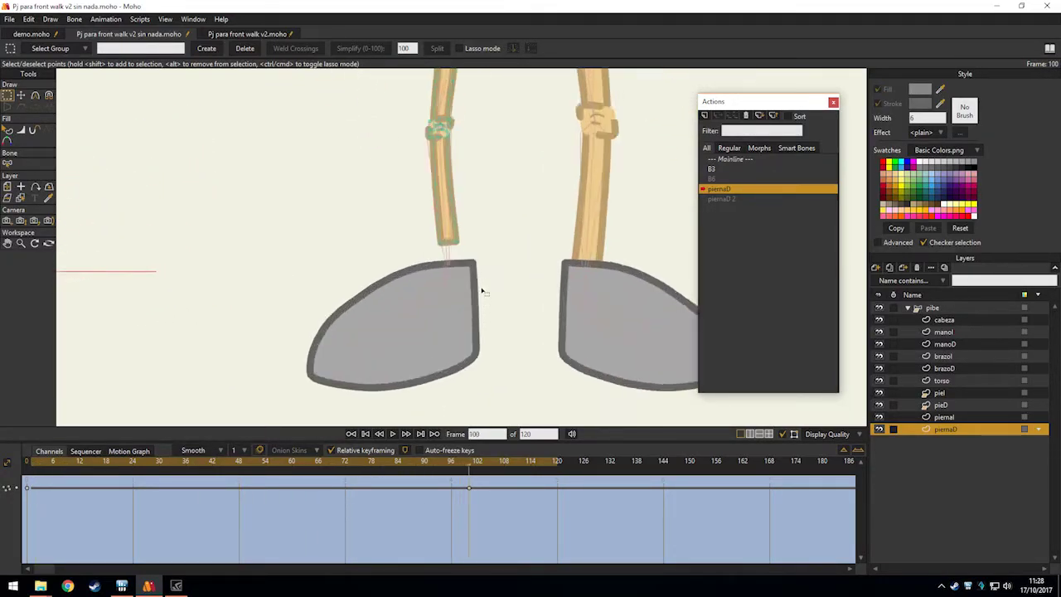
key(ctrl+z)
key(ctrl+z)
Switch to the pieD foot layer and select all of its points at frame 100.
drag(484, 277, 481, 333)
click(505, 266)
scroll(480, 299, down, 3)
alt+right_click(468, 326)
scroll(515, 333, up, 4)
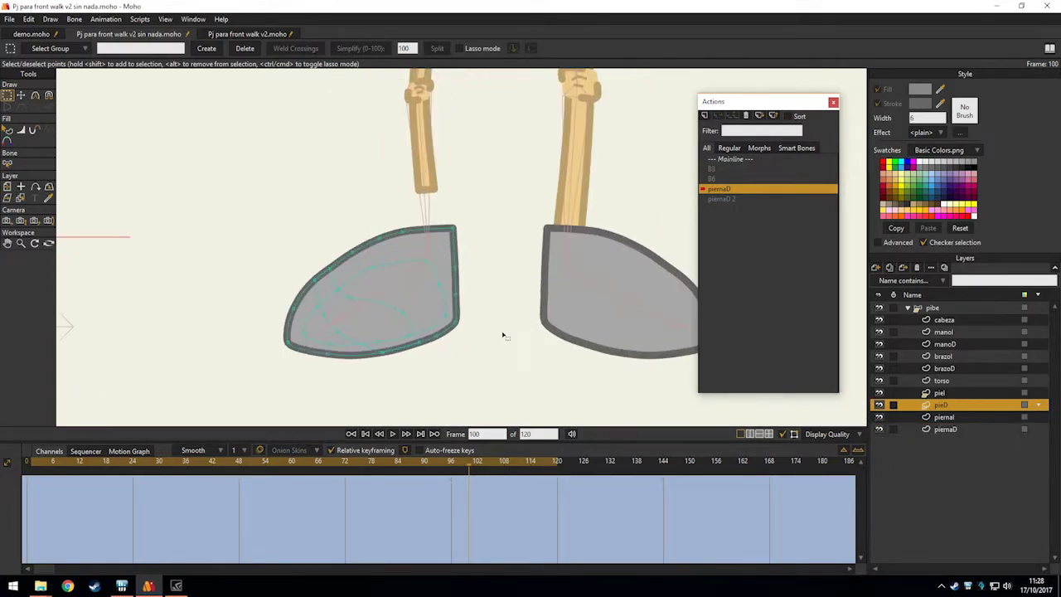
drag(470, 356, 481, 322)
drag(497, 370, 249, 191)
scroll(241, 173, down, 3)
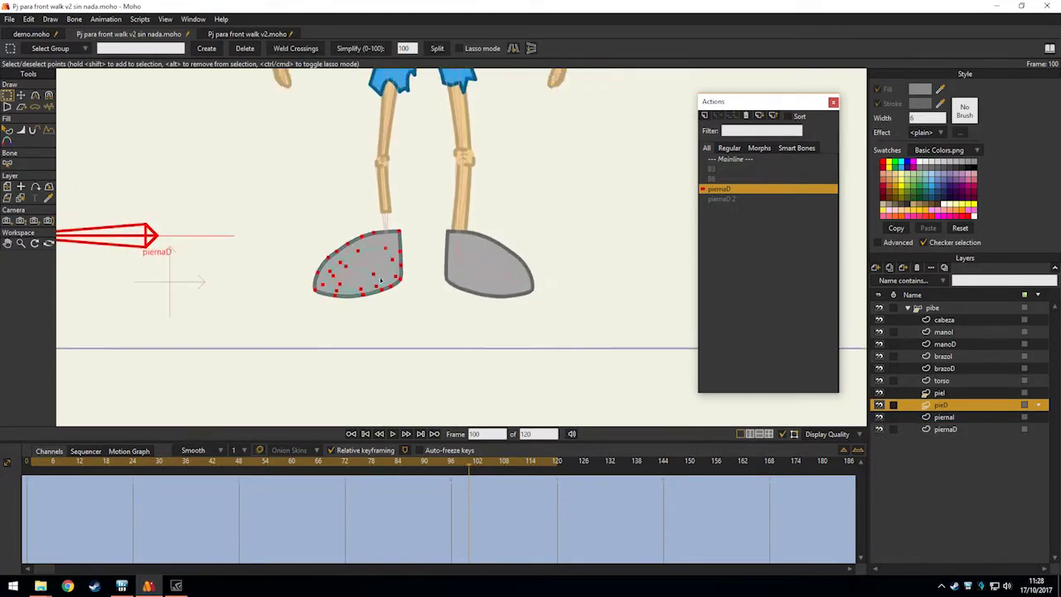
Scale down the pieD foot and move it up against the end of the shortened leg.
key(t)
scroll(412, 313, up, 3)
drag(430, 309, 429, 347)
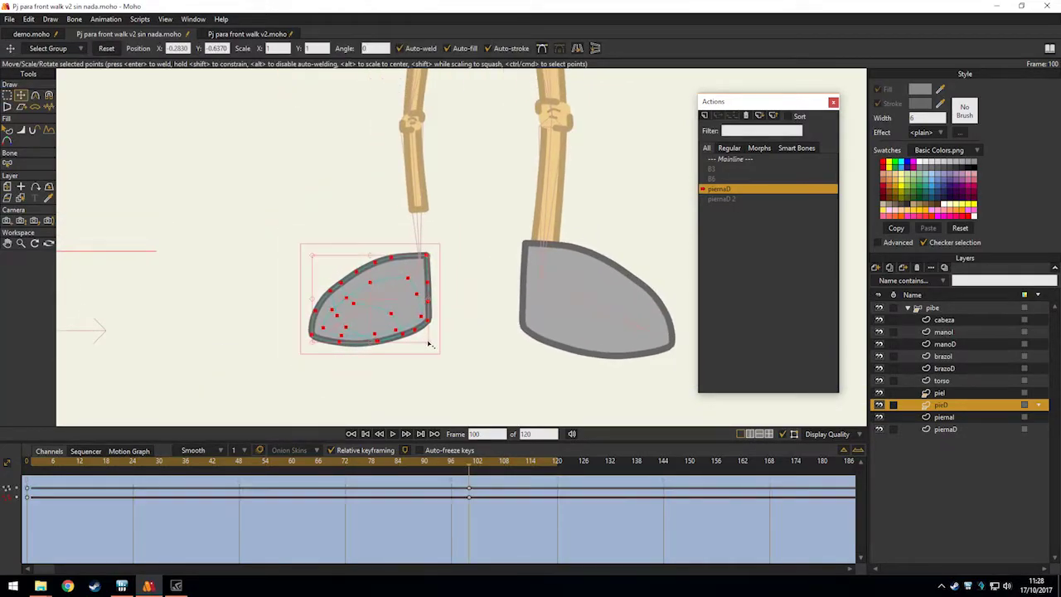
drag(407, 311, 415, 259)
drag(39, 466, 472, 421)
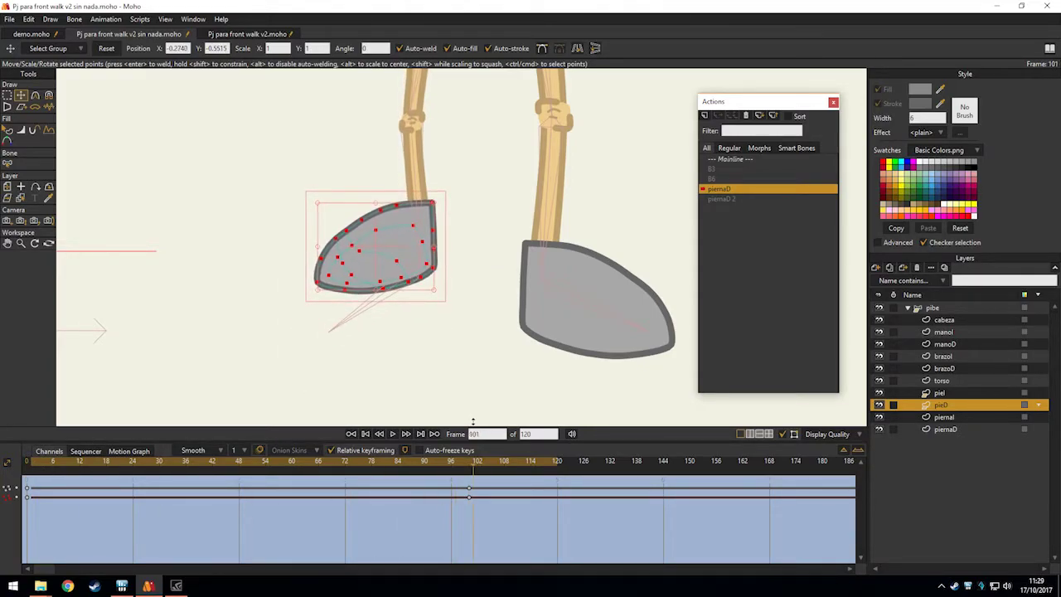
drag(435, 291, 405, 274)
Scrub the piernaD action between frames 0 and 100 to review the leg and foot shrinking together.
click(35, 468)
drag(38, 468, 466, 444)
scroll(468, 309, down, 6)
drag(449, 325, 428, 359)
scroll(428, 359, up, 1)
mouse_move(32, 462)
mouse_down()
mouse_move(473, 461)
mouse_move(477, 451)
mouse_move(86, 448)
mouse_move(341, 444)
mouse_move(14, 465)
mouse_up()
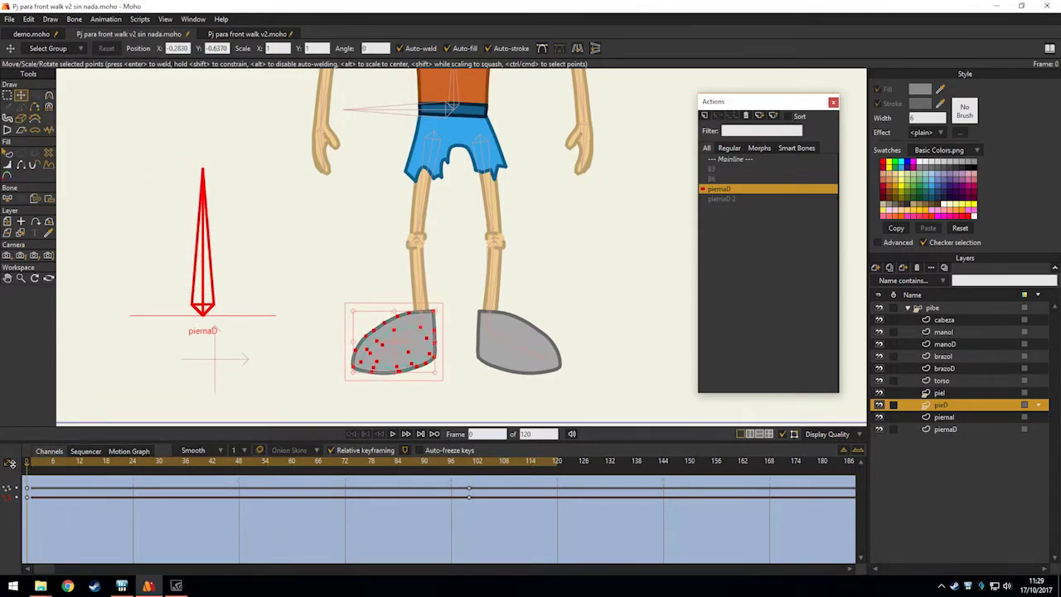
scroll(327, 254, down, 5)
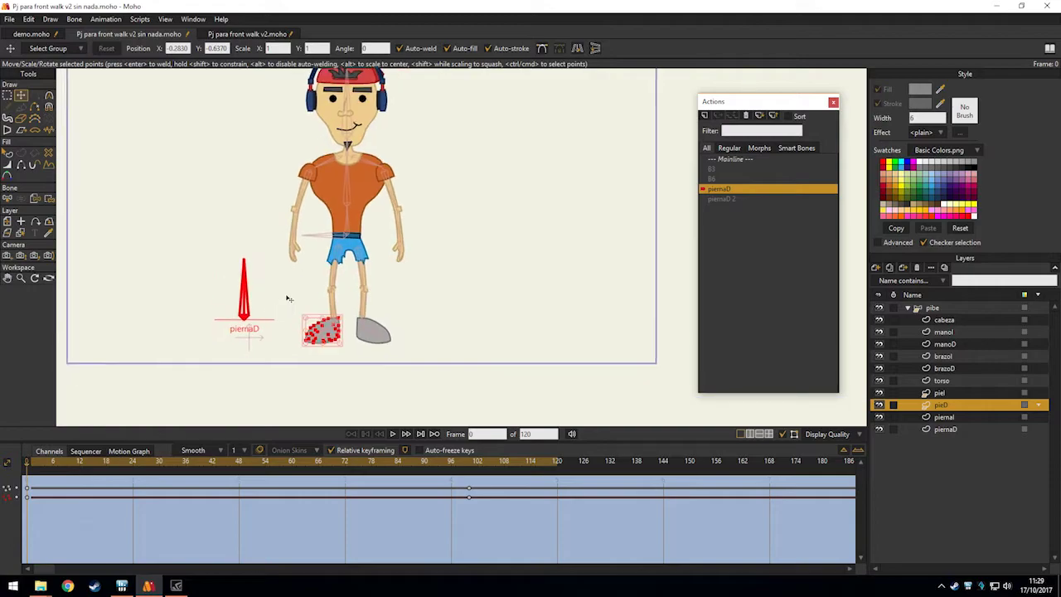
scroll(281, 304, up, 3)
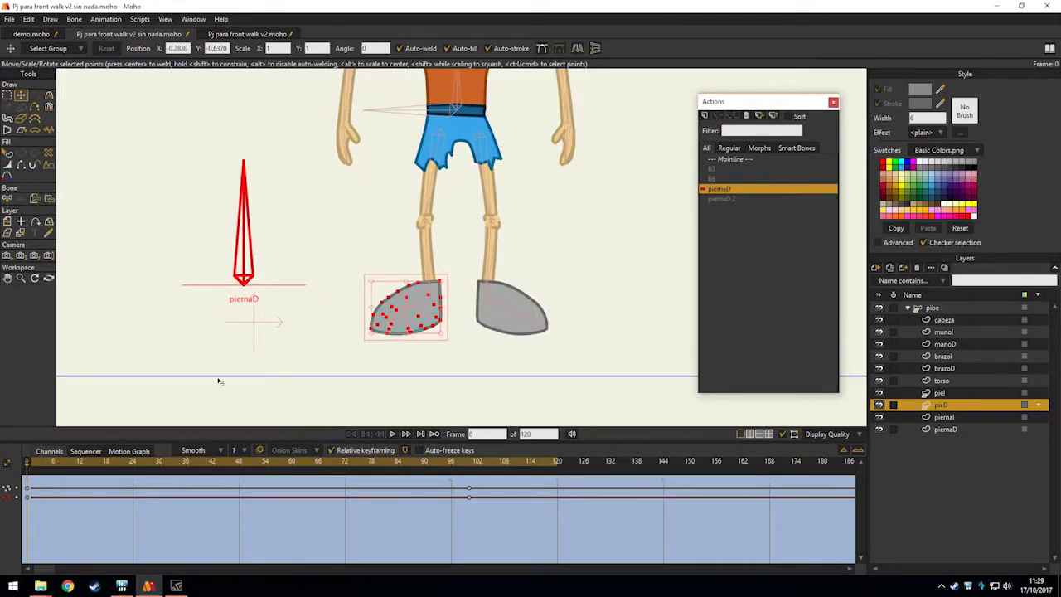
mouse_move(38, 465)
mouse_down()
mouse_move(453, 452)
mouse_move(79, 461)
mouse_move(455, 436)
mouse_move(25, 458)
mouse_up()
scroll(332, 338, up, 4)
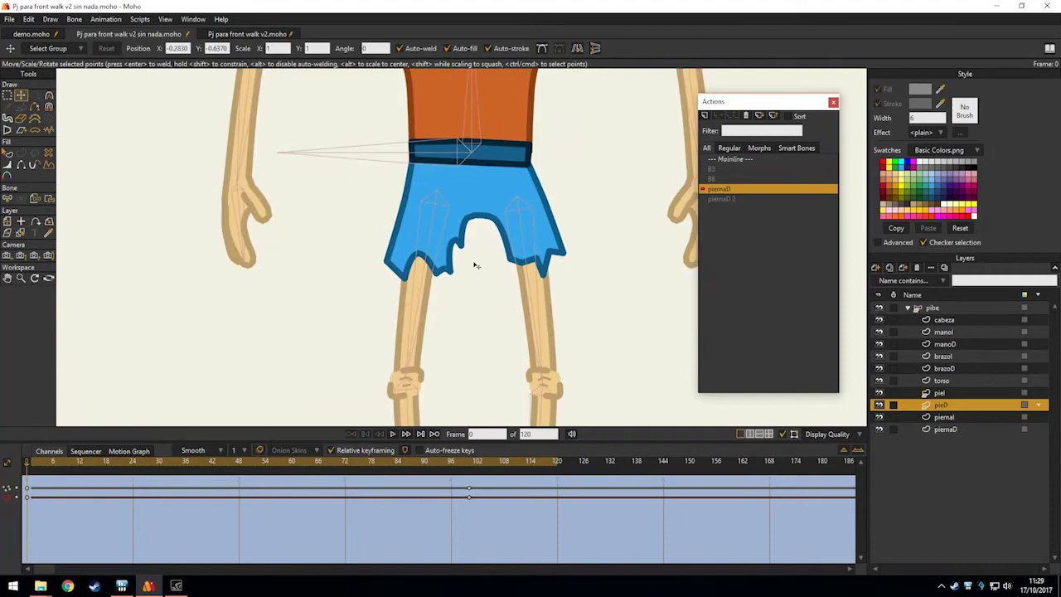
mouse_move(39, 466)
mouse_down()
mouse_move(450, 457)
mouse_move(26, 461)
mouse_up()
drag(301, 333, 386, 193)
scroll(384, 192, down, 2)
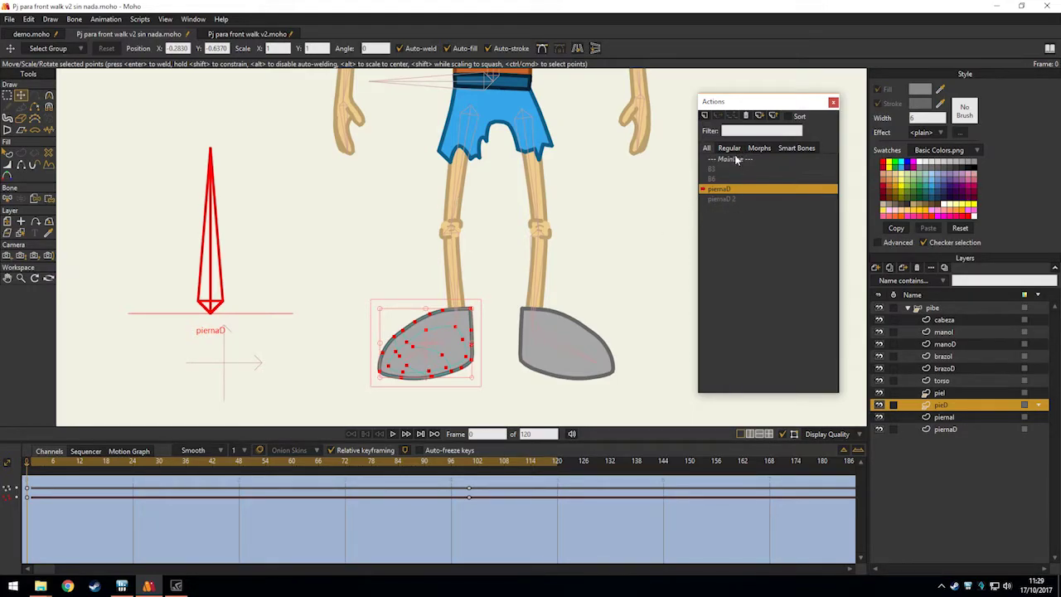
Open the piernaD 2 action, go to frame 100 and select the pibe layer to see the dial's rotation.
click(727, 198)
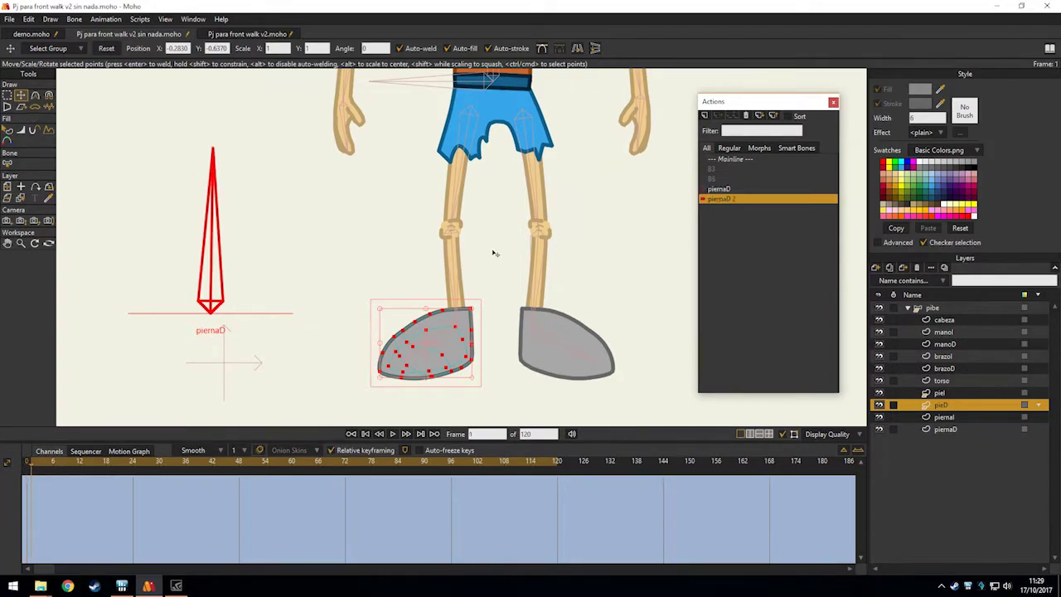
drag(43, 469, 470, 459)
click(949, 309)
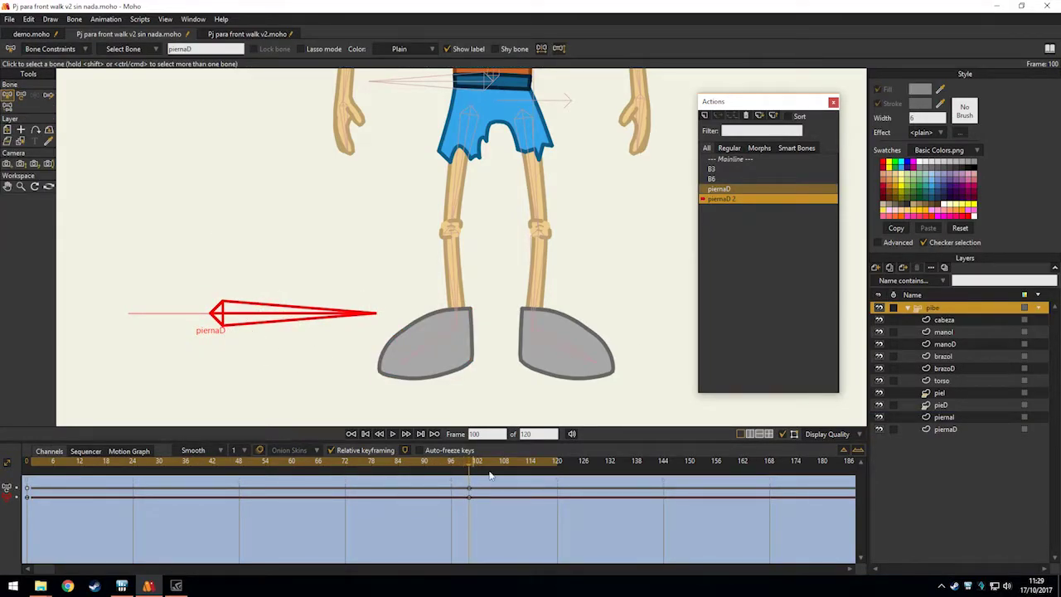
Enlarge the piernaD layer's points from the knee down at frame 100, and clear the selection.
click(945, 430)
drag(490, 348, 383, 196)
key(t)
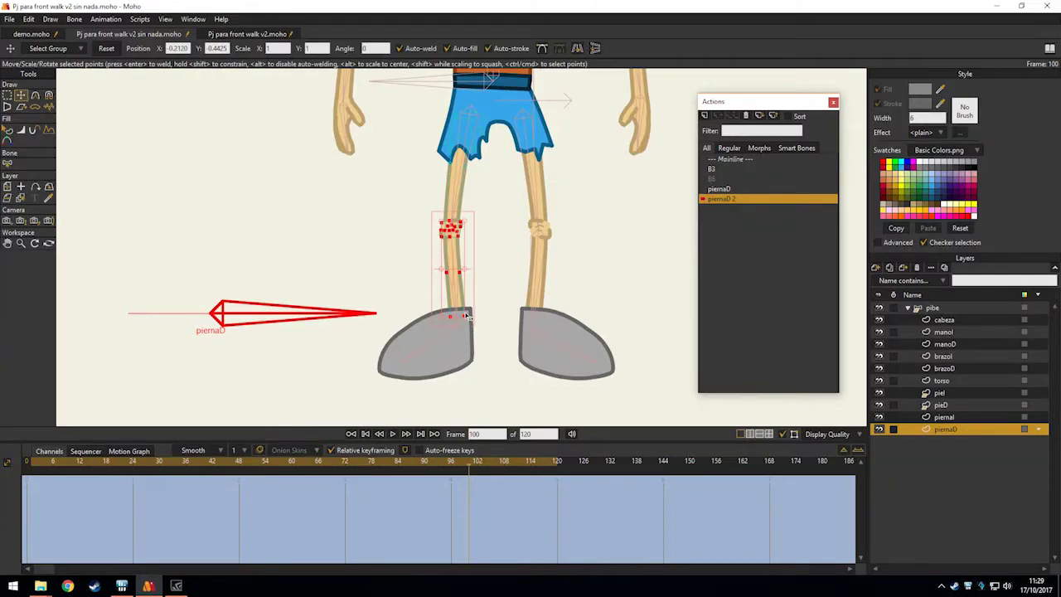
drag(466, 317, 477, 339)
key(g)
click(476, 182)
Reposition the thigh outline points just below the shorts, and scrub to frame 100 to review the leg growing.
drag(476, 182, 480, 244)
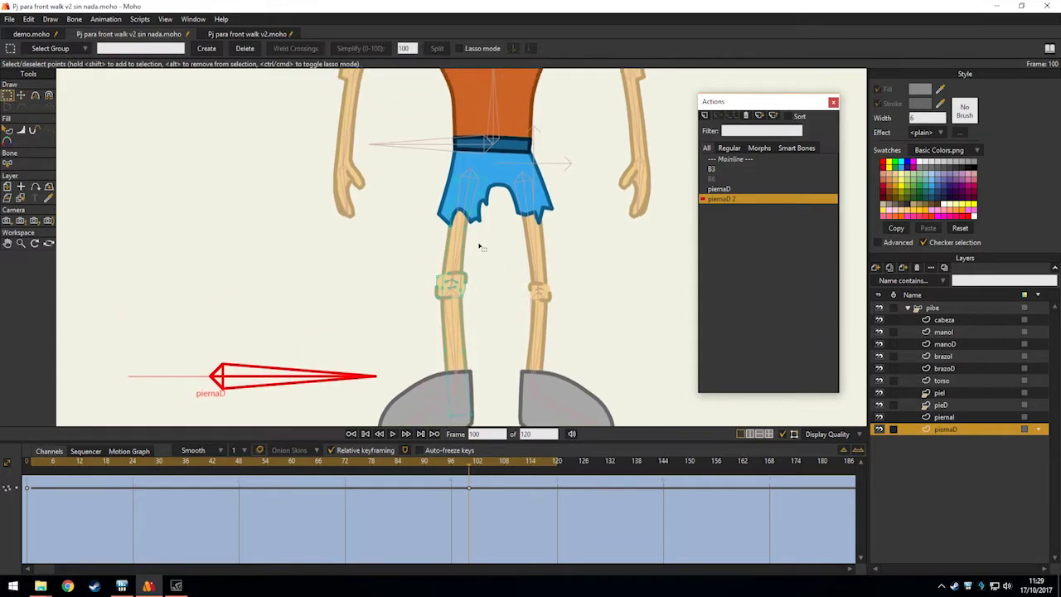
scroll(479, 244, up, 4)
key(t)
drag(452, 213, 416, 211)
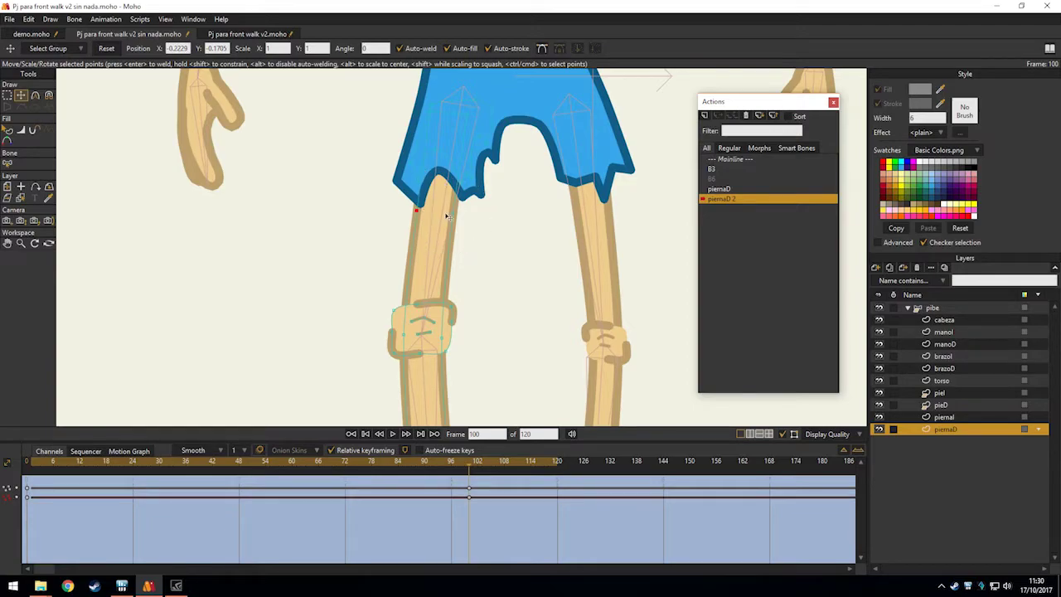
scroll(442, 220, down, 3)
scroll(466, 211, up, 1)
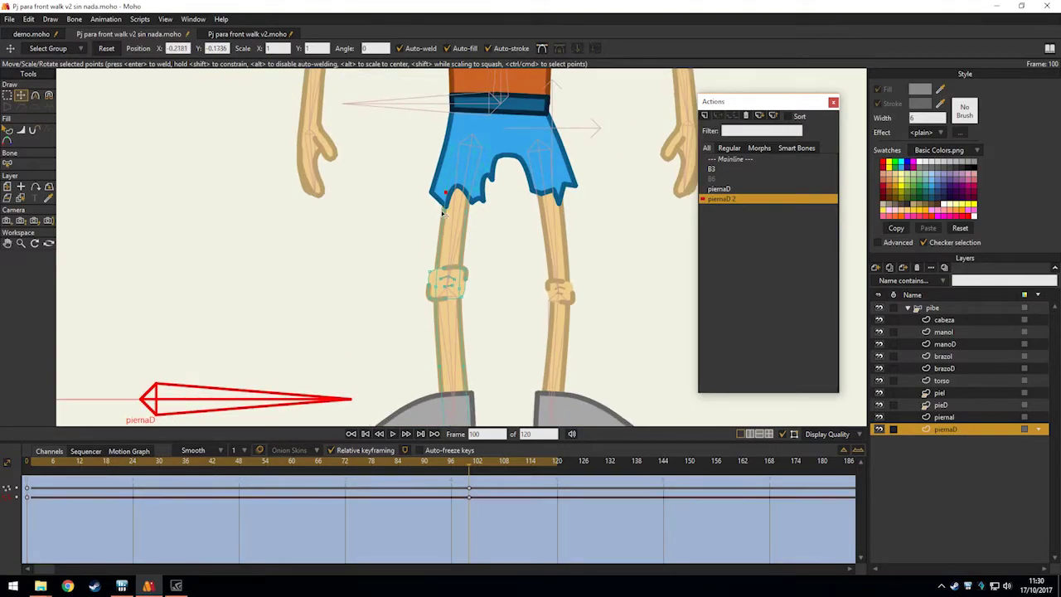
scroll(443, 212, up, 2)
mouse_move(439, 213)
mouse_down()
mouse_move(492, 213)
mouse_move(456, 214)
mouse_up()
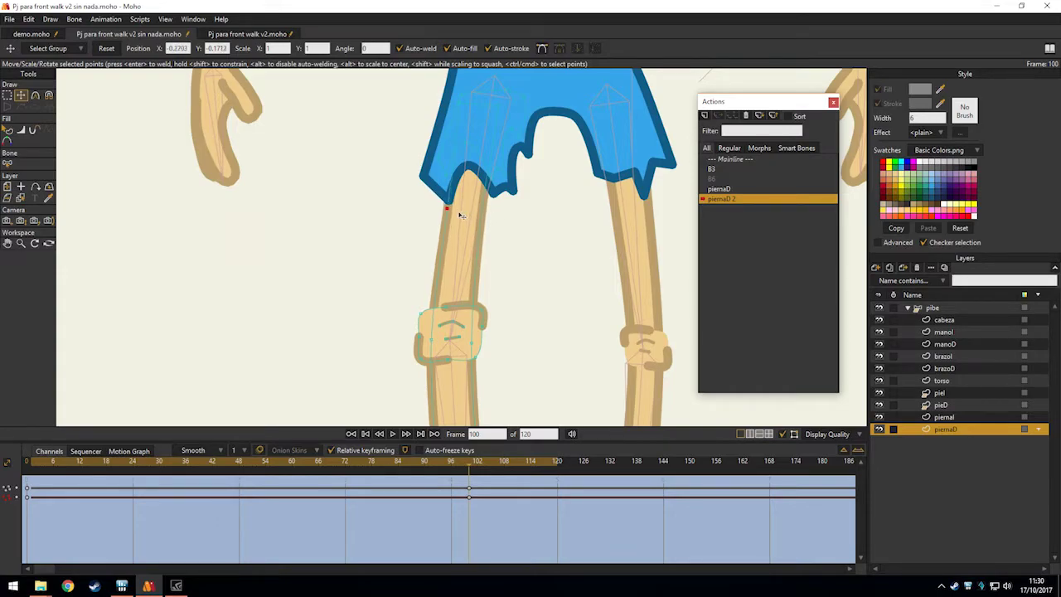
scroll(456, 213, down, 4)
mouse_move(36, 469)
mouse_down()
mouse_move(381, 460)
mouse_move(469, 452)
mouse_move(242, 443)
mouse_move(470, 441)
mouse_up()
Select the two ankle points of the piernaD layer and move them down inside the foot.
scroll(447, 315, up, 4)
key(g)
drag(450, 248, 486, 362)
drag(492, 283, 340, 210)
key(t)
drag(438, 253, 437, 356)
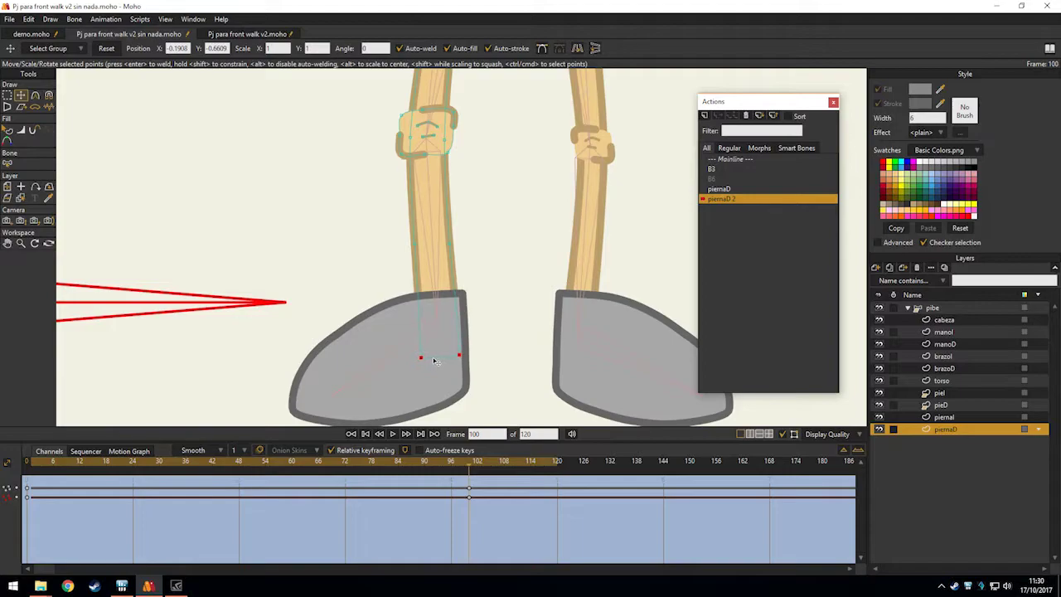
scroll(501, 345, down, 4)
key(g)
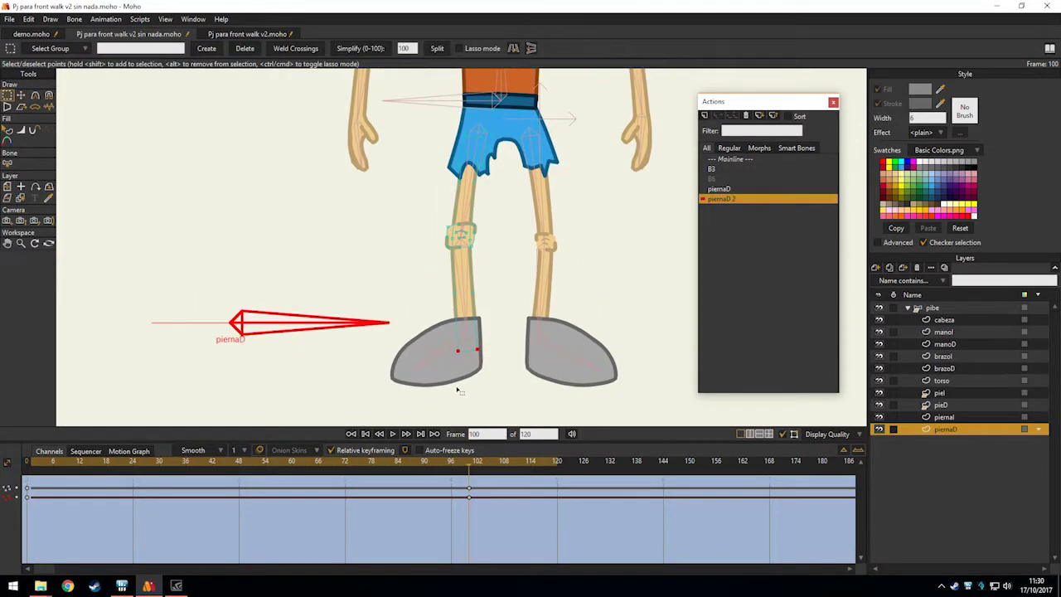
Enlarge all points of the pieD layer at frame 100 and move the foot back under the ankle.
click(942, 406)
key(ctrl+a)
key(t)
scroll(448, 332, up, 2)
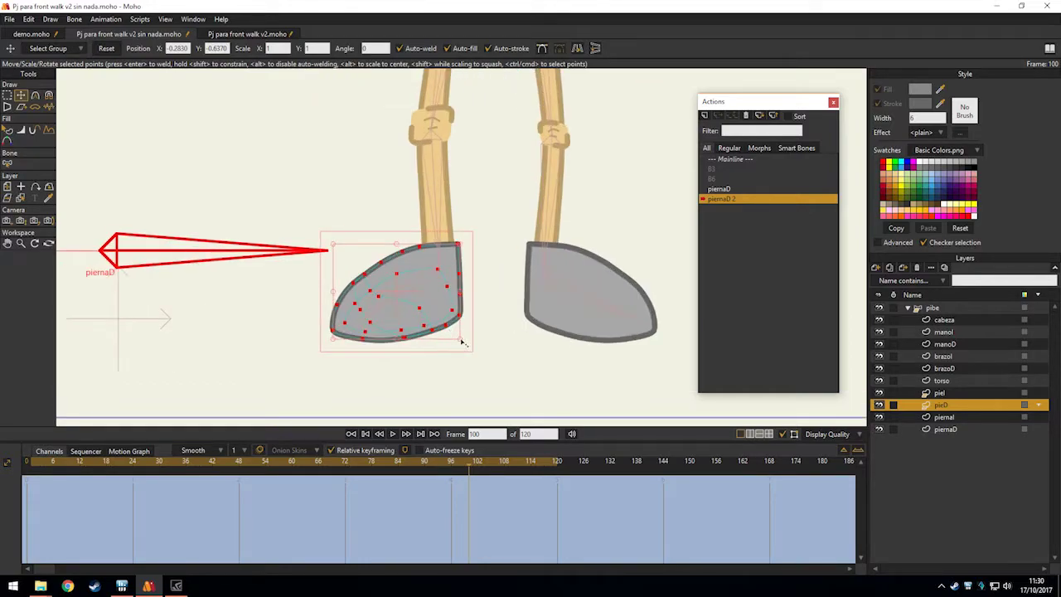
drag(461, 341, 482, 356)
drag(463, 308, 453, 331)
Compare the ankle and foot between frames 0 and 100 of the piernaD 2 action, ending at frame 0.
drag(38, 465, 20, 448)
scroll(406, 309, up, 6)
drag(489, 161, 398, 296)
scroll(397, 296, up, 3)
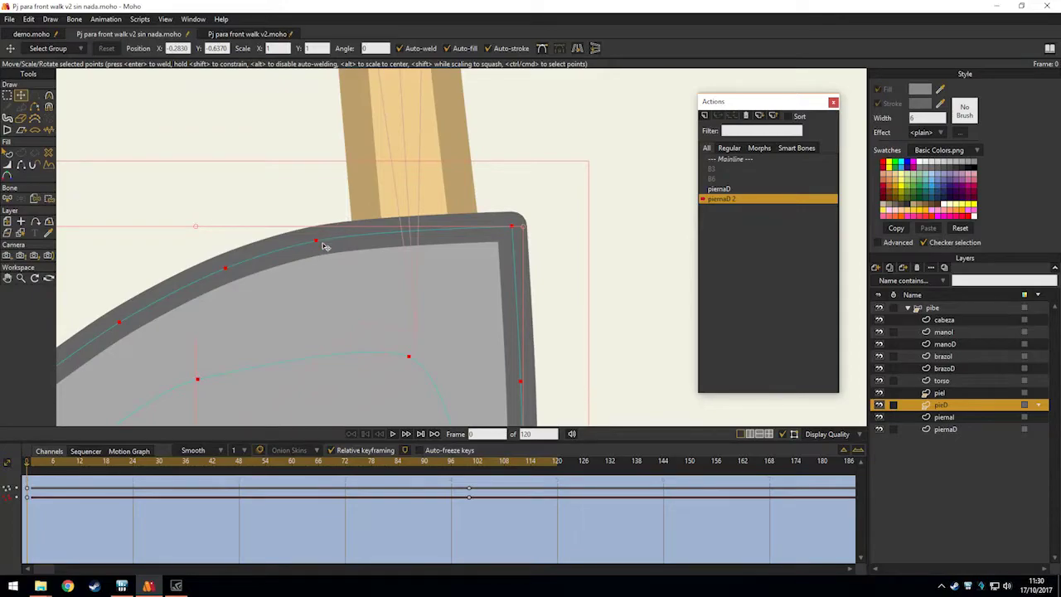
scroll(461, 176, down, 4)
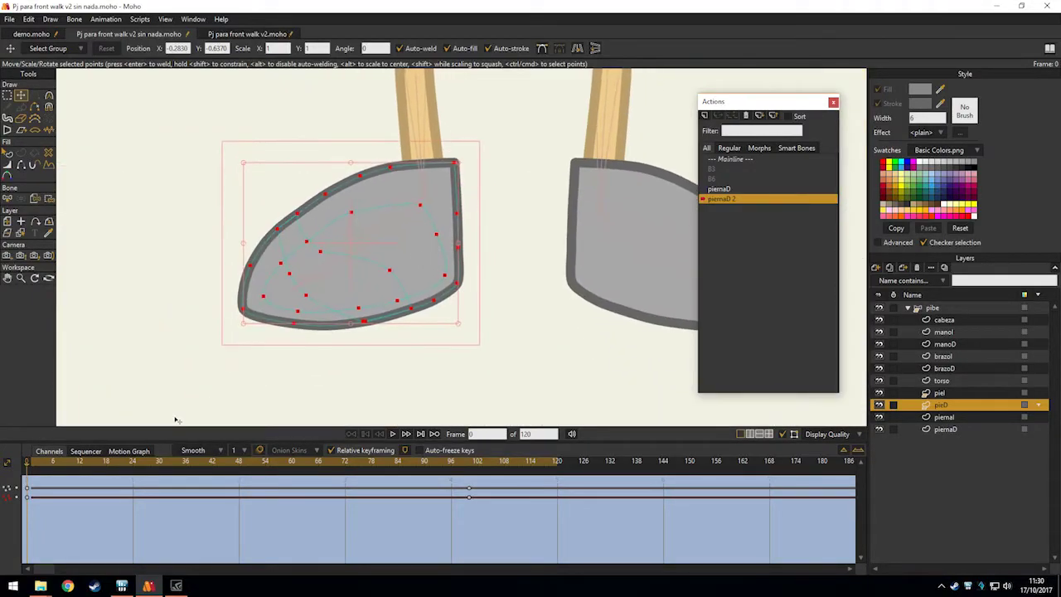
drag(53, 461, 470, 425)
scroll(447, 238, up, 3)
scroll(442, 244, down, 3)
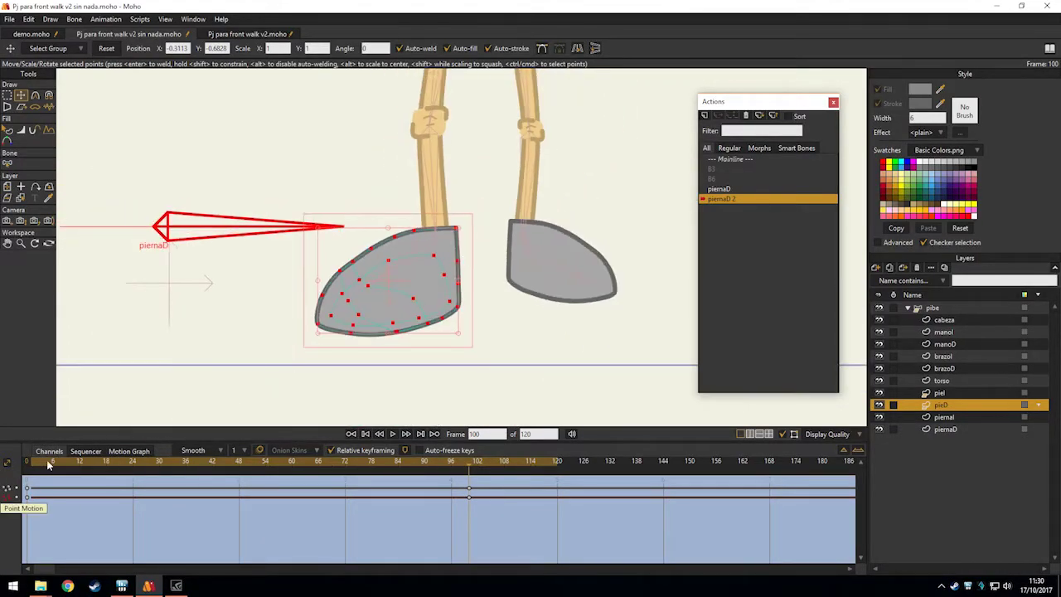
drag(30, 461, 94, 451)
drag(339, 428, 470, 415)
scroll(483, 269, down, 4)
scroll(486, 247, up, 4)
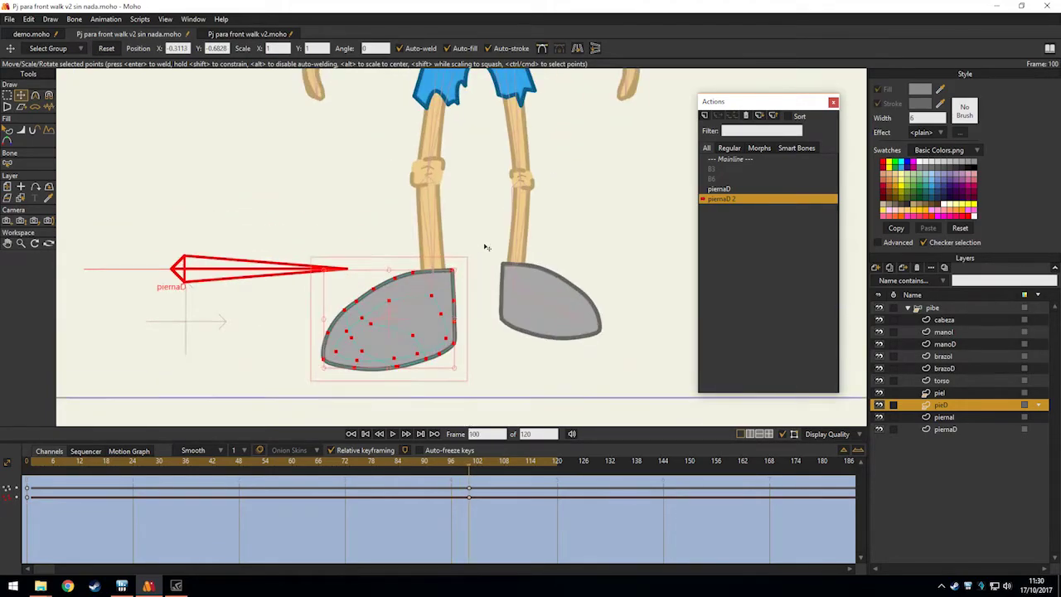
click(33, 467)
drag(33, 467, 3, 449)
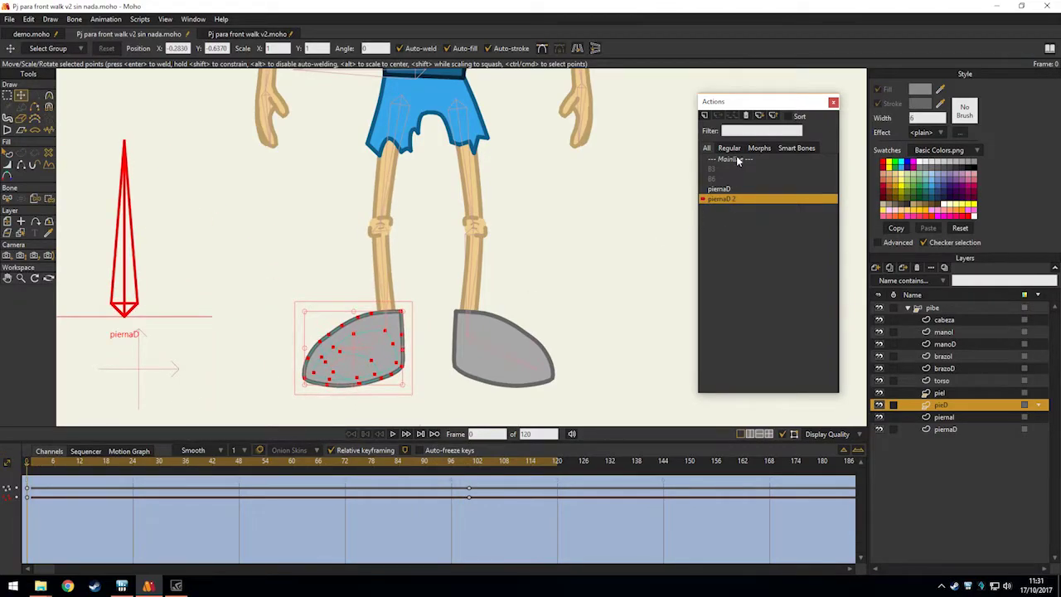
Return to the Mainline, select the pibe layer and rotate the piernaD dial to test the leg scaling.
click(736, 158)
scroll(506, 336, down, 5)
click(933, 308)
scroll(346, 289, up, 3)
drag(347, 288, 317, 286)
click(398, 284)
key(z)
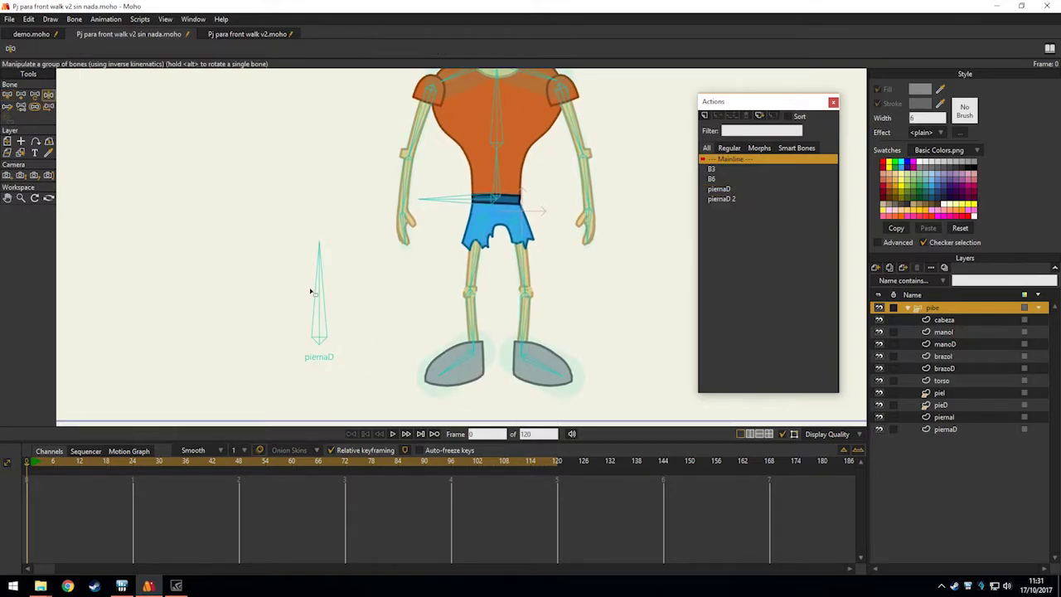
drag(486, 250, 471, 270)
drag(315, 265, 187, 401)
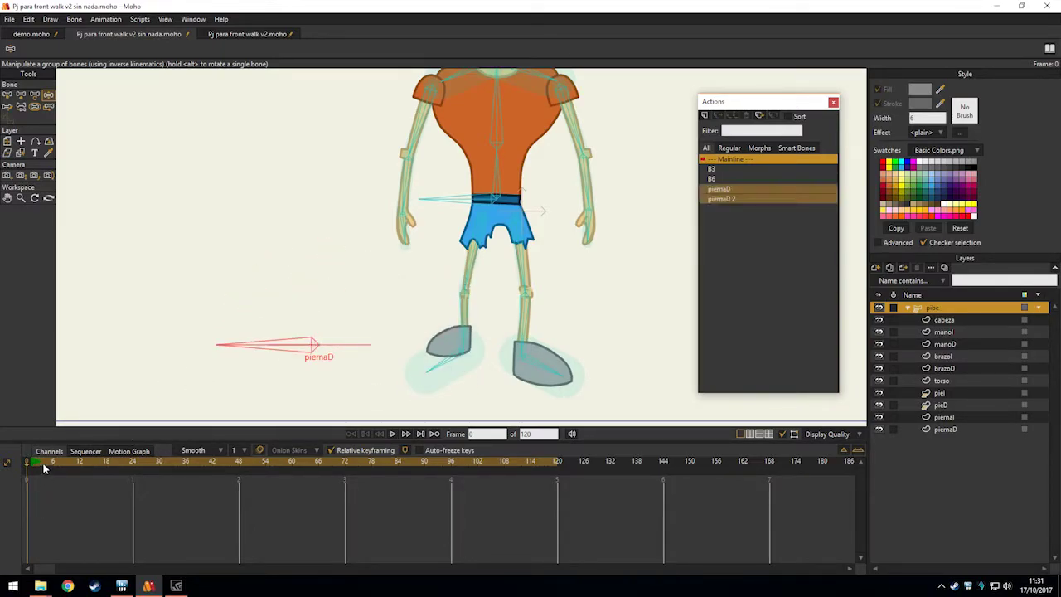
click(27, 466)
Clear the bone selection and examine the character's legs, feet and ankle joints up close.
key(b)
click(351, 384)
drag(352, 348, 351, 306)
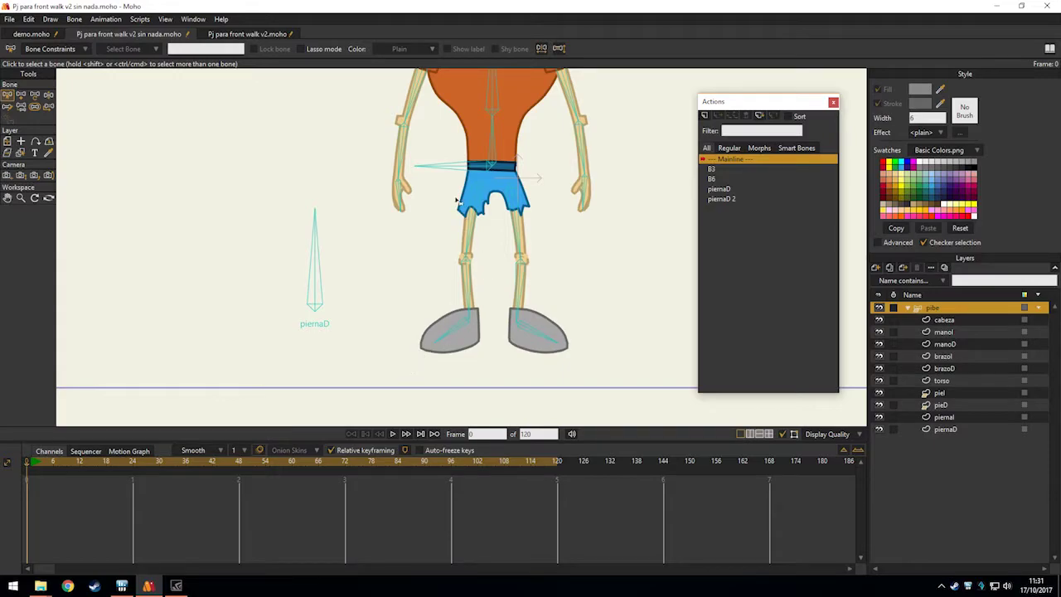
drag(462, 88, 437, 229)
drag(435, 352, 445, 193)
scroll(443, 264, up, 5)
drag(432, 336, 442, 219)
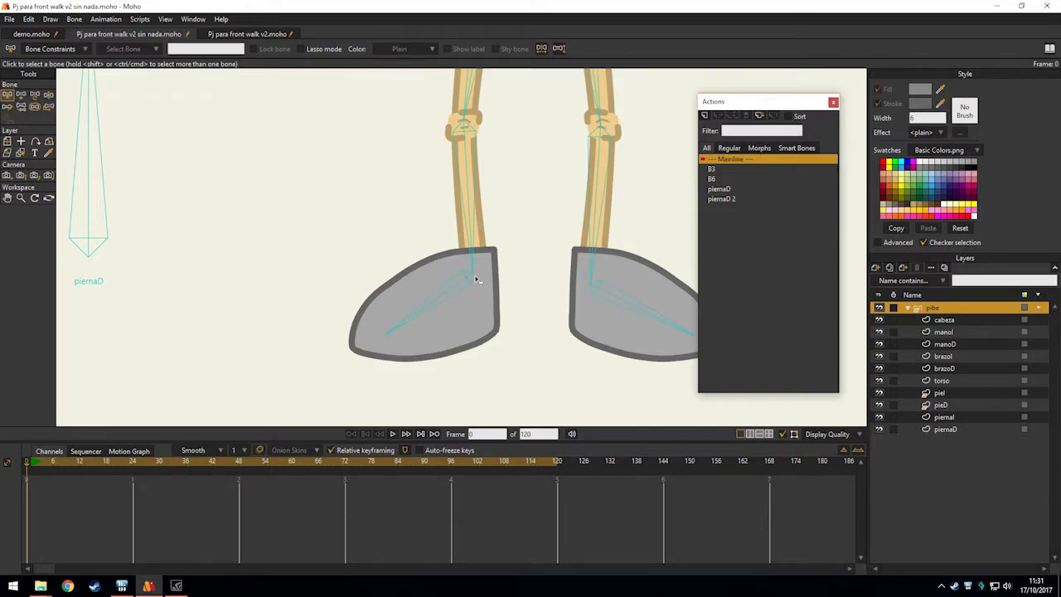
scroll(444, 255, down, 2)
scroll(408, 317, up, 4)
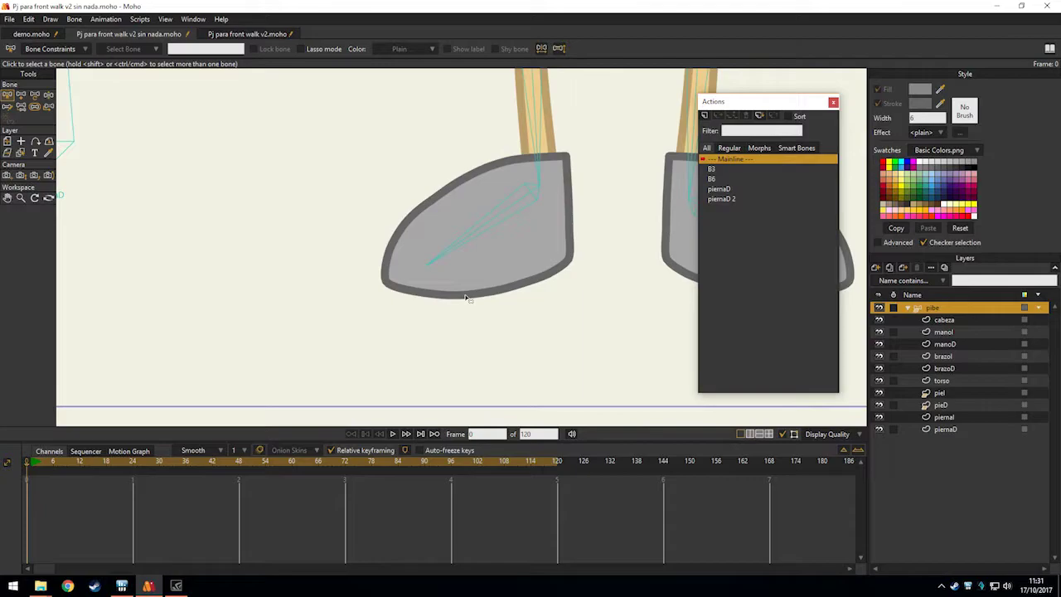
drag(479, 169, 418, 251)
scroll(442, 295, down, 5)
scroll(449, 314, up, 5)
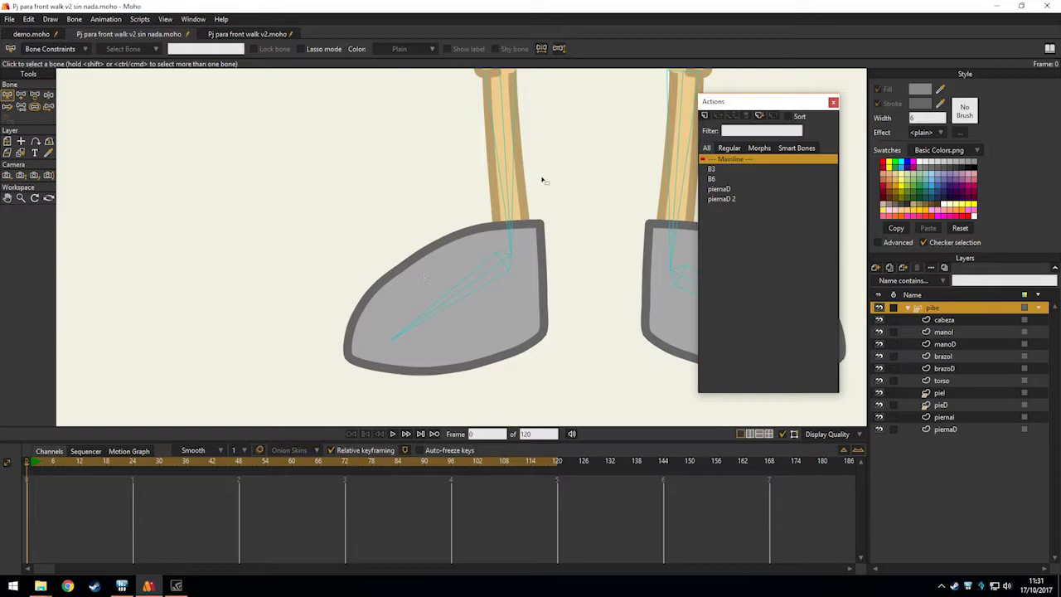
scroll(495, 262, down, 5)
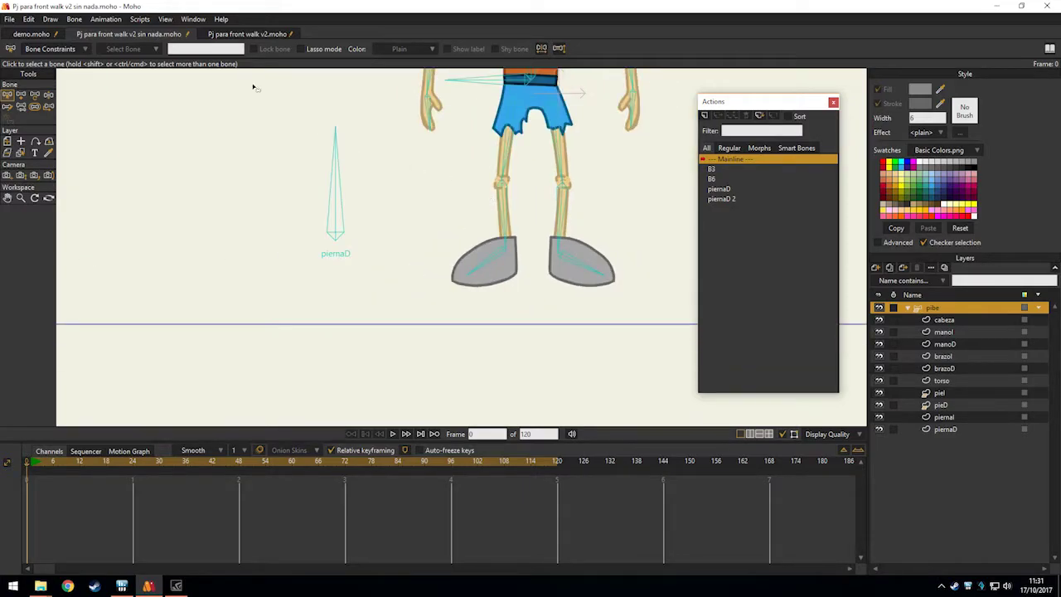
Open the Pj para front walk v2.moho document and inspect the raised foot's pieD layer shapes at frame 1.
click(264, 34)
scroll(416, 300, up, 5)
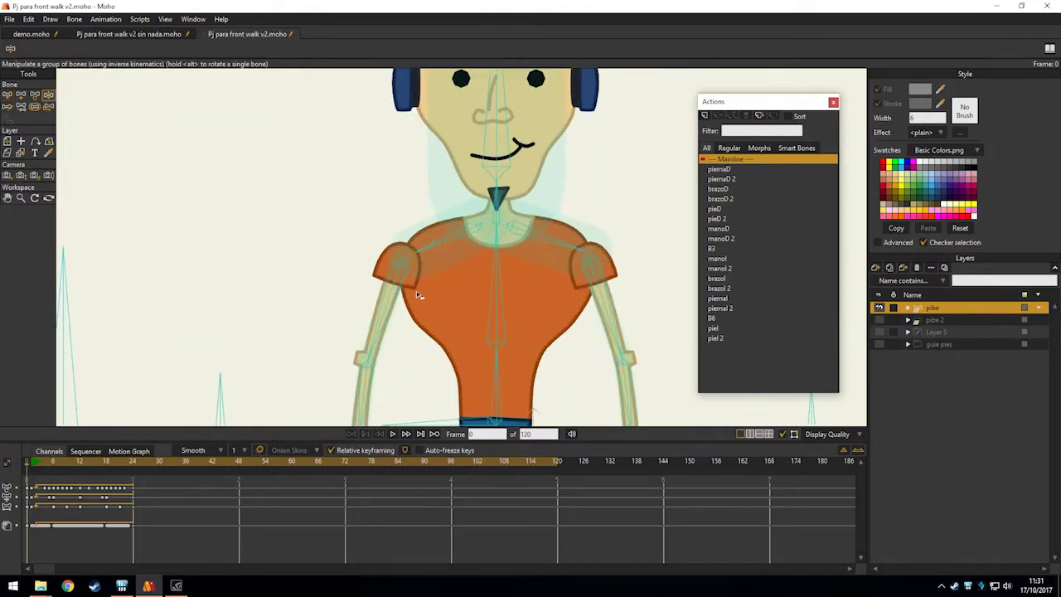
key(Right)
drag(459, 403, 455, 301)
scroll(455, 301, up, 5)
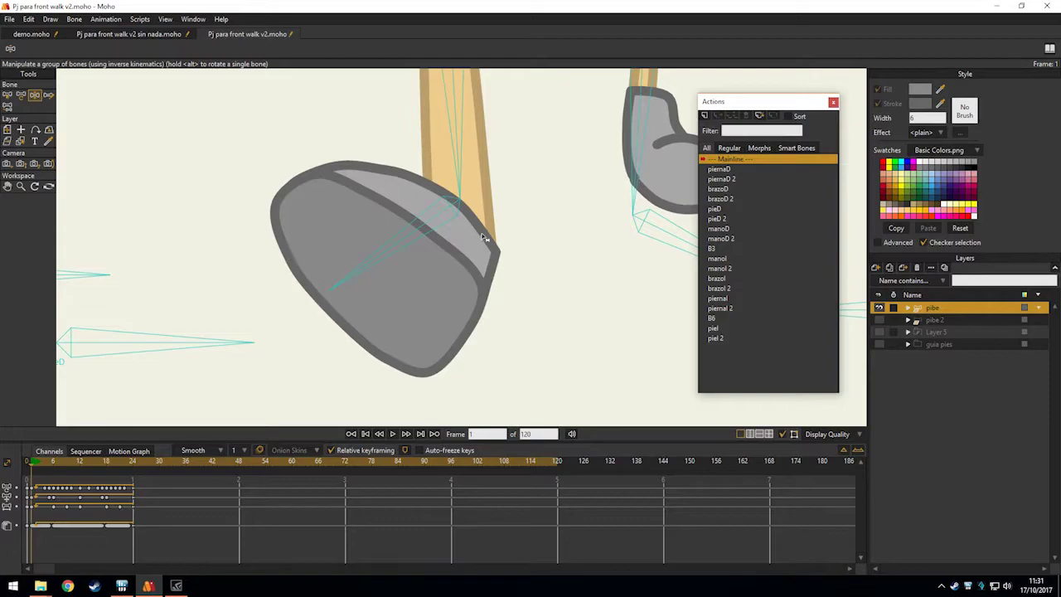
ctrl+alt+click(348, 238)
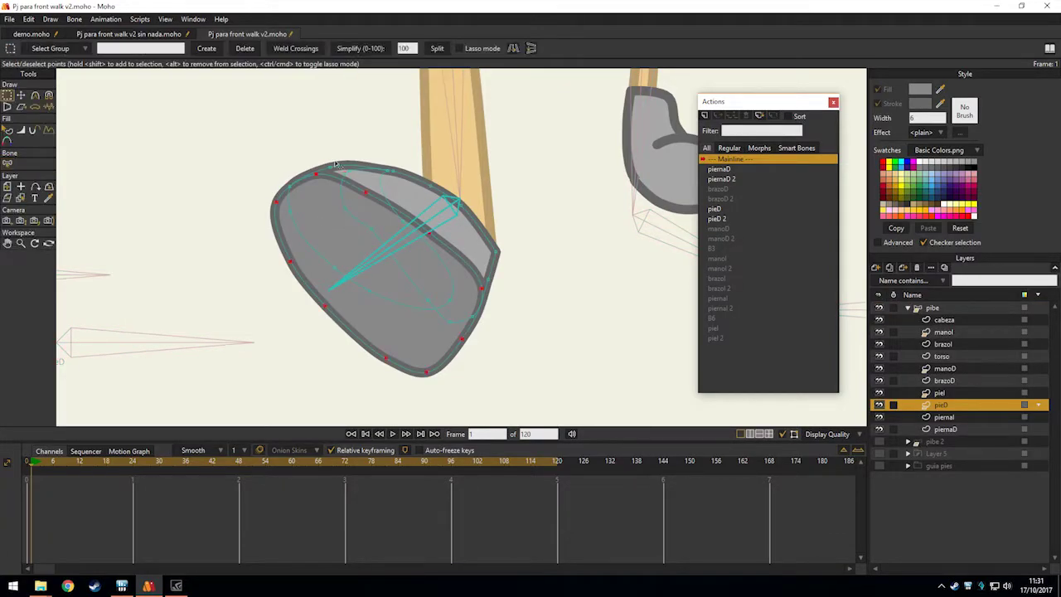
key(t)
drag(351, 190, 293, 121)
key(ctrl+z)
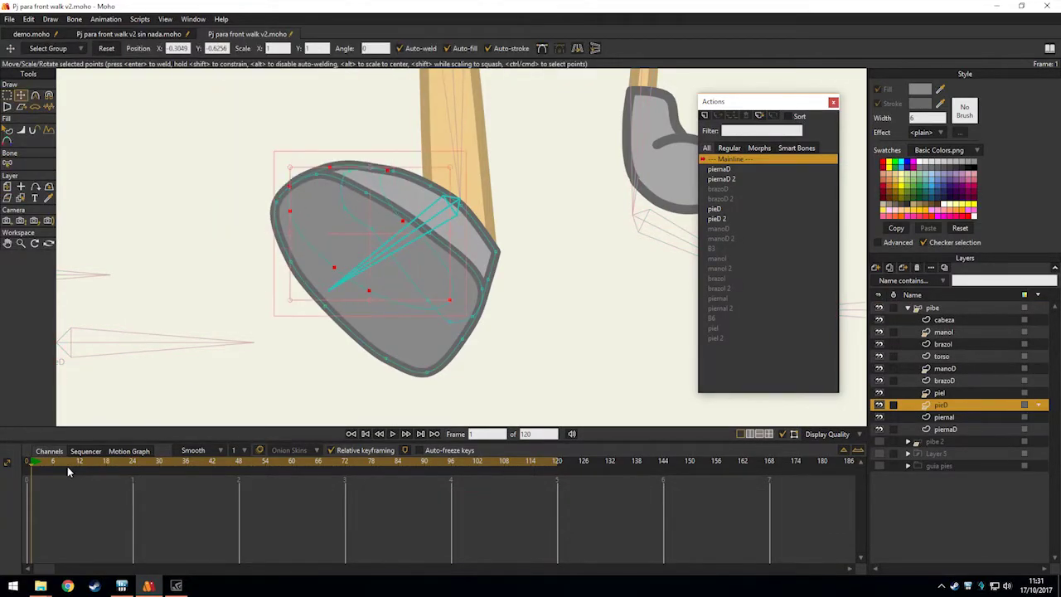
Step through the walk animation up to frame 11 to examine how the foot changes shape.
drag(44, 461, 98, 461)
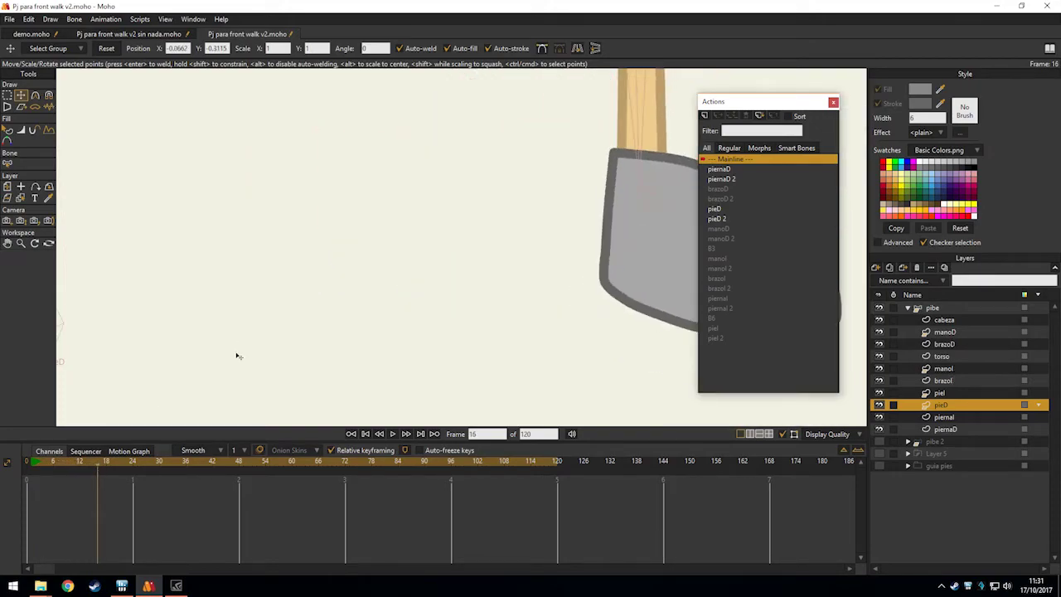
key(Left)
key(Left)
key(Left)
key(Left)
key(Left)
key(Right)
key(Right)
key(Left)
key(Left)
key(Left)
key(Right)
Try moving individual shapes of the pieD layer's foot at frame 11, and undo the moves.
scroll(406, 319, up, 3)
key(g)
key(t)
drag(294, 309, 279, 300)
key(ctrl+z)
key(g)
click(448, 209)
key(t)
drag(449, 212, 432, 205)
key(ctrl+z)
drag(147, 526, 2, 454)
key(Delete)
scroll(247, 312, down, 6)
drag(188, 200, 280, 143)
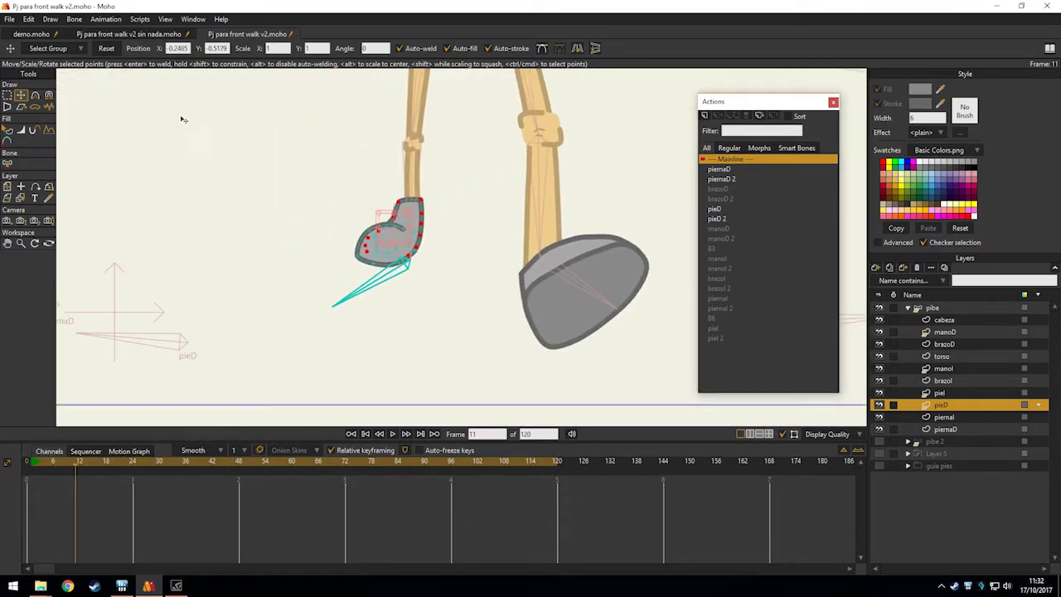
Return to the Pj para front walk v2 sin nada.moho document, inspect the foot's shape, and reselect the pibe layer.
click(121, 35)
scroll(409, 385, up, 4)
drag(409, 384, 355, 293)
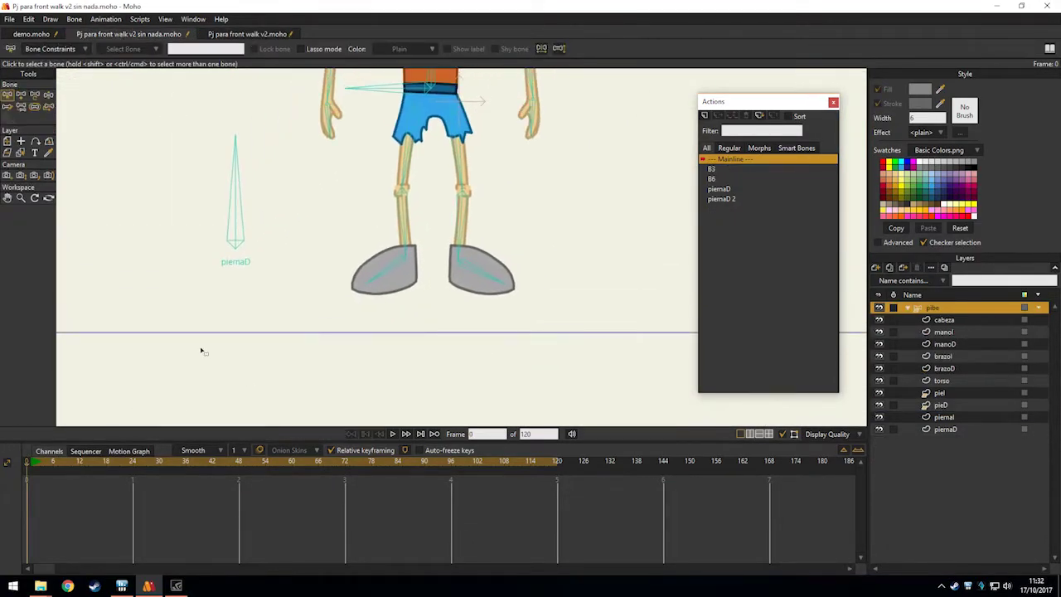
scroll(357, 304, up, 3)
alt+right_click(379, 310)
drag(480, 371, 511, 374)
key(g)
click(514, 337)
scroll(512, 339, down, 3)
click(952, 309)
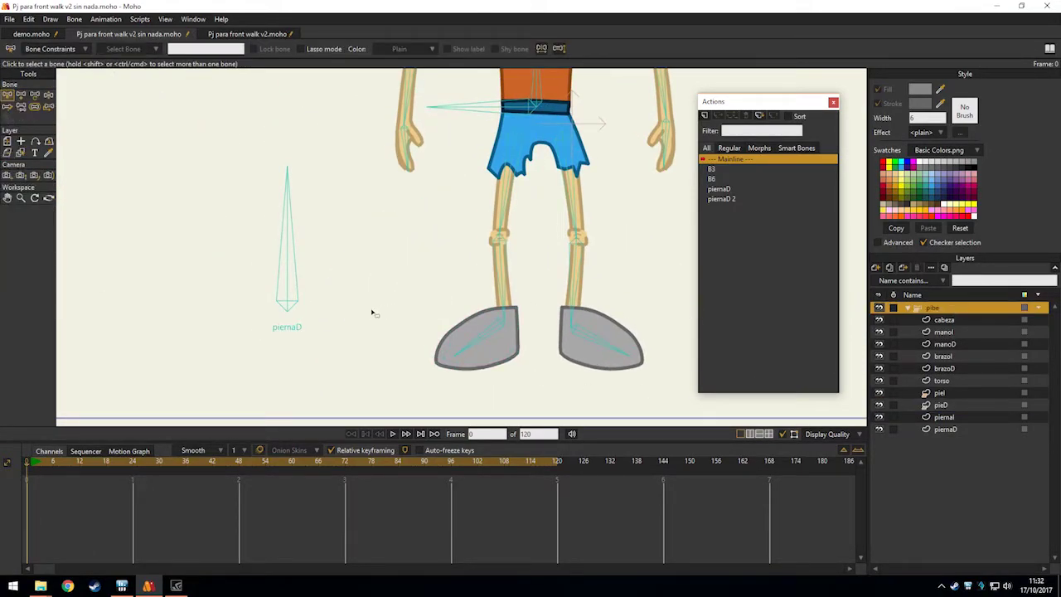
Draw a vertical bone beside the piernaD dial, on the side away from the character.
scroll(376, 311, down, 3)
drag(330, 250, 292, 228)
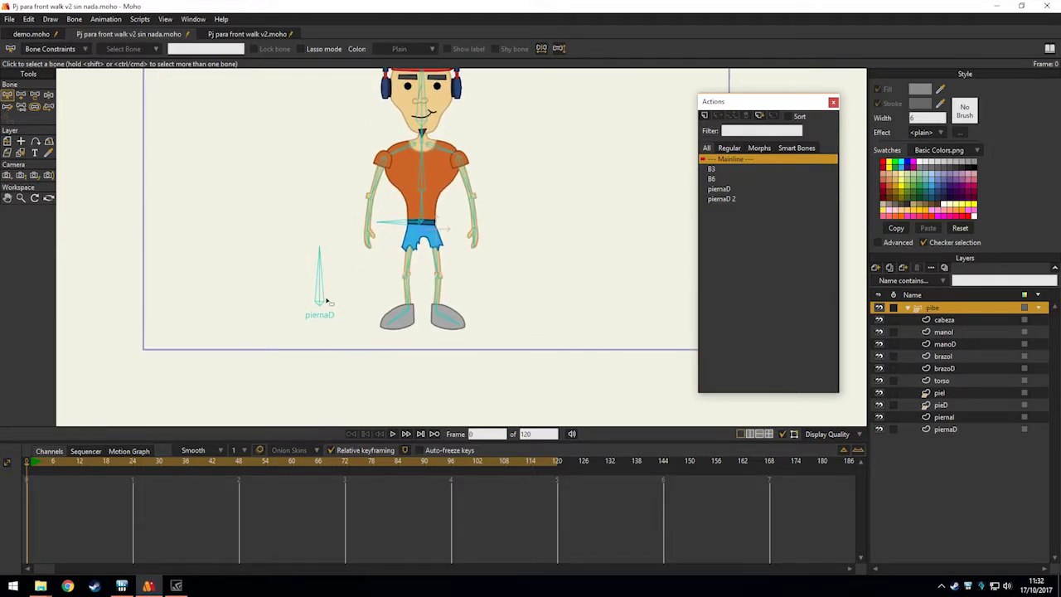
drag(357, 169, 367, 204)
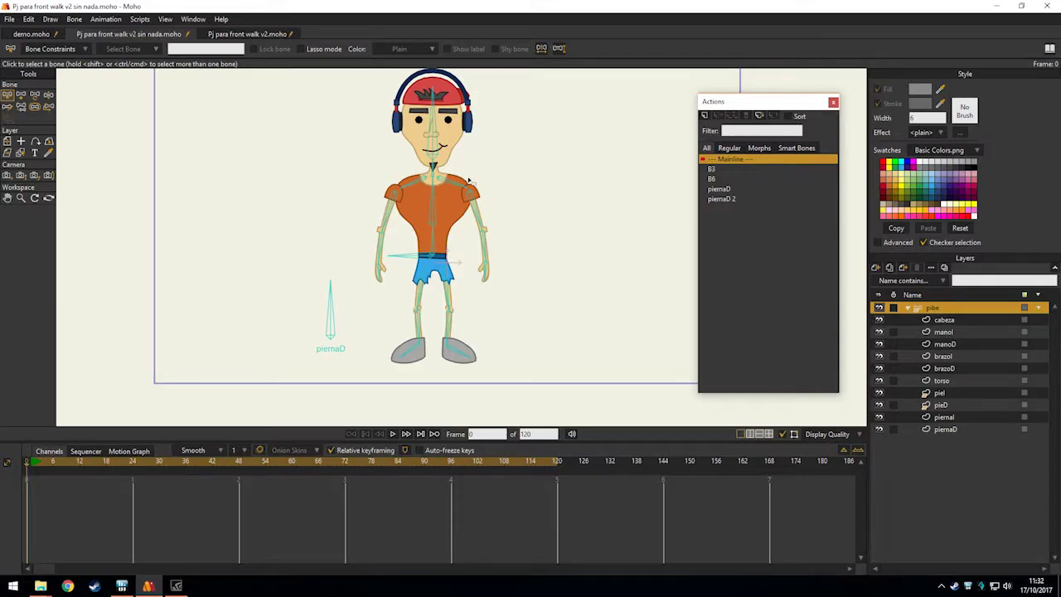
key(a)
drag(283, 301, 308, 276)
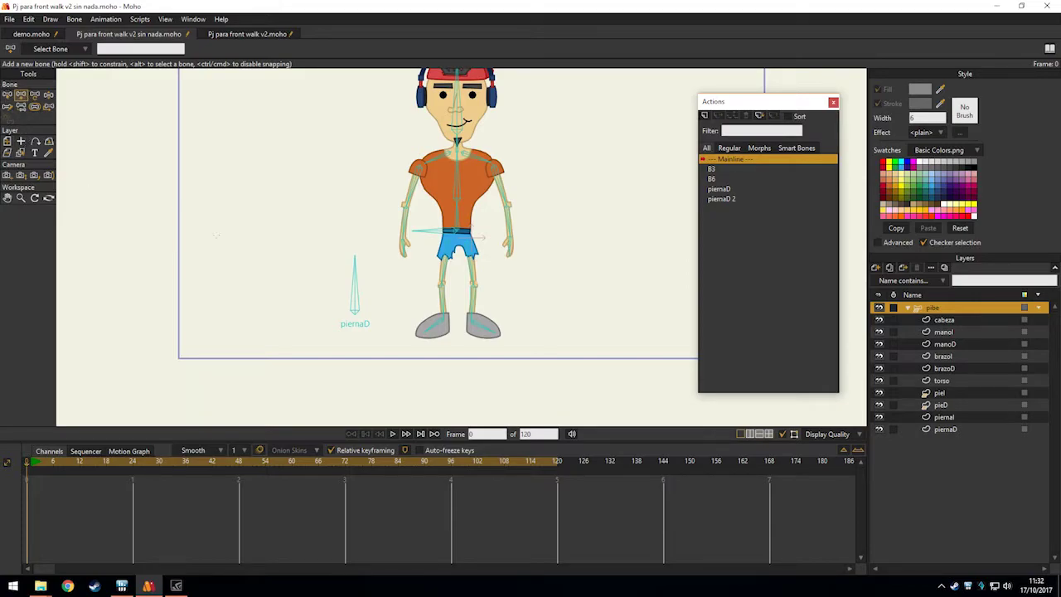
drag(289, 306, 286, 237)
key(z)
scroll(117, 71, up, 1)
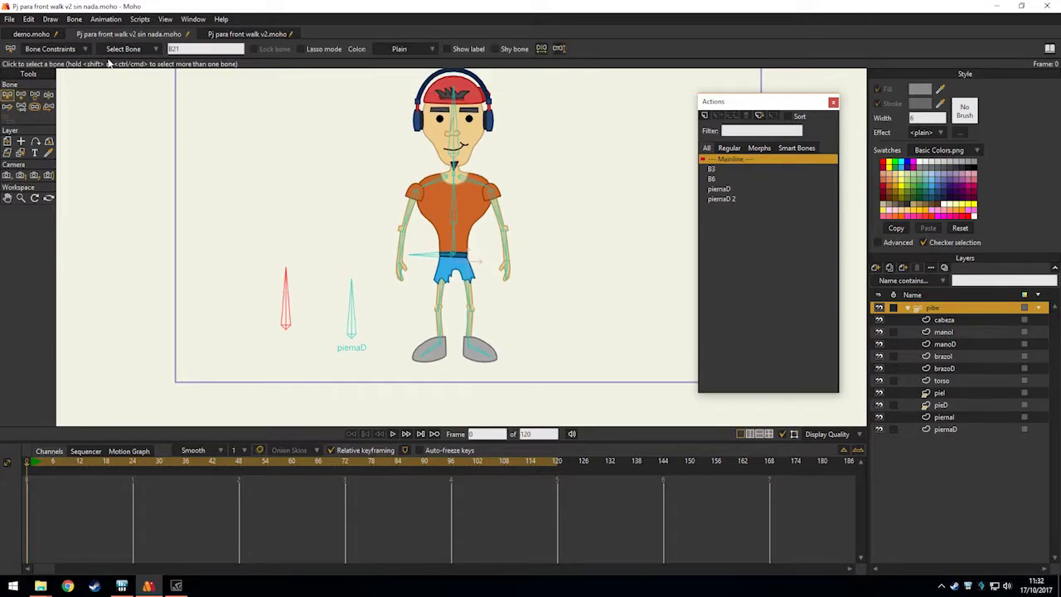
Make the new bone a smart bone dial named pieD, from -90 to 90 degrees over 100 frames with separate actions.
click(74, 22)
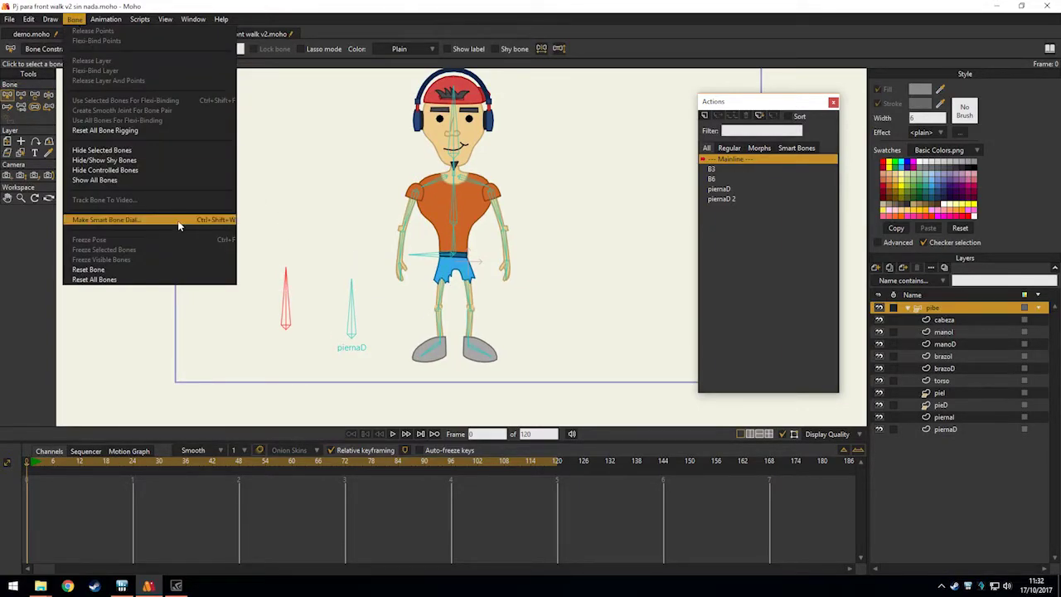
click(176, 221)
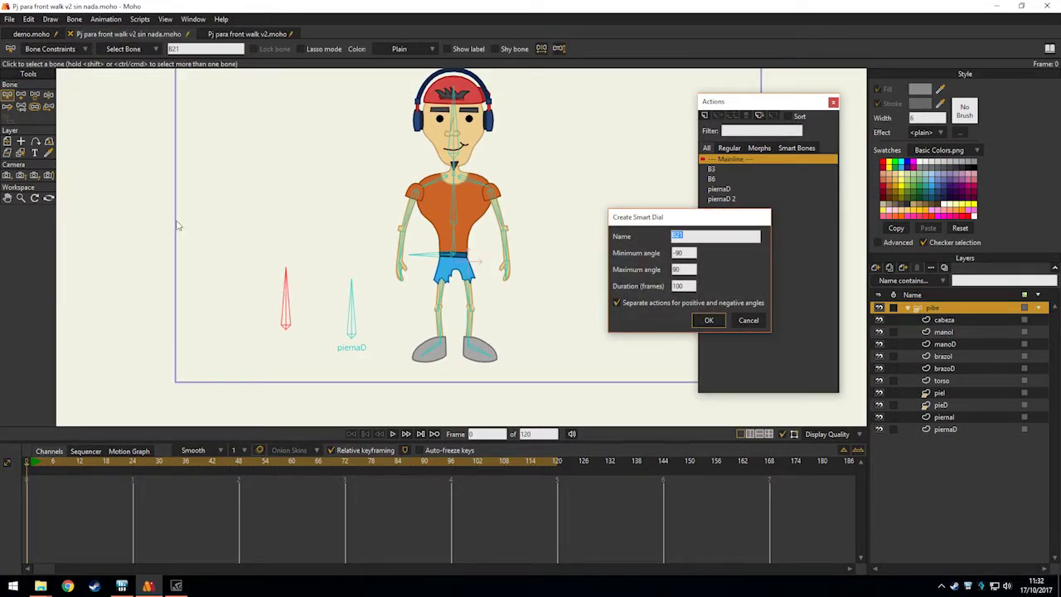
text(pieD)
click(709, 321)
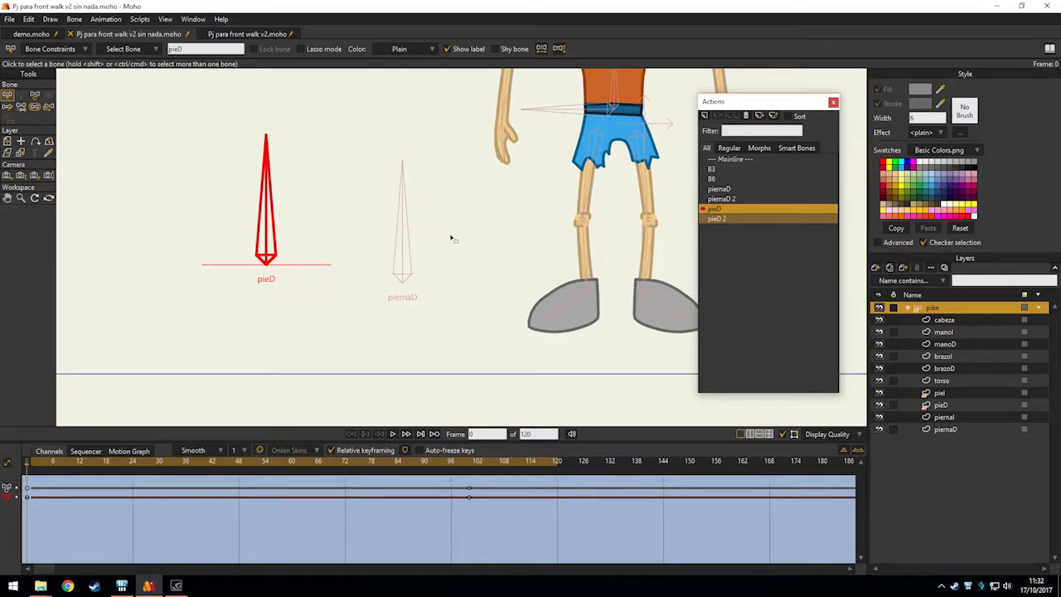
Scrub the start of the pieD action to check the new dial's rotation.
drag(451, 238, 451, 282)
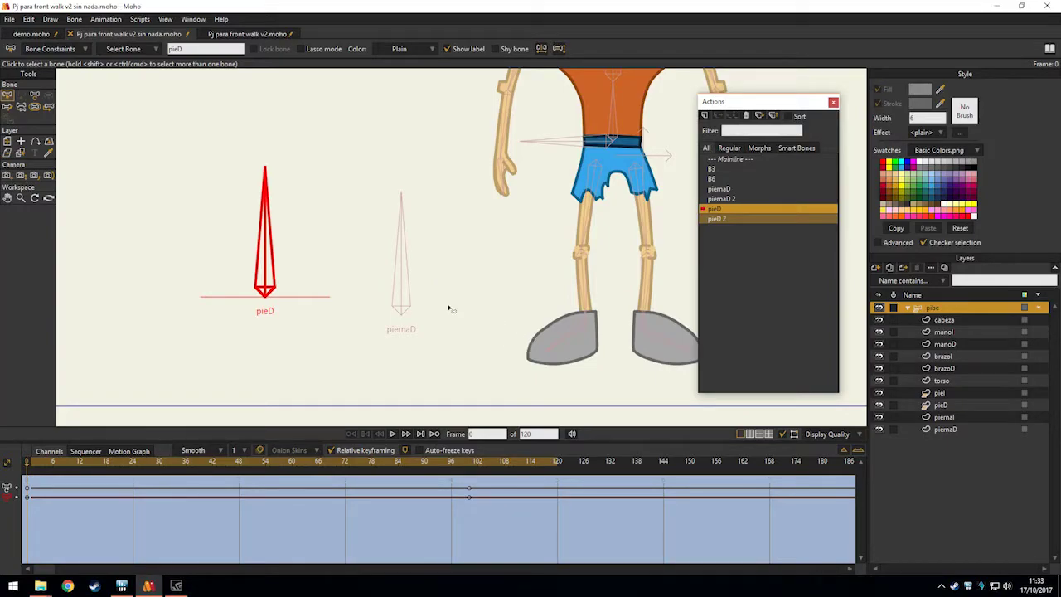
drag(576, 338, 559, 325)
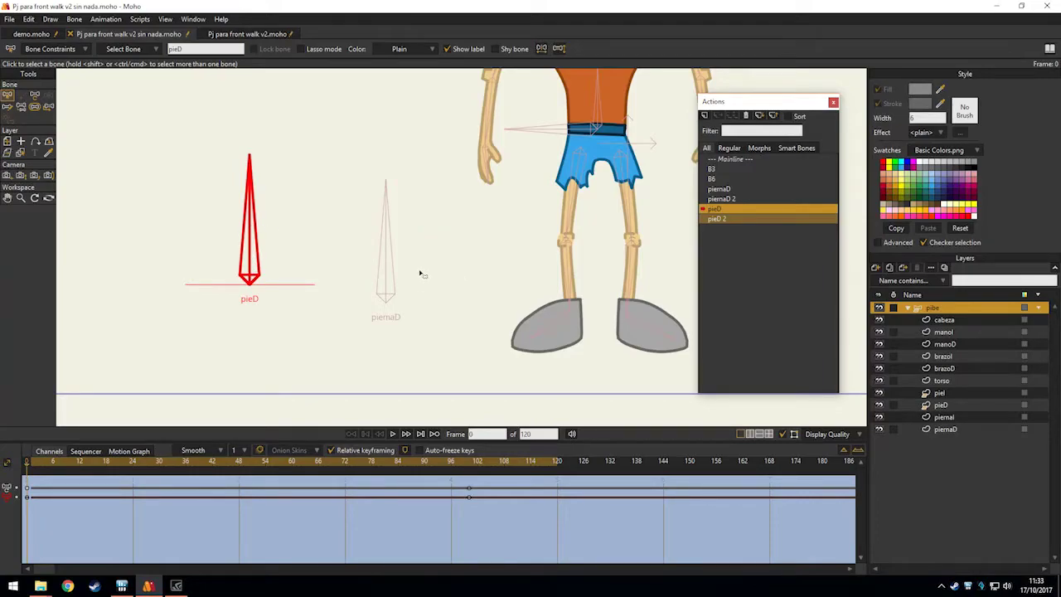
drag(56, 461, 137, 462)
key(shift+Left)
Open the pieD 2 action and, at frame 1, rotate the piernaD dial toward the character until it lies horizontal.
double_click(718, 219)
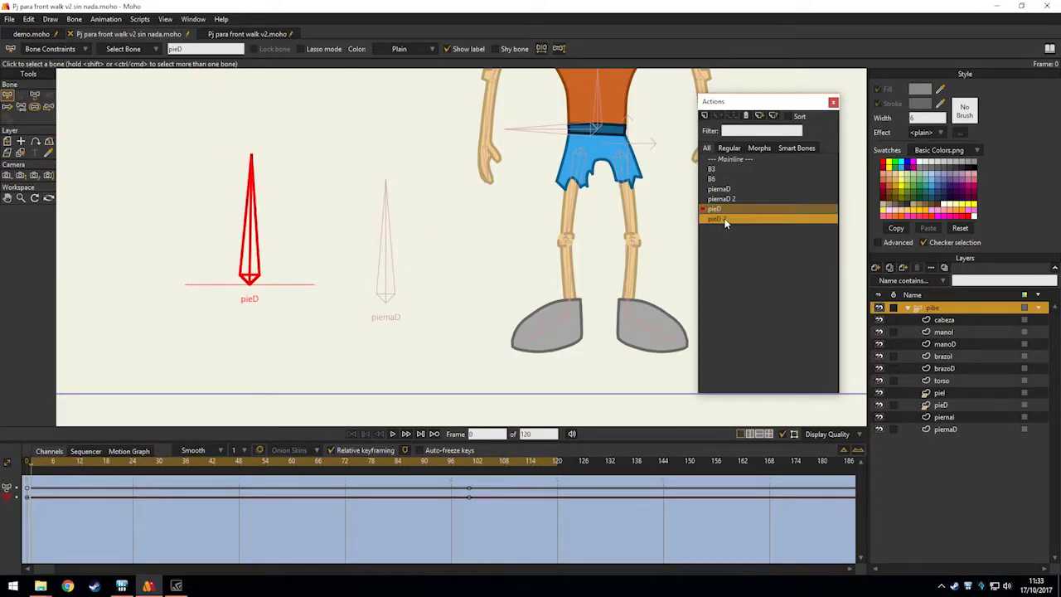
mouse_move(42, 463)
mouse_down()
mouse_move(295, 436)
mouse_move(159, 449)
mouse_move(512, 432)
mouse_move(170, 448)
mouse_move(447, 440)
mouse_move(36, 468)
mouse_up()
click(389, 275)
click(388, 262)
key(t)
scroll(389, 263, up, 4)
scroll(390, 249, down, 5)
scroll(406, 243, up, 4)
drag(362, 215, 450, 362)
scroll(461, 284, down, 2)
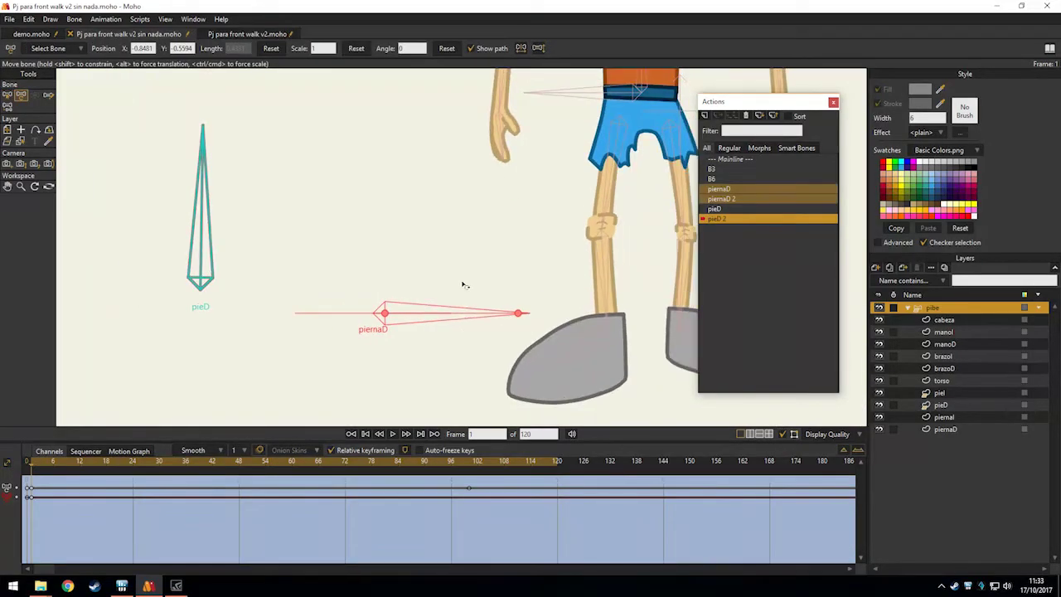
Scrub the pieD 2 action between frame 0 and the following frames to compare the leg and foot sizes.
click(27, 464)
click(31, 464)
drag(34, 462, 133, 486)
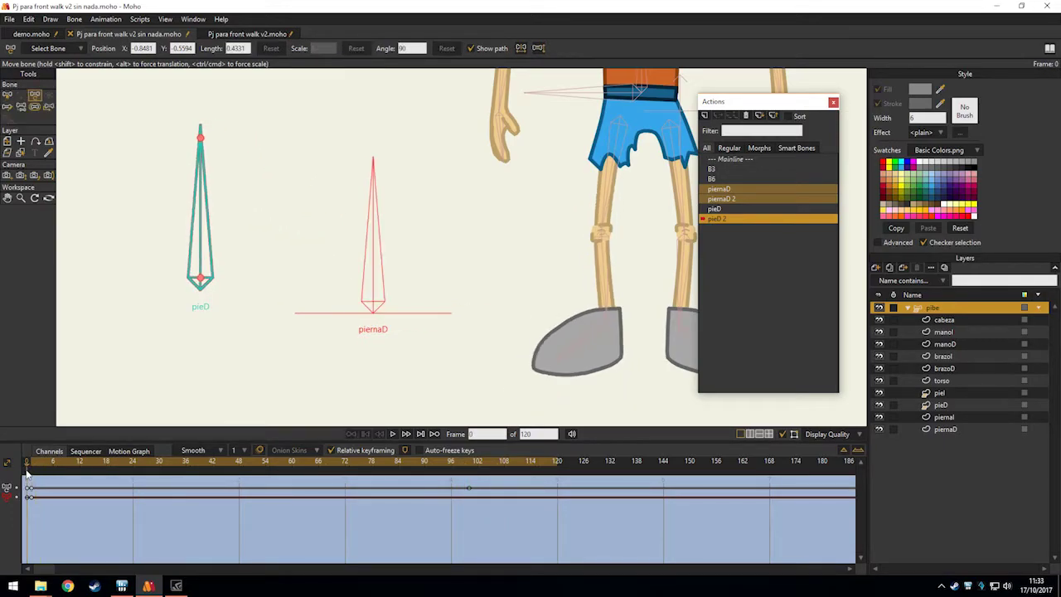
drag(445, 453, 2, 471)
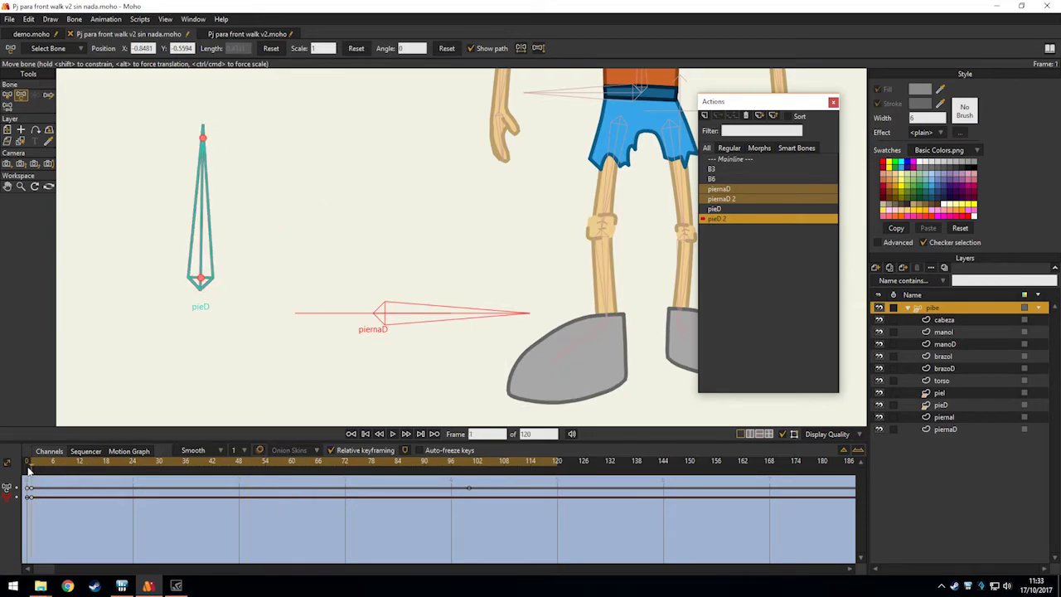
click(410, 335)
click(586, 389)
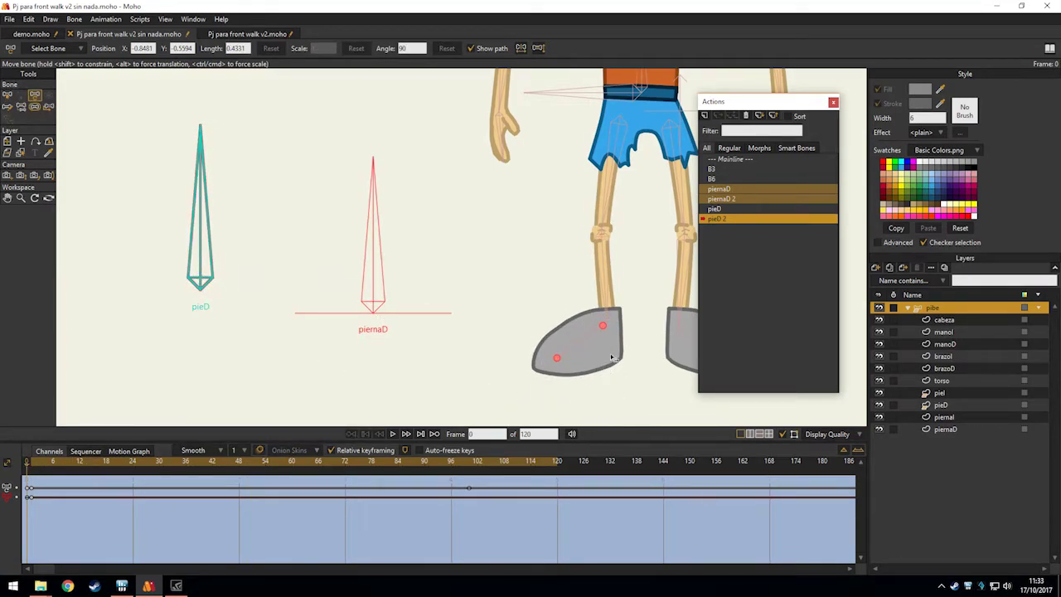
Switch to the finished "Pj para front walk v2.moho" document and go to frame 1 to view its leg dials.
drag(520, 305, 425, 300)
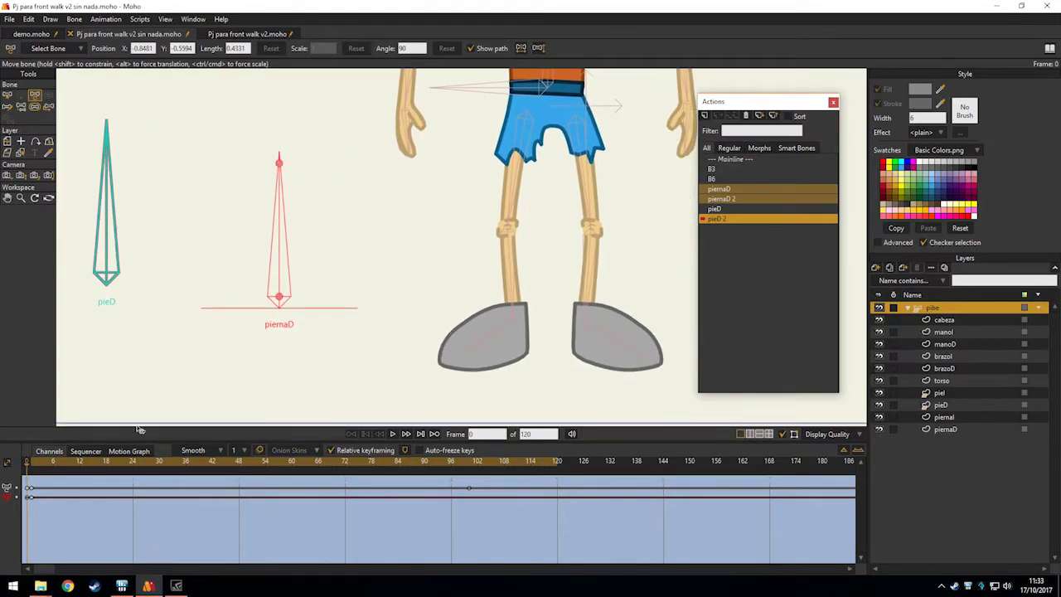
drag(31, 464, 31, 438)
click(480, 358)
click(256, 34)
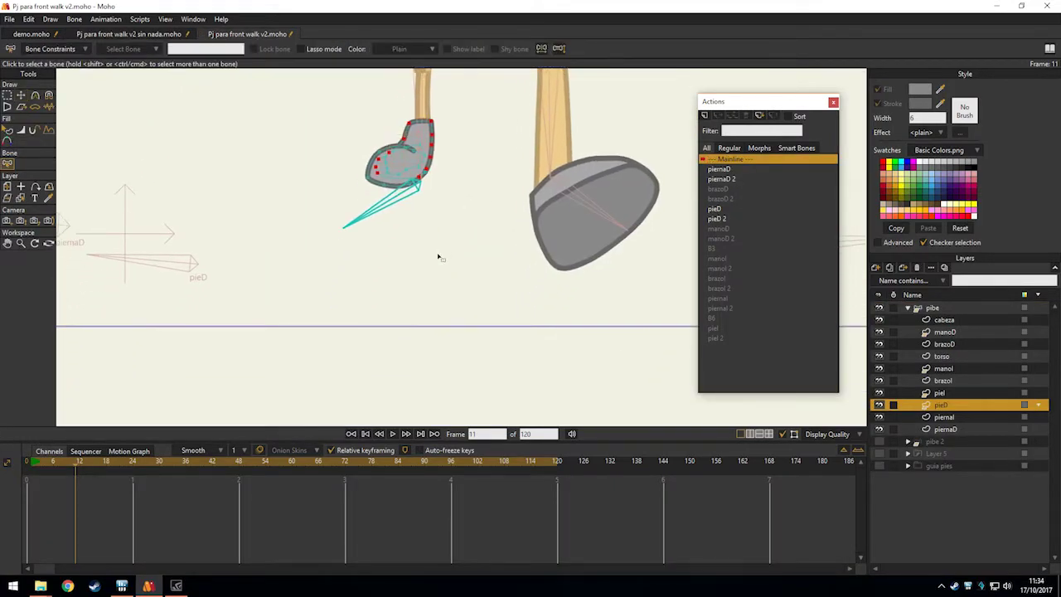
click(39, 462)
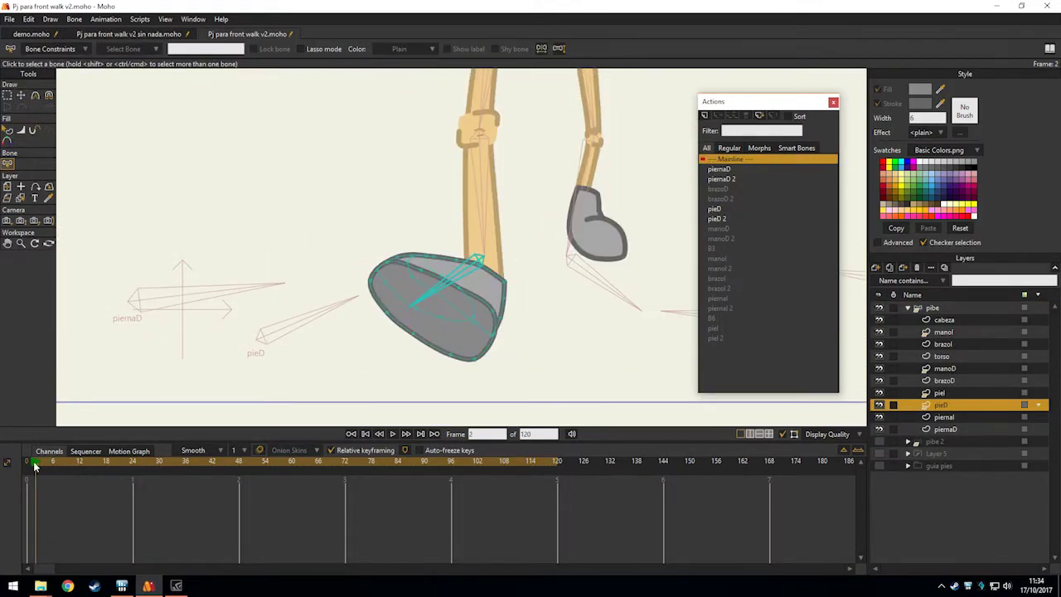
key(Left)
scroll(402, 292, down, 5)
drag(392, 268, 427, 267)
key(t)
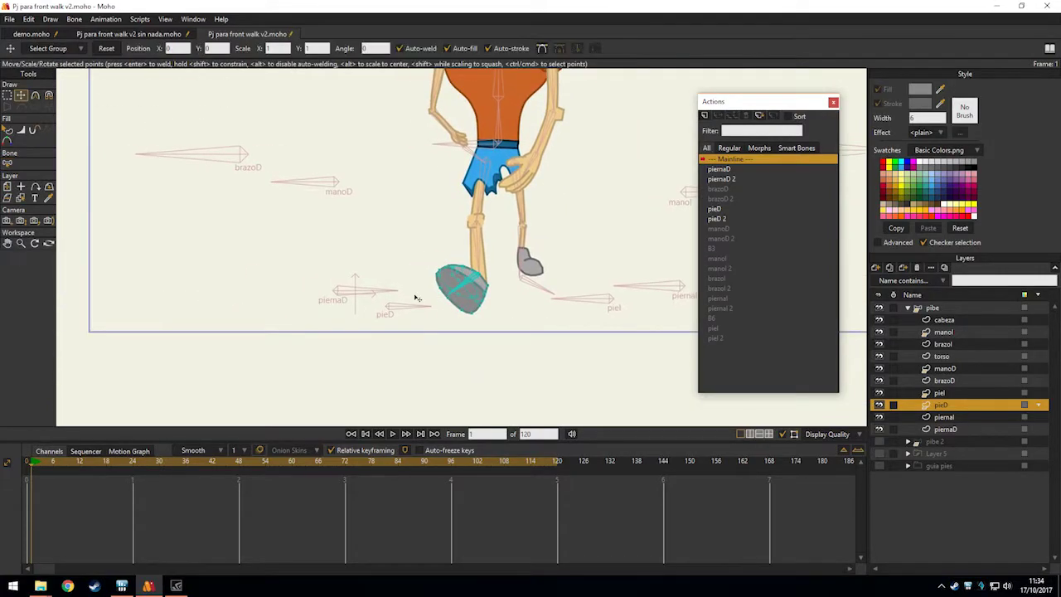
scroll(415, 299, up, 3)
On the pibe layer at frame 1, rotate the pieD and piernaD dials upright to 90 degrees to check the neutral leg and foot.
click(945, 307)
click(405, 308)
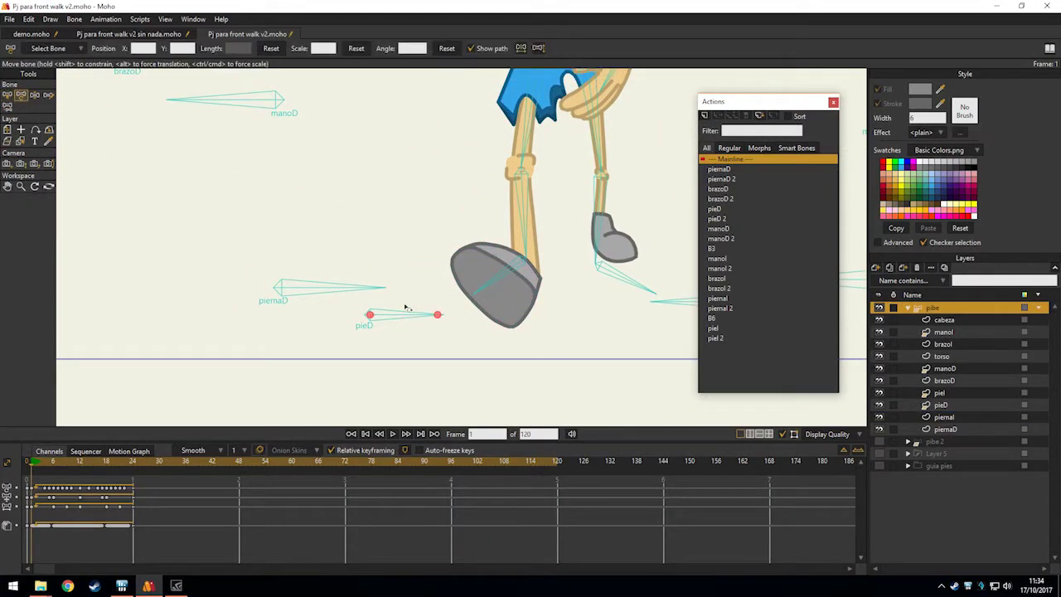
scroll(391, 312, up, 2)
drag(388, 315, 368, 343)
drag(301, 305, 225, 204)
click(406, 347)
drag(406, 347, 332, 238)
scroll(391, 345, down, 6)
drag(388, 301, 492, 266)
scroll(496, 245, up, 3)
scroll(455, 250, up, 3)
scroll(352, 304, down, 2)
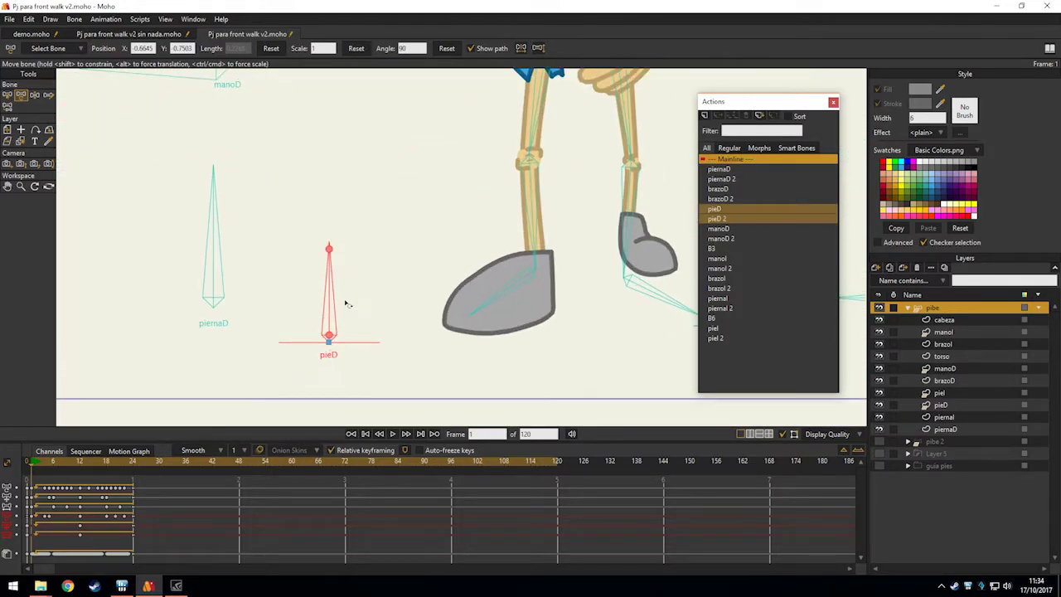
Test piernaD by rotating it to 0 degrees and back upright, and swing pieD to about 2 degrees to preview the raised foot.
drag(213, 219, 287, 382)
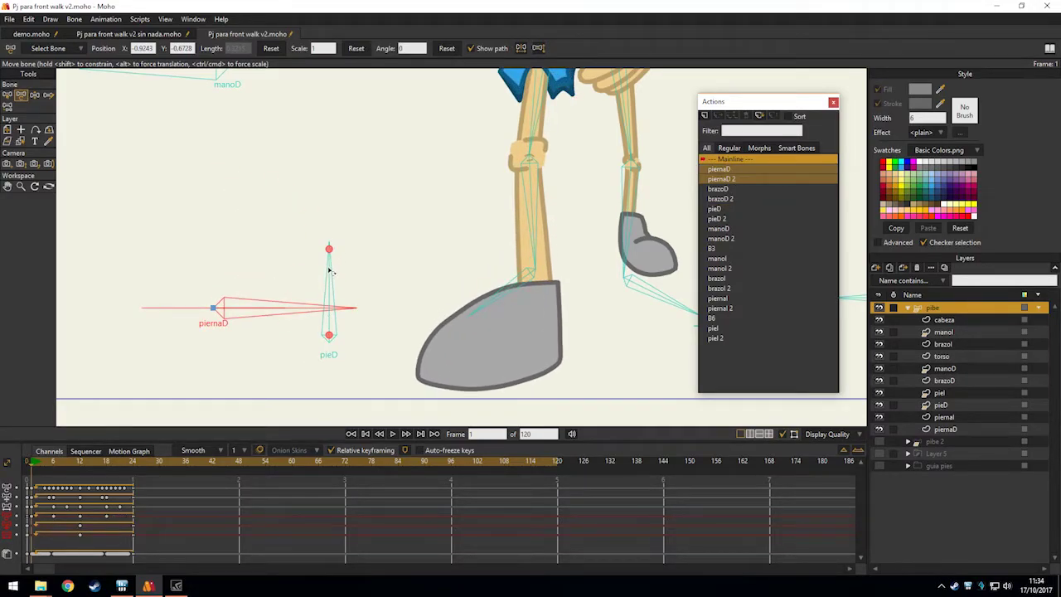
drag(319, 242, 332, 273)
drag(284, 316, 217, 247)
drag(337, 273, 427, 339)
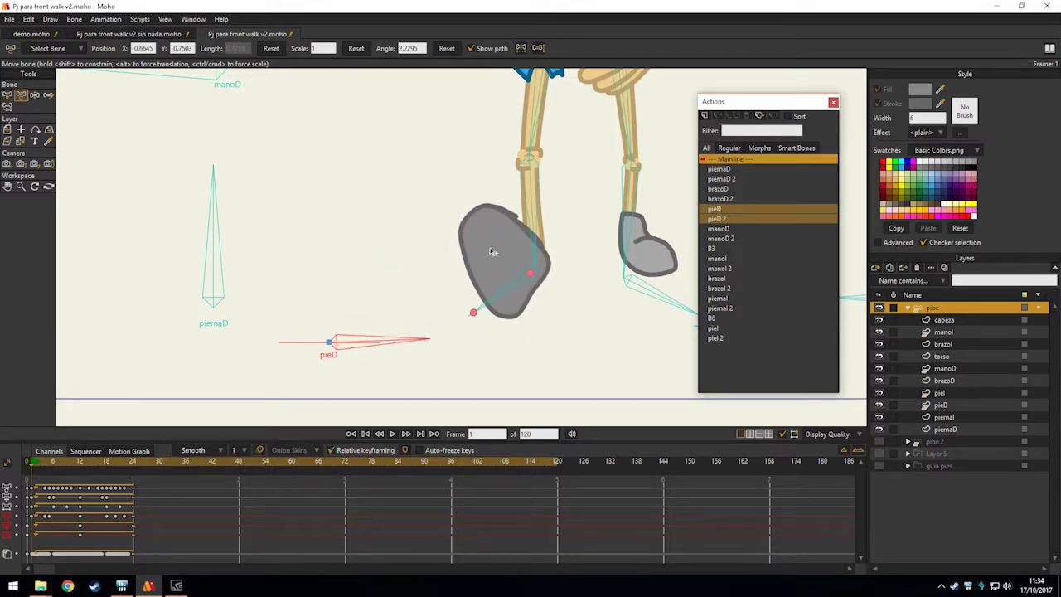
With pieD lowered, swing piernaD to 0 degrees and back upright, and set pieD to 45 degrees to preview the combined deformation.
drag(417, 346, 392, 387)
mouse_move(272, 269)
mouse_down()
mouse_move(234, 230)
mouse_move(289, 375)
mouse_move(229, 230)
mouse_move(293, 332)
mouse_move(268, 282)
mouse_move(261, 199)
mouse_move(271, 251)
mouse_up()
click(370, 353)
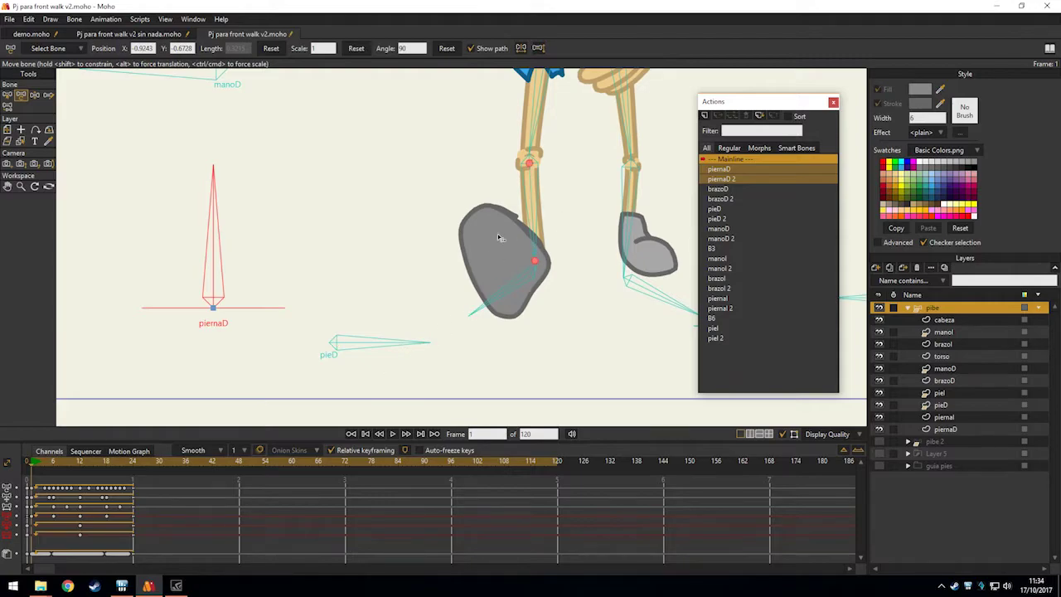
drag(214, 231, 319, 364)
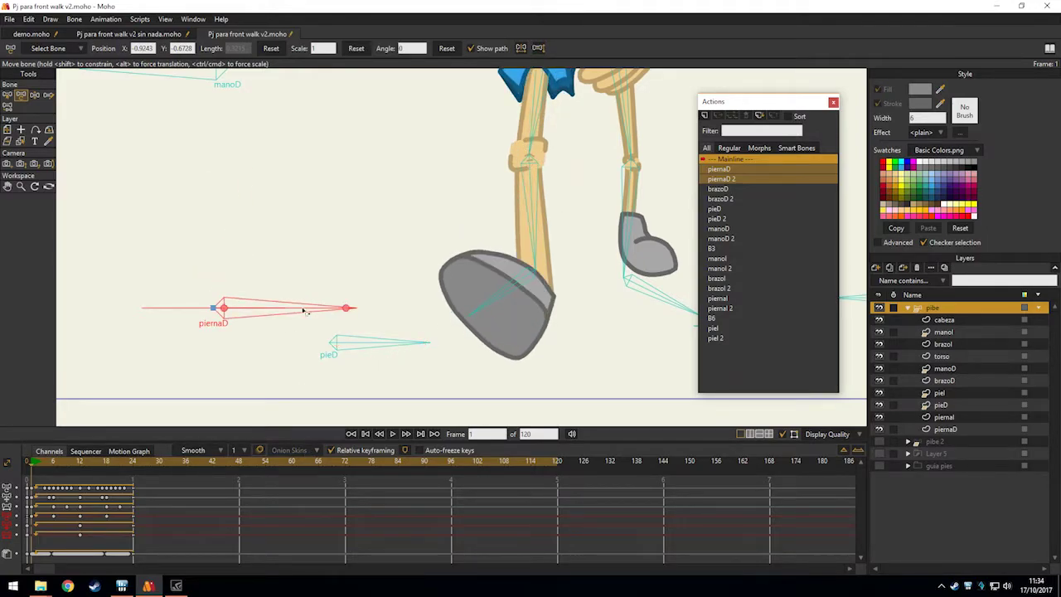
drag(303, 309, 213, 183)
drag(385, 343, 363, 272)
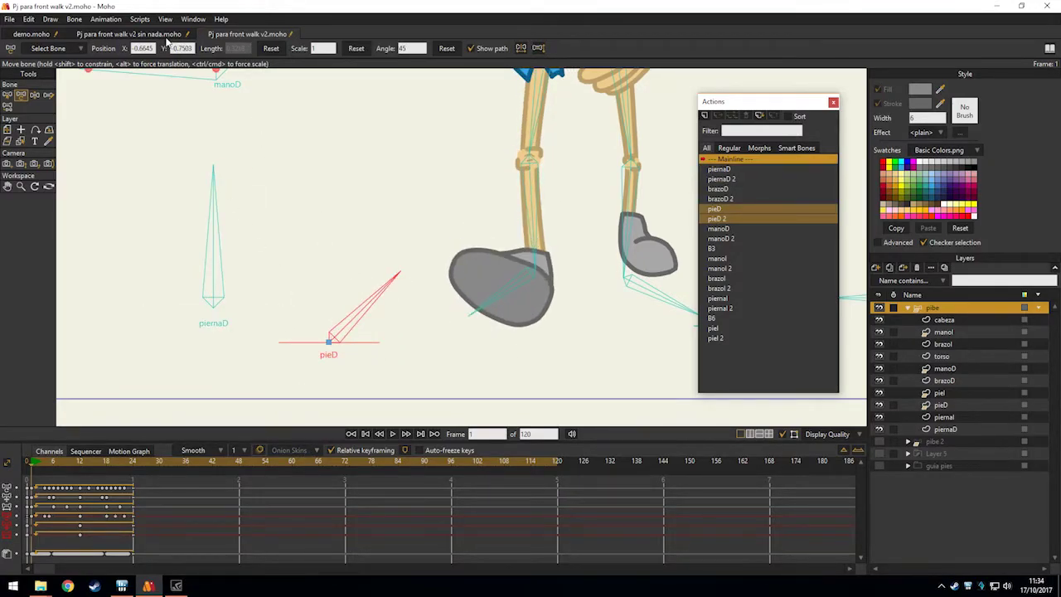
Return to the "Pj para front walk v2 sin nada" document and compare frames 0 and 1 of the pieD 2 action.
click(167, 38)
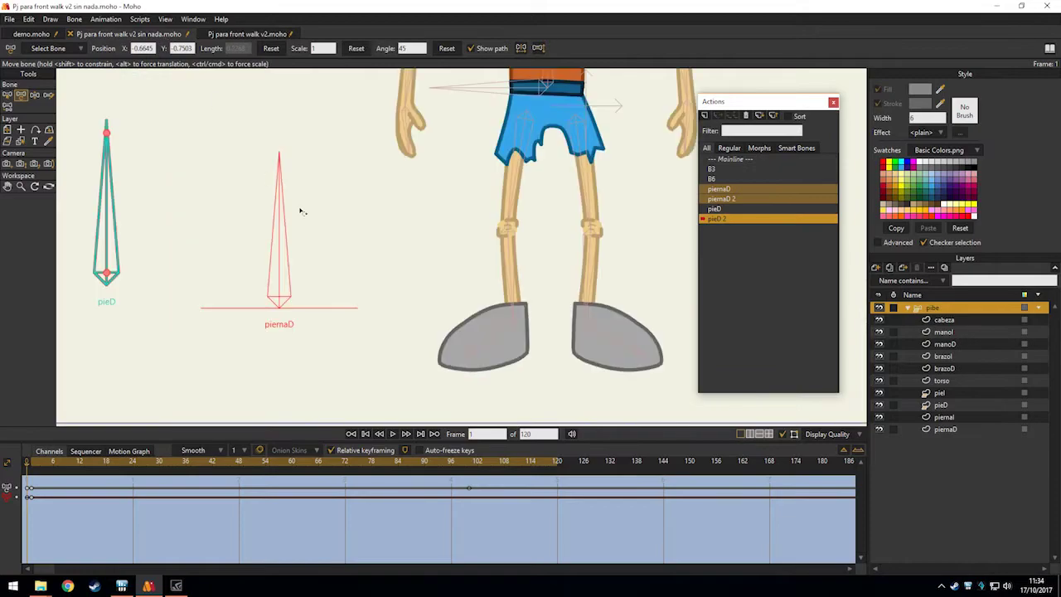
click(31, 469)
drag(319, 258, 343, 300)
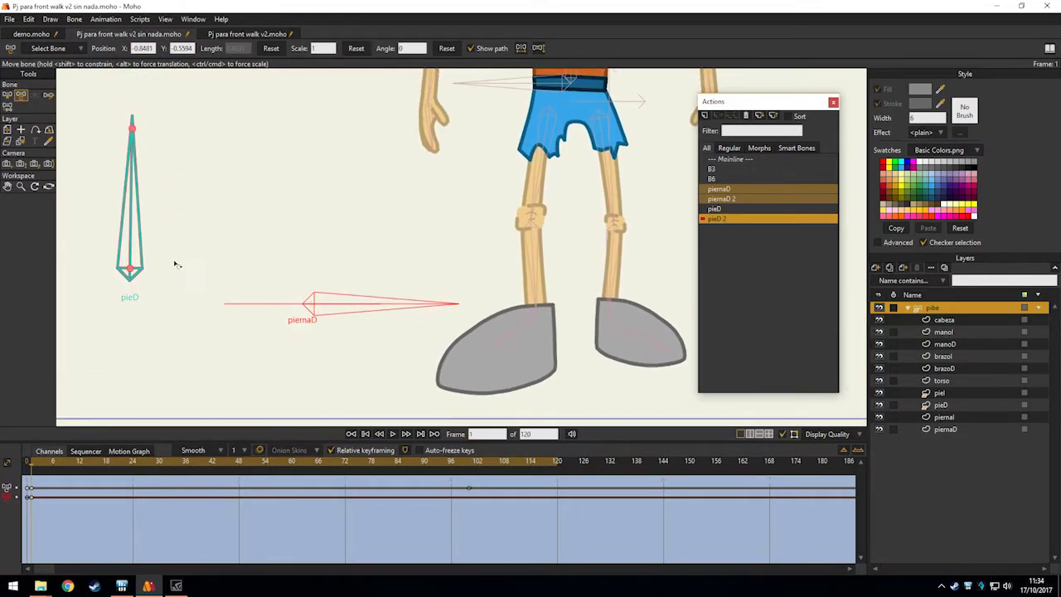
drag(261, 467, 26, 469)
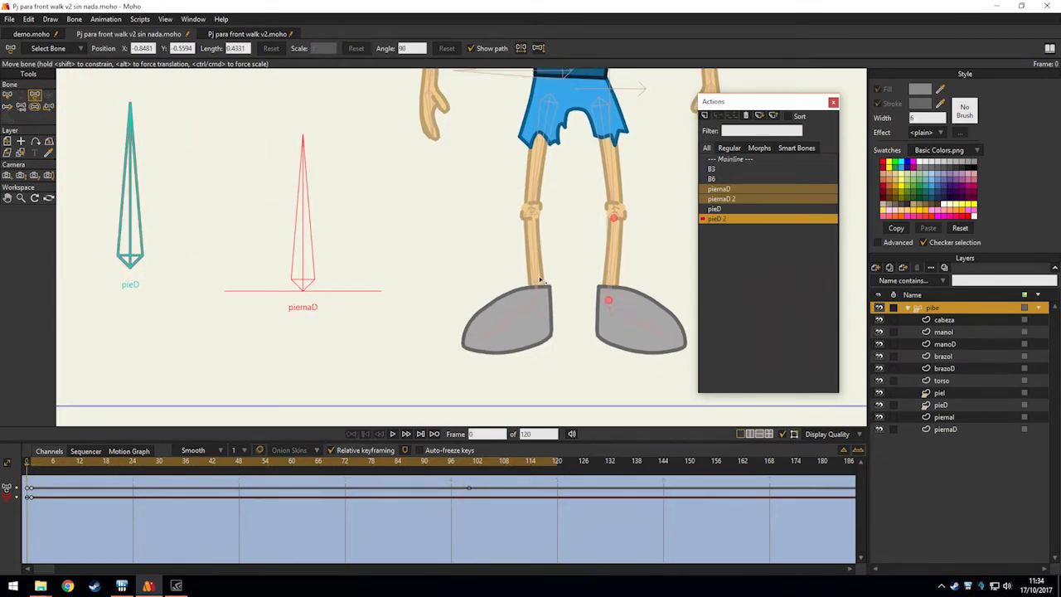
drag(559, 282, 545, 309)
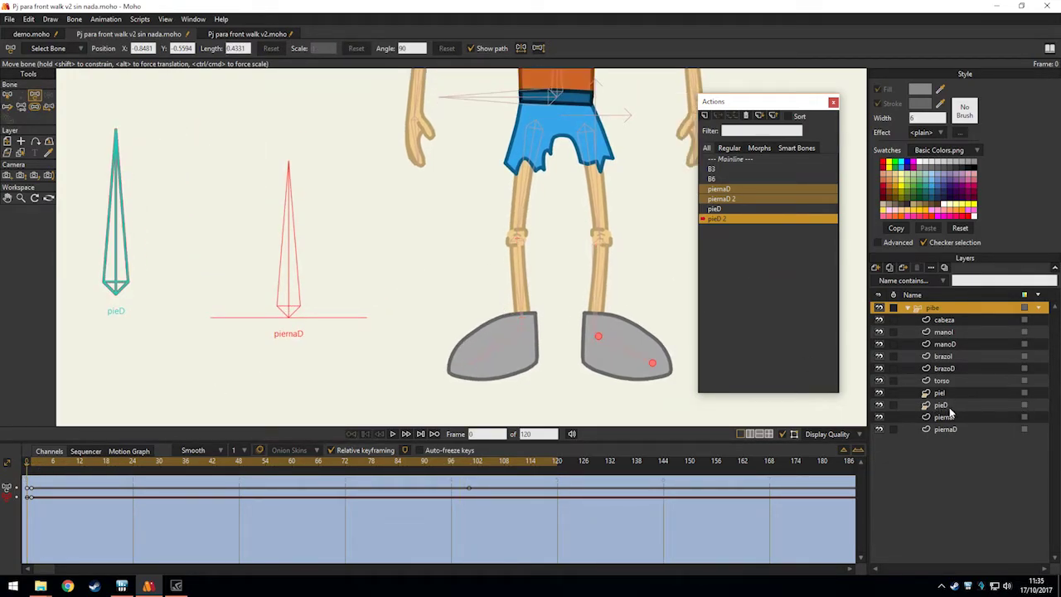
At frame 100 of the pieD 2 action, move the pieD layer's bottom outline points up into the foot with Transform Points.
click(945, 405)
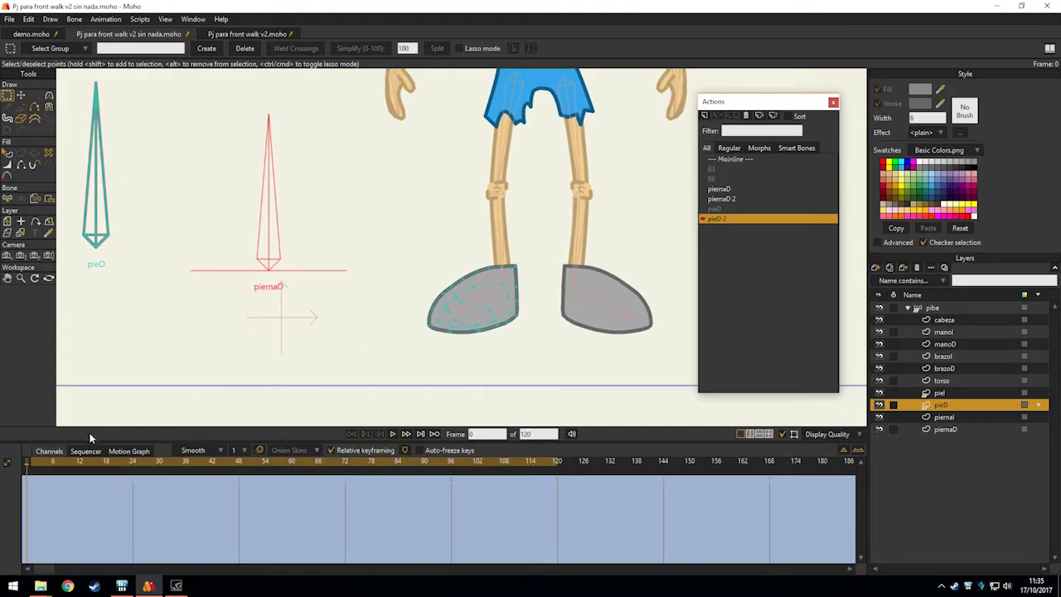
drag(52, 469, 470, 480)
scroll(451, 239, up, 5)
key(t)
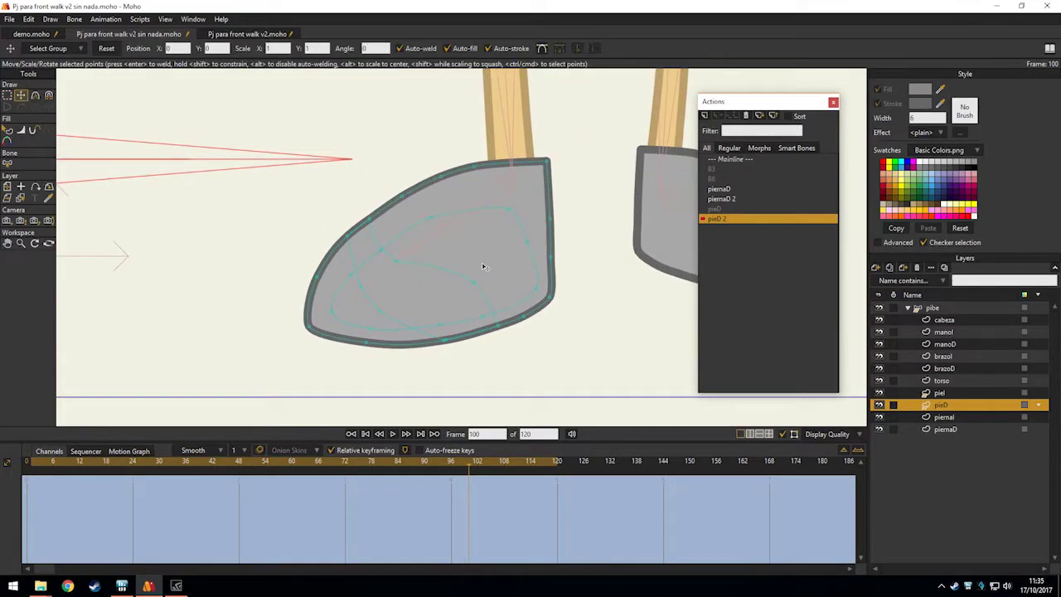
scroll(411, 343, up, 2)
scroll(411, 343, down, 3)
scroll(467, 268, up, 3)
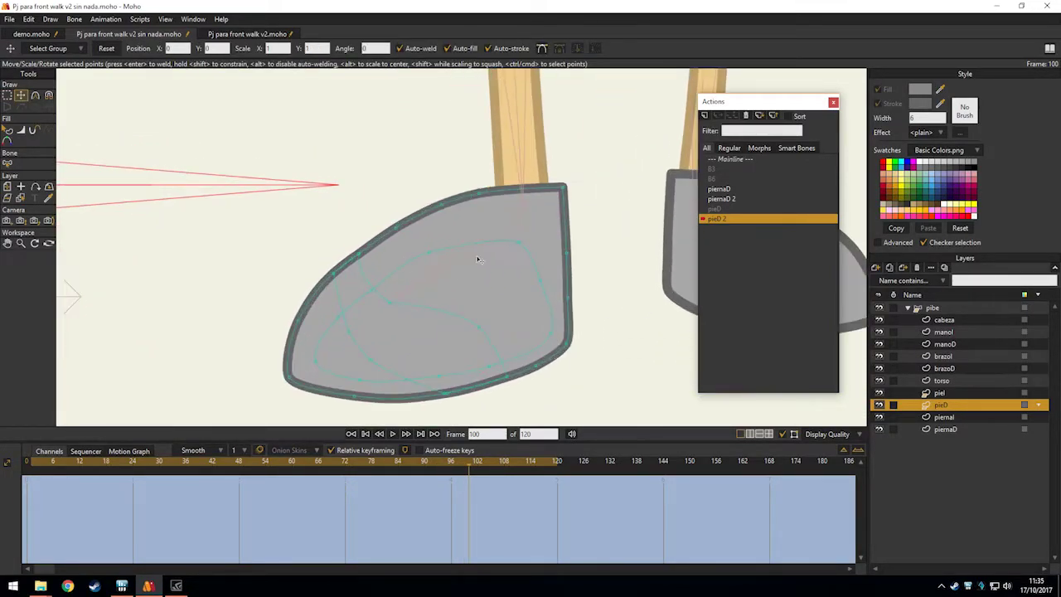
drag(539, 399, 518, 281)
drag(442, 387, 434, 256)
drag(518, 284, 511, 315)
scroll(518, 274, up, 2)
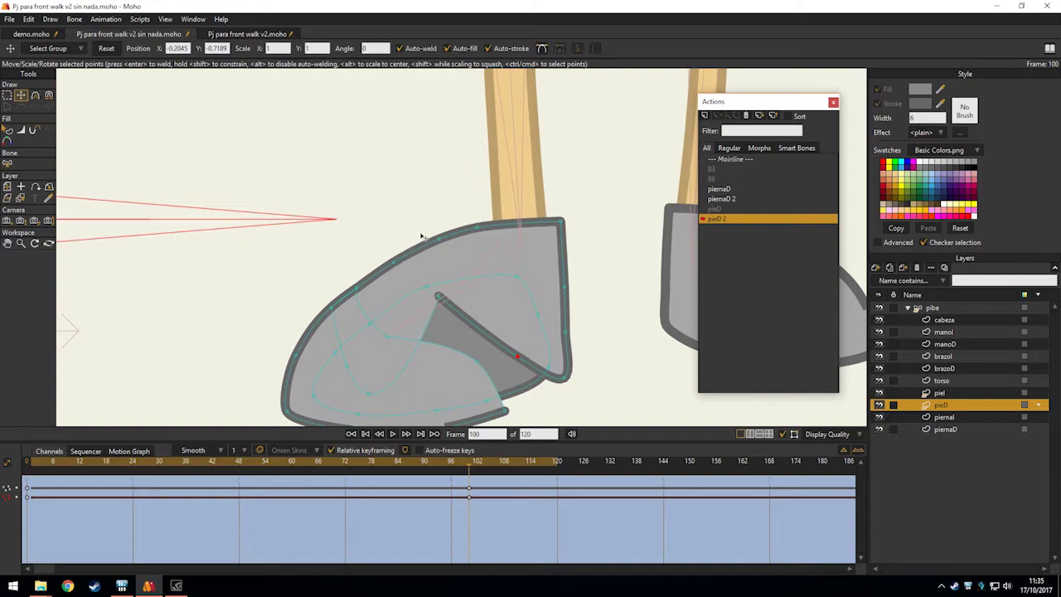
Move the toe's upper and front outline points up so the toe of the upper shoe shape lifts away from the sole.
drag(438, 239, 438, 224)
drag(392, 263, 347, 202)
drag(346, 368, 350, 262)
drag(370, 394, 351, 229)
drag(397, 213, 403, 223)
drag(438, 225, 444, 259)
drag(296, 355, 309, 309)
drag(295, 377, 352, 245)
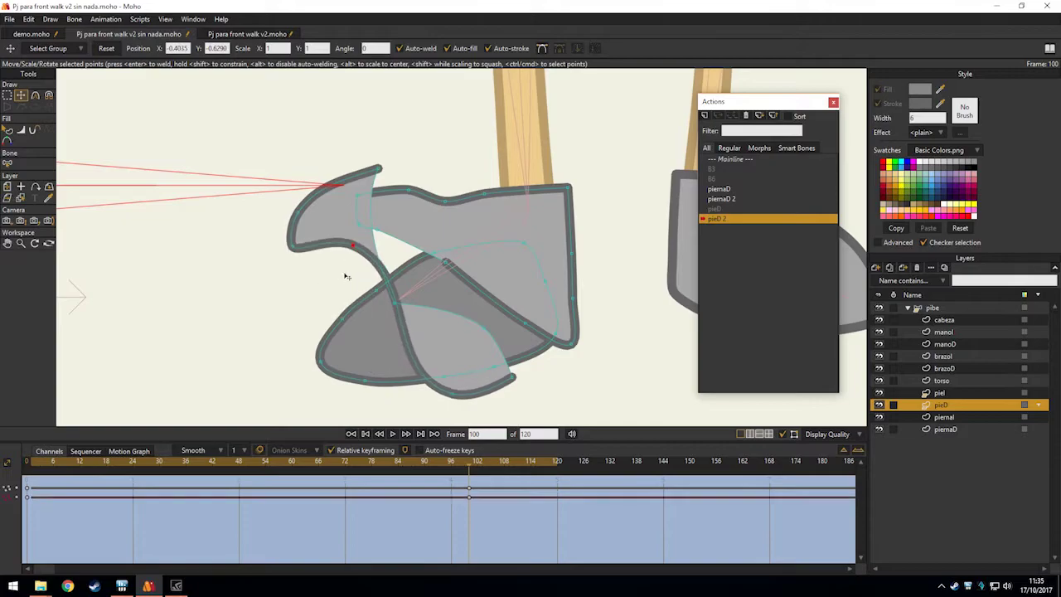
Raise the remaining lower-edge points of the upper shoe shape so they form the diagonal border above the sole.
drag(394, 302, 407, 210)
drag(448, 390, 450, 224)
mouse_move(454, 335)
mouse_down()
mouse_move(468, 287)
mouse_move(302, 249)
mouse_up()
scroll(479, 281, up, 5)
scroll(490, 247, up, 3)
scroll(373, 210, down, 6)
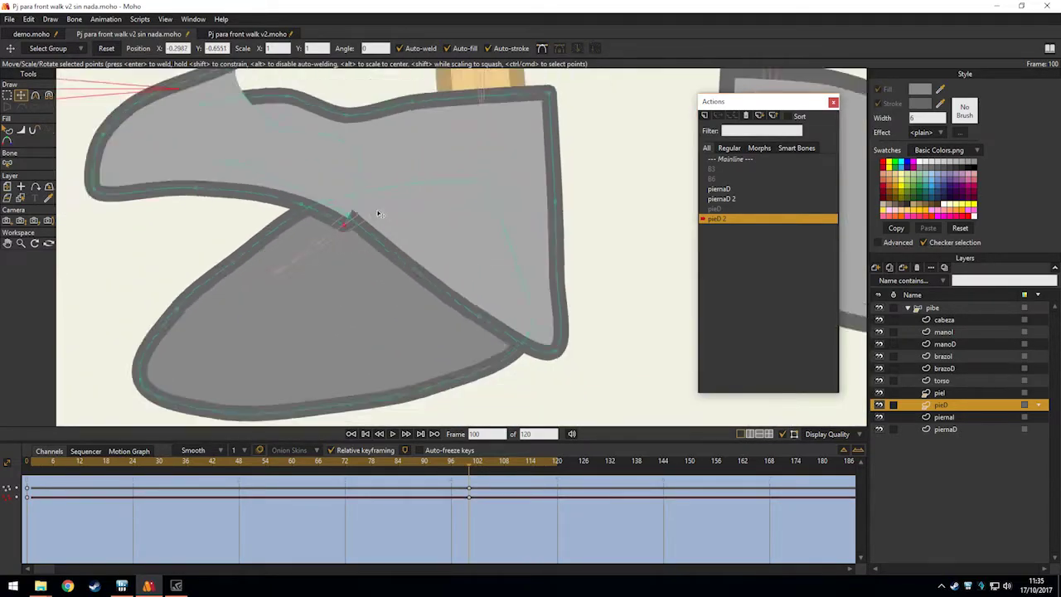
scroll(330, 211, up, 1)
scroll(492, 242, up, 1)
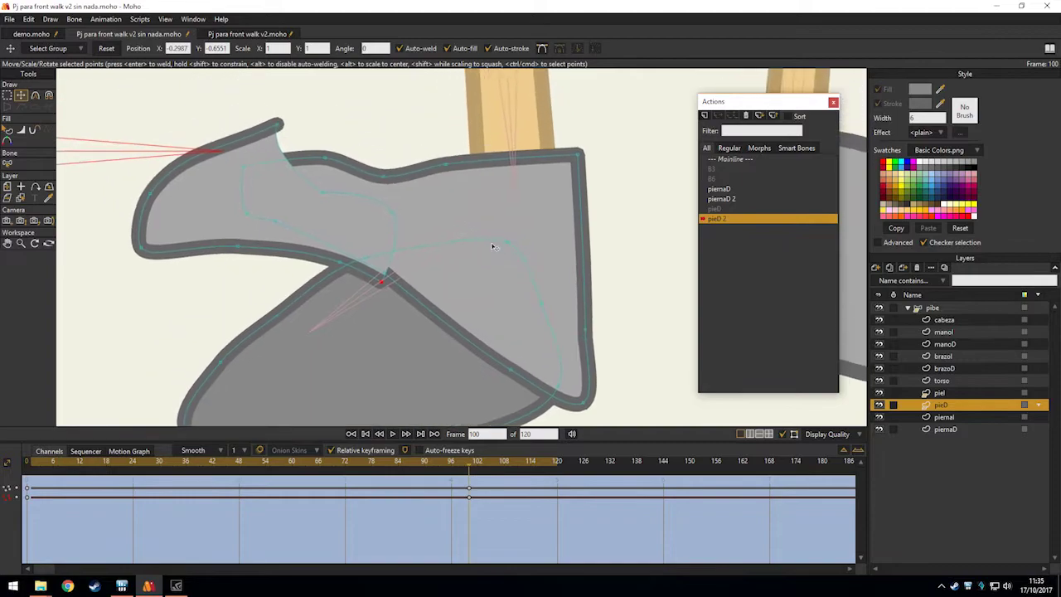
scroll(367, 284, up, 2)
scroll(379, 280, down, 3)
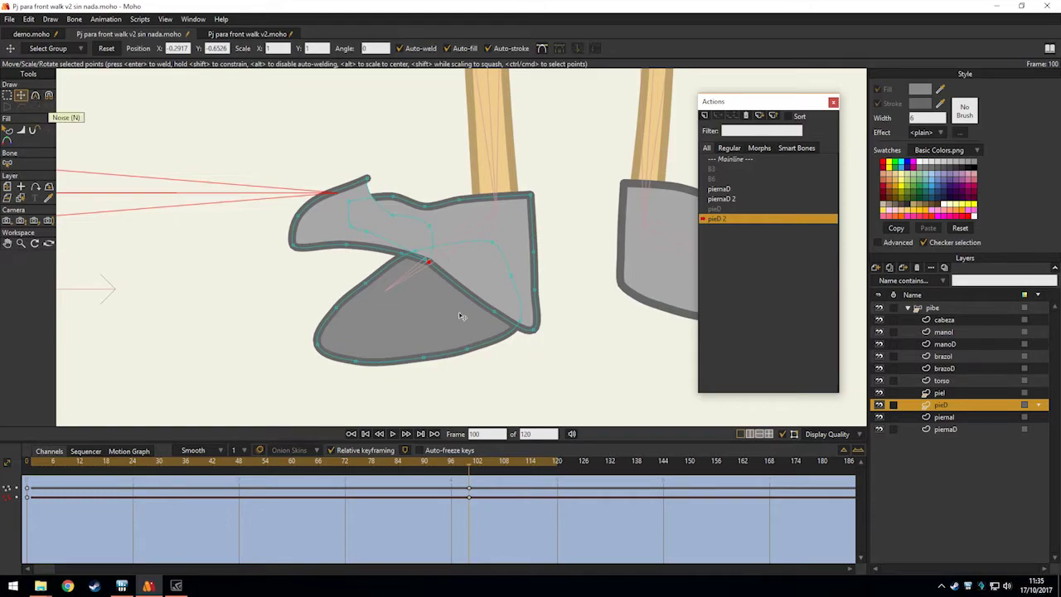
Lower the shoe's ankle corner and the points along its heel edge to shorten the back of the foot.
key(g)
scroll(391, 268, up, 2)
key(t)
scroll(280, 279, down, 3)
scroll(434, 290, up, 3)
drag(449, 278, 444, 315)
drag(522, 232, 533, 267)
drag(524, 302, 524, 315)
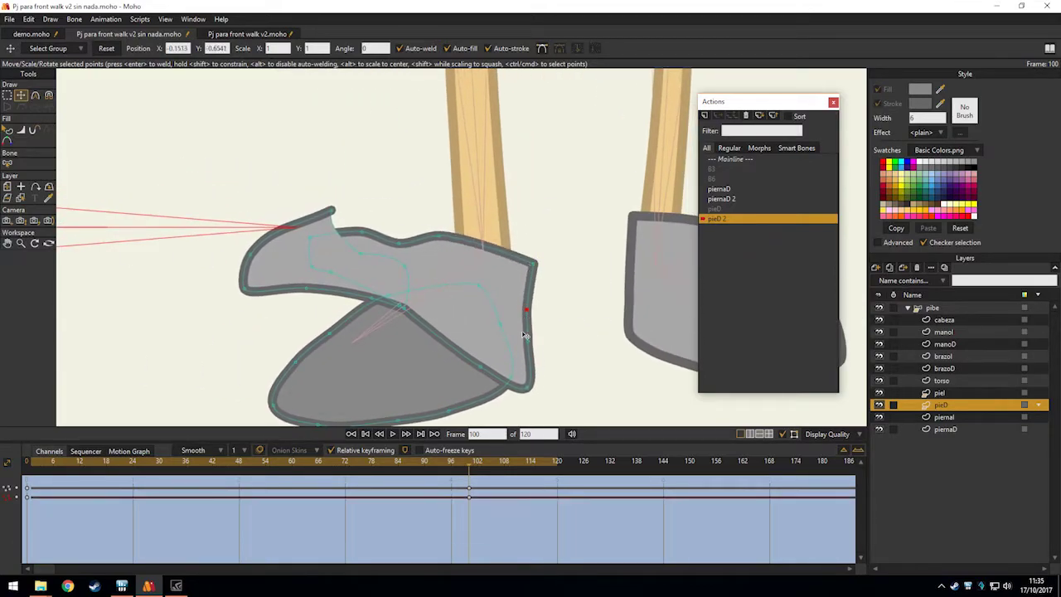
click(531, 263)
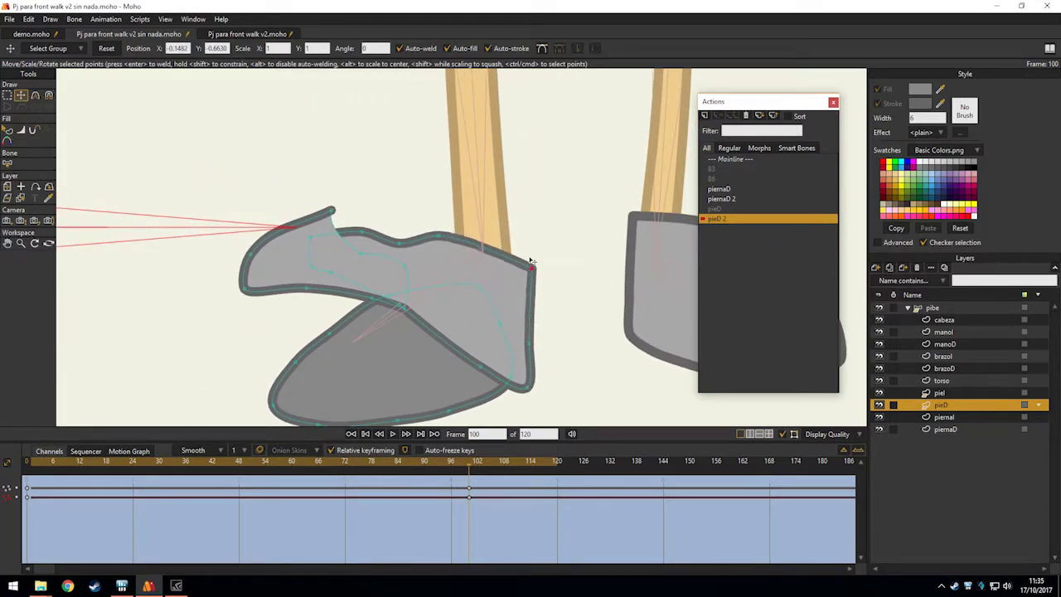
Reposition the points along the shoe's top edge into a smooth slope from the ankle corner toward the toe.
drag(411, 240, 436, 231)
scroll(323, 258, up, 3)
drag(510, 246, 516, 260)
drag(443, 234, 374, 241)
scroll(443, 239, up, 3)
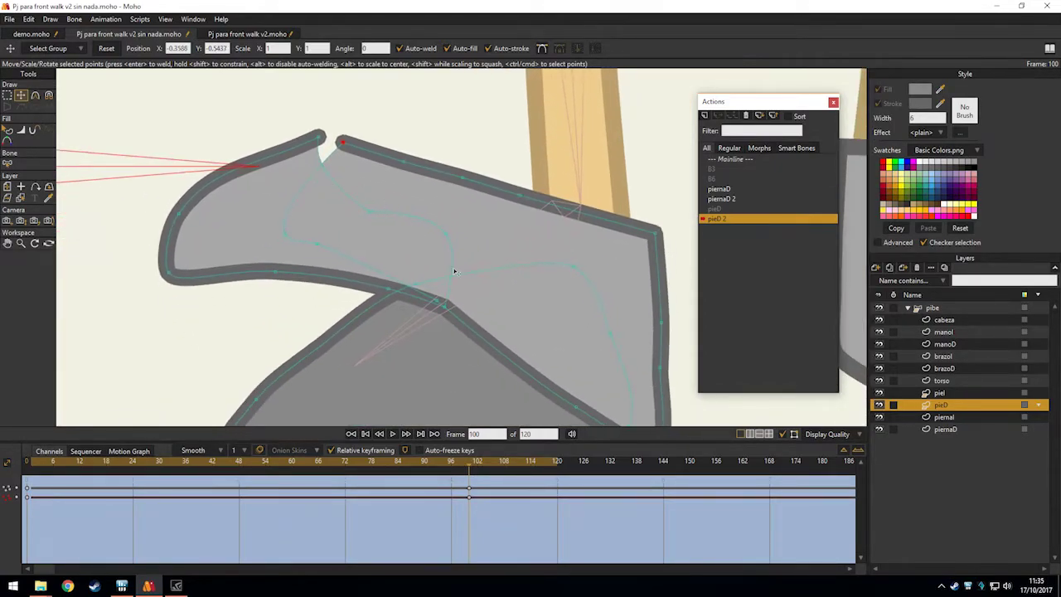
Adjust the points along the diagonal border between the upper shoe and the sole to smooth its line.
scroll(444, 241, down, 4)
drag(487, 292, 465, 271)
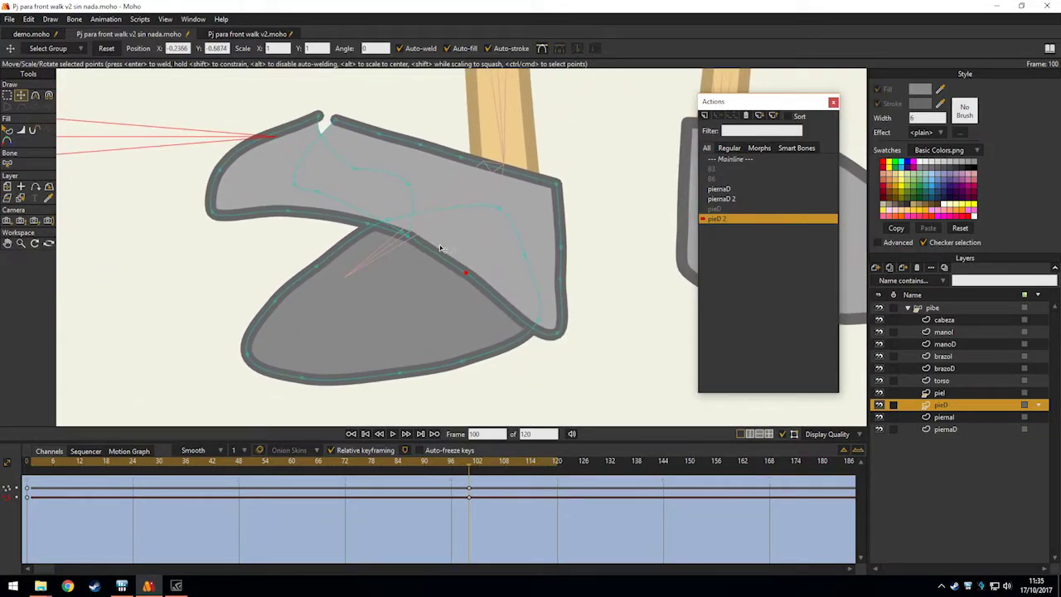
scroll(451, 273, down, 1)
scroll(452, 306, up, 2)
drag(477, 322, 427, 300)
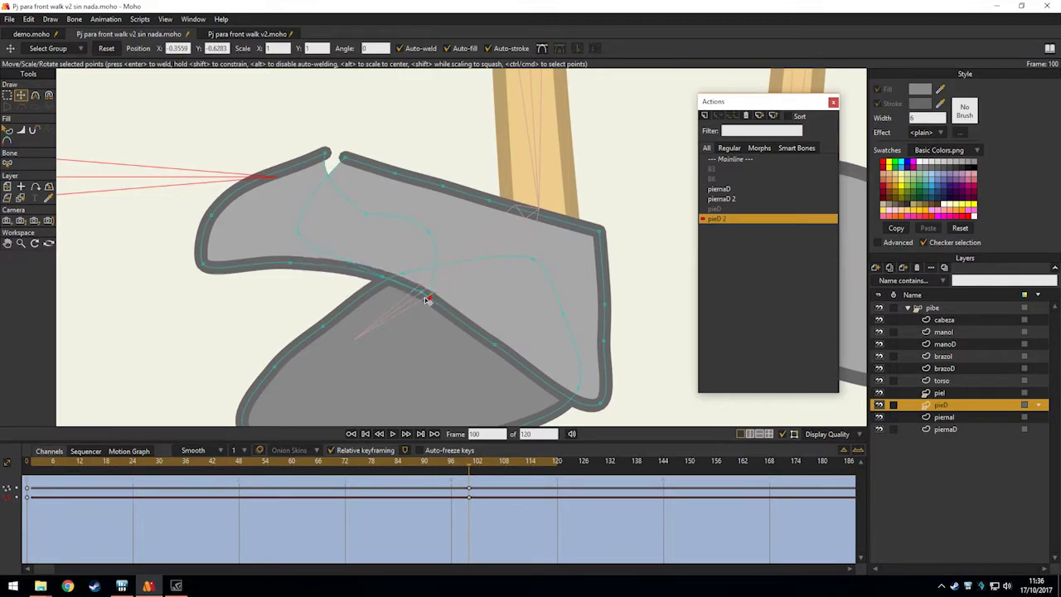
Close the gap at the toe's top and pull the toe points inward into a shorter rounded tip with a straight lower edge.
mouse_move(317, 157)
mouse_down()
mouse_move(395, 177)
mouse_move(372, 174)
mouse_up()
drag(368, 212, 374, 214)
drag(346, 156, 355, 166)
drag(213, 214, 292, 197)
drag(205, 262, 315, 172)
drag(294, 258, 286, 213)
drag(381, 272, 341, 254)
scroll(387, 261, down, 3)
scroll(393, 245, up, 1)
drag(324, 299, 348, 248)
ctrl+click(453, 311)
key(g)
click(583, 352)
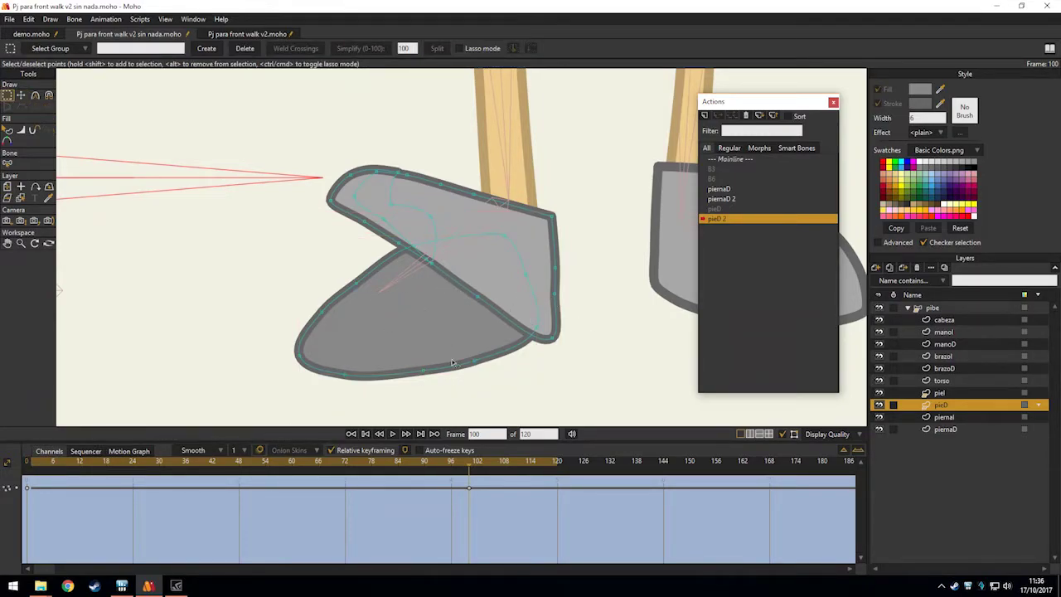
Pull the sole's front outline points up toward the toe tip and move its heel-side points down.
key(t)
drag(322, 313, 345, 216)
drag(356, 284, 376, 229)
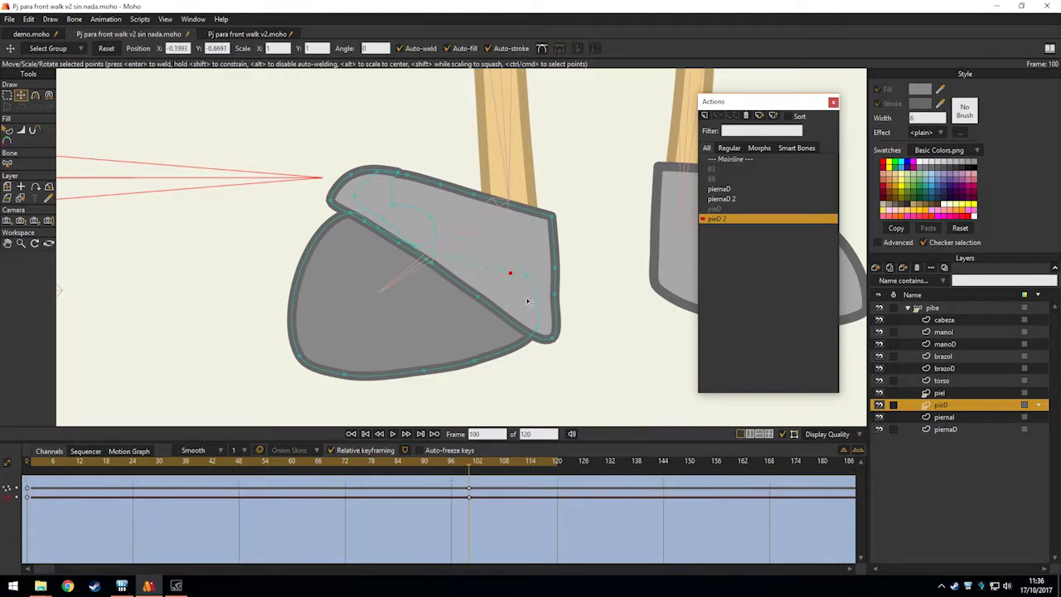
drag(537, 320, 538, 344)
drag(527, 276, 527, 297)
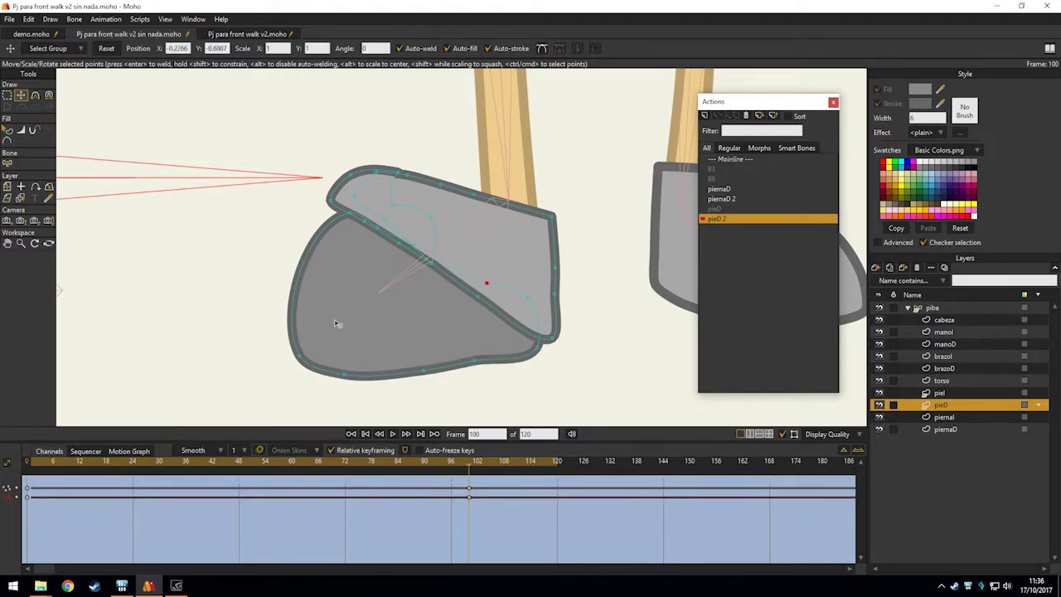
Reshape the sole's bottom outline into a diagonal curve parallel to the shoe border and align its heel end with the corner.
drag(300, 332, 338, 325)
click(536, 356)
mouse_move(531, 361)
mouse_down()
mouse_move(533, 304)
mouse_move(533, 356)
mouse_up()
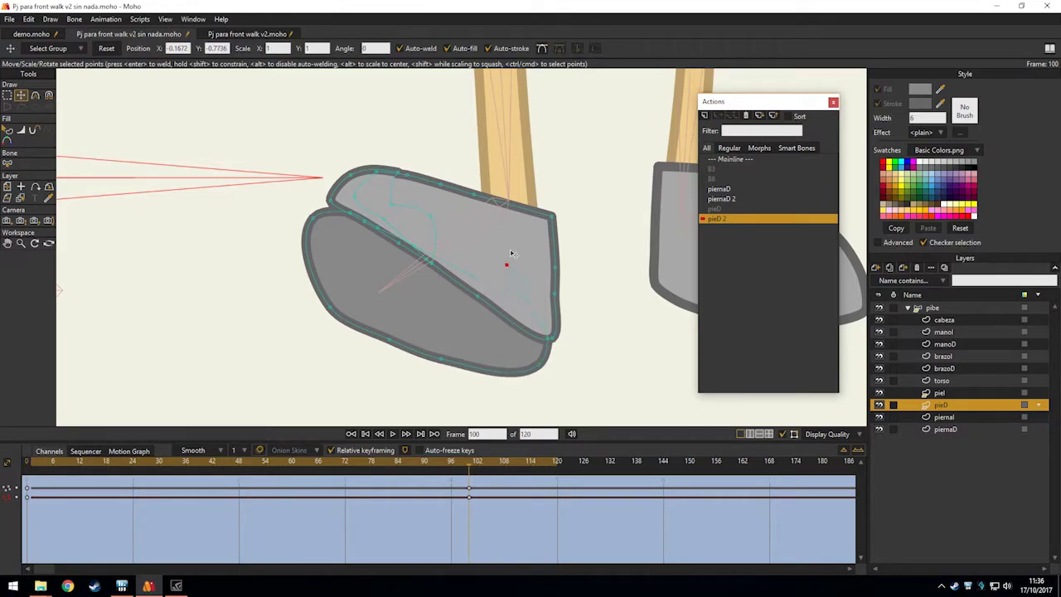
mouse_move(548, 339)
mouse_down()
mouse_move(545, 328)
mouse_move(555, 334)
mouse_up()
click(427, 219)
Tuck the sole's toe and bottom points inward so its outline meets the upper shoe's tip in a narrower curve.
drag(347, 218, 353, 197)
drag(309, 229, 327, 216)
drag(334, 321, 336, 266)
drag(377, 335, 388, 320)
mouse_move(437, 348)
mouse_down()
mouse_move(396, 309)
mouse_move(441, 342)
mouse_up()
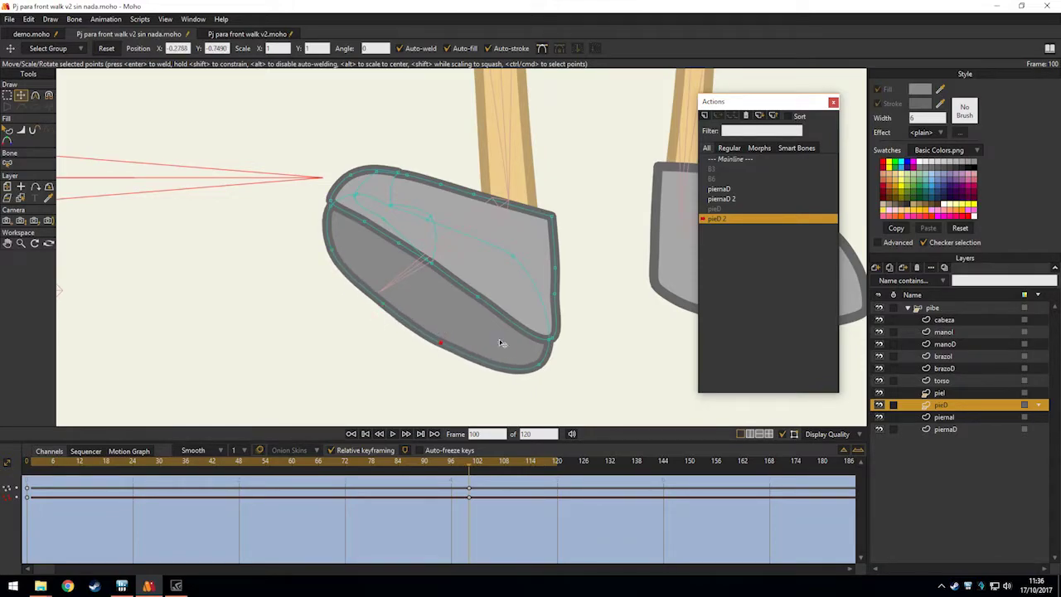
Examine the reshaped foot up close and select the sole shape to check its extent.
drag(545, 345, 447, 345)
scroll(446, 311, up, 4)
scroll(408, 194, down, 4)
drag(381, 220, 344, 295)
key(q)
click(383, 312)
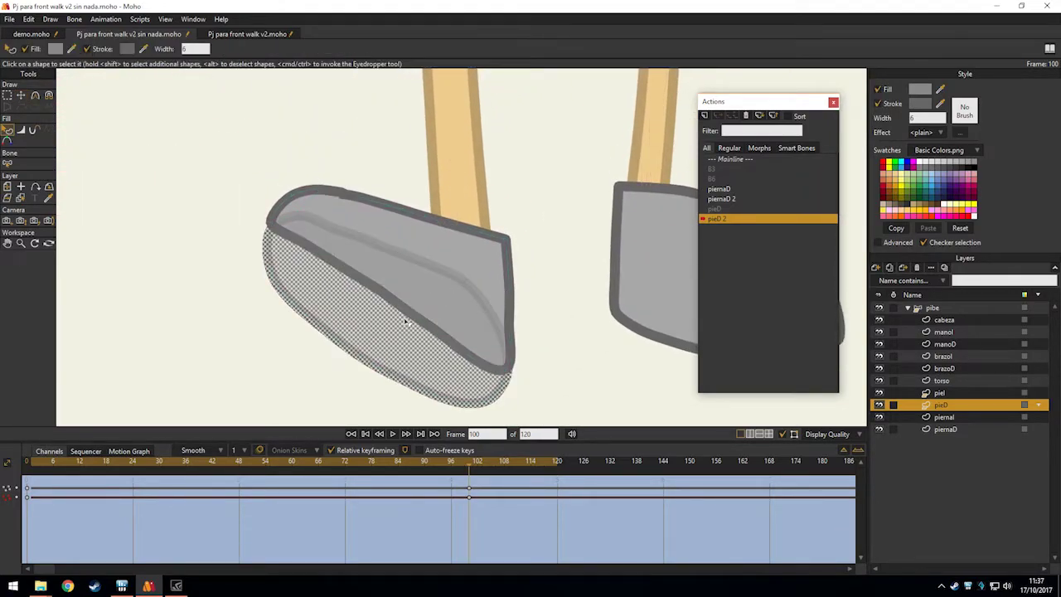
key(g)
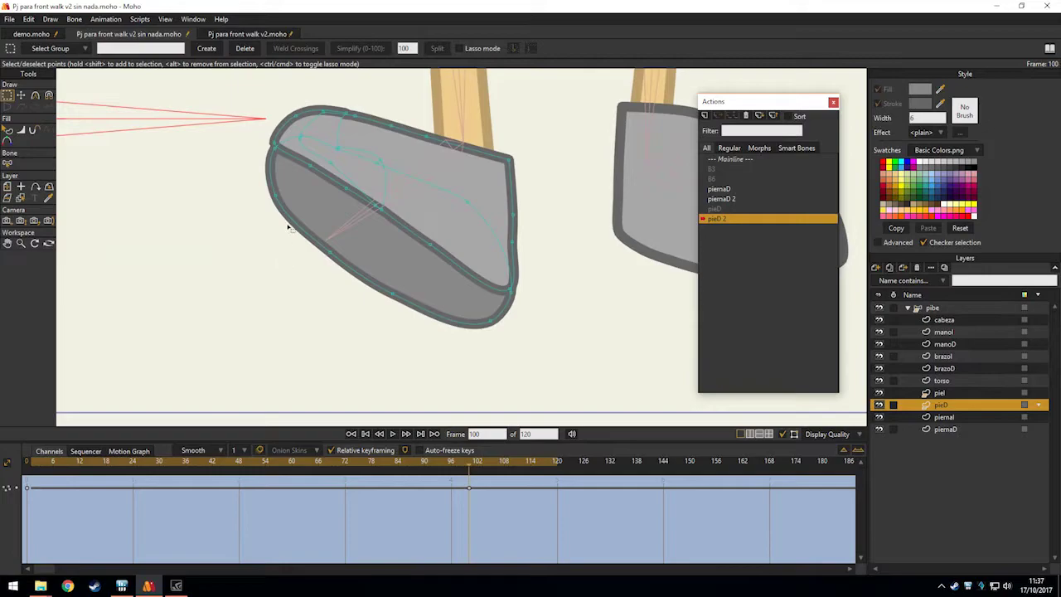
At frame 12, move the sole's toe, bottom and heel points onto the shoe's lower border.
drag(252, 239, 249, 306)
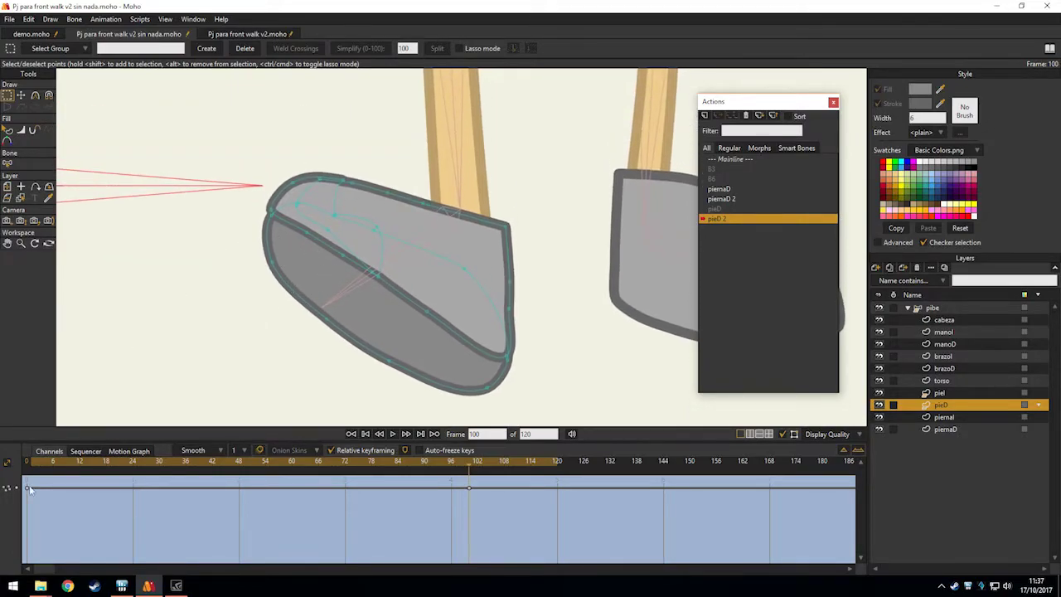
drag(31, 462, 80, 461)
scroll(383, 254, up, 2)
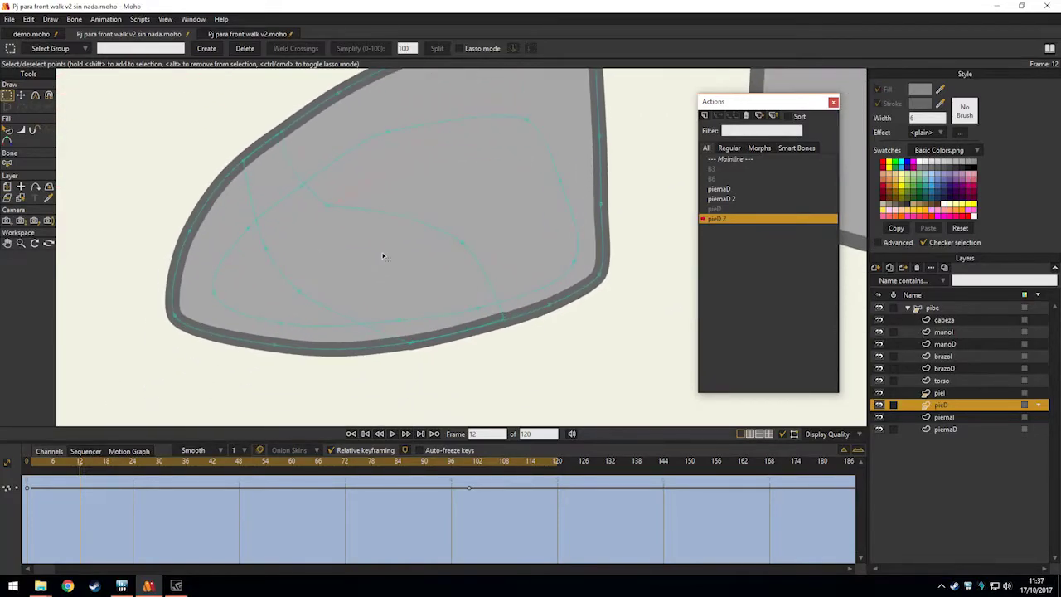
key(t)
click(213, 295)
drag(182, 318, 181, 317)
drag(294, 315, 291, 335)
drag(412, 317, 408, 327)
drag(536, 285, 572, 311)
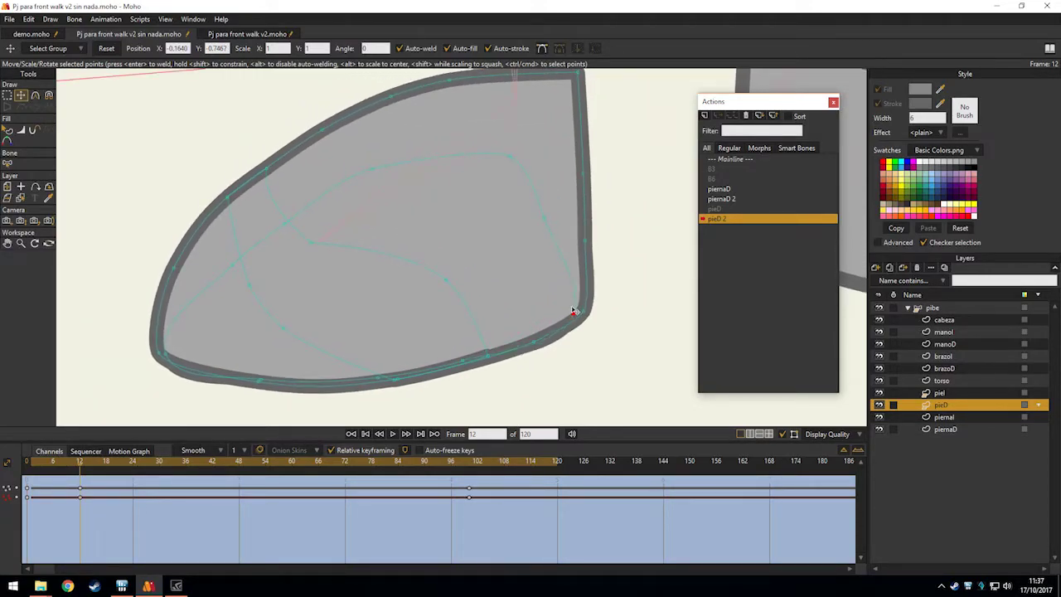
drag(528, 229, 562, 325)
Reduce the curvature of the sole's heel corner points so the outline stays within the shoe's border.
scroll(541, 304, up, 6)
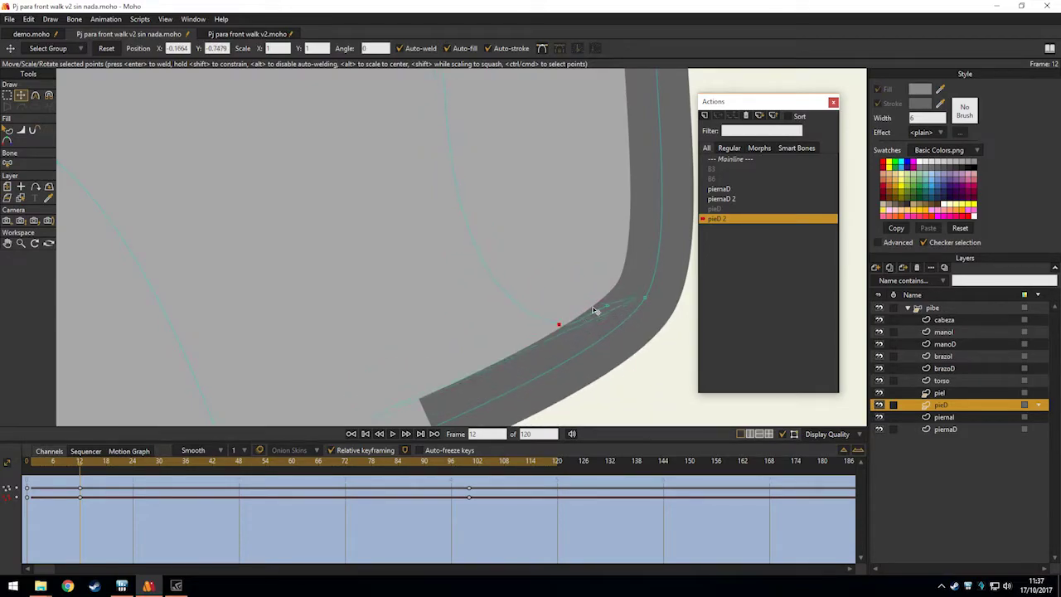
key(c)
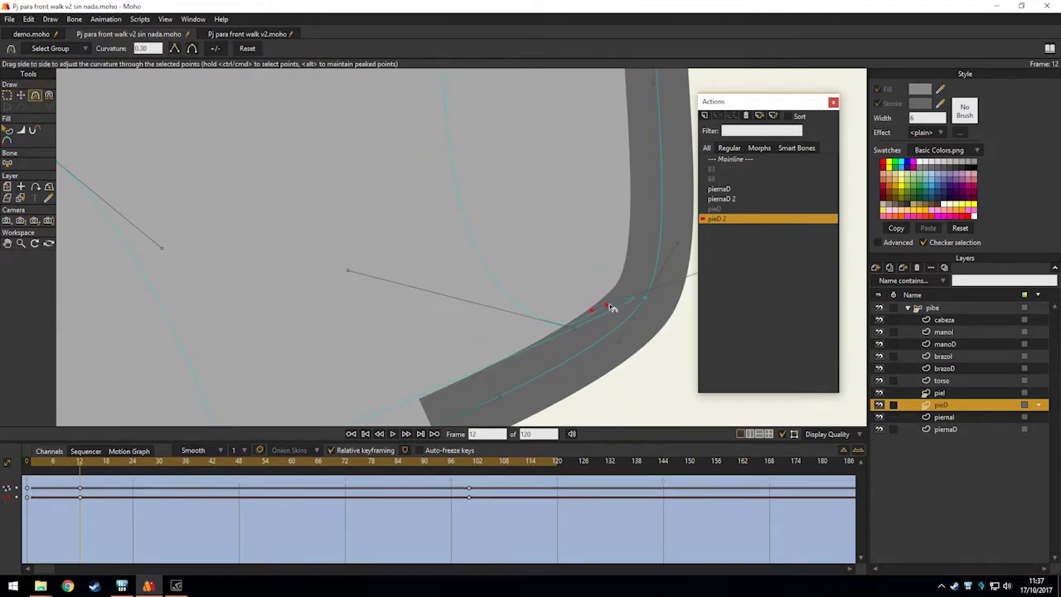
drag(611, 308, 606, 306)
drag(68, 352, 70, 352)
scroll(569, 298, up, 3)
drag(617, 318, 394, 291)
Pull the sole's remaining upper-edge points down onto the shoe's lower border at frame 12.
key(t)
mouse_move(462, 278)
mouse_down()
mouse_move(481, 293)
mouse_move(450, 296)
mouse_up()
scroll(450, 296, down, 1)
drag(537, 233, 544, 260)
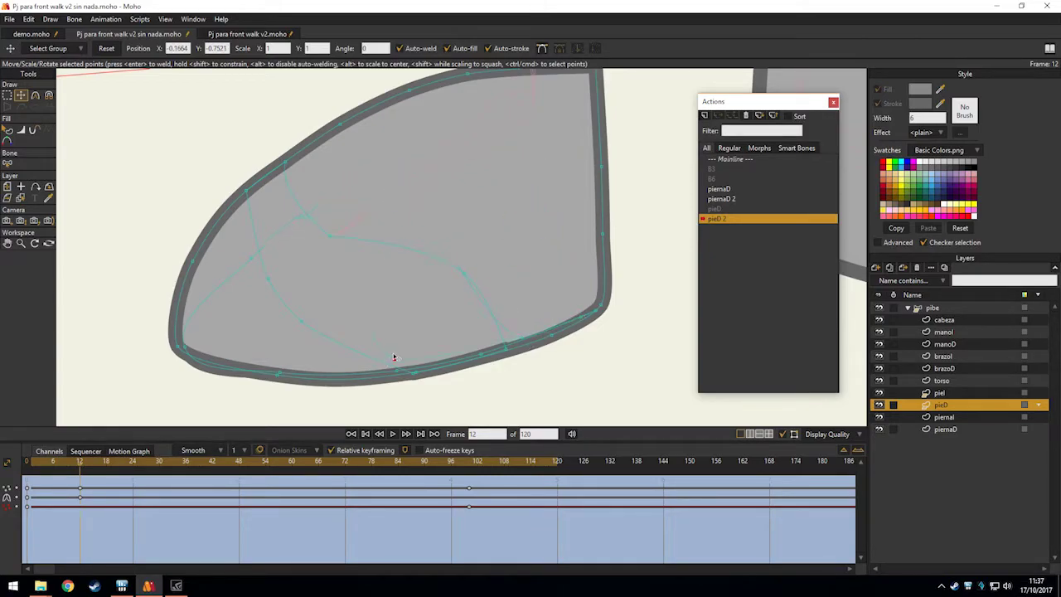
drag(308, 221, 375, 331)
scroll(304, 273, up, 3)
drag(326, 198, 326, 352)
scroll(214, 340, up, 2)
Sharpen the sole's toe point and align the neighbouring bottom points inside the shoe's border.
key(c)
drag(255, 319, 3, 335)
key(t)
drag(254, 315, 275, 327)
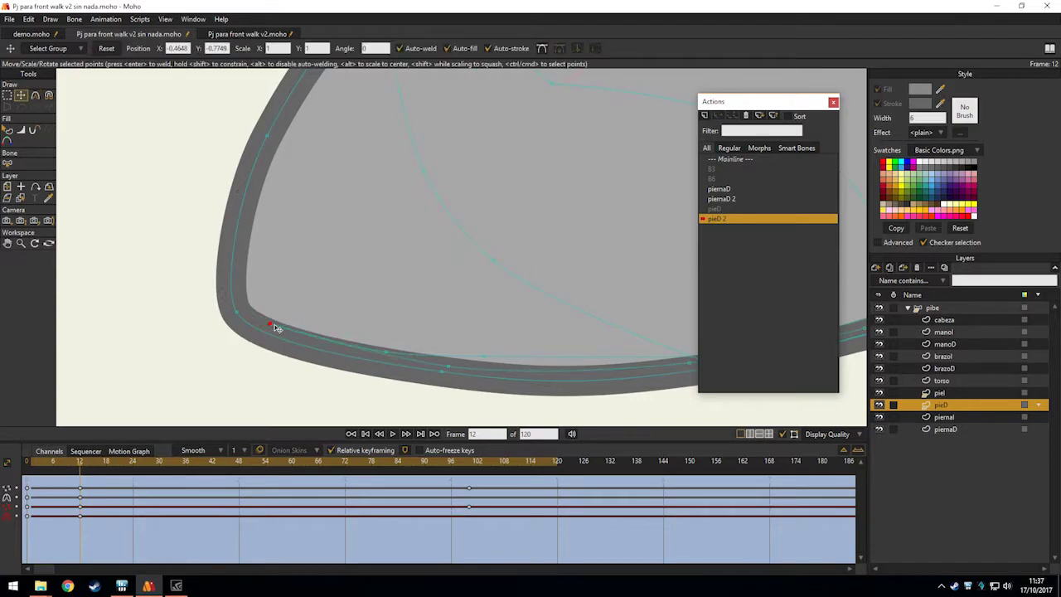
drag(457, 370, 376, 354)
scroll(487, 363, right, 4)
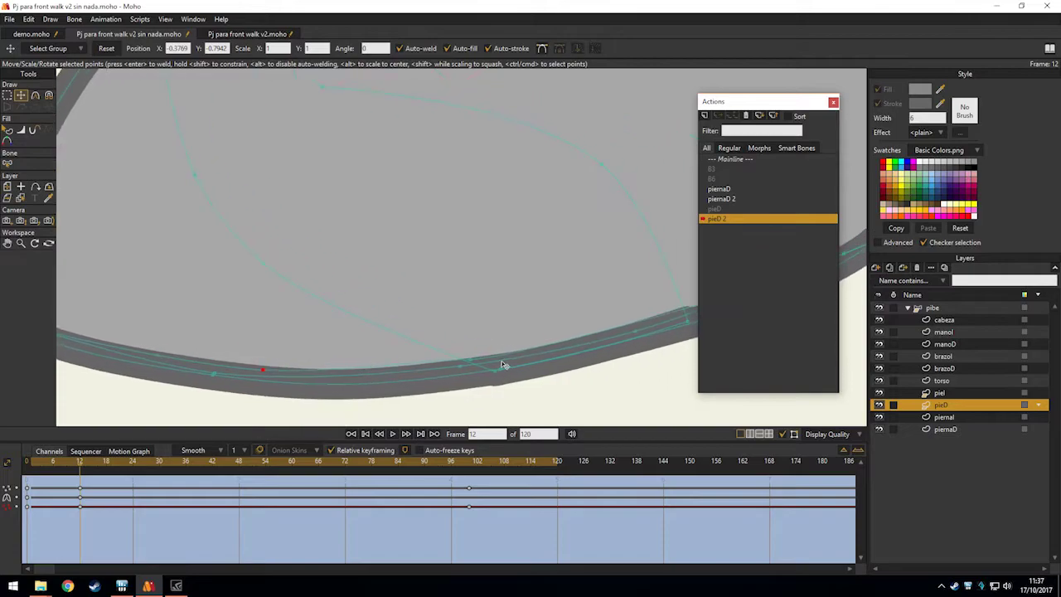
drag(452, 374, 463, 367)
Examine the flattened sole outline along the shoe's lower border at frame 12, up close and from afar.
scroll(503, 359, down, 4)
key(c)
scroll(534, 356, up, 4)
key(g)
scroll(539, 349, down, 3)
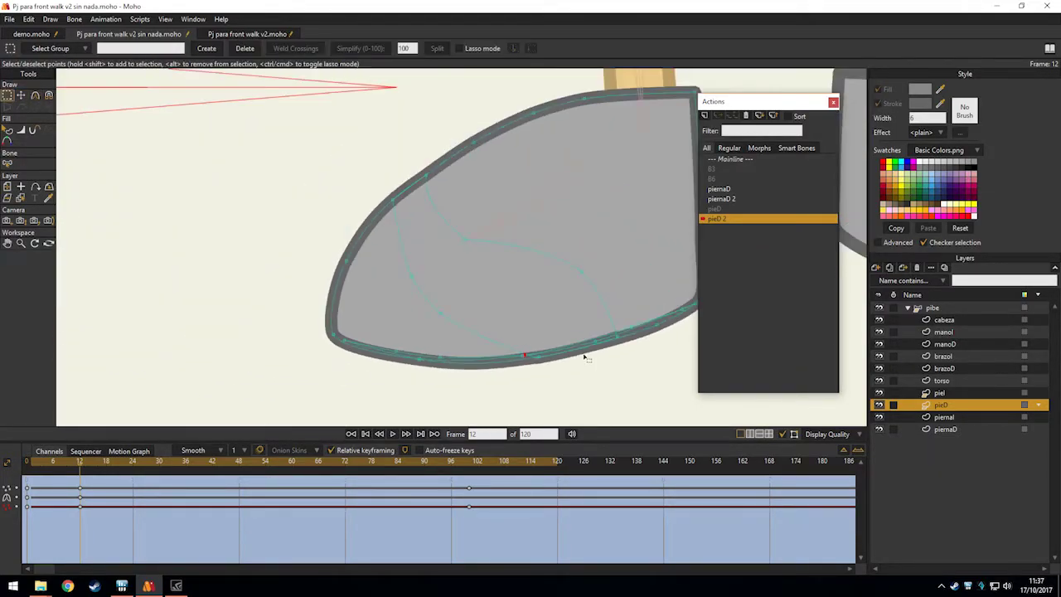
scroll(480, 374, up, 4)
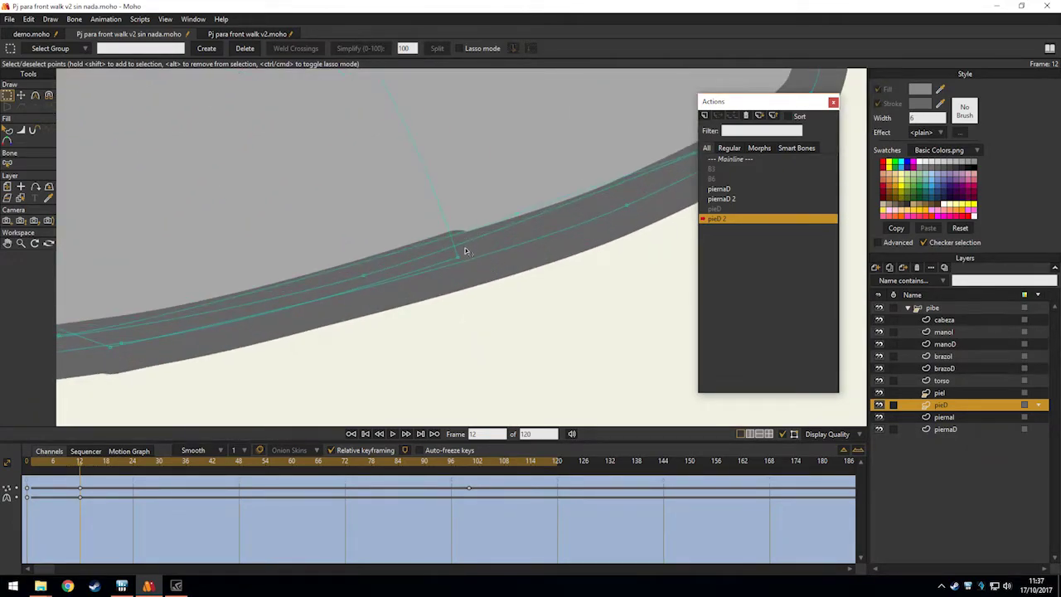
scroll(498, 273, down, 5)
scroll(464, 334, down, 1)
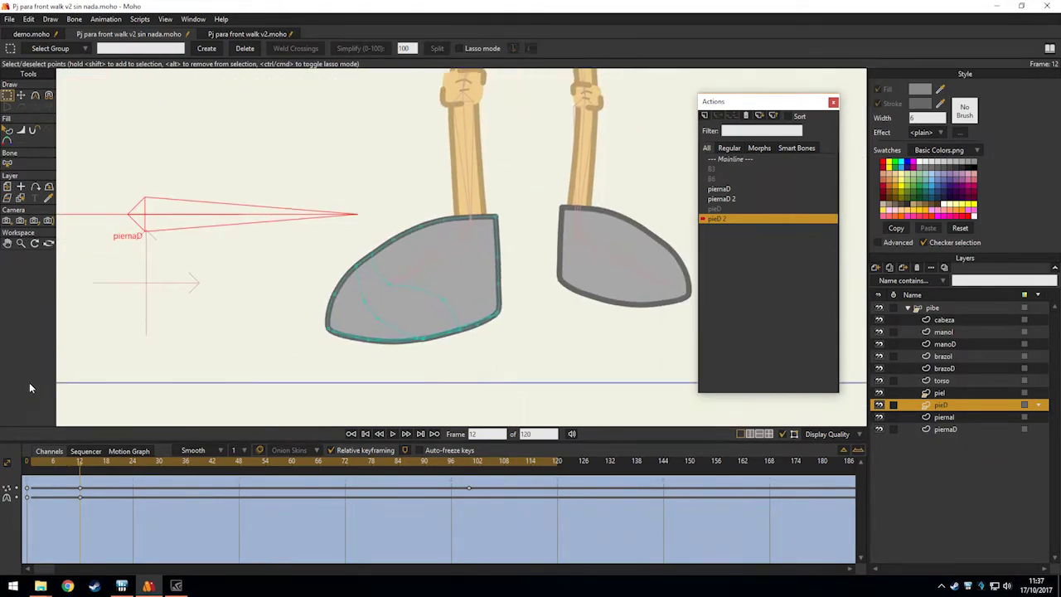
Select the sole shape at frame 72 and inspect how it sits behind the shoe in the frames before 12.
drag(36, 463, 345, 461)
key(q)
scroll(429, 299, up, 3)
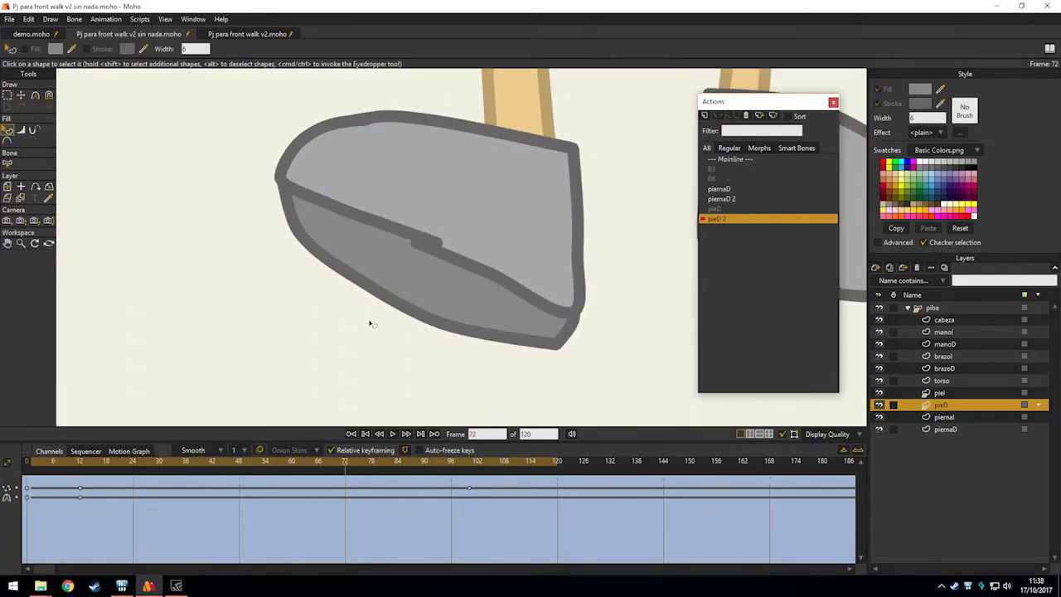
click(461, 296)
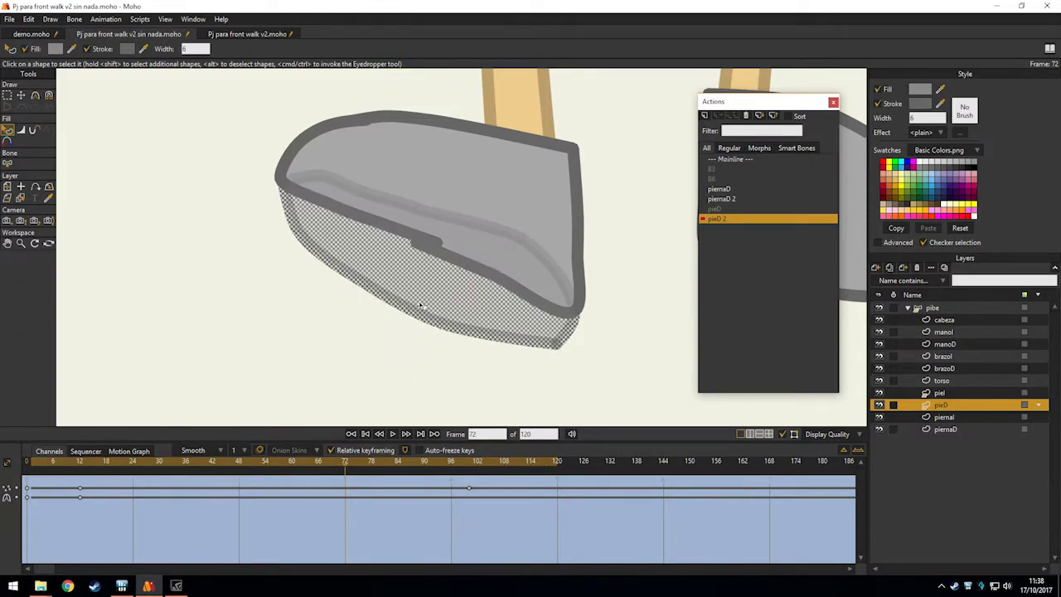
click(63, 461)
drag(64, 461, 55, 461)
drag(201, 328, 207, 300)
key(Right)
key(Right)
key(Right)
key(Right)
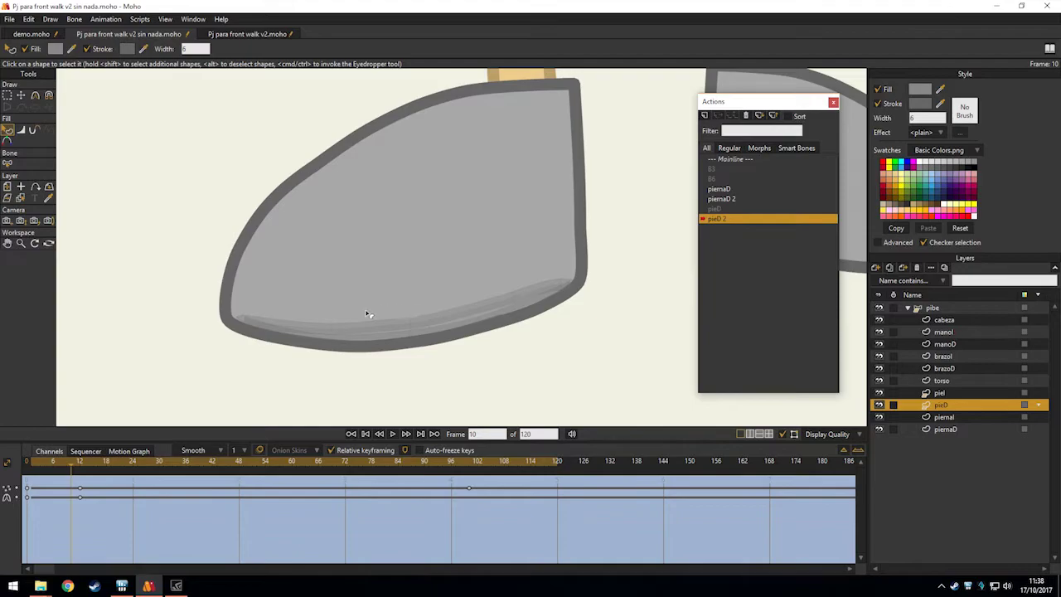
At frame 12, raise the sole shape in front of the upper shoe.
key(ctrl+Right)
key(ctrl+Right)
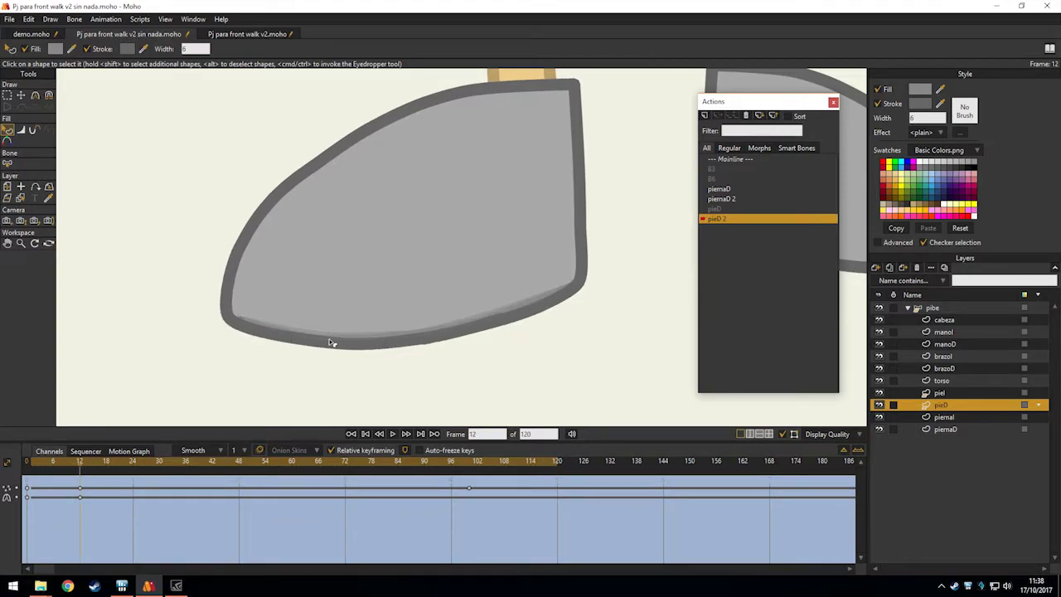
click(321, 347)
key(g)
At frame 100, move the sole's lower heel point outward and down.
drag(29, 467, 455, 446)
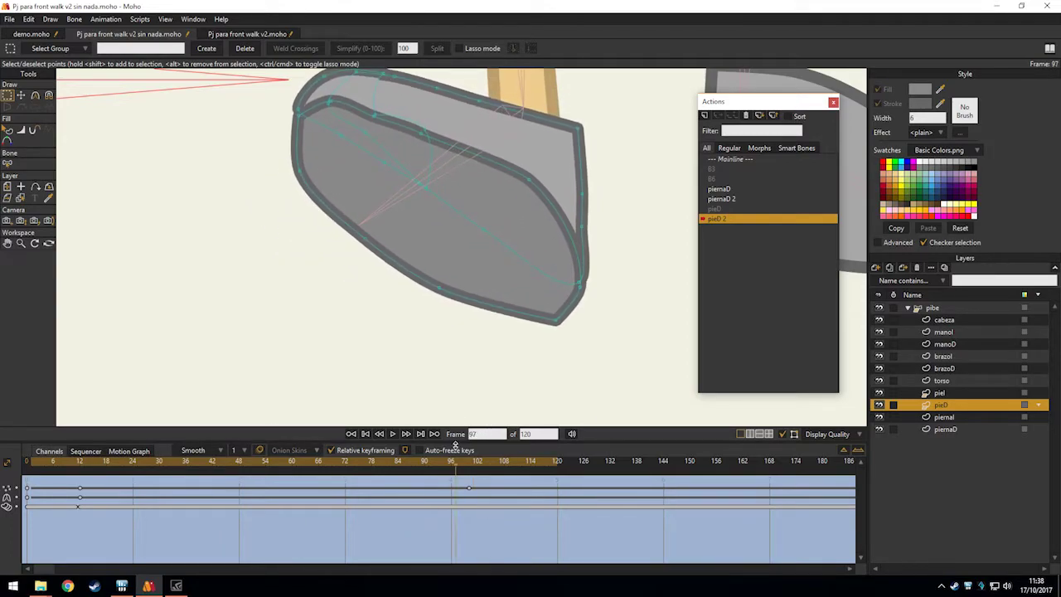
drag(375, 227, 334, 329)
scroll(309, 249, up, 4)
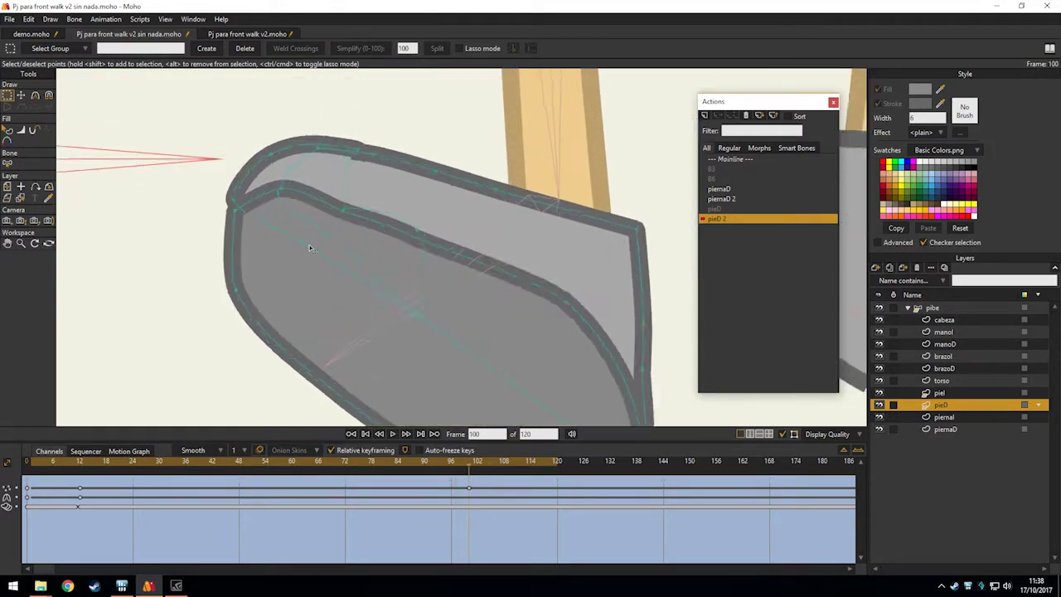
scroll(304, 272, down, 5)
scroll(410, 308, up, 3)
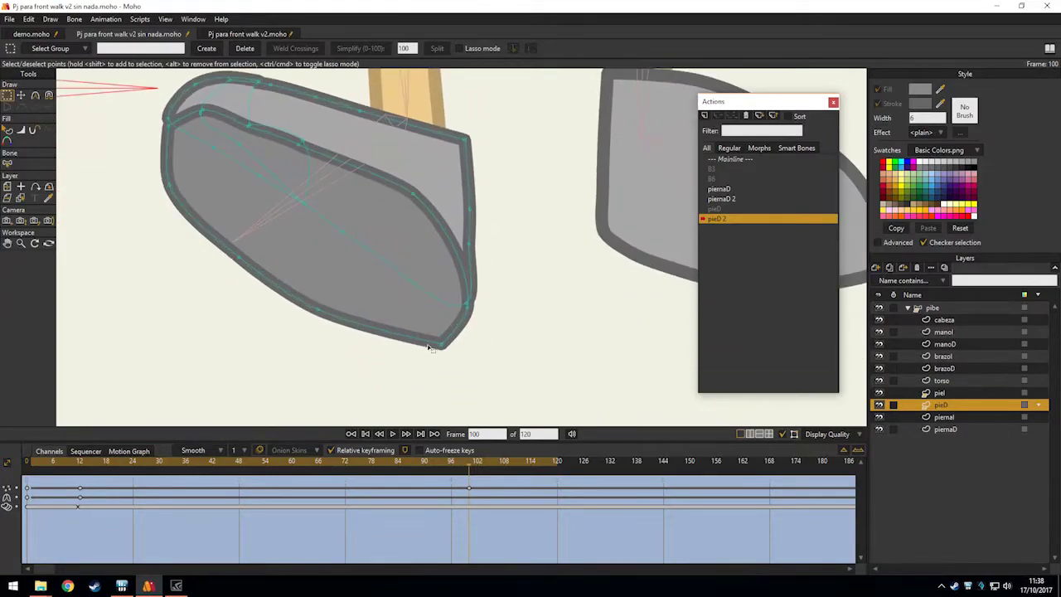
scroll(435, 344, down, 3)
scroll(435, 342, up, 4)
key(t)
drag(436, 338, 483, 356)
drag(483, 358, 487, 368)
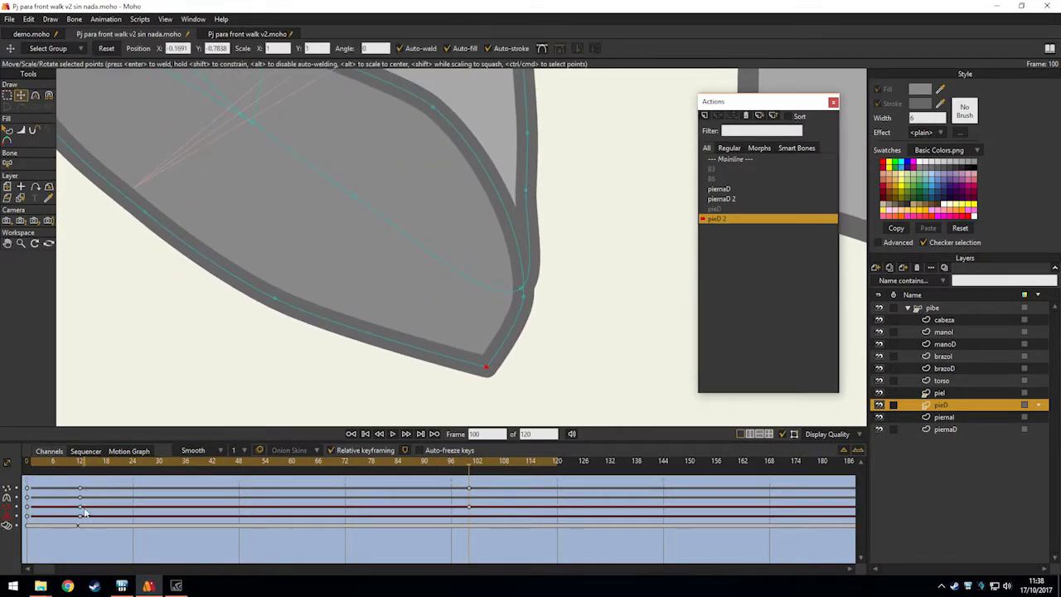
Round the sole's lower heel point by adjusting its curvature.
key(c)
drag(487, 370, 486, 299)
scroll(524, 340, up, 2)
scroll(524, 339, down, 2)
Lower the sole's upper heel-side point and fit the heel points to the shoe's back edge at frame 100.
key(t)
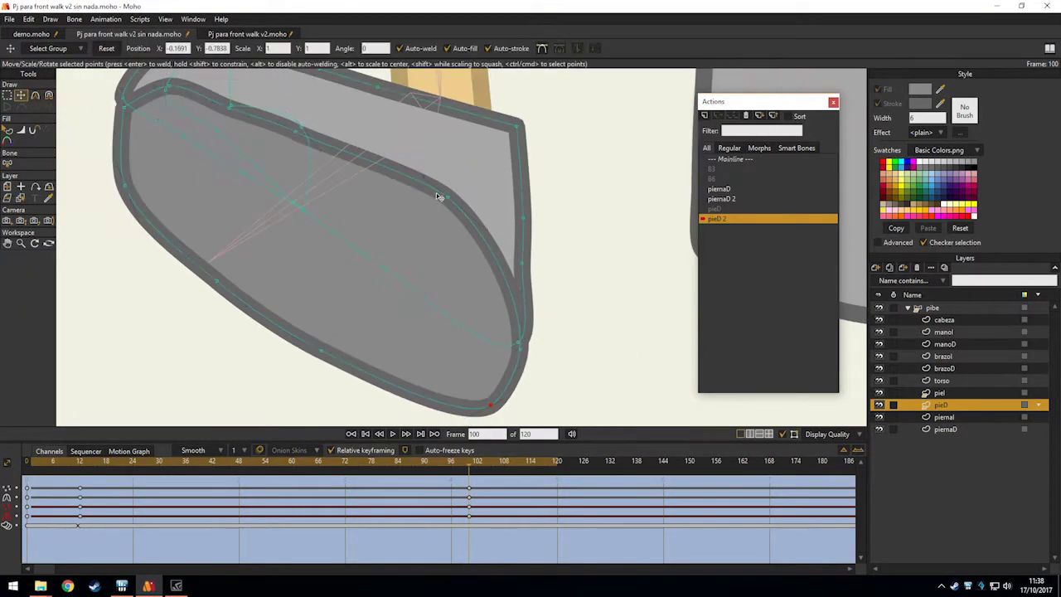
drag(446, 196, 452, 215)
drag(527, 231, 534, 287)
drag(537, 397, 540, 309)
click(525, 310)
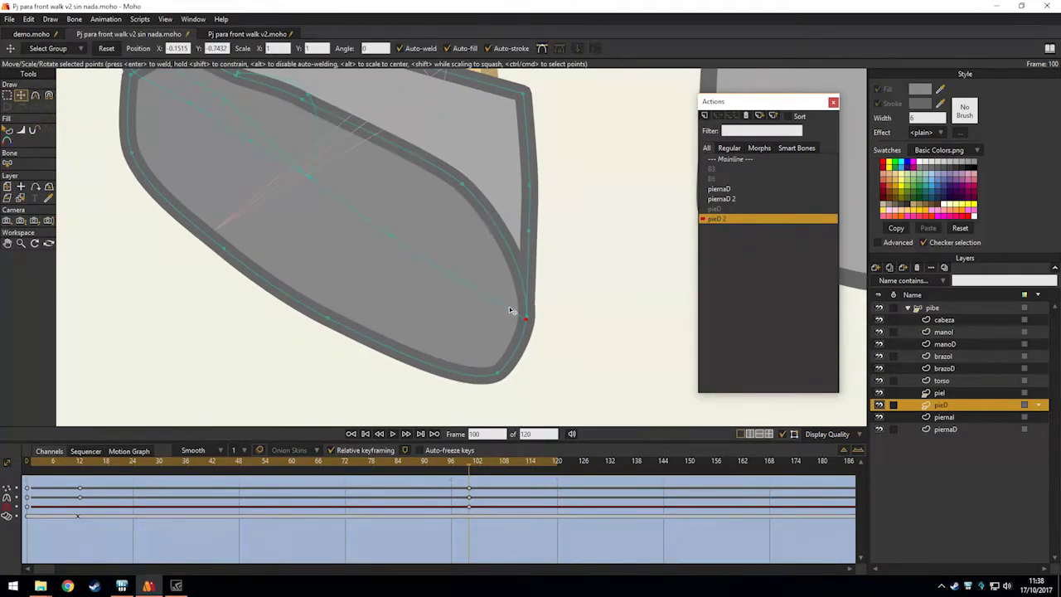
scroll(510, 311, up, 2)
click(514, 211)
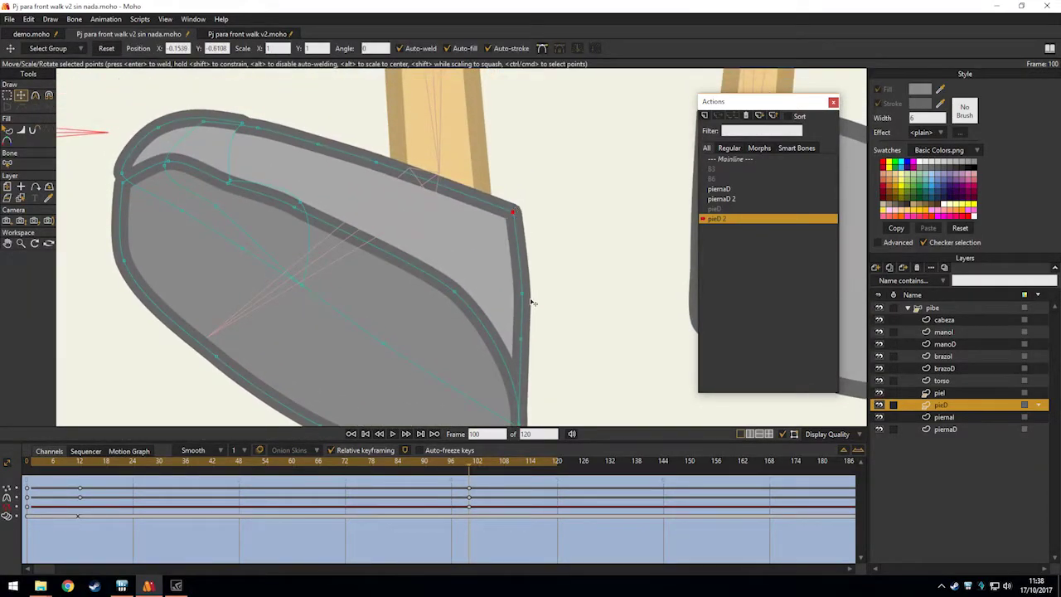
scroll(538, 315, up, 2)
scroll(474, 194, down, 2)
click(470, 267)
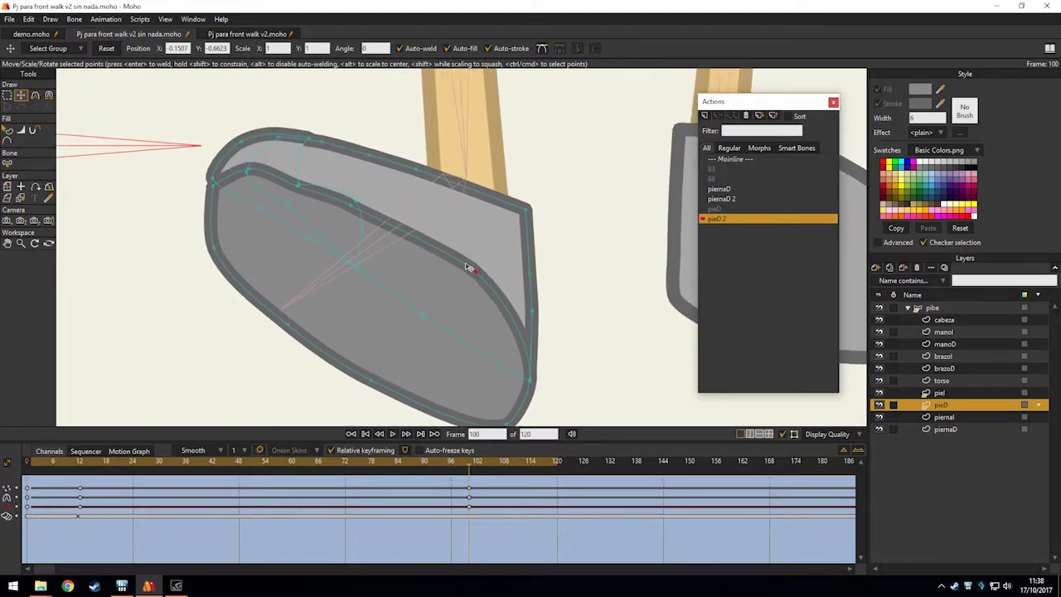
drag(470, 267, 450, 274)
Round the sole's toe corner by adjusting the curvature of its toe point at frame 100.
drag(289, 214, 406, 302)
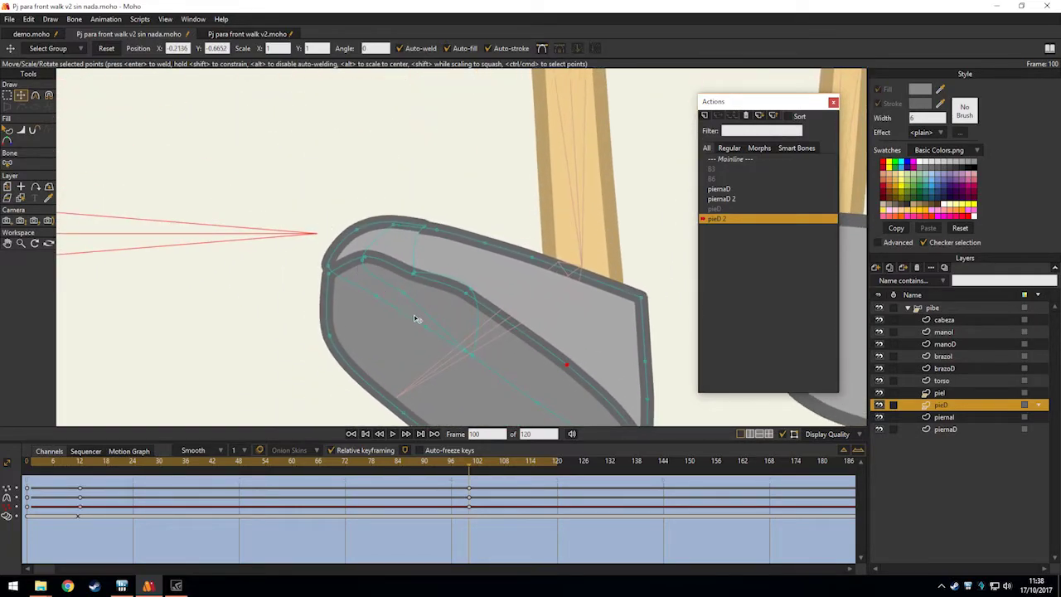
scroll(327, 269, up, 1)
key(c)
key(g)
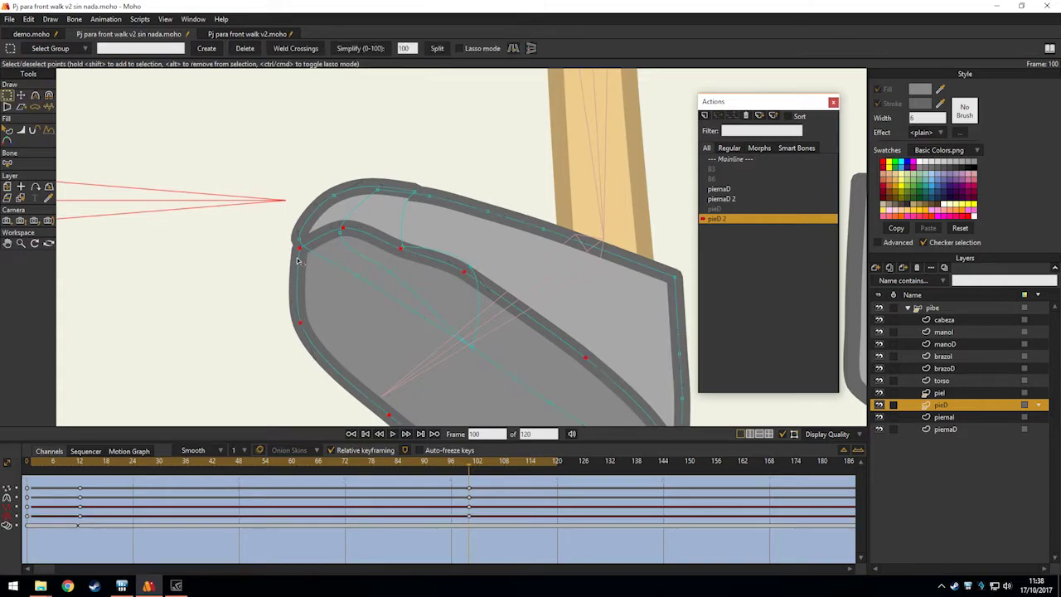
scroll(289, 256, up, 3)
click(257, 257)
key(t)
key(c)
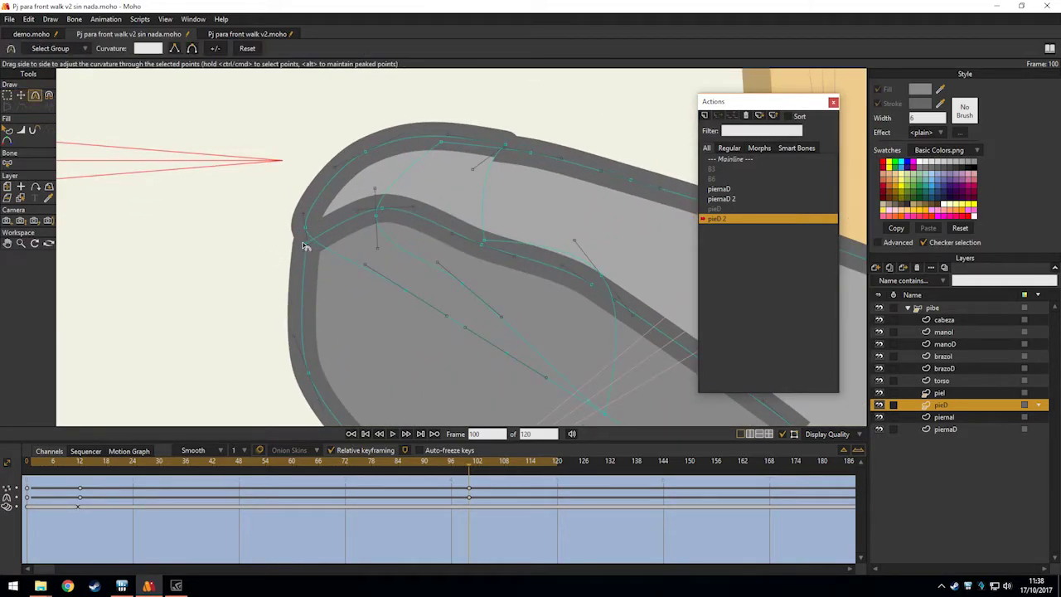
key(t)
click(312, 259)
scroll(315, 265, up, 2)
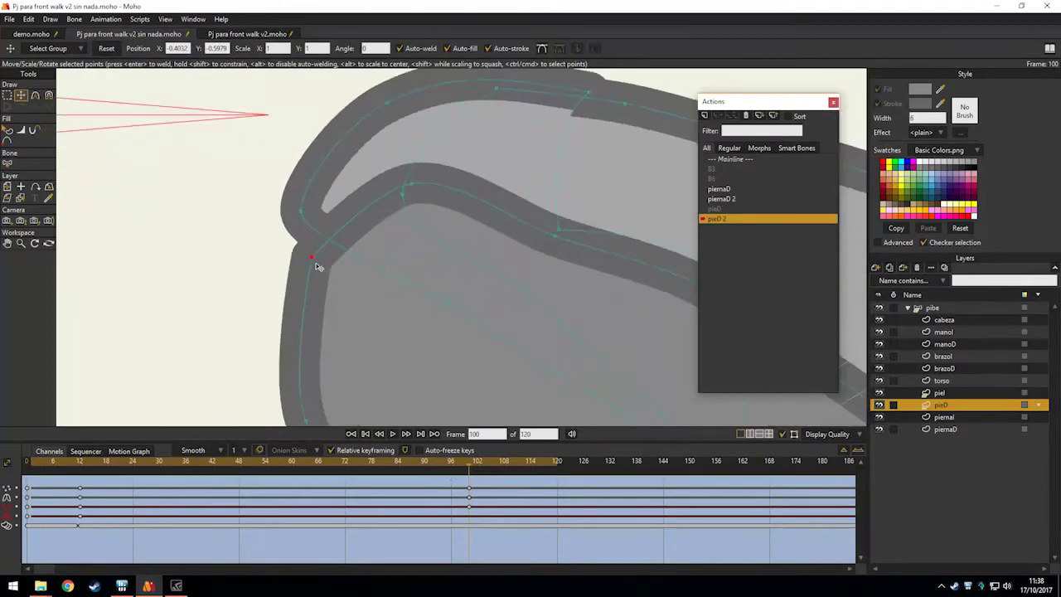
key(c)
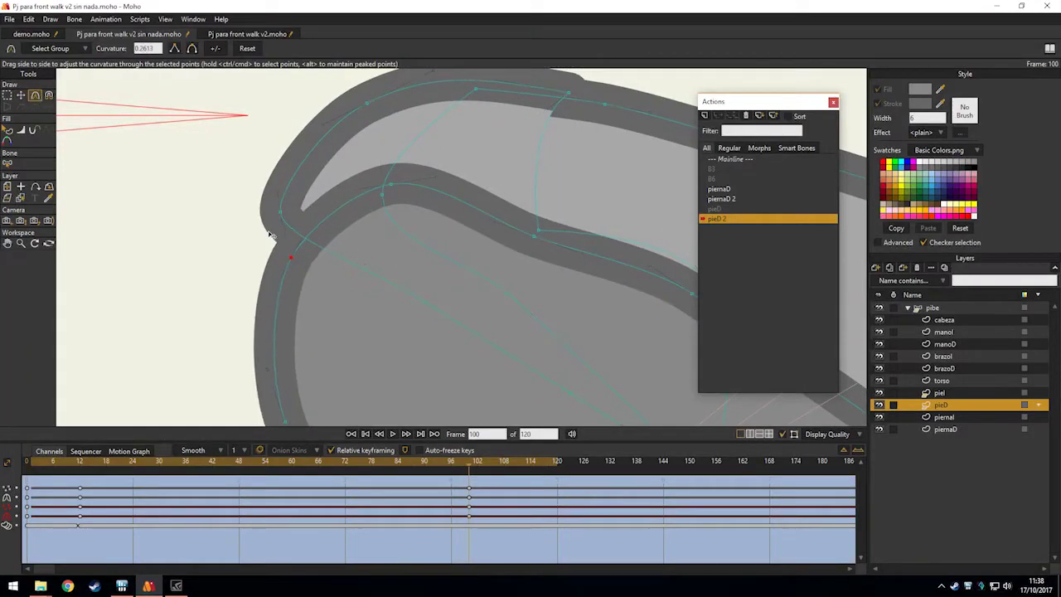
Smooth the sole's upper curve near the toe and align the shoe's top outline points into a continuous border.
key(t)
scroll(489, 259, down, 2)
drag(489, 256, 379, 211)
drag(387, 173, 384, 211)
scroll(448, 184, down, 1)
drag(530, 199, 491, 212)
drag(394, 262, 393, 280)
scroll(337, 182, up, 3)
drag(338, 182, 442, 228)
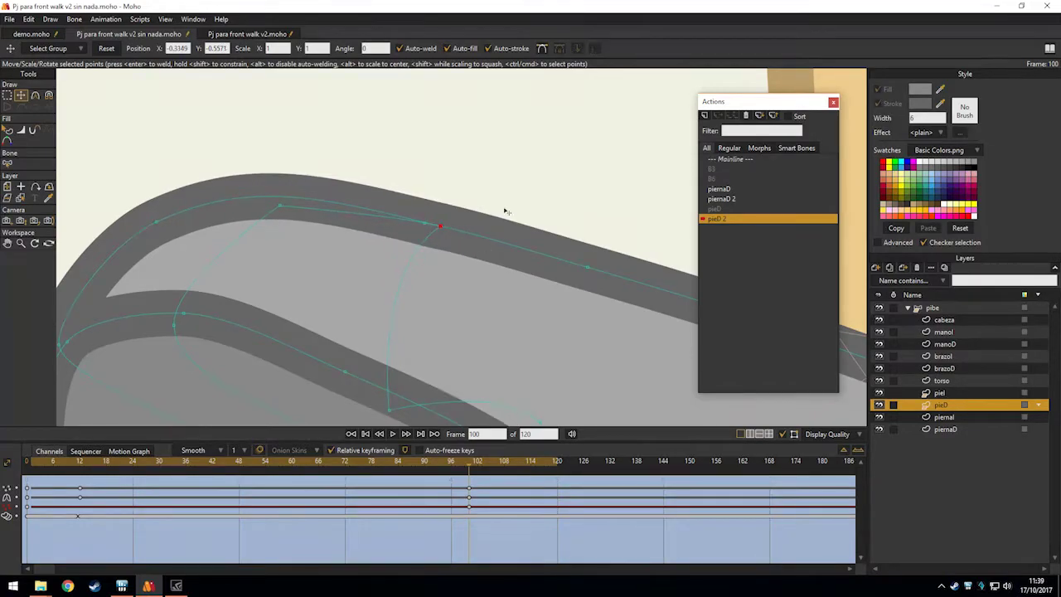
Move the toe point where sole and upper shoe meet slightly down so their outlines join at the tip.
key(g)
scroll(508, 186, down, 3)
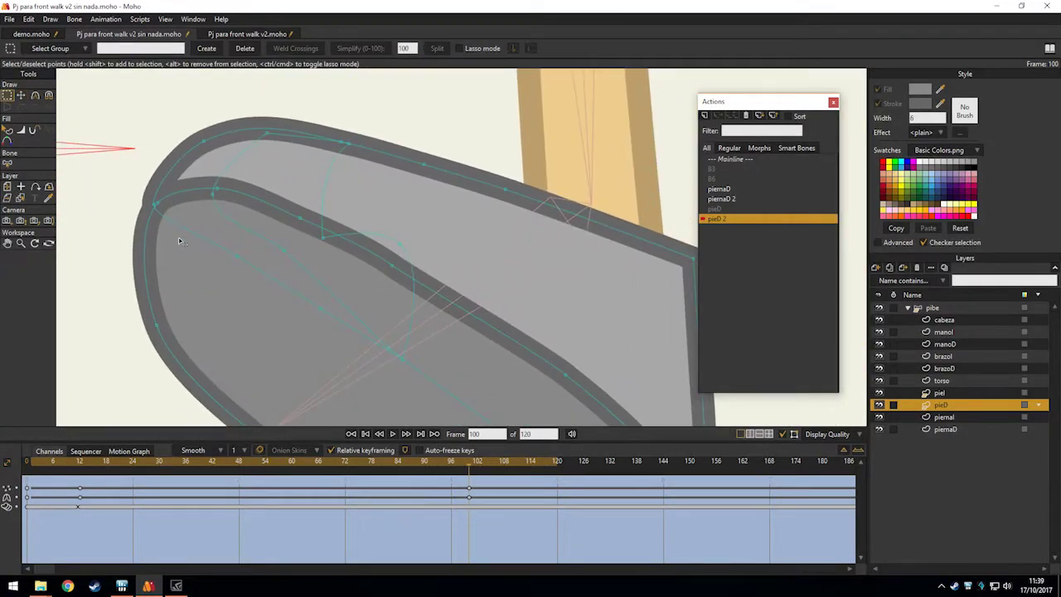
click(154, 207)
key(t)
key(g)
click(85, 235)
key(t)
drag(155, 206, 151, 217)
scroll(375, 225, down, 2)
Preview the foot without the outline overlay, and at frame 51 move the sole's toe point onto the shoe's tip.
click(784, 434)
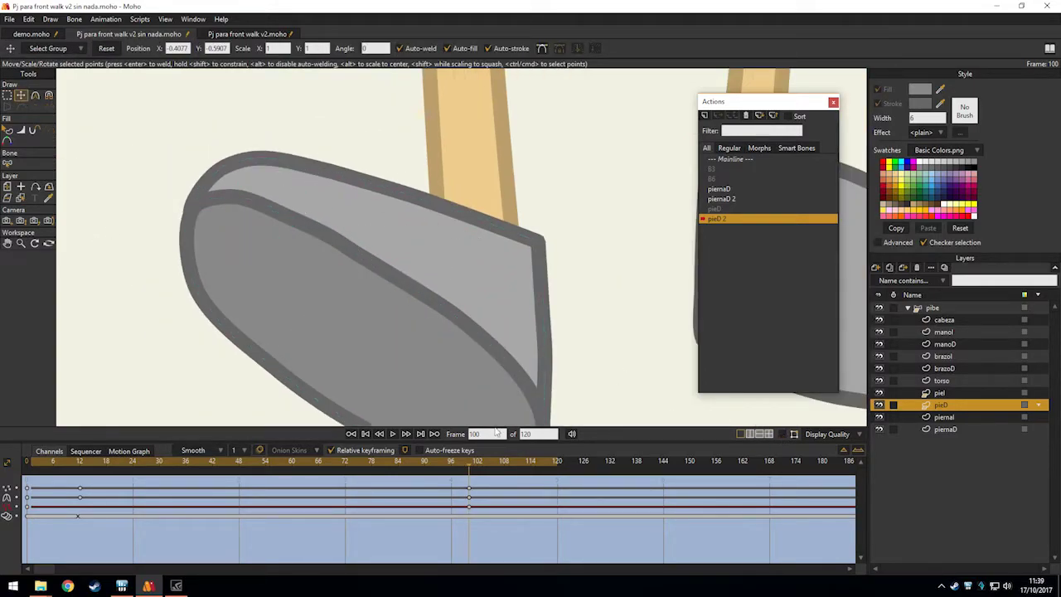
drag(469, 461, 252, 481)
click(790, 435)
drag(273, 374, 271, 315)
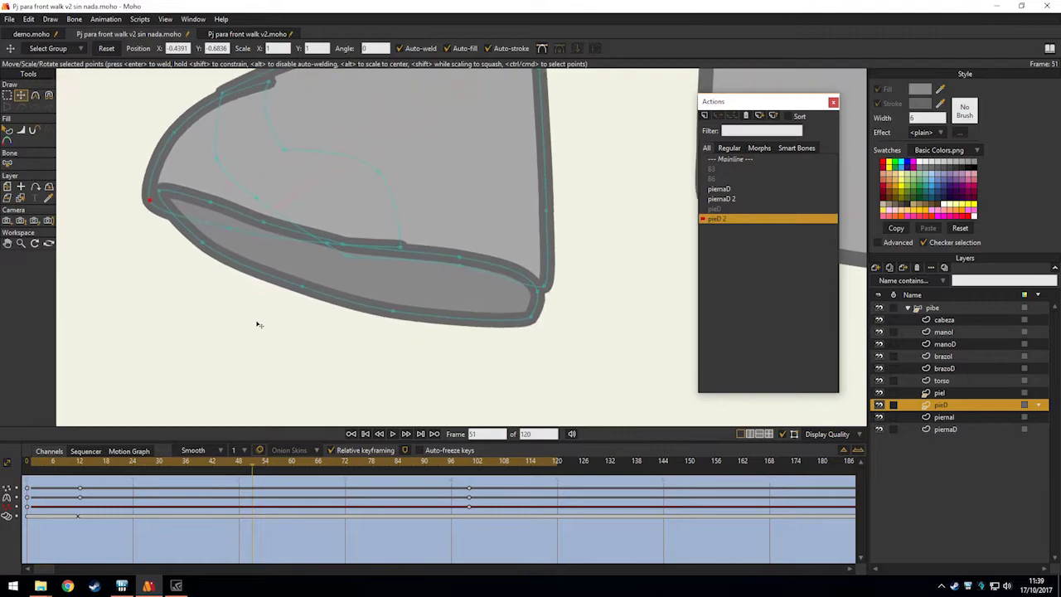
key(g)
click(277, 324)
scroll(261, 321, up, 2)
drag(196, 240, 188, 302)
scroll(175, 282, up, 1)
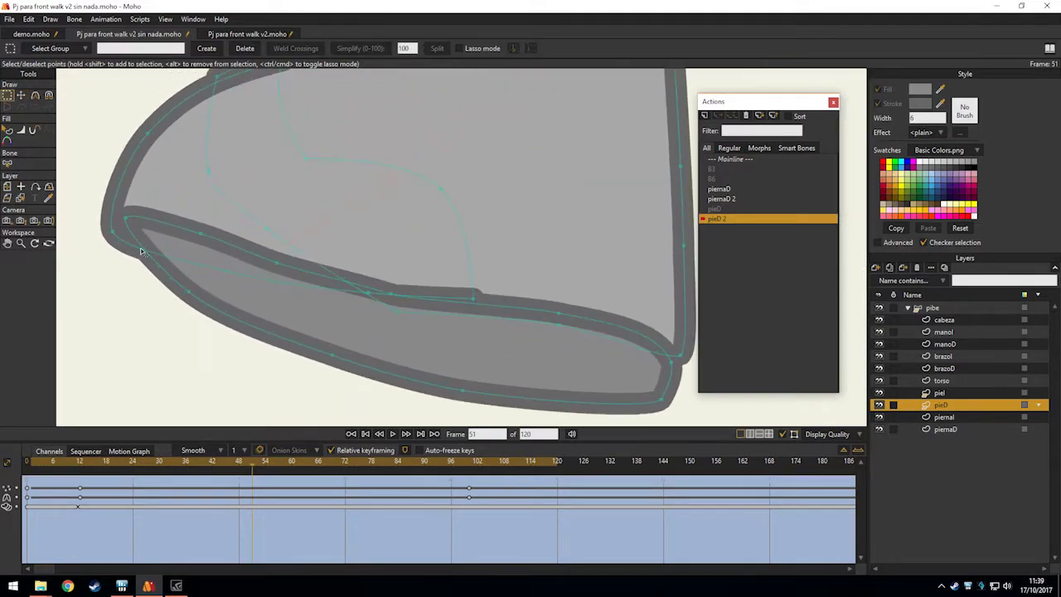
key(t)
drag(135, 220, 122, 236)
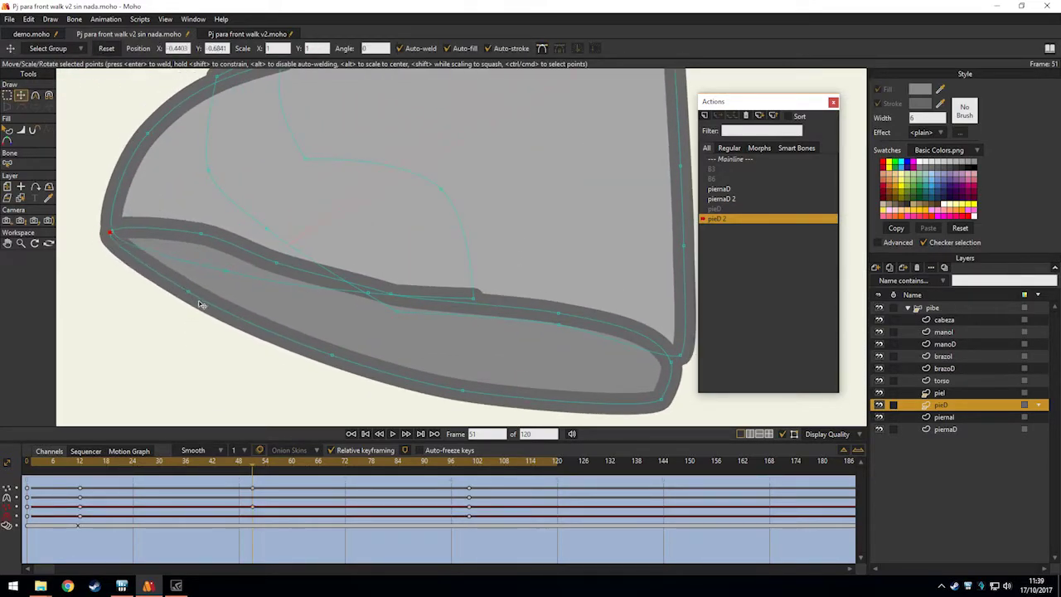
Reposition the sole's toe-side and middle points at frame 51 to straighten its upper edge and even its lower curve.
drag(204, 287, 191, 297)
drag(200, 249, 199, 262)
drag(399, 299, 427, 290)
Move the sole's middle lower point up at frame 51 and adjust its curvature to smooth the lower edge.
key(c)
key(g)
click(207, 383)
drag(331, 357, 356, 322)
key(t)
key(c)
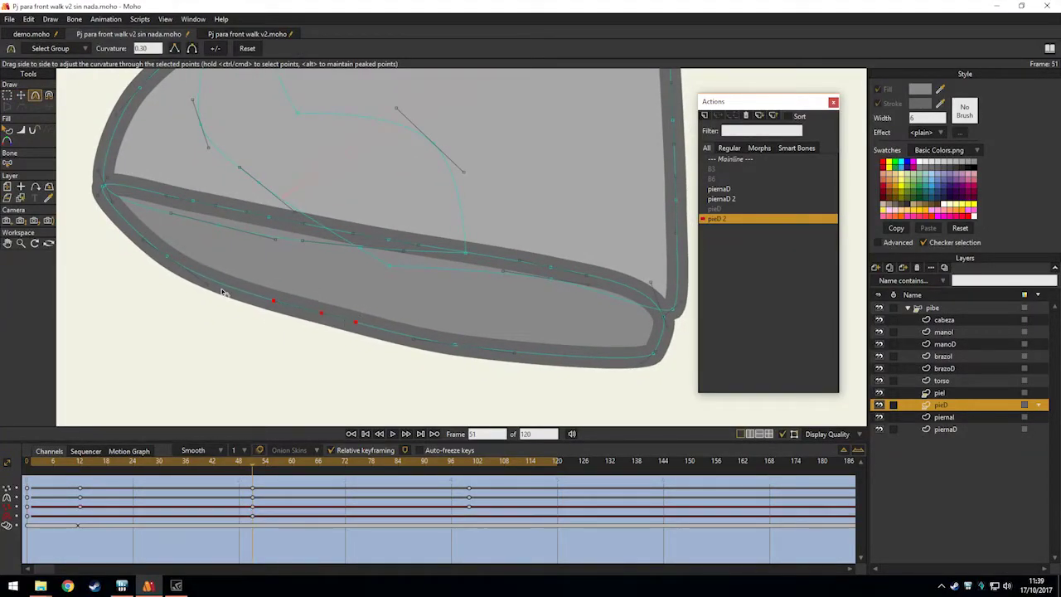
drag(204, 279, 207, 277)
Move the sole's heel-side upper point onto the shoe's rear corner at frame 51 and adjust its curvature.
key(g)
click(254, 337)
drag(436, 331, 305, 327)
scroll(520, 326, up, 1)
key(t)
mouse_move(541, 319)
mouse_down()
mouse_move(551, 322)
mouse_move(558, 306)
mouse_move(553, 318)
mouse_move(489, 322)
mouse_move(546, 307)
mouse_up()
key(c)
key(t)
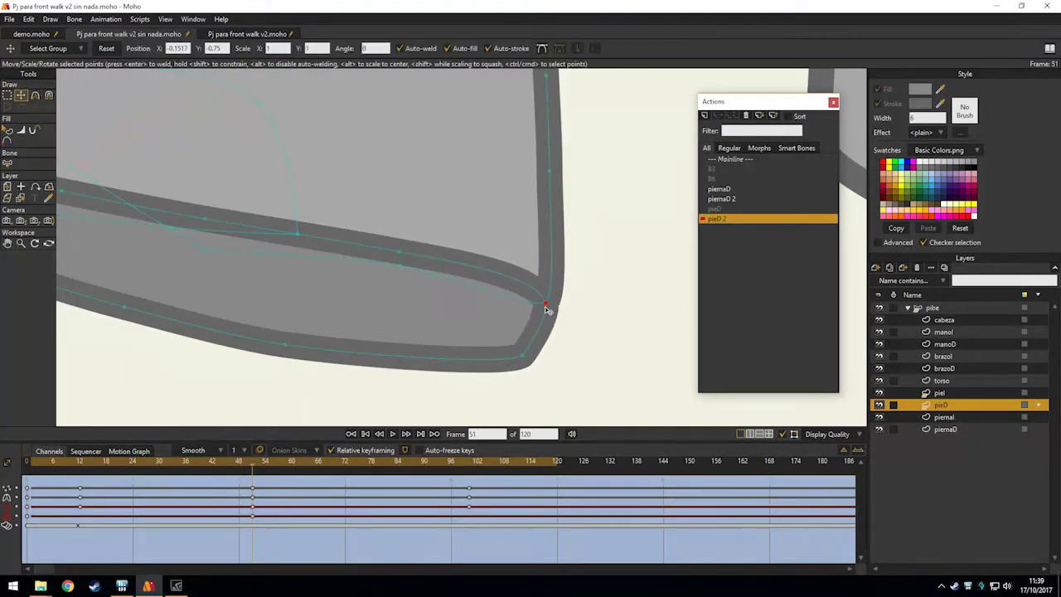
Adjust the position and curve handles of the shoe's upper front outline points at frame 51 to form a smooth border.
key(g)
click(597, 329)
scroll(535, 256, down, 2)
drag(413, 223, 429, 324)
drag(259, 171, 388, 232)
scroll(381, 234, up, 2)
key(t)
key(c)
drag(385, 279, 428, 201)
scroll(391, 197, up, 3)
drag(408, 265, 502, 247)
drag(441, 231, 451, 255)
drag(291, 205, 291, 218)
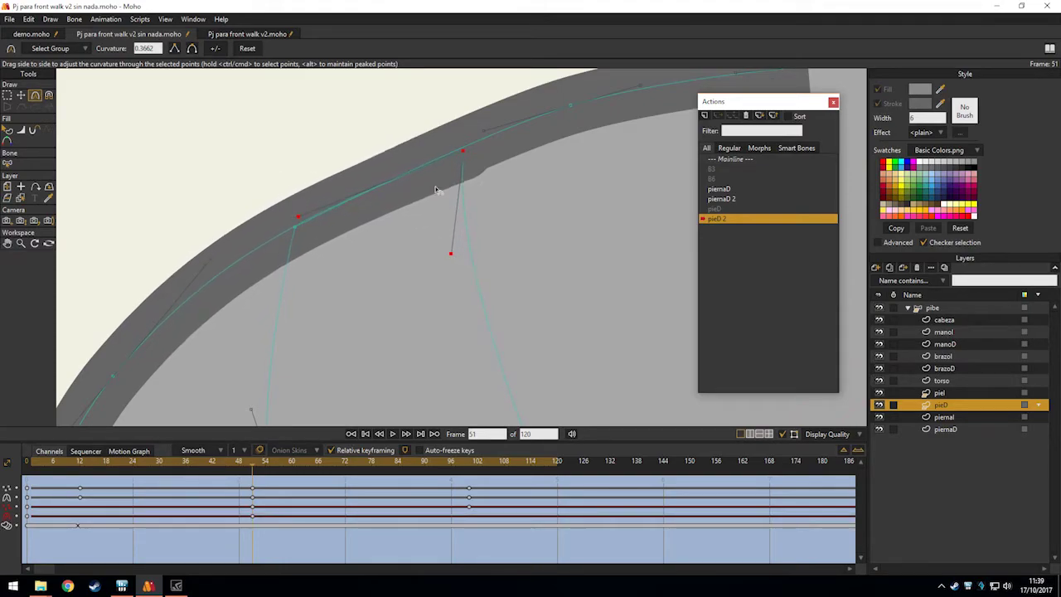
key(t)
scroll(465, 194, down, 2)
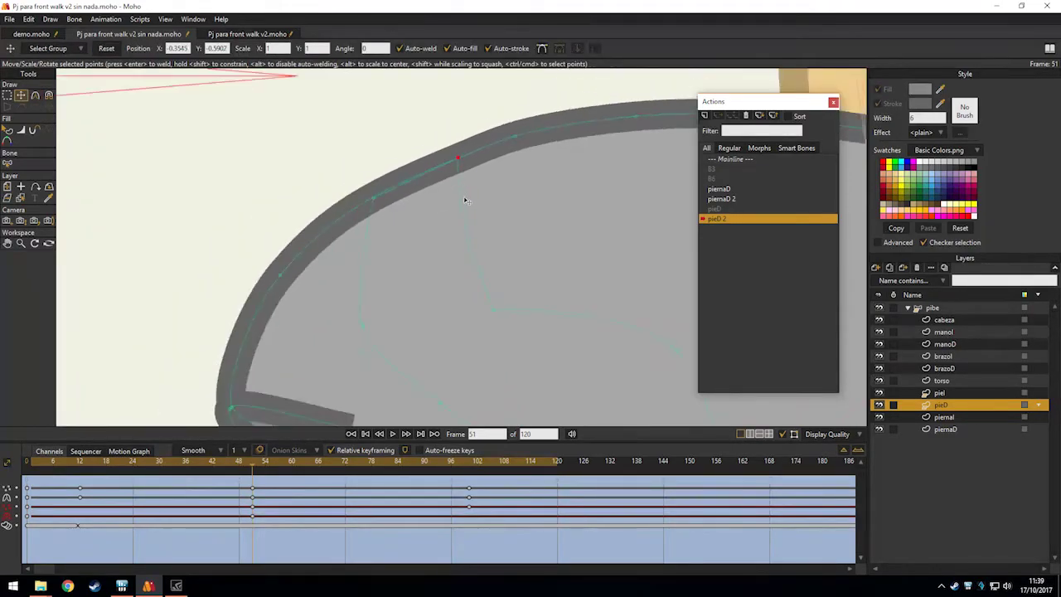
Refine the sole's toe-side lower point at frame 51 to even out the lower edge, and deselect the points.
key(g)
drag(309, 290, 263, 170)
scroll(240, 228, down, 3)
scroll(182, 291, up, 3)
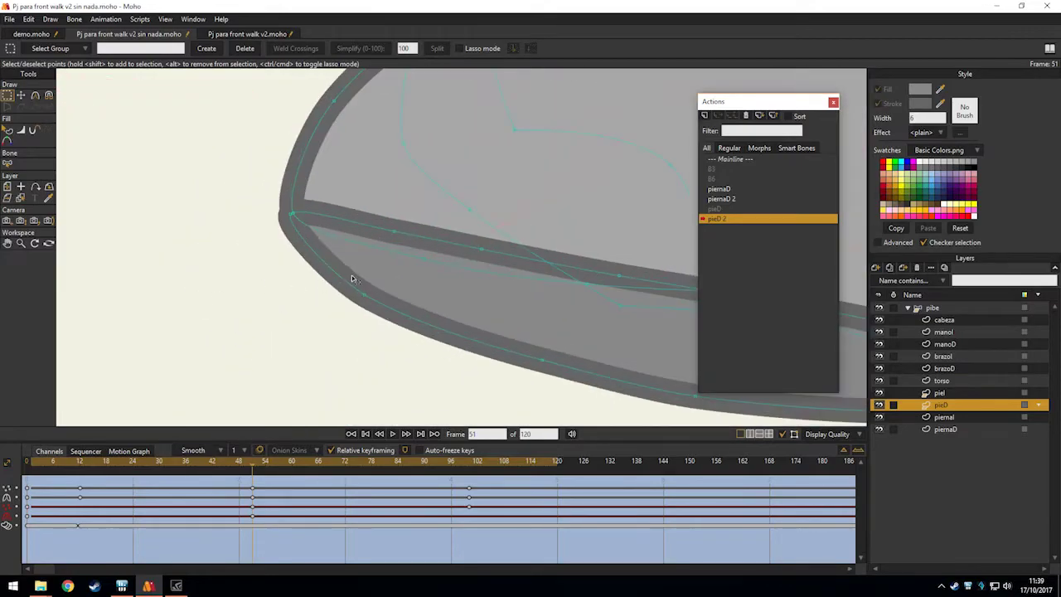
key(t)
click(351, 287)
scroll(301, 297, down, 2)
drag(383, 306, 320, 306)
scroll(377, 308, down, 3)
key(g)
click(305, 330)
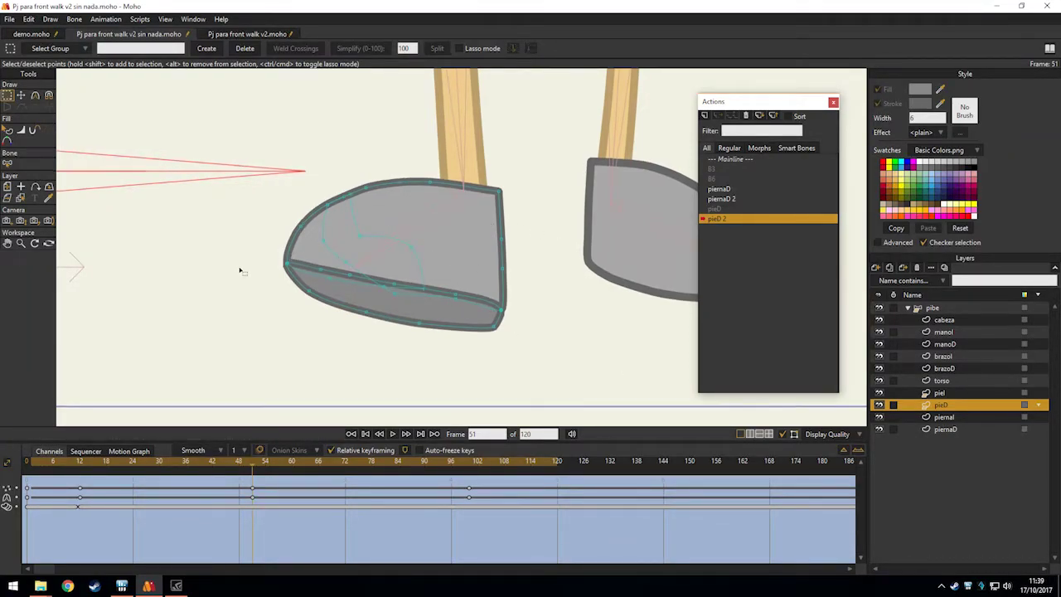
Hide the outline overlay and scrub through the pieD 2 action to inspect the foot's shape between keyframes.
scroll(320, 339, up, 3)
scroll(498, 405, down, 3)
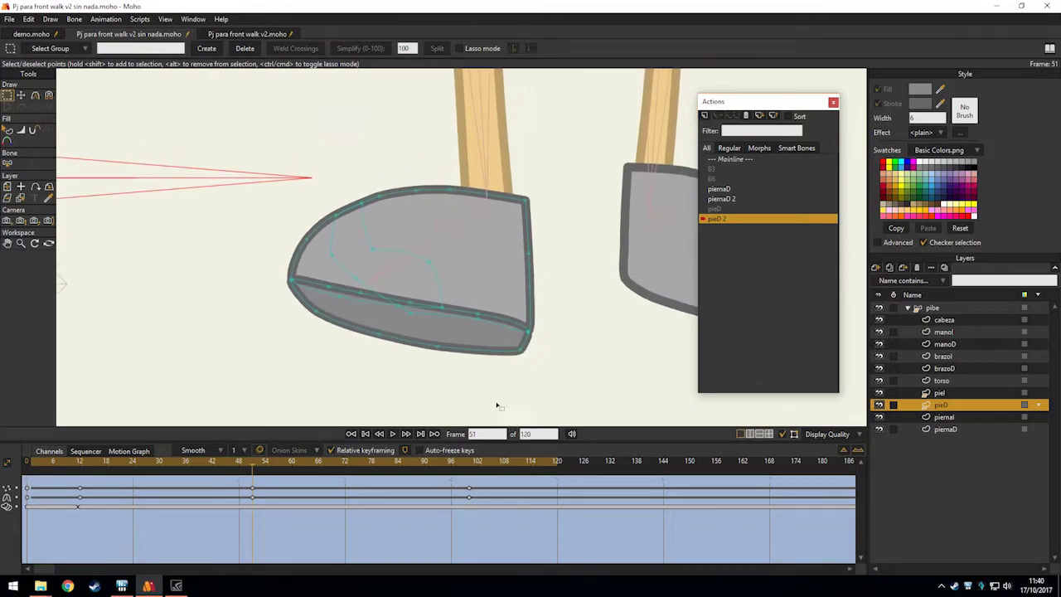
click(780, 435)
scroll(506, 261, up, 2)
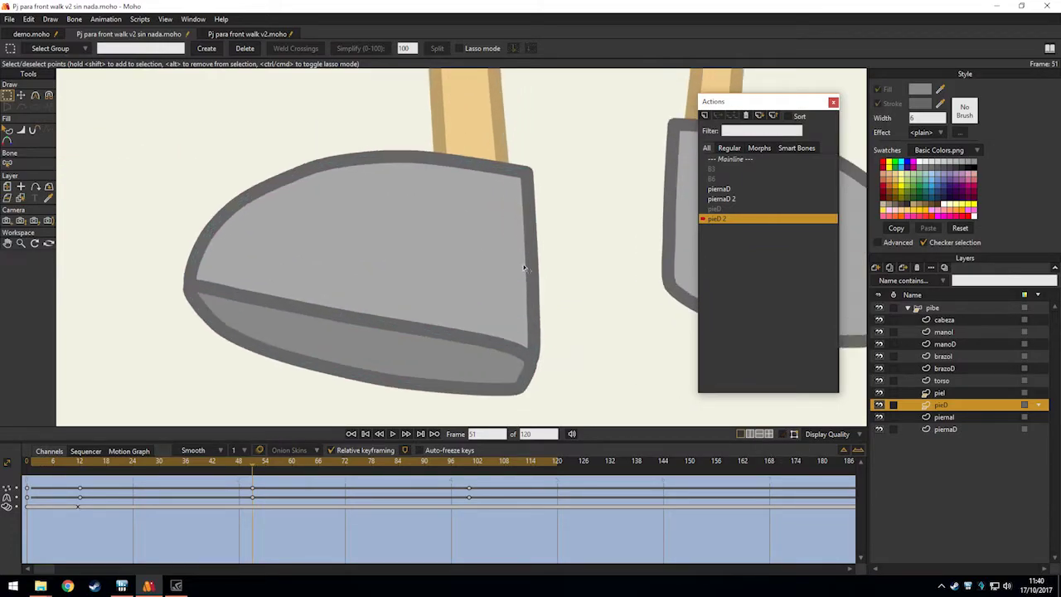
drag(33, 465, 476, 445)
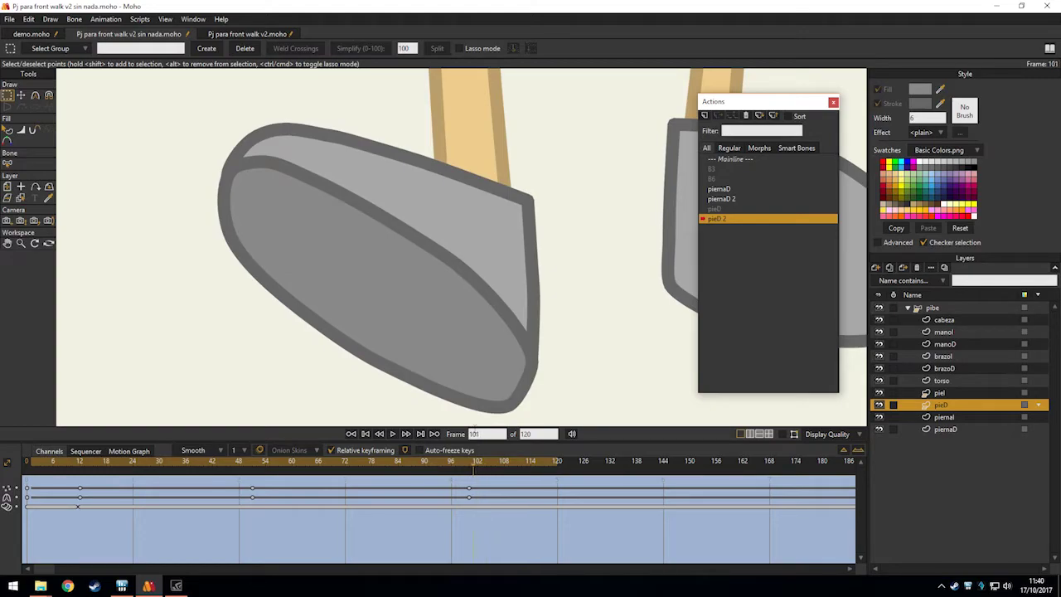
scroll(477, 336, down, 6)
scroll(478, 369, up, 3)
drag(425, 470, 363, 475)
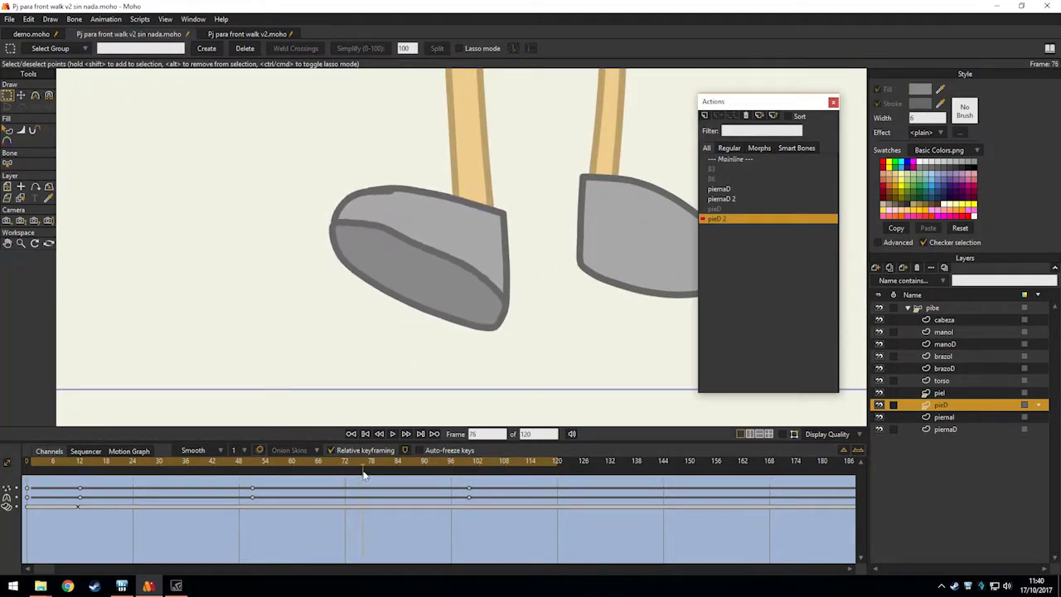
At frame 78, reposition the points along the sole's upper edge and the shoe's top outline to smooth both curves.
click(372, 464)
scroll(481, 301, up, 3)
drag(218, 227, 278, 348)
scroll(319, 296, up, 2)
key(t)
mouse_move(355, 245)
mouse_down()
mouse_move(332, 270)
mouse_move(343, 251)
mouse_up()
key(ctrl+z)
key(ctrl+z)
drag(361, 184, 389, 279)
scroll(357, 290, up, 2)
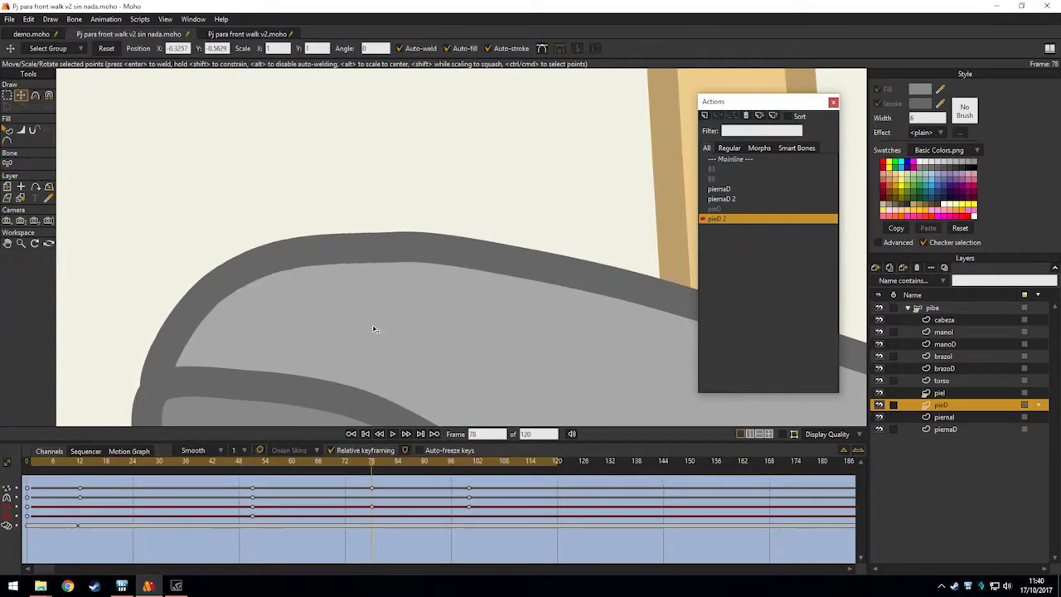
scroll(374, 329, down, 2)
scroll(367, 287, up, 1)
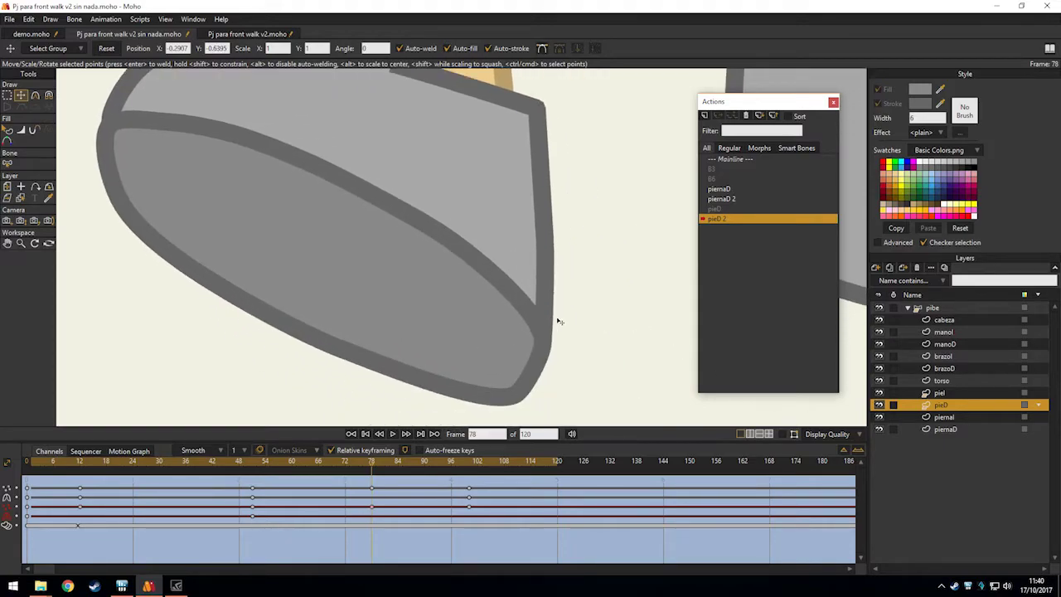
scroll(483, 302, down, 2)
scroll(425, 249, up, 3)
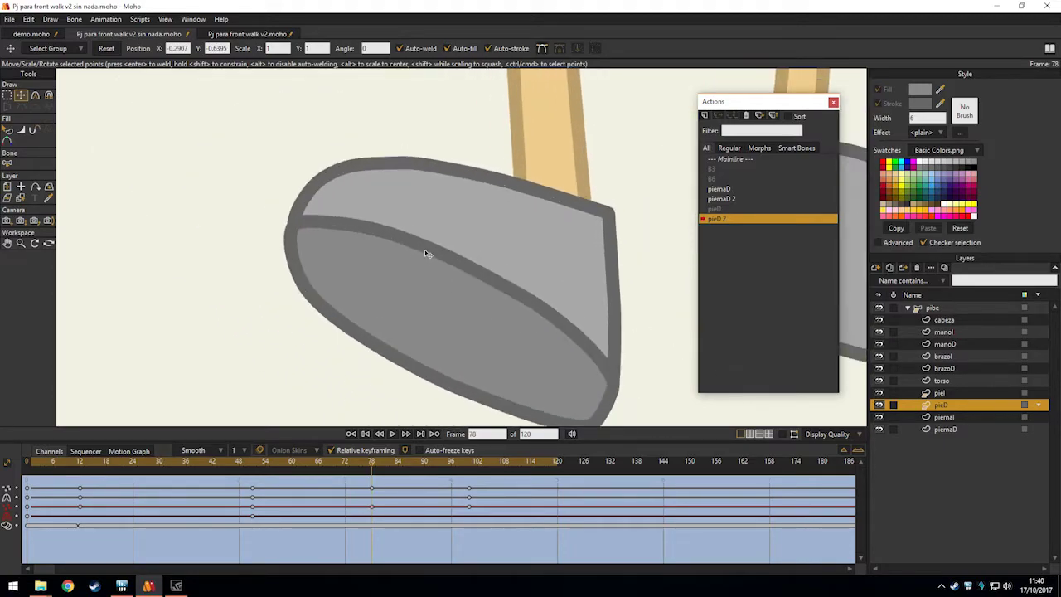
At frame 65, reposition the toe-side points of the sole's upper edge to smooth its curve into the shoe's tip.
mouse_move(268, 464)
mouse_down()
mouse_move(254, 462)
mouse_move(314, 461)
mouse_up()
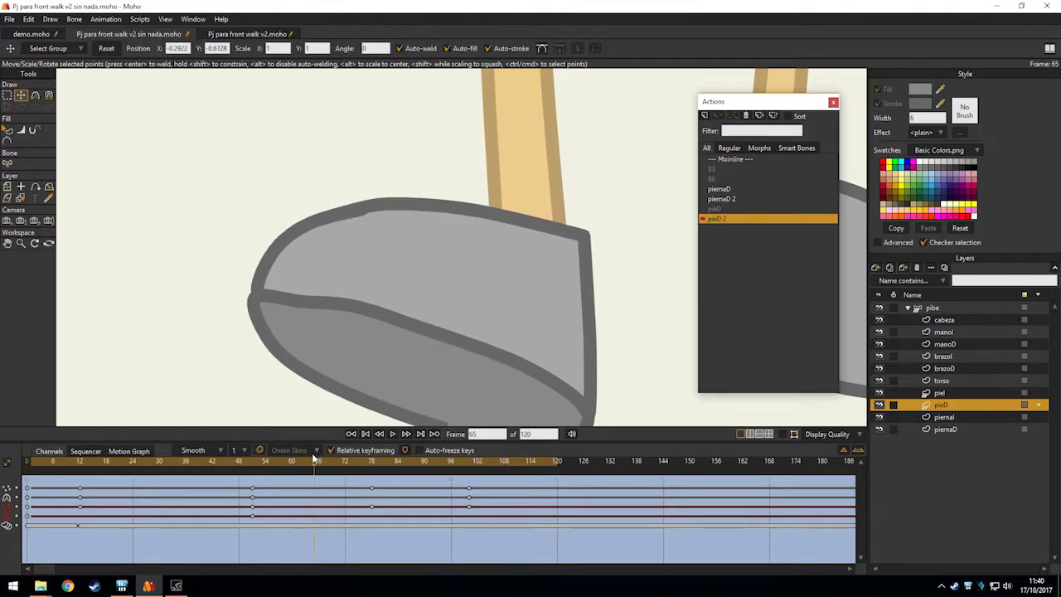
drag(317, 301, 258, 294)
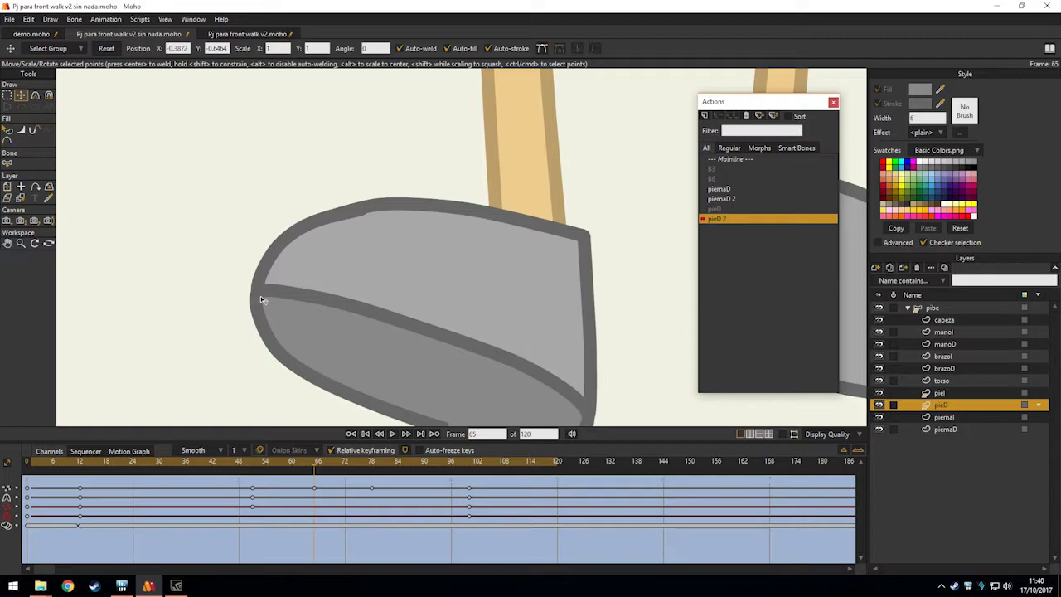
scroll(383, 221, up, 2)
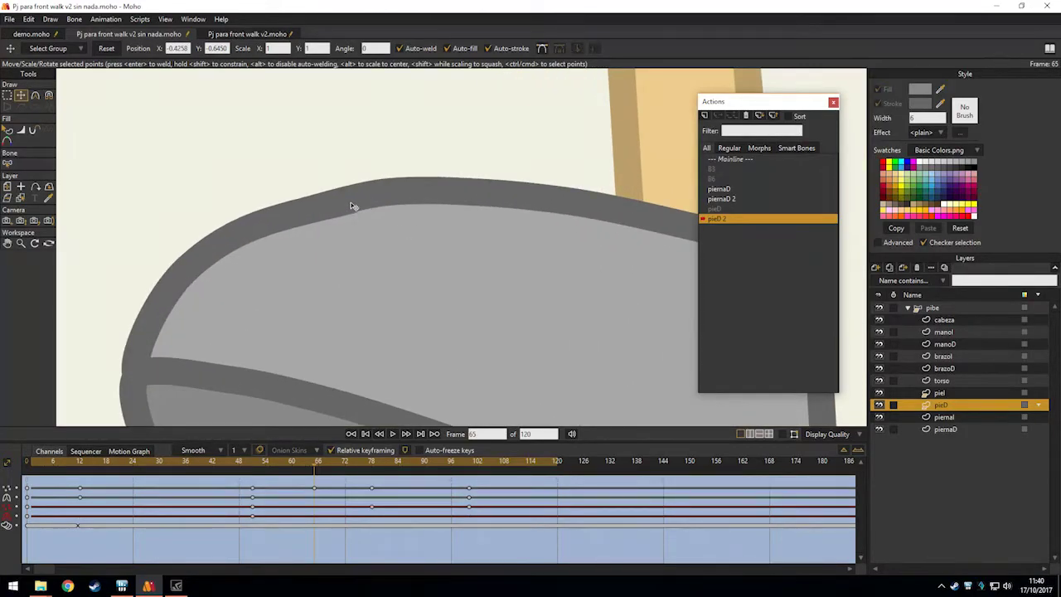
scroll(479, 289, down, 4)
At frame 38, join the sole and shoe at the toe tip and align the upper front outline point with the border.
mouse_move(290, 468)
mouse_down()
mouse_move(254, 462)
mouse_move(474, 470)
mouse_move(137, 468)
mouse_move(195, 469)
mouse_up()
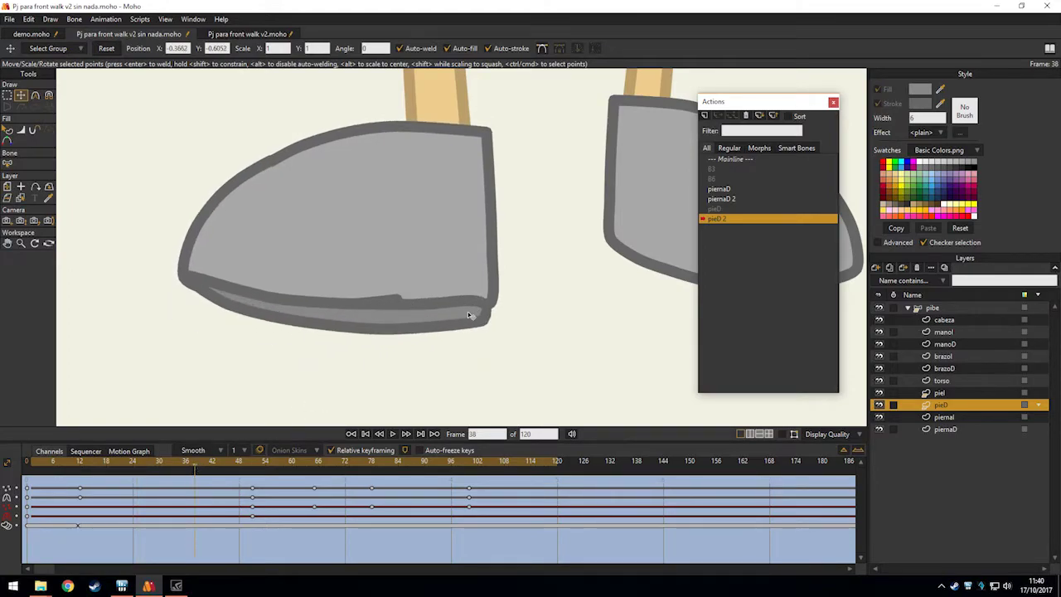
scroll(506, 312, up, 2)
drag(311, 271, 474, 280)
scroll(365, 277, up, 1)
mouse_move(305, 294)
mouse_down()
mouse_move(293, 272)
mouse_move(303, 274)
mouse_up()
drag(404, 223, 352, 261)
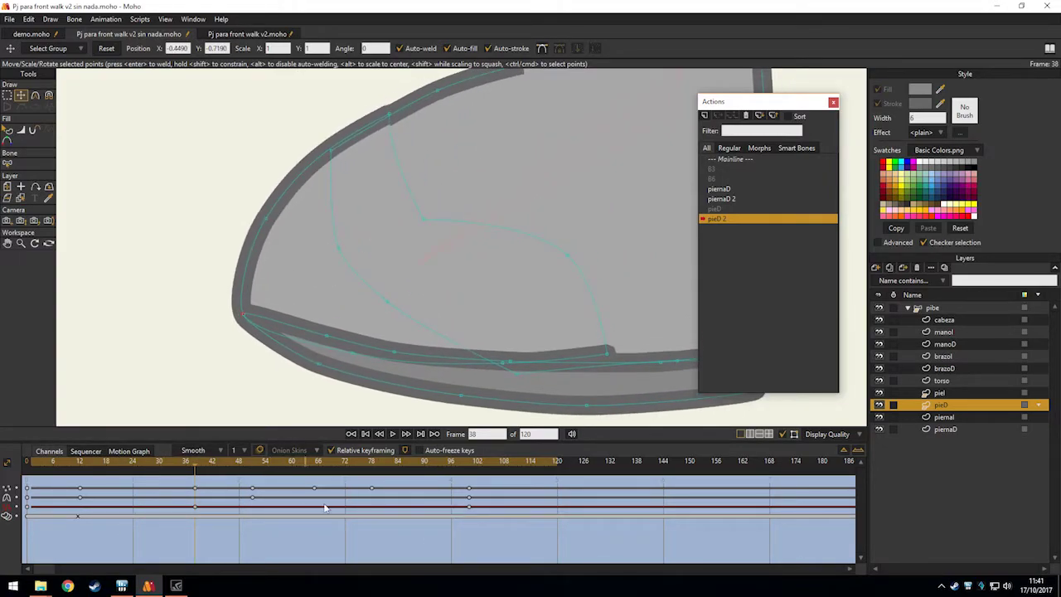
scroll(389, 222, up, 3)
click(400, 204)
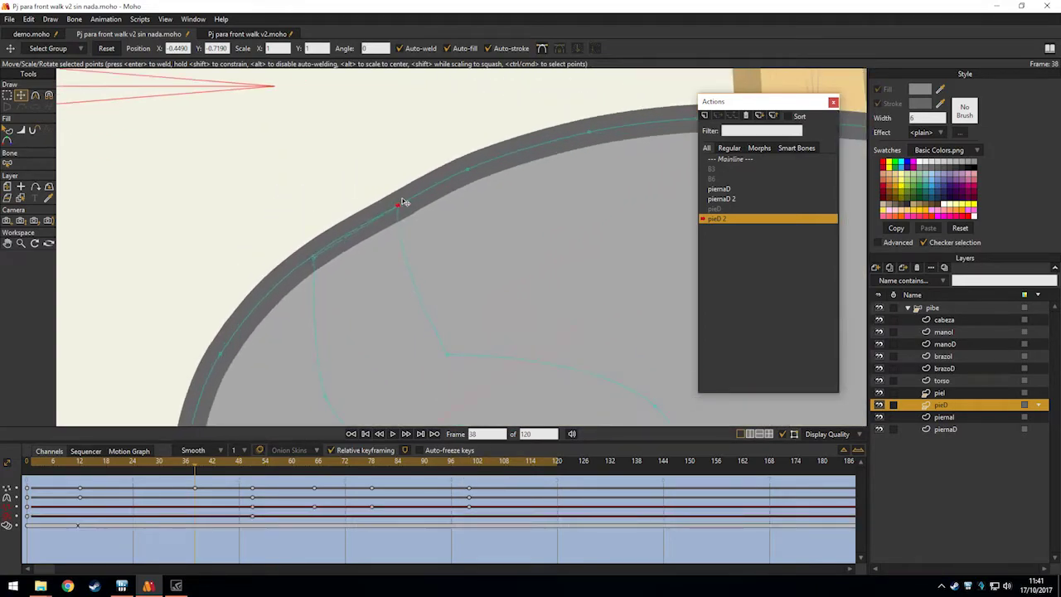
Move the inner outline's lower end point down onto the sole's upper edge at frame 38 to remove the bump.
scroll(404, 200, down, 6)
drag(532, 330, 389, 258)
scroll(393, 250, up, 6)
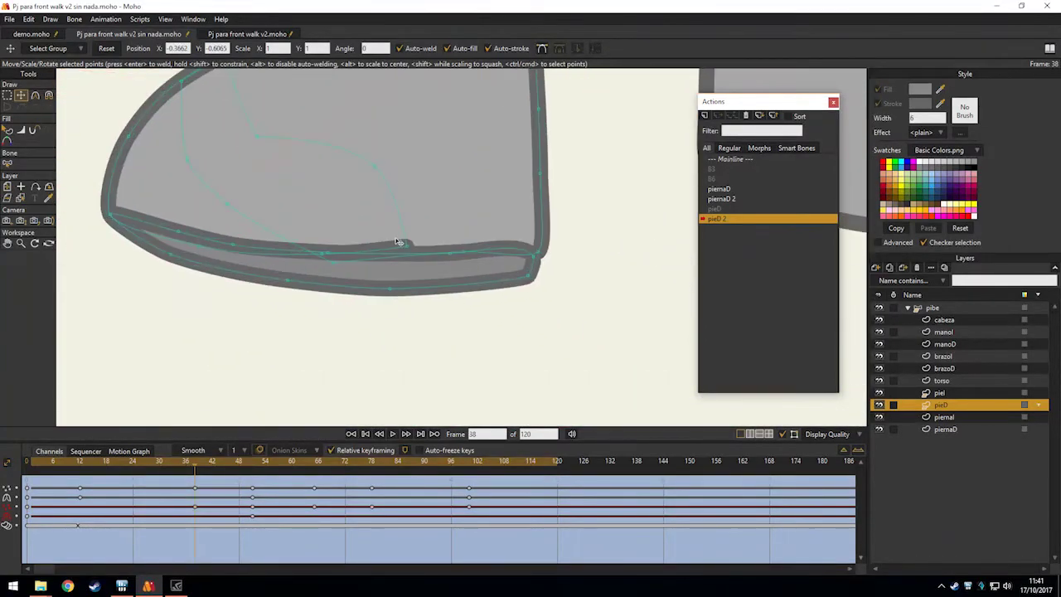
scroll(509, 284, up, 2)
click(495, 295)
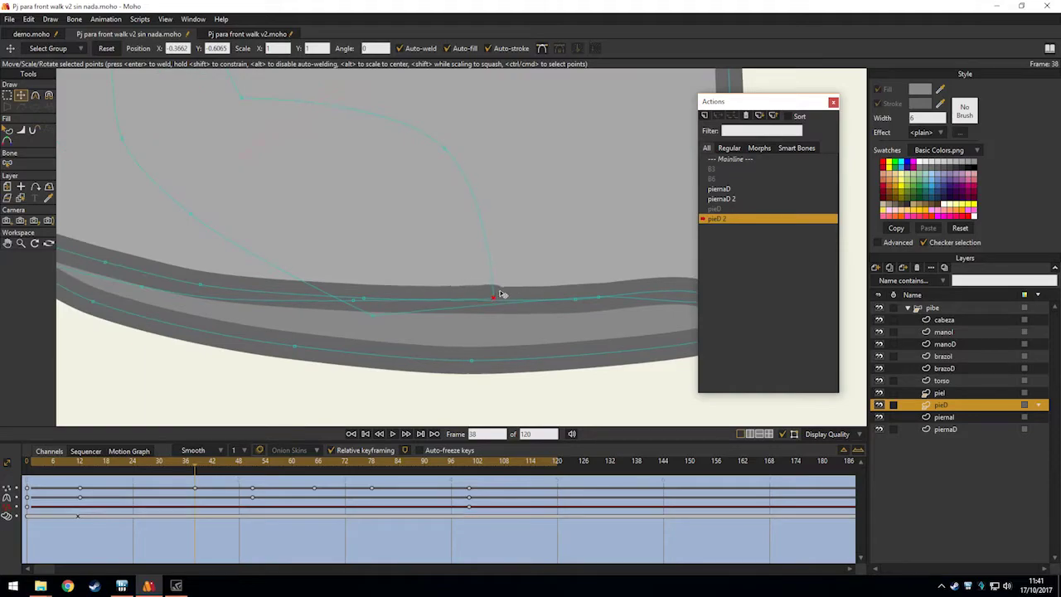
scroll(458, 300, down, 2)
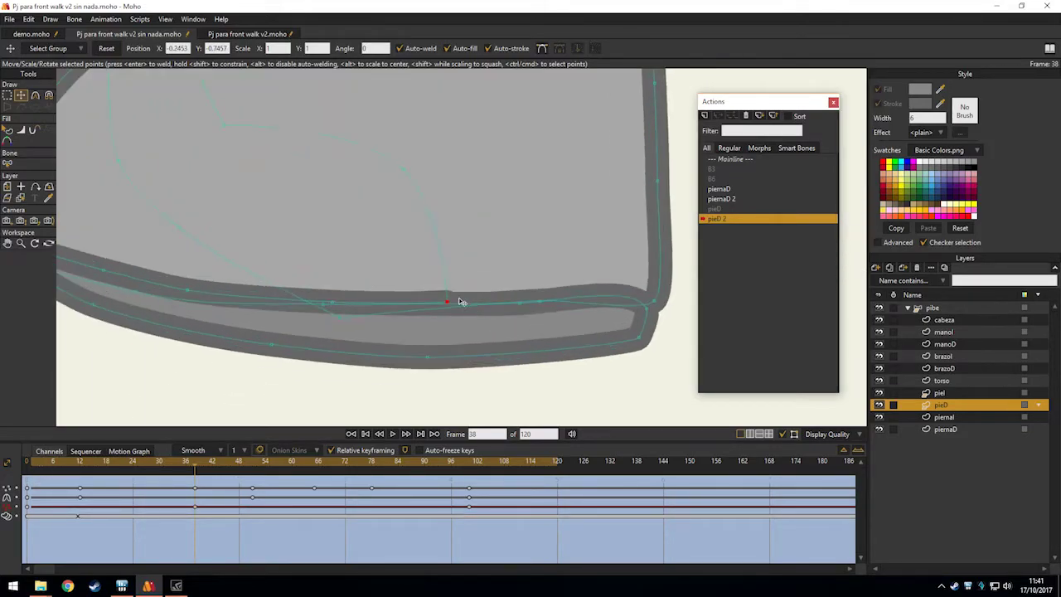
drag(294, 314, 432, 291)
scroll(386, 289, right, 3)
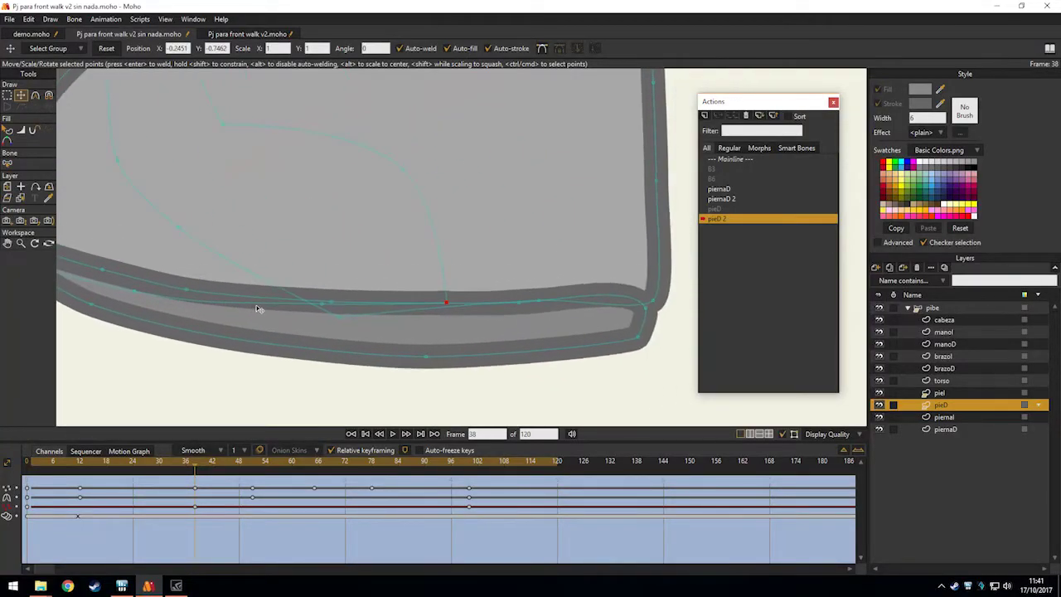
Move the sole's heel-side upper point onto the shoe's rear corner at frame 38 and sharpen its curvature.
scroll(444, 315, right, 3)
mouse_move(402, 307)
mouse_down()
mouse_move(417, 309)
mouse_move(415, 297)
mouse_move(201, 310)
mouse_move(415, 294)
mouse_up()
key(c)
key(t)
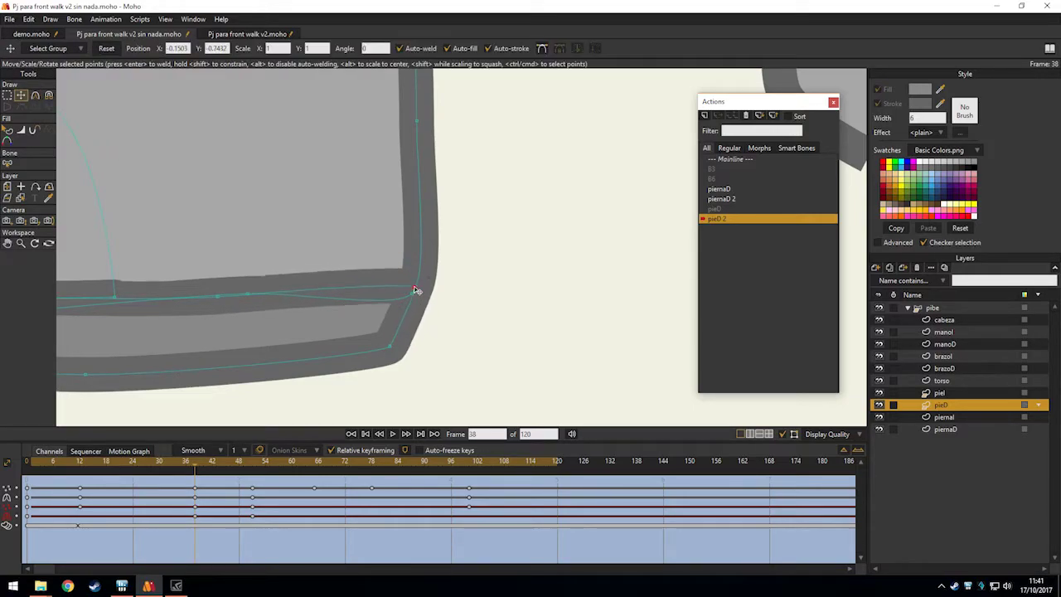
scroll(416, 290, down, 5)
drag(498, 296, 556, 327)
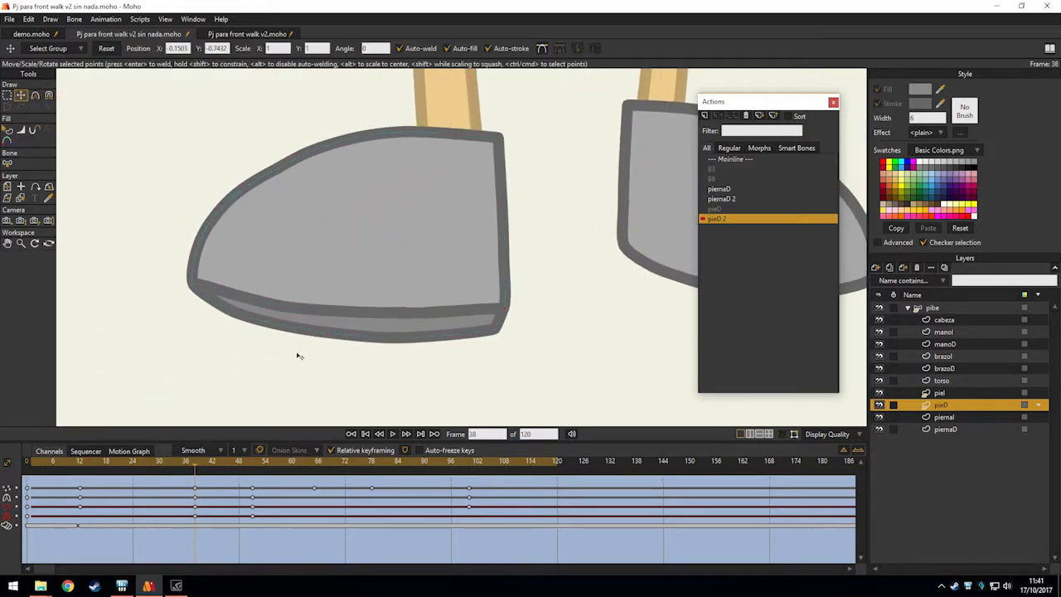
Examine the foot's outline at frame 38 with and without the outline overlay.
scroll(294, 351, up, 1)
mouse_move(384, 239)
mouse_down()
mouse_move(367, 253)
mouse_move(426, 232)
mouse_move(413, 274)
mouse_up()
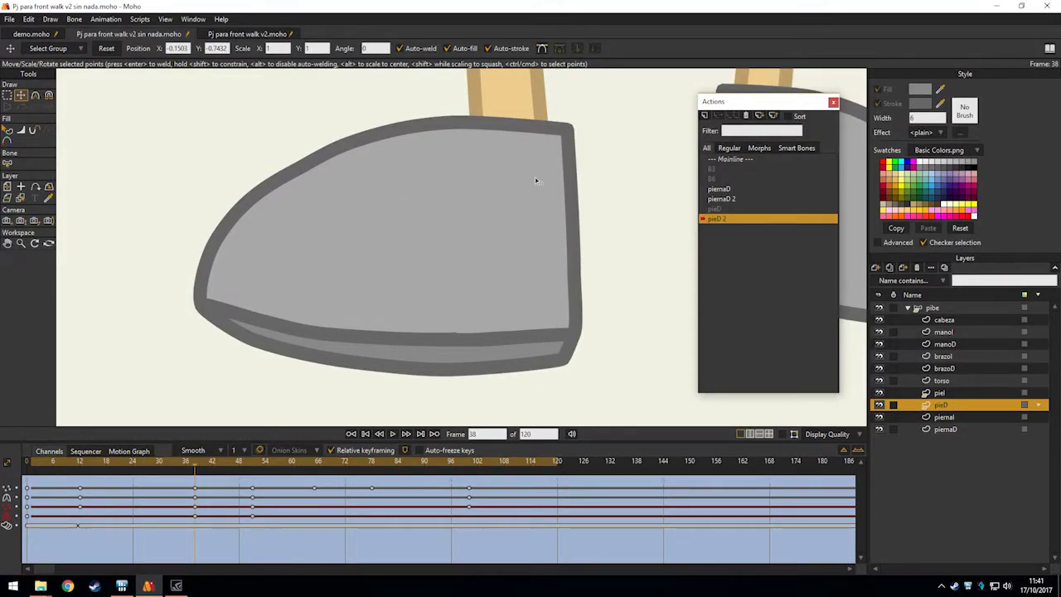
mouse_move(448, 224)
mouse_down()
mouse_move(464, 291)
mouse_move(459, 227)
mouse_up()
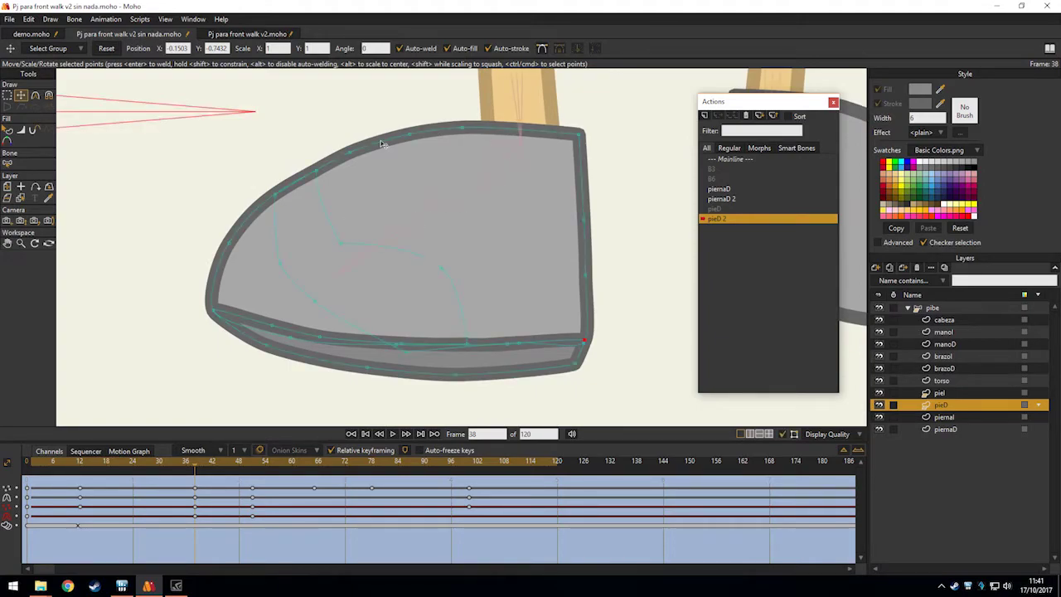
key(ctrl+j)
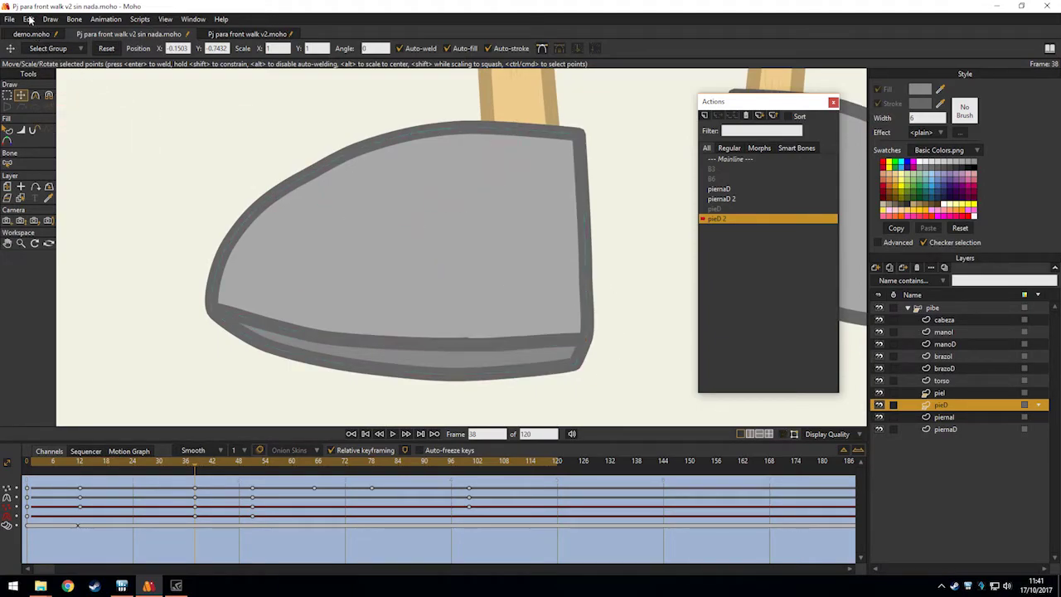
click(29, 18)
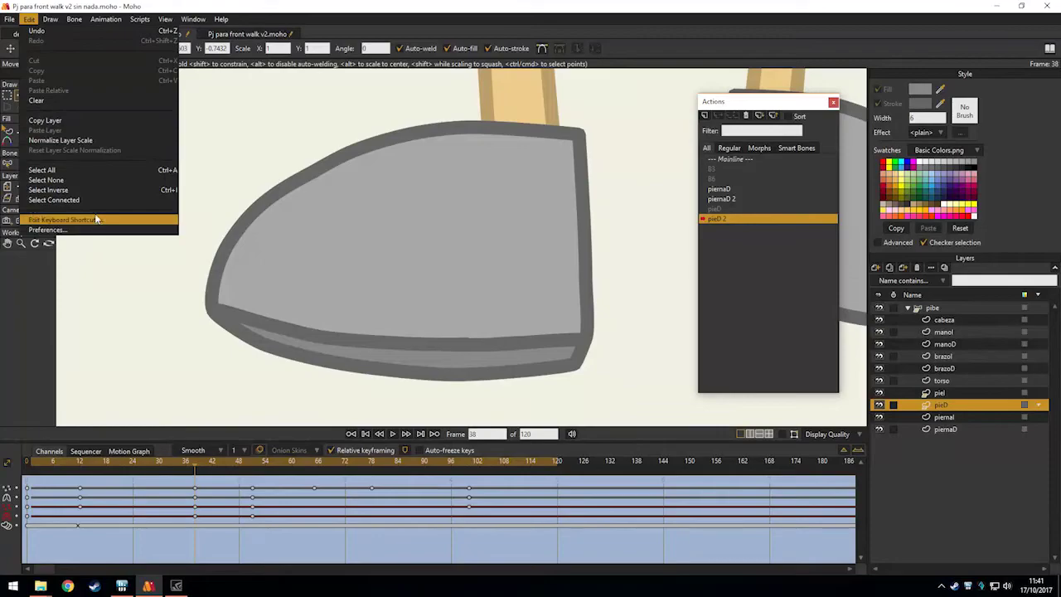
drag(295, 269, 315, 305)
drag(403, 343, 410, 287)
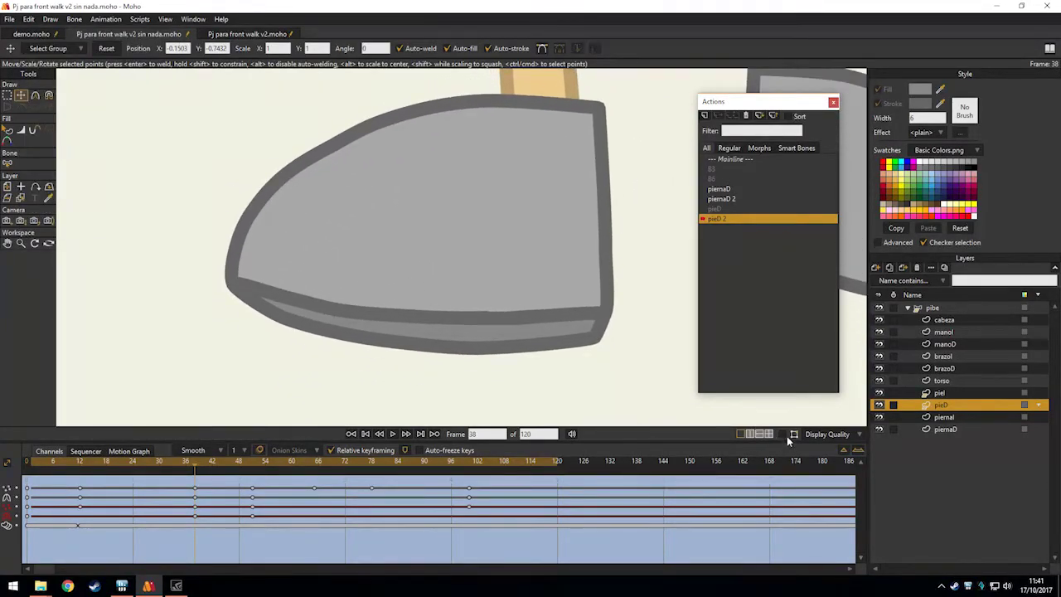
key(ctrl+d)
click(785, 433)
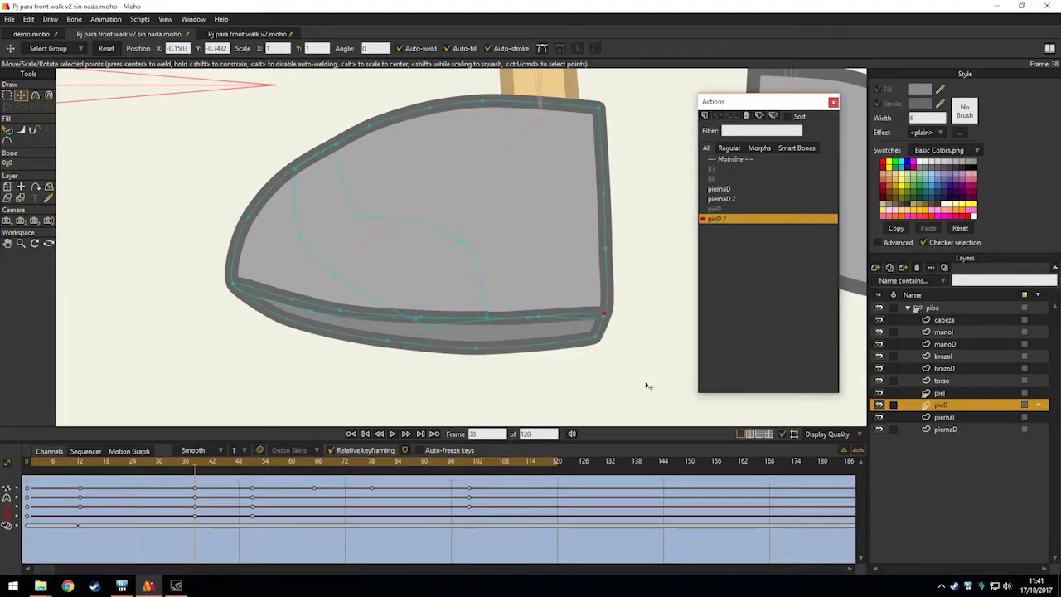
Scrub the pieD 2 action through to frame 102 to check how the foot and sole morph.
scroll(434, 374, down, 3)
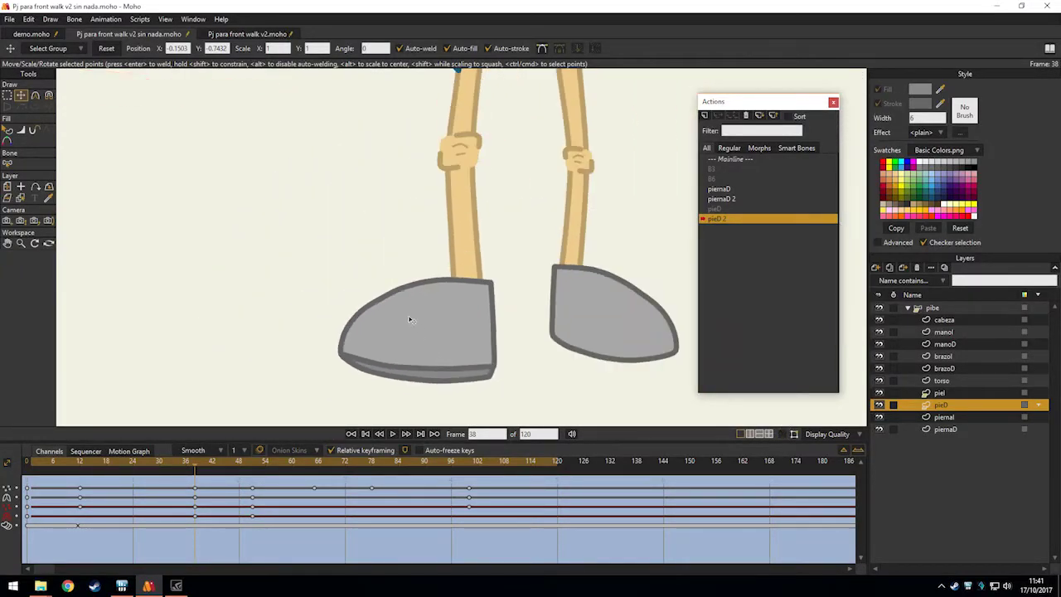
scroll(336, 295, up, 2)
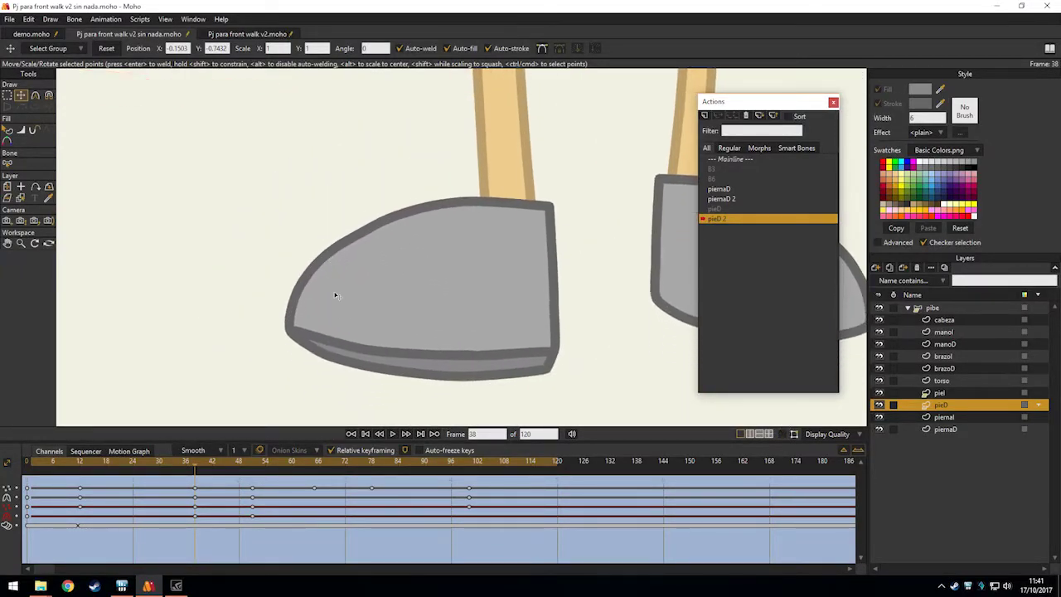
click(141, 465)
drag(149, 460, 478, 454)
scroll(498, 336, down, 3)
scroll(423, 340, up, 3)
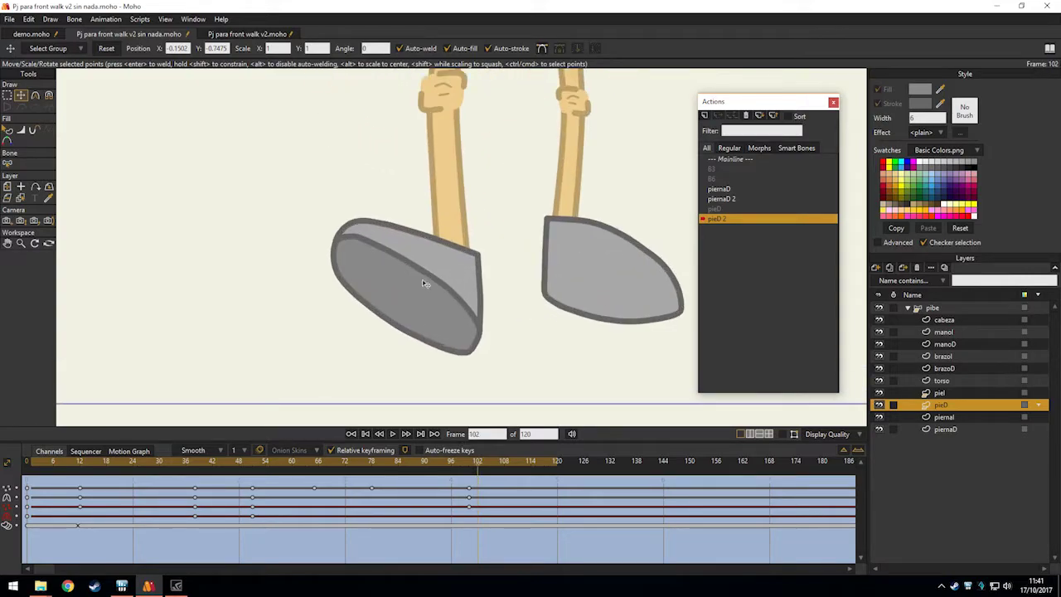
scroll(423, 284, up, 3)
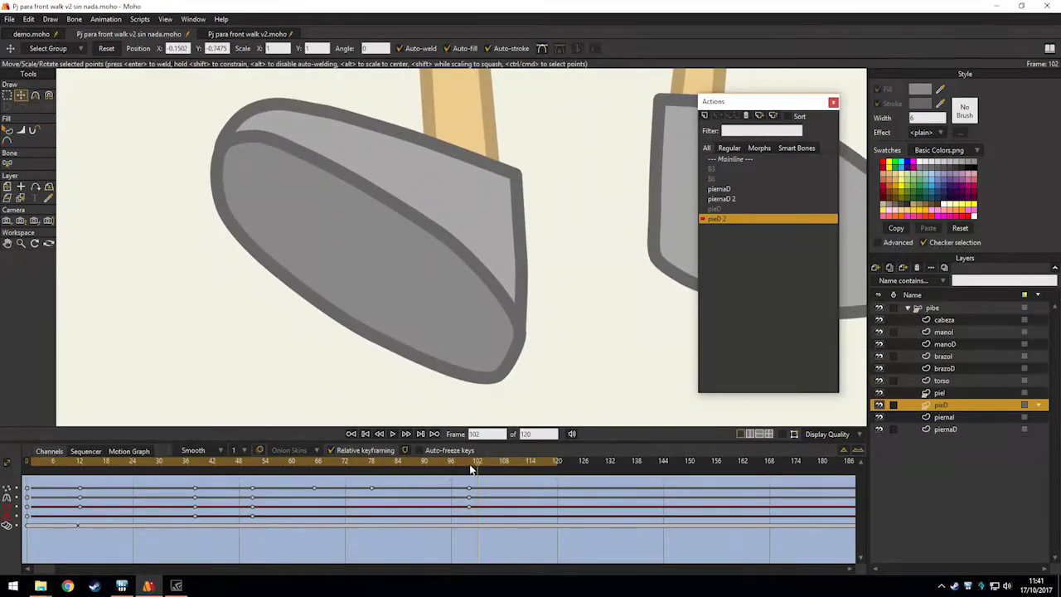
Move the inner outline's lower end point down onto the sole's edge at frame 34 to smooth the foot's bottom outline.
mouse_move(467, 470)
mouse_down()
mouse_move(88, 471)
mouse_move(81, 481)
mouse_move(176, 489)
mouse_up()
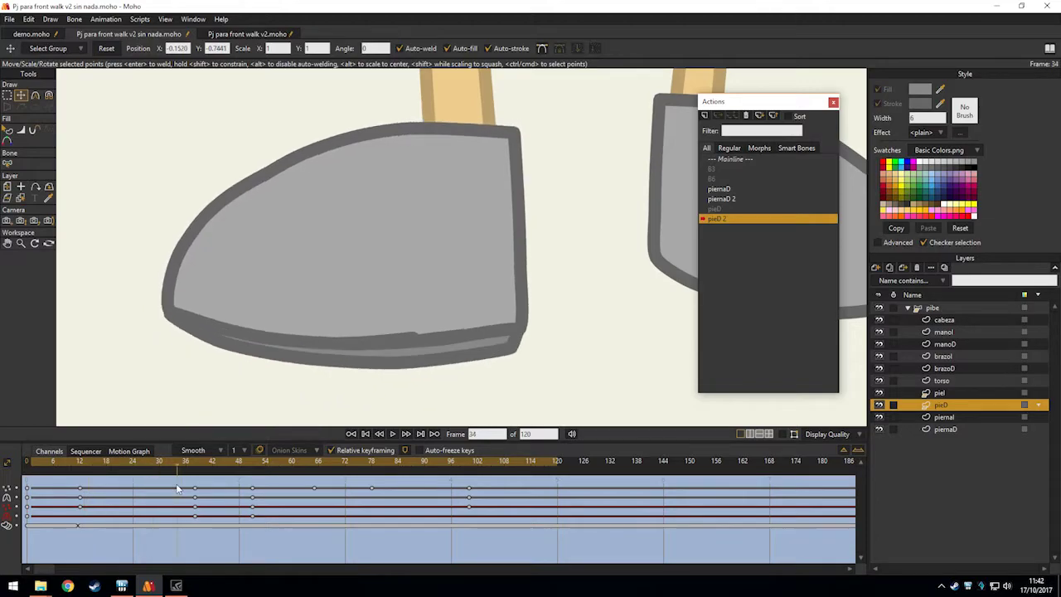
scroll(378, 362, up, 4)
click(448, 264)
drag(450, 261, 450, 265)
scroll(451, 266, down, 5)
scroll(497, 284, up, 4)
key(ctrl+h)
drag(417, 301, 512, 320)
Nudge the inner outline's lower end point down inside the sole's outline at frame 12 to even out the foot's bottom edge.
drag(105, 467, 80, 462)
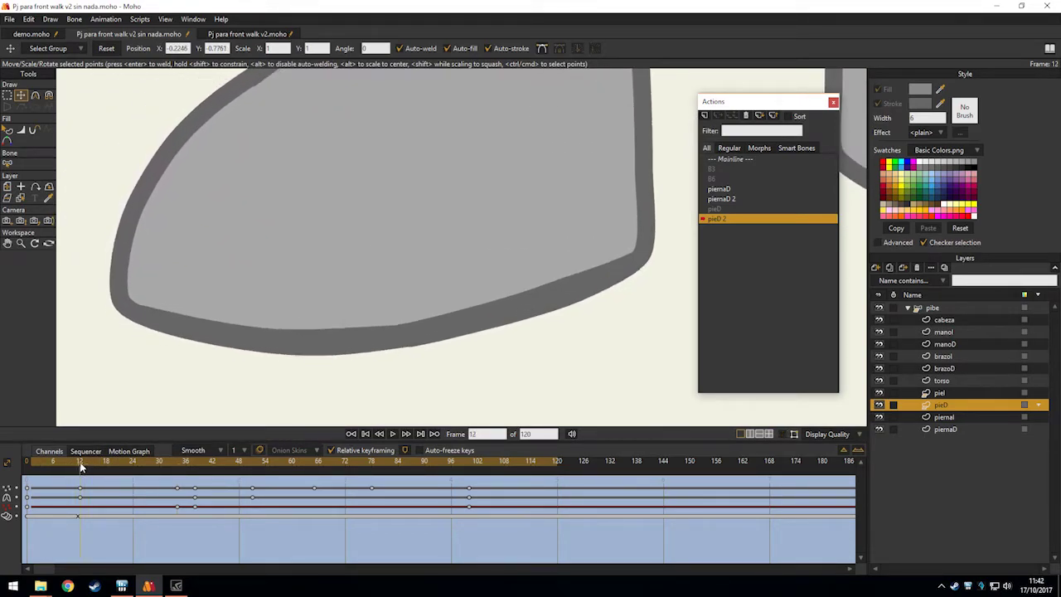
key(ctrl+h)
scroll(374, 356, up, 3)
drag(373, 365, 434, 337)
drag(192, 317, 324, 320)
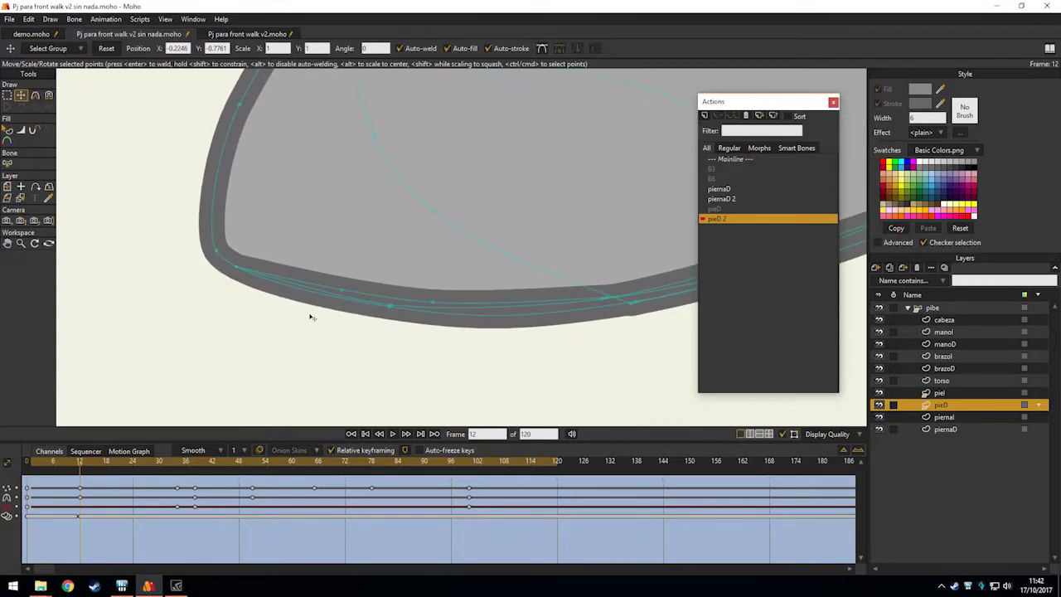
scroll(332, 305, up, 2)
drag(389, 298, 312, 334)
click(432, 315)
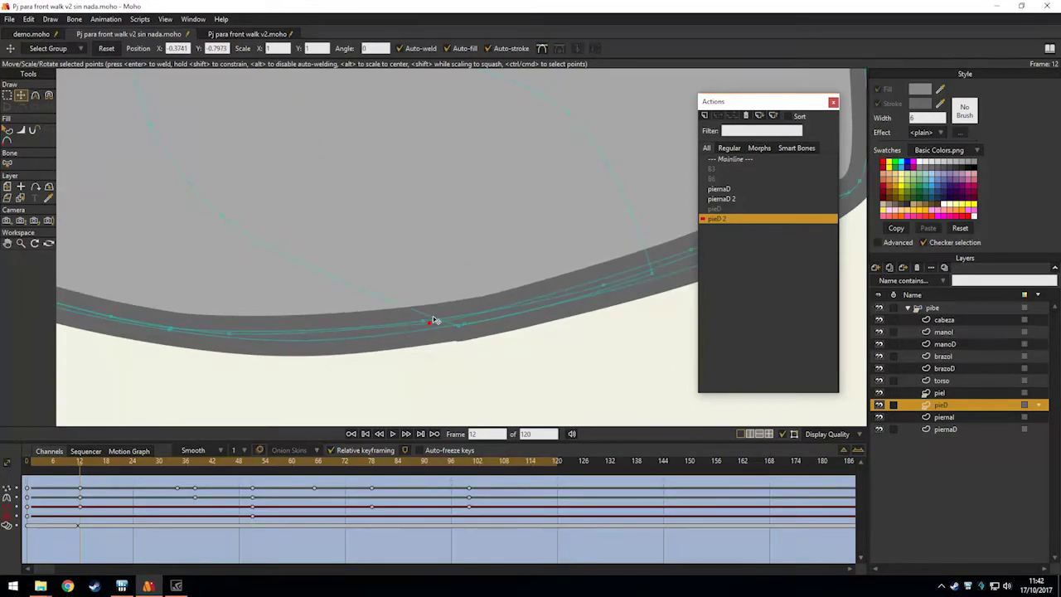
drag(417, 318, 420, 323)
drag(481, 315, 488, 291)
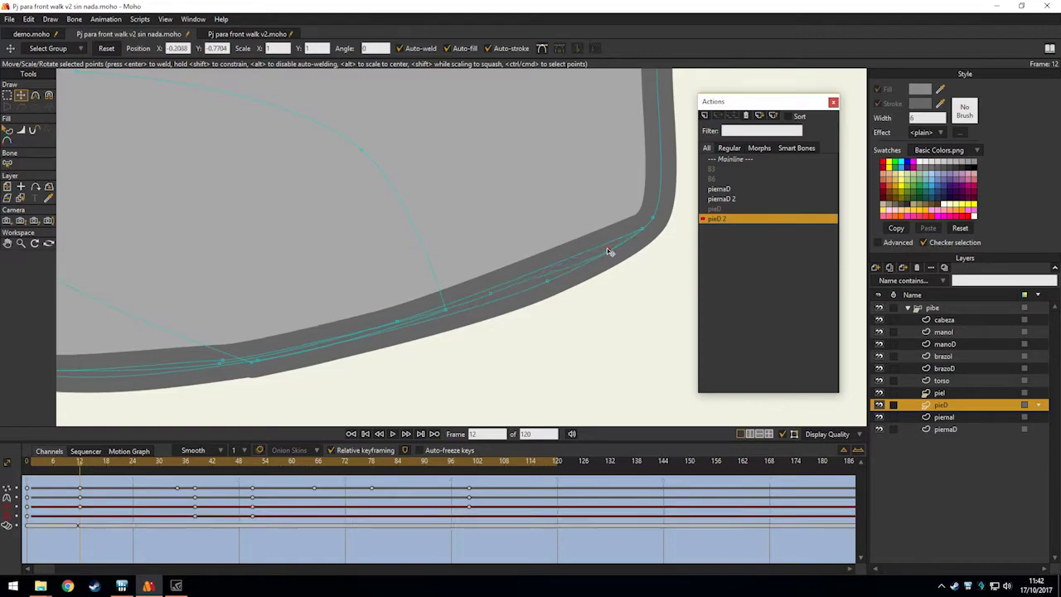
drag(384, 317, 421, 320)
Scrub the pieD 2 action through to frame 106 and back to frame 0 to check the foot's morph.
scroll(225, 403, down, 3)
drag(33, 461, 496, 450)
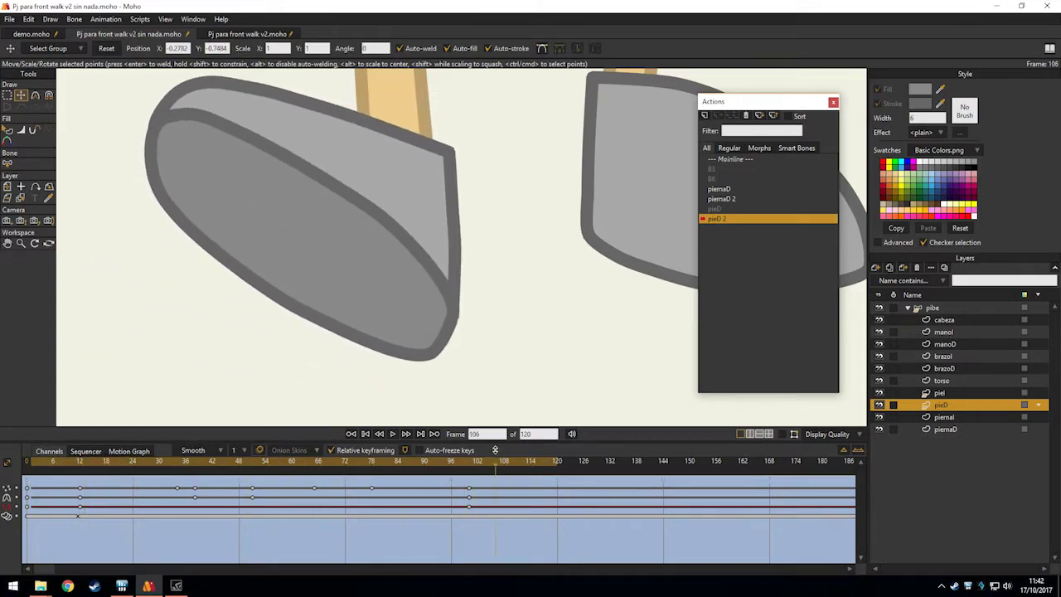
scroll(506, 327, down, 5)
drag(522, 324, 483, 391)
drag(488, 464, 1, 453)
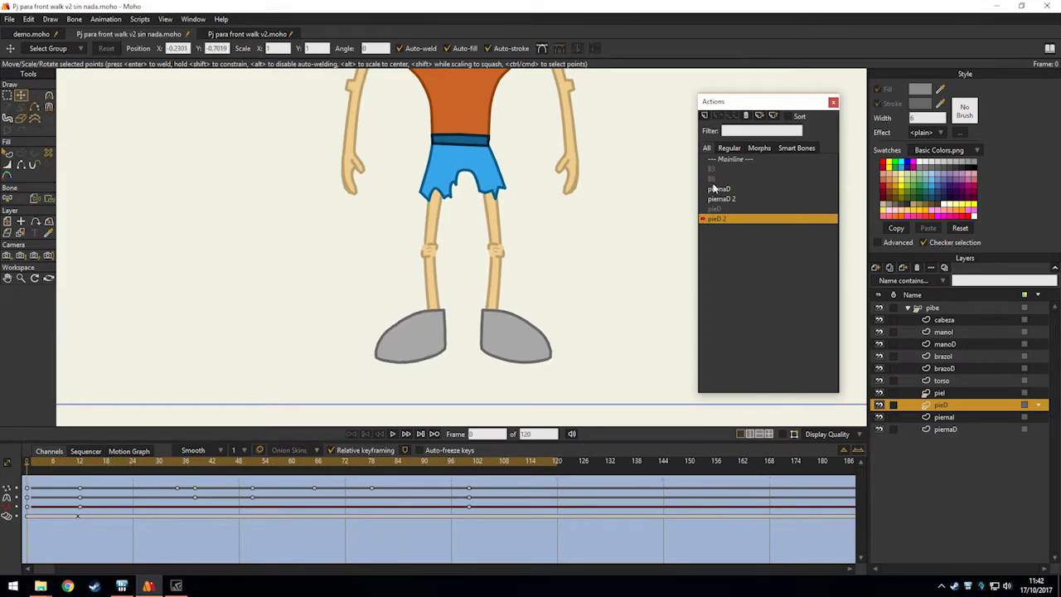
Return to the Mainline, select the pibe bone layer and show the bones over the character.
click(756, 160)
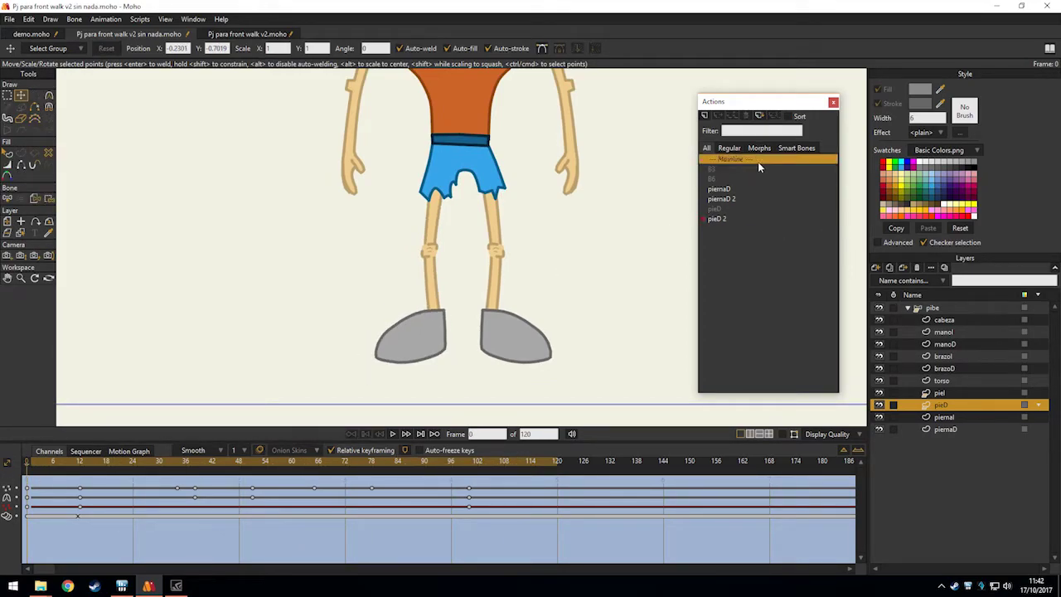
click(933, 308)
drag(460, 310, 498, 265)
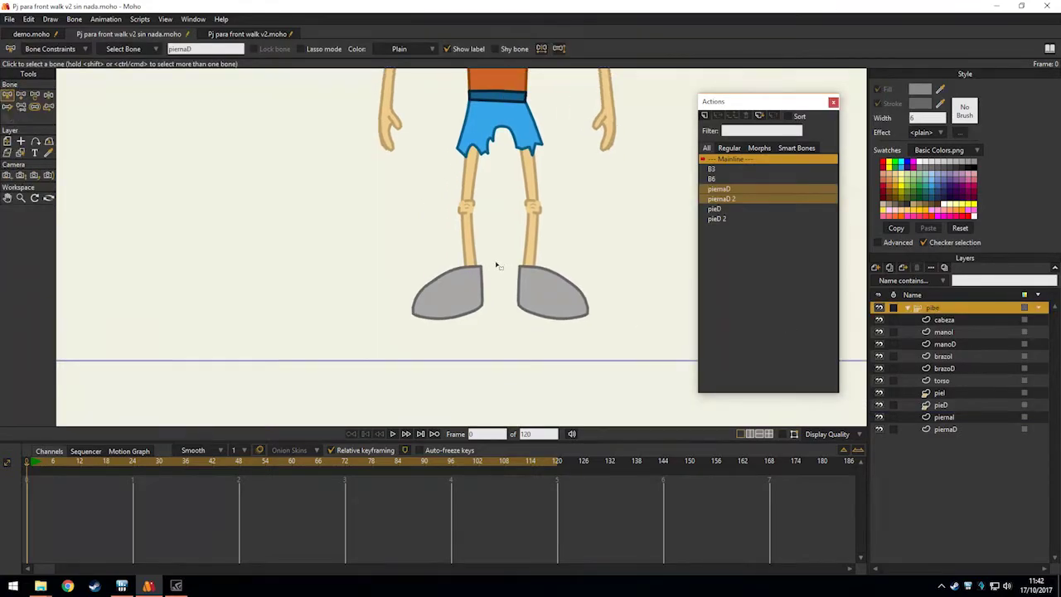
click(344, 353)
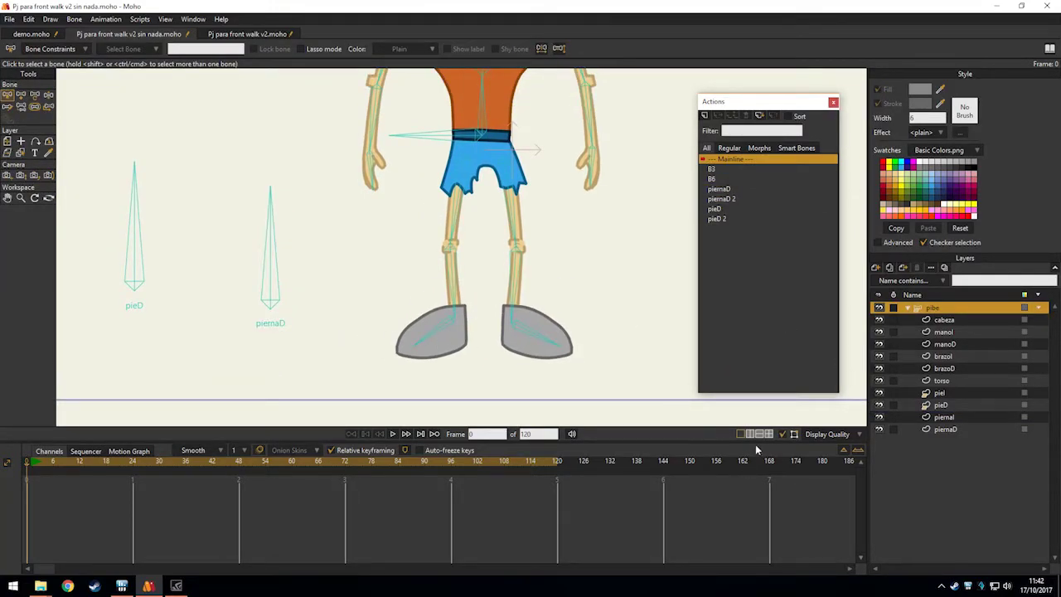
drag(437, 335, 474, 360)
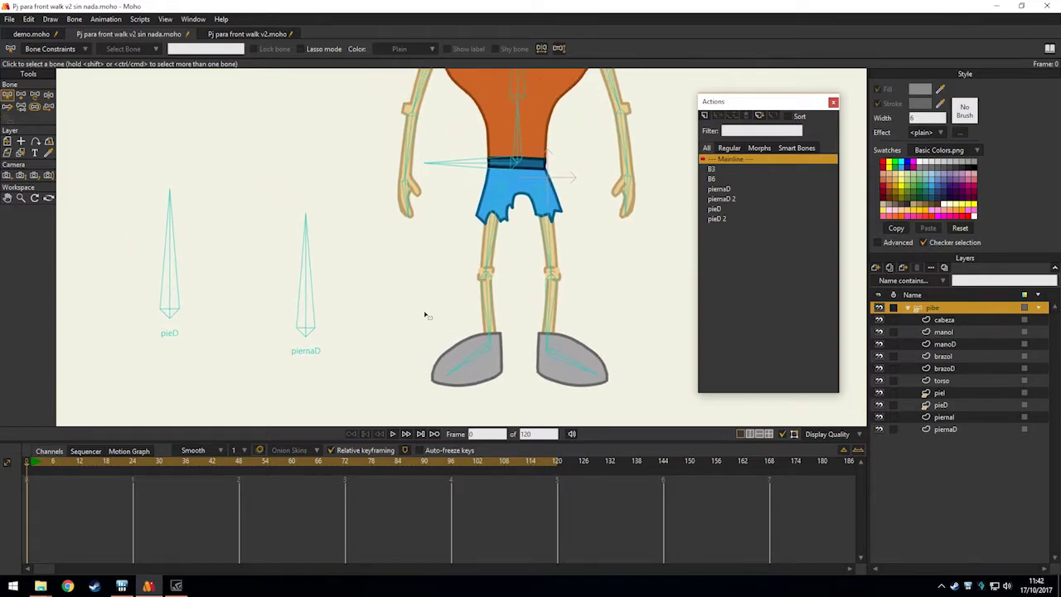
drag(427, 313, 409, 267)
Test rotating the piernaD and pieD dials together on the Mainline, with the rig back at frame 0 at the end.
key(z)
drag(288, 216, 363, 363)
drag(145, 199, 71, 302)
drag(342, 293, 328, 233)
drag(119, 463, 27, 462)
key(b)
click(369, 348)
drag(346, 365, 332, 402)
drag(431, 354, 460, 360)
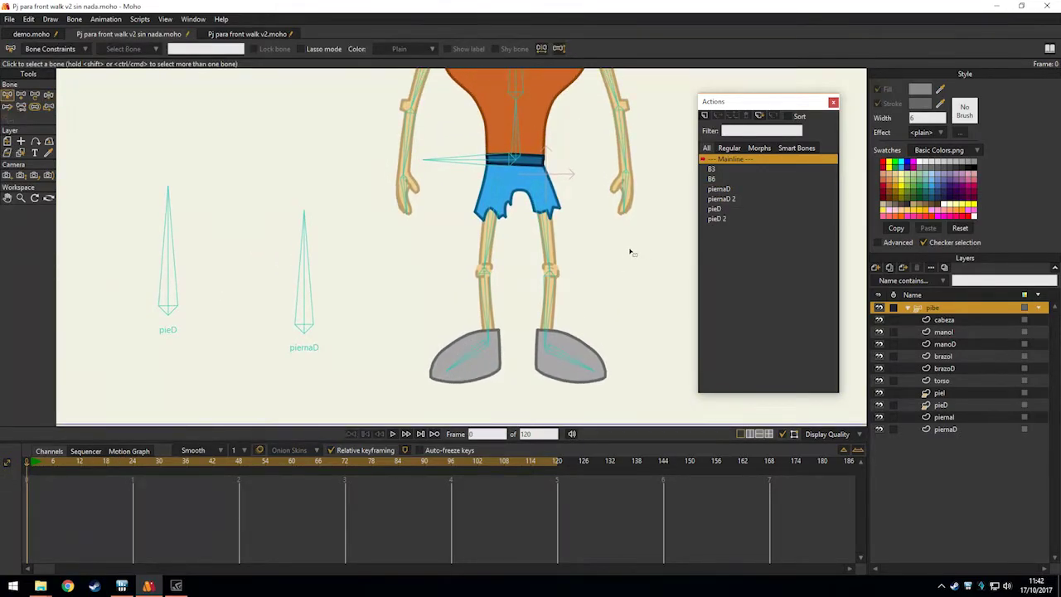
Activate the pieD 2 action and inspect the piernaD dial's pose and keyframes at frame 1.
double_click(716, 218)
click(28, 461)
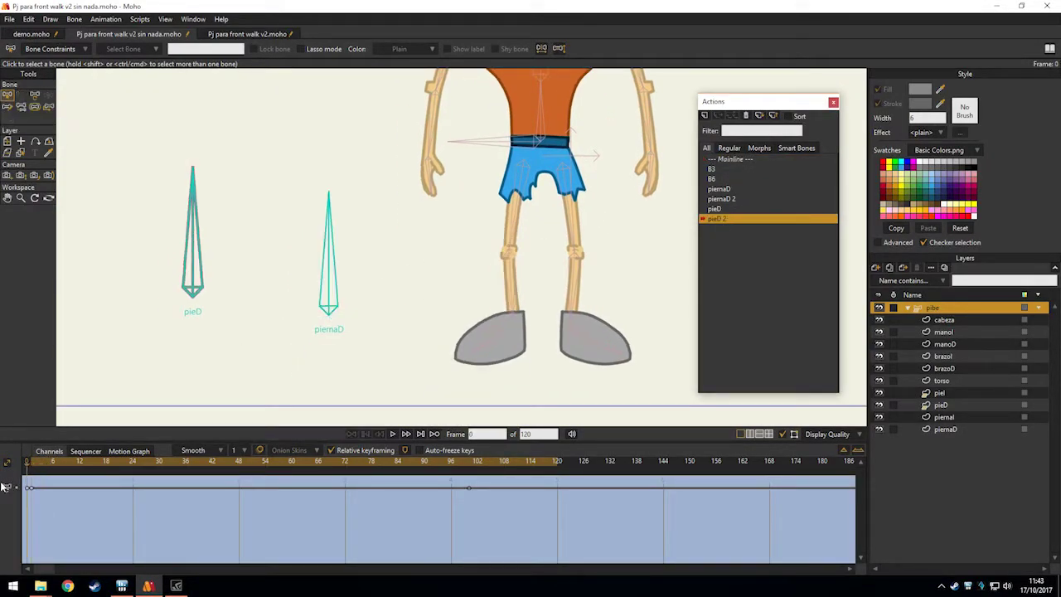
key(Right)
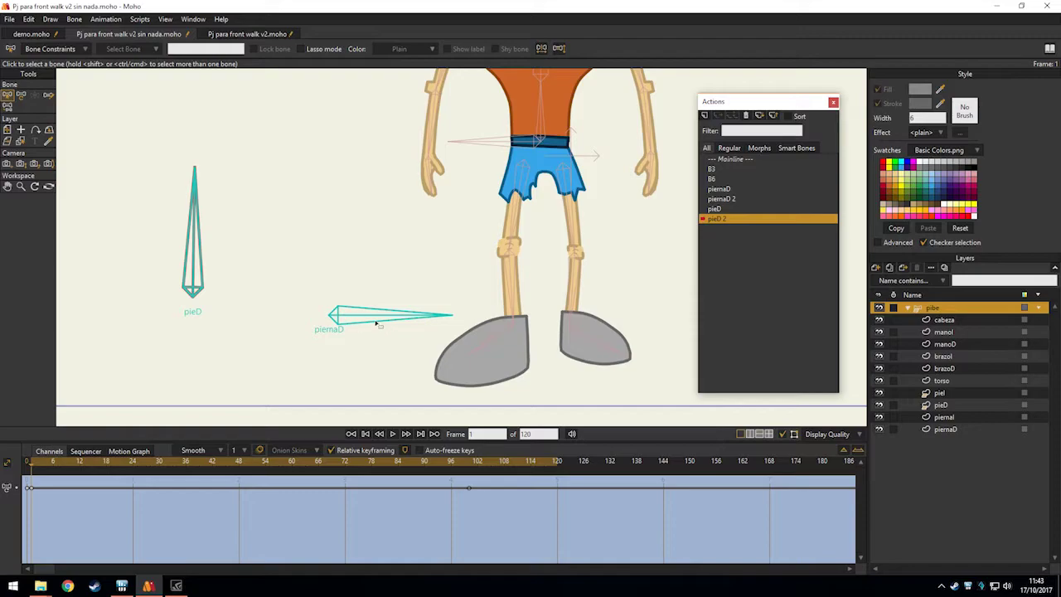
drag(402, 240, 381, 316)
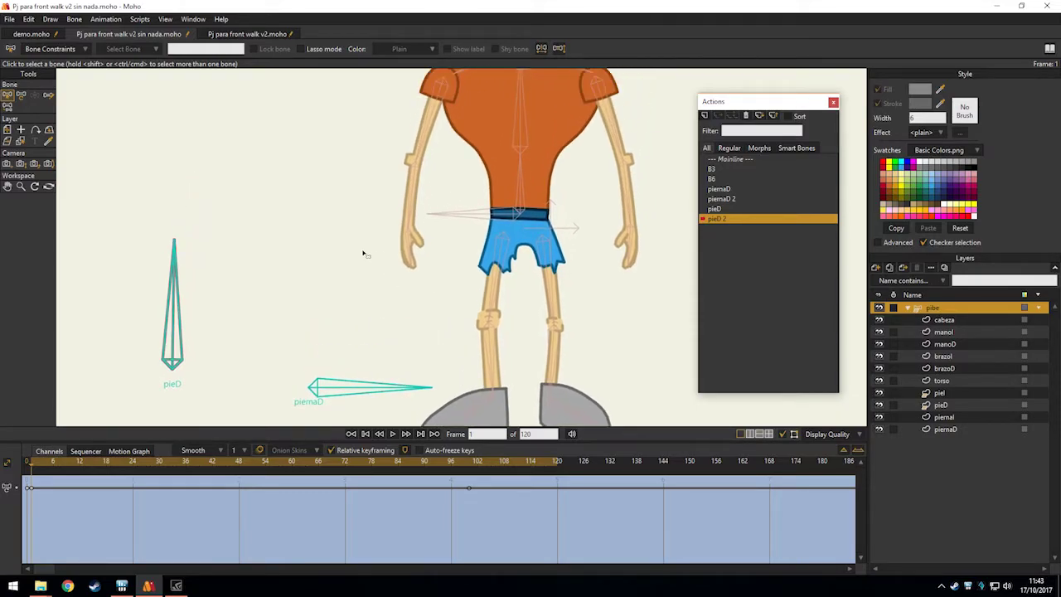
drag(311, 372, 325, 248)
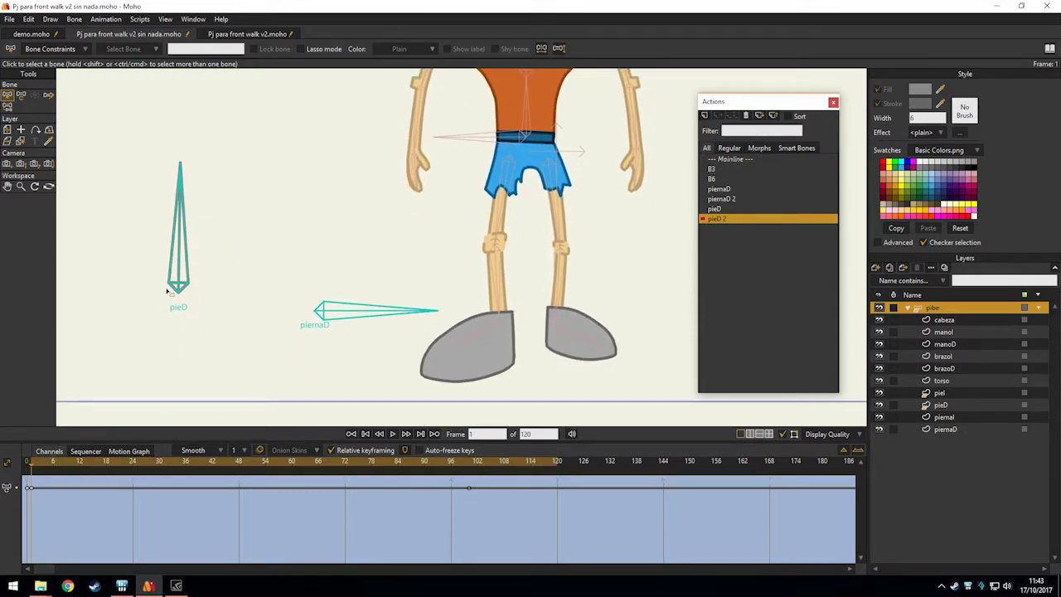
drag(42, 462, 29, 494)
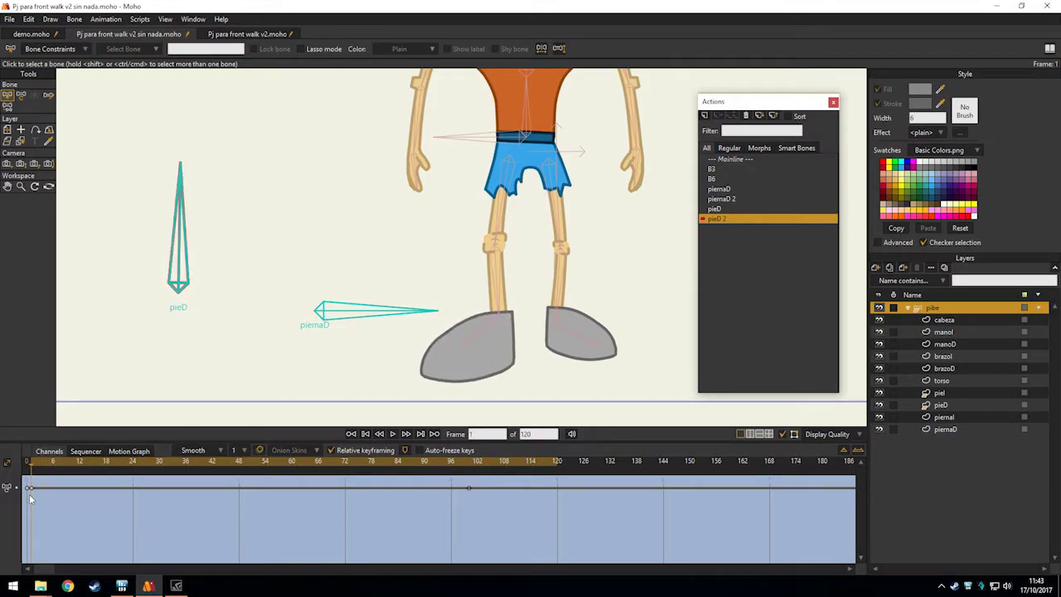
click(337, 307)
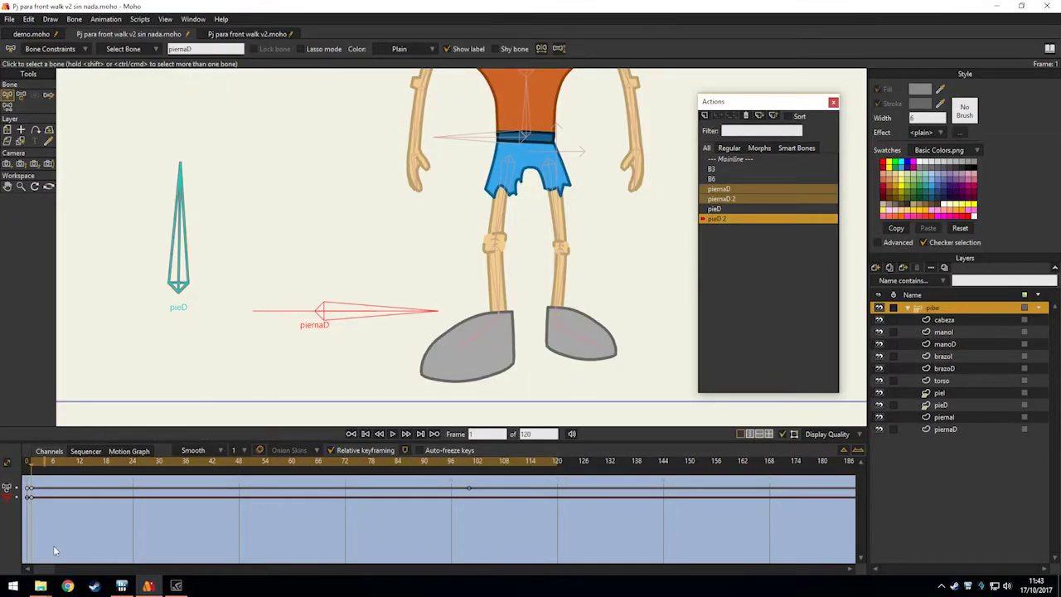
click(336, 399)
Test the pieD dial's rotation at frame 12 of the Mainline, undo the changes and go back to frame 0.
click(722, 159)
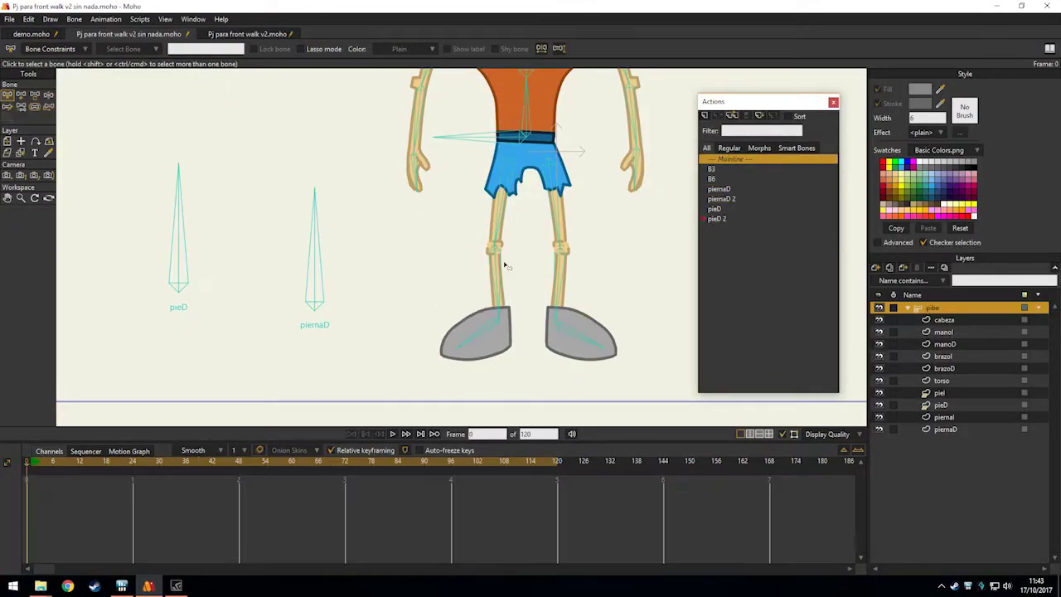
key(t)
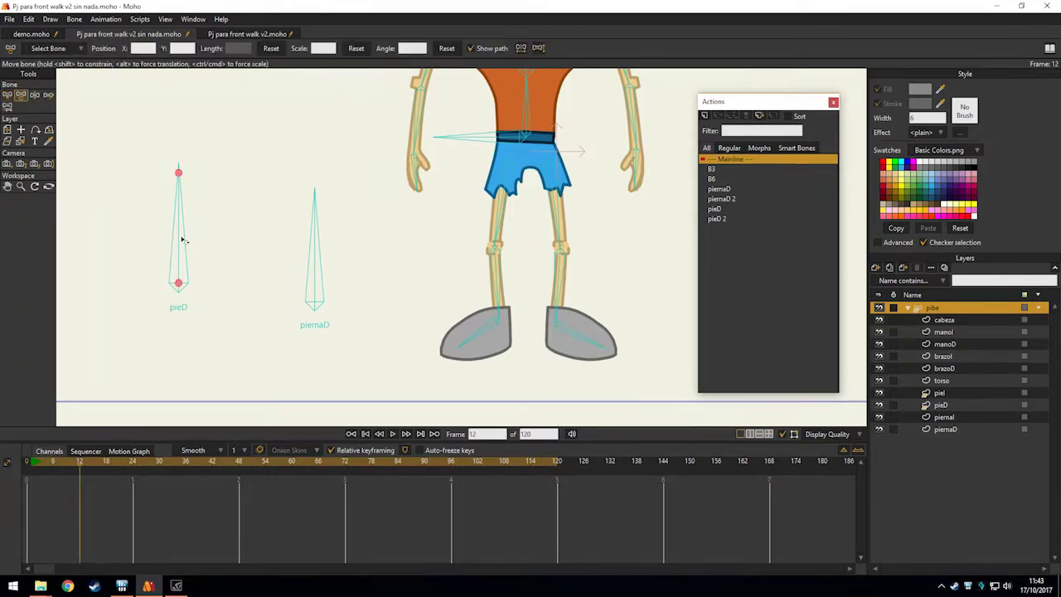
drag(185, 211, 189, 213)
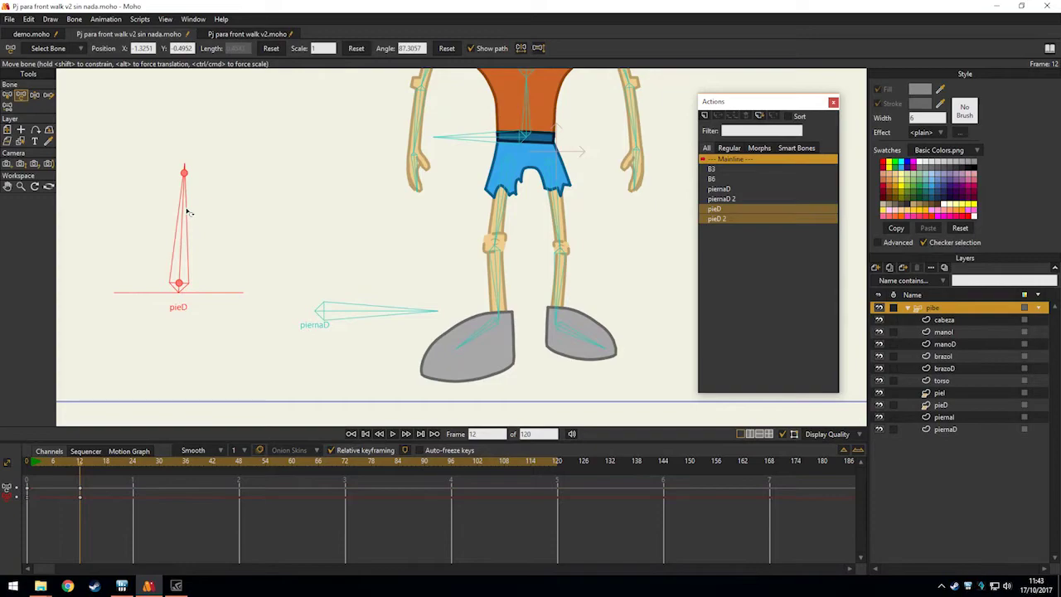
drag(231, 247, 174, 216)
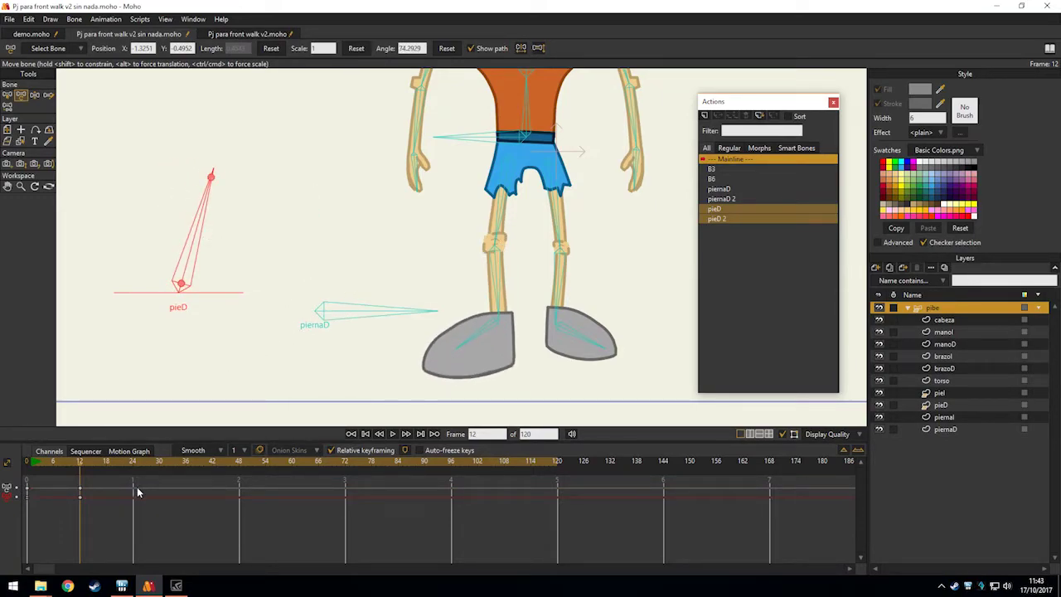
key(ctrl+z)
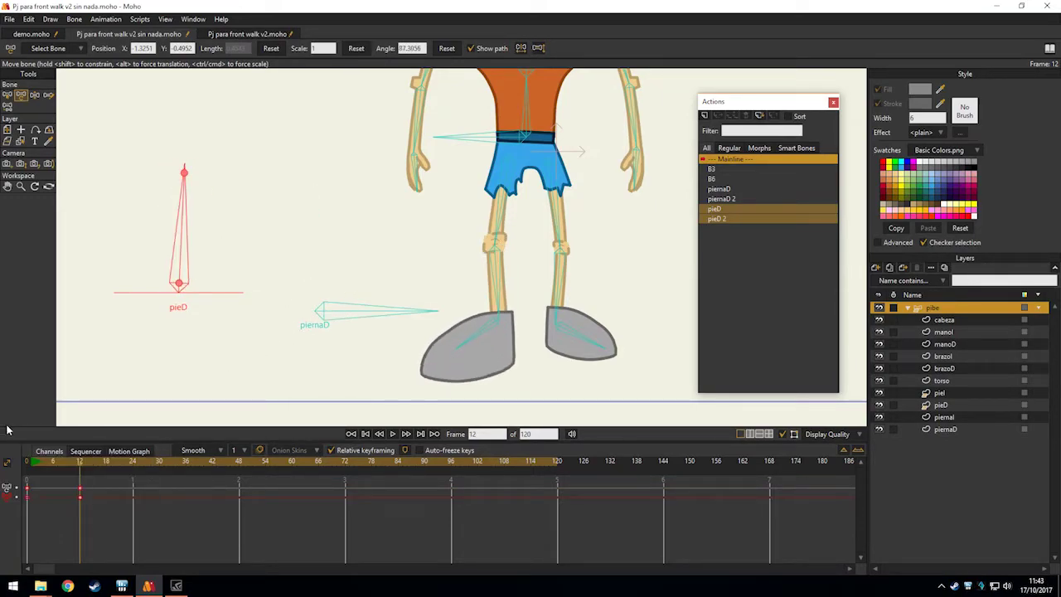
key(ctrl+z)
drag(49, 464, 2, 471)
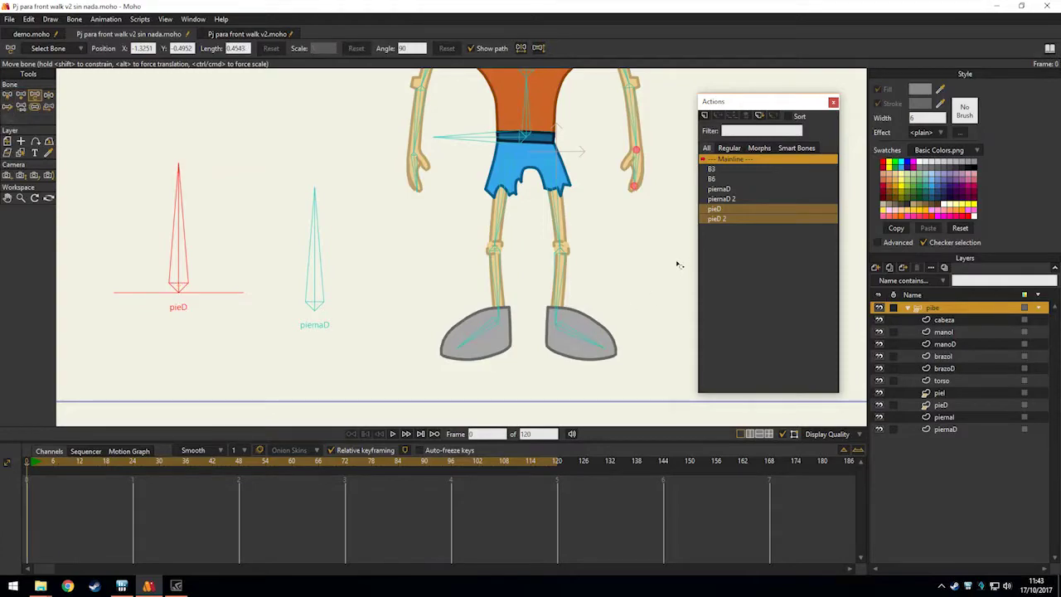
Delete the piernaD dial's animation from the pieD 2 action so only the pieD dial stays keyed.
double_click(732, 215)
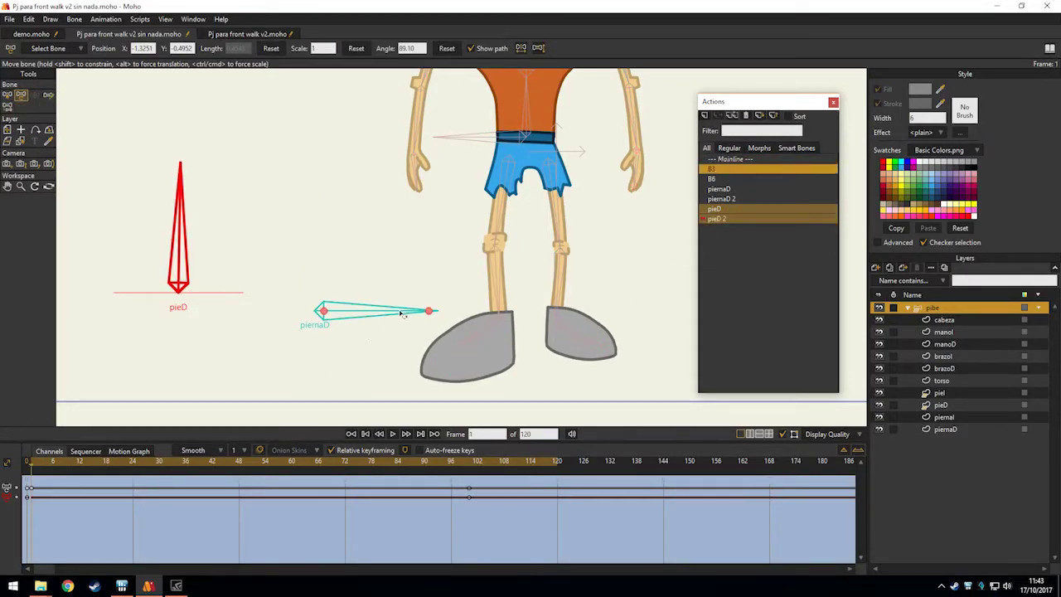
drag(657, 352, 749, 304)
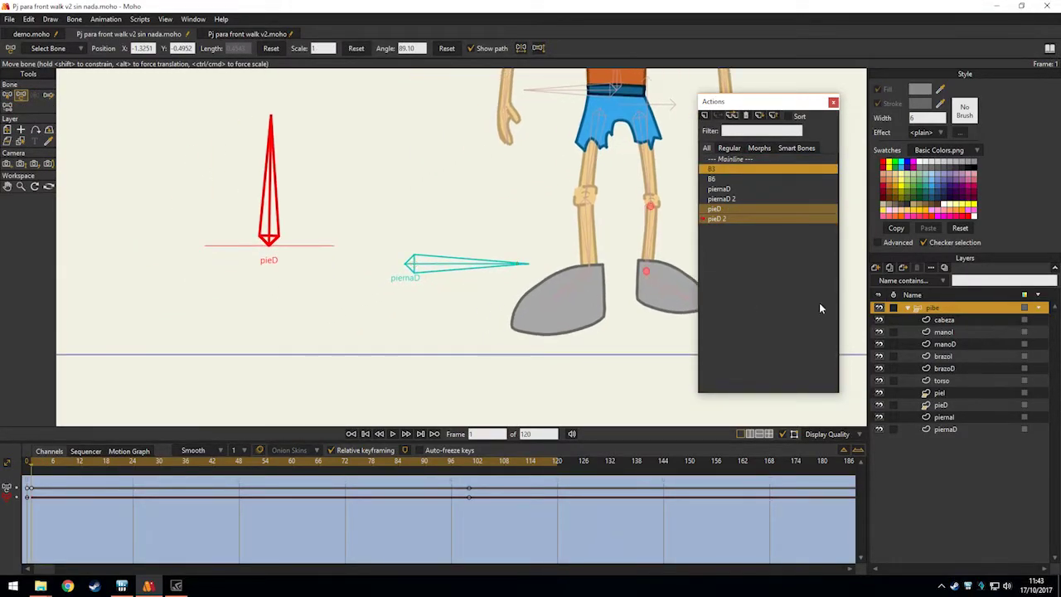
drag(581, 308, 561, 334)
click(8, 97)
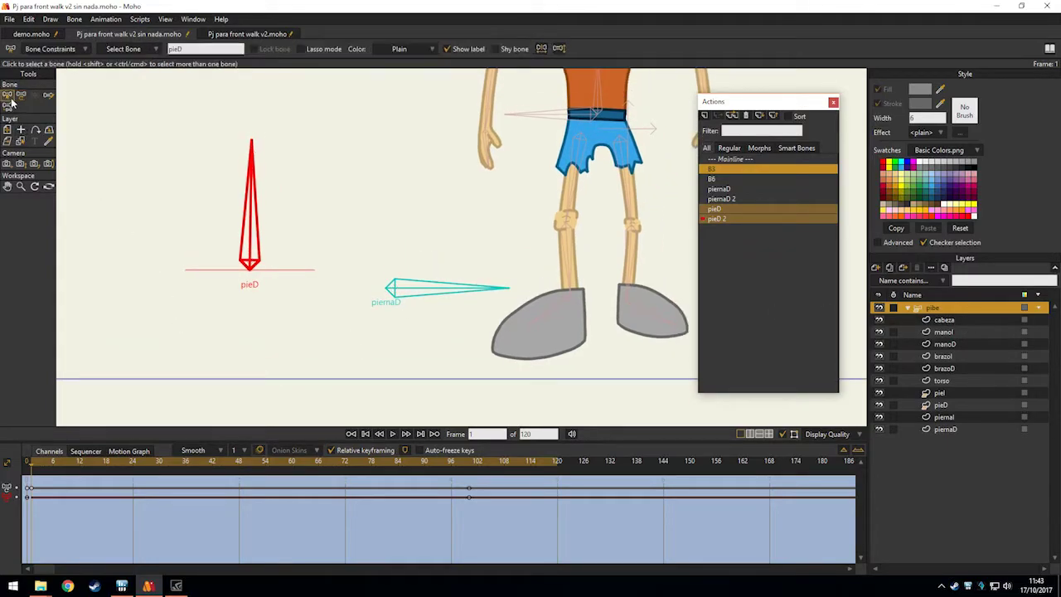
drag(405, 232, 466, 352)
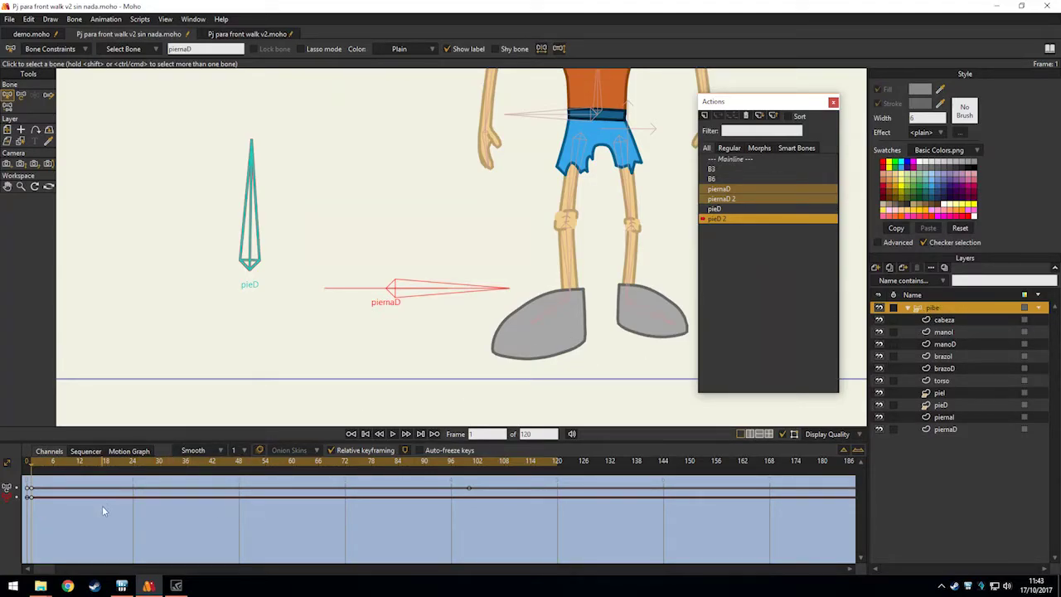
click(7, 498)
key(Delete)
click(398, 332)
drag(368, 339, 314, 353)
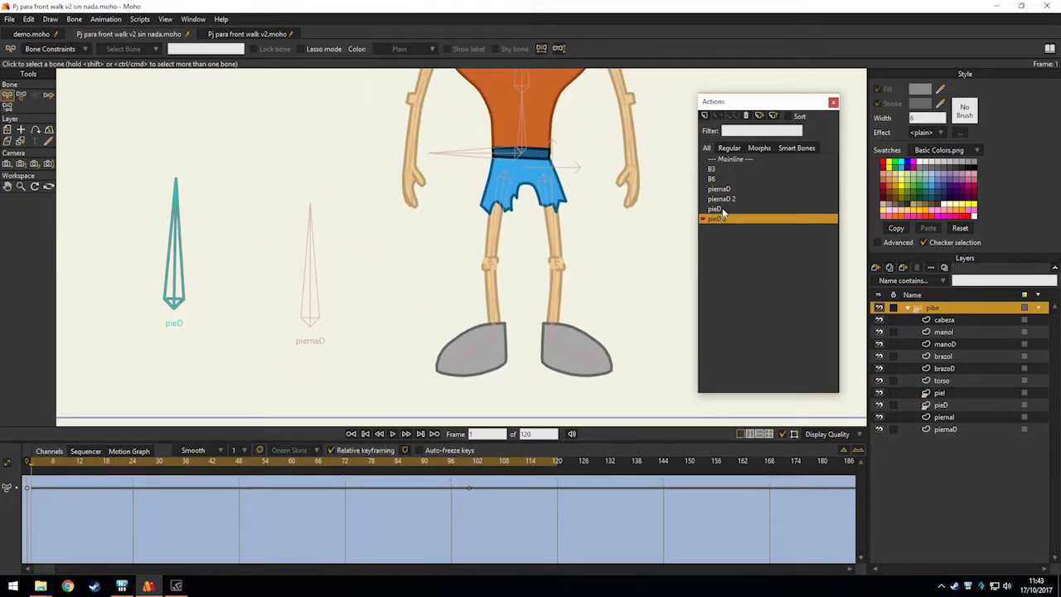
Activate the pieD action and rotate the piernaD dial to 180 degrees at frame 1 to lift the leg.
click(717, 209)
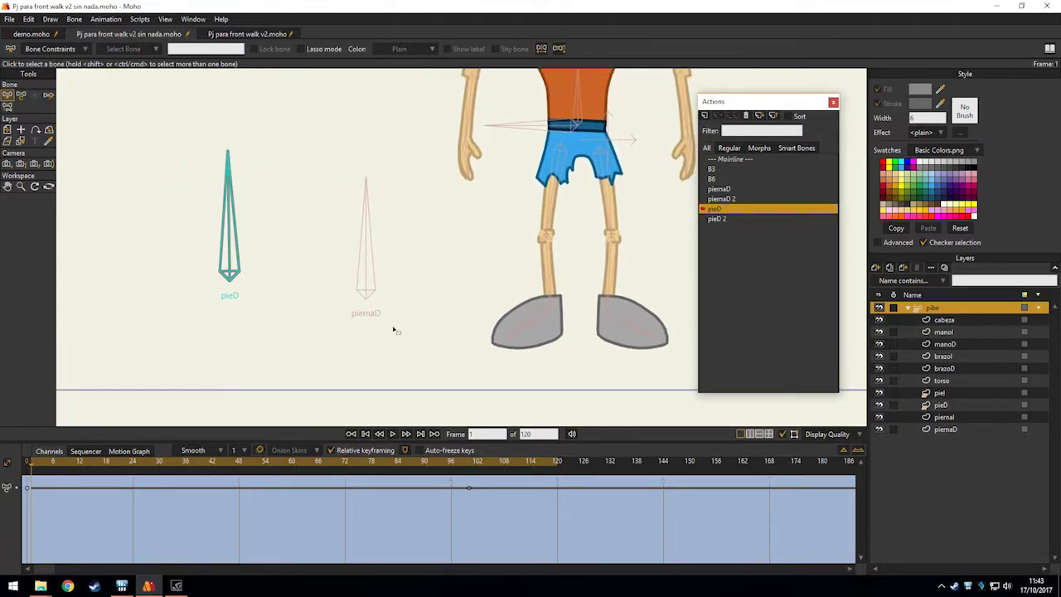
key(t)
click(363, 282)
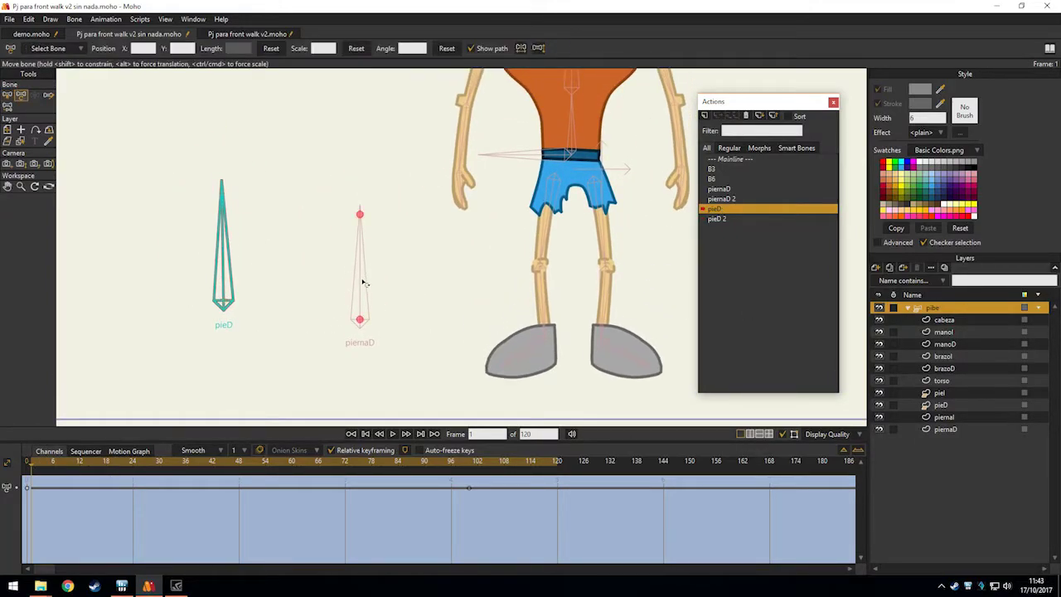
drag(360, 257, 246, 329)
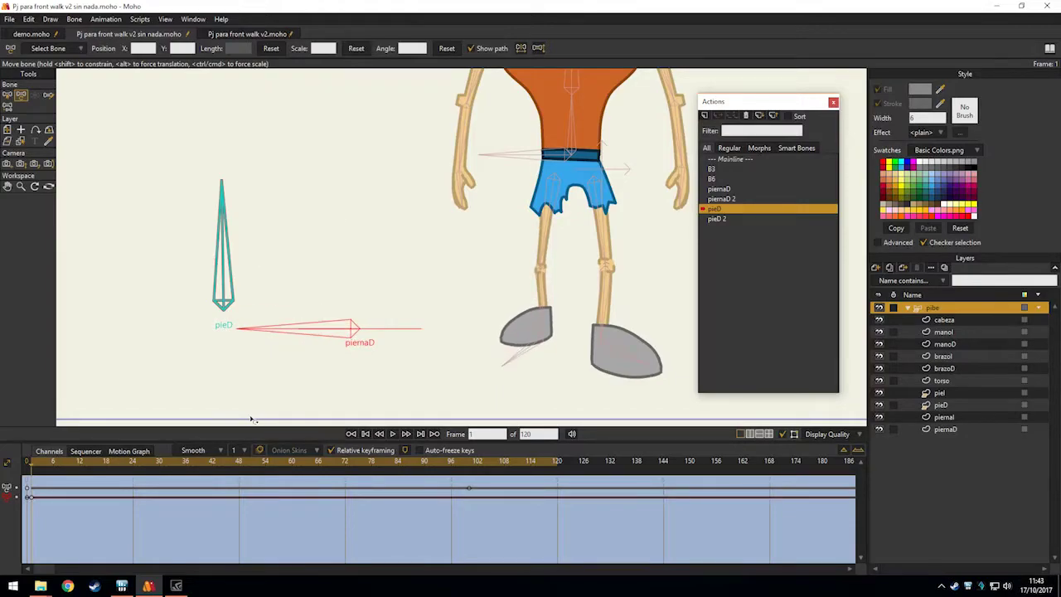
Select the pieD foot layer at frame 100 of the pieD action and pull the foot's instep and toe points inward.
drag(26, 463, 466, 473)
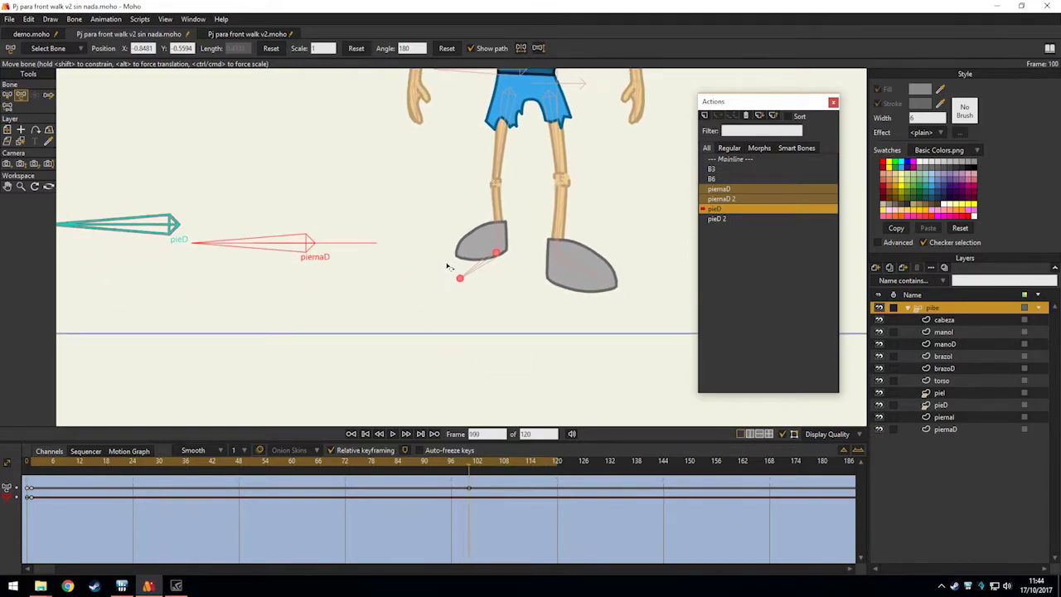
scroll(451, 271, up, 3)
drag(535, 297, 512, 316)
scroll(452, 296, up, 4)
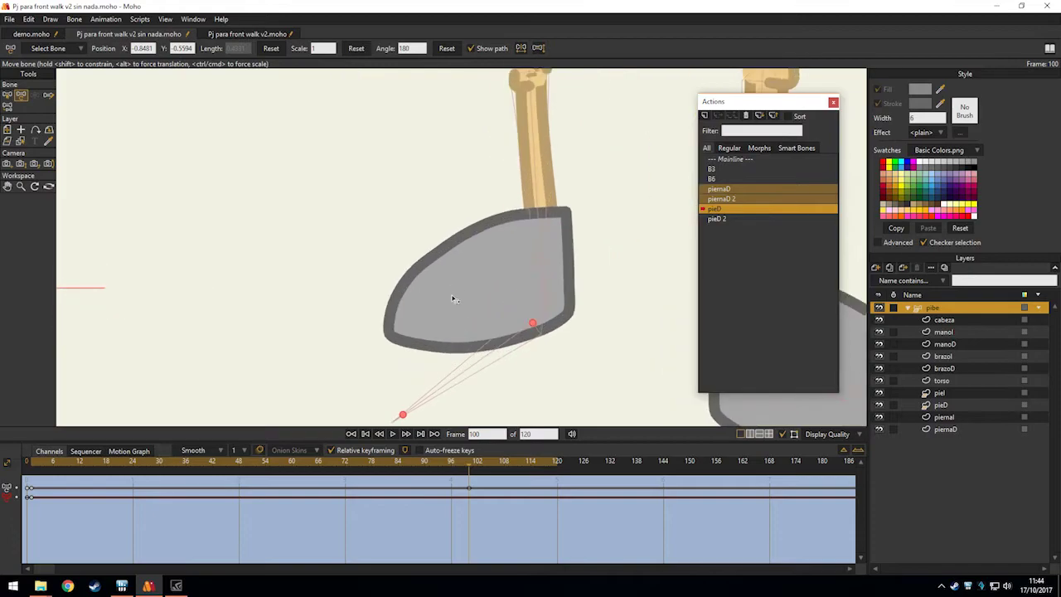
alt+right_click(446, 301)
scroll(408, 296, up, 3)
drag(487, 268, 433, 325)
key(t)
drag(384, 249, 467, 278)
drag(319, 315, 416, 276)
drag(430, 214, 444, 230)
drag(465, 262, 491, 341)
Reposition the foot's toe, instep and inner outline points at frame 100 to form a rounded toe below a narrower ankle.
drag(353, 342, 365, 363)
drag(473, 334, 473, 291)
drag(630, 214, 614, 189)
drag(534, 219, 478, 287)
drag(612, 194, 630, 197)
mouse_move(550, 201)
mouse_down()
mouse_move(553, 211)
mouse_move(526, 213)
mouse_move(554, 198)
mouse_up()
drag(479, 291, 524, 332)
drag(407, 332, 439, 347)
drag(455, 308, 418, 239)
Raise the pieD foot's back ankle and heel points at frame 100 so the rear outline curves down toward the sole.
drag(591, 220, 588, 178)
drag(593, 268, 595, 224)
drag(593, 317, 584, 208)
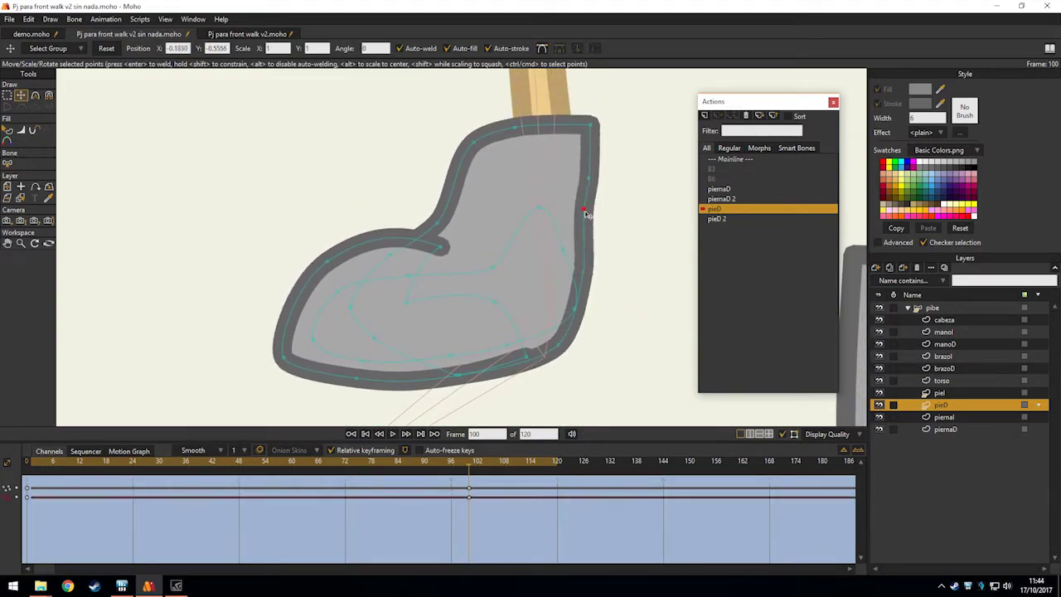
drag(561, 342, 551, 300)
drag(598, 268, 585, 247)
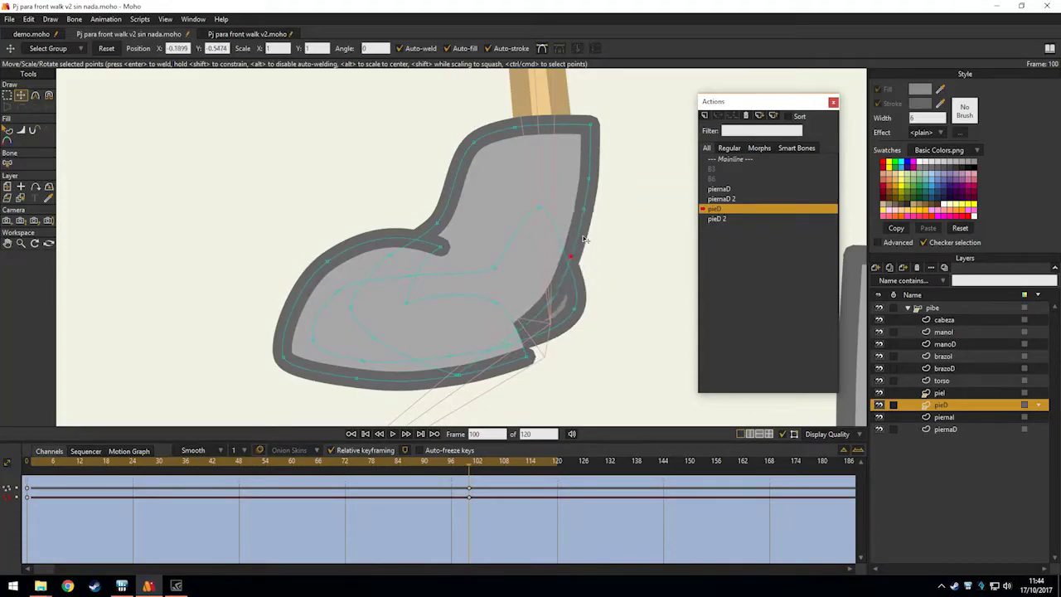
drag(596, 181, 594, 169)
drag(536, 360, 538, 317)
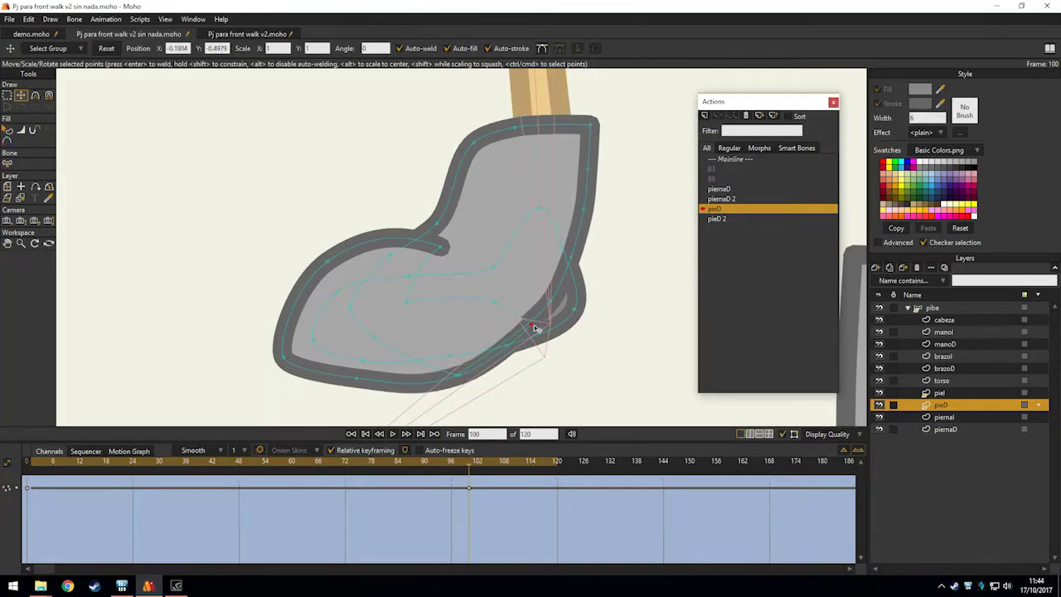
Adjust the inner toe, heel and sole points at frame 100 to form a clean heel corner and a smooth bottom edge.
drag(357, 351, 354, 303)
drag(354, 330, 351, 338)
scroll(491, 295, down, 3)
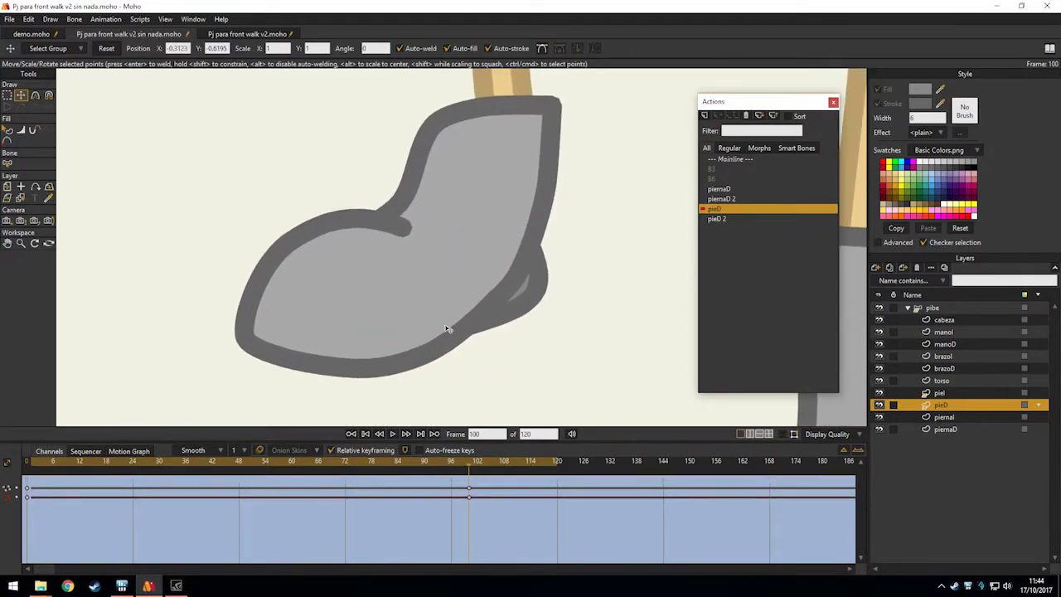
scroll(526, 289, up, 2)
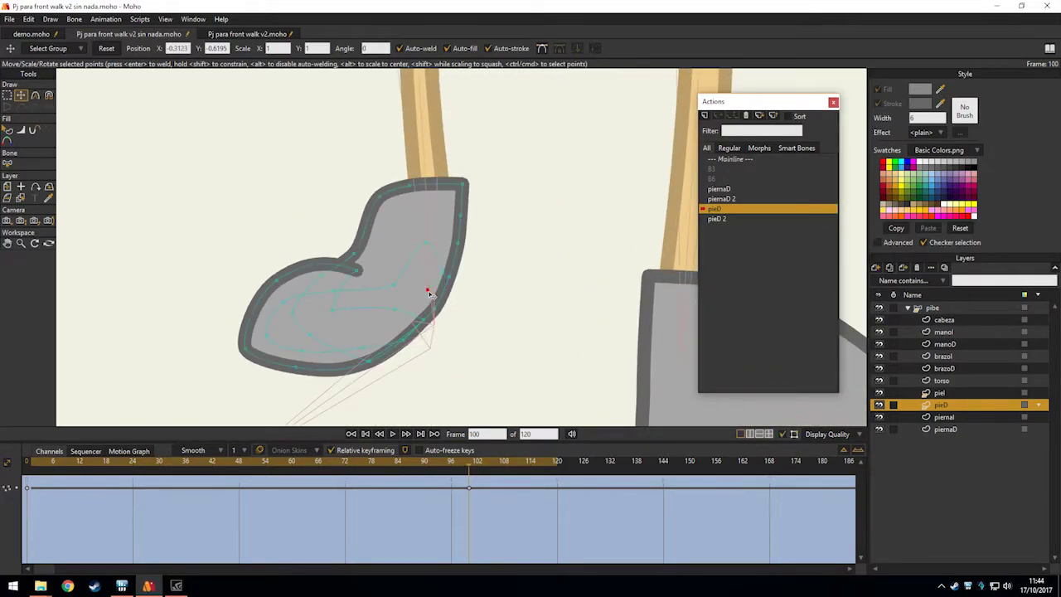
click(394, 321)
scroll(457, 322, up, 2)
drag(457, 322, 427, 371)
drag(482, 240, 485, 254)
scroll(538, 282, down, 4)
key(ctrl+h)
scroll(445, 339, up, 3)
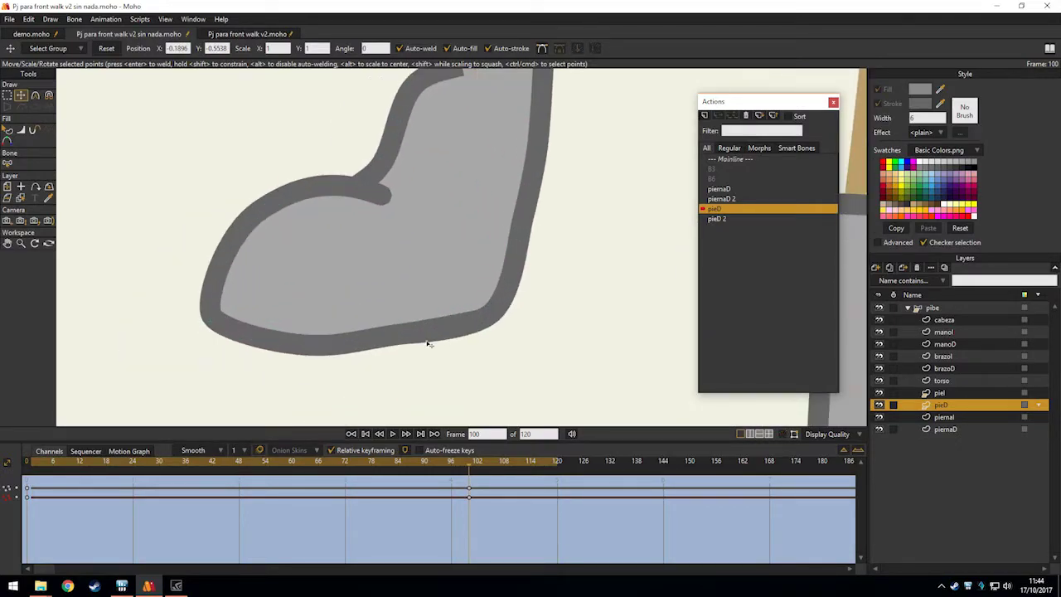
drag(306, 364, 272, 376)
Check the foot's transition, and at frame 100 reposition the instep crease and front ankle points above the toe.
drag(41, 461, 452, 416)
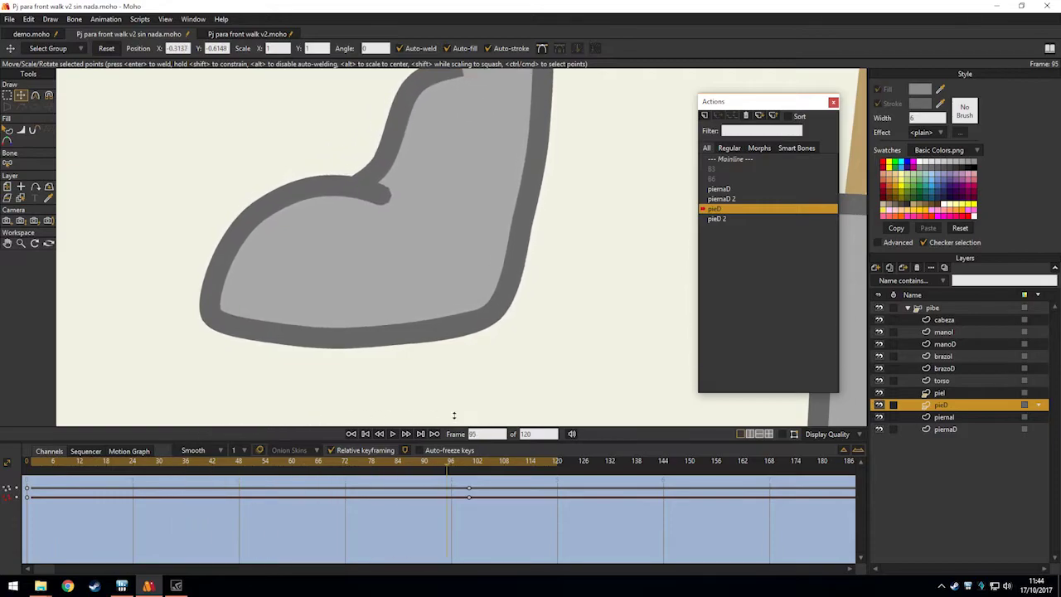
scroll(510, 365, down, 3)
mouse_move(455, 461)
mouse_down()
mouse_move(82, 465)
mouse_move(469, 458)
mouse_up()
scroll(465, 323, up, 3)
drag(414, 260, 427, 274)
mouse_move(421, 219)
mouse_down()
mouse_move(392, 221)
mouse_move(440, 156)
mouse_move(441, 169)
mouse_move(447, 143)
mouse_up()
drag(394, 221, 404, 219)
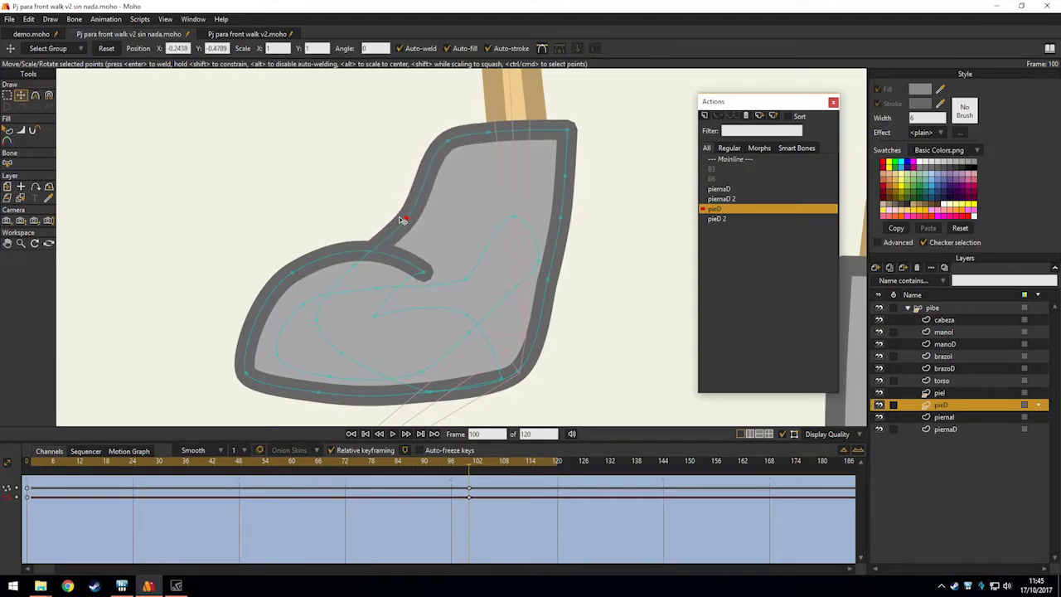
Nudge the rear outline and heel corner points at frame 100 to refine the heel curve, and preview the foot's motion.
scroll(452, 219, down, 2)
scroll(511, 255, up, 2)
click(515, 262)
drag(512, 271, 509, 274)
drag(476, 349, 473, 344)
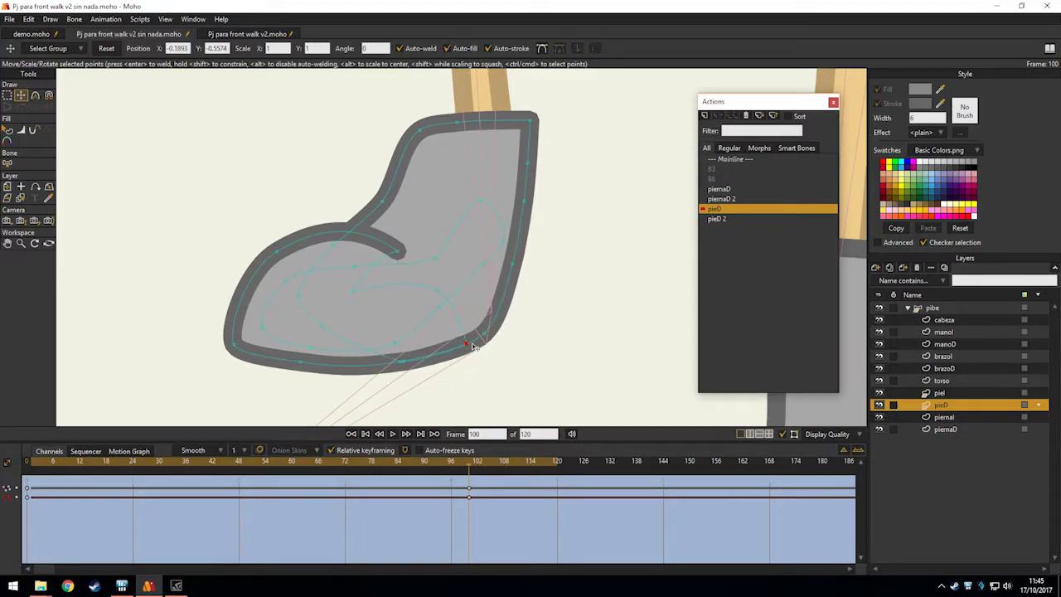
scroll(548, 339, down, 5)
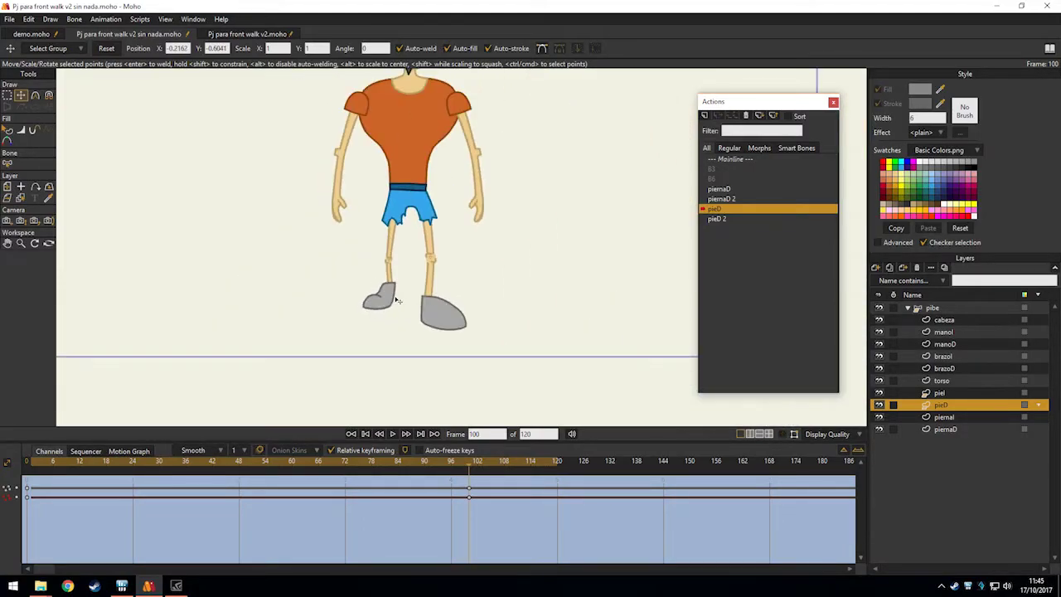
scroll(397, 300, up, 5)
drag(34, 469, 470, 440)
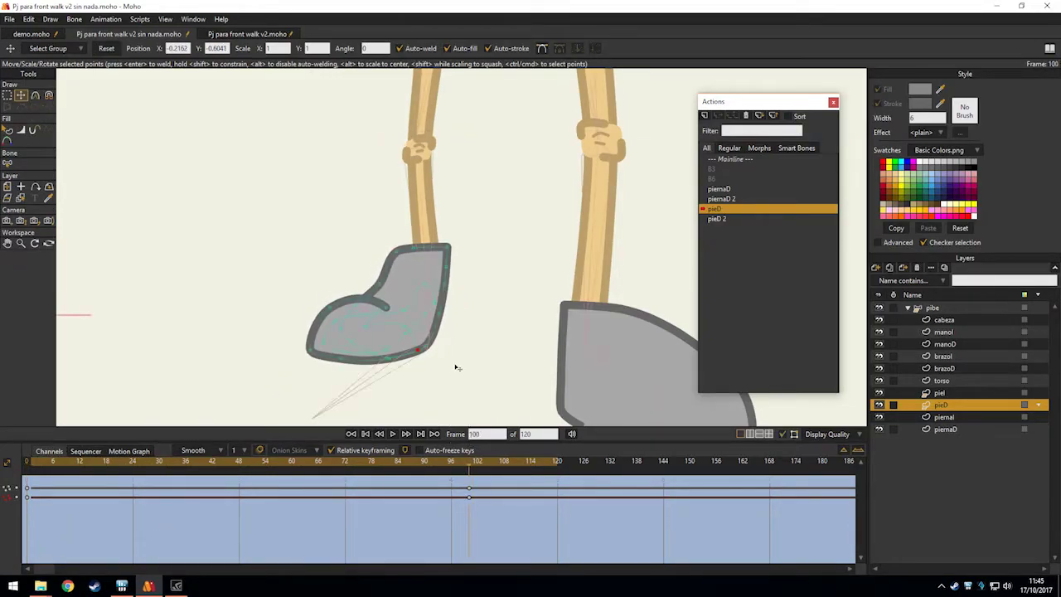
Select the group of heel points at frame 100 and shift them up and inward to round the heel.
scroll(455, 367, up, 3)
key(g)
drag(533, 371, 442, 250)
key(t)
drag(473, 303, 463, 267)
key(g)
key(t)
drag(467, 272, 475, 272)
key(ctrl+h)
scroll(538, 289, down, 3)
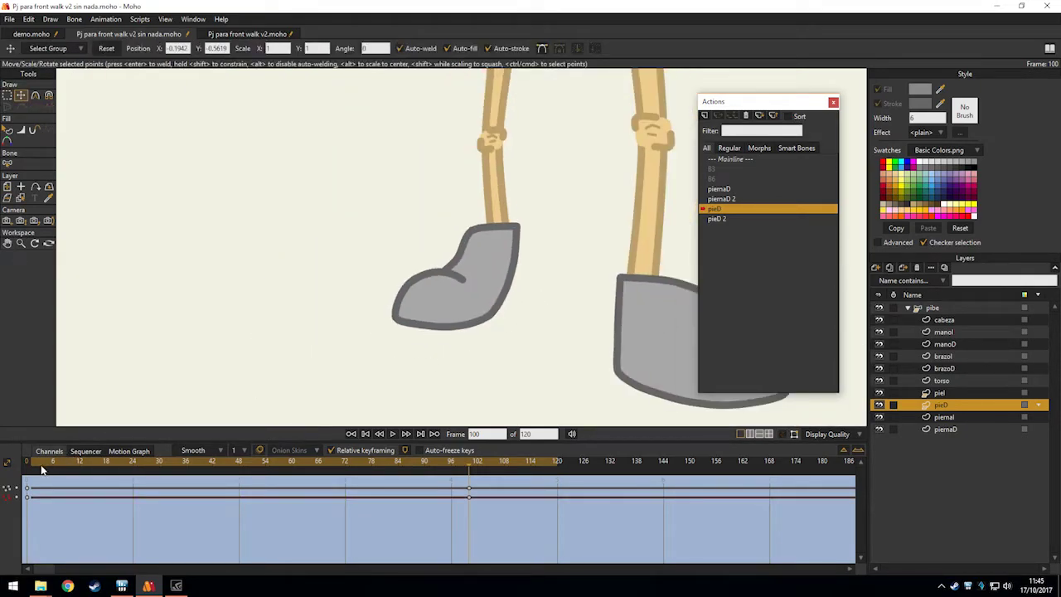
Play through frames 1 to 100 of the pieD action to examine the foot's deformation up close and on the full figure.
drag(35, 463, 470, 431)
scroll(512, 310, down, 5)
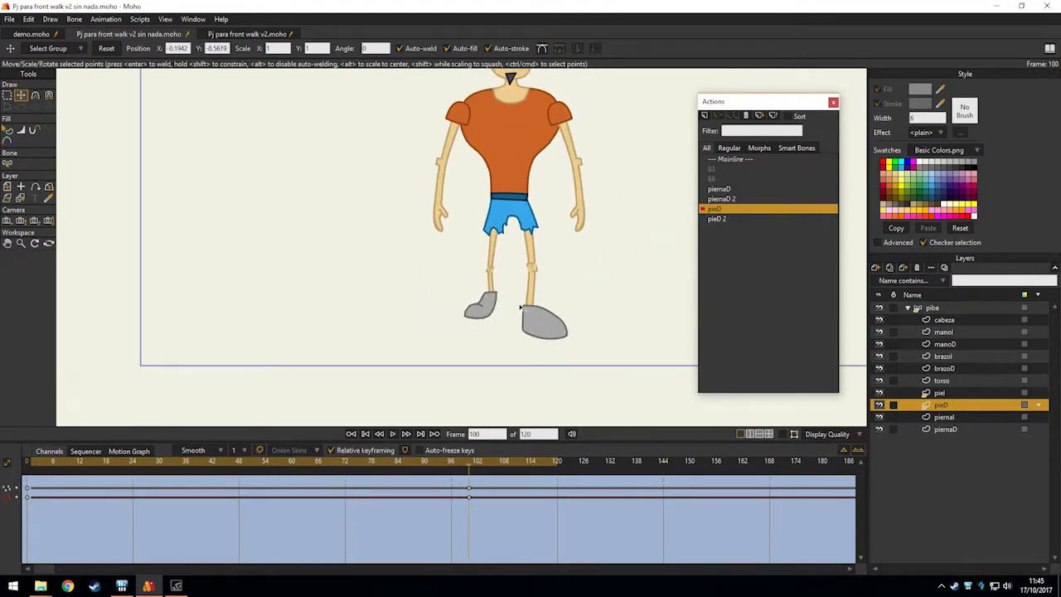
scroll(516, 307, up, 4)
scroll(434, 401, up, 3)
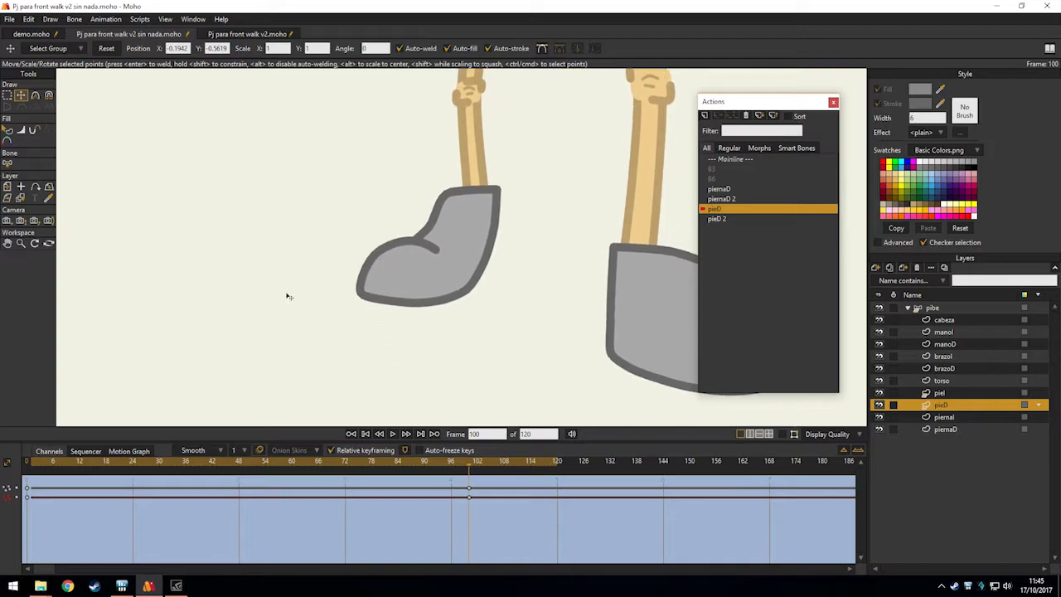
drag(29, 463, 468, 463)
scroll(526, 282, up, 3)
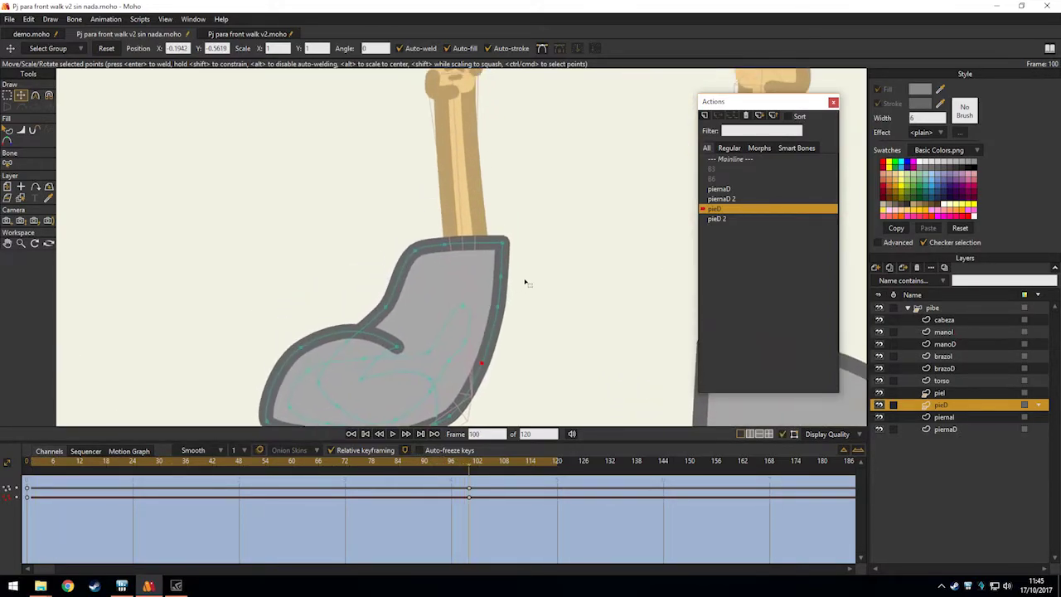
Select the foot's upper ankle points at frame 100, shift them slightly to fit the leg, and preview the transition.
key(g)
drag(543, 308, 404, 204)
key(t)
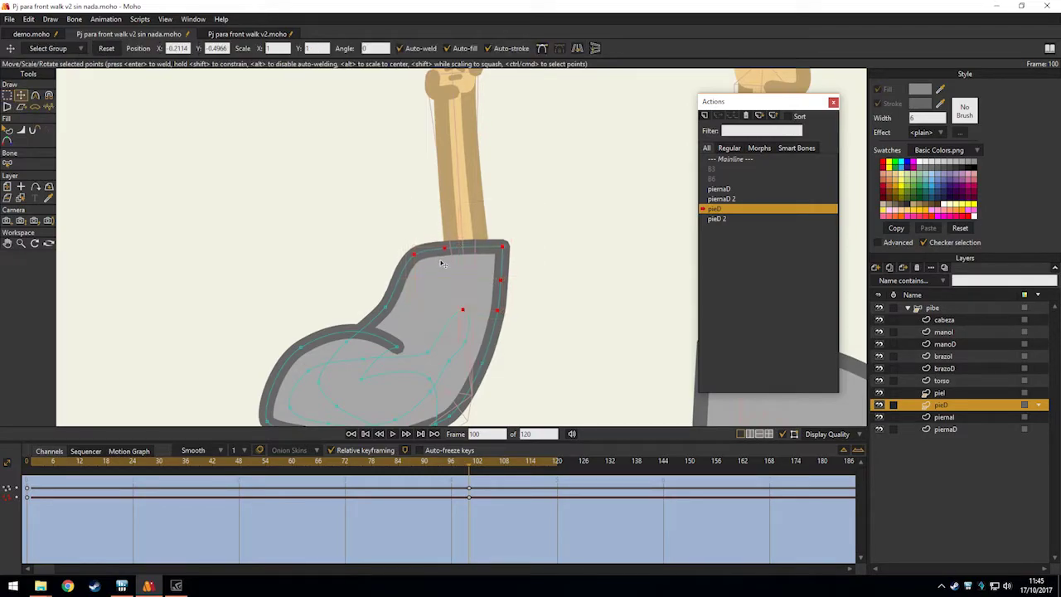
drag(440, 264, 443, 261)
key(g)
click(624, 314)
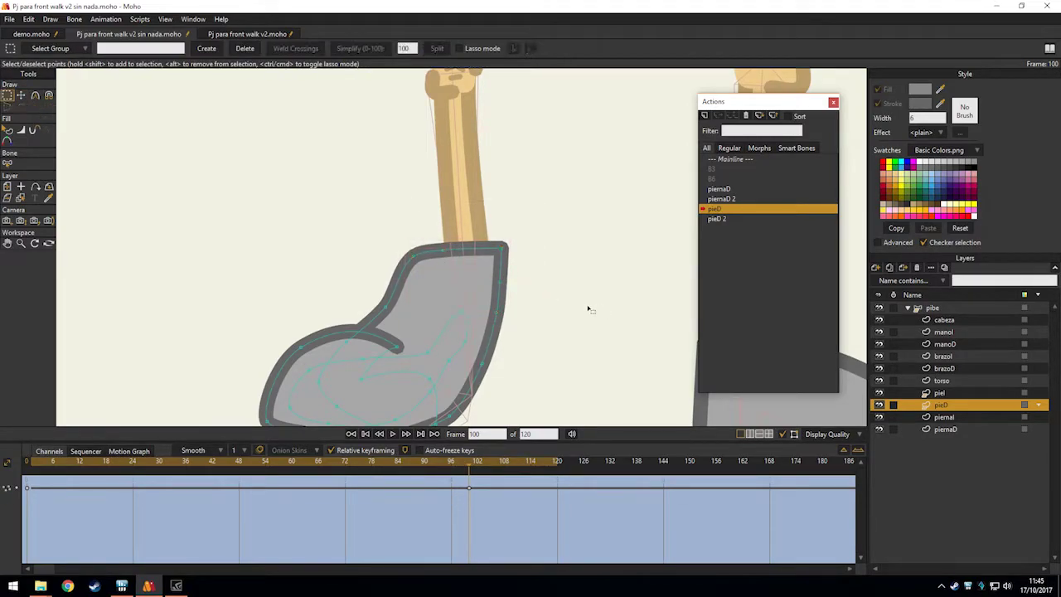
scroll(574, 308, down, 4)
drag(309, 422, 262, 373)
drag(37, 466, 469, 456)
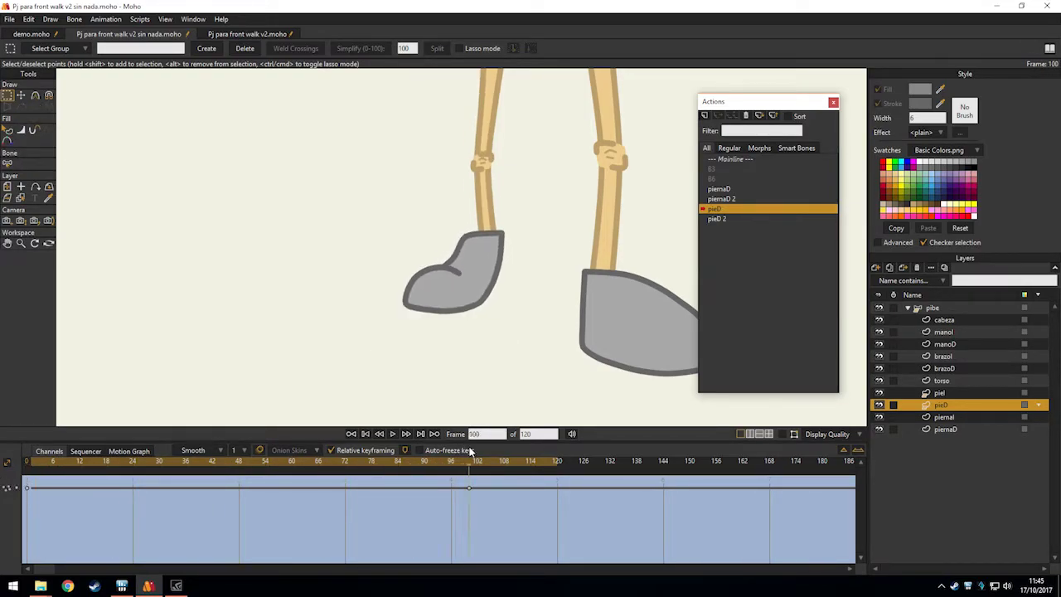
Select the pibe bone layer, display its bones, and clear the piernaD dial's animation from the pieD action.
scroll(540, 296, down, 5)
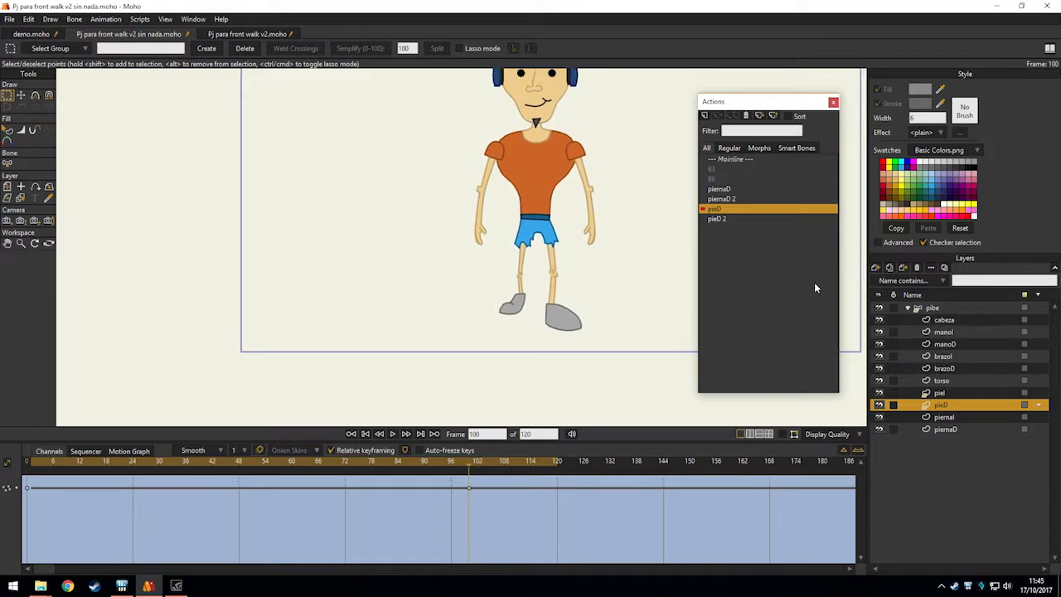
click(944, 304)
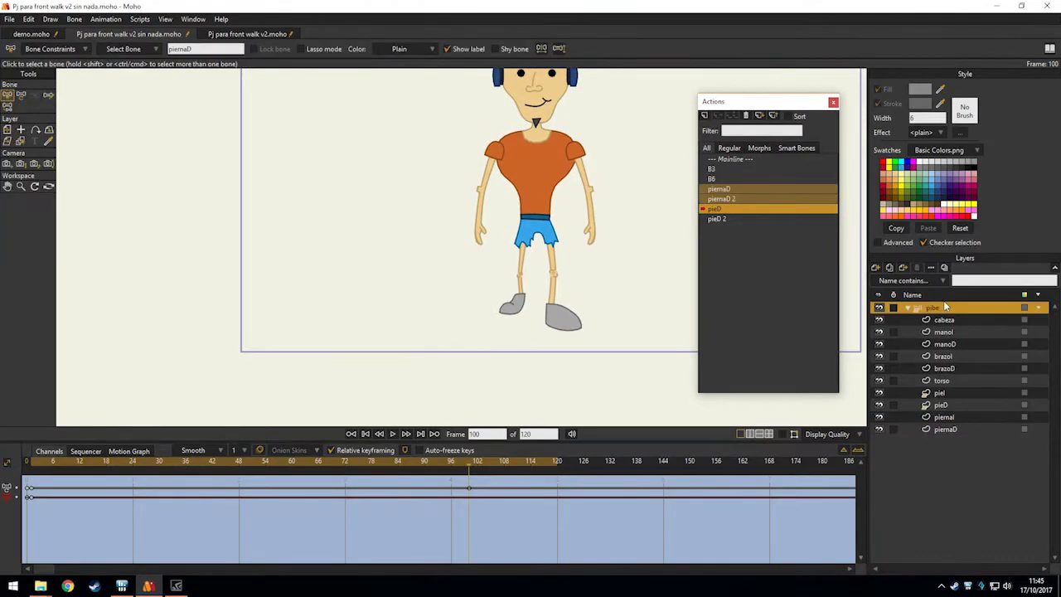
click(791, 434)
scroll(480, 286, up, 3)
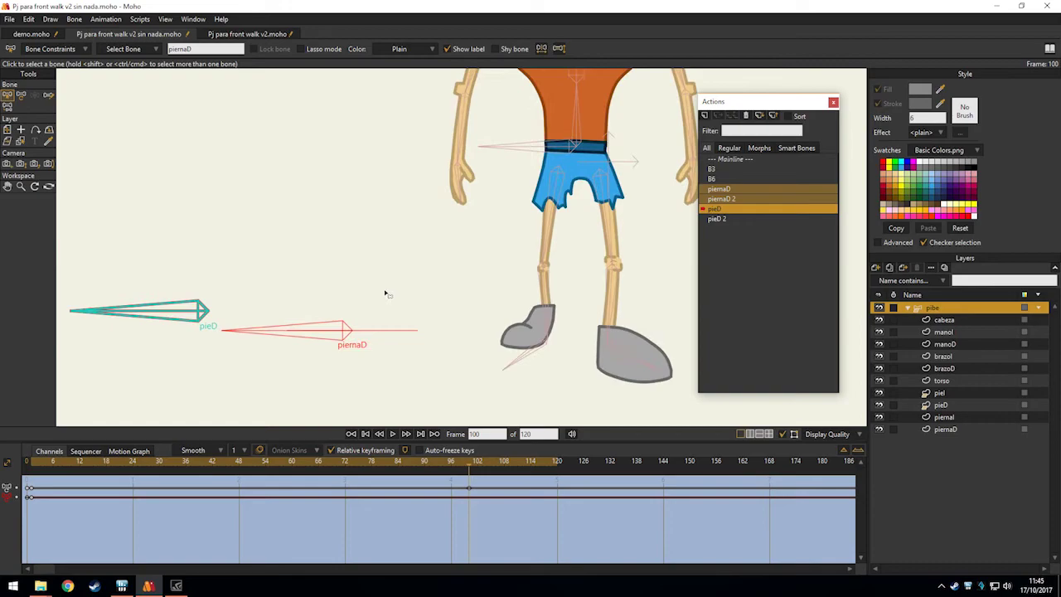
right_click(7, 499)
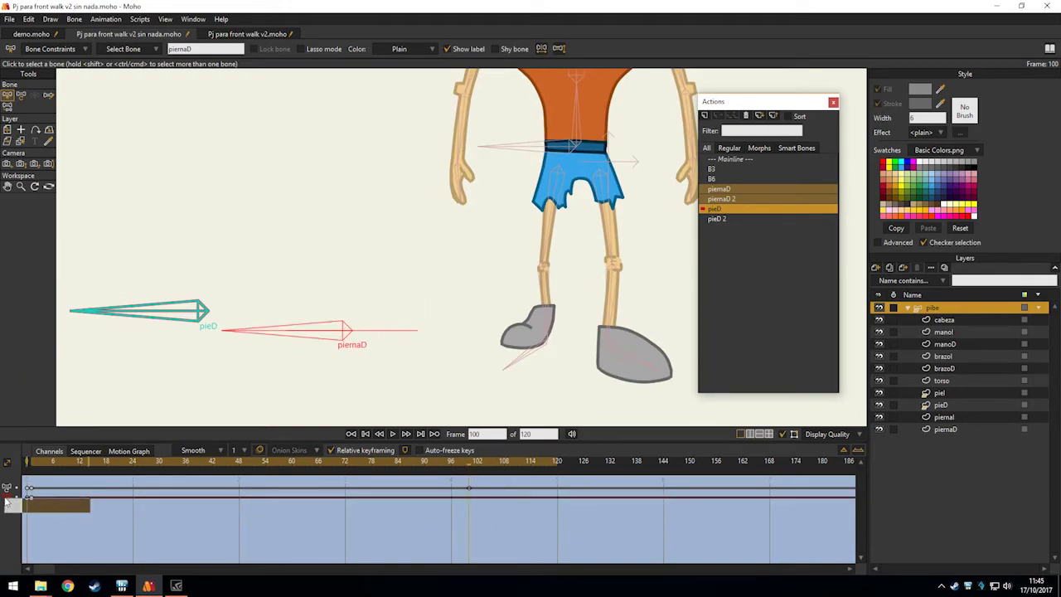
click(28, 506)
Review the foot's transformation across the pieD action's timeline with the leg in its neutral position.
drag(28, 464, 325, 463)
drag(318, 379, 290, 348)
scroll(350, 301, up, 2)
scroll(350, 301, up, 2)
drag(490, 339, 327, 344)
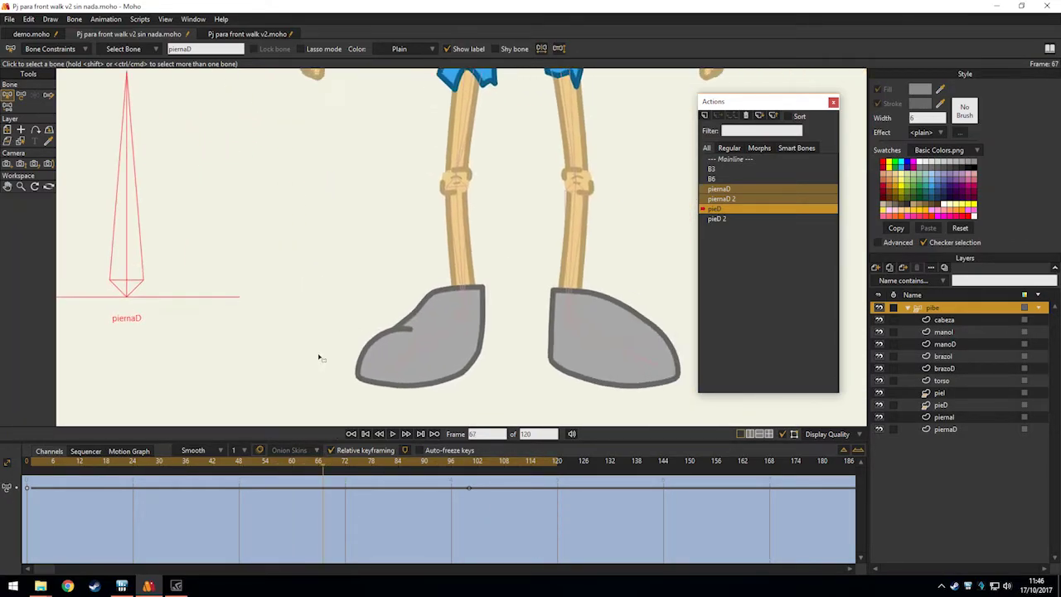
drag(339, 463, 27, 461)
scroll(290, 331, down, 6)
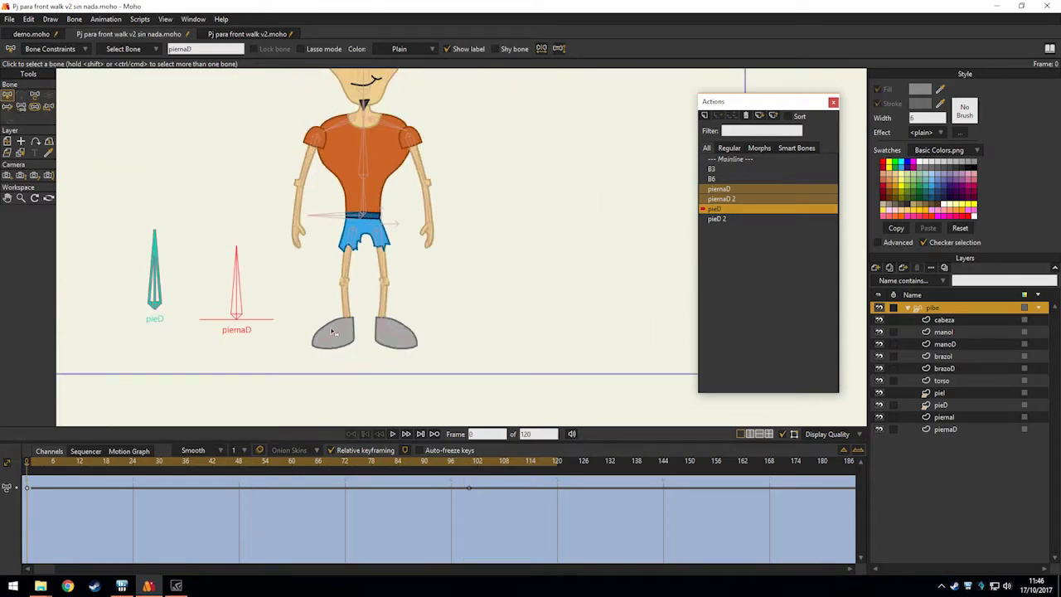
drag(315, 330, 468, 361)
Activate the pieD 2 action and go to frame 0 to inspect the dials and feet.
click(746, 219)
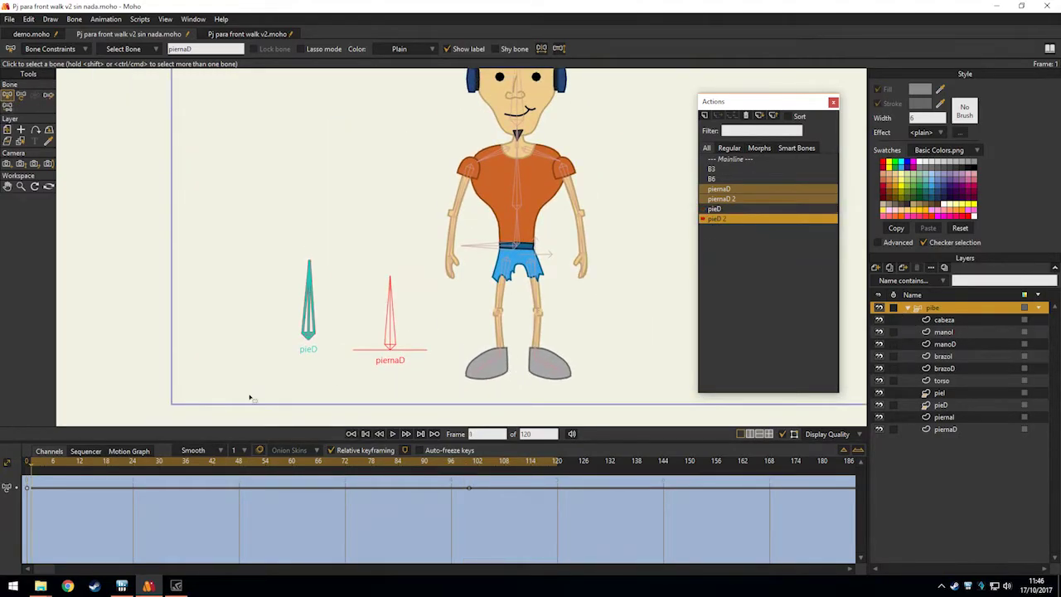
drag(48, 461, 5, 438)
scroll(499, 370, up, 3)
scroll(336, 282, down, 5)
drag(337, 282, 383, 341)
scroll(383, 340, up, 1)
scroll(384, 342, up, 2)
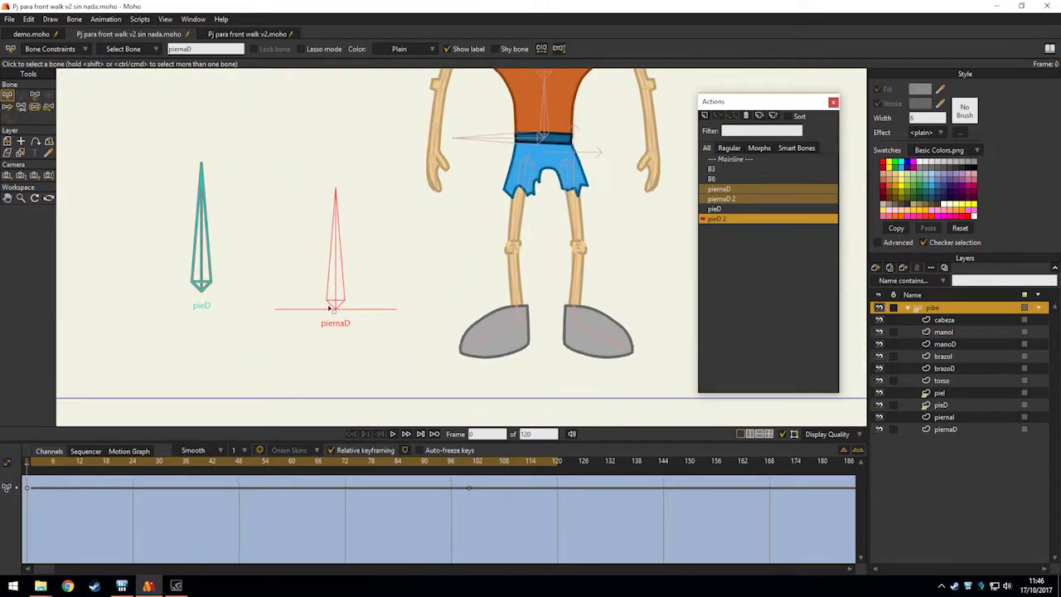
Deselect the piernaD bone and make the Mainline action active again.
click(348, 245)
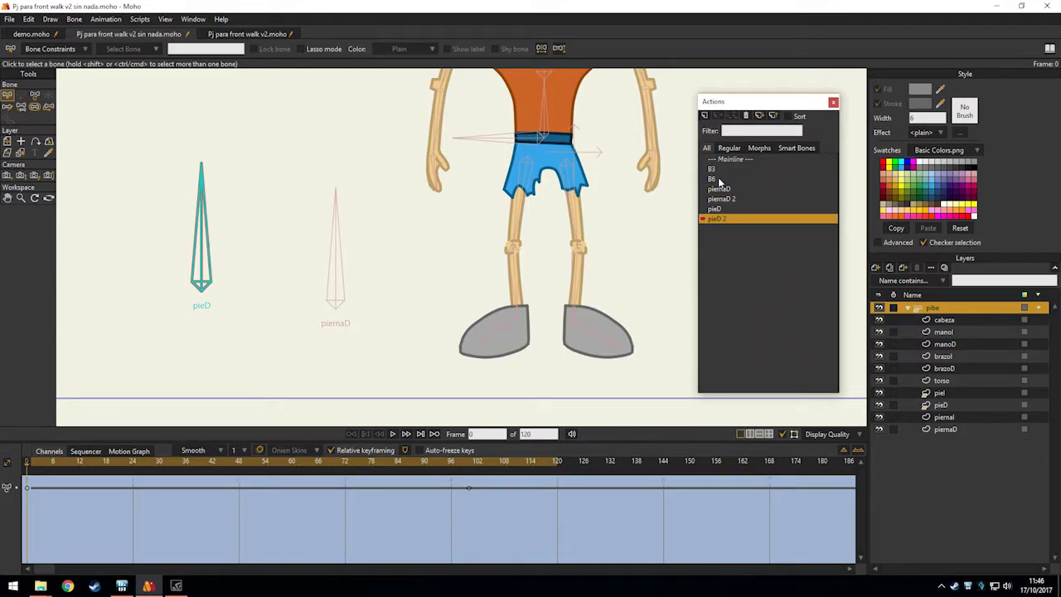
scroll(546, 235, down, 4)
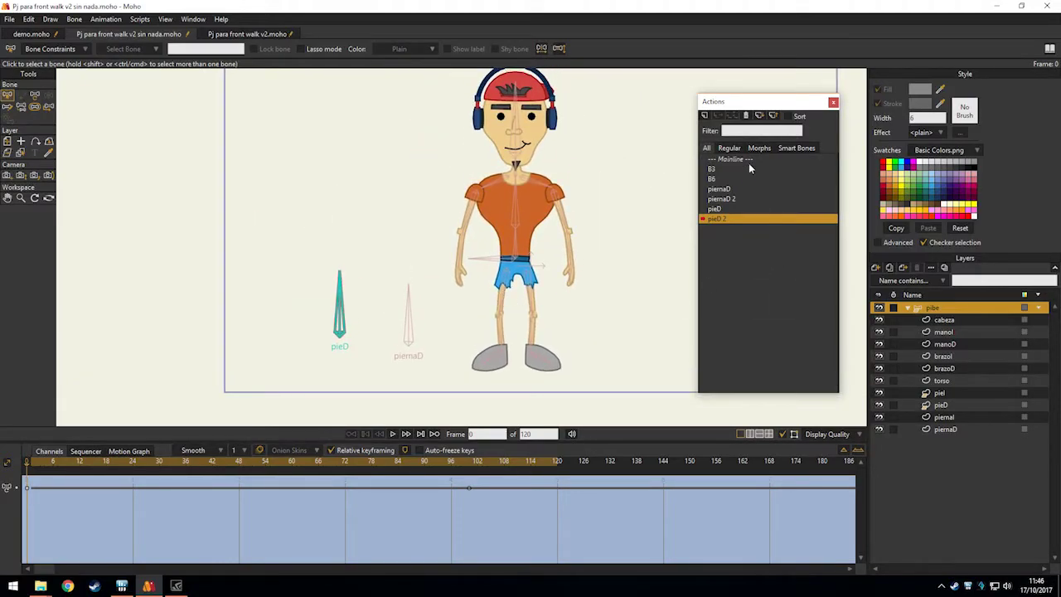
click(749, 160)
Draw a new vertical bone in the empty space beside the character's torso, above the pieD and piernaD bones.
drag(547, 230, 512, 282)
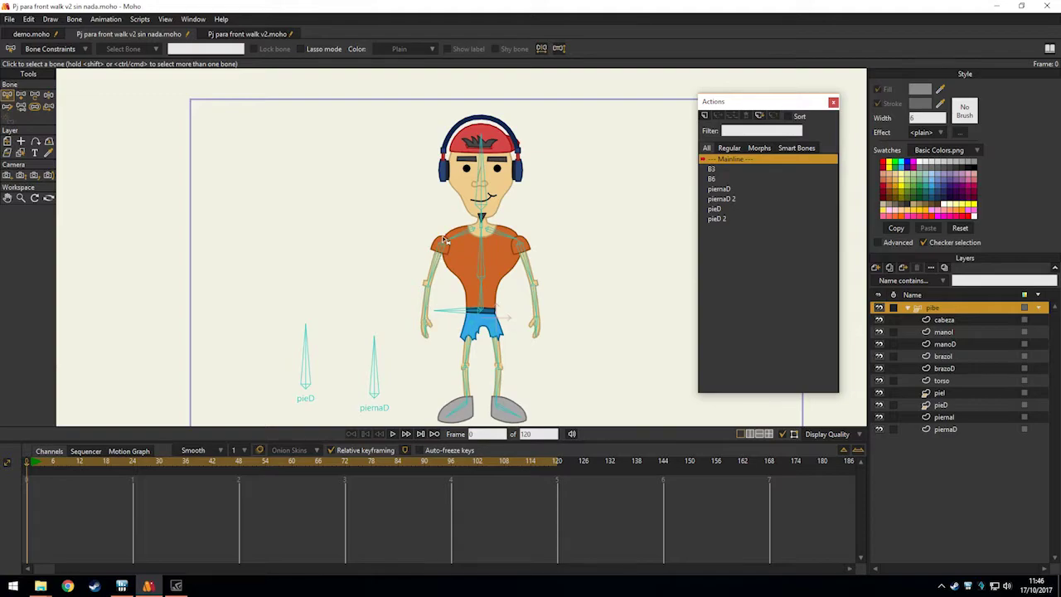
scroll(444, 239, up, 5)
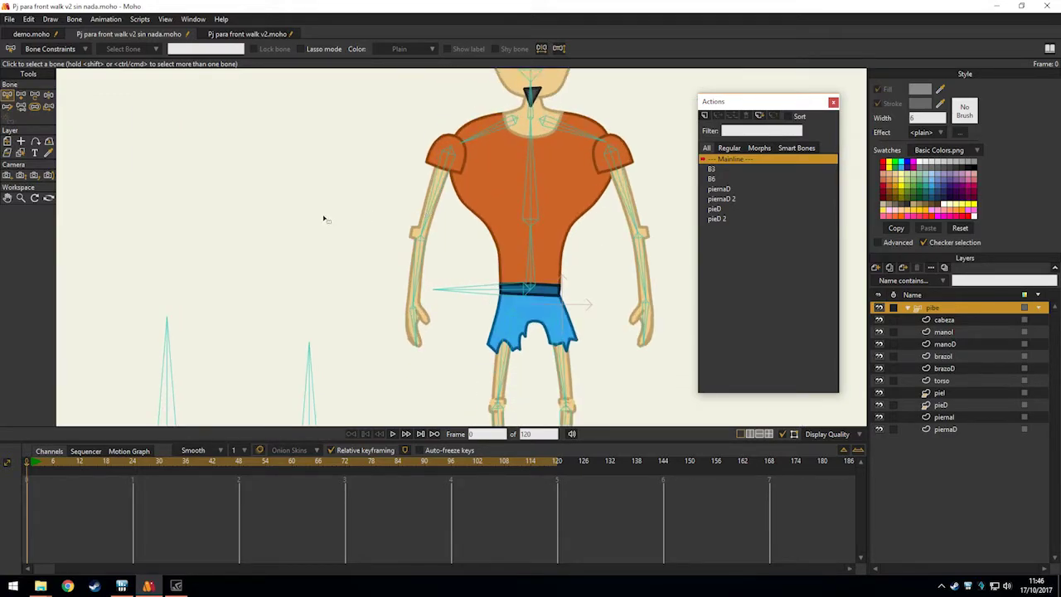
drag(320, 222, 313, 265)
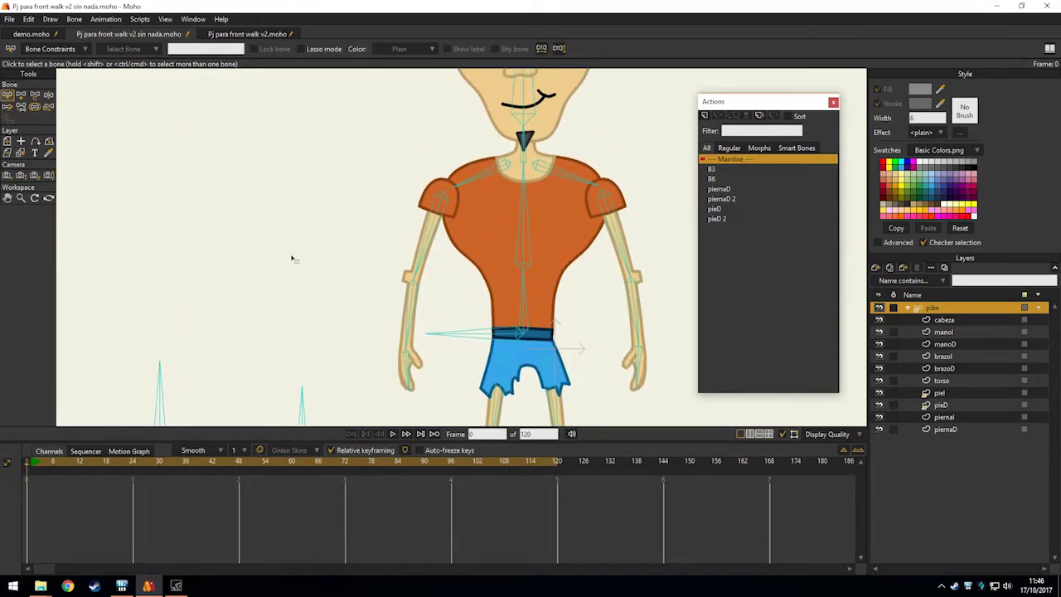
scroll(294, 249, down, 4)
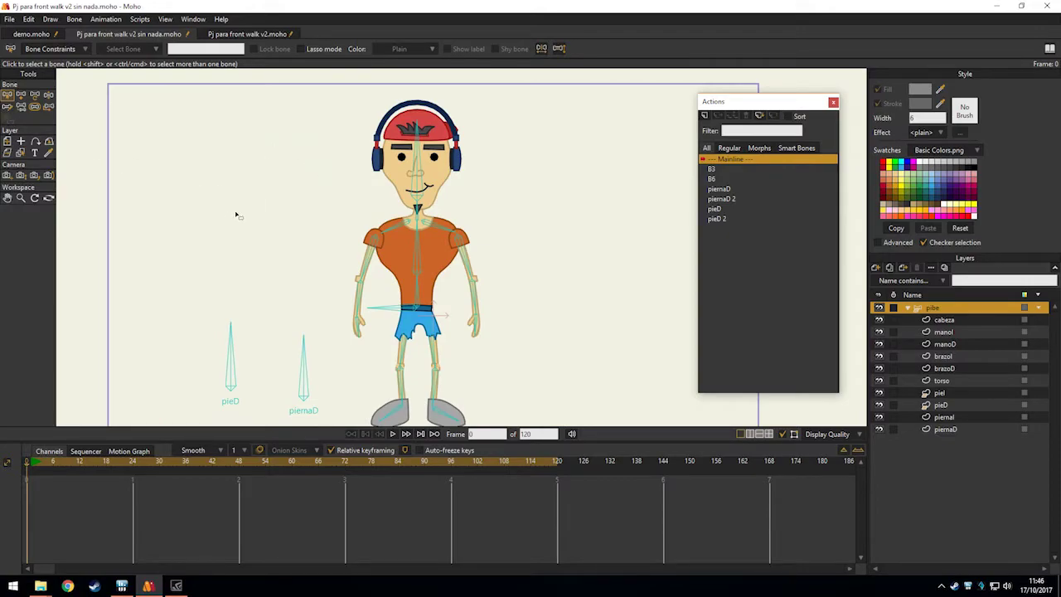
scroll(252, 237, up, 3)
scroll(260, 206, down, 3)
key(a)
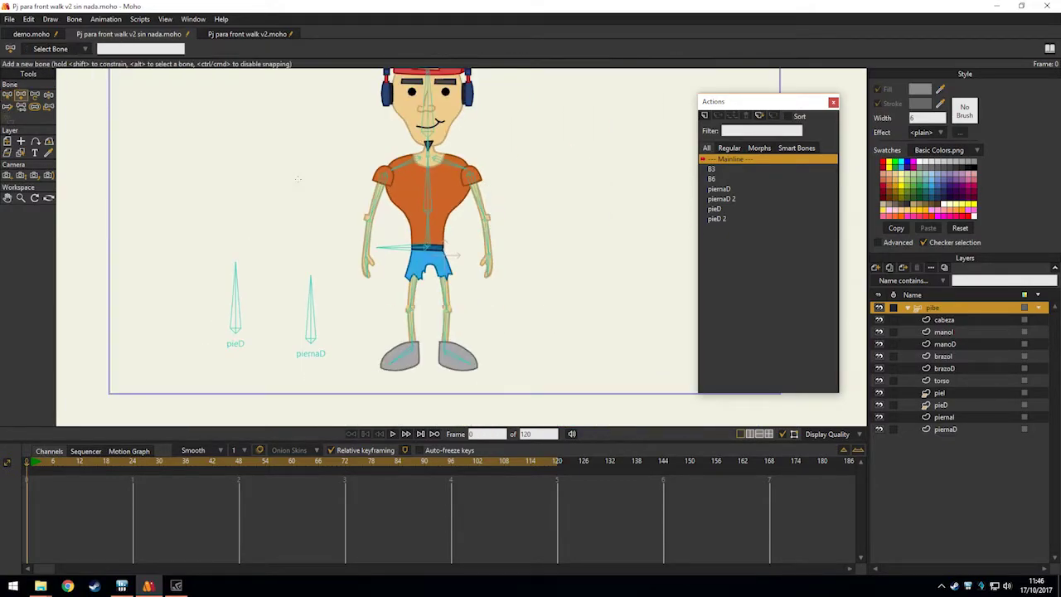
scroll(297, 179, up, 3)
scroll(297, 179, down, 3)
scroll(306, 245, up, 3)
drag(301, 273, 300, 152)
key(z)
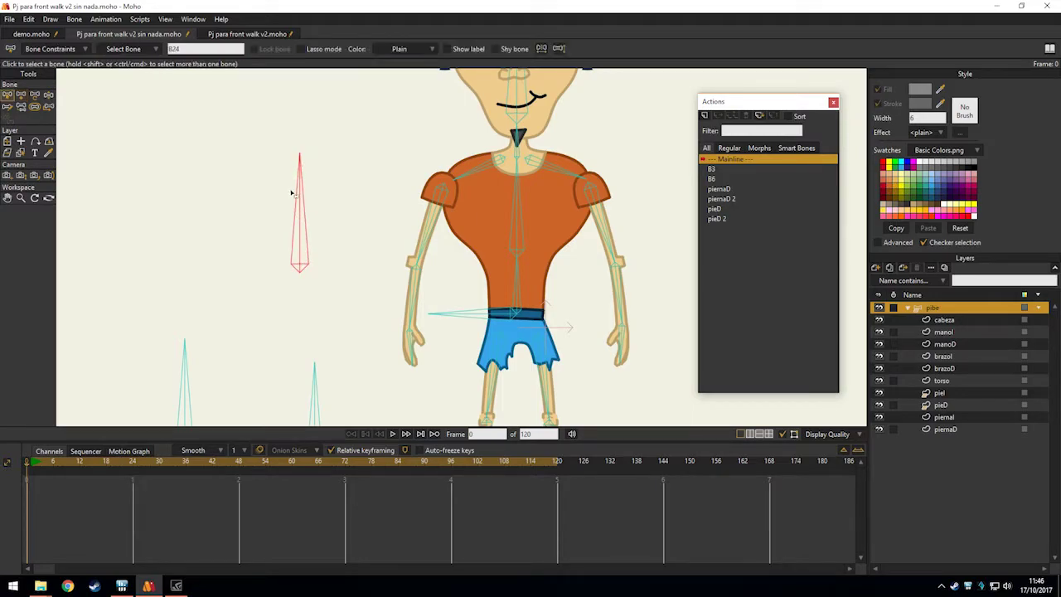
Make the new bone a smart bone dial named brazoD, from -90 to 90 over 100 frames, with separate actions for positive and negative angles.
click(74, 21)
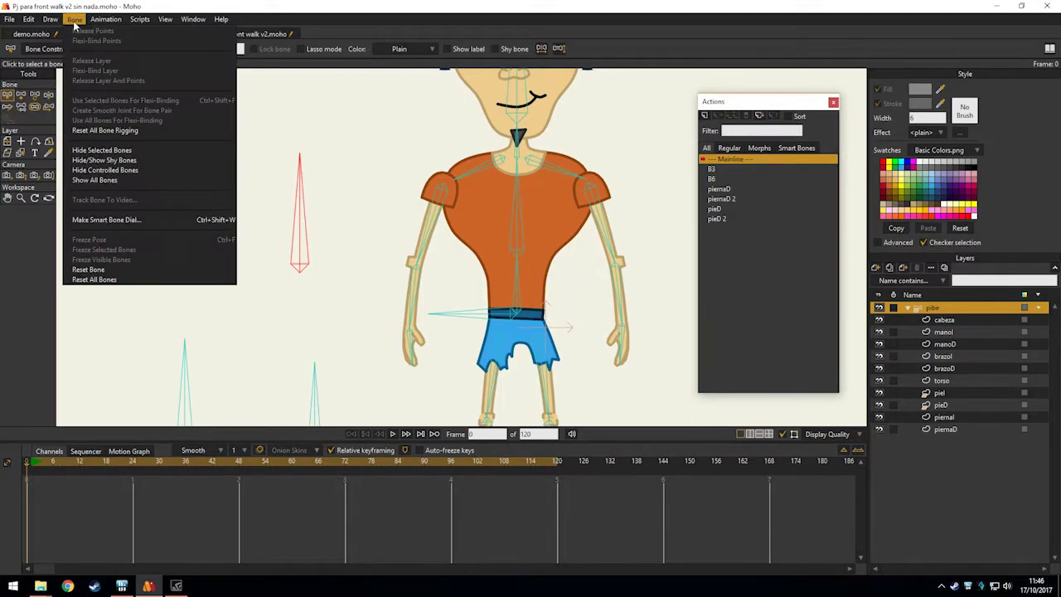
click(106, 220)
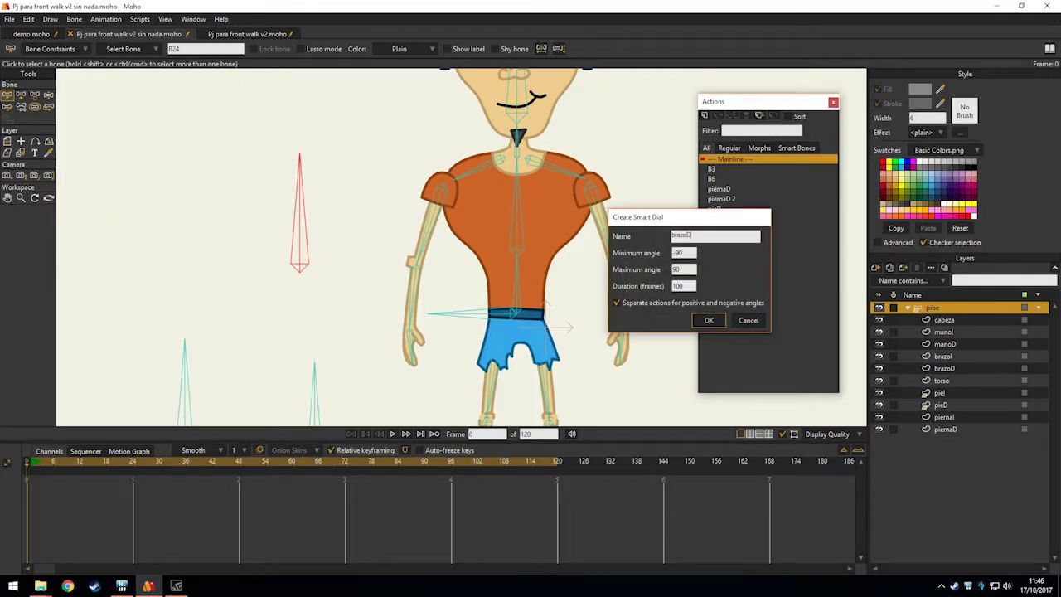
click(708, 320)
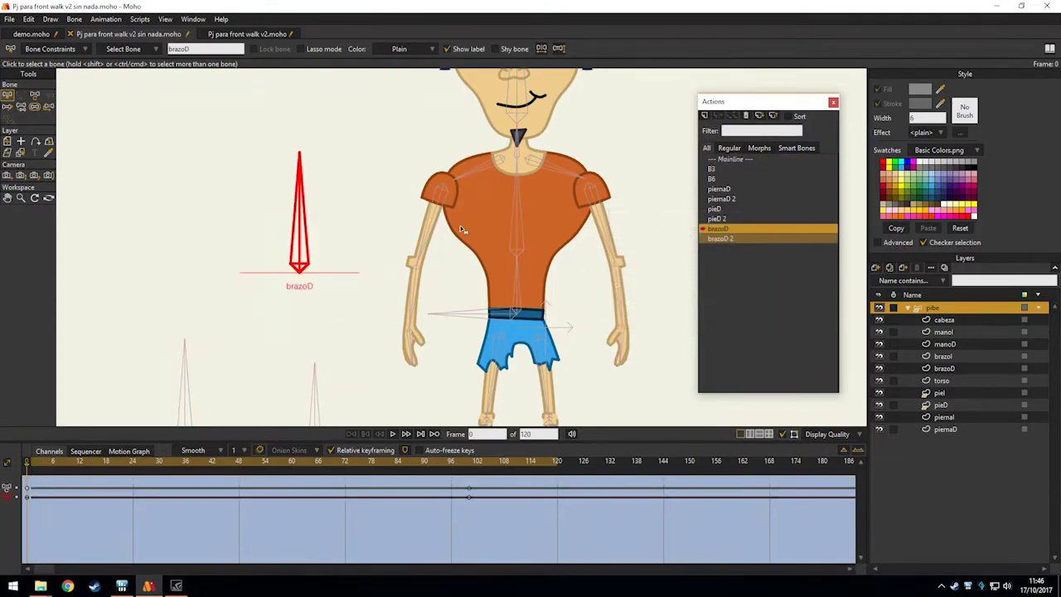
At frame 100 of the brazoD action, select the elbow and forearm points of the brazoD layer and scale them down.
drag(52, 465, 257, 461)
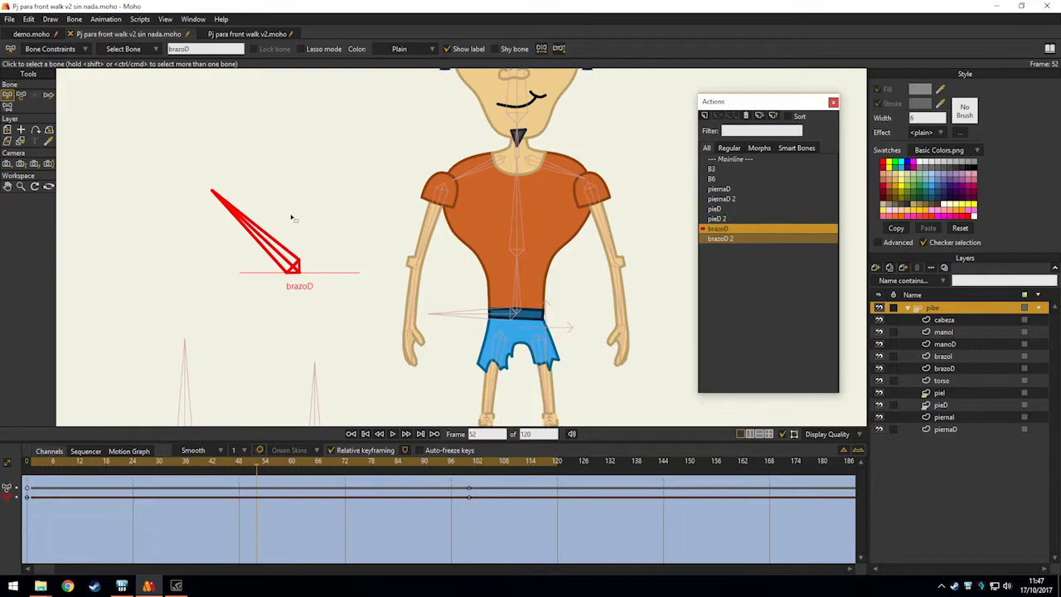
drag(253, 470, 469, 479)
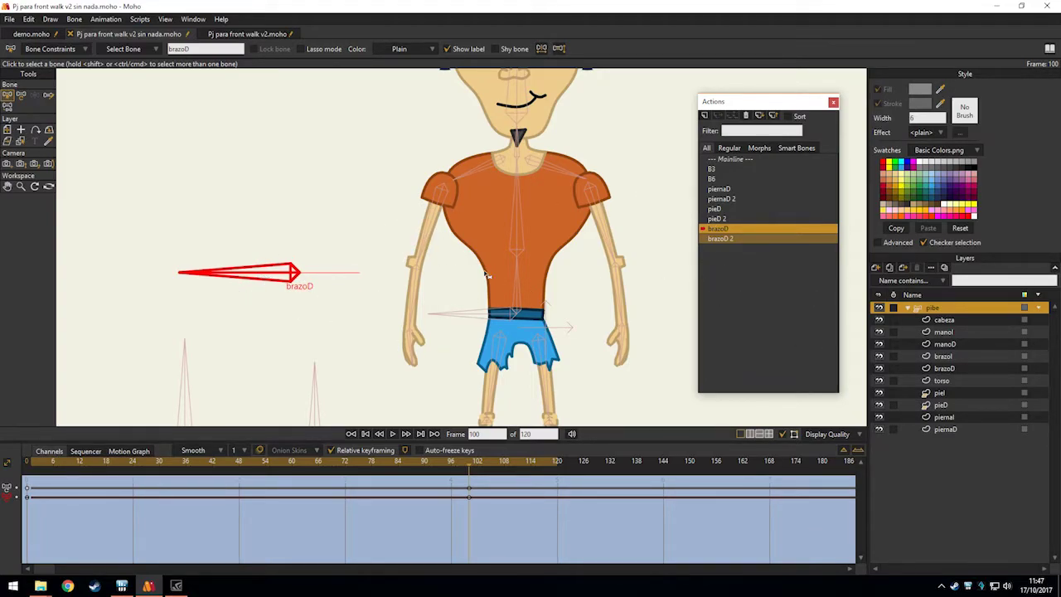
scroll(455, 258, up, 3)
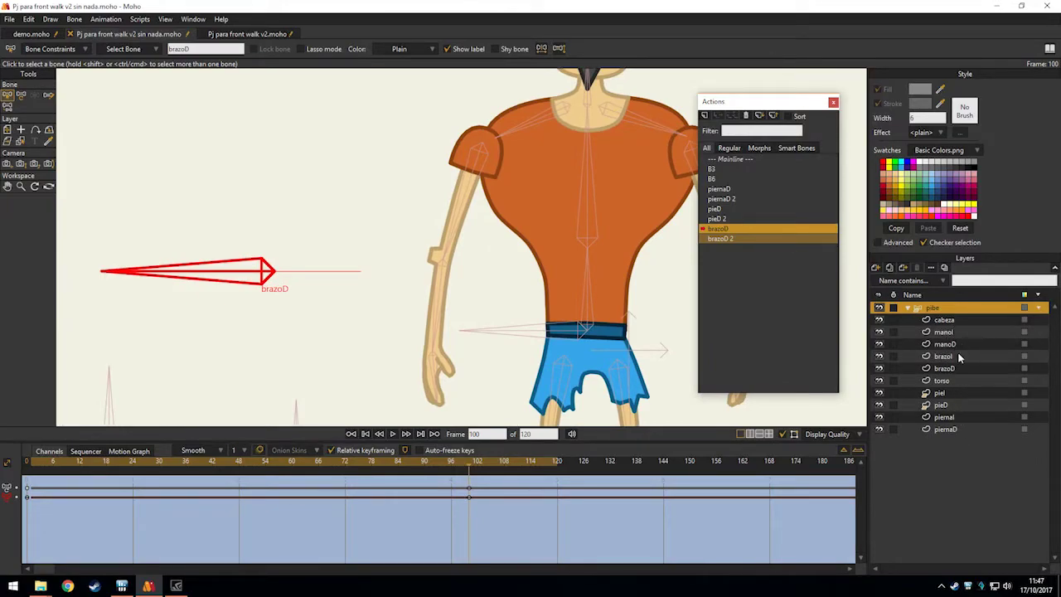
ctrl+alt+click(433, 259)
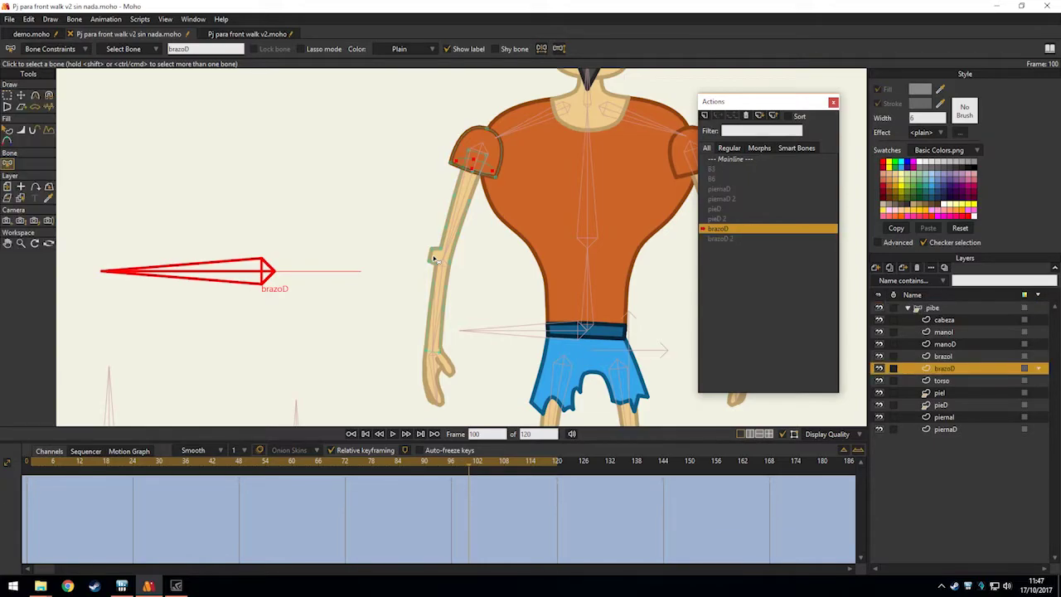
key(g)
scroll(462, 355, down, 6)
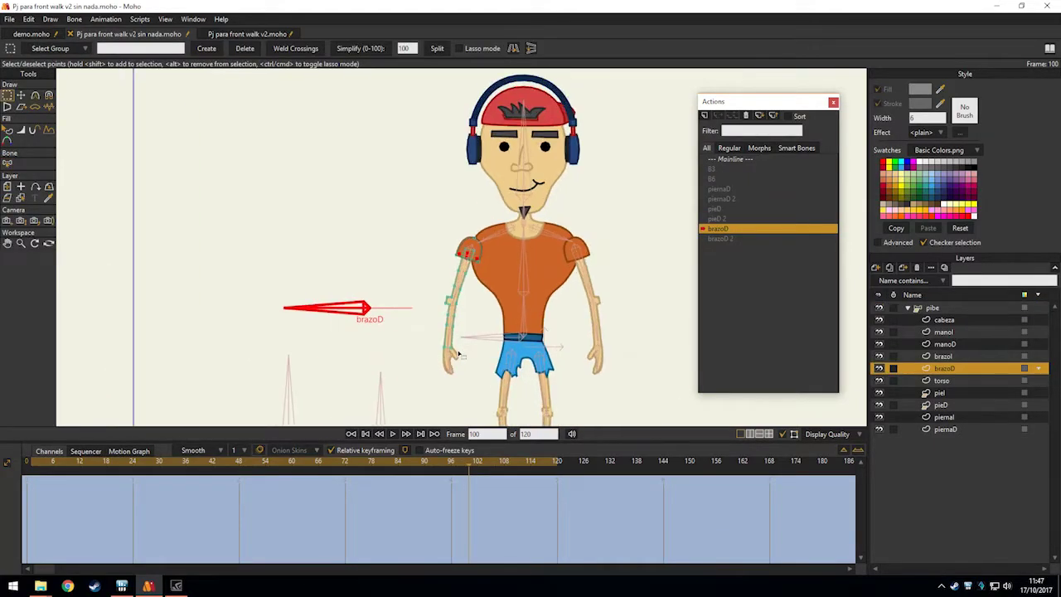
scroll(466, 357, up, 3)
drag(501, 383, 377, 253)
scroll(383, 200, up, 3)
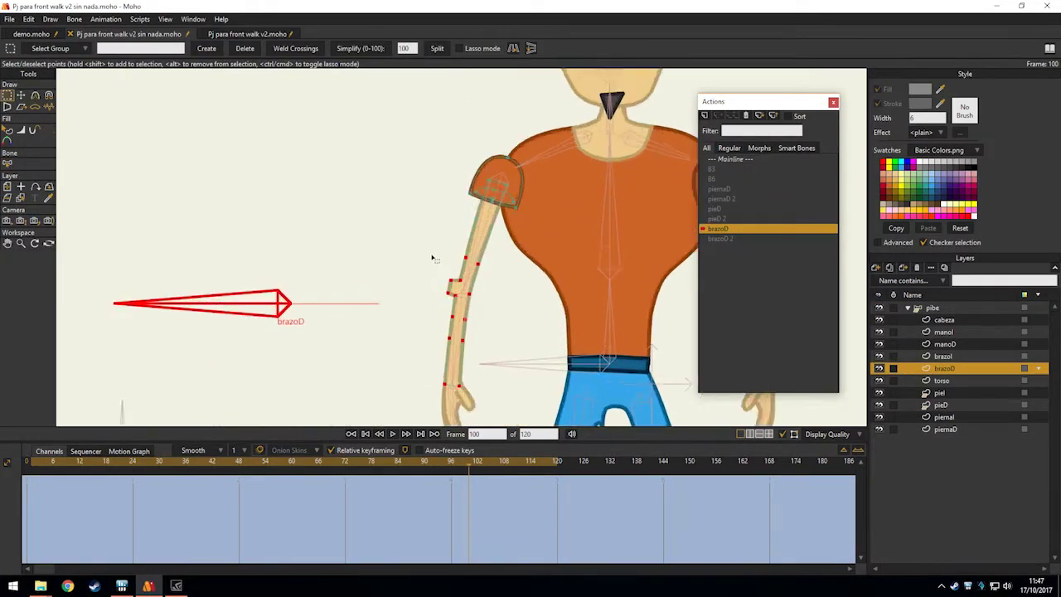
key(t)
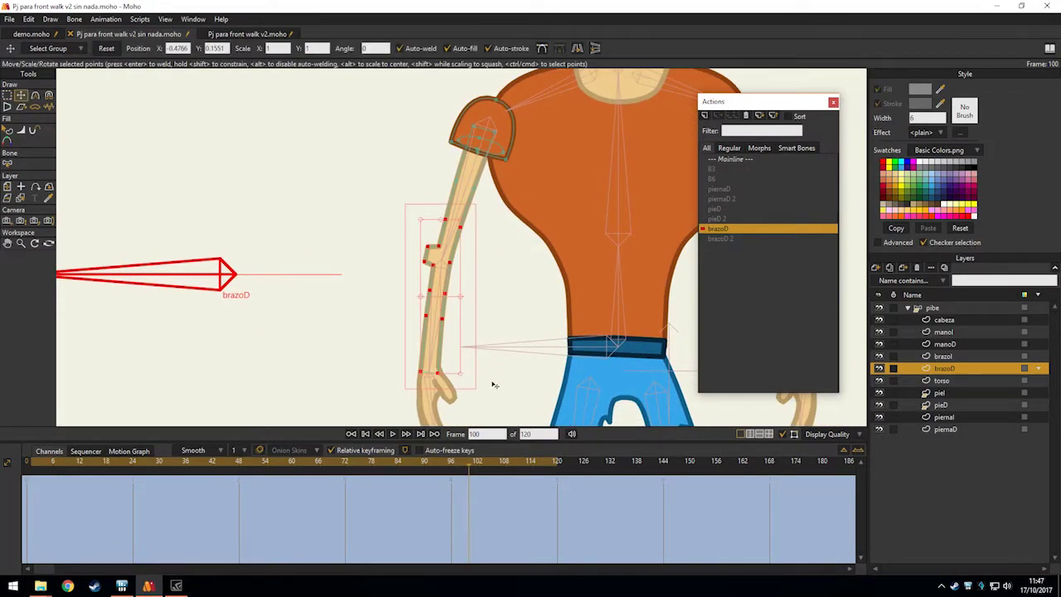
drag(464, 376, 455, 355)
scroll(469, 363, up, 2)
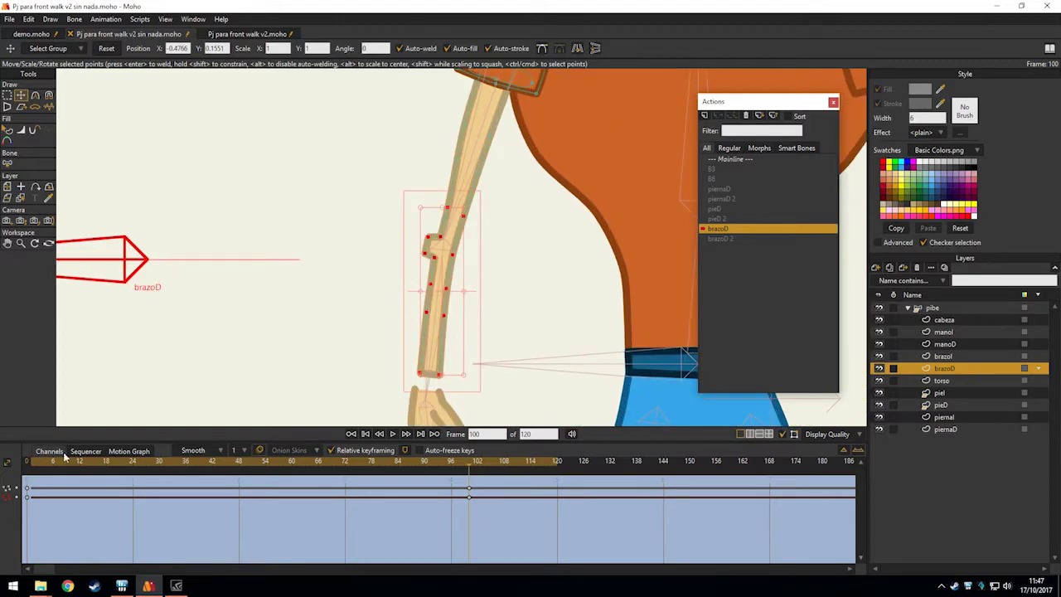
Compare the forearm with its starting shape, then shrink it slightly more and shift it up at frame 100.
click(34, 469)
scroll(445, 242, up, 1)
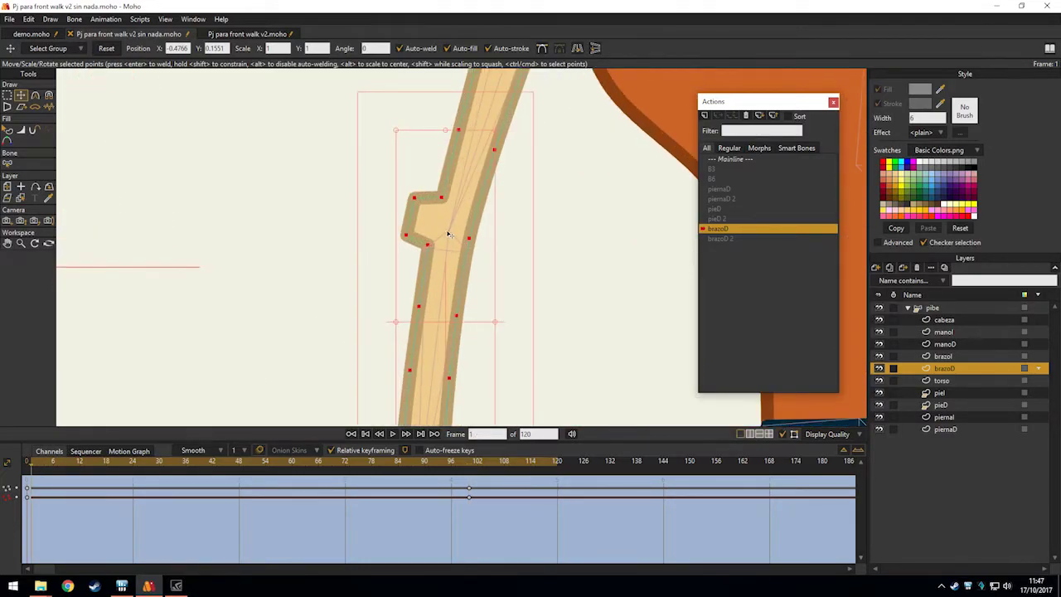
scroll(453, 213, down, 3)
drag(33, 467, 425, 461)
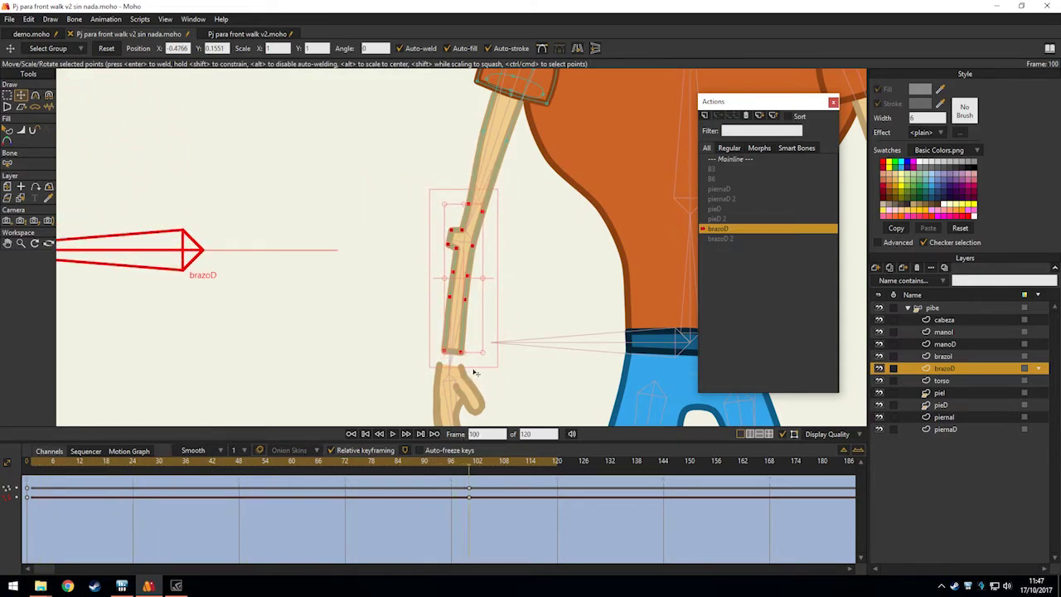
drag(485, 355, 479, 352)
drag(466, 300, 468, 287)
Deselect the forearm and reposition the inner edge point just above the elbow to smooth the arm's outline.
key(g)
click(503, 213)
scroll(497, 225, up, 3)
key(t)
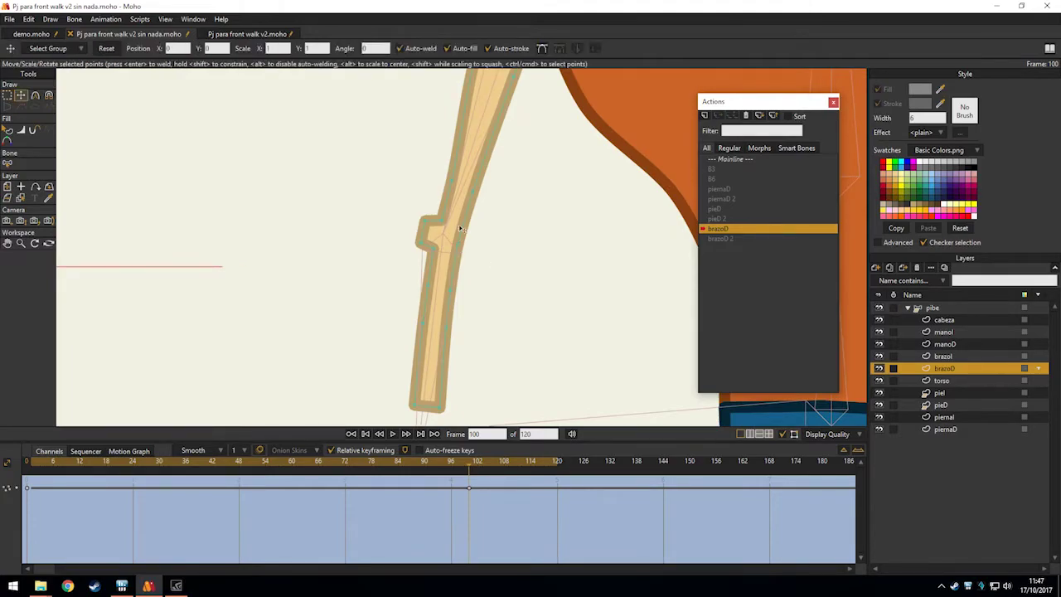
scroll(464, 247, up, 4)
drag(450, 236, 471, 217)
drag(430, 277, 427, 270)
scroll(450, 289, down, 3)
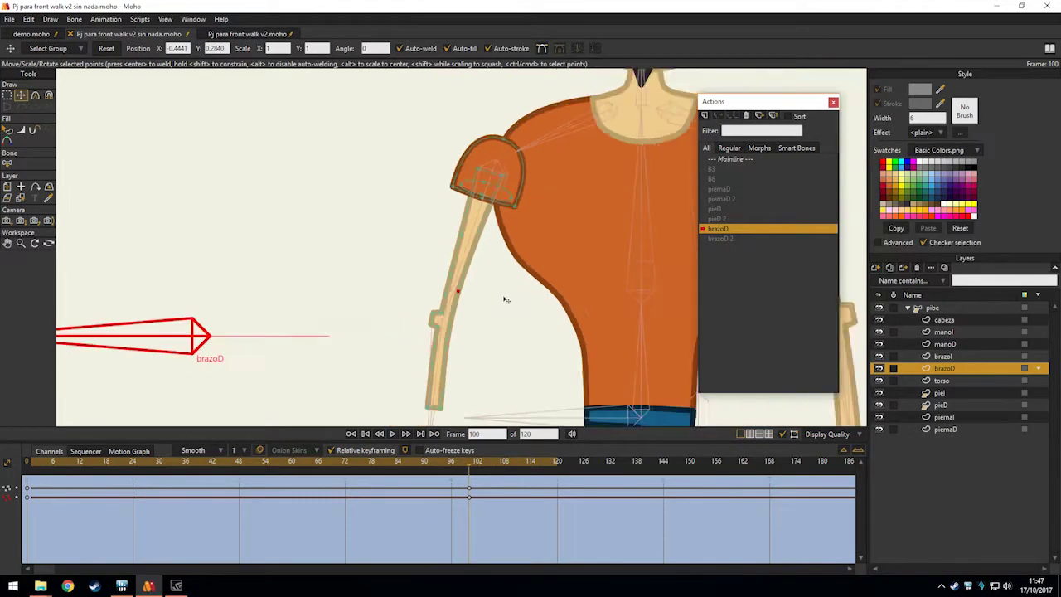
Bow the lower edge of the brazoD sleeve outward at frame 100, with a curvature of about 0.30.
scroll(473, 284, up, 2)
drag(28, 462, 470, 456)
scroll(441, 199, up, 8)
drag(440, 230, 666, 281)
key(c)
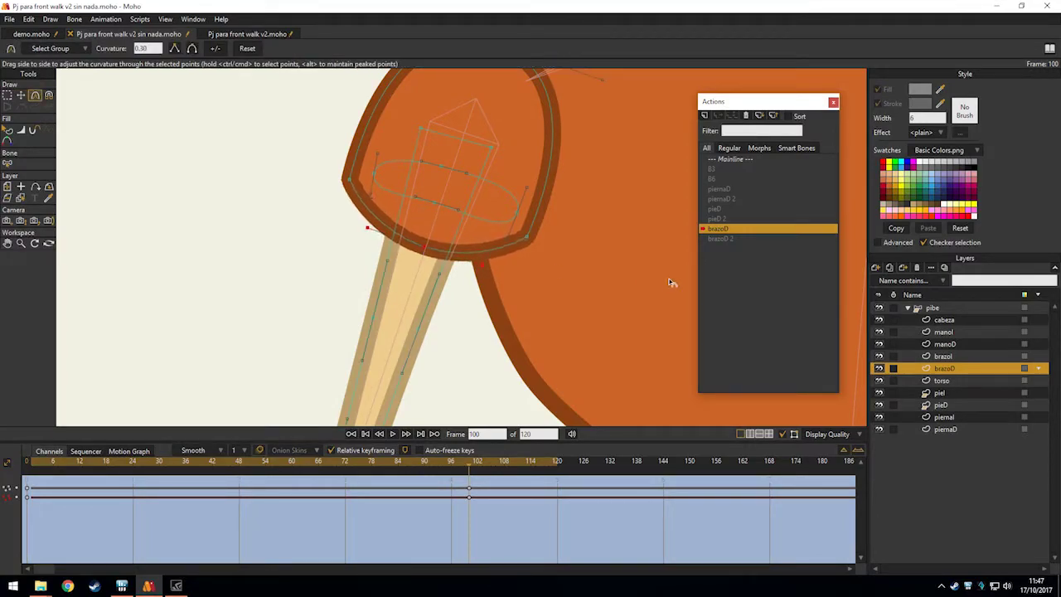
key(g)
Select all points of the hand on the manoD layer and scale them down at frame 100.
scroll(486, 252, down, 5)
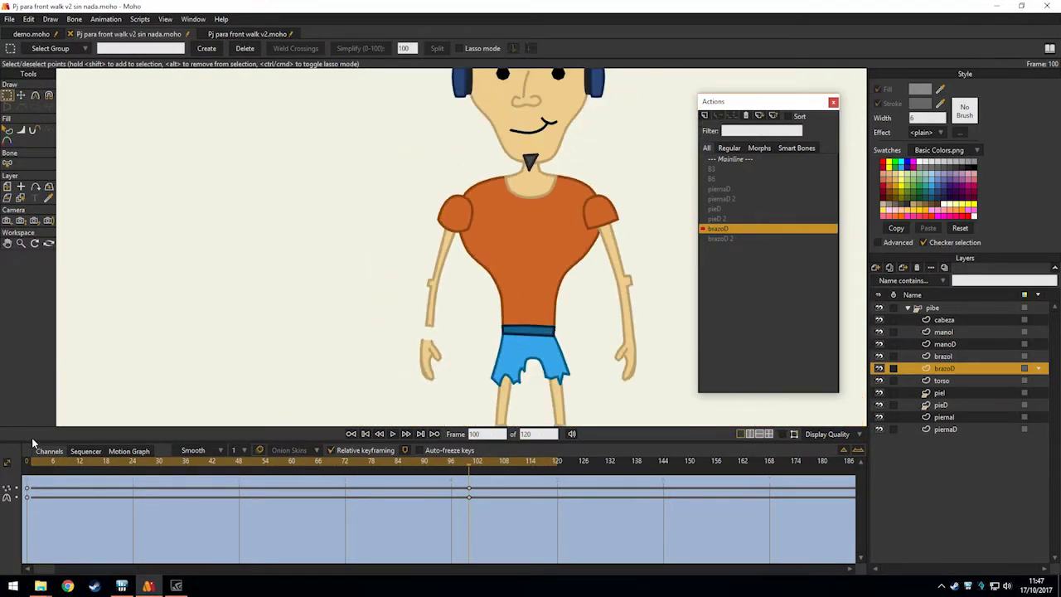
scroll(473, 434, up, 1)
scroll(464, 347, up, 5)
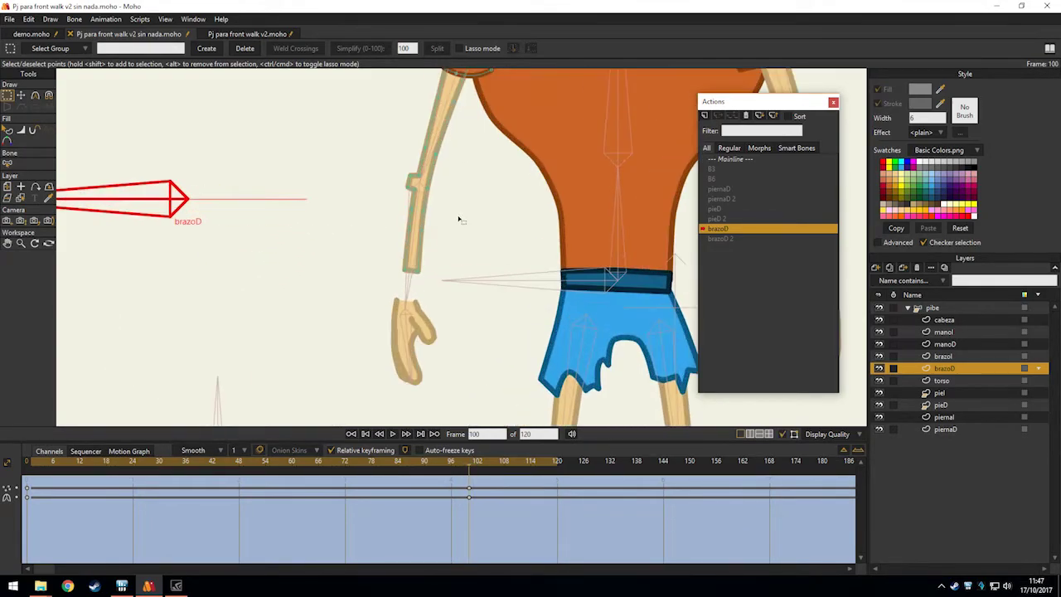
alt+right_click(422, 321)
drag(460, 295, 475, 248)
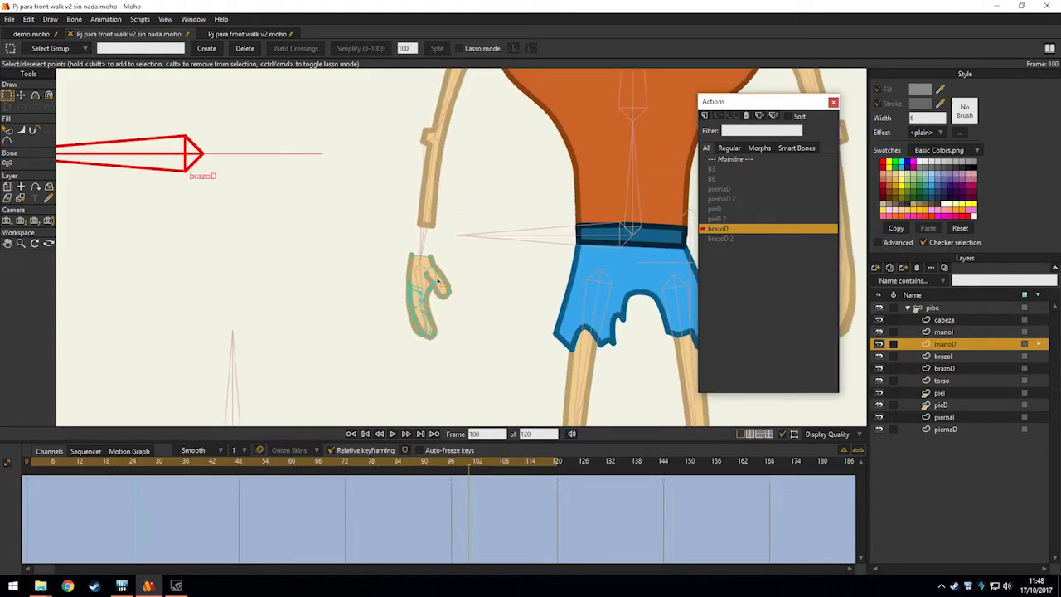
drag(495, 374, 337, 238)
scroll(406, 263, up, 4)
key(t)
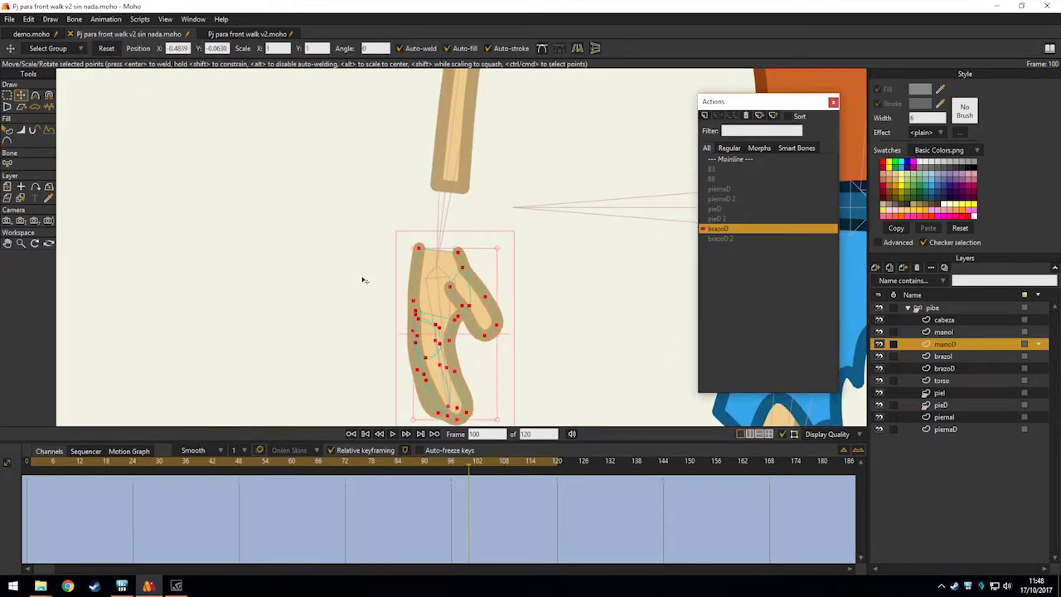
drag(366, 277, 355, 239)
drag(431, 259, 426, 189)
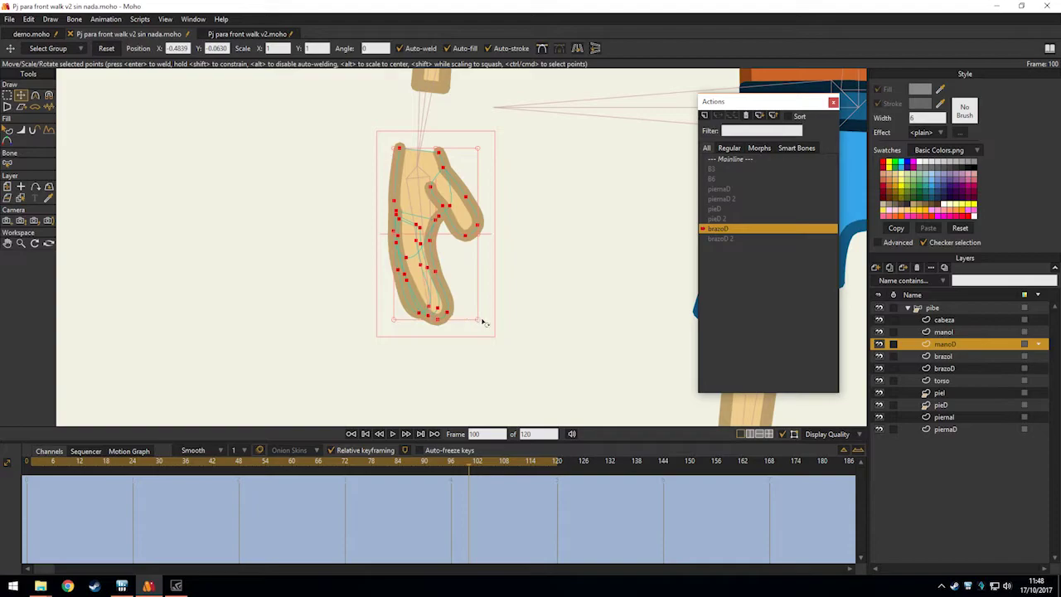
drag(479, 321, 469, 299)
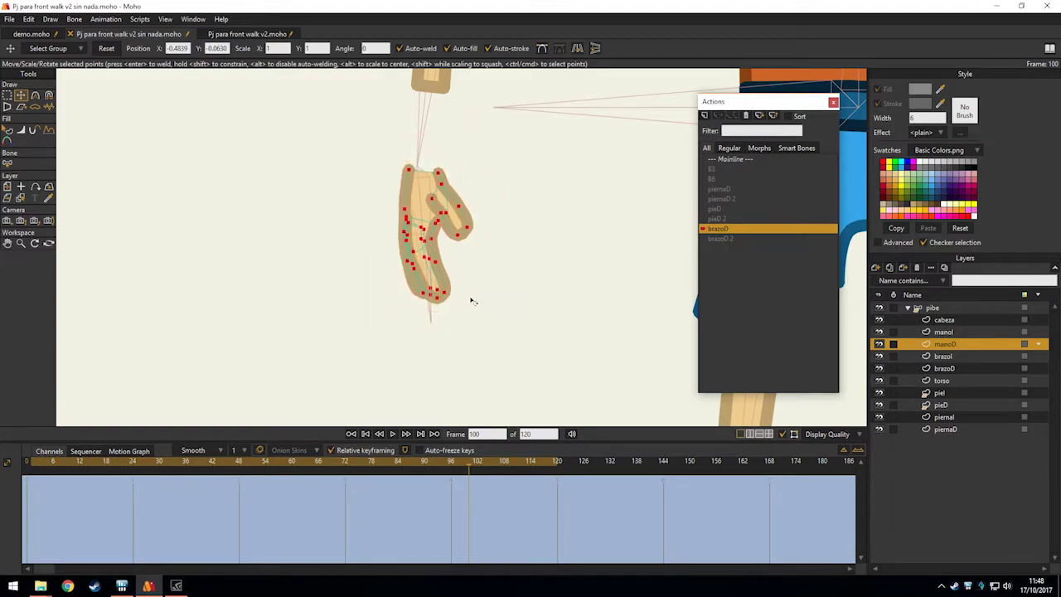
Move the hand up onto the open end of the shortened forearm.
drag(452, 246, 446, 377)
drag(431, 325, 444, 236)
scroll(432, 245, up, 4)
scroll(482, 292, down, 2)
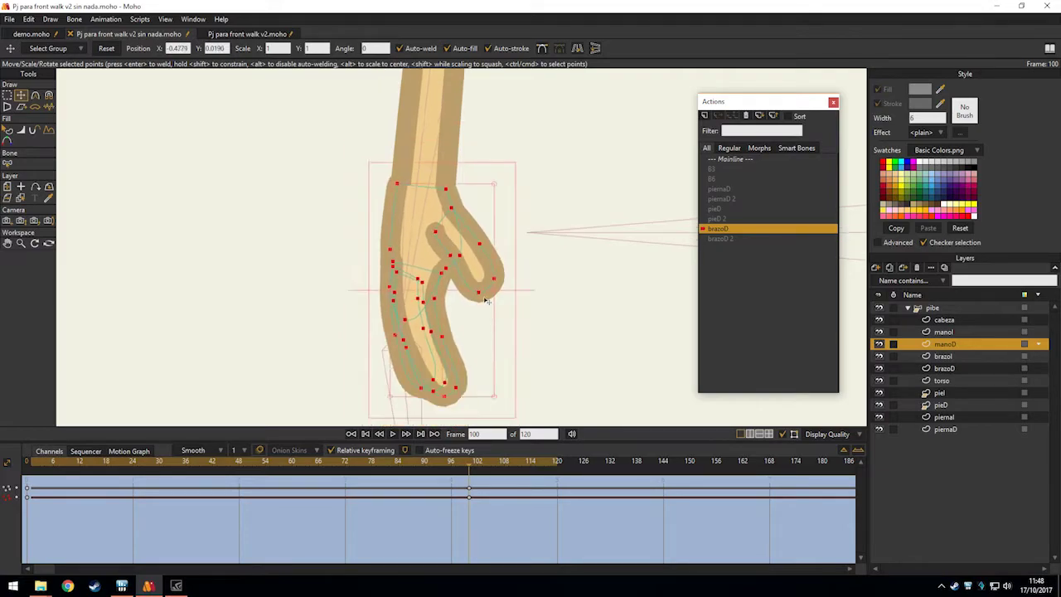
Shrink the hand slightly more and align it with the wrist, checking the fit against the start of the action.
drag(496, 398, 490, 389)
drag(445, 300, 422, 357)
scroll(420, 296, up, 4)
drag(412, 310, 407, 287)
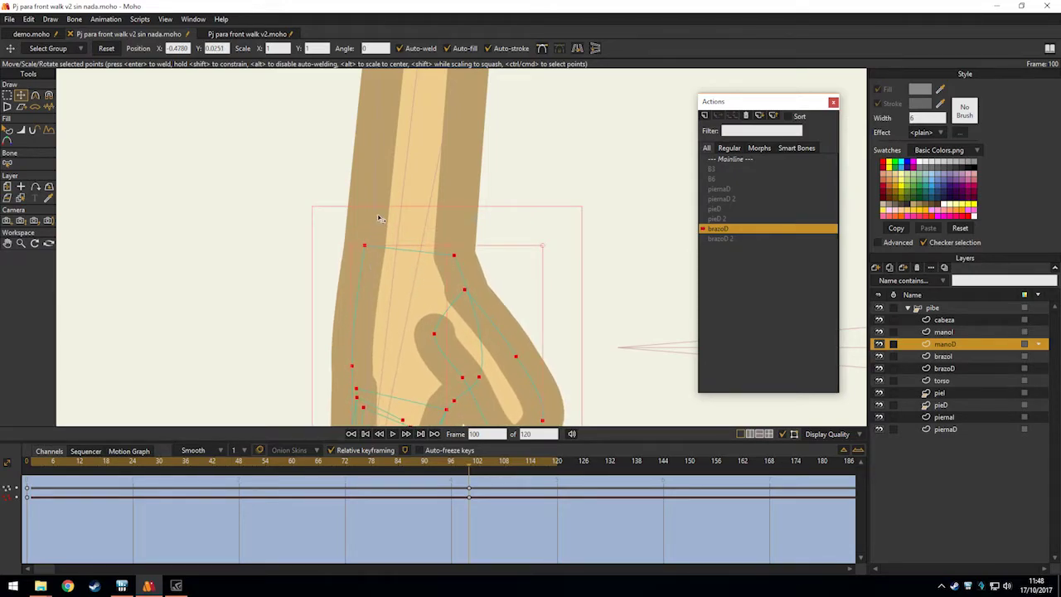
scroll(384, 194, down, 3)
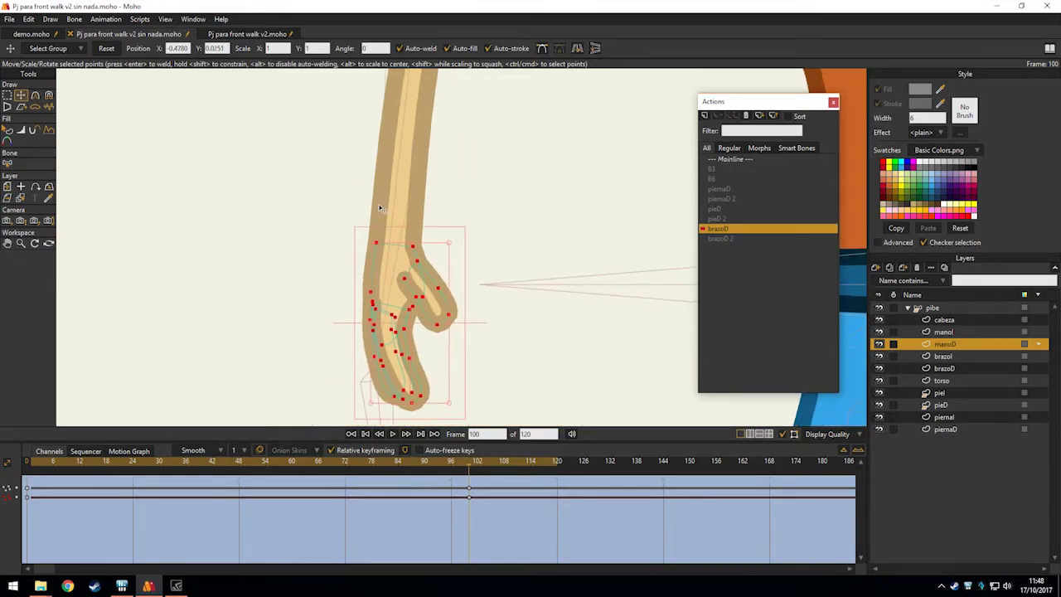
click(35, 461)
scroll(352, 278, up, 3)
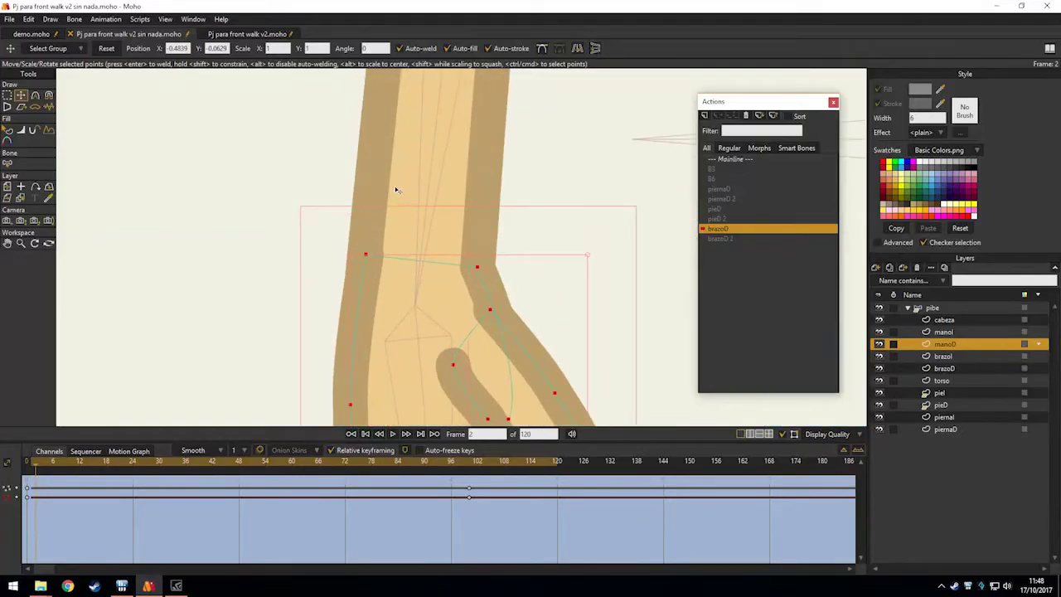
drag(138, 464, 472, 465)
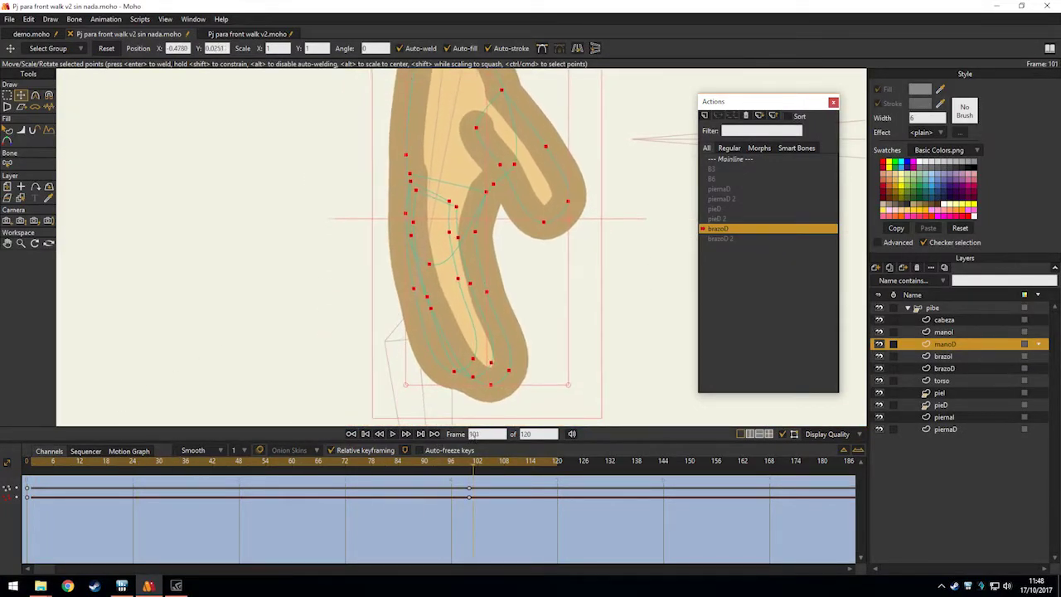
Deselect the hand's points and check the shortened arm against the whole body, scrubbing the brazoD action from frame 100 back to 0.
scroll(475, 296, down, 4)
drag(483, 175, 409, 317)
scroll(409, 318, up, 3)
scroll(408, 318, up, 1)
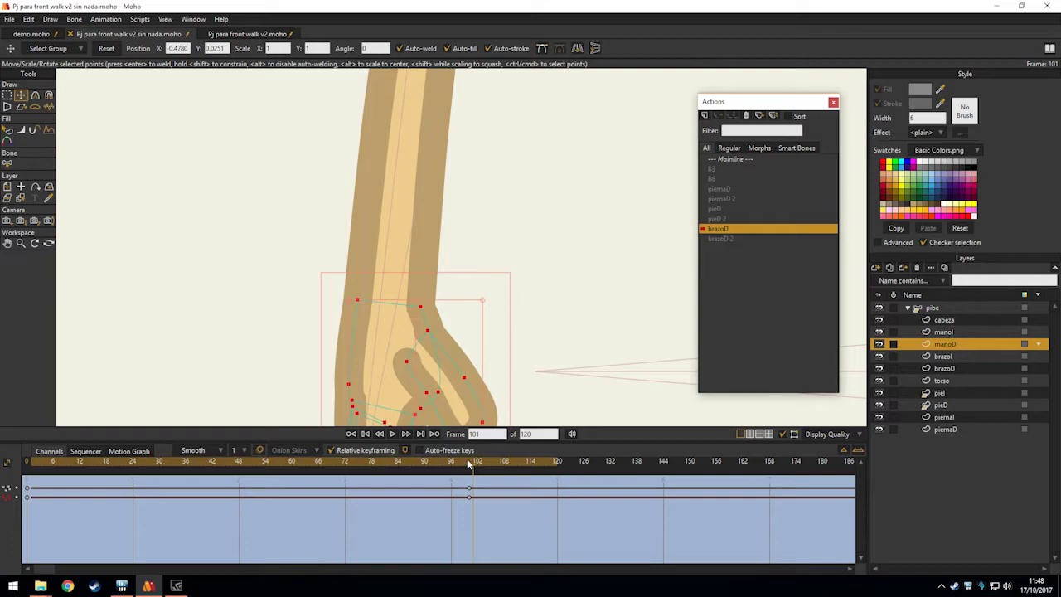
click(469, 461)
scroll(477, 302, up, 2)
scroll(440, 283, down, 4)
key(g)
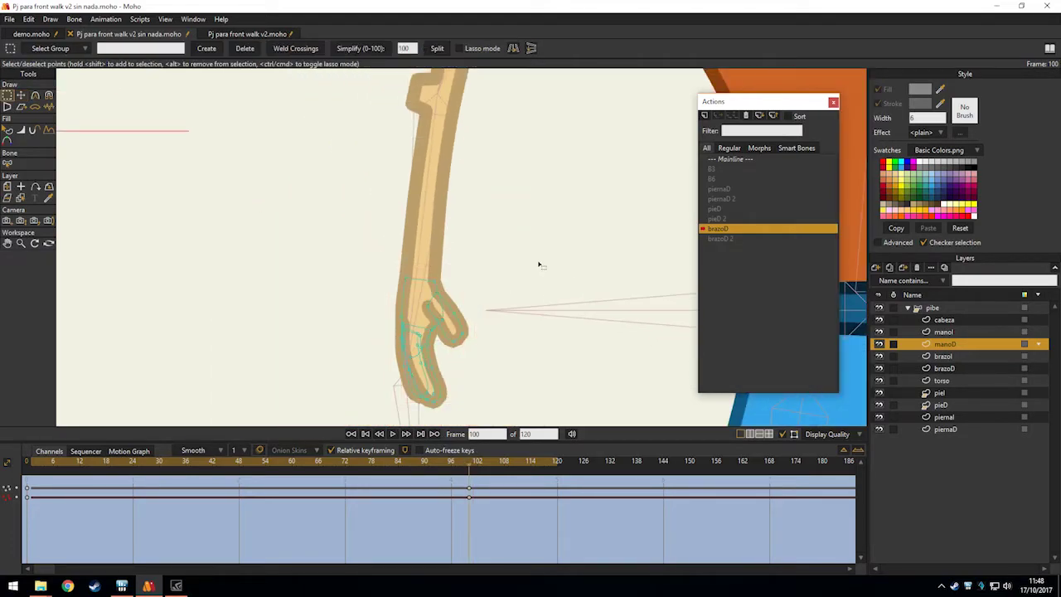
click(540, 266)
scroll(538, 272, down, 4)
key(ctrl+j)
drag(531, 279, 384, 267)
scroll(269, 332, down, 2)
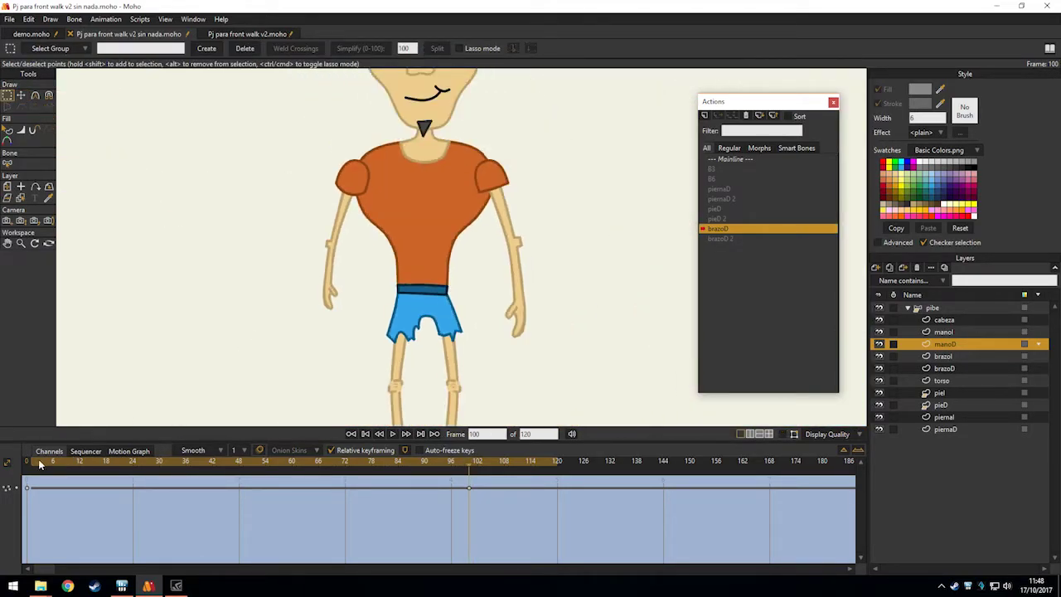
drag(34, 462, 3, 455)
drag(280, 301, 381, 302)
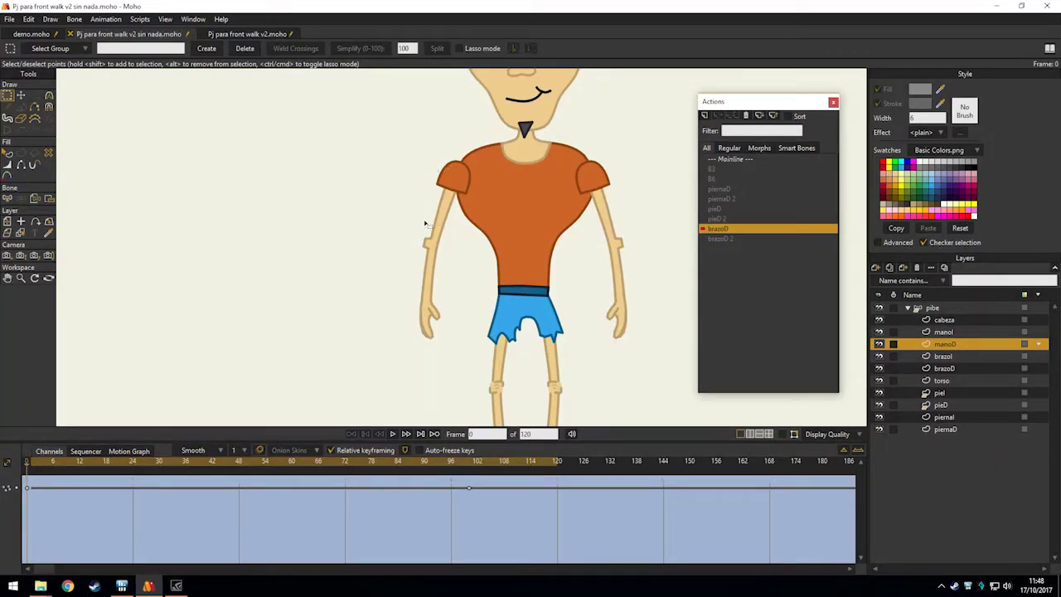
Open the brazoD 2 action and go to its frame 100 on the pibe bone layer with curves shown.
double_click(716, 240)
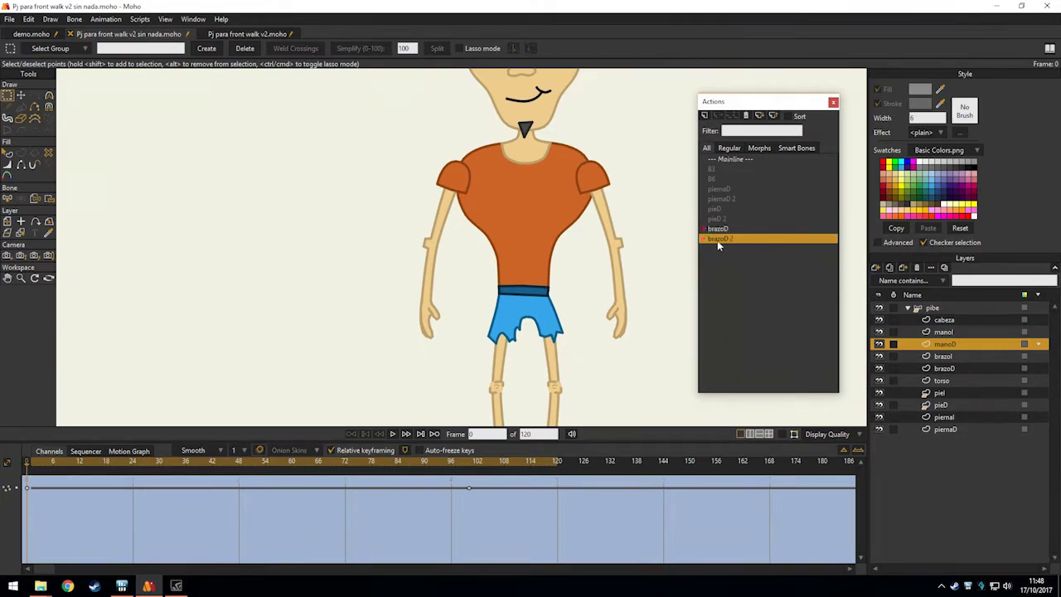
click(29, 458)
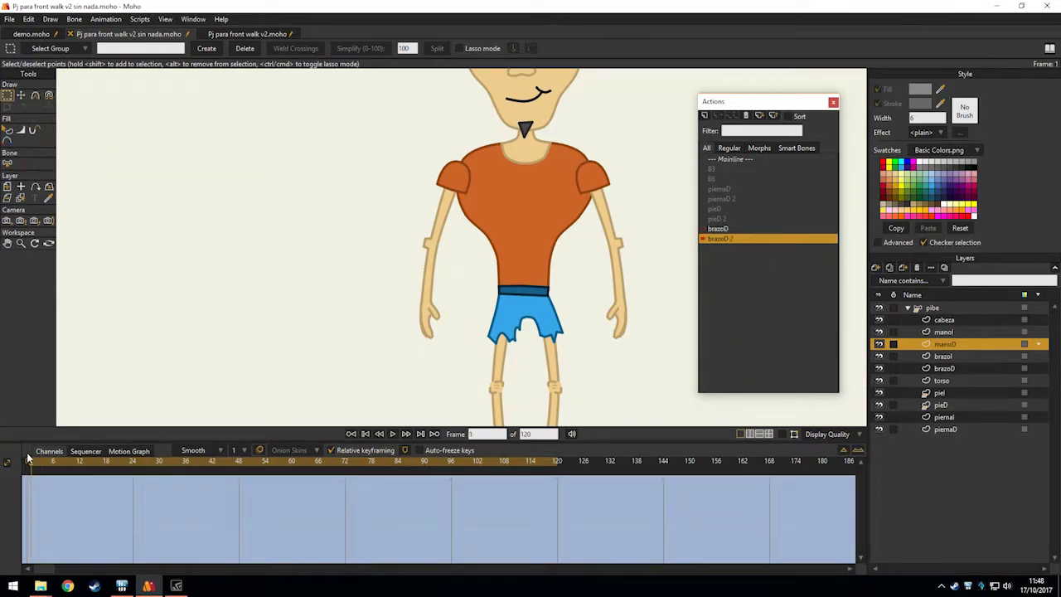
click(919, 309)
drag(37, 468, 467, 458)
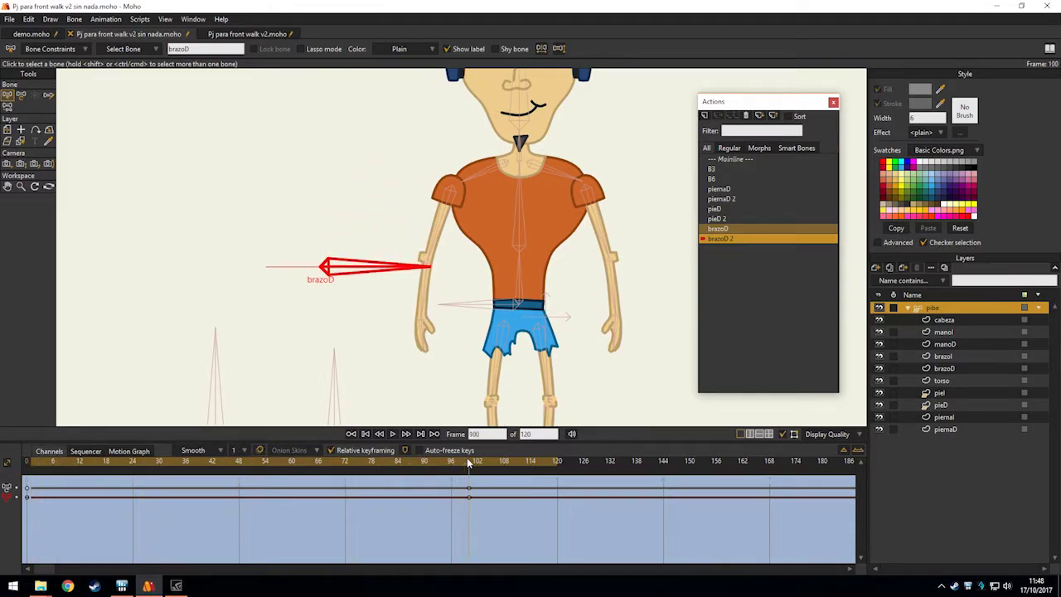
click(783, 434)
drag(400, 199, 401, 174)
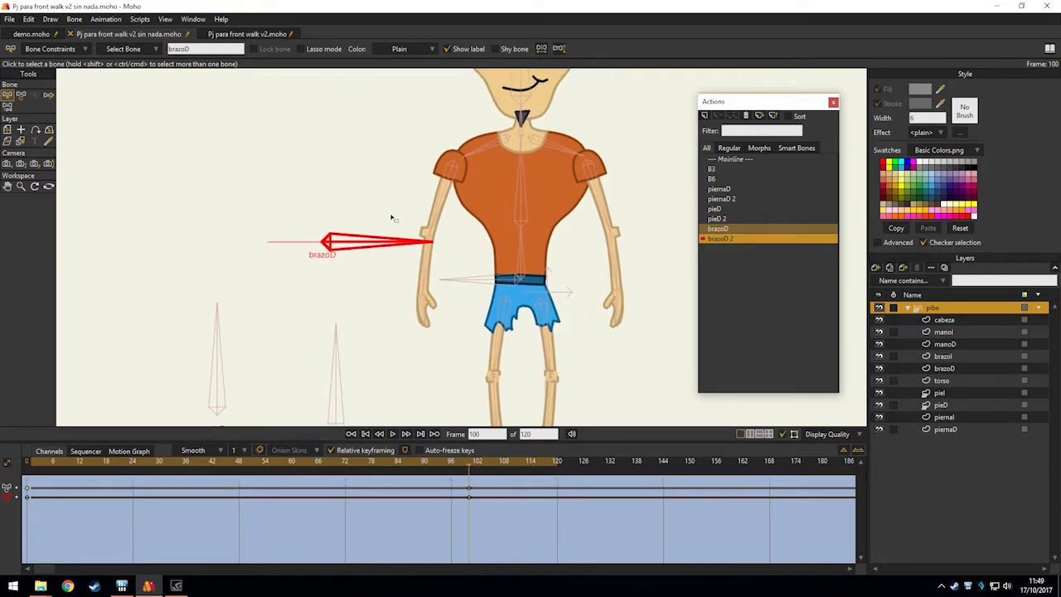
drag(474, 306, 493, 342)
key(ctrl+h)
key(ctrl+h)
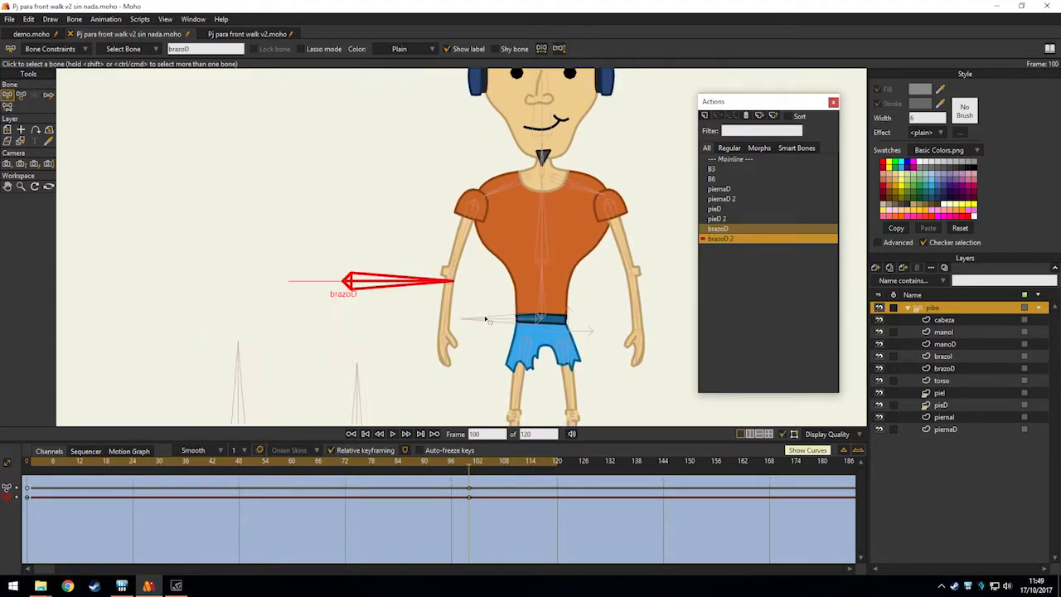
scroll(486, 320, up, 3)
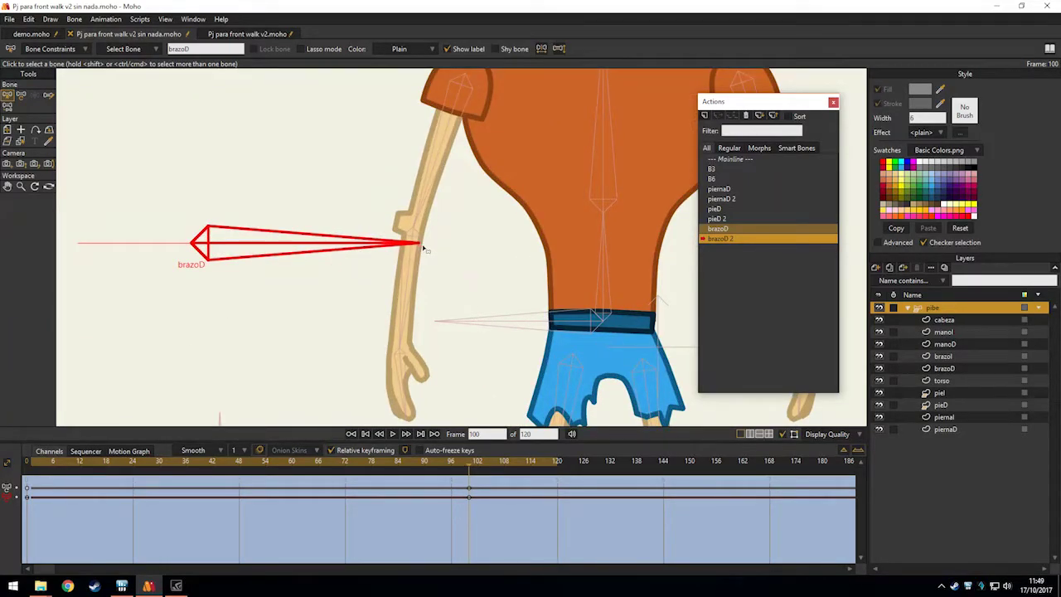
scroll(454, 318, up, 1)
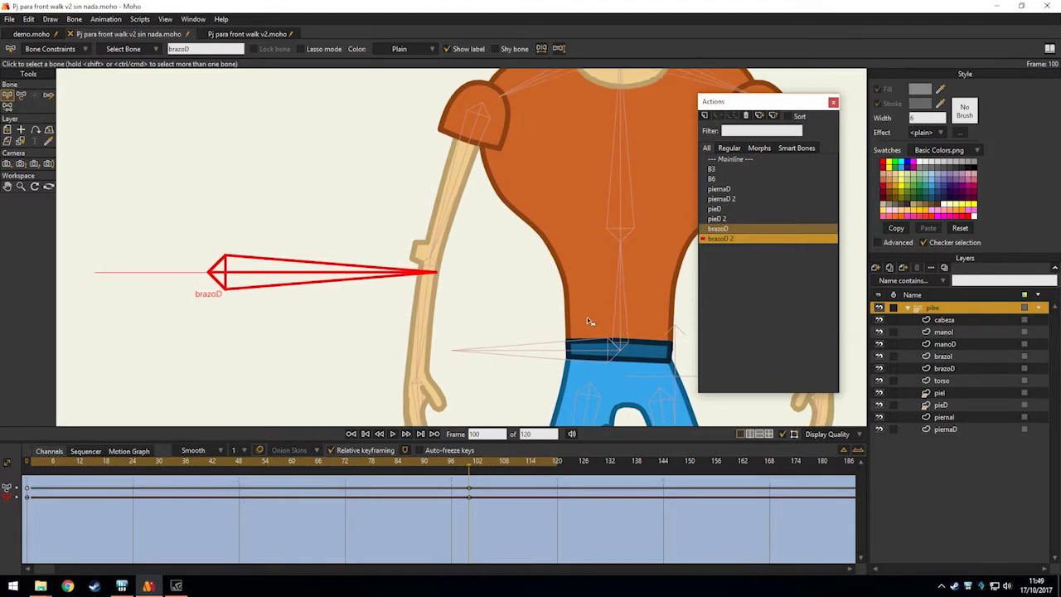
Enlarge the elbow and forearm points of the brazoD layer and extend them downward at frame 100, scrubbing to check the change.
alt+right_click(421, 256)
scroll(452, 324, down, 3)
key(g)
drag(477, 370, 401, 233)
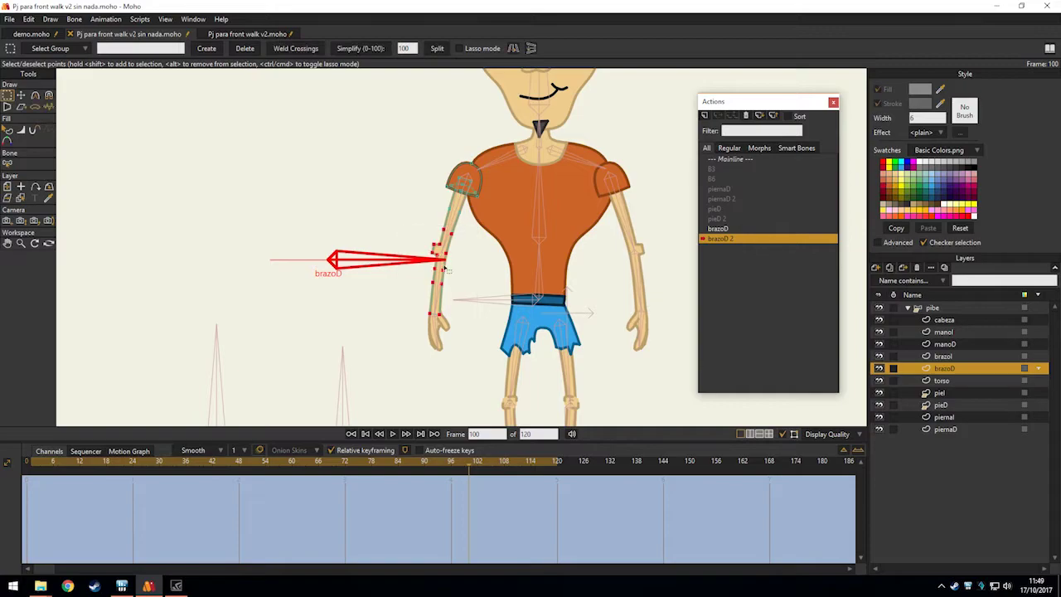
scroll(445, 273, up, 2)
key(t)
drag(461, 354, 471, 365)
drag(440, 293, 440, 309)
drag(465, 395, 467, 398)
drag(440, 323, 442, 322)
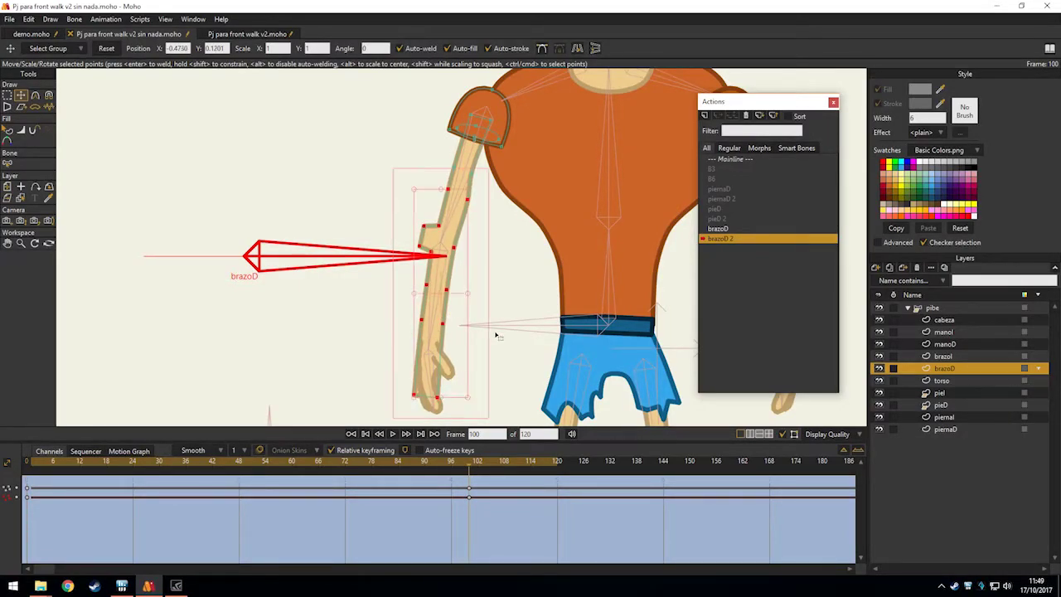
key(g)
drag(27, 462, 468, 434)
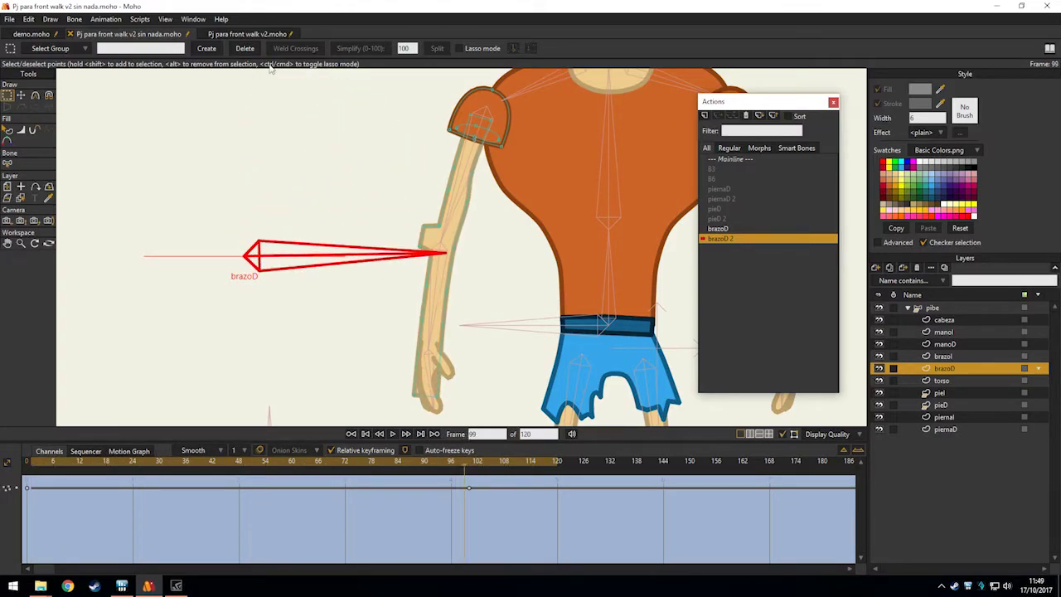
Examine how the brazoD 2 action enlarges the arm and hand in the reference file Pj para front walk v2.moho.
click(265, 37)
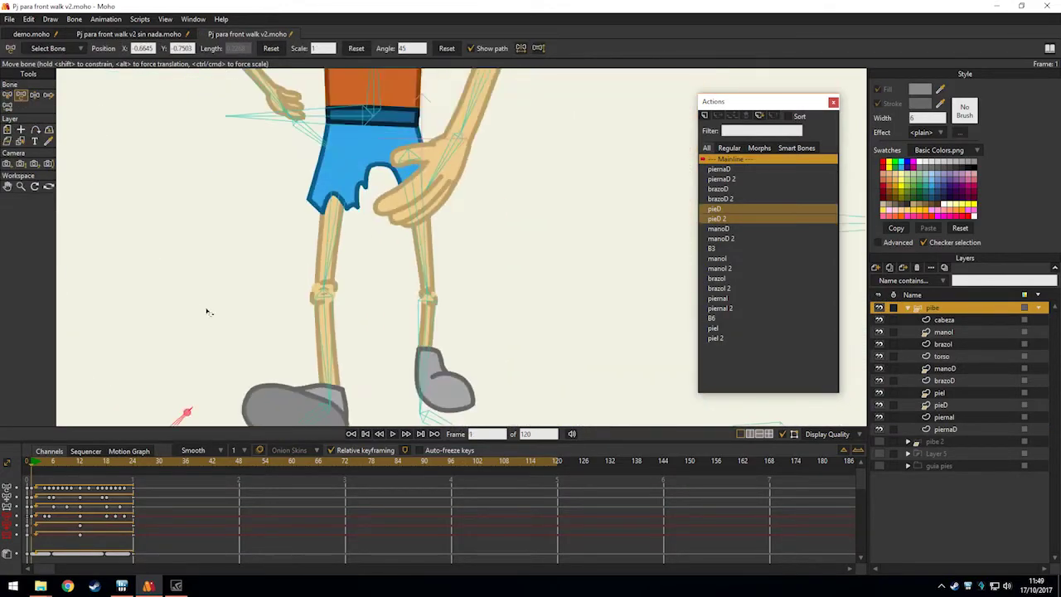
mouse_move(592, 252)
mouse_down()
mouse_move(627, 336)
mouse_move(655, 366)
mouse_up()
drag(612, 217, 641, 310)
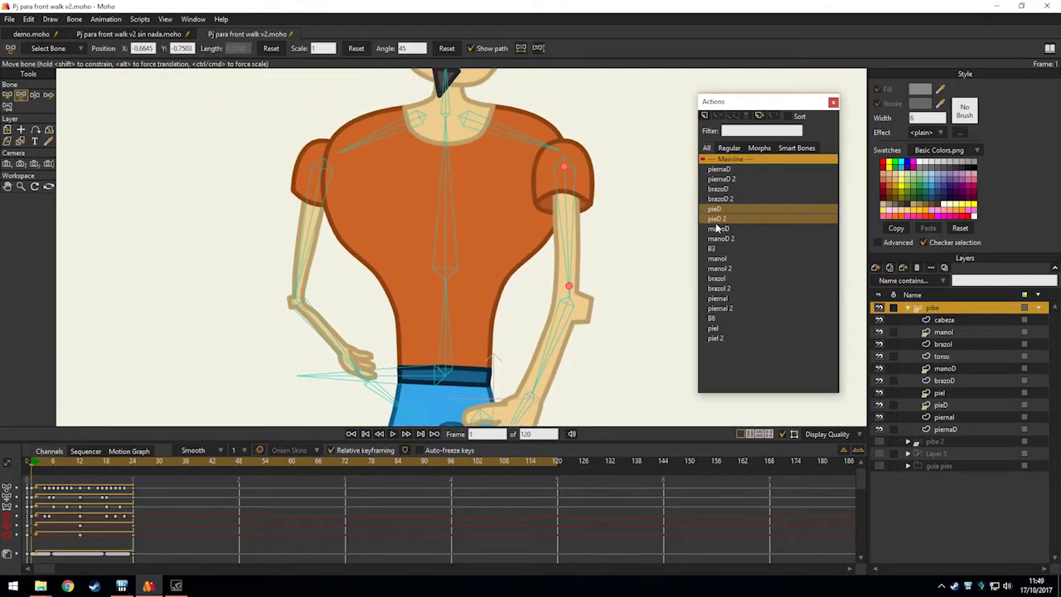
double_click(722, 199)
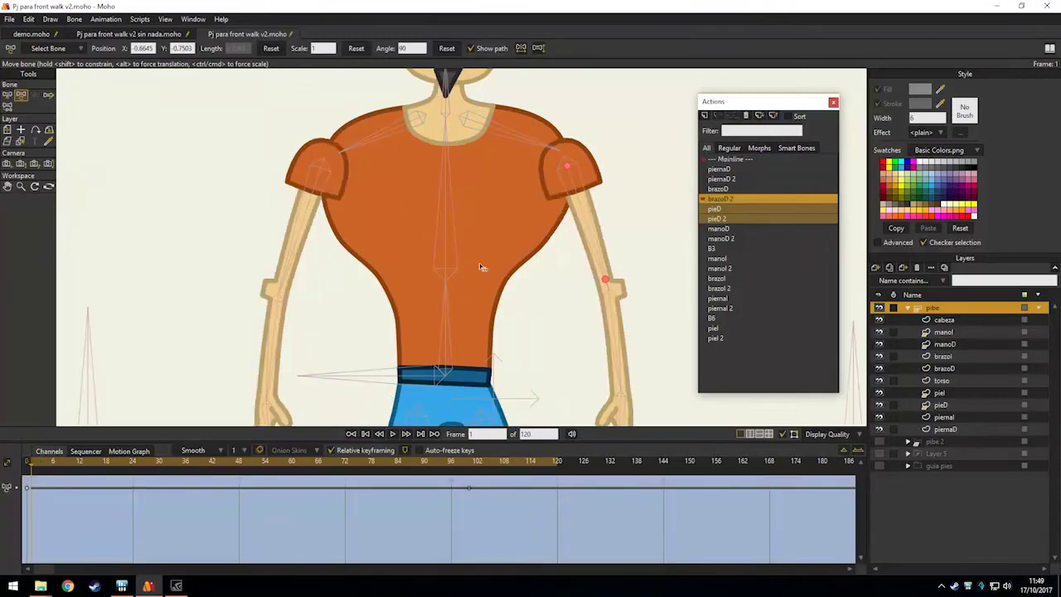
scroll(321, 191, down, 1)
drag(44, 465, 442, 460)
drag(501, 423, 353, 408)
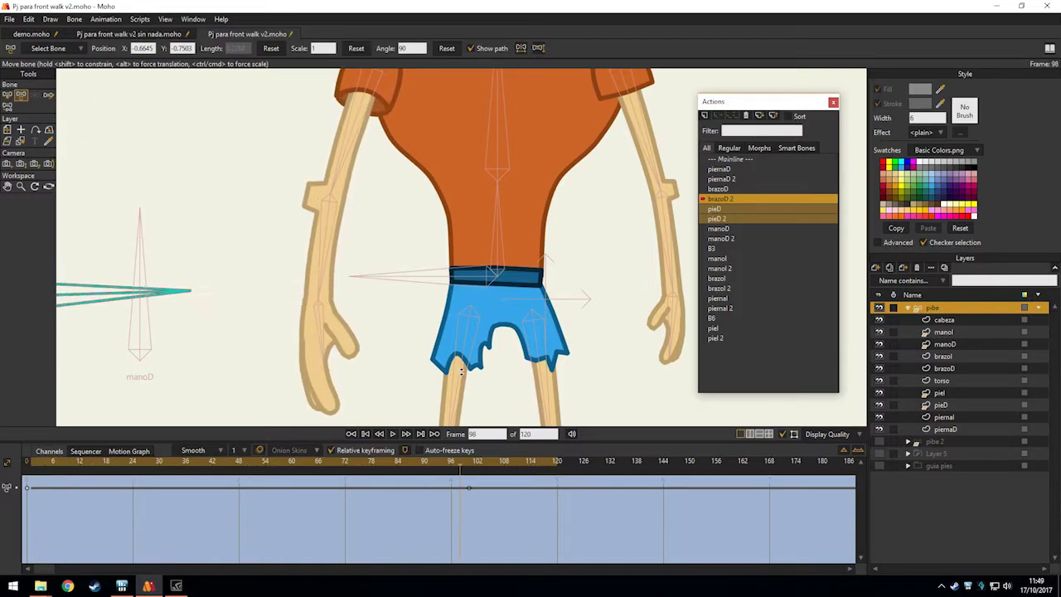
scroll(373, 268, down, 3)
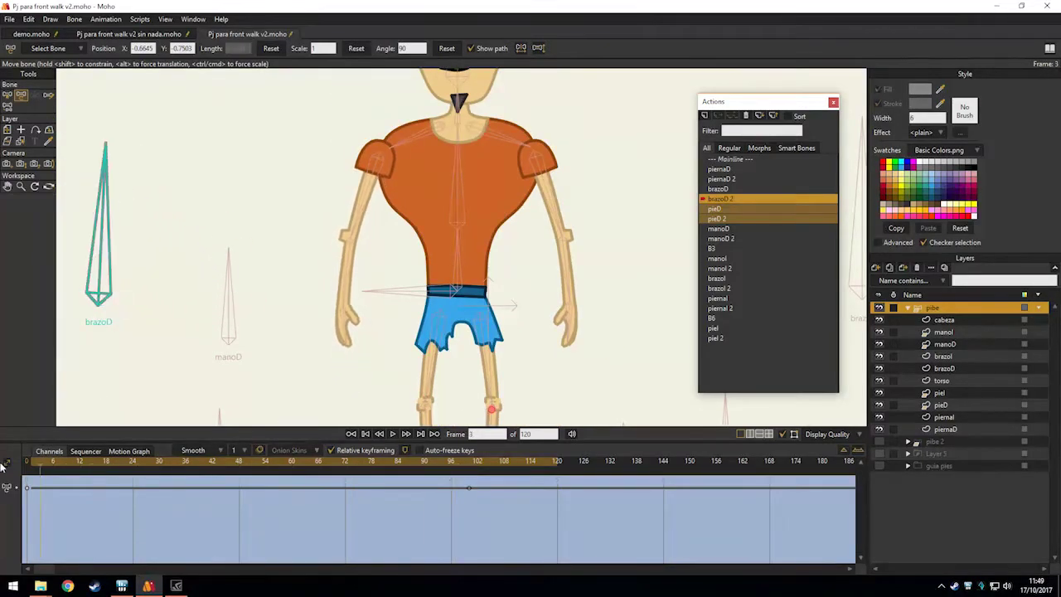
ctrl+alt+click(338, 287)
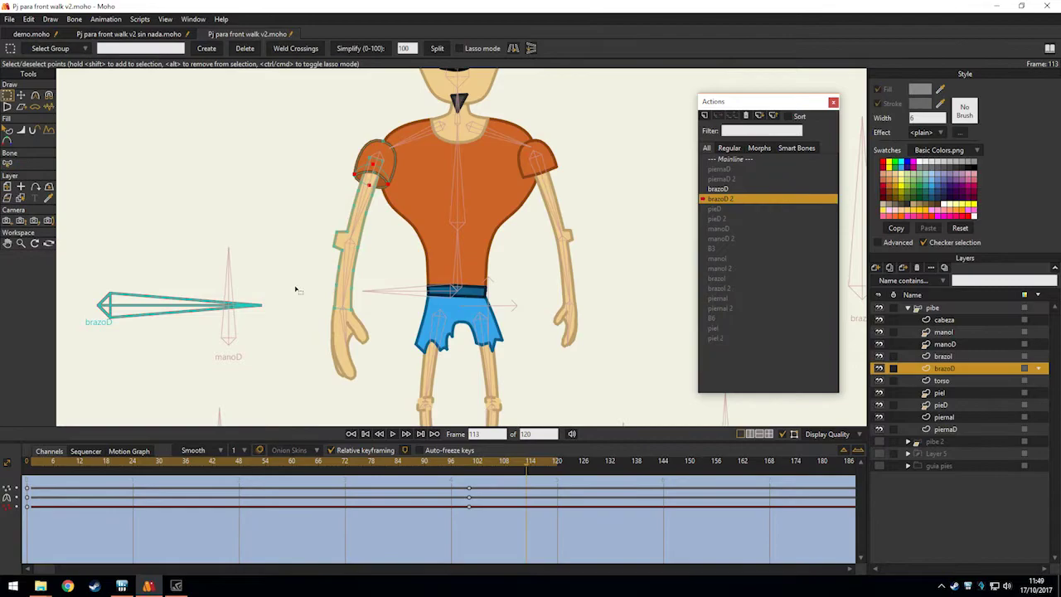
click(158, 35)
scroll(419, 306, up, 5)
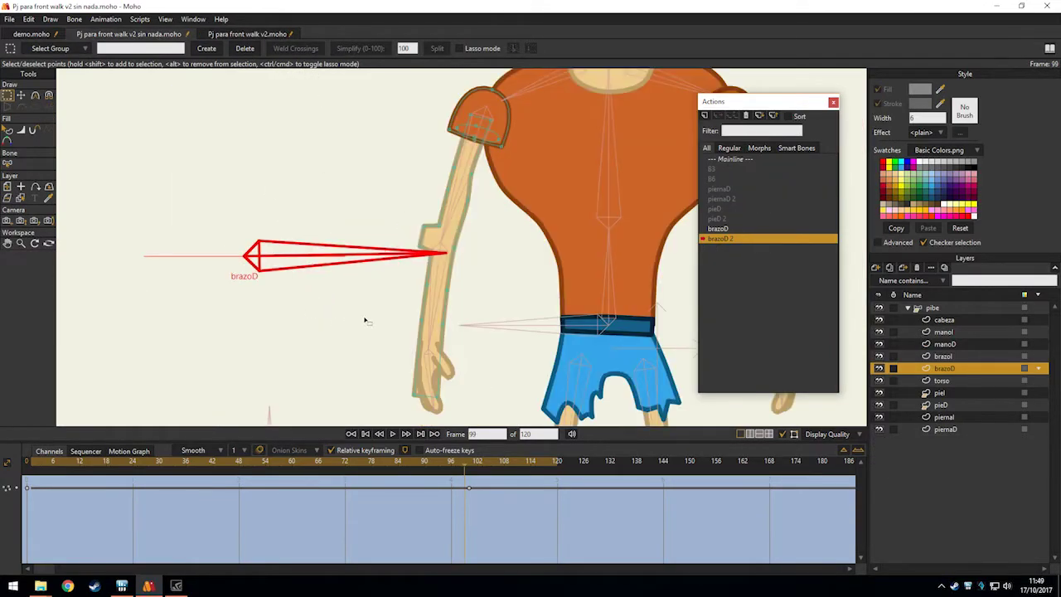
Raise the wrist end of the forearm to meet the hand and even out its outline at frame 100, checking by scrubbing.
click(467, 466)
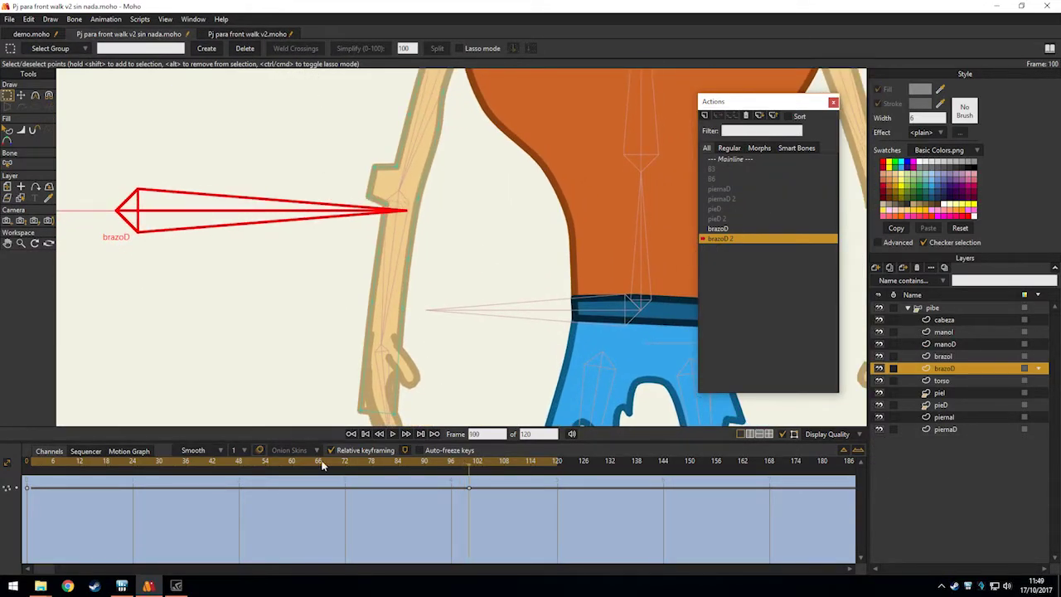
drag(30, 471, 465, 467)
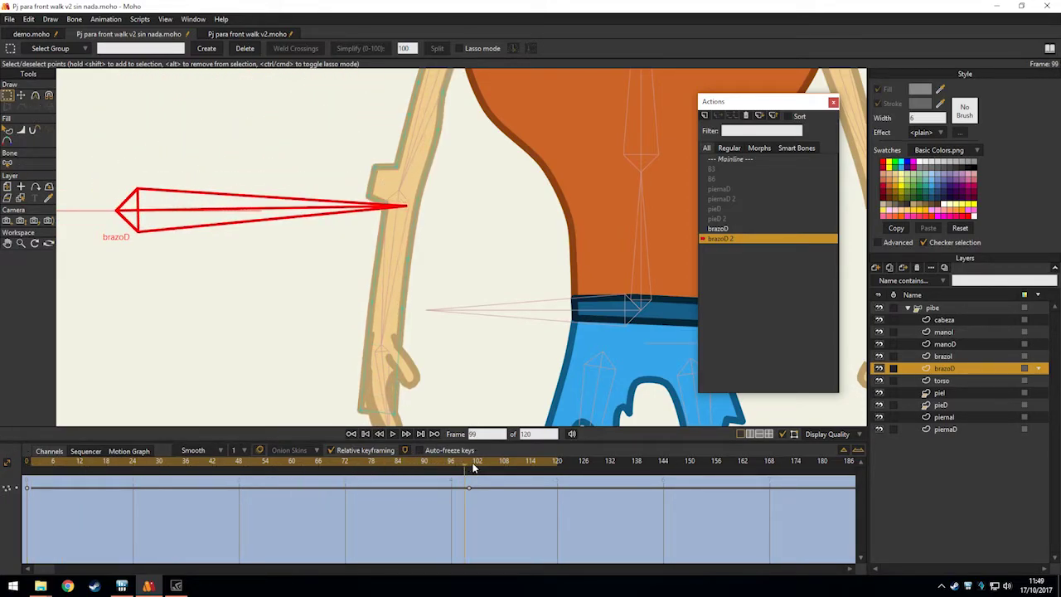
click(473, 469)
drag(422, 332, 388, 259)
key(t)
key(g)
drag(420, 309, 388, 288)
key(t)
drag(412, 326, 422, 267)
key(g)
drag(426, 374, 398, 294)
key(t)
key(g)
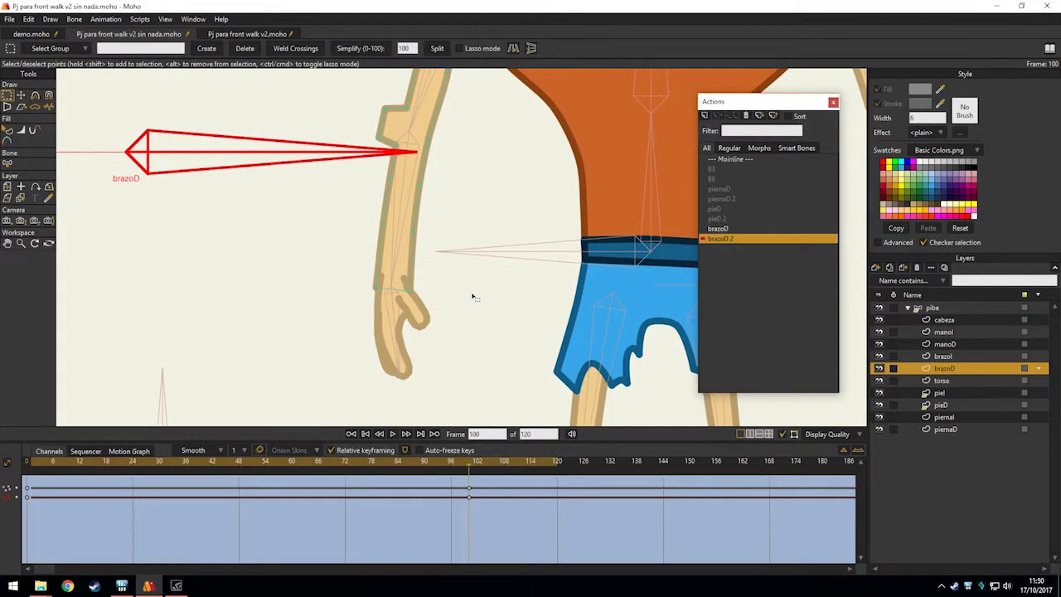
click(473, 296)
drag(474, 296, 464, 348)
drag(46, 470, 470, 456)
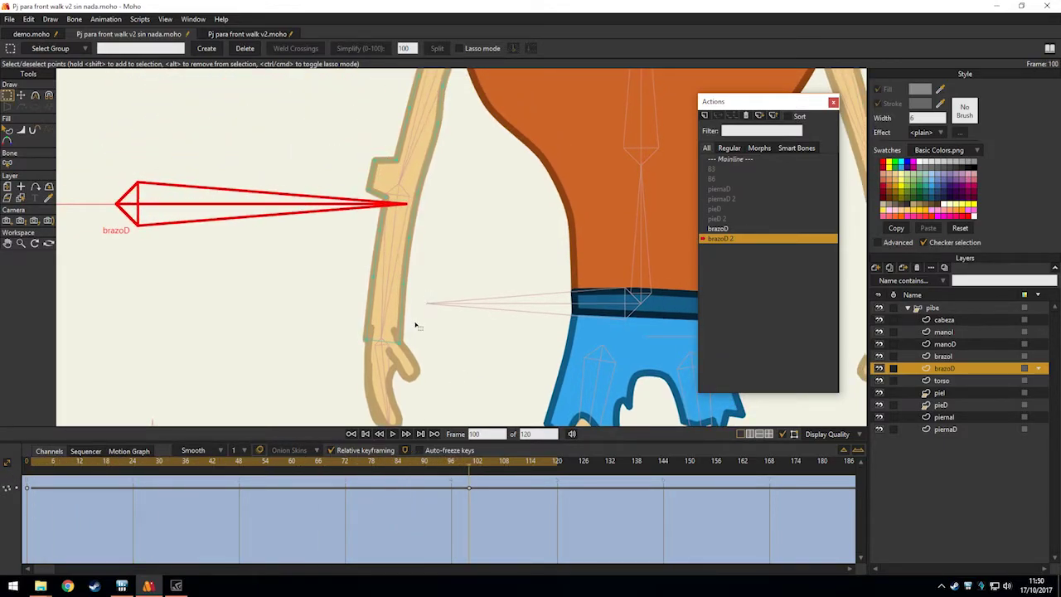
Select all points of the hand on the manoD layer and scale them up at frame 100.
scroll(416, 323, up, 1)
alt+right_click(370, 380)
drag(430, 320, 432, 202)
drag(441, 361, 319, 209)
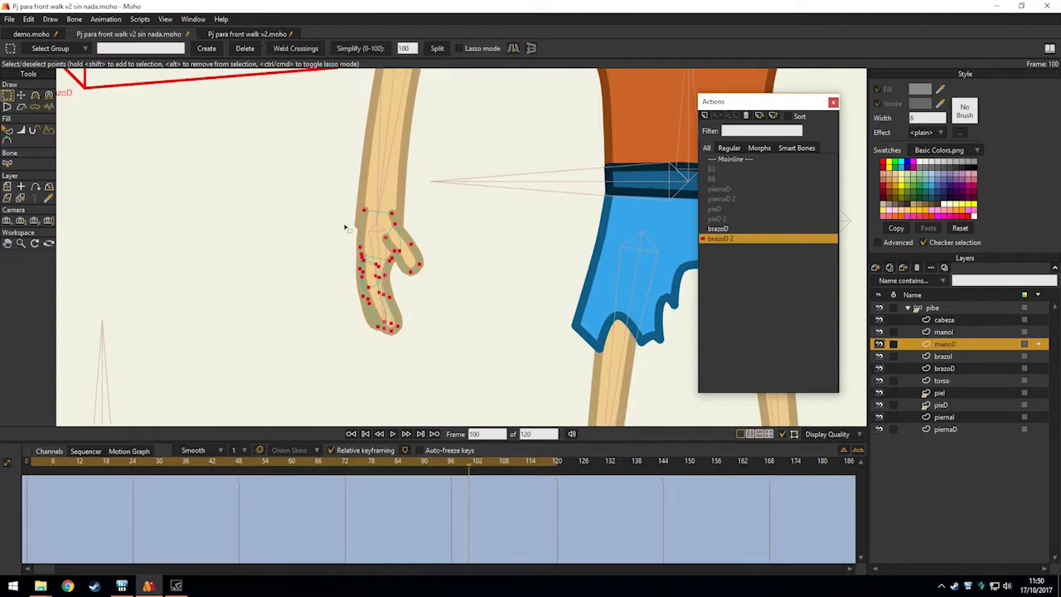
key(t)
drag(418, 333, 431, 346)
scroll(372, 277, up, 4)
drag(365, 199, 372, 367)
scroll(413, 249, down, 3)
scroll(462, 269, up, 5)
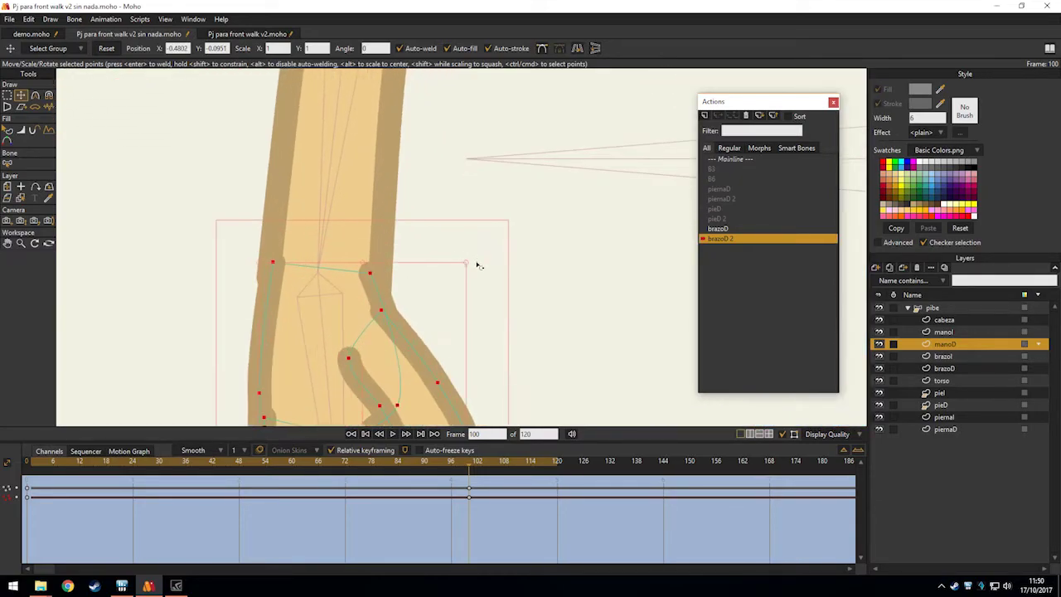
Enlarge the hand slightly more and align it with the wrist, scrubbing the brazoD 2 action to check the fit.
drag(466, 263, 472, 259)
mouse_move(420, 287)
mouse_down()
mouse_move(423, 302)
mouse_move(416, 290)
mouse_up()
drag(473, 259, 477, 253)
mouse_move(416, 291)
mouse_down()
mouse_move(454, 271)
mouse_move(434, 290)
mouse_up()
scroll(429, 296, down, 5)
scroll(460, 286, up, 5)
key(g)
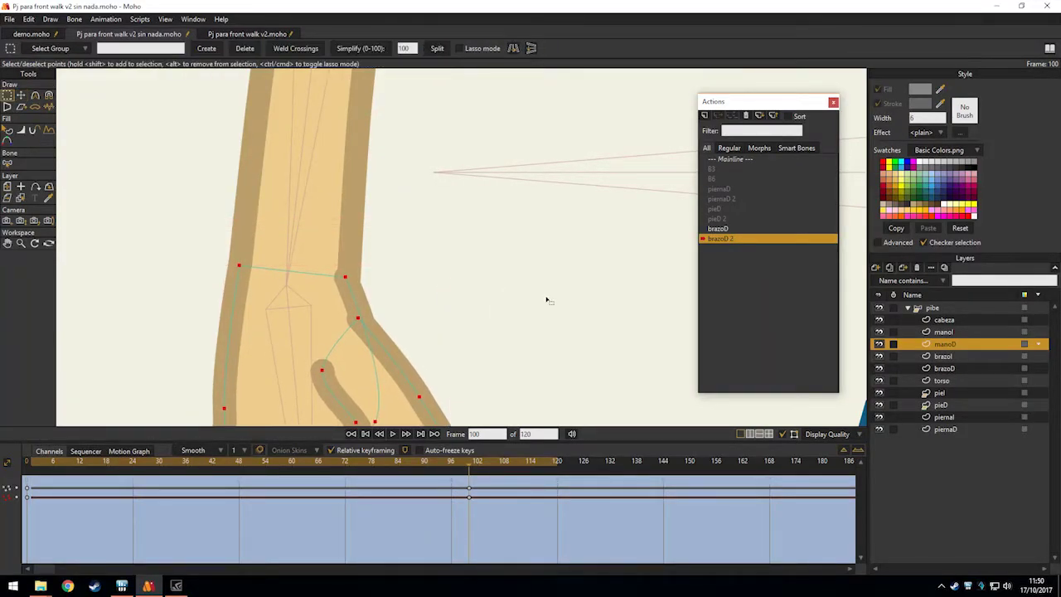
click(547, 301)
scroll(546, 301, down, 5)
drag(537, 338, 472, 257)
drag(30, 463, 285, 479)
drag(380, 469, 465, 476)
Smooth the upper arm's outline above the elbow by repositioning its points on the brazoD layer at frame 100.
drag(461, 139, 453, 312)
scroll(453, 313, down, 3)
scroll(431, 295, up, 4)
alt+right_click(402, 209)
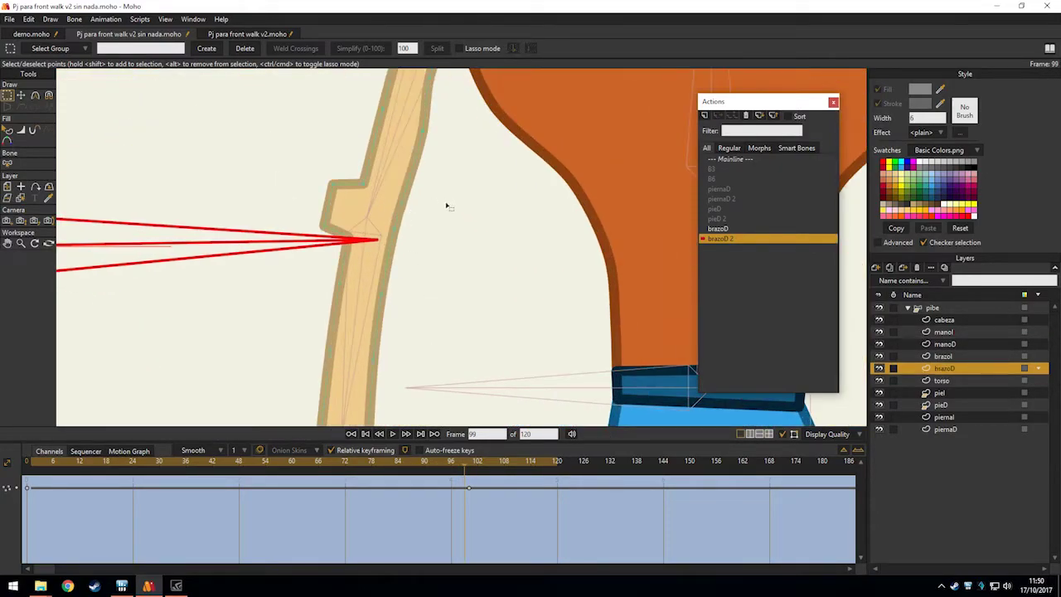
drag(451, 236, 452, 356)
key(ctrl+Right)
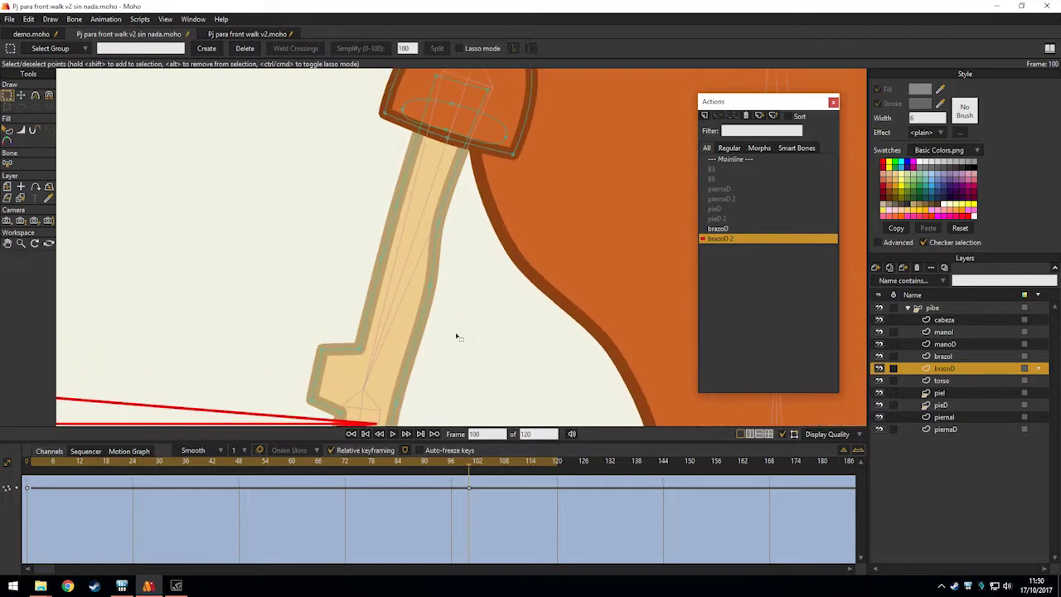
key(t)
drag(438, 320, 423, 301)
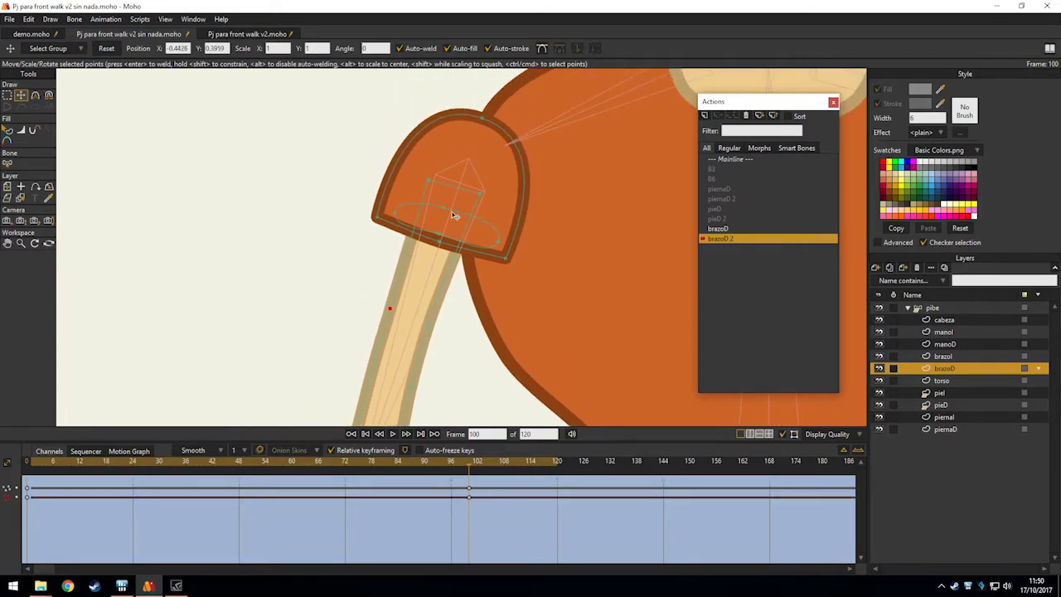
Arch the sleeve's lower edge upward at frame 100 by raising its middle point, lowering both corners slightly and increasing the curvature.
scroll(443, 222, up, 2)
drag(442, 222, 432, 257)
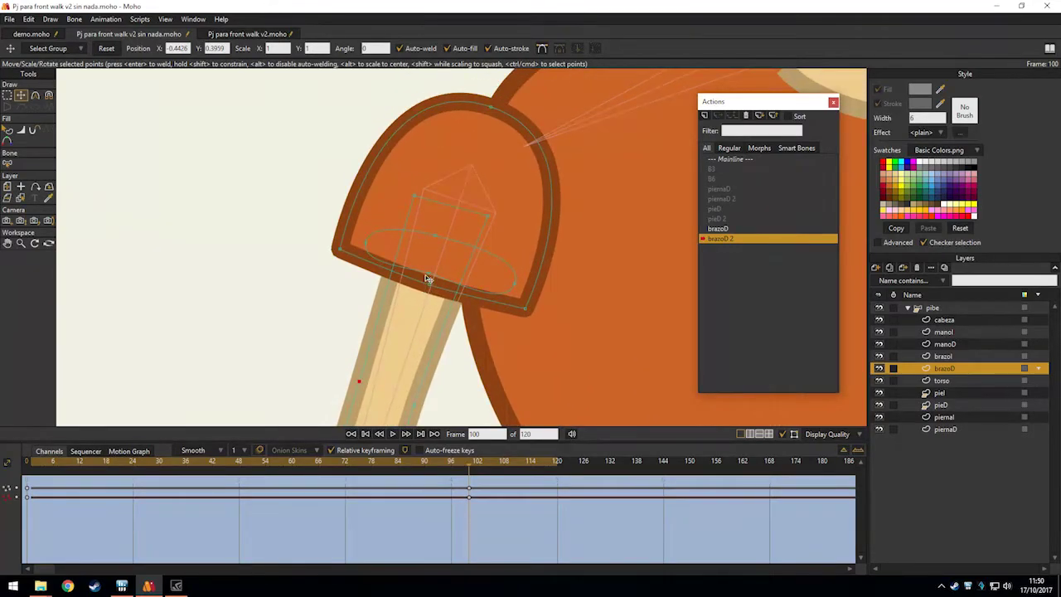
drag(426, 294, 444, 238)
drag(335, 252, 336, 260)
drag(529, 307, 525, 316)
key(c)
drag(445, 236, 651, 296)
Open the sleeve's inner cuff shape by lowering its bottom point, aligning its sides with the sleeve corners and raising its top point.
key(t)
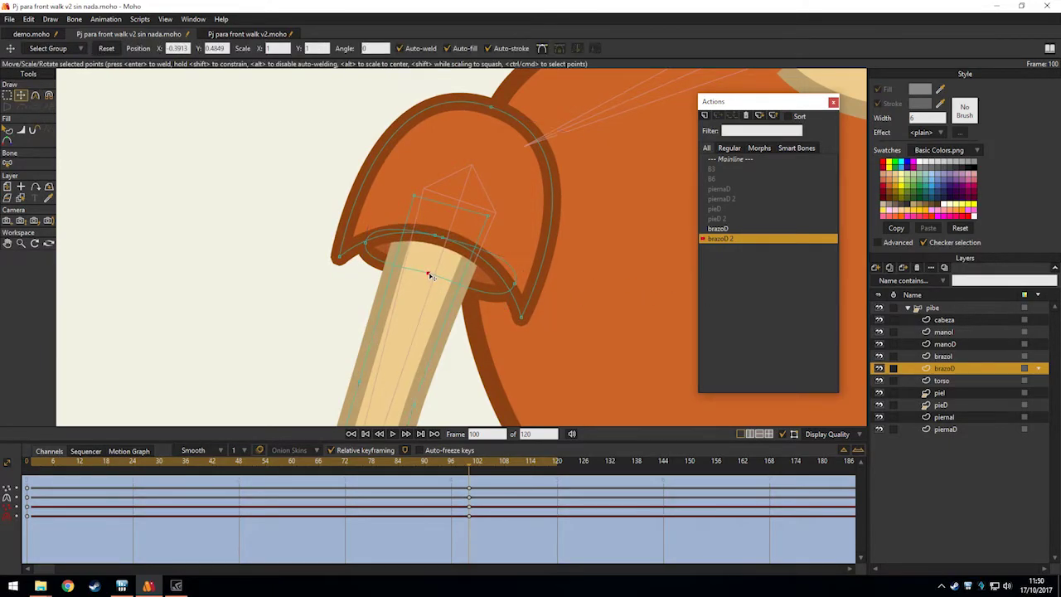
drag(428, 276, 421, 321)
drag(366, 242, 341, 254)
drag(513, 282, 515, 302)
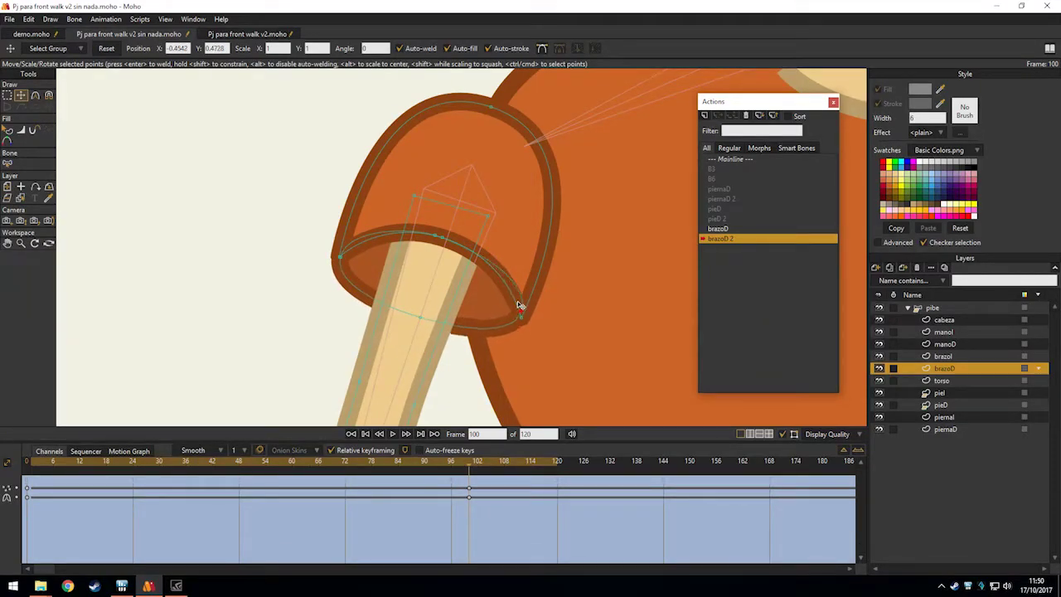
mouse_move(443, 233)
mouse_down()
mouse_move(456, 205)
mouse_move(435, 235)
mouse_move(447, 212)
mouse_up()
key(ctrl+z)
scroll(442, 221, down, 10)
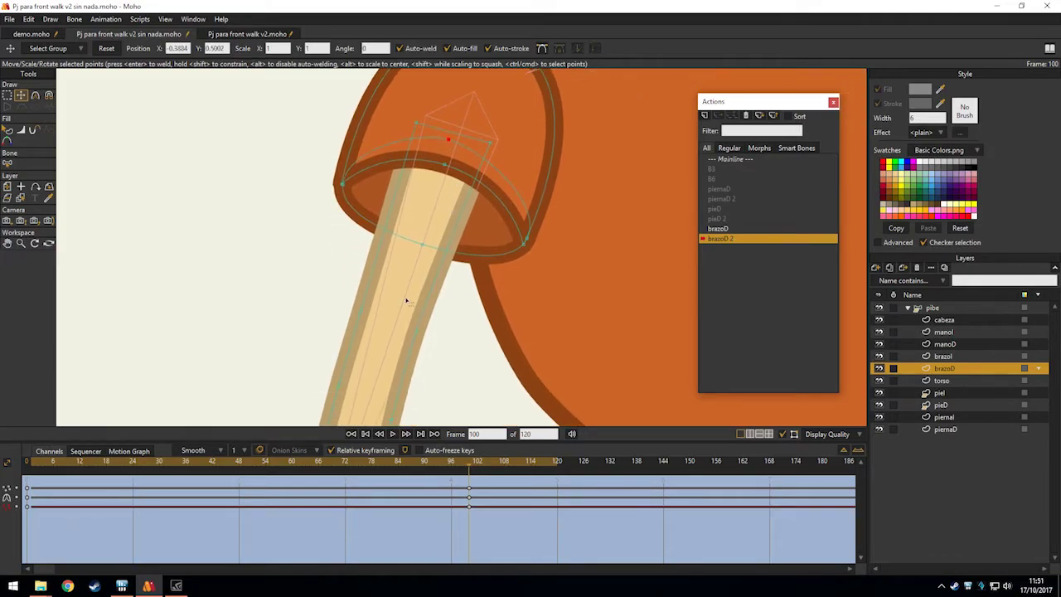
At frame 48 of brazoD 2, lower the inner cuff shape's bottom point and move its side points toward the sleeve corners.
key(g)
drag(374, 209, 406, 168)
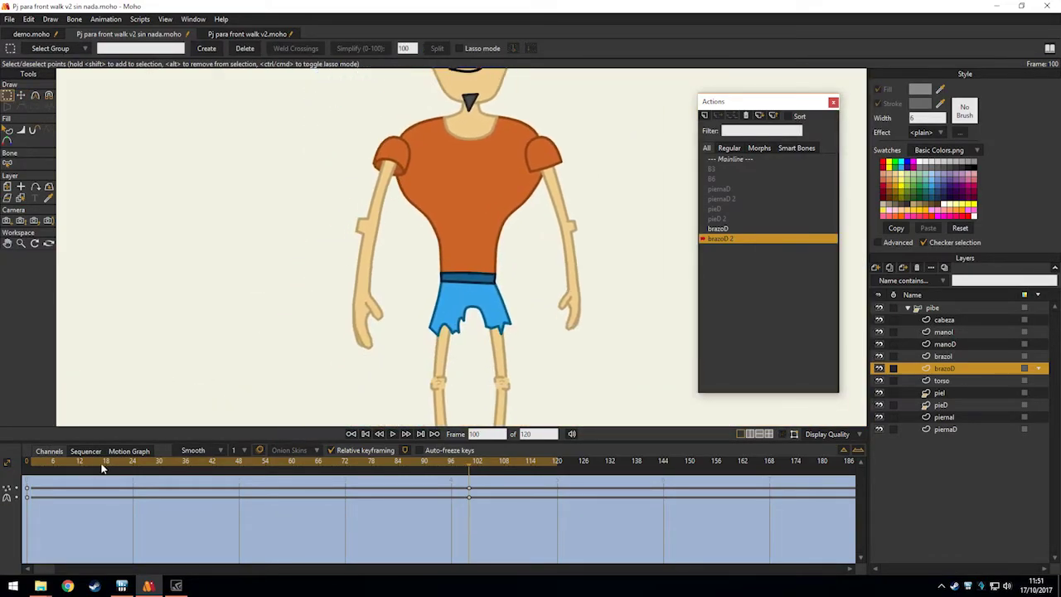
drag(33, 467, 248, 433)
scroll(342, 222, up, 8)
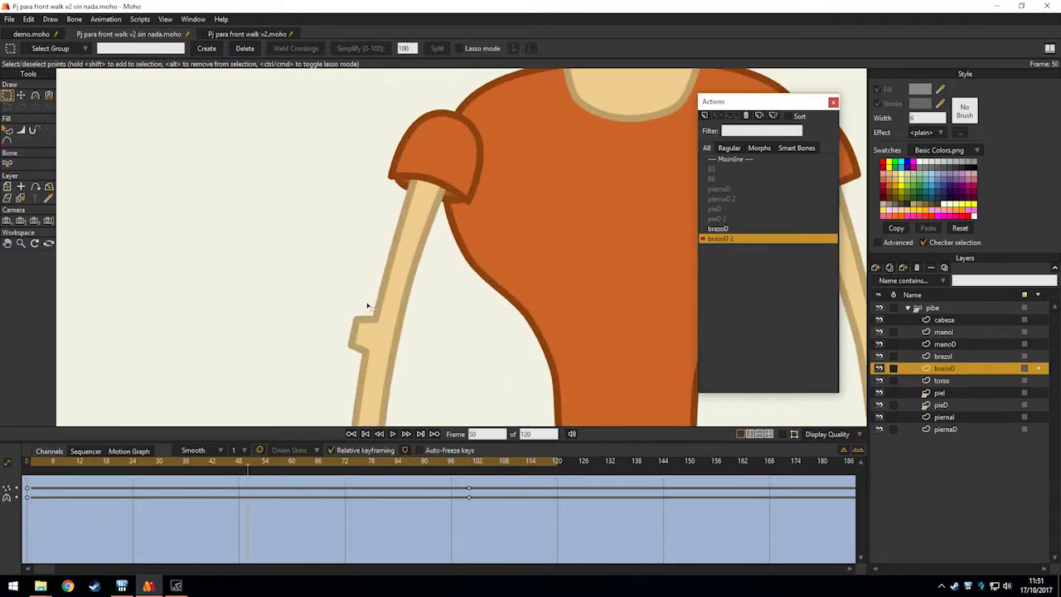
drag(367, 305, 304, 376)
scroll(371, 248, up, 3)
drag(245, 463, 240, 462)
key(ctrl+k)
scroll(356, 249, up, 3)
key(t)
drag(362, 266, 362, 279)
drag(277, 184, 258, 186)
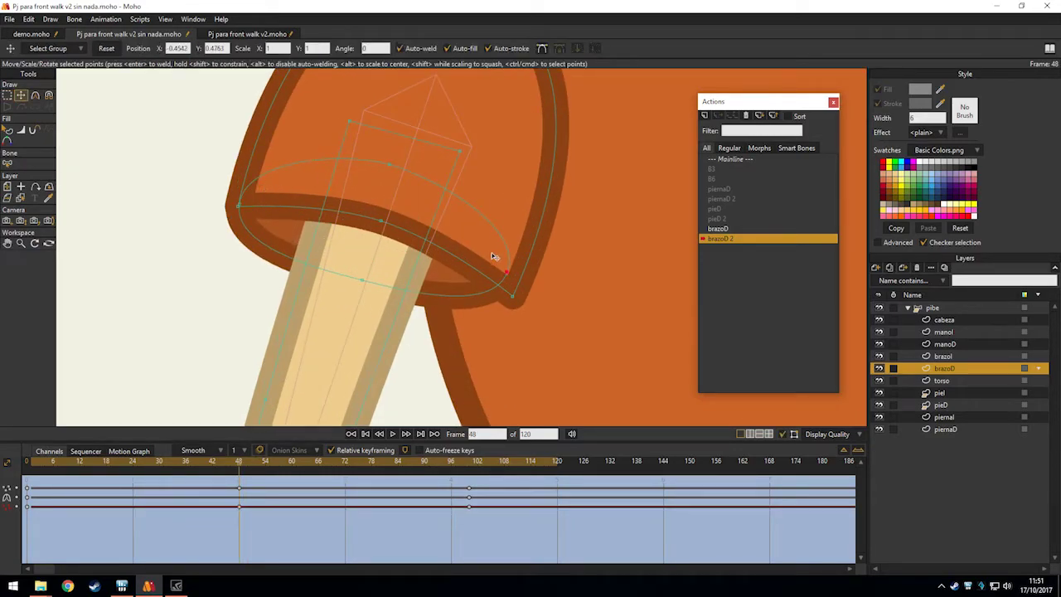
At frame 30, align the inner cuff shape's side points with both lower corners of the sleeve.
scroll(493, 255, down, 4)
drag(31, 467, 230, 470)
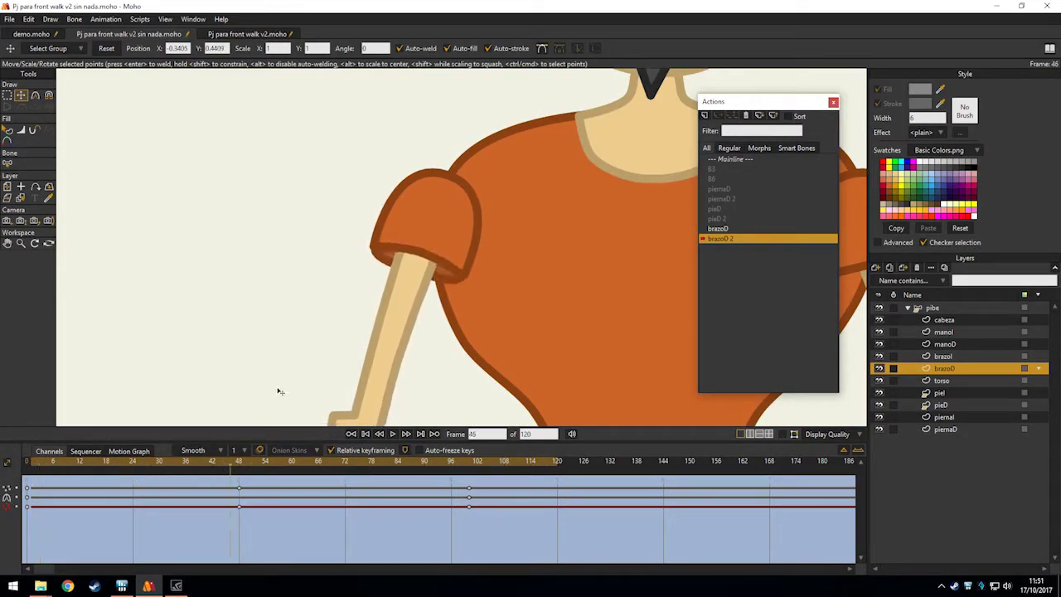
scroll(293, 360, up, 4)
key(ctrl+h)
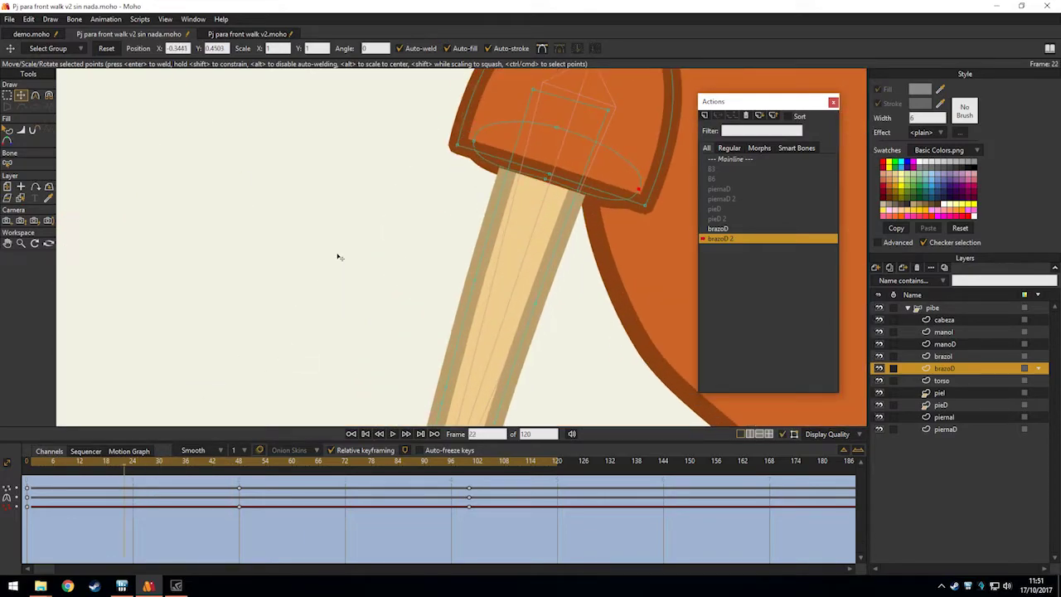
click(158, 462)
drag(365, 229, 356, 233)
drag(538, 282, 545, 292)
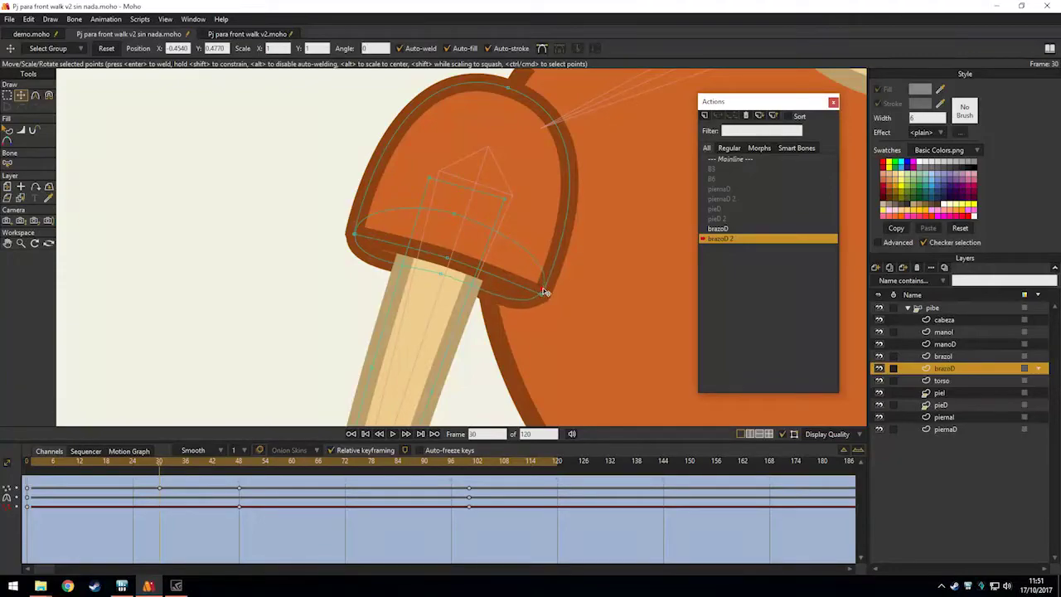
key(ctrl+h)
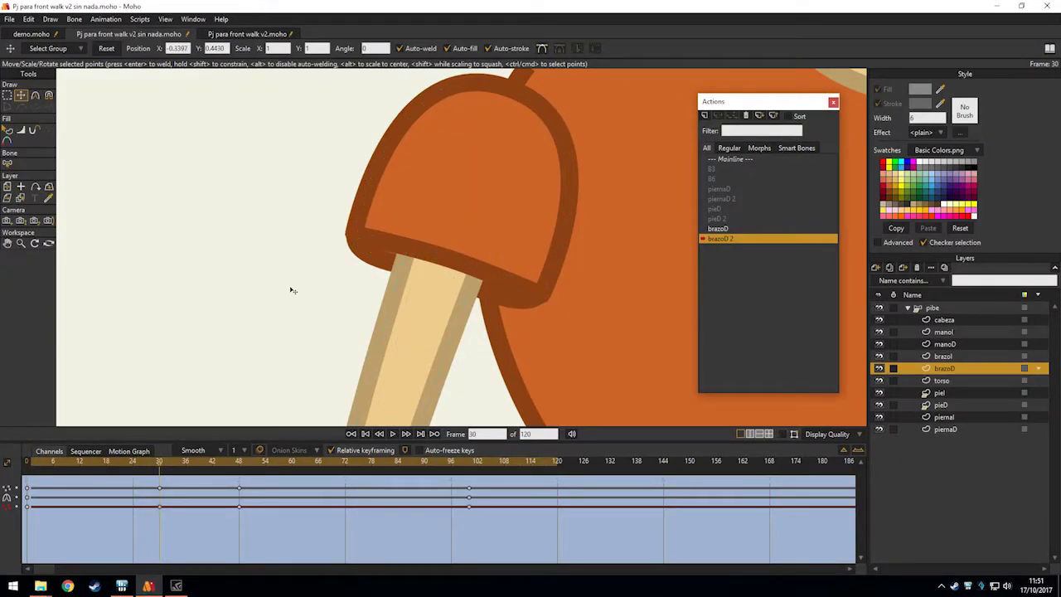
Examine the whole character, then open the brazoD action and scrub it to check the arm's reduction.
scroll(291, 290, down, 5)
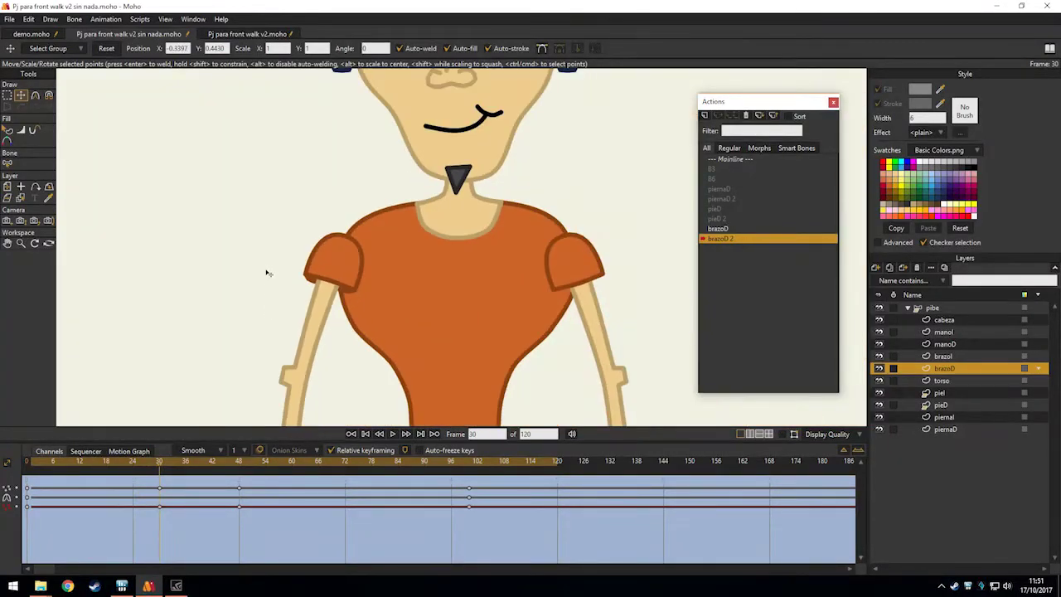
drag(261, 311, 270, 199)
scroll(214, 263, down, 3)
drag(319, 296, 349, 243)
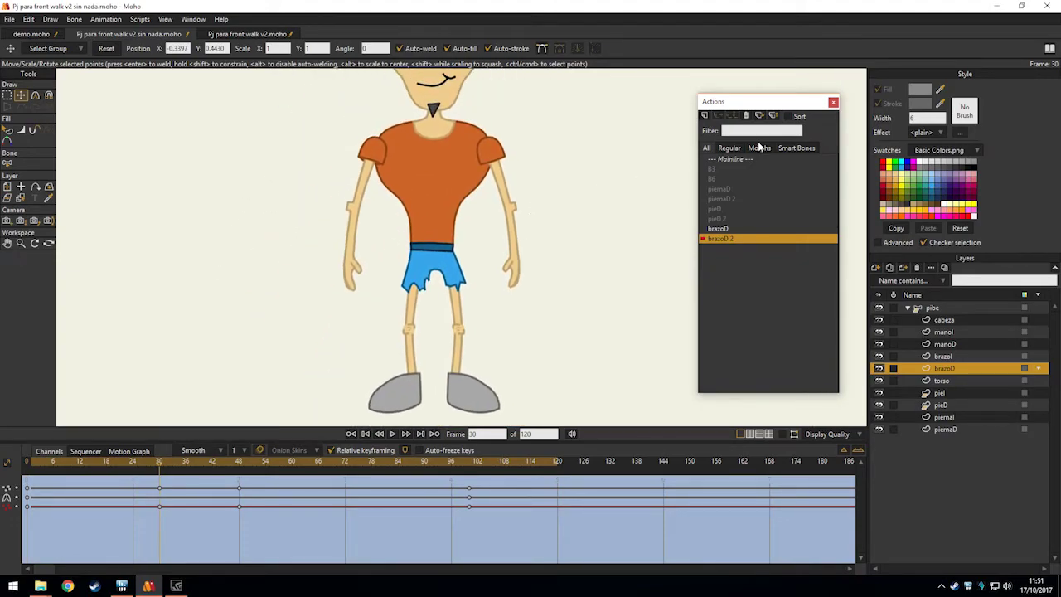
click(733, 219)
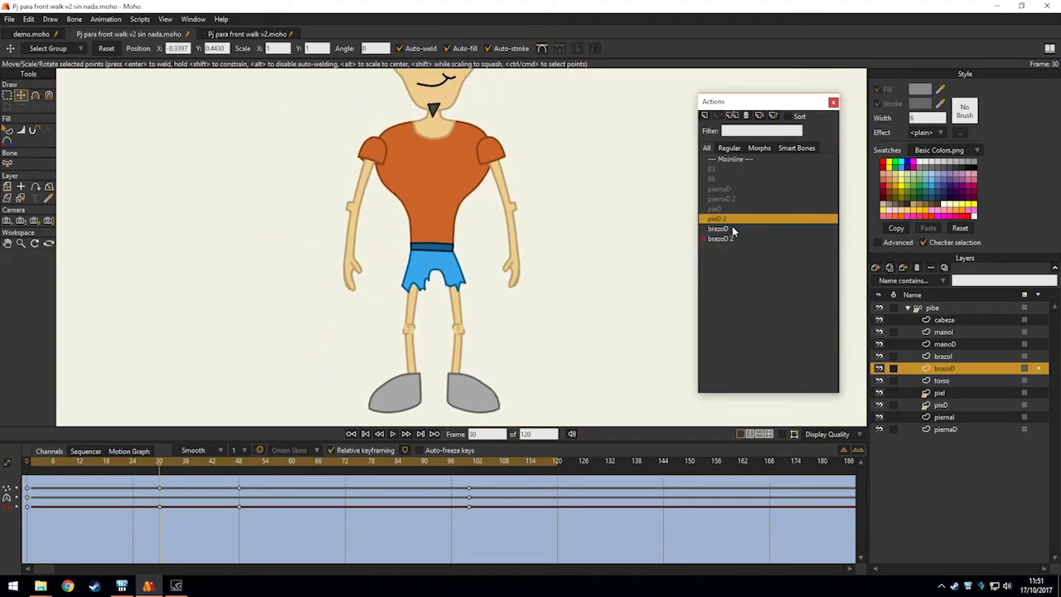
click(733, 229)
drag(38, 480, 510, 470)
scroll(363, 295, up, 4)
scroll(332, 331, up, 2)
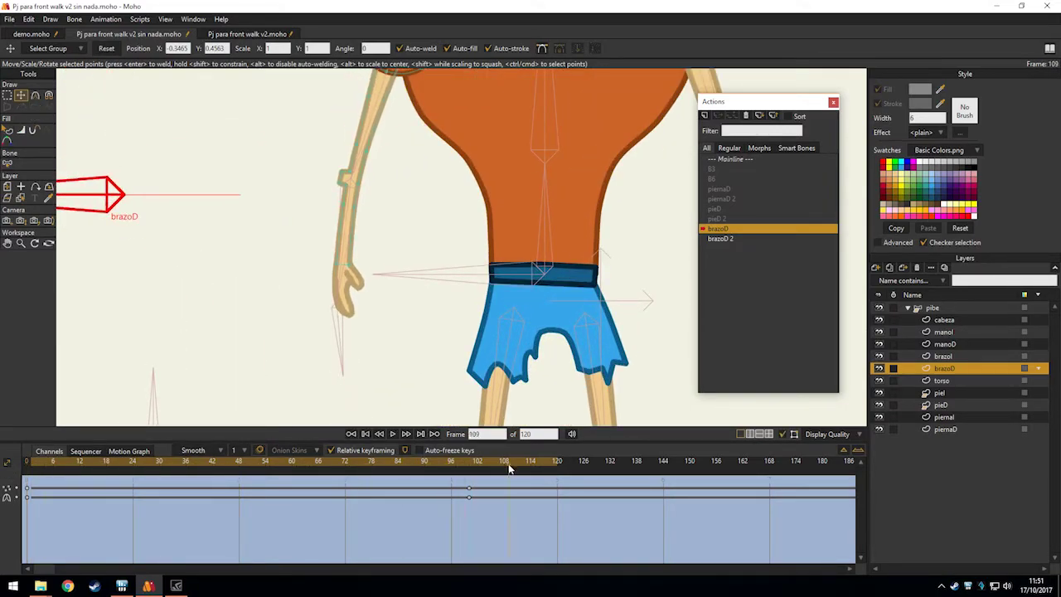
scroll(498, 343, down, 4)
drag(502, 335, 446, 321)
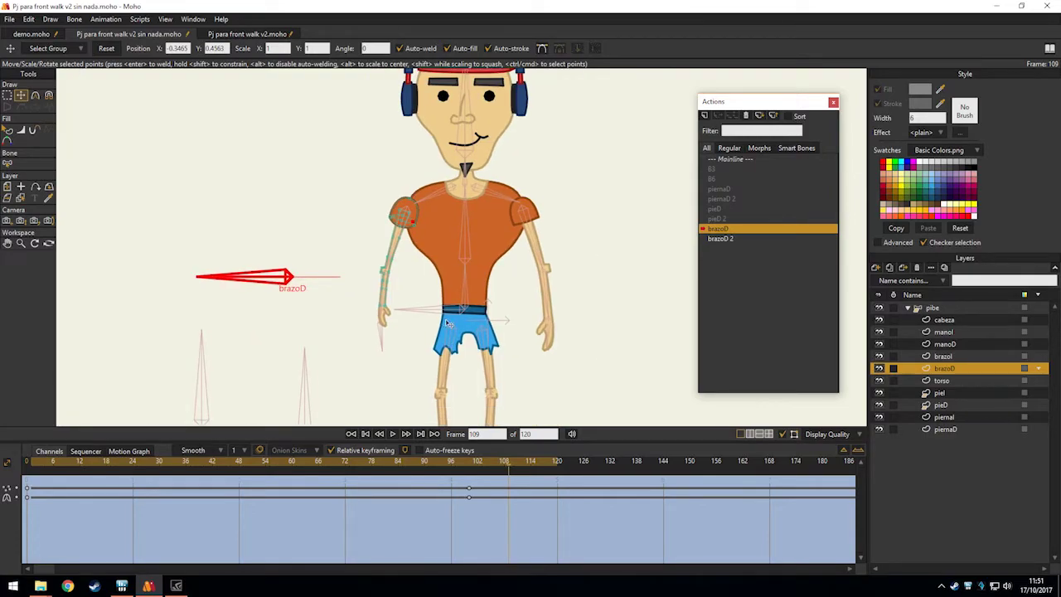
Return to the mainline at frame 0 on the pibe bone layer and test the brazoD dial with Manipulate Bones.
double_click(729, 159)
click(913, 308)
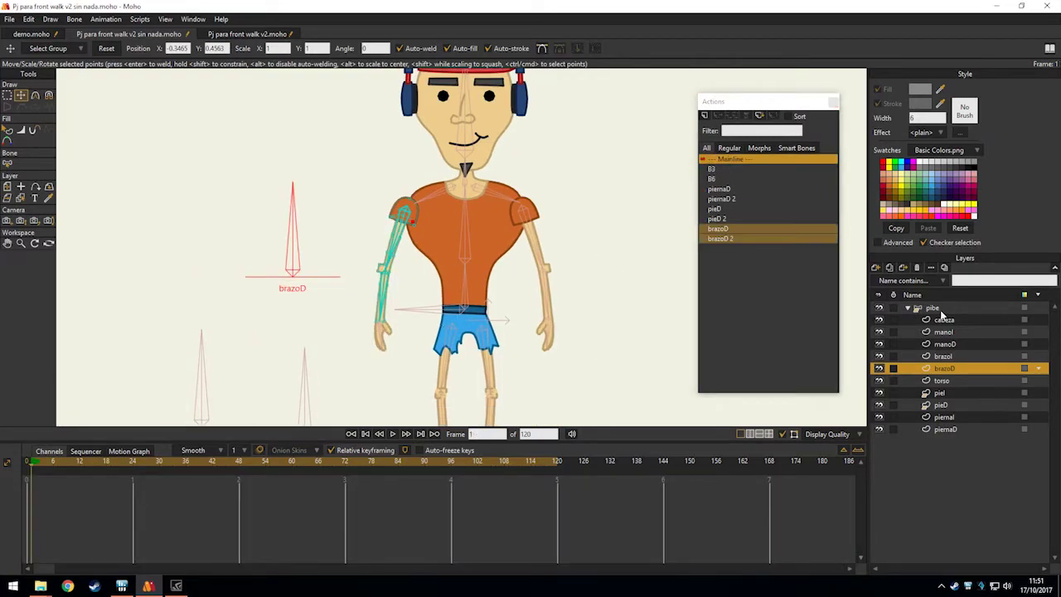
click(310, 327)
click(27, 463)
key(z)
scroll(287, 241, up, 3)
drag(299, 226, 365, 286)
key(b)
click(380, 258)
scroll(382, 257, down, 3)
scroll(365, 285, down, 3)
scroll(327, 220, up, 2)
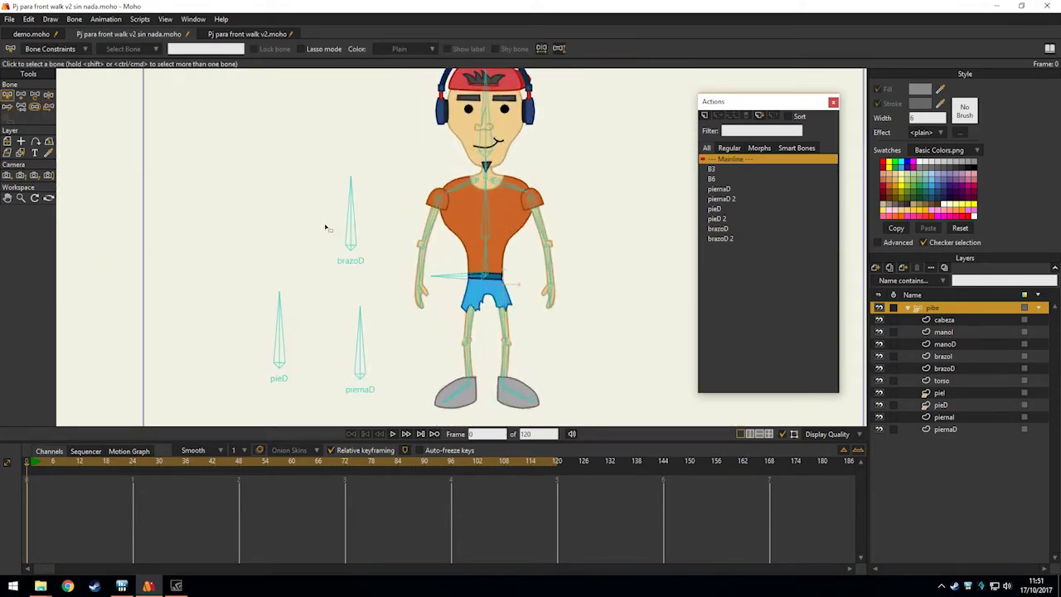
Test the brazoD, piernaD and pieD dials together by rotating each one with Manipulate Bones.
key(z)
drag(339, 220, 413, 180)
drag(395, 236, 461, 305)
click(255, 201)
drag(254, 202, 163, 249)
scroll(318, 315, up, 2)
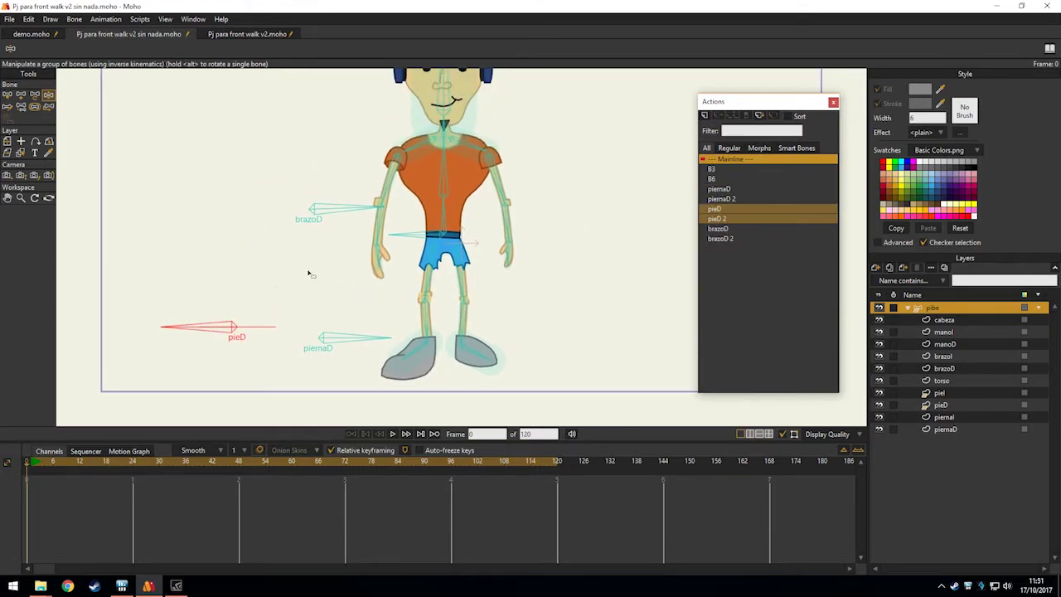
Add an upright bone in the empty space beside the leg on the opposite side from the existing dials.
key(b)
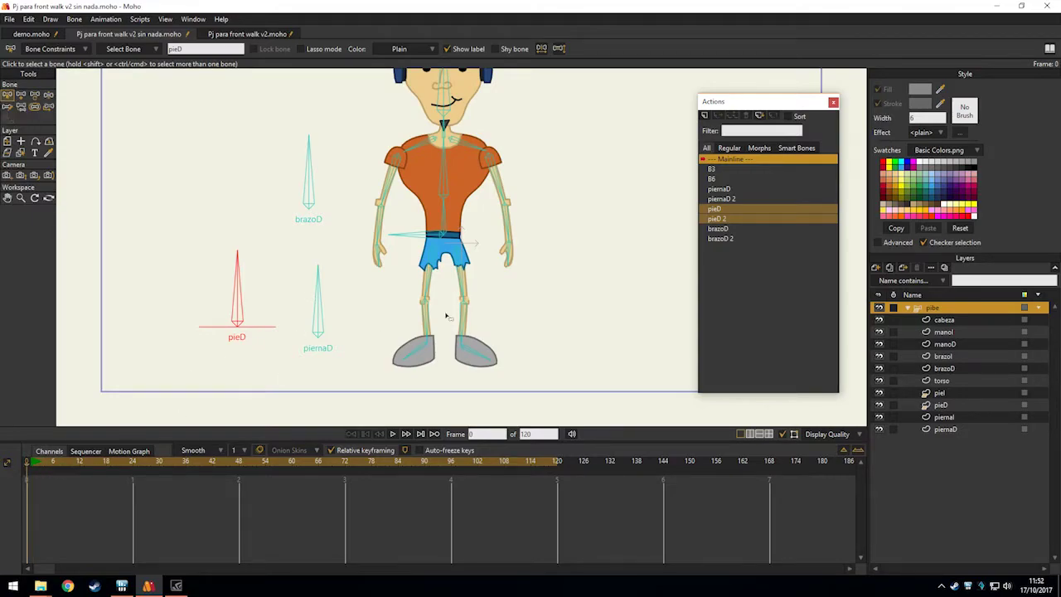
click(547, 313)
mouse_move(549, 313)
mouse_down()
mouse_move(451, 331)
mouse_move(492, 246)
mouse_up()
key(a)
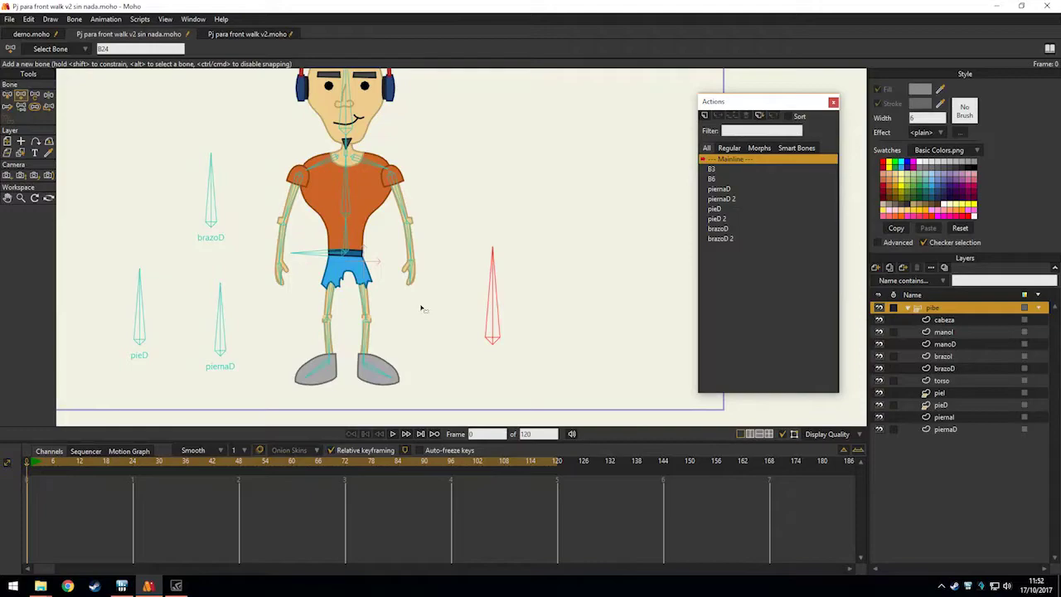
key(b)
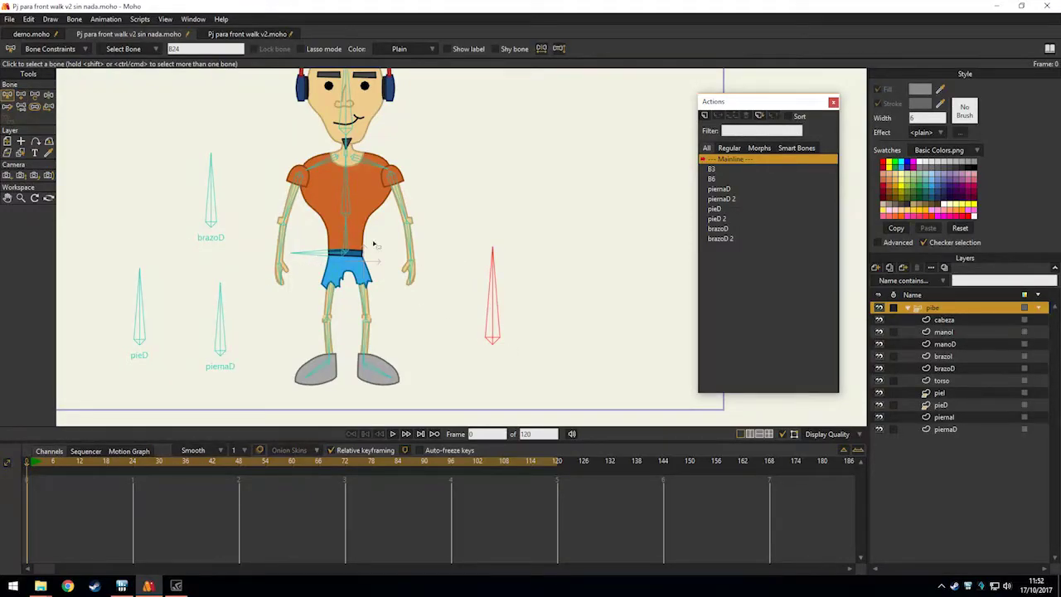
drag(394, 238, 492, 285)
drag(565, 257, 548, 203)
mouse_move(582, 325)
mouse_down()
mouse_move(558, 276)
mouse_move(528, 309)
mouse_up()
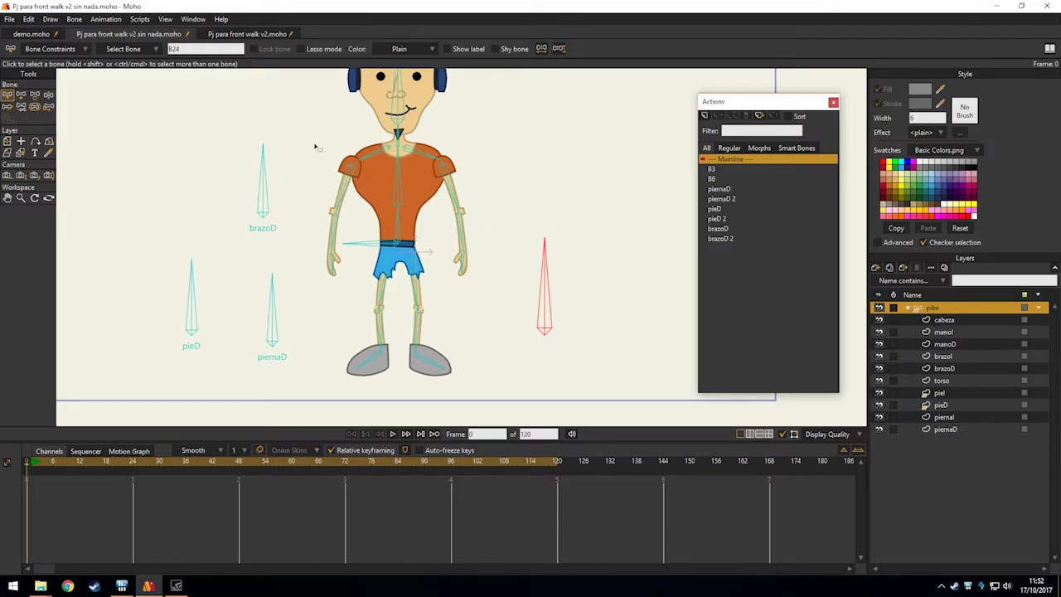
Make the bone a smart dial named piernaI, from -90 to 90 degrees over 100 frames with separate actions, and view frame 100.
click(74, 19)
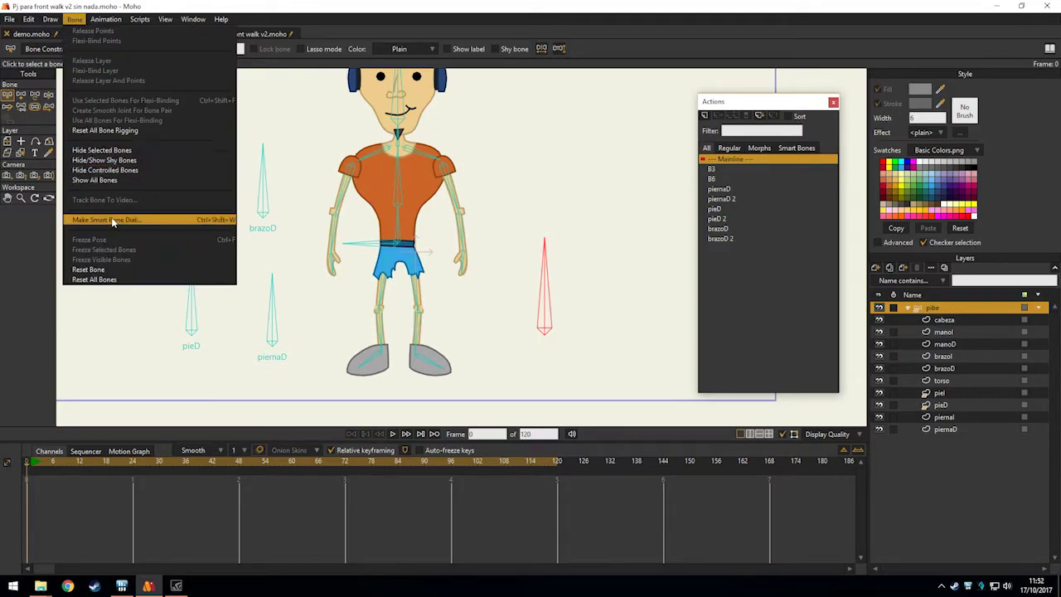
click(113, 220)
text(p)
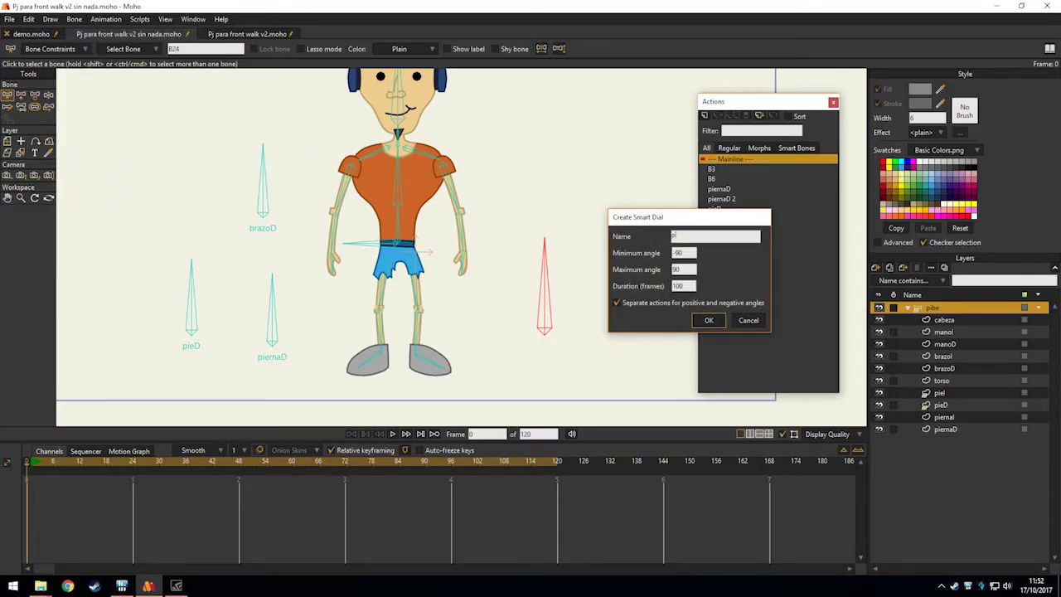
text(iernaI)
click(709, 320)
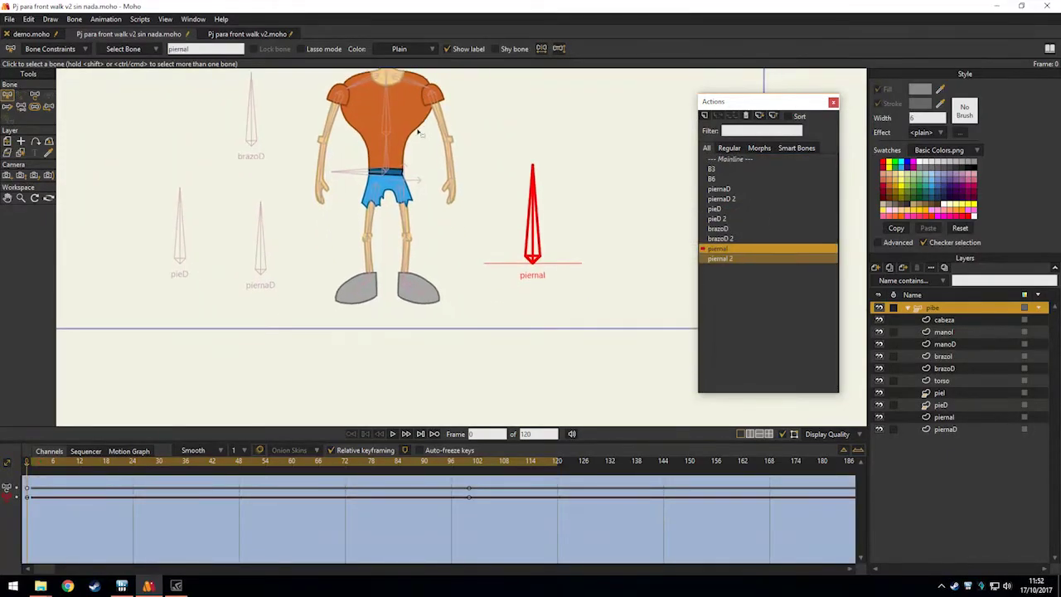
click(467, 474)
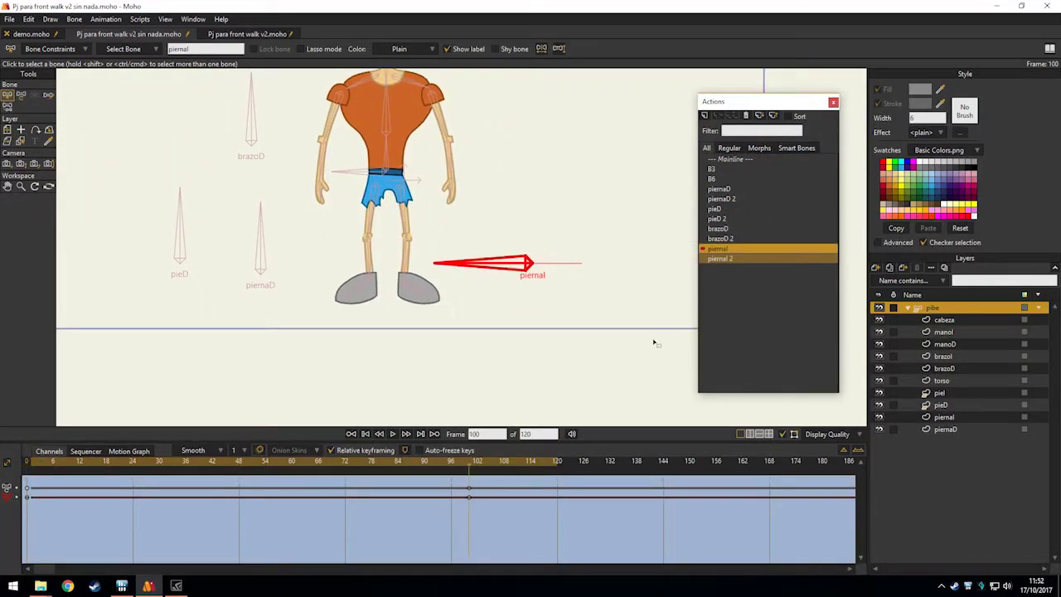
Open the piernaI 2 action and rotate the piernaD dial to 0 degrees so the enlarged opposite leg serves as reference.
double_click(738, 259)
scroll(393, 213, up, 2)
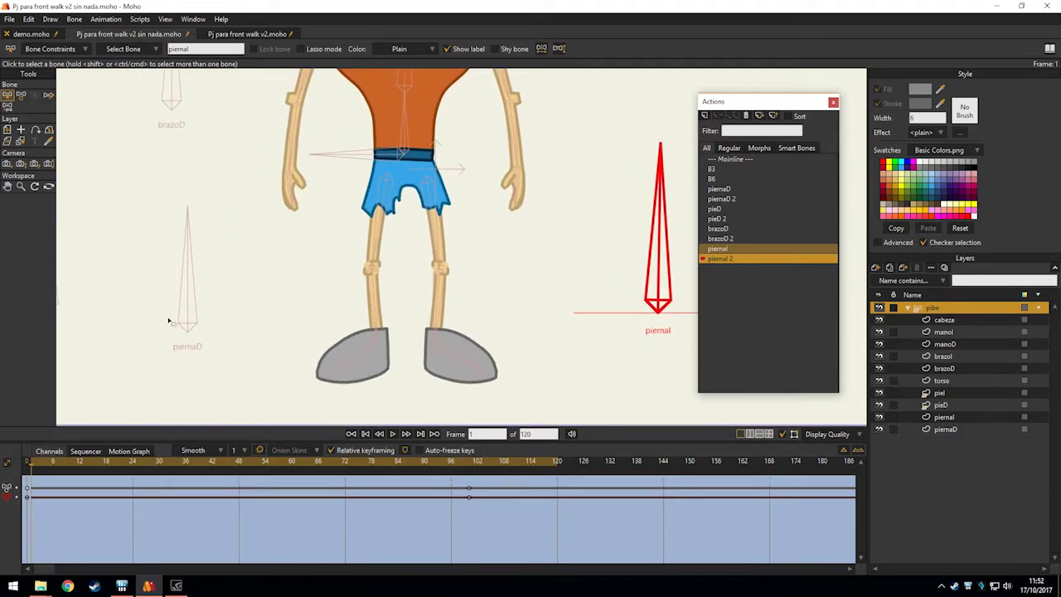
drag(165, 325, 220, 296)
scroll(409, 305, down, 2)
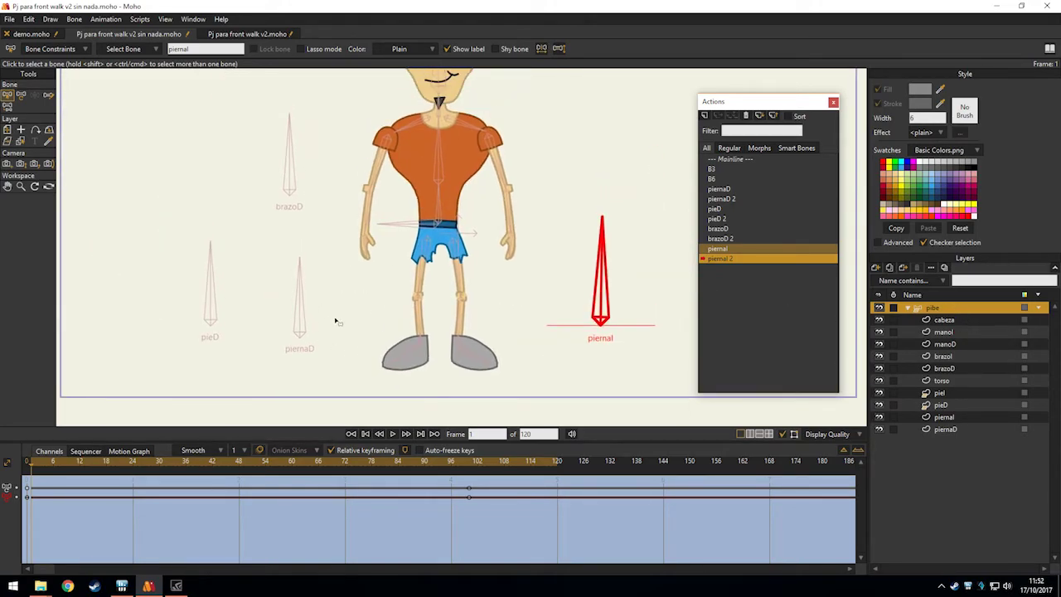
key(t)
click(302, 257)
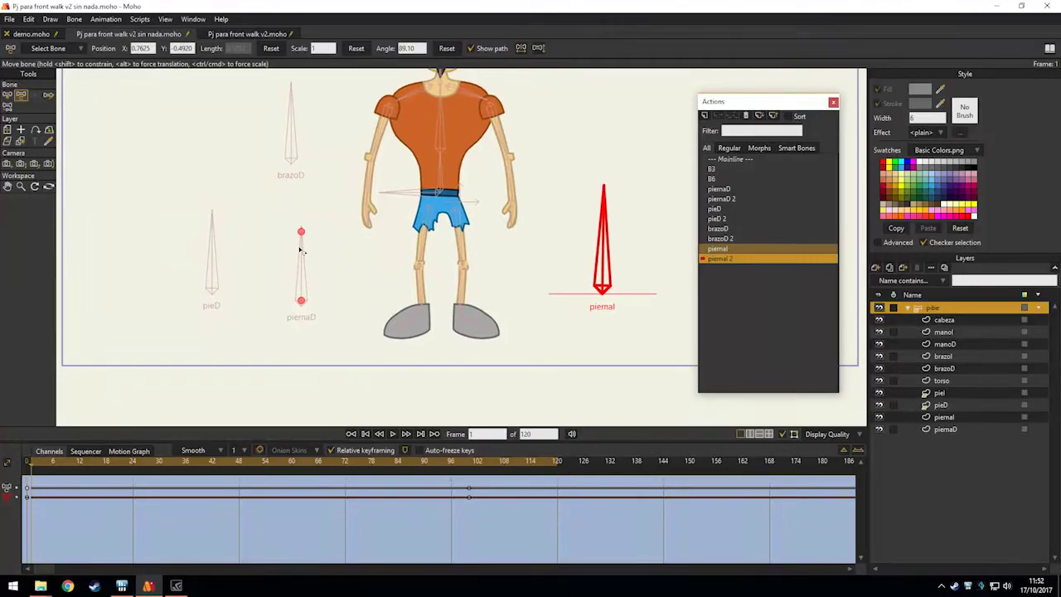
drag(353, 270, 360, 286)
drag(319, 251, 291, 283)
scroll(371, 347, up, 3)
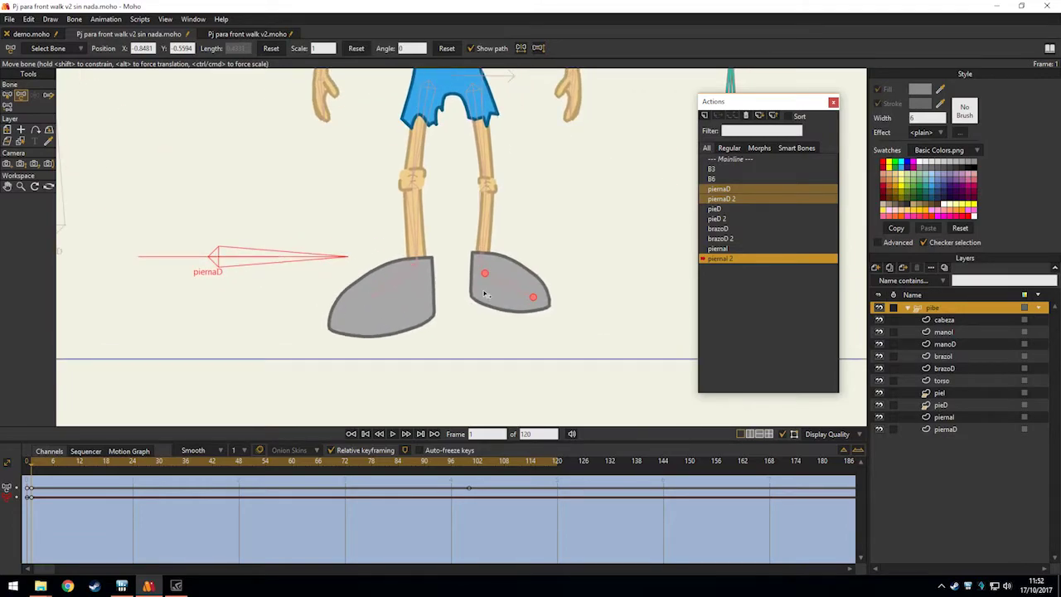
At frame 100, enlarge all points of the pieI foot and position it to match the opposite enlarged foot.
alt+right_click(485, 294)
drag(681, 162, 560, 235)
click(466, 462)
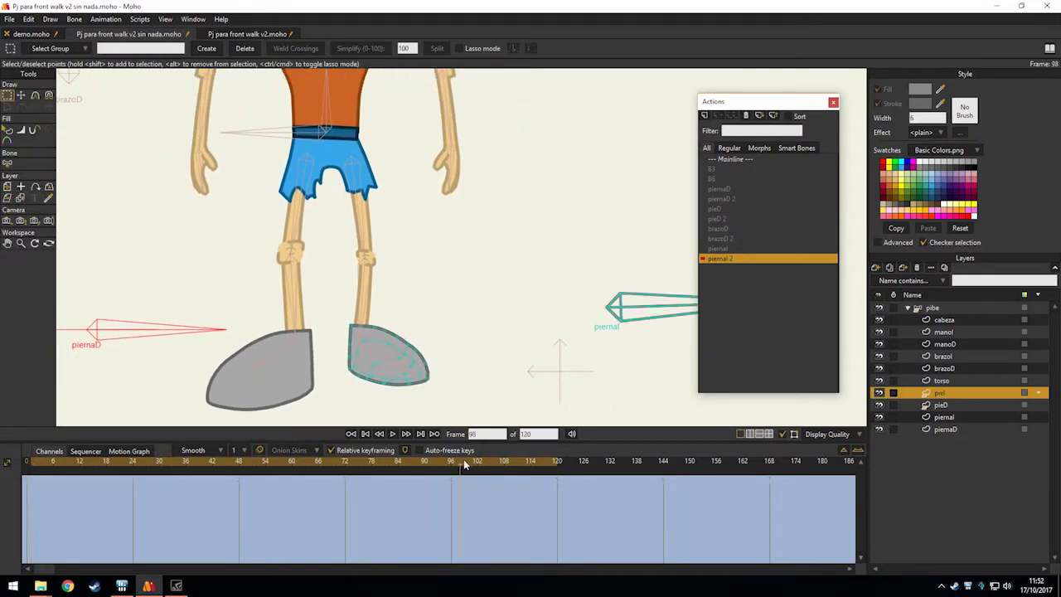
drag(409, 342, 462, 314)
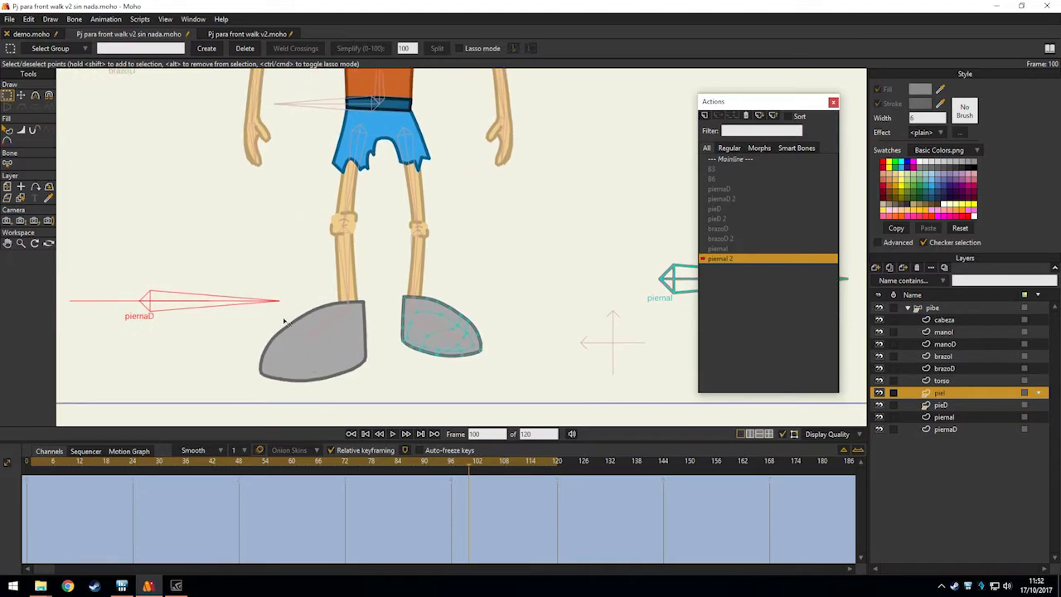
scroll(378, 296, up, 2)
drag(475, 361, 381, 238)
key(t)
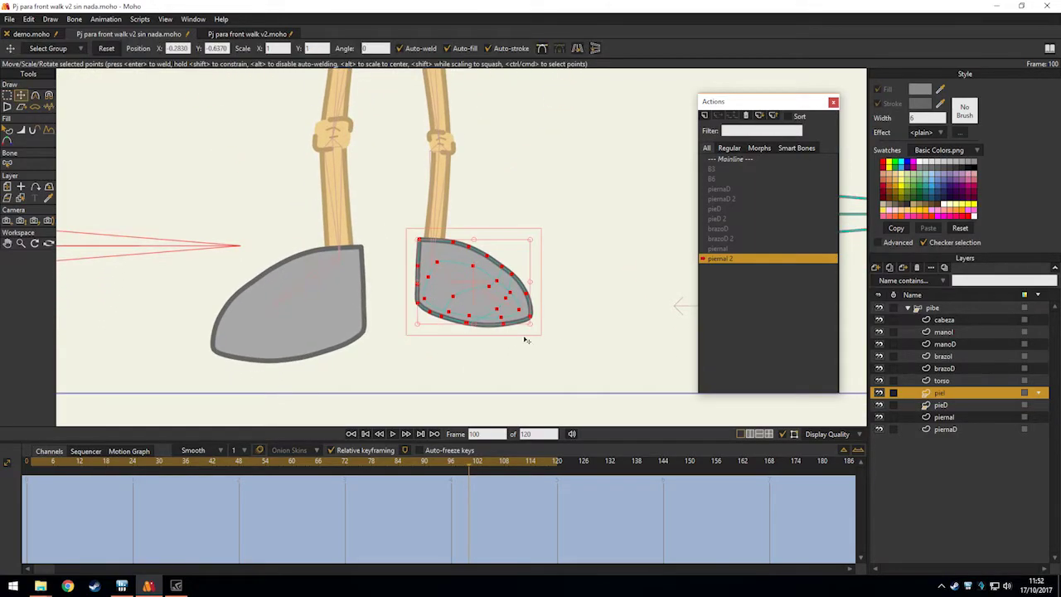
drag(532, 325, 550, 333)
drag(476, 278, 434, 298)
key(ctrl+z)
drag(471, 268, 472, 285)
Enlarge the piernaI layer's knee and lower-leg points at frame 100 and reposition them to meet the foot.
drag(470, 240, 397, 171)
key(g)
alt+right_click(453, 265)
key(t)
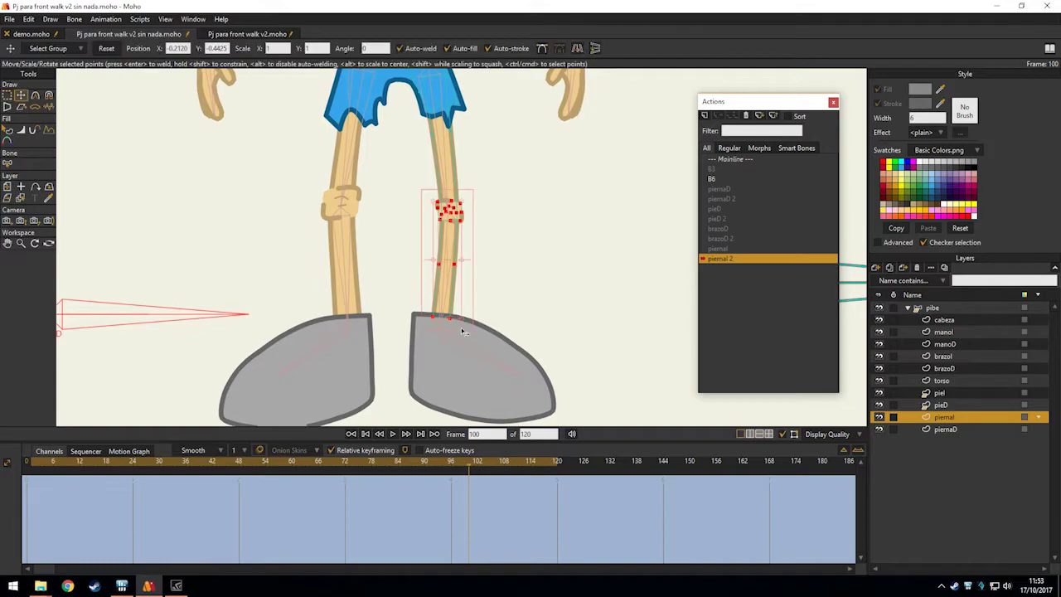
drag(465, 321, 444, 306)
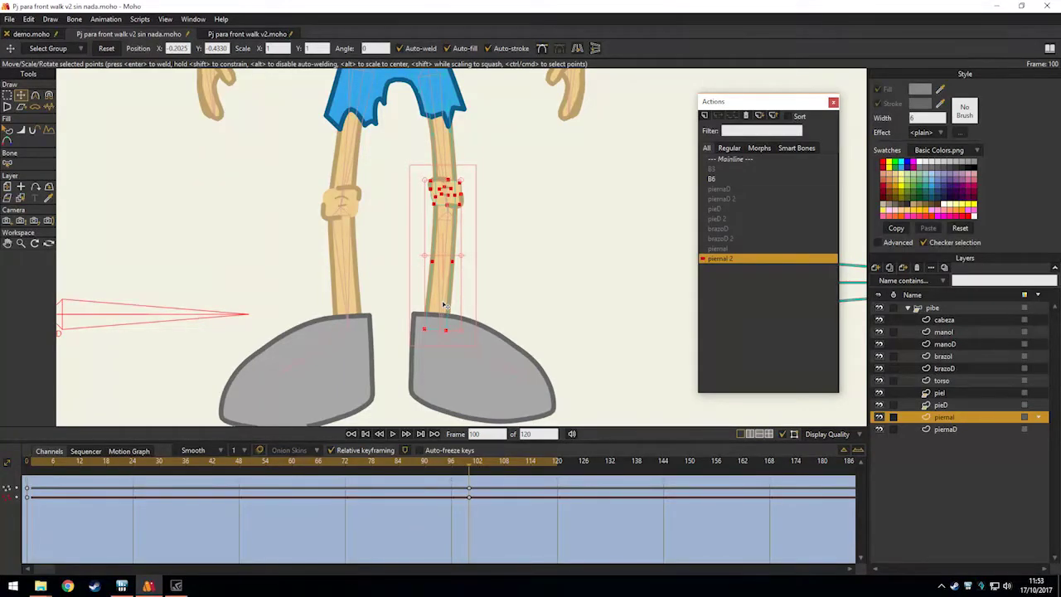
key(e)
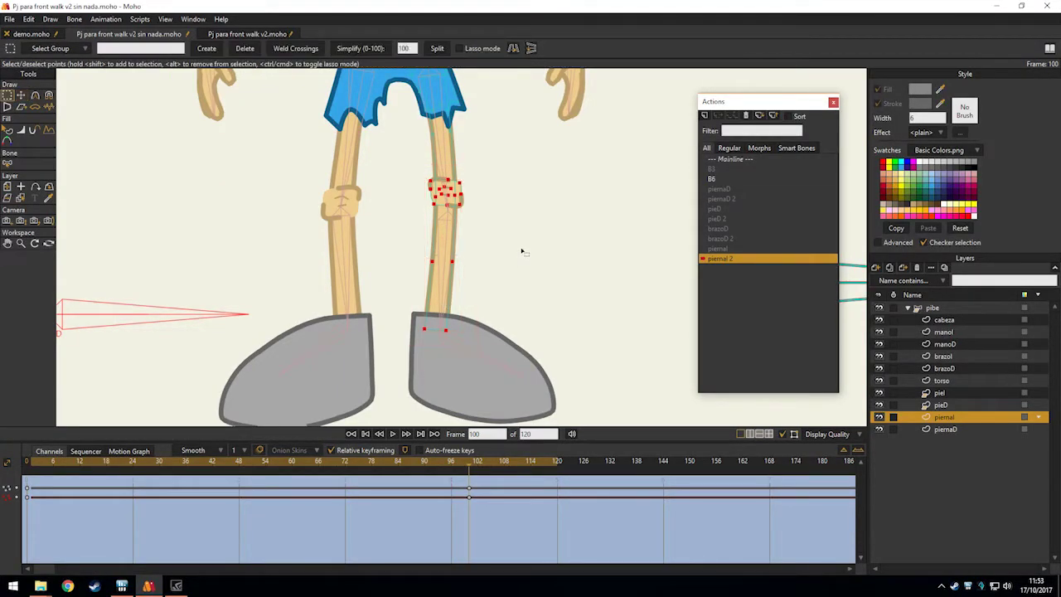
click(502, 243)
scroll(504, 242, down, 4)
scroll(504, 237, up, 4)
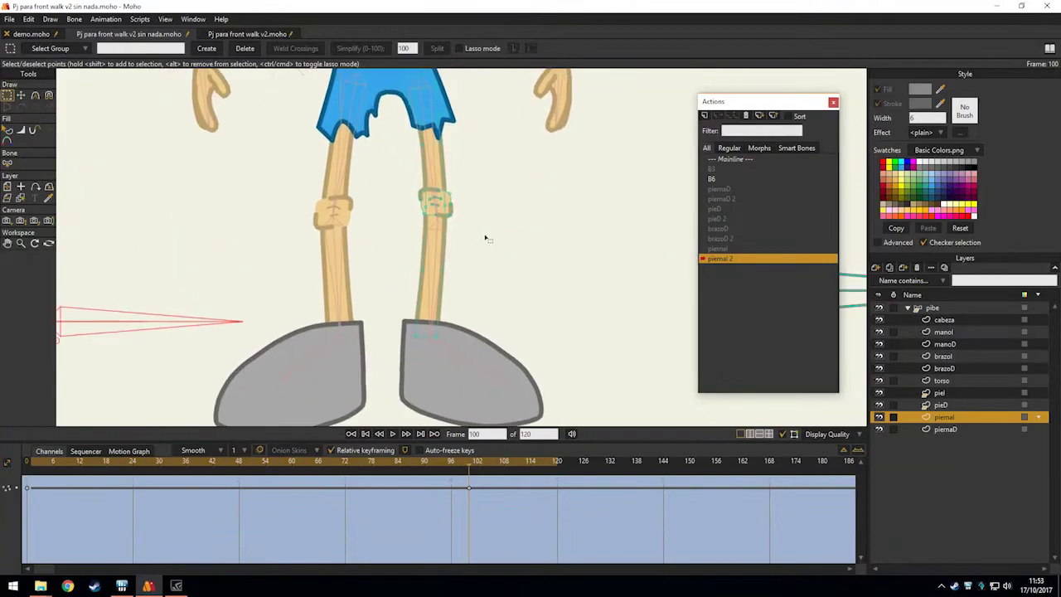
scroll(491, 239, down, 5)
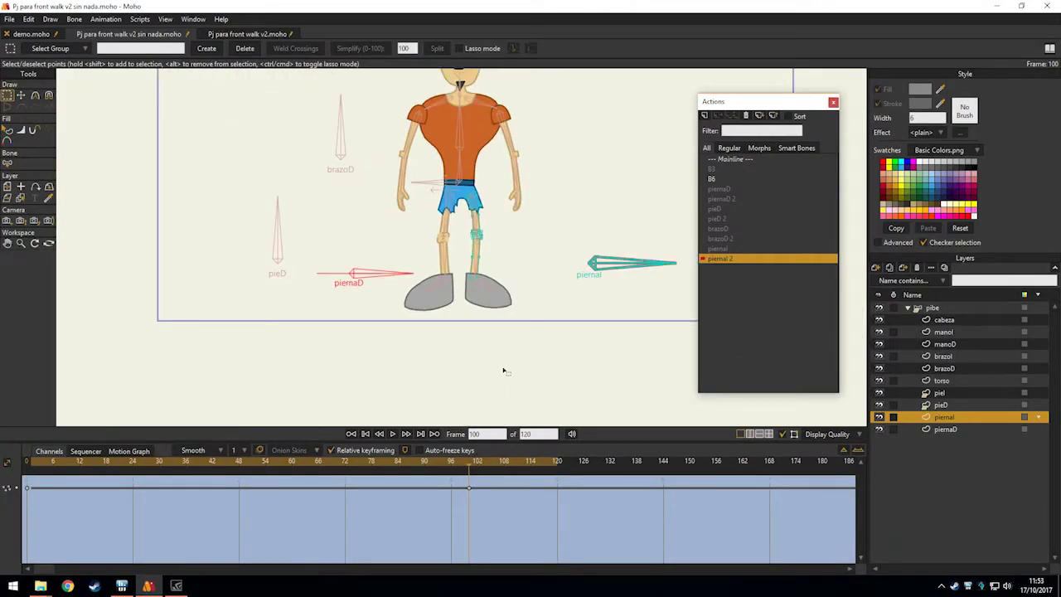
Rotate the piernaD dial to horizontal and examine the enlarged leg and the dark inner flap of the torn shorts.
key(ctrl+r)
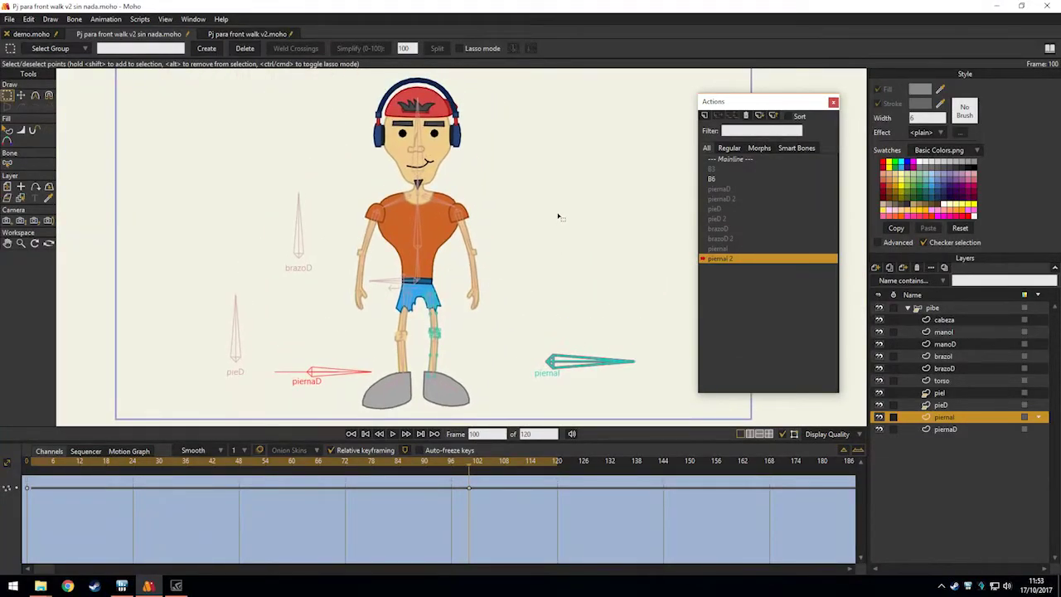
drag(512, 277, 523, 205)
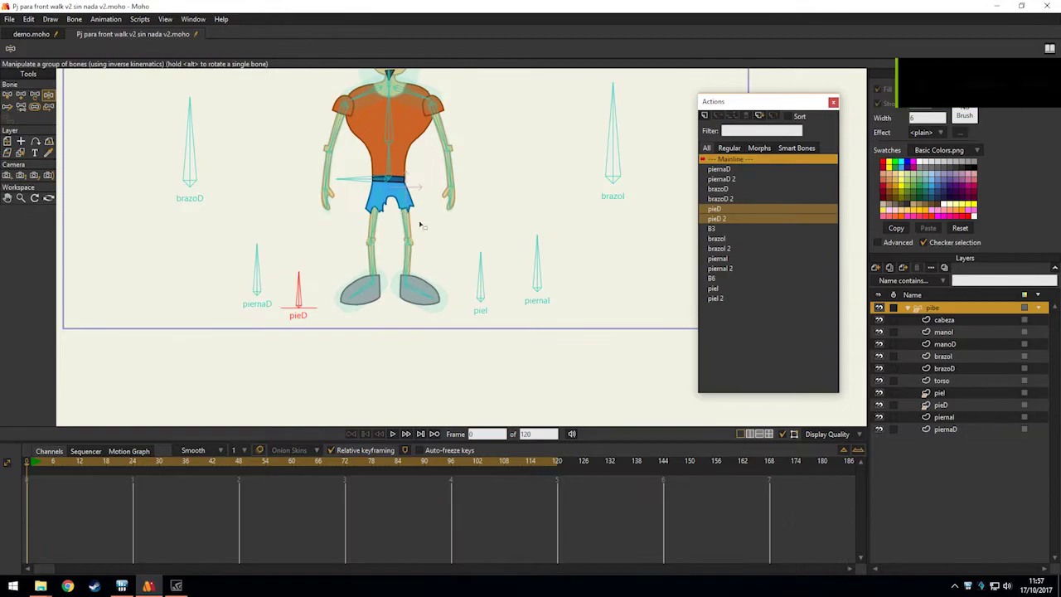
scroll(420, 222, down, 3)
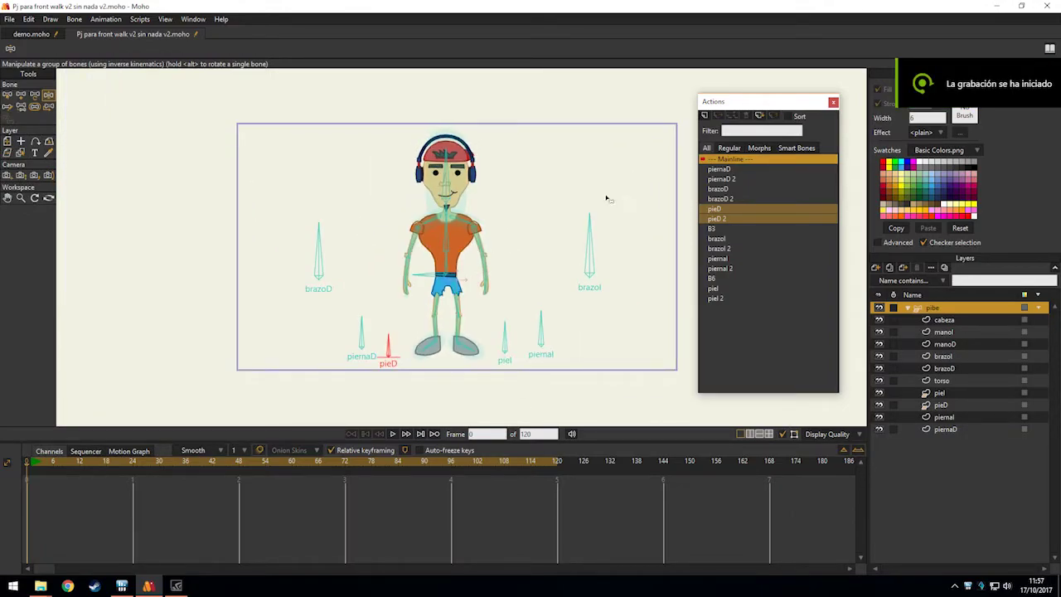
scroll(546, 255, up, 3)
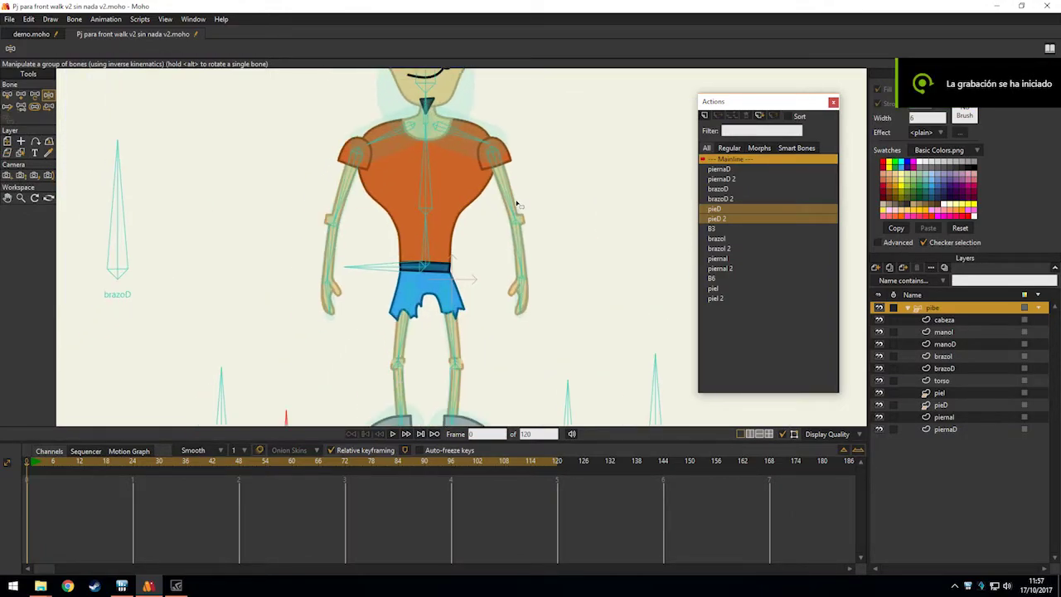
drag(517, 203, 521, 171)
drag(511, 294, 514, 197)
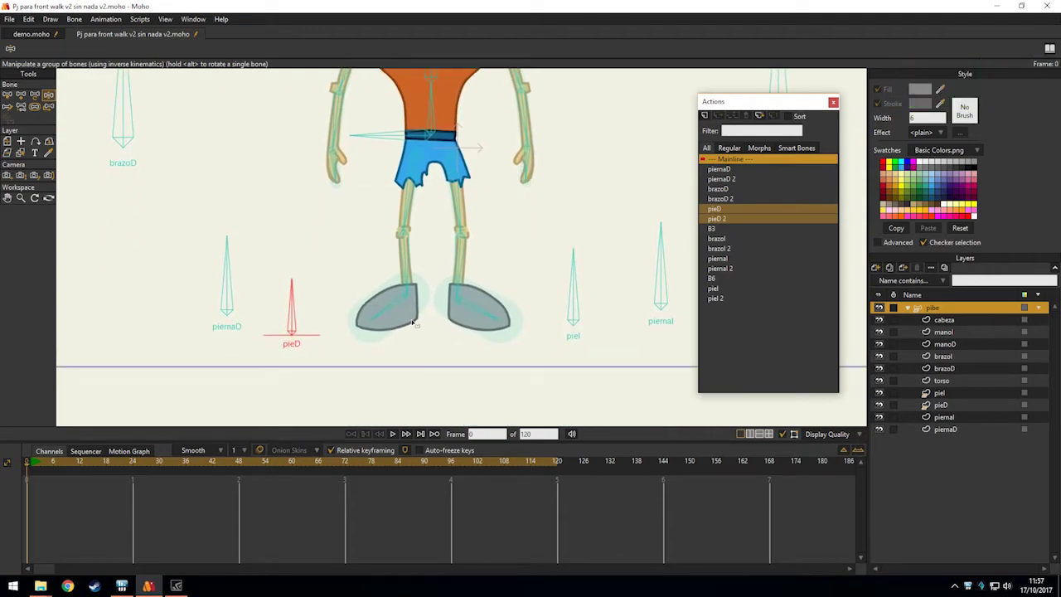
drag(401, 239, 405, 335)
scroll(398, 312, up, 3)
scroll(395, 310, down, 4)
drag(365, 388, 345, 316)
scroll(368, 235, up, 2)
drag(226, 287, 311, 358)
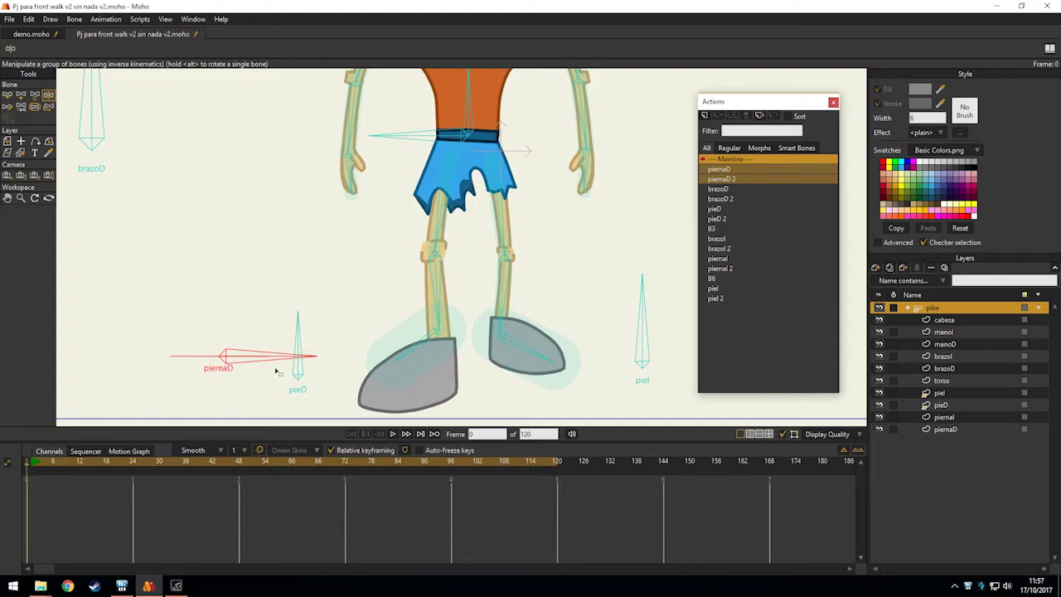
scroll(295, 201, up, 3)
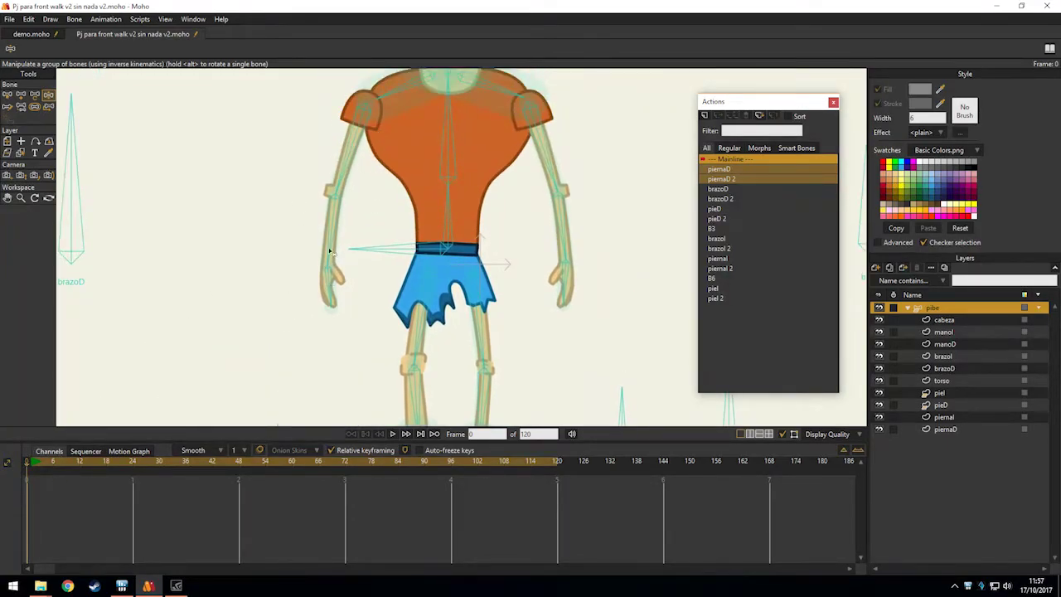
scroll(382, 209, down, 1)
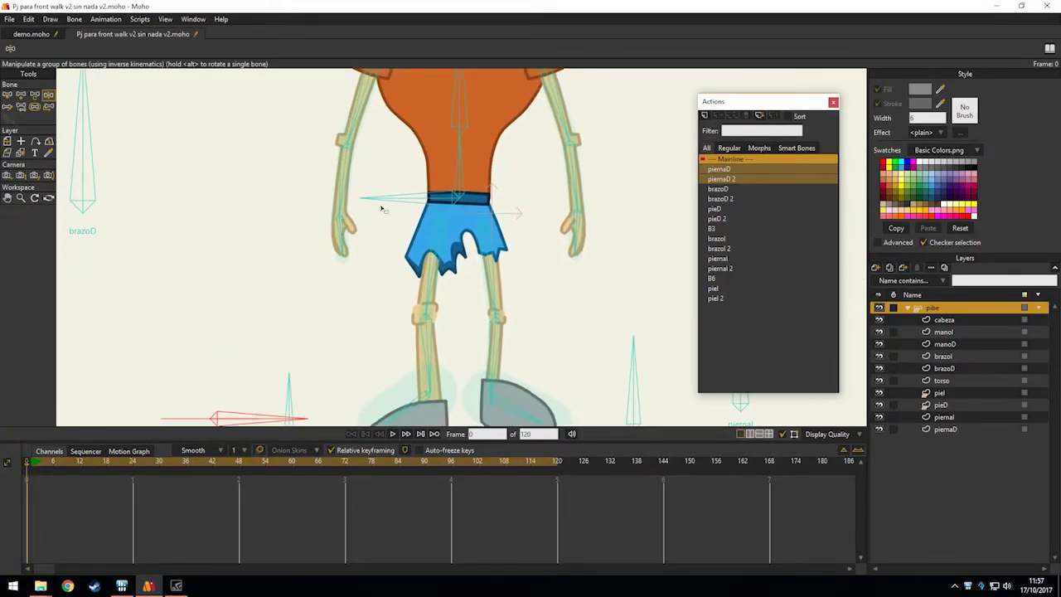
Open the piernaD 2 action at frame 100 and select the dark inner flap of the shorts on the piernaD layer.
double_click(726, 179)
drag(46, 467, 470, 476)
scroll(448, 296, up, 2)
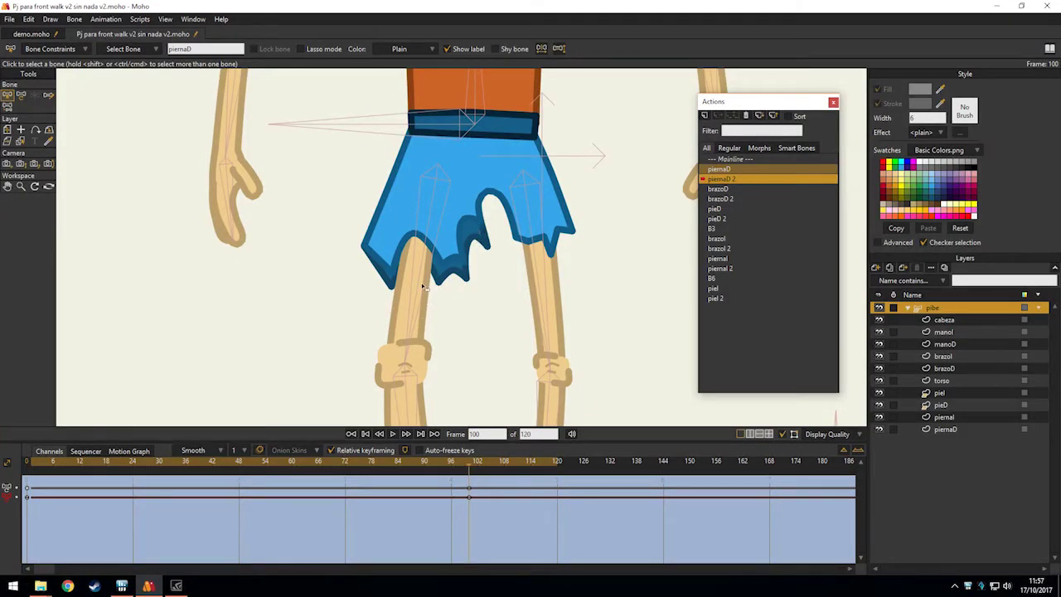
ctrl+alt+click(455, 282)
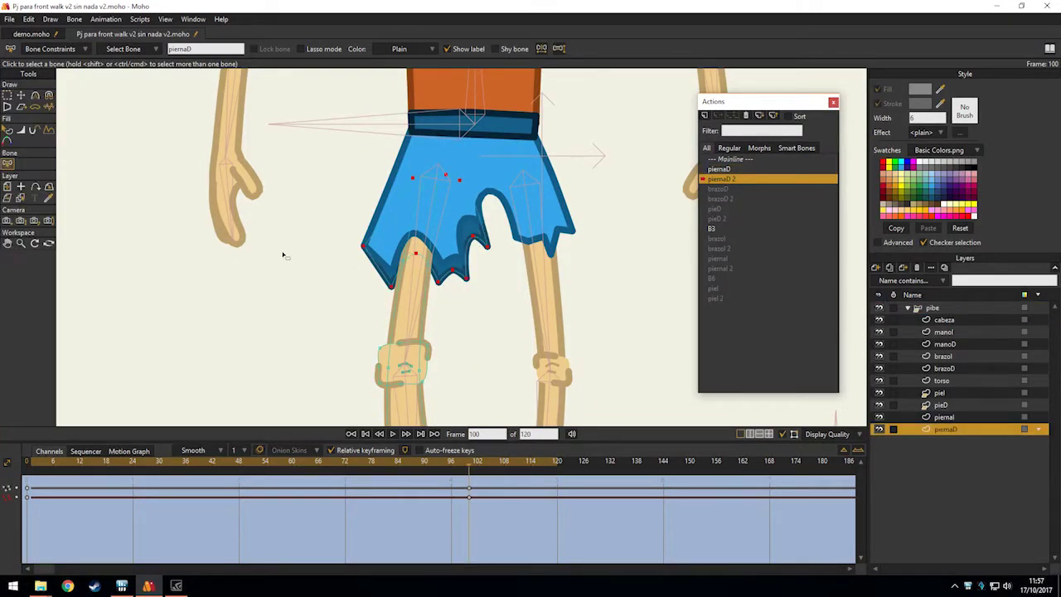
scroll(381, 280, up, 4)
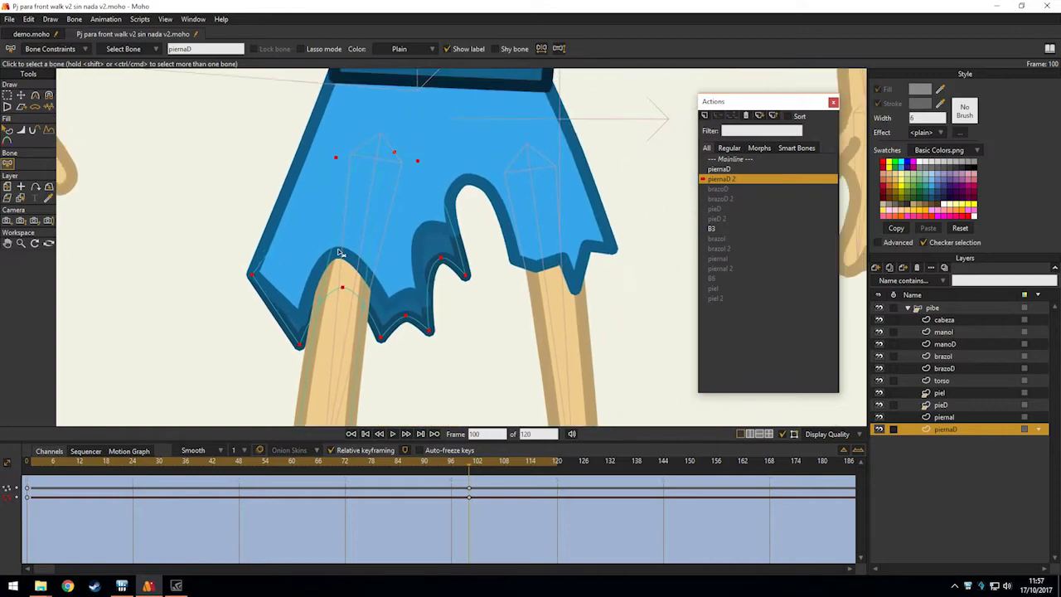
key(g)
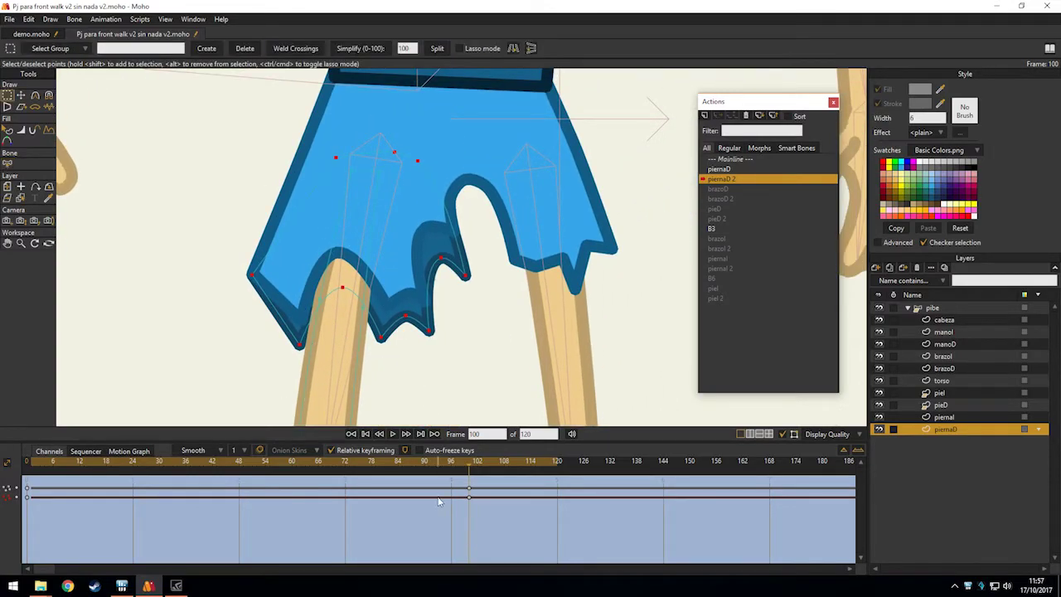
Delete the inner flap points' keys from the piernaD 2 action and scrub through it back to frame 100.
key(ctrl+z)
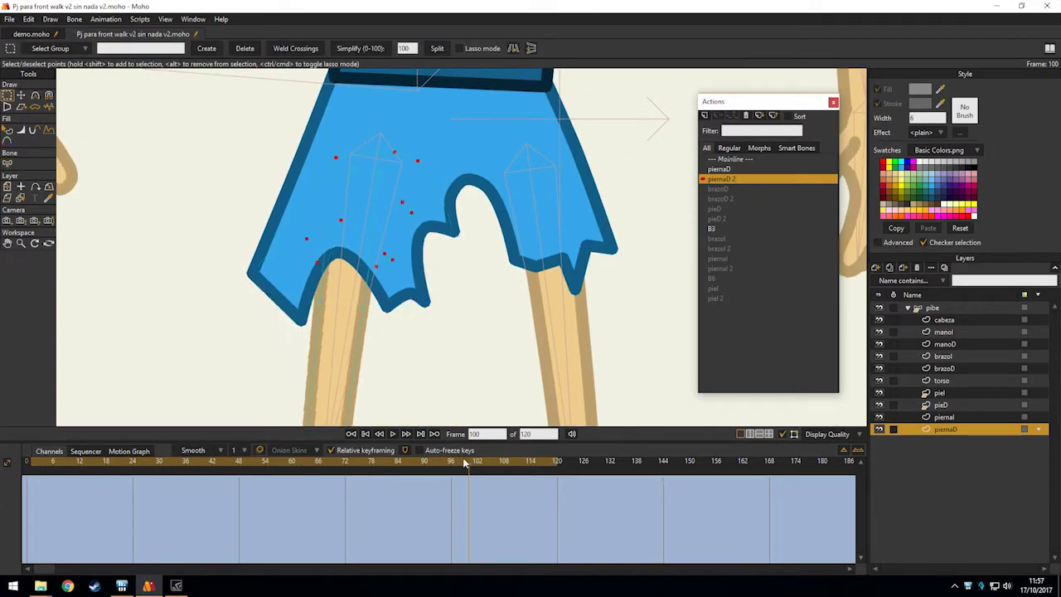
drag(464, 461, 16, 487)
drag(464, 462, 406, 461)
mouse_move(496, 482)
mouse_down()
mouse_move(450, 488)
mouse_move(438, 503)
mouse_move(455, 496)
mouse_up()
key(Delete)
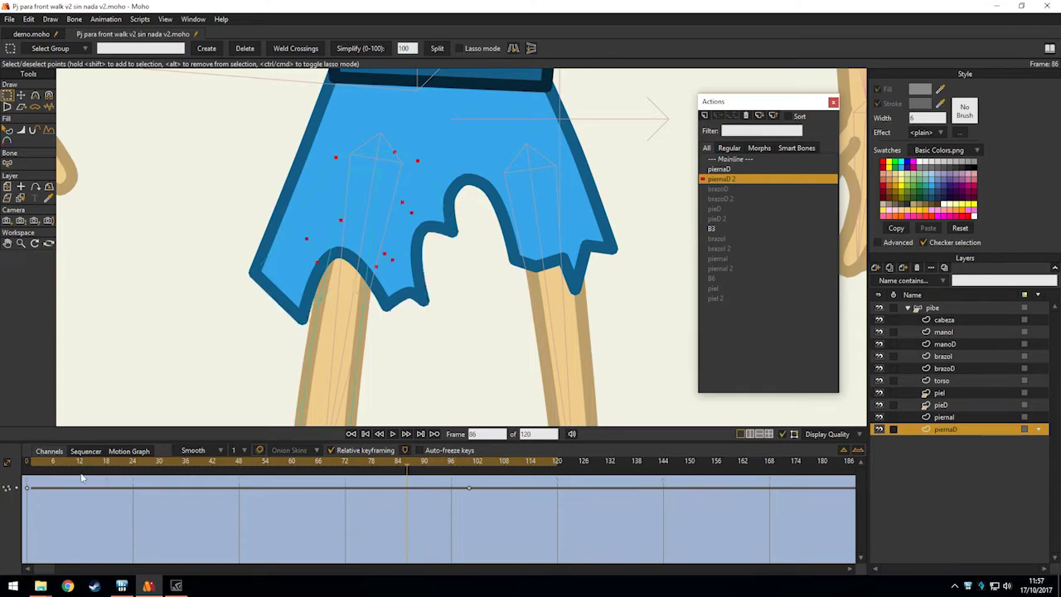
drag(38, 463, 439, 474)
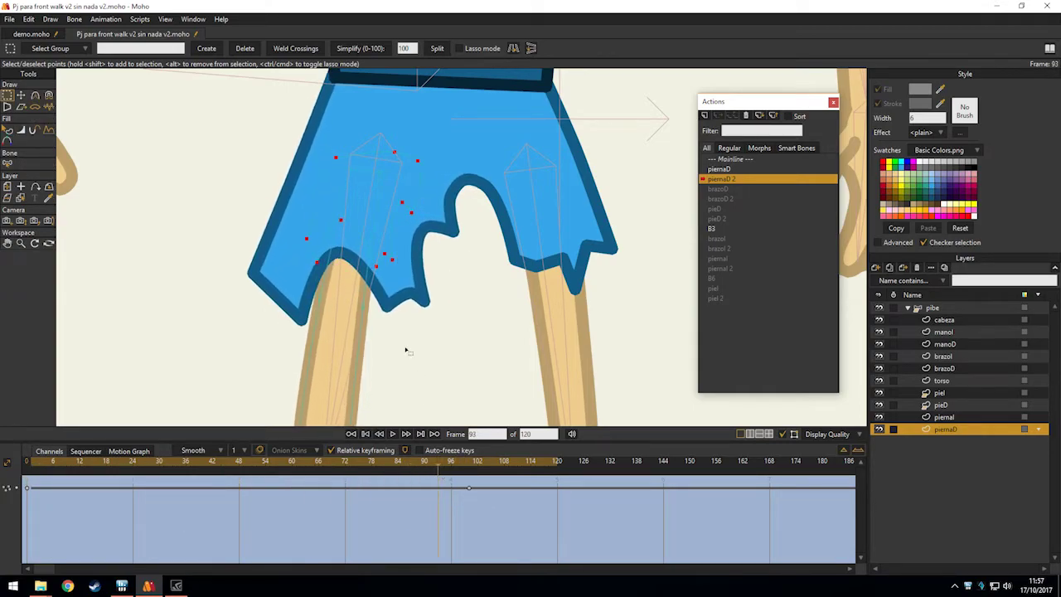
click(464, 469)
click(468, 469)
At frame 100, reposition the hidden flap points one by one to form the torn back edge below the shorts' leg opening.
key(t)
drag(318, 262, 300, 352)
drag(321, 243, 255, 263)
drag(319, 284, 403, 304)
drag(394, 262, 404, 321)
click(404, 310)
drag(389, 205, 448, 301)
key(ctrl+z)
mouse_move(437, 273)
mouse_down()
mouse_move(456, 274)
mouse_move(443, 265)
mouse_up()
drag(430, 316, 463, 285)
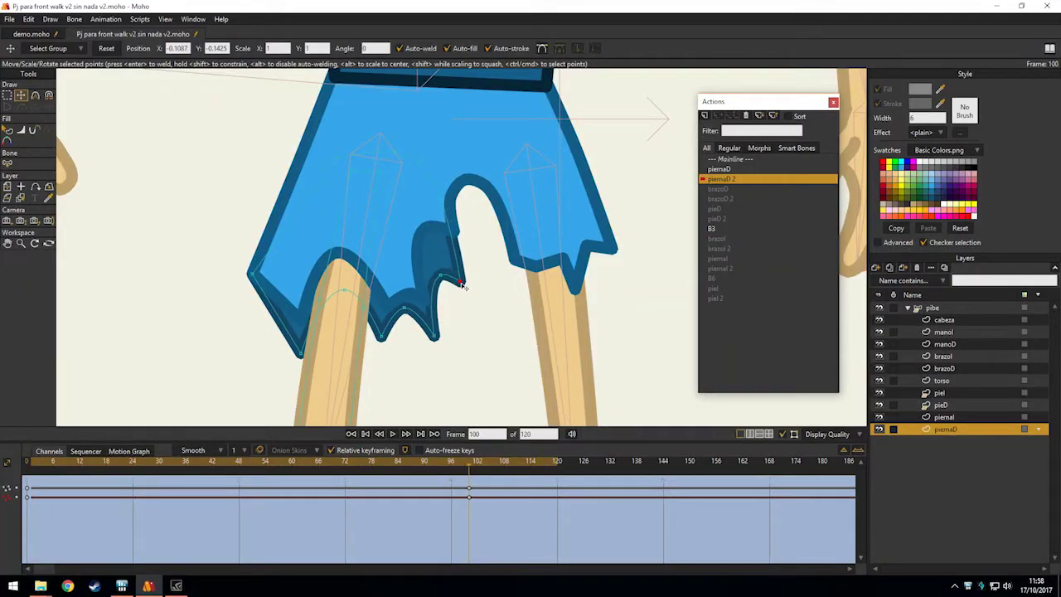
Return the piernaD 2 action to frame 0, reopen the Mainline and select the pibe bone layer.
click(429, 174)
mouse_move(29, 463)
mouse_down()
mouse_move(266, 461)
mouse_move(417, 435)
mouse_move(468, 450)
mouse_move(25, 448)
mouse_up()
scroll(531, 299, down, 5)
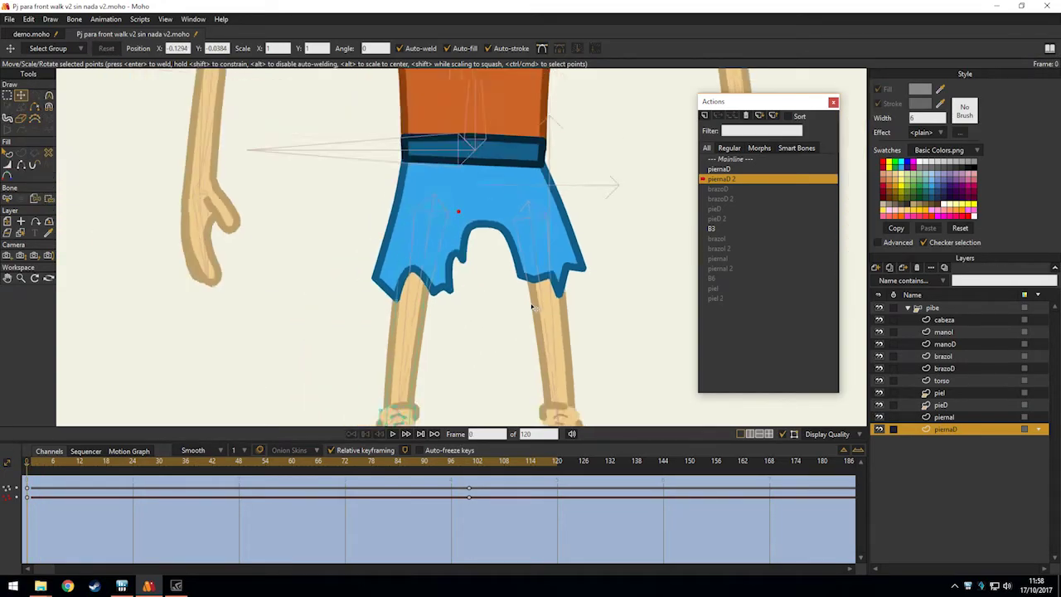
double_click(751, 160)
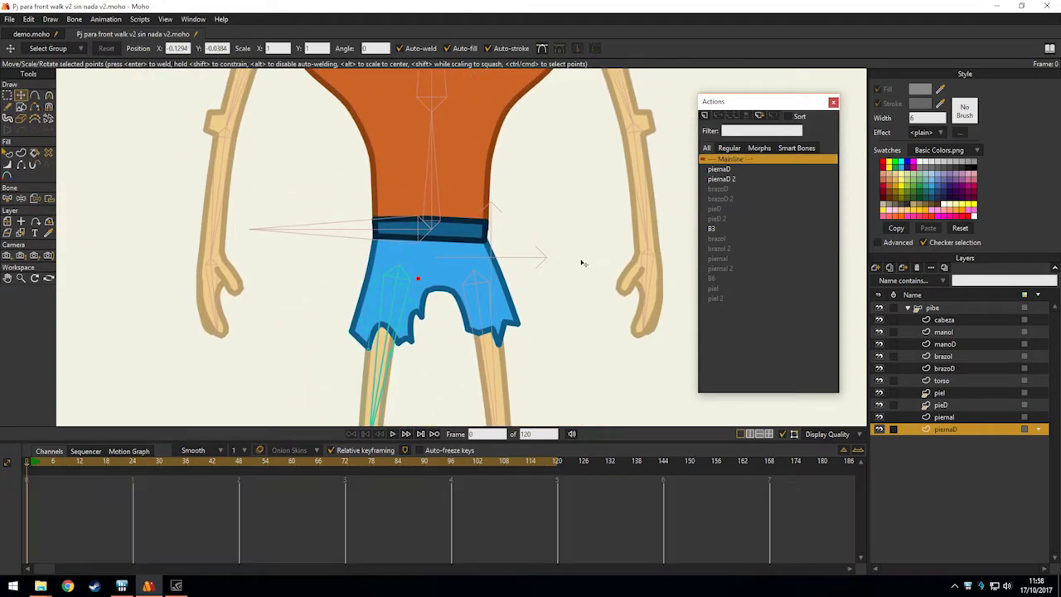
scroll(583, 261, down, 5)
click(990, 310)
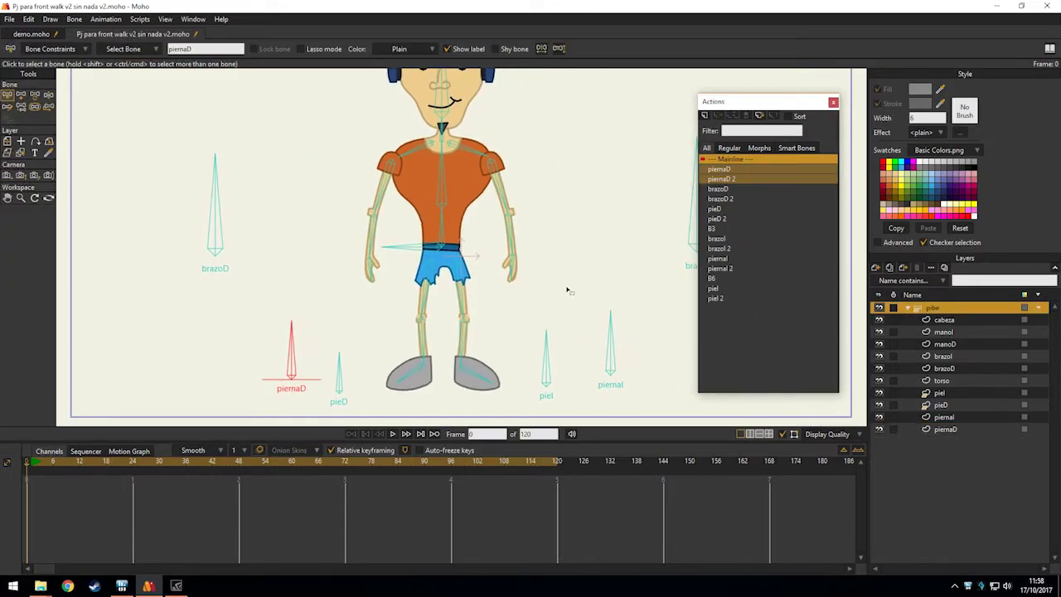
Switch to Photos to study the contact, down, passing and up poses in Caminata perfil 1.jpg, and close the image.
scroll(568, 286, down, 4)
key(t)
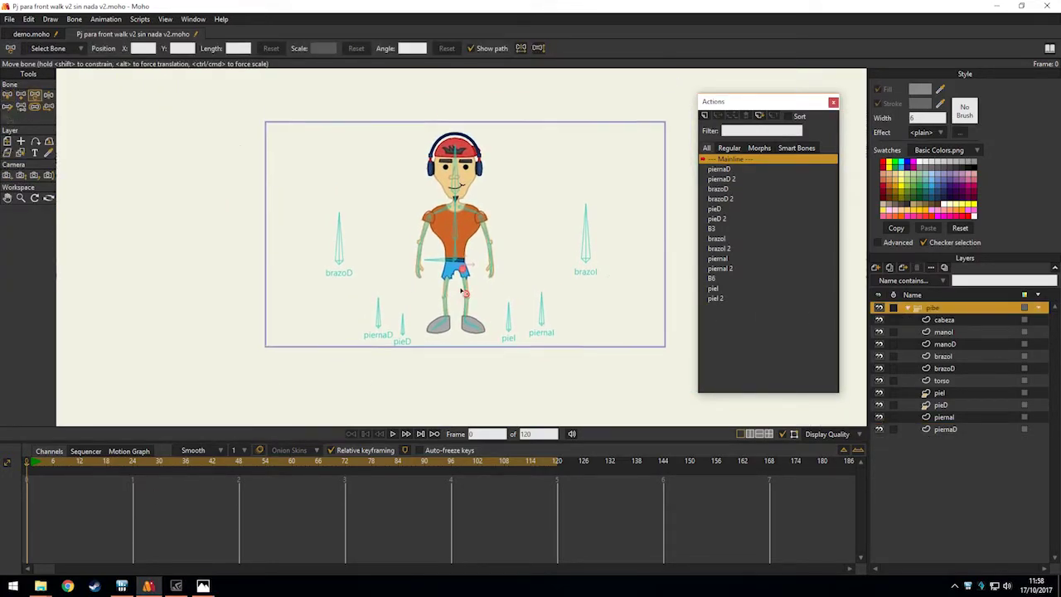
scroll(504, 286, up, 2)
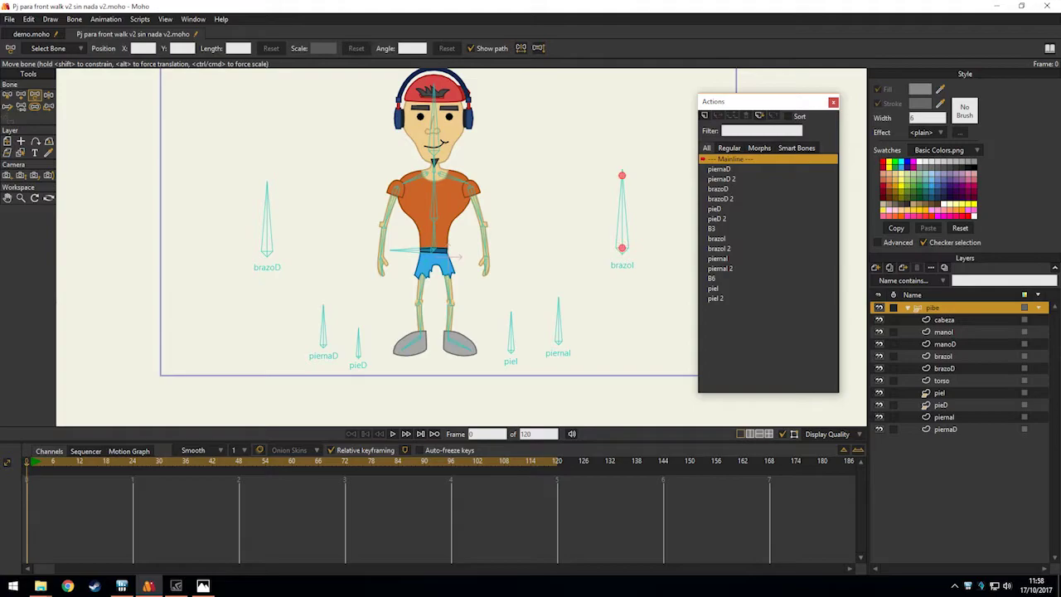
click(203, 585)
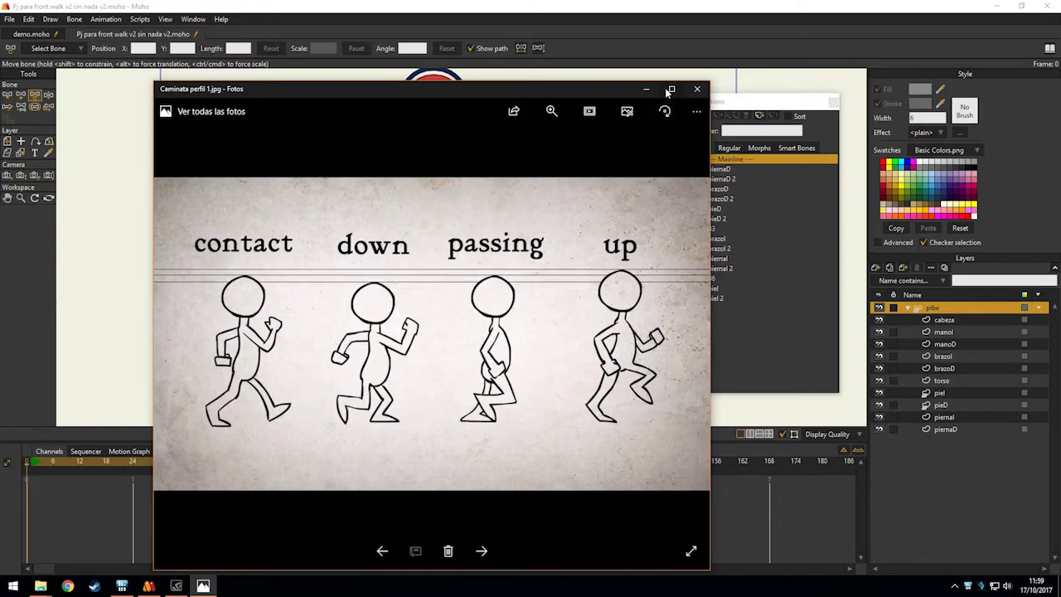
click(697, 89)
drag(415, 235, 426, 299)
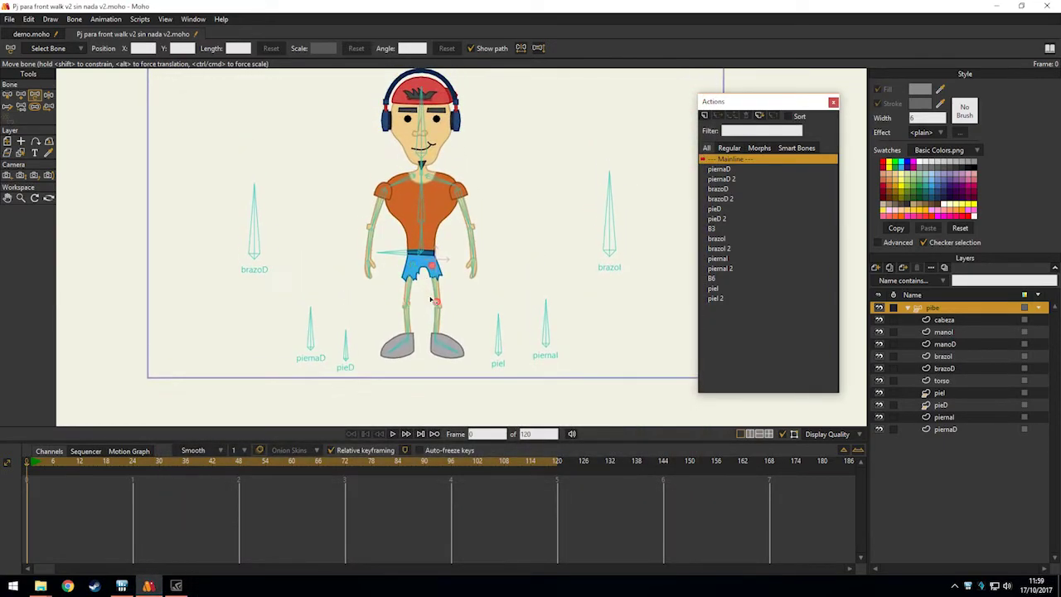
Activate the bone transform tool and advance the Mainline to frame 1.
key(b)
key(t)
click(610, 236)
click(534, 358)
click(361, 260)
key(Right)
key(Left)
key(Right)
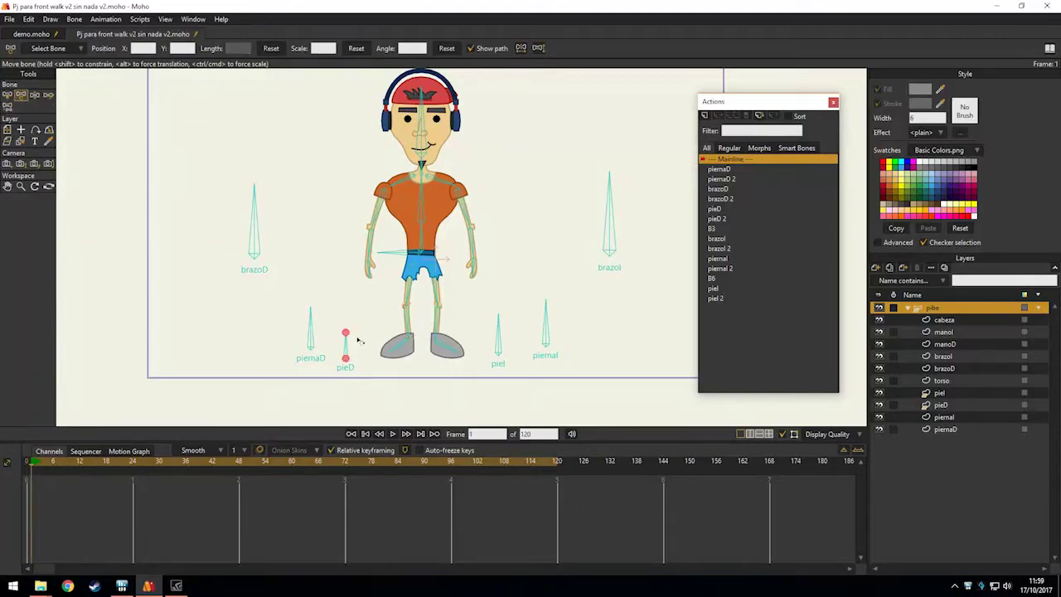
At frame 1, rotate the piernaD and pieD dials to 0 degrees to enlarge the forward leg and lift its foot.
scroll(363, 329, up, 3)
drag(363, 335, 364, 296)
key(Left)
key(Right)
scroll(370, 348, down, 5)
scroll(371, 350, up, 1)
drag(326, 364, 325, 407)
scroll(363, 331, up, 2)
scroll(324, 333, up, 2)
drag(324, 332, 338, 394)
scroll(338, 394, down, 3)
scroll(351, 356, up, 3)
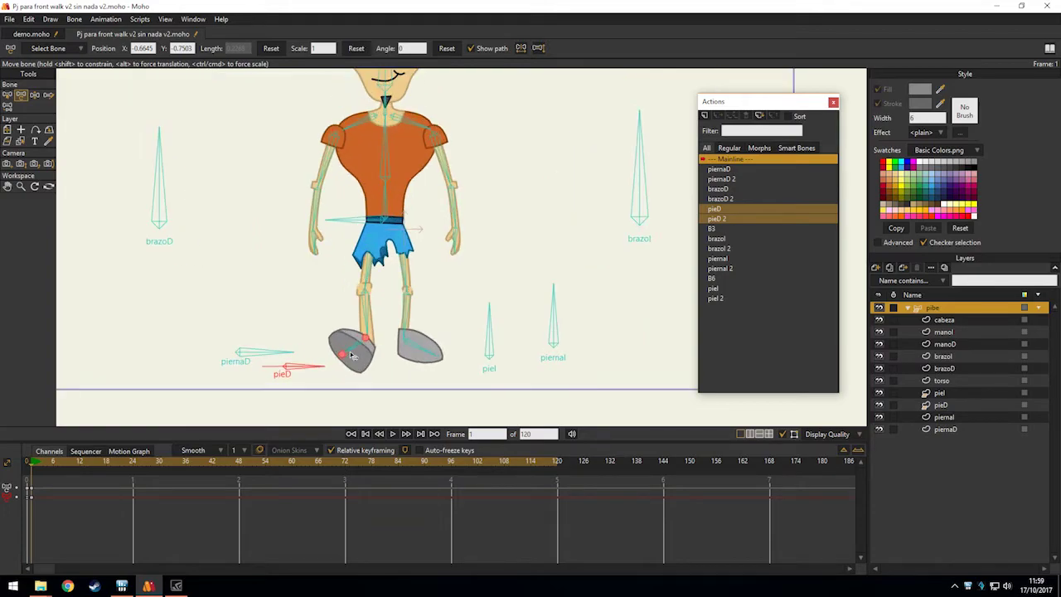
At frame 1, rotate the piernaI and pieI dials to 180 degrees to pose the opposite leg and foot backward.
click(493, 306)
drag(495, 307, 437, 334)
drag(455, 222, 434, 254)
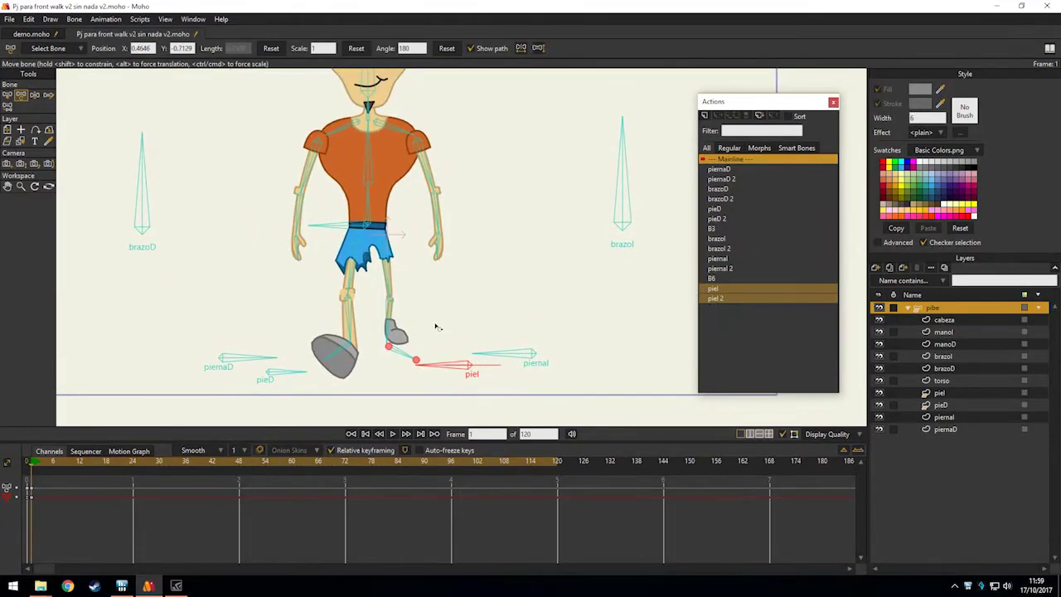
scroll(474, 303, down, 3)
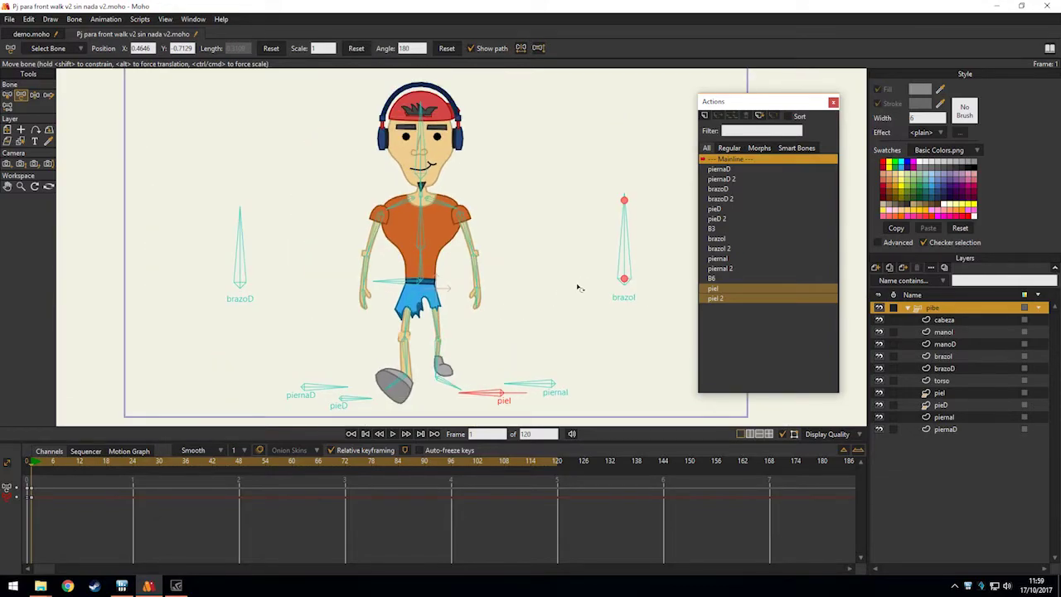
Rotate the brazoD and brazoI dials outward to horizontal at frame 1 to shrink one arm and enlarge the other.
scroll(460, 305, up, 1)
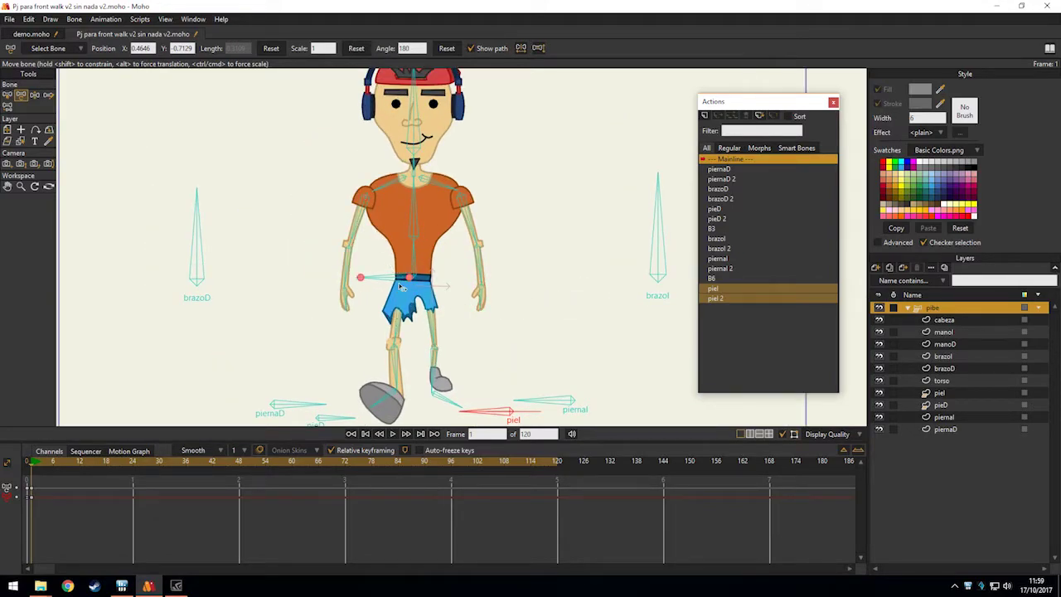
drag(196, 196, 86, 409)
drag(462, 280, 363, 287)
drag(557, 201, 609, 403)
Bend the enlarged arm across the hip at frame 1 by rotating its arm bones, with the hand bone at about 339 degrees.
drag(424, 244, 483, 225)
drag(497, 267, 475, 270)
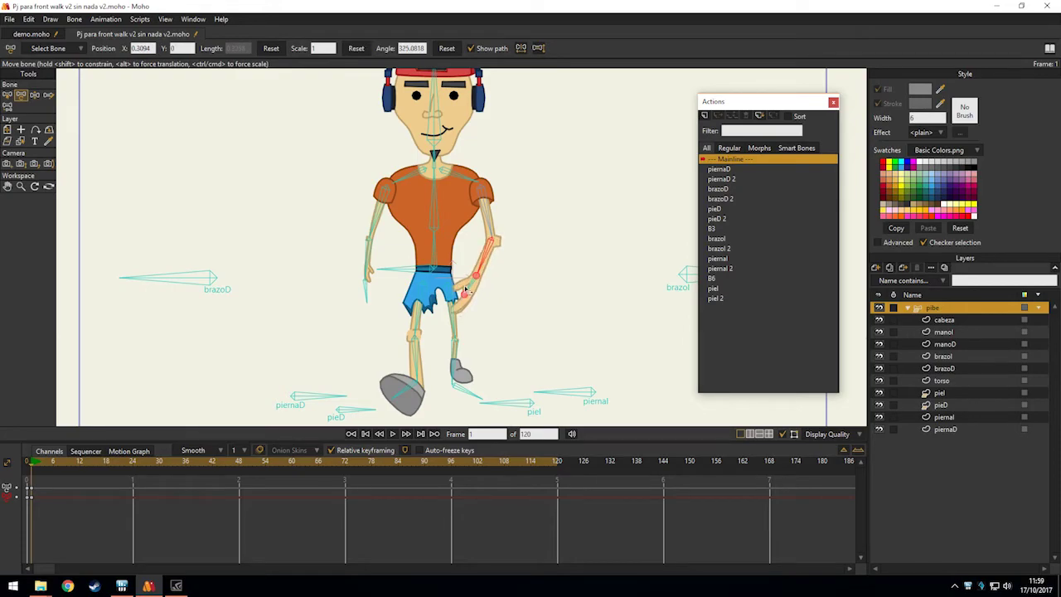
scroll(469, 286, up, 3)
drag(469, 286, 502, 292)
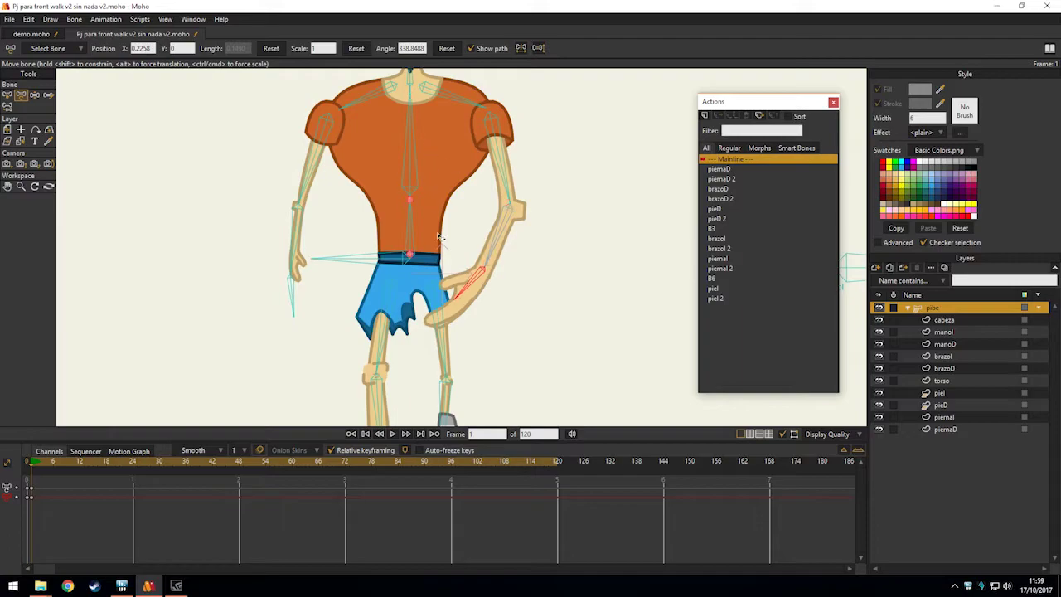
scroll(481, 199, down, 4)
drag(479, 164, 474, 232)
scroll(420, 240, up, 1)
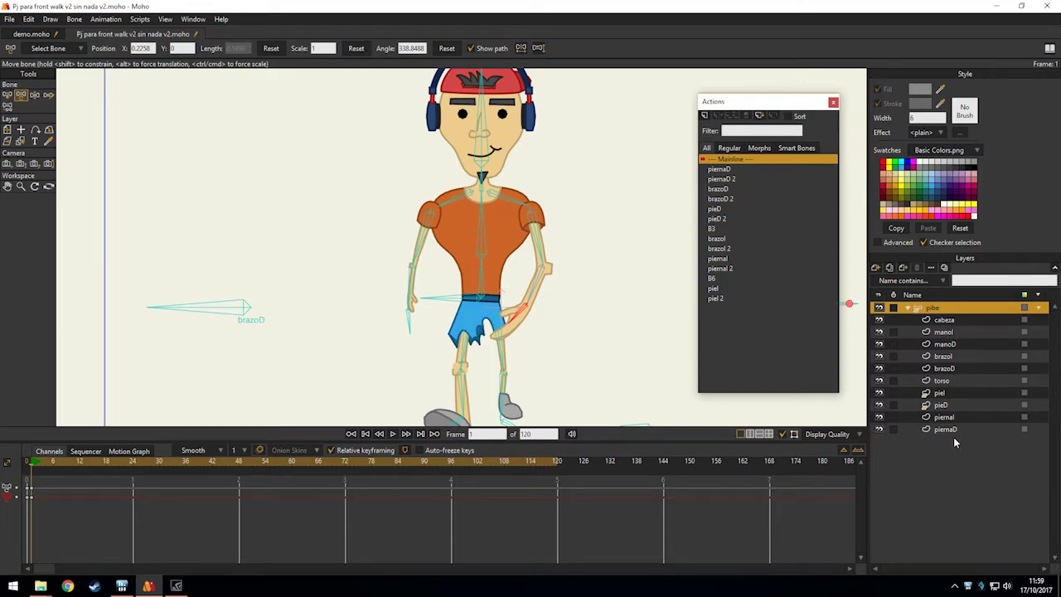
Move the brazoD layer below the torso layer and reselect the pibe bone layer.
click(943, 370)
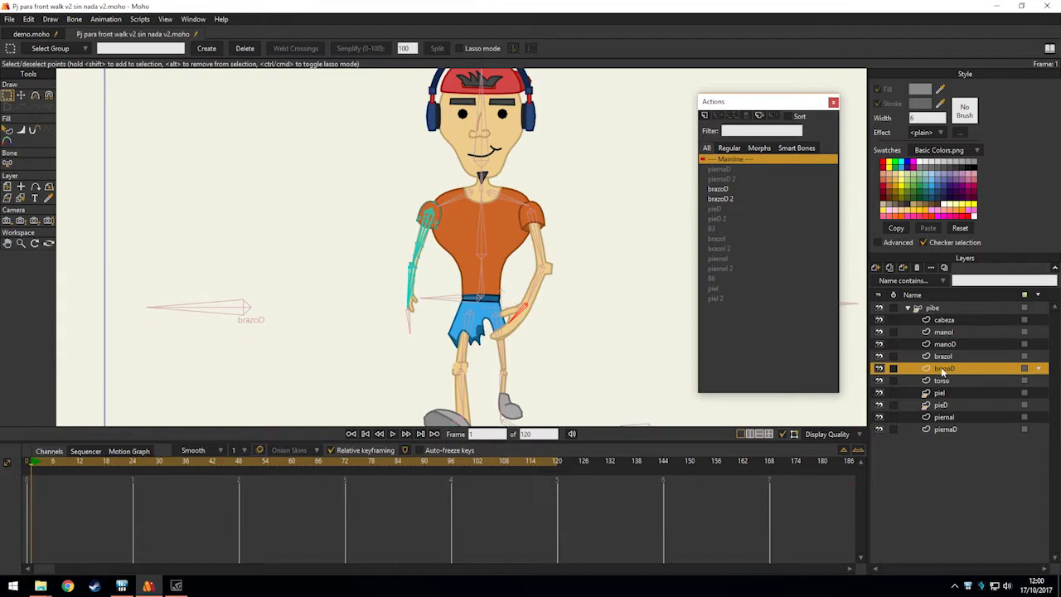
drag(943, 374, 940, 389)
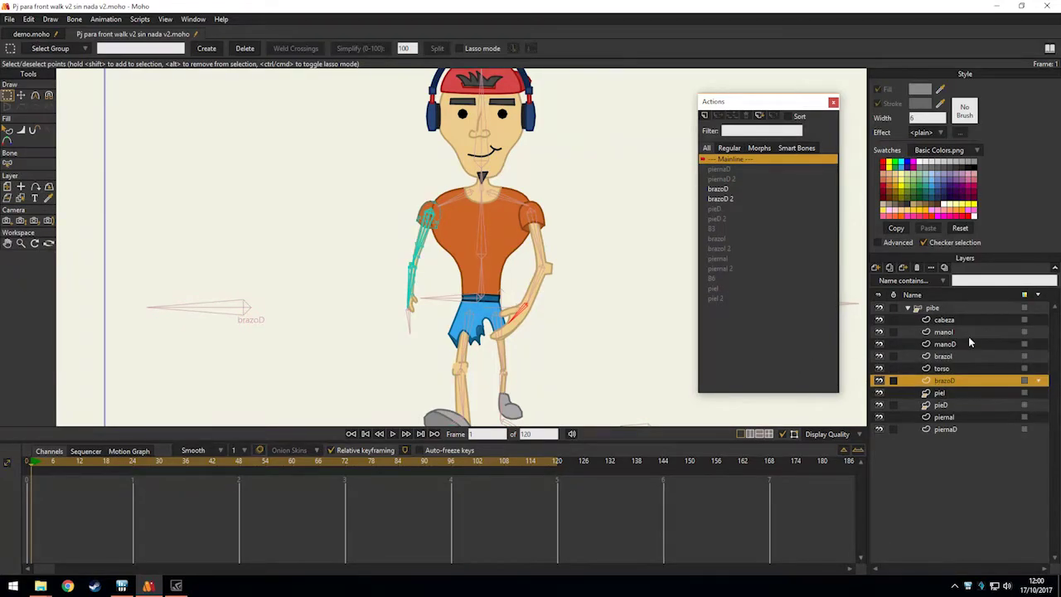
click(933, 308)
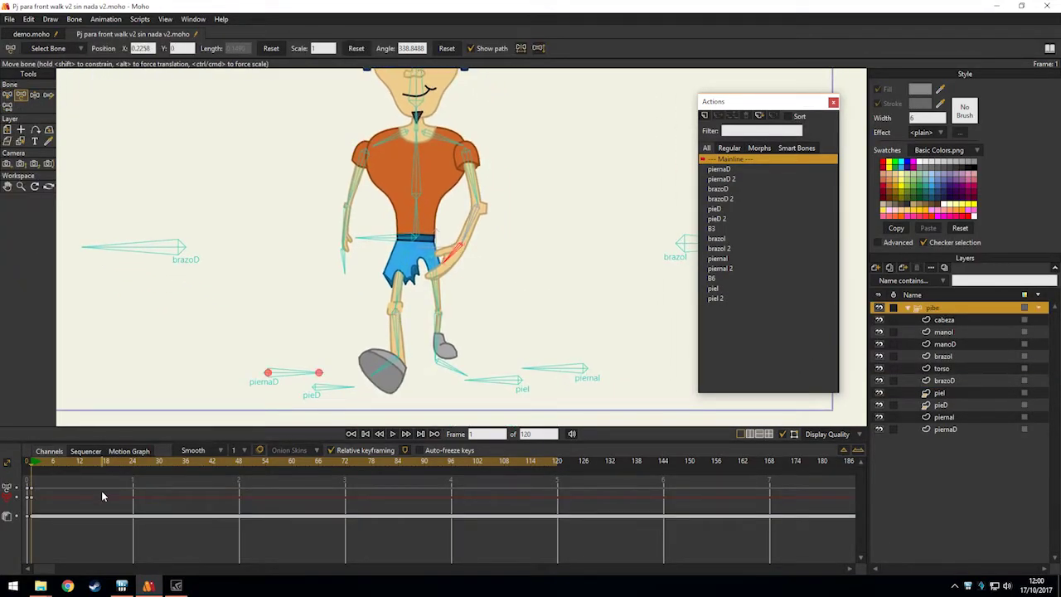
Tilt the head bone to about 7 degrees at frame 1.
key(Left)
key(Right)
drag(473, 196, 443, 296)
scroll(448, 232, up, 2)
scroll(424, 142, up, 2)
click(431, 214)
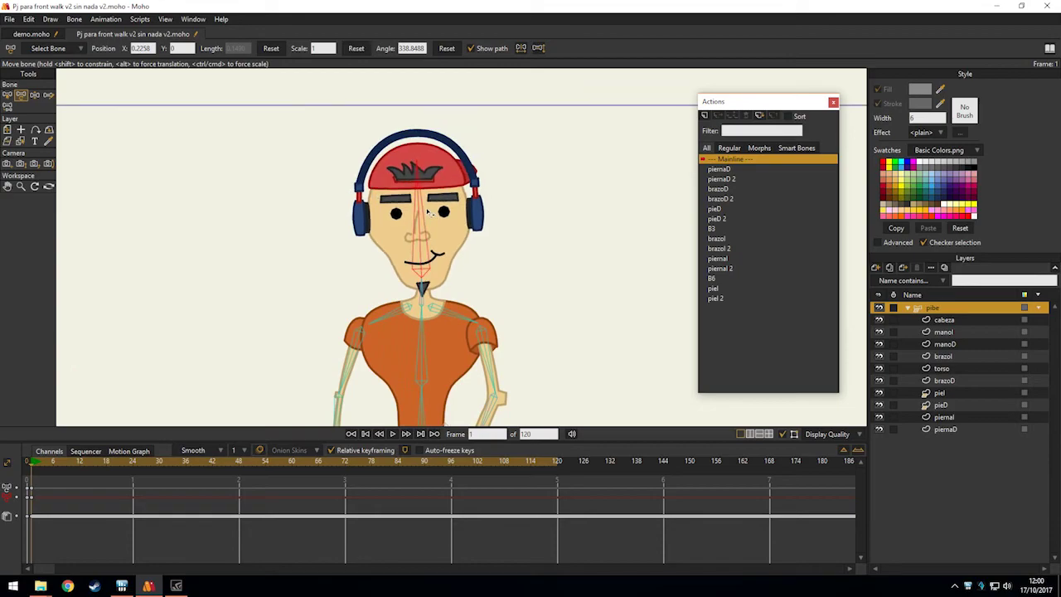
drag(431, 214, 428, 219)
scroll(456, 146, down, 3)
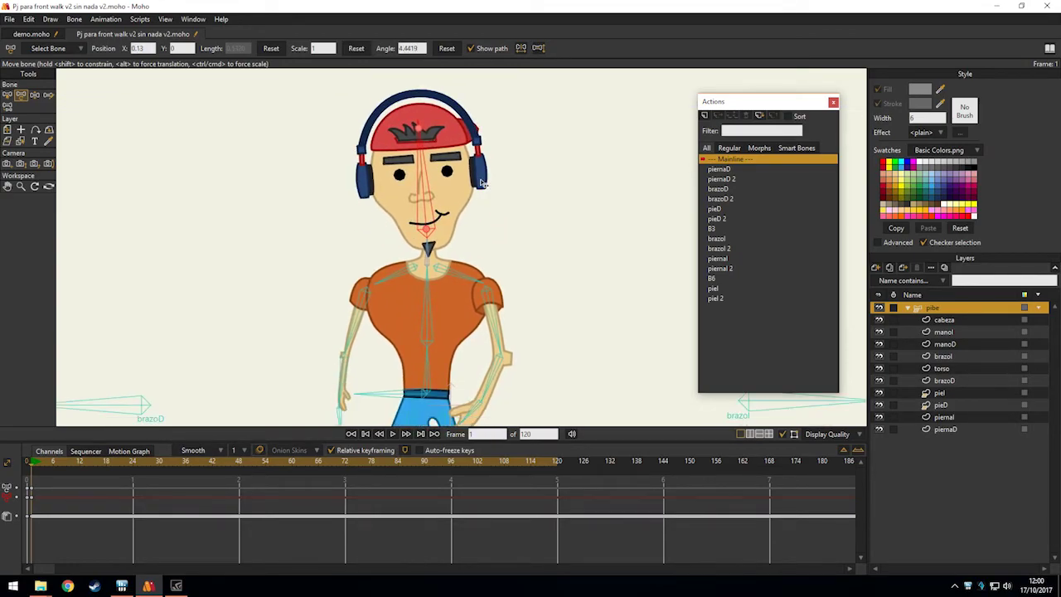
drag(445, 144, 443, 146)
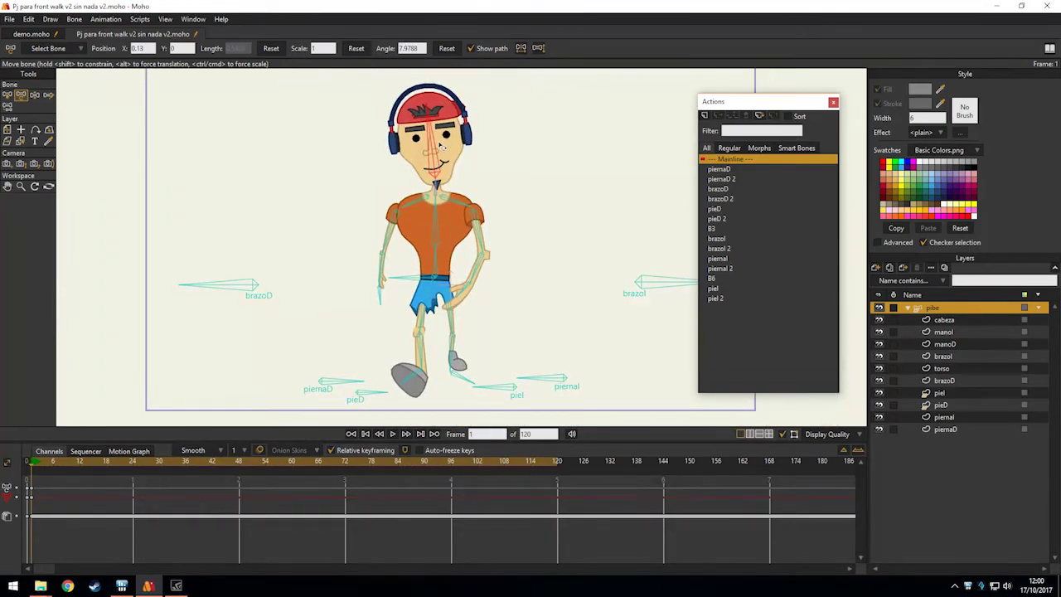
scroll(439, 241, down, 5)
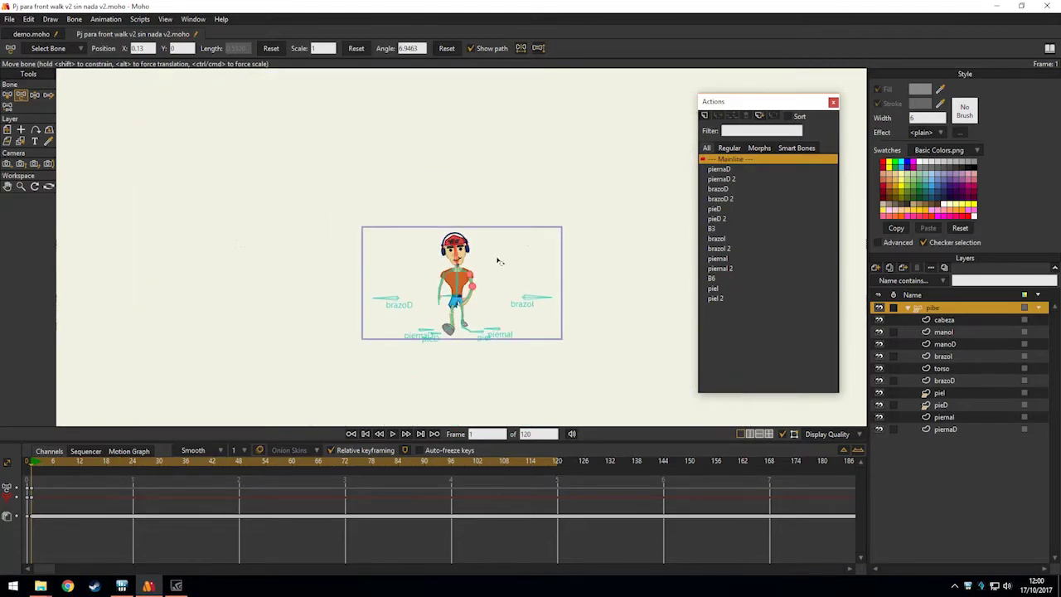
Deselect all bones and copy the frame 1 bone keyframe to frame 24.
key(b)
click(584, 375)
drag(530, 367, 523, 294)
scroll(211, 369, up, 3)
drag(432, 213, 284, 357)
scroll(283, 356, up, 2)
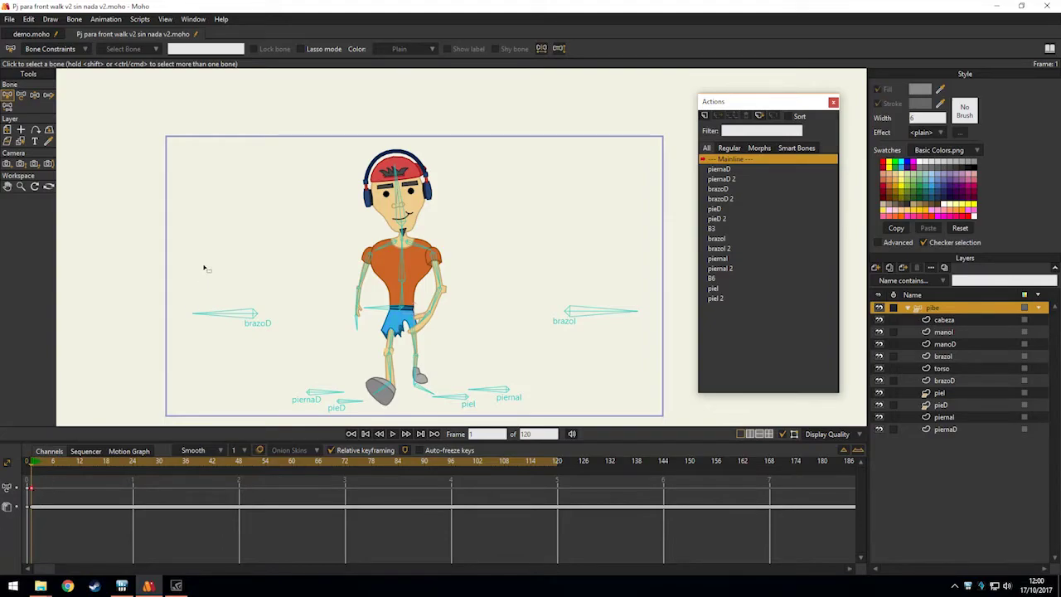
drag(266, 298, 273, 242)
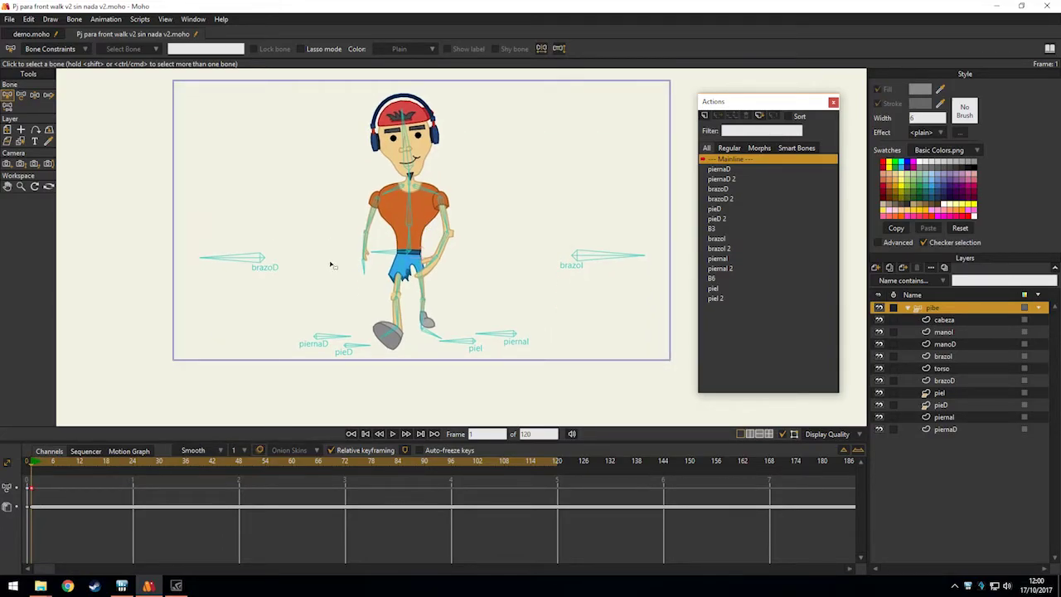
click(135, 465)
click(50, 495)
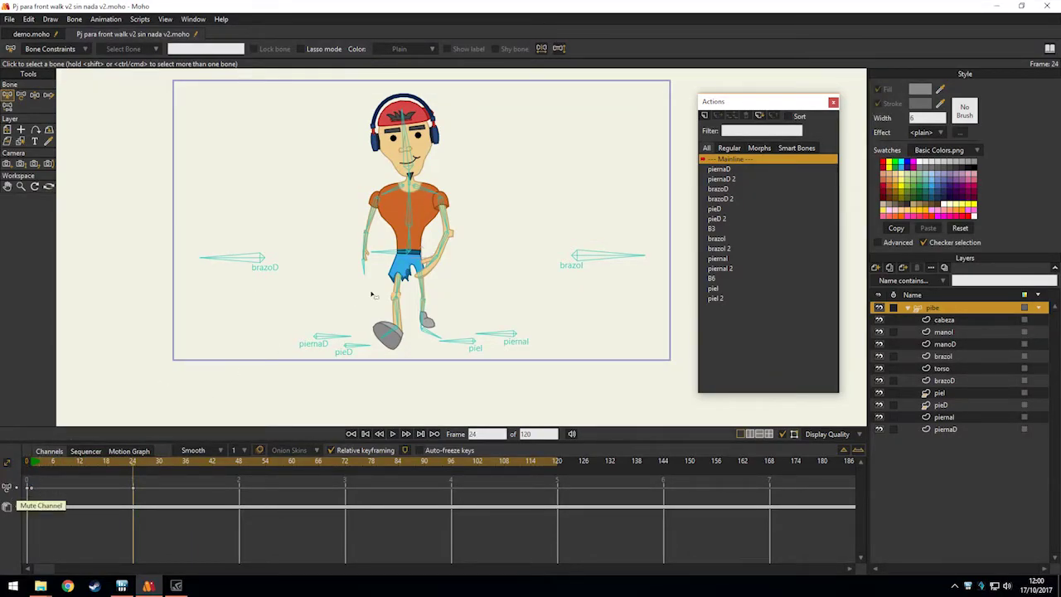
Freeze the full bone pose at frame 1 and copy its keyframes from all bone channels to frame 24.
scroll(373, 294, down, 2)
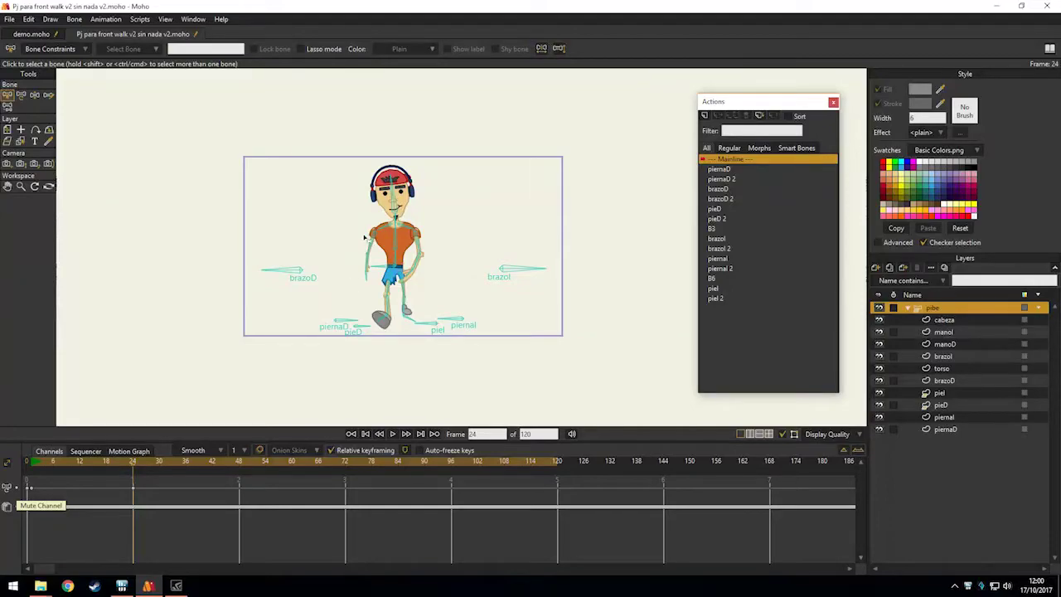
scroll(310, 221, up, 3)
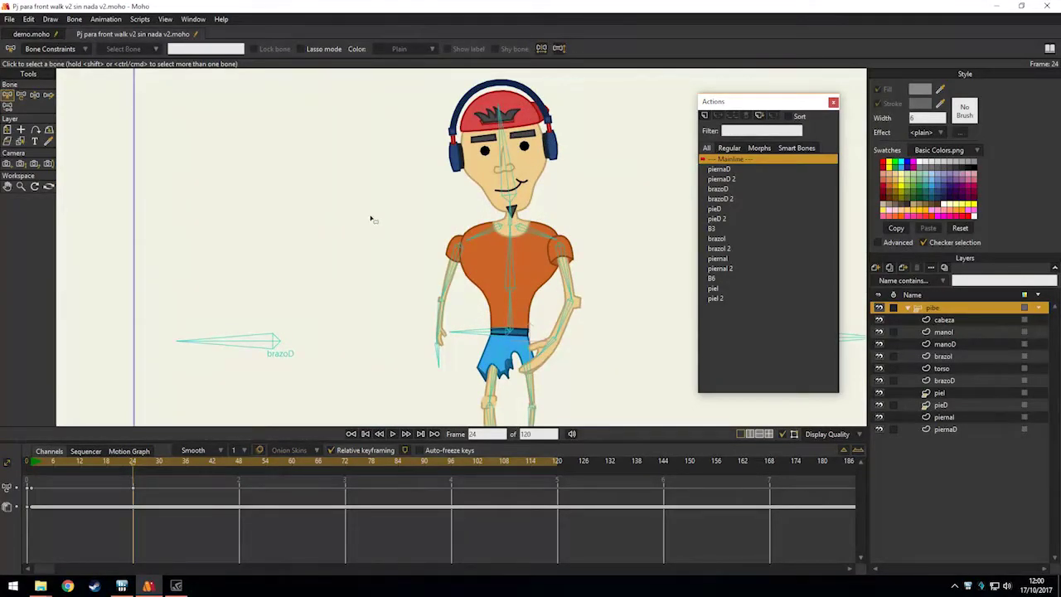
scroll(398, 265, up, 1)
scroll(356, 285, down, 4)
scroll(362, 283, up, 3)
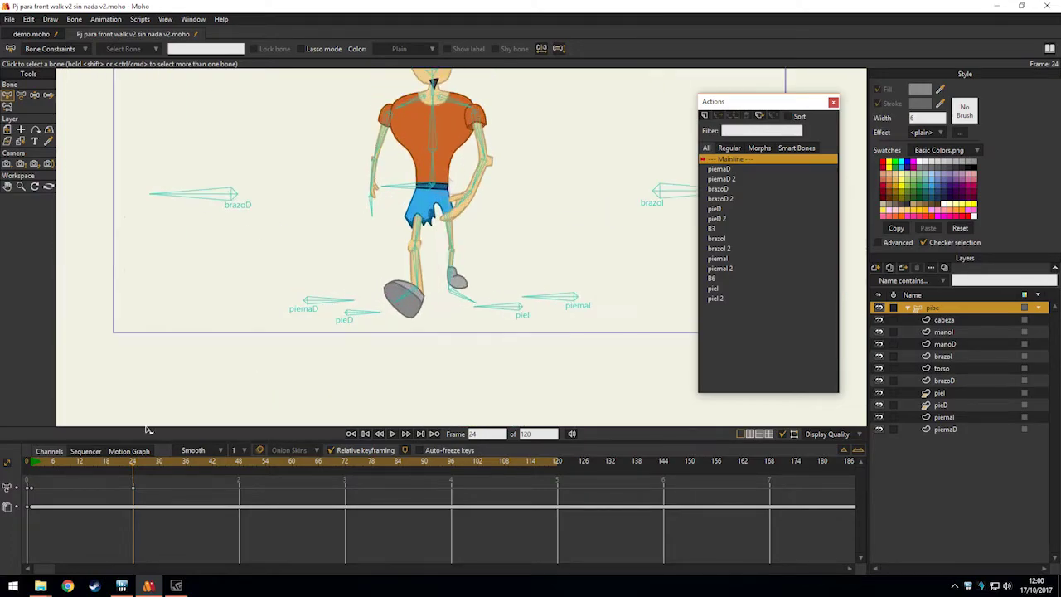
click(35, 464)
key(ctrl+f)
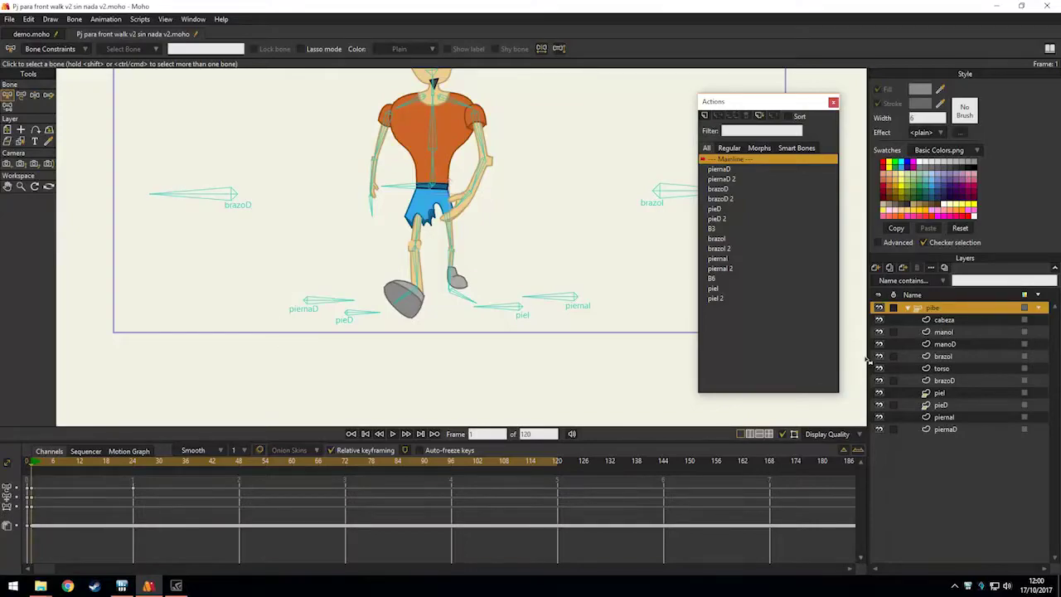
scroll(302, 329, down, 1)
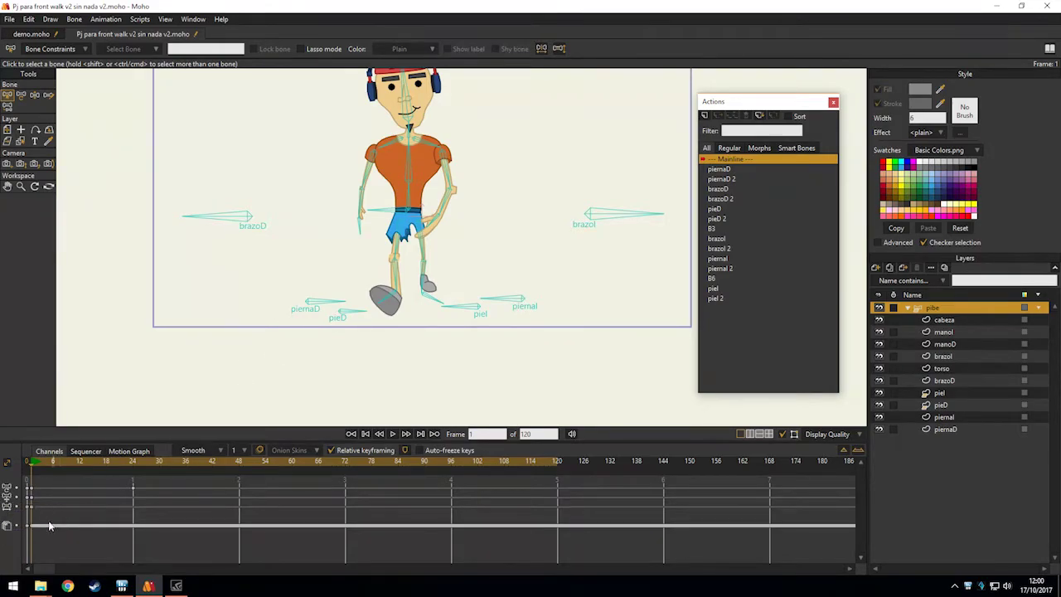
drag(34, 487, 33, 484)
click(133, 463)
click(33, 462)
scroll(321, 295, up, 3)
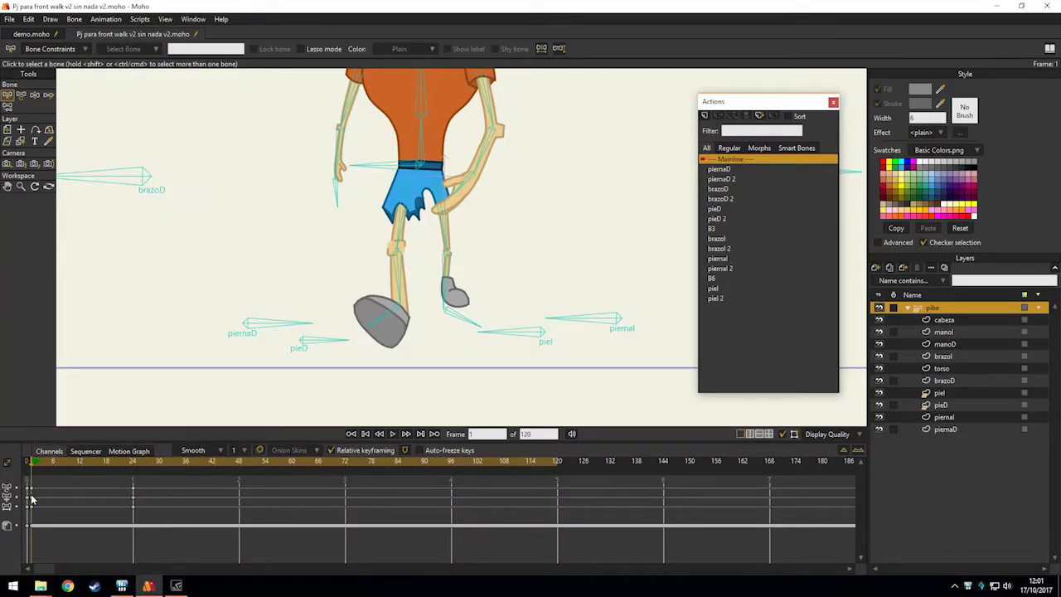
At frame 12, rotate the piernaD and pieD dials outward to horizontal to swing that leg and foot backward.
drag(35, 462, 80, 462)
scroll(362, 315, down, 3)
click(34, 463)
scroll(341, 292, up, 3)
click(78, 462)
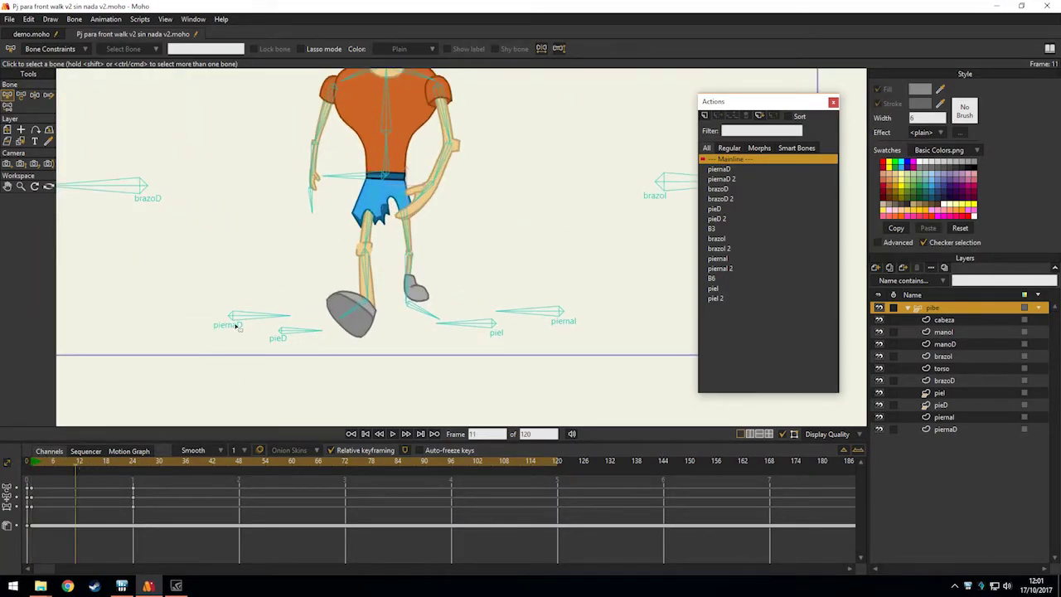
key(Right)
drag(287, 244, 324, 258)
key(t)
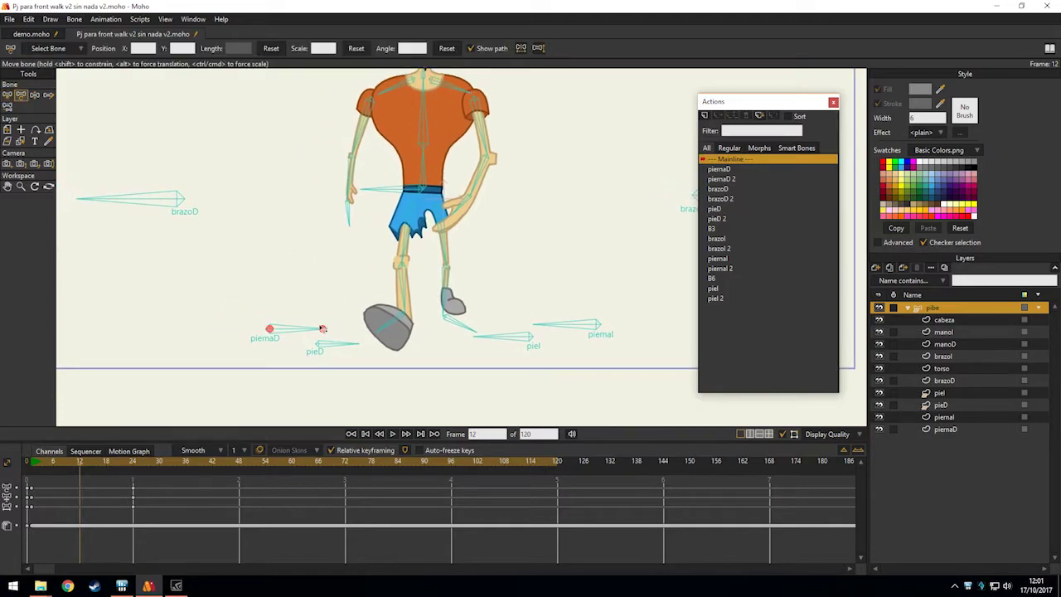
drag(311, 333, 285, 398)
drag(355, 345, 167, 462)
Rotate the pieI dial to 0 degrees and the piernaI dial to horizontal at frame 12 to bring the opposite leg forward.
drag(452, 336, 530, 353)
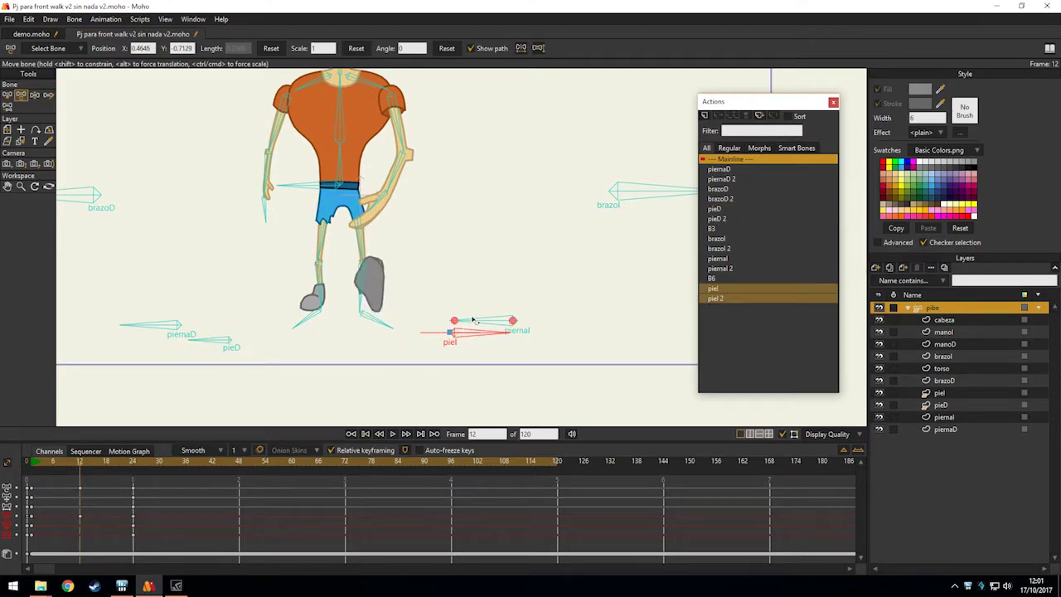
drag(471, 321, 621, 488)
drag(452, 332, 438, 366)
Rotate the brazoI and brazoD dials inward at frame 12 to swap the arm sizes, and bend the enlarged arm across the hip.
drag(597, 261, 585, 337)
drag(639, 297, 373, 318)
drag(274, 323, 451, 310)
drag(183, 311, 447, 471)
drag(380, 316, 338, 302)
drag(375, 235, 385, 218)
drag(378, 262, 386, 259)
Tilt the head bone to about -11 degrees at frame 12 and adjust the arm bones on the smaller side.
drag(447, 166, 420, 192)
drag(413, 116, 427, 117)
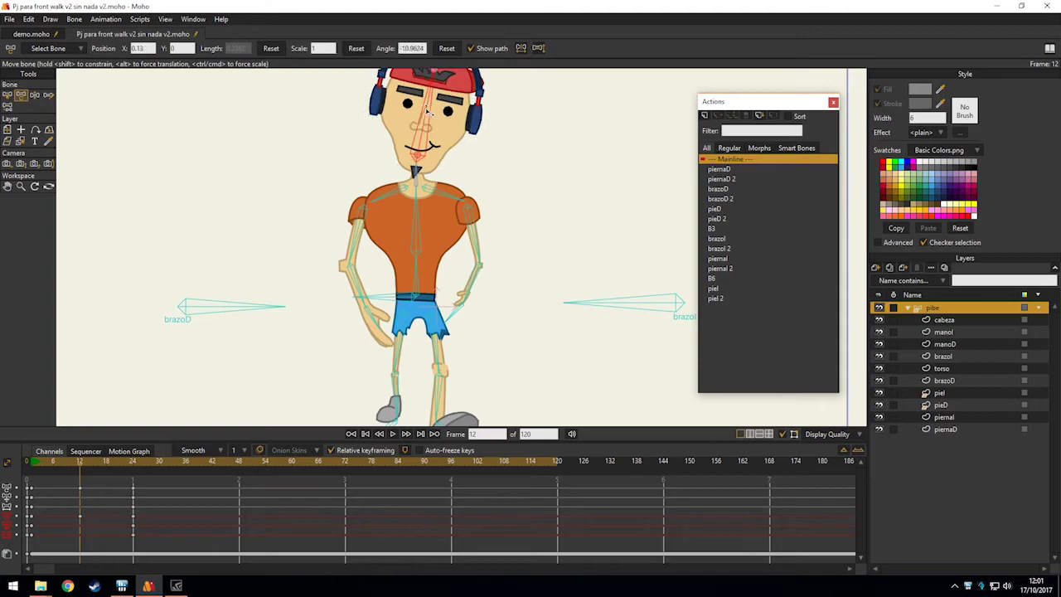
drag(446, 203, 420, 167)
drag(452, 209, 445, 209)
drag(440, 247, 434, 246)
Bend the smaller arm inward at frame 1, with its upper arm bone at about 51 degrees.
mouse_move(37, 468)
mouse_down()
mouse_move(96, 458)
mouse_move(30, 461)
mouse_up()
click(313, 251)
drag(313, 252, 313, 241)
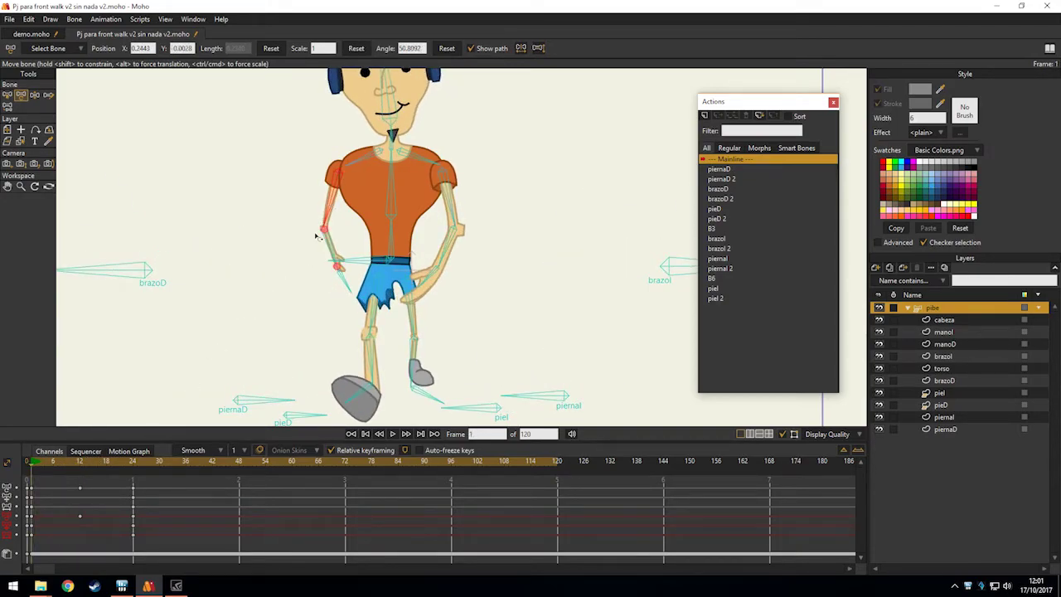
Select the smaller arm's bone and copy its frame 1 keyframes to frame 24.
key(b)
click(314, 213)
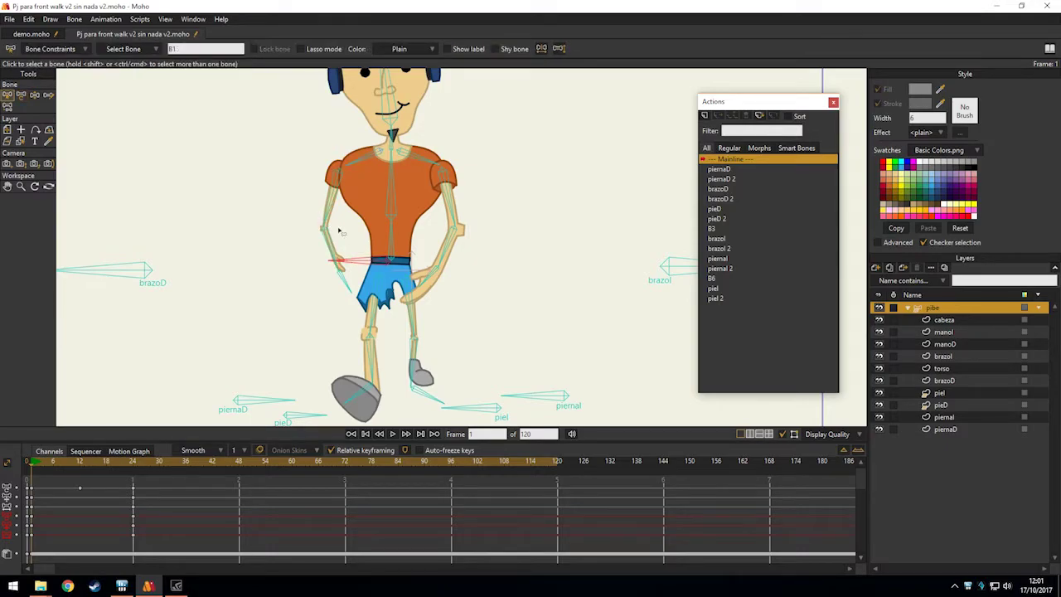
click(135, 462)
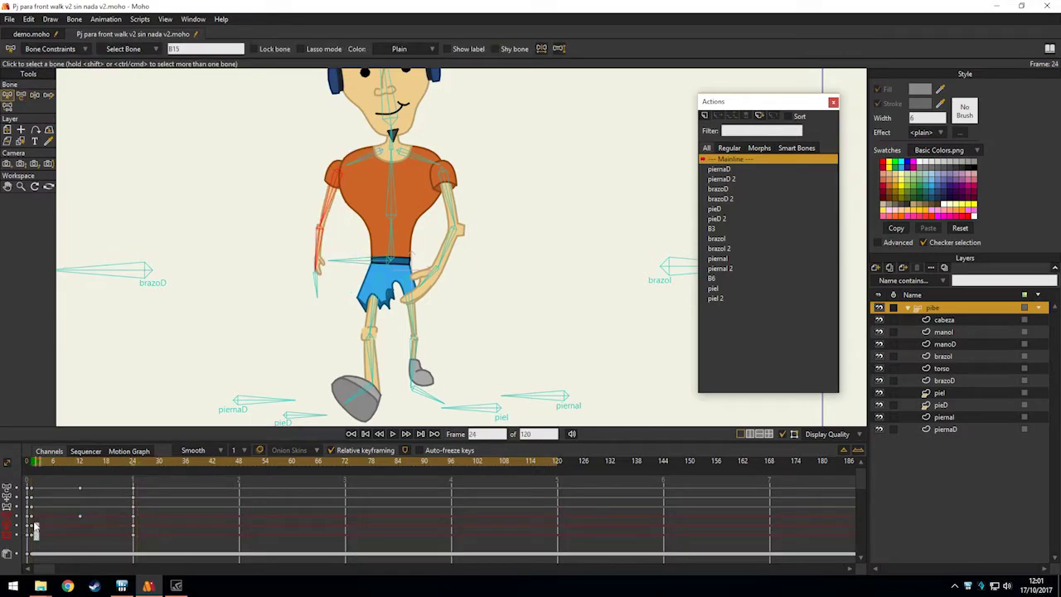
drag(35, 517, 29, 515)
key(ctrl+c)
key(ctrl+v)
click(209, 350)
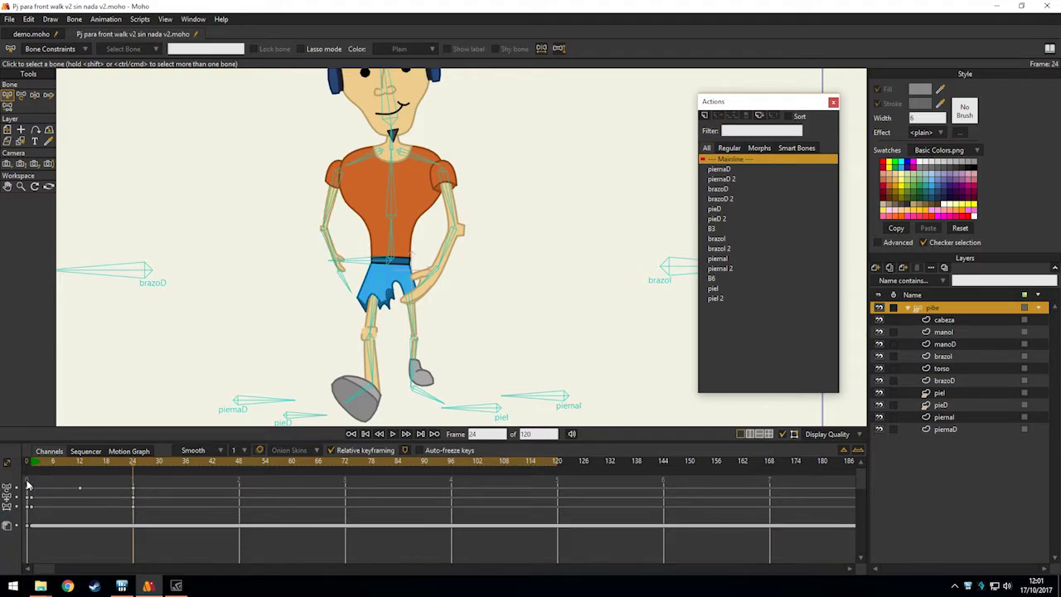
At frame 6, swing the brazoI-side arm outward by rotating its upper arm and forearm bones, with the forearm at about 344 degrees.
click(31, 466)
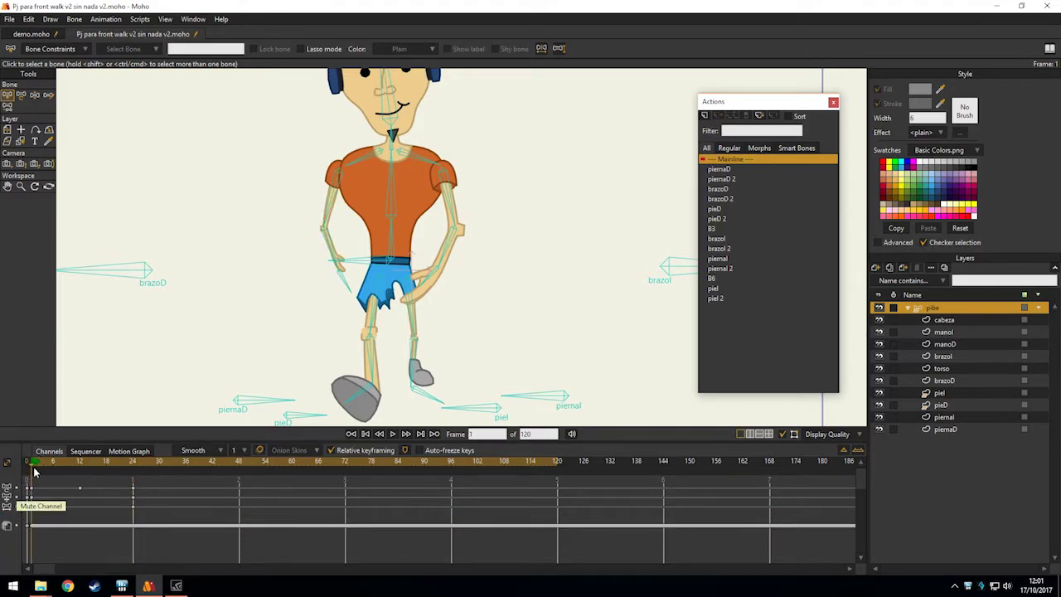
drag(54, 464, 28, 489)
key(Right)
drag(284, 268, 288, 296)
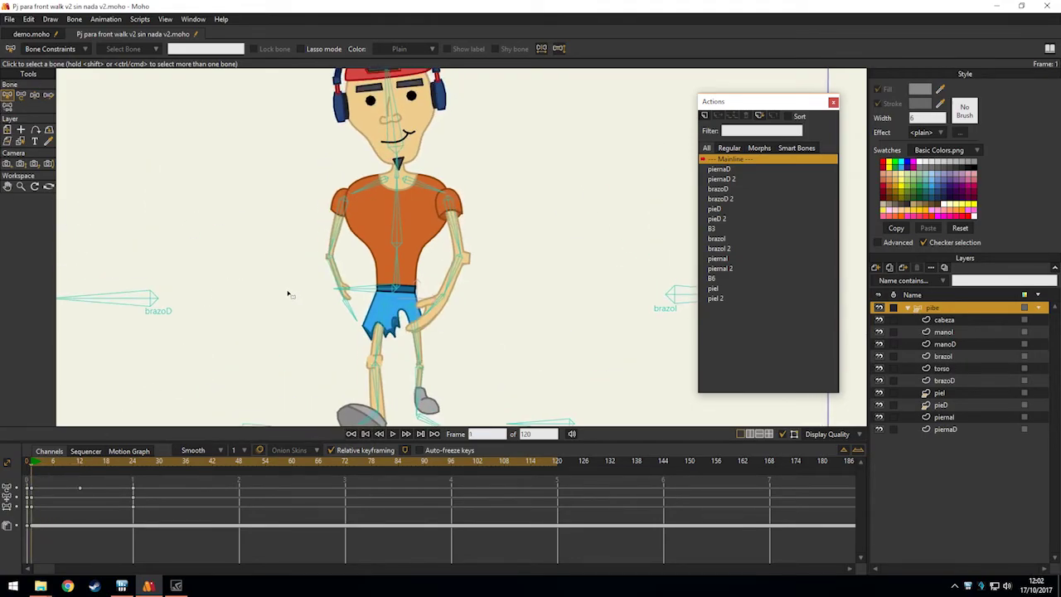
key(t)
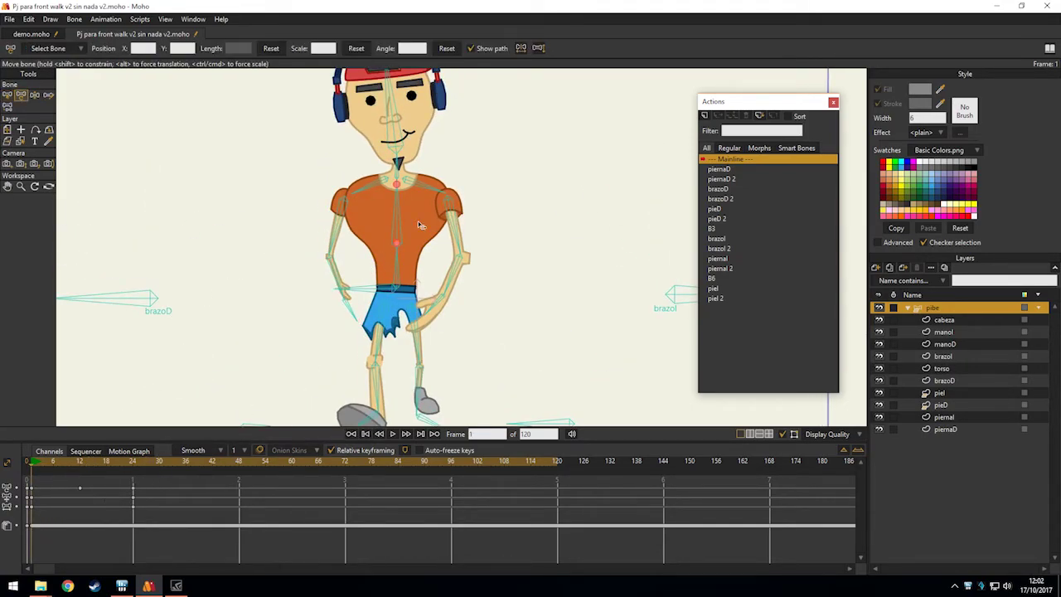
scroll(418, 220, up, 5)
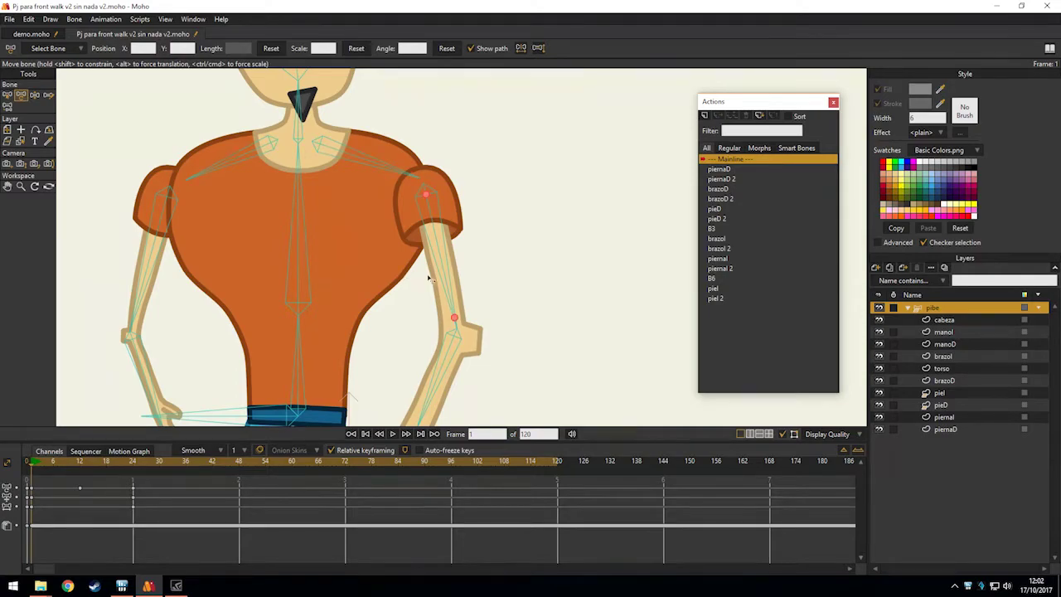
key(Right)
key(Right)
key(Right)
key(Right)
key(Right)
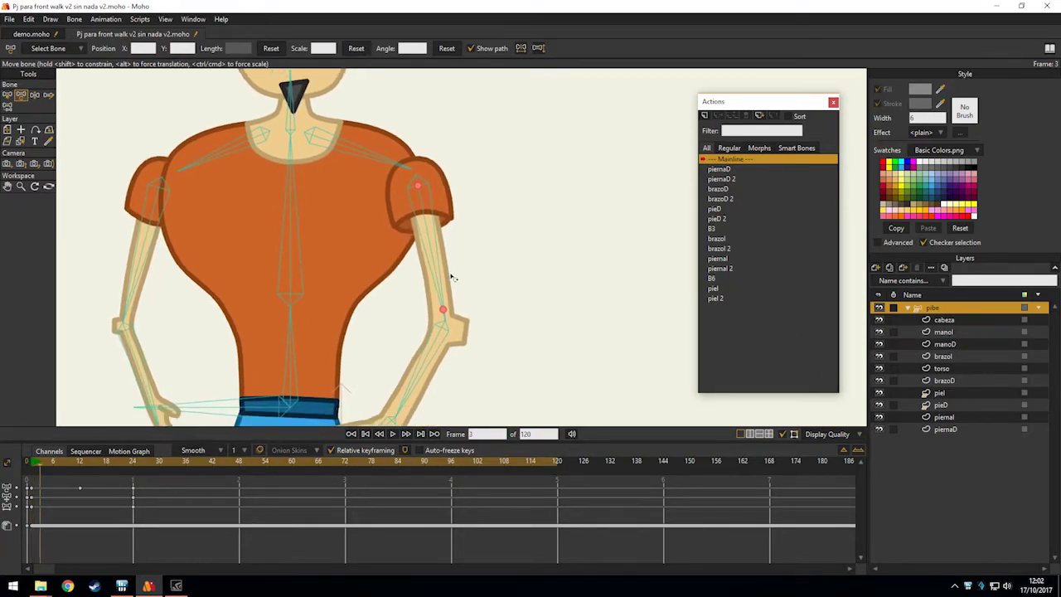
scroll(447, 319, down, 2)
drag(437, 290, 462, 281)
drag(462, 336, 475, 339)
drag(448, 288, 456, 331)
Shift the brazoI-side upper arm bone outward at the shoulder at frame 6 and check the motion from frame 1.
scroll(439, 239, up, 3)
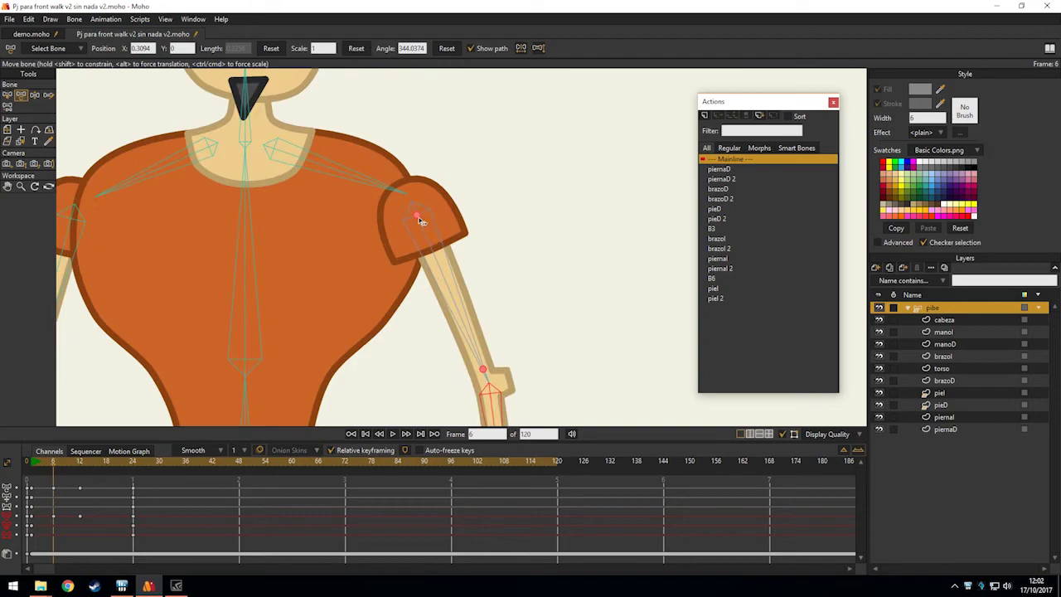
drag(420, 219, 448, 218)
scroll(448, 218, down, 5)
drag(419, 286, 379, 233)
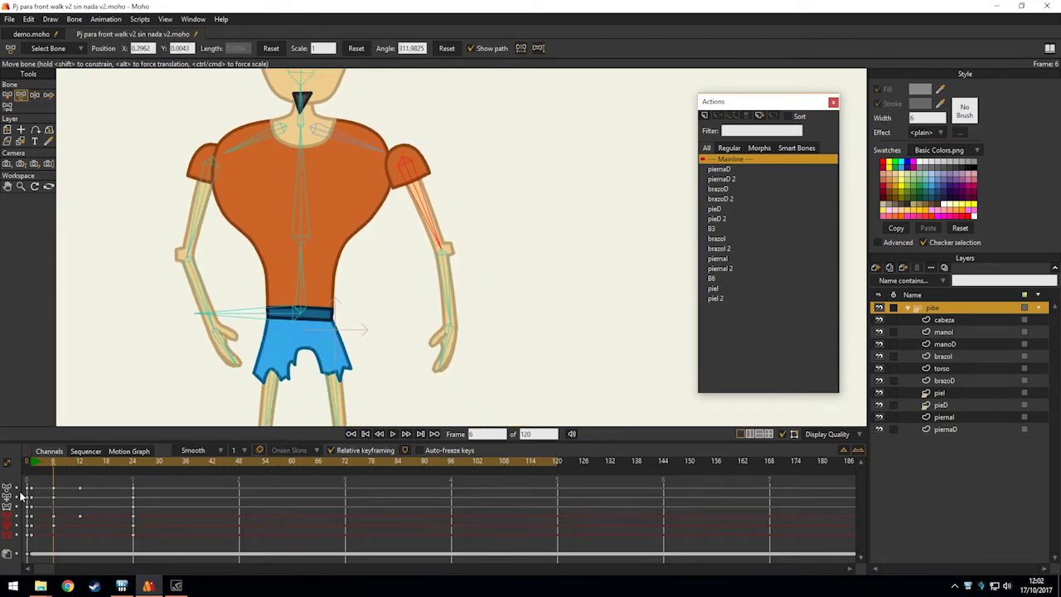
click(34, 463)
key(Right)
key(Right)
key(Right)
key(Right)
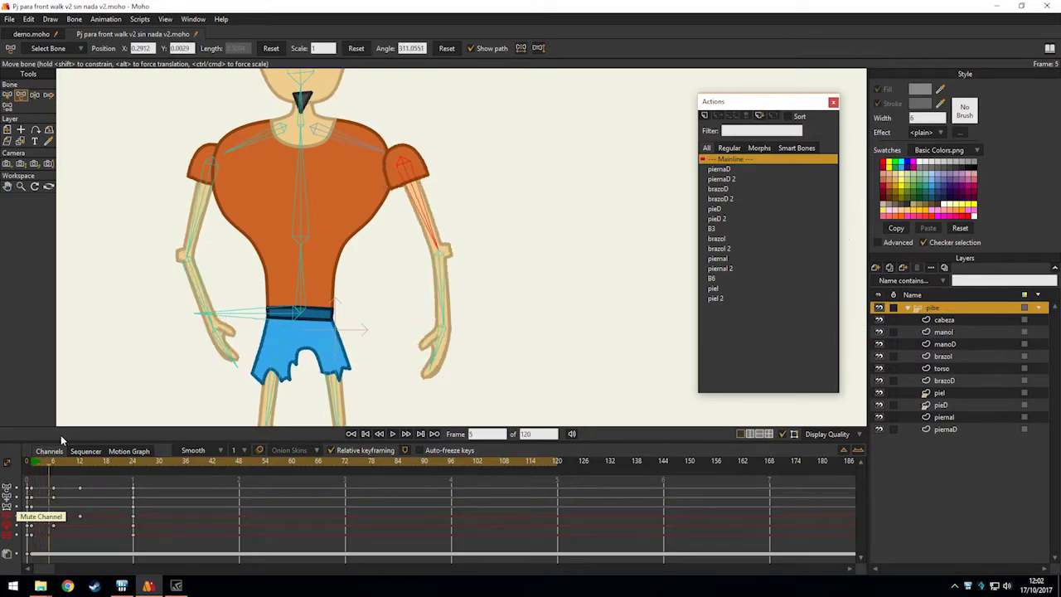
key(ctrl+Right)
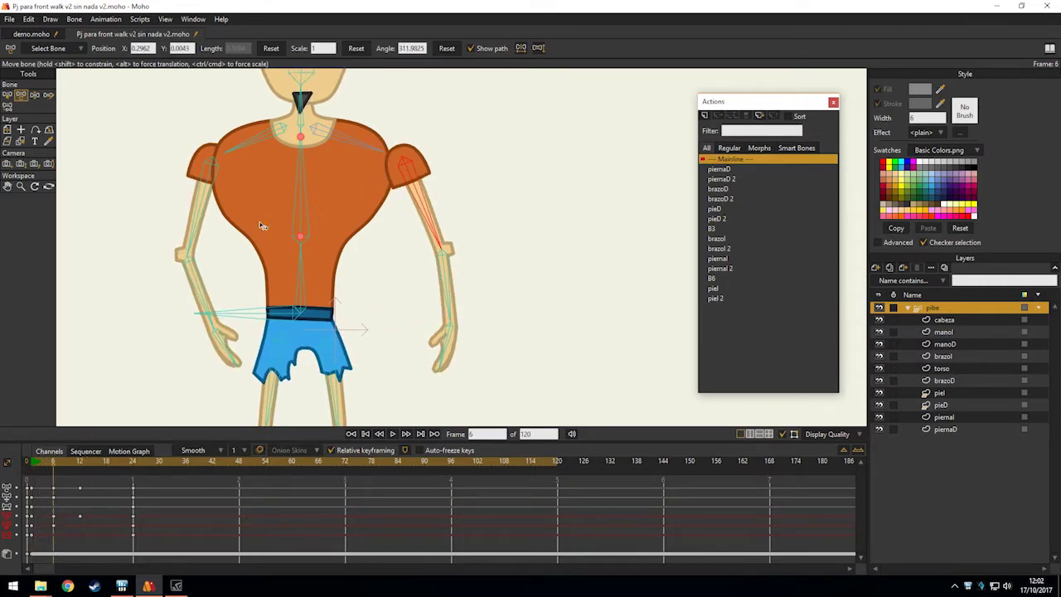
Pose the brazoD-side arm at frame 6 with the upper arm at about 45 degrees, and shift its shoulder outward.
scroll(208, 277, up, 3)
click(280, 302)
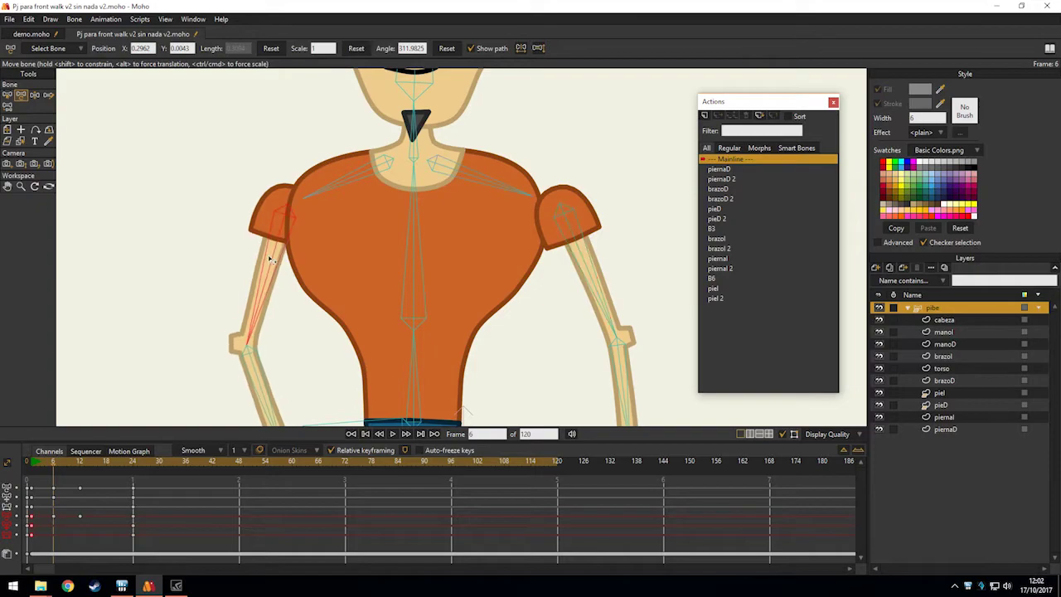
drag(278, 300, 265, 385)
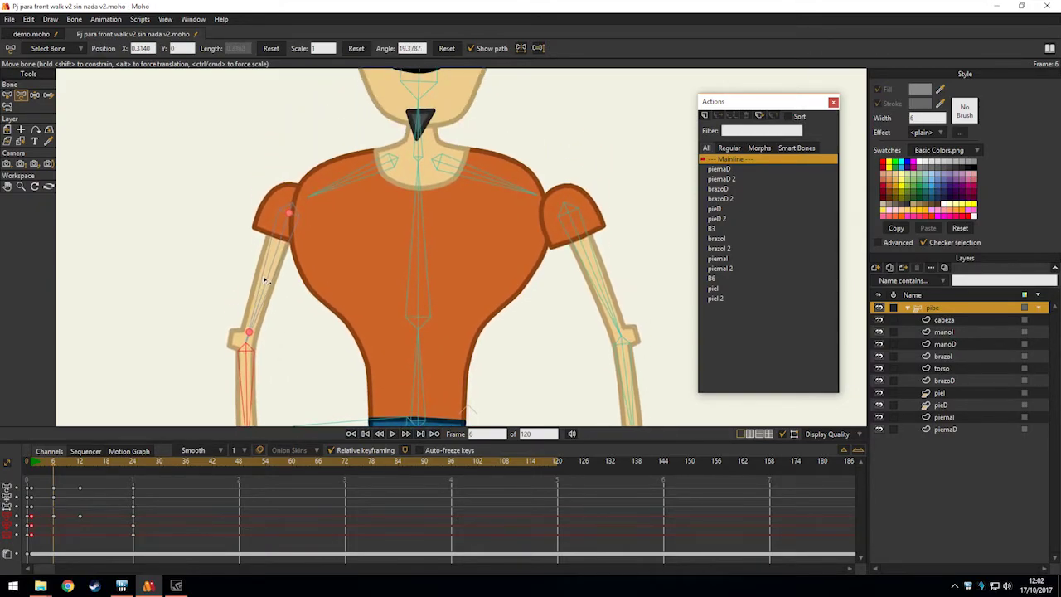
drag(267, 277, 264, 277)
drag(286, 214, 269, 216)
scroll(356, 257, down, 4)
drag(389, 275, 356, 210)
Step back and forth through the frames up to frame 6 to examine the arm movement.
key(ctrl+Left)
key(Left)
key(Left)
key(Left)
key(Left)
key(Right)
key(Right)
key(Right)
key(Right)
key(ctrl+Right)
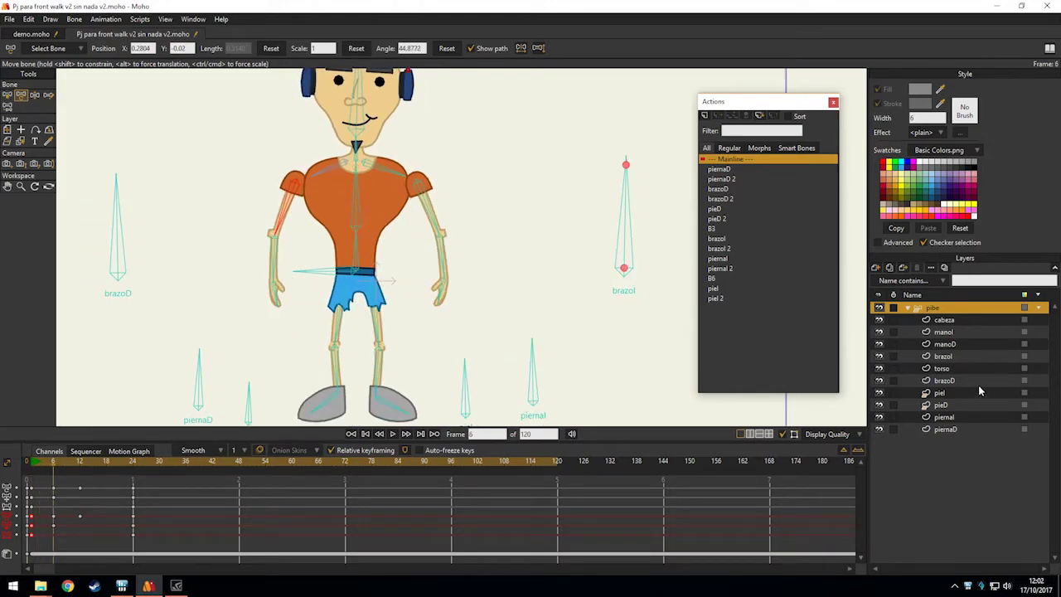
Move the brazoD layer above the torso layer and the brazoI layer below it.
click(956, 383)
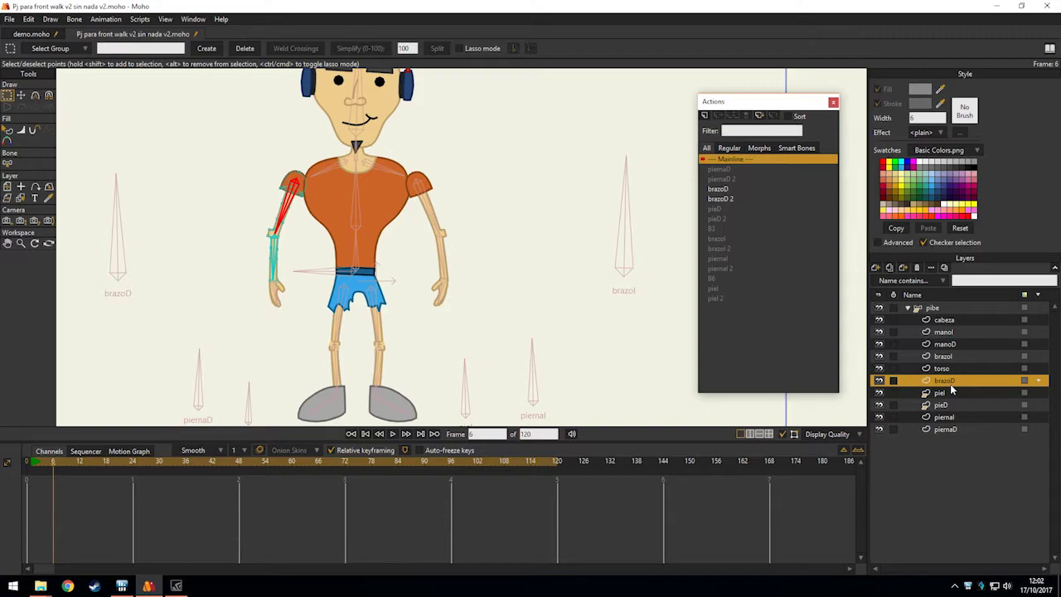
mouse_move(950, 377)
mouse_down()
mouse_move(948, 368)
mouse_move(948, 390)
mouse_up()
click(945, 358)
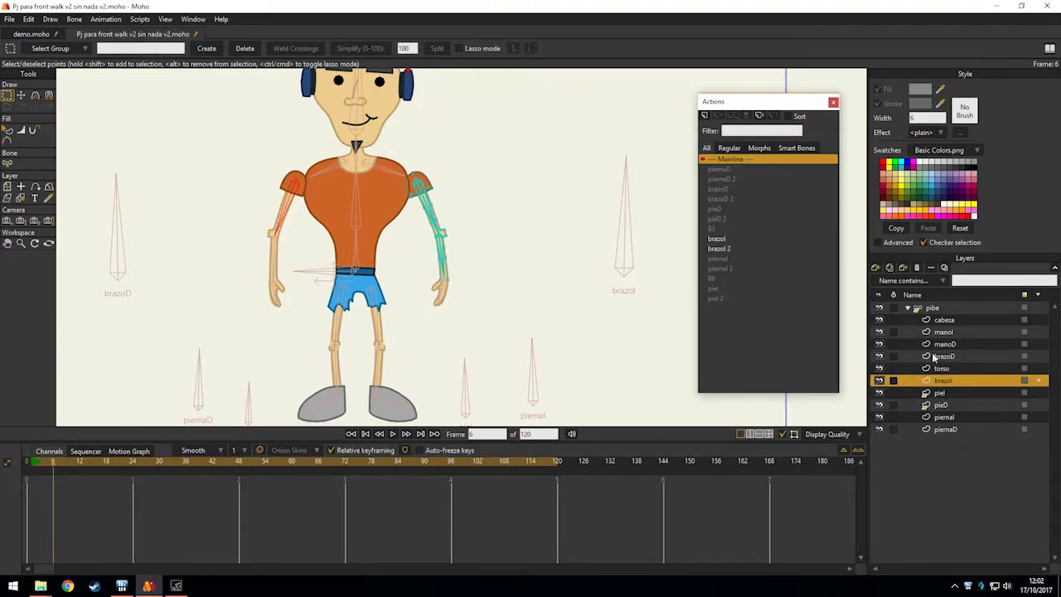
Return to the pibe bone layer and step from frame 1 to frame 12 to examine the arm swing.
click(932, 310)
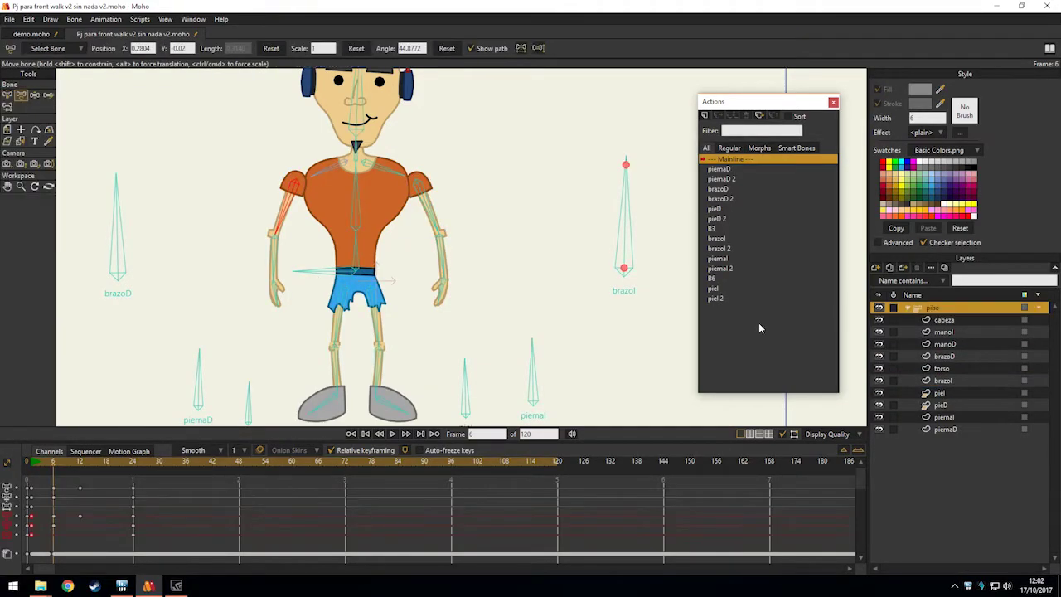
click(31, 476)
key(Right)
key(Right)
key(Right)
key(Right)
key(Right)
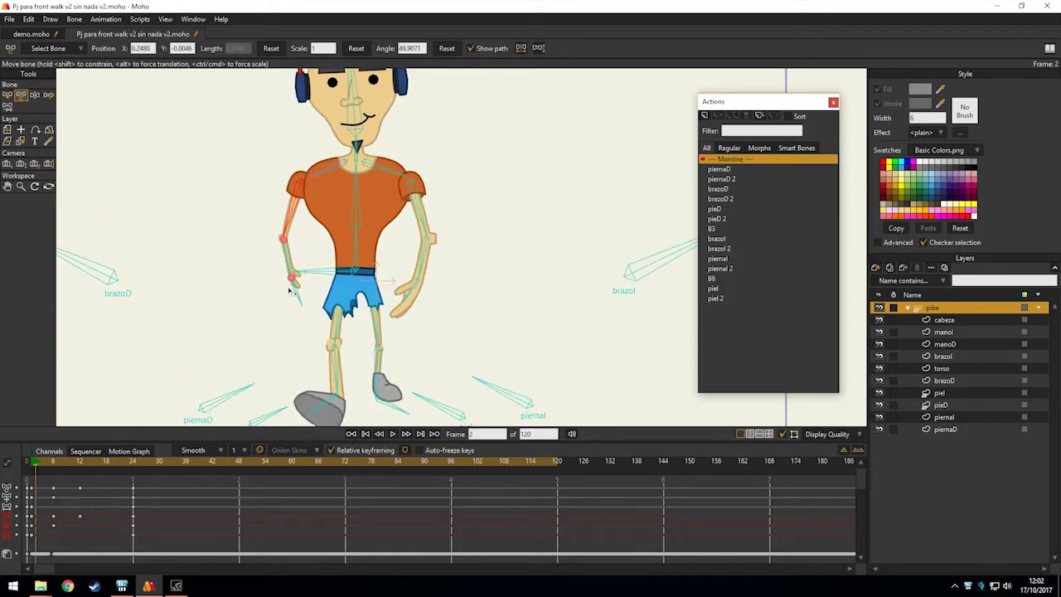
key(Right)
key(Right)
key(Right)
key(Right)
key(Right)
key(Right)
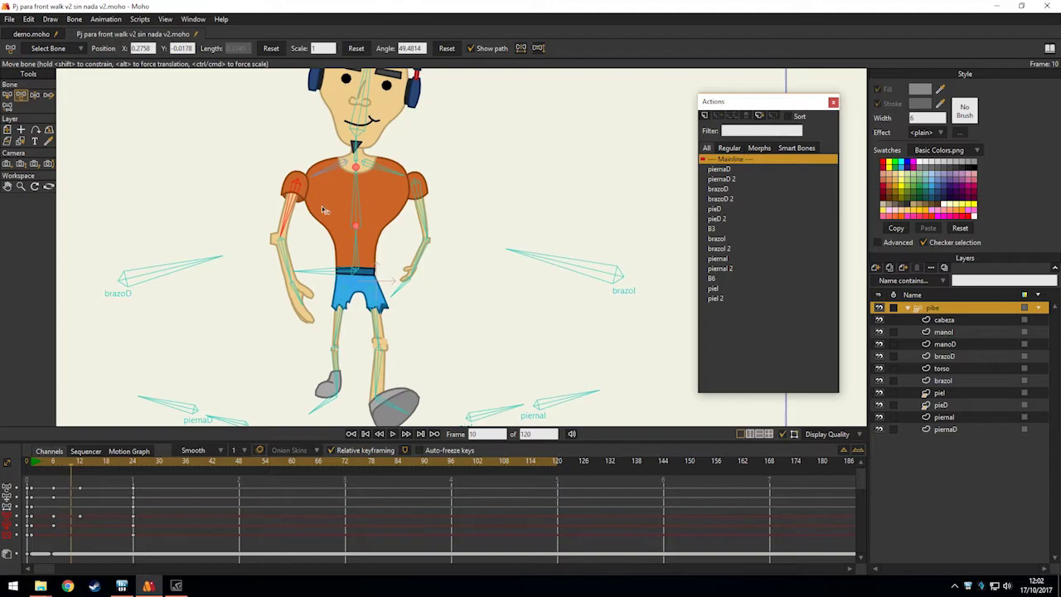
Copy the brazoI-side upper arm bone's position key from frame 1 to frame 12.
scroll(402, 202, up, 3)
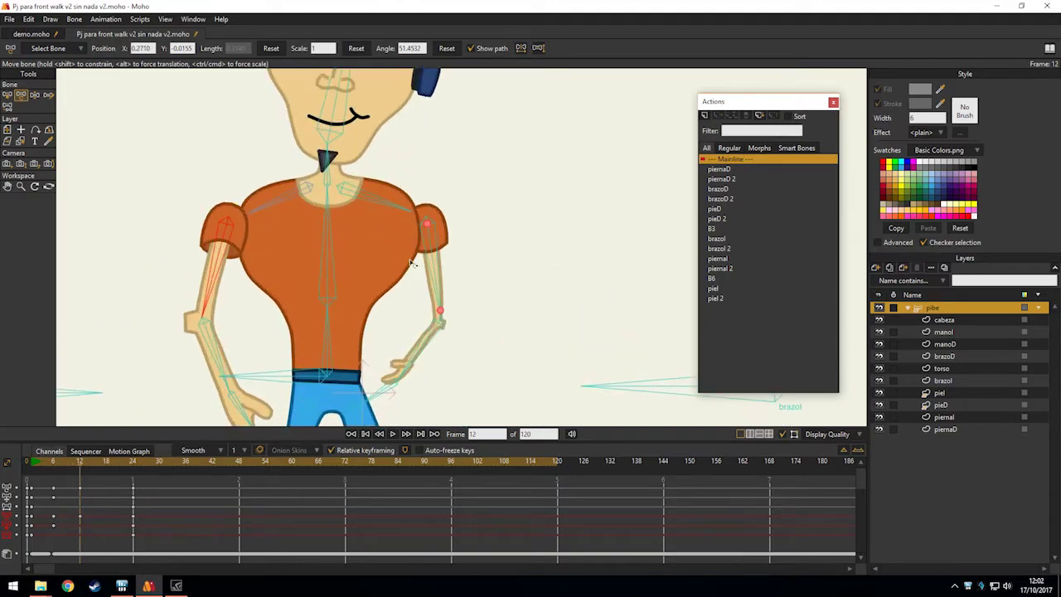
click(428, 225)
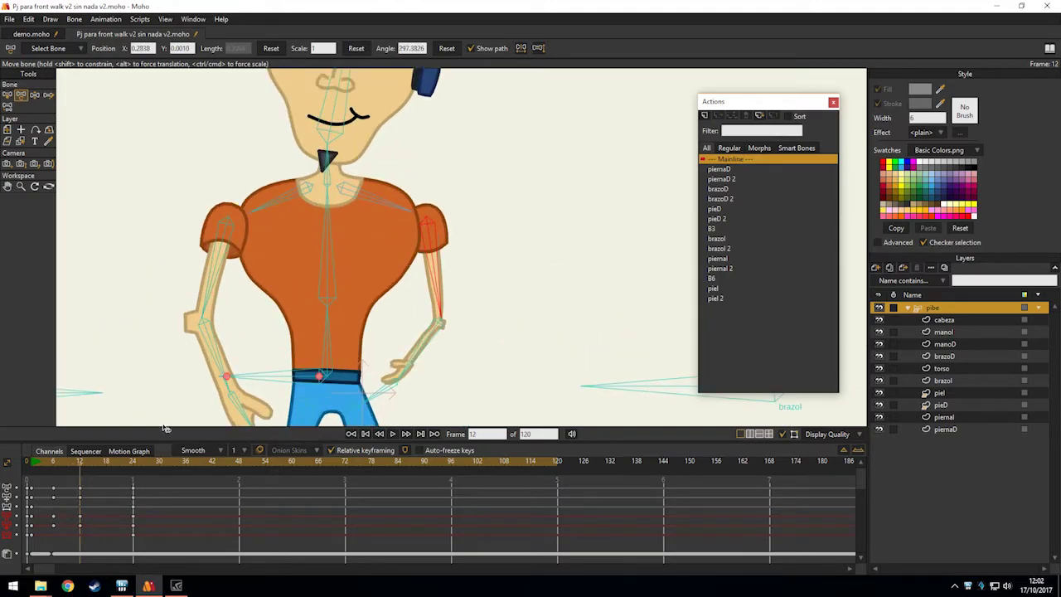
click(31, 526)
drag(445, 239, 433, 264)
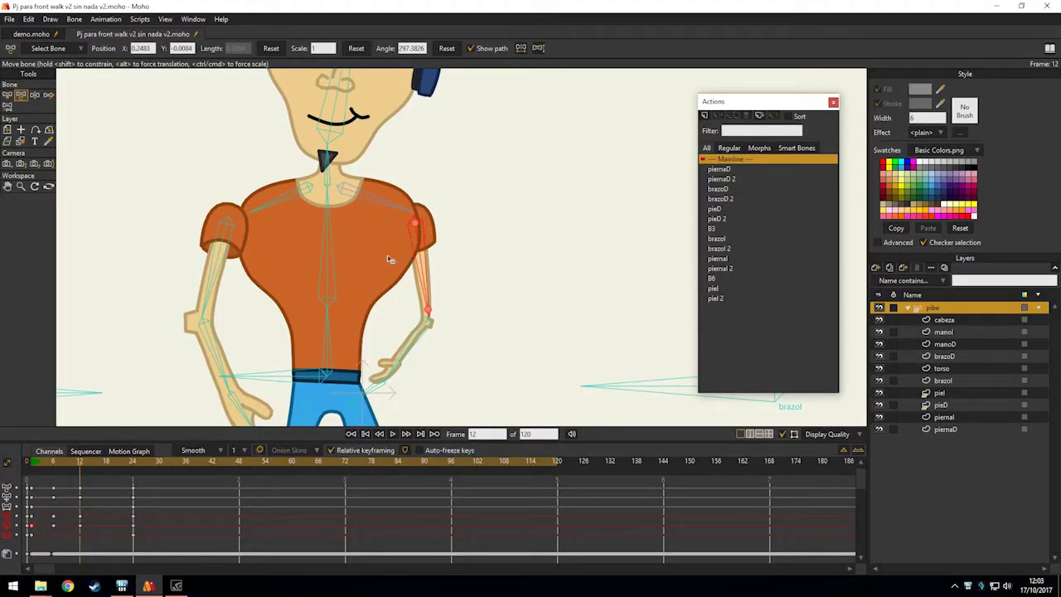
Copy the brazoD-side upper arm bone's position key from frame 1 to frame 12.
key(b)
click(177, 254)
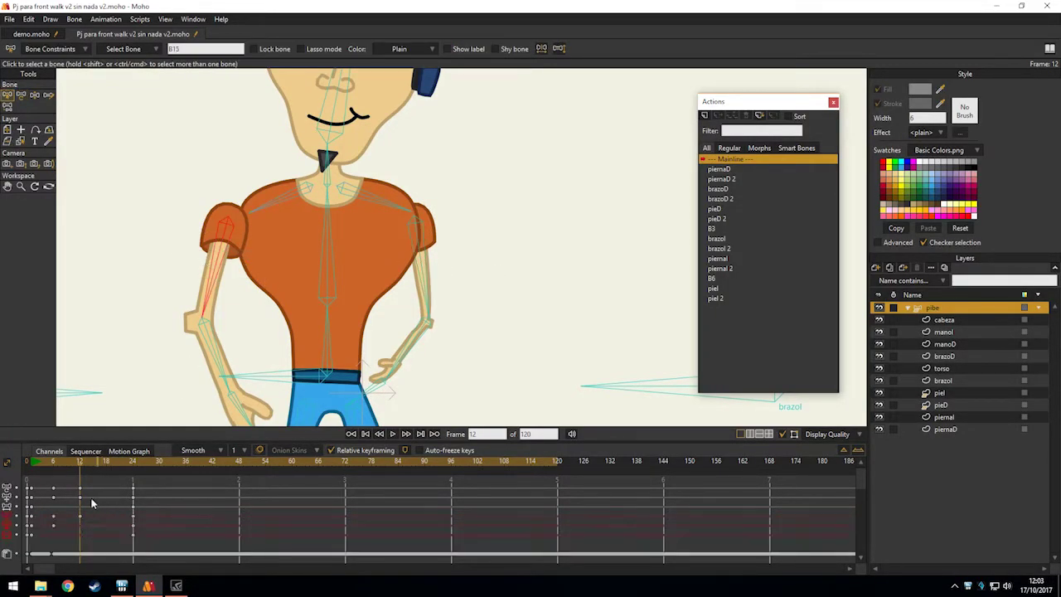
key(ctrl+v)
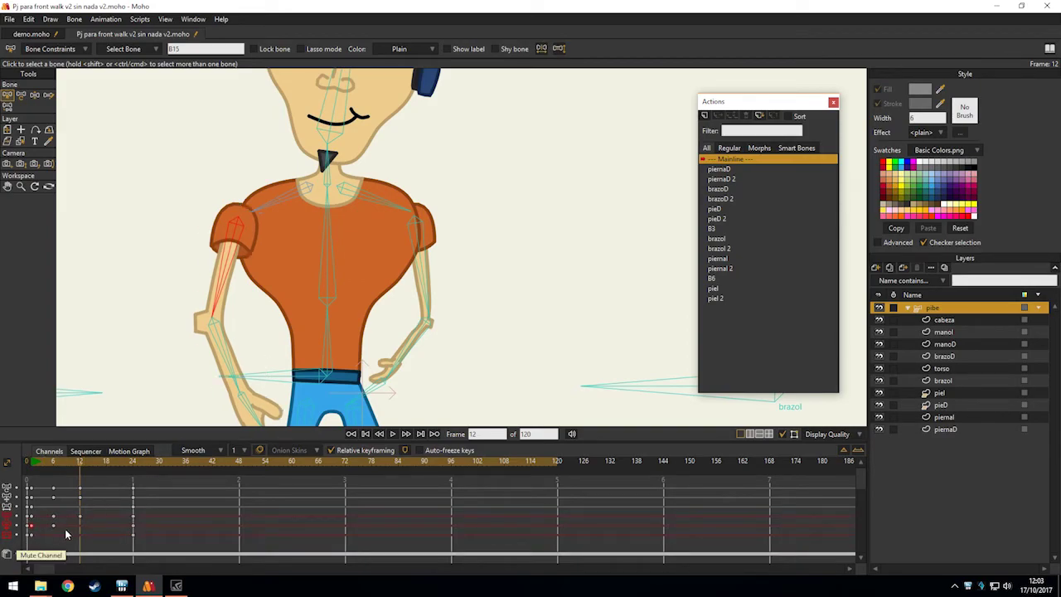
click(151, 303)
scroll(211, 239, down, 2)
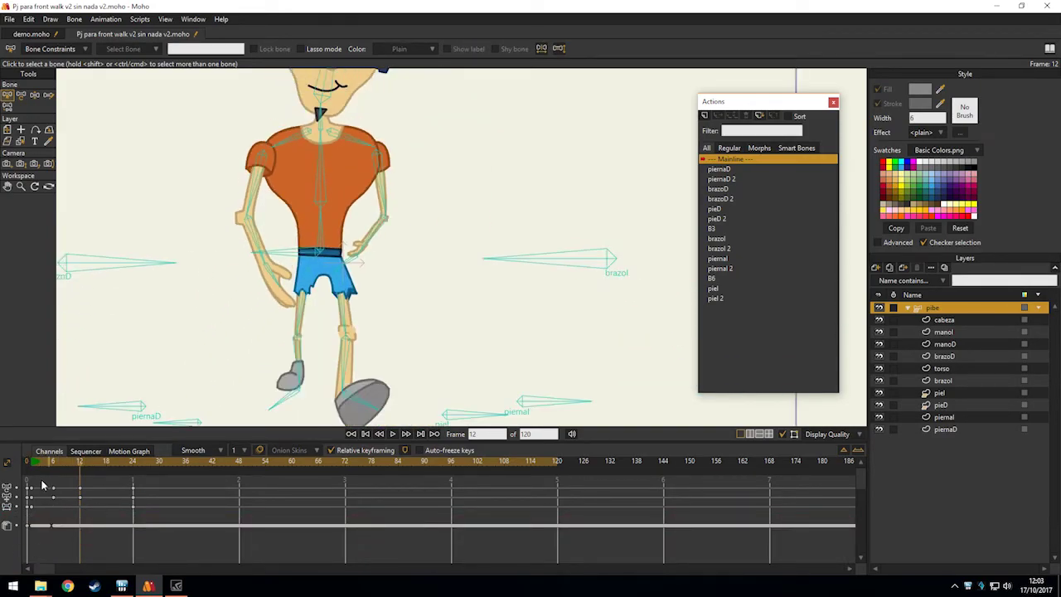
Copy the angle and position keys of both upper arm bones from frame 6 to frame 18.
drag(33, 467, 106, 473)
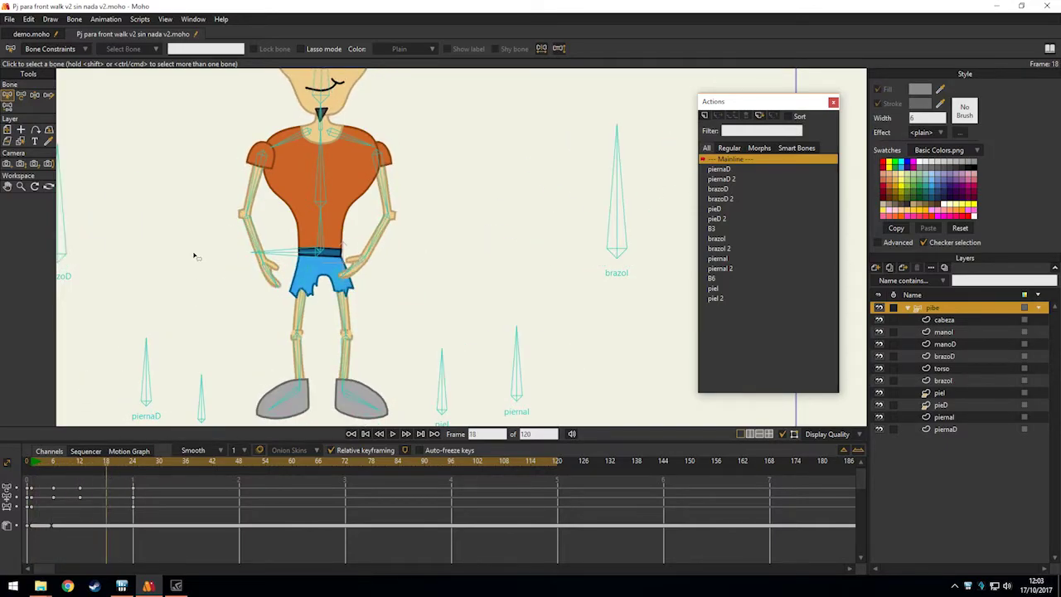
click(239, 185)
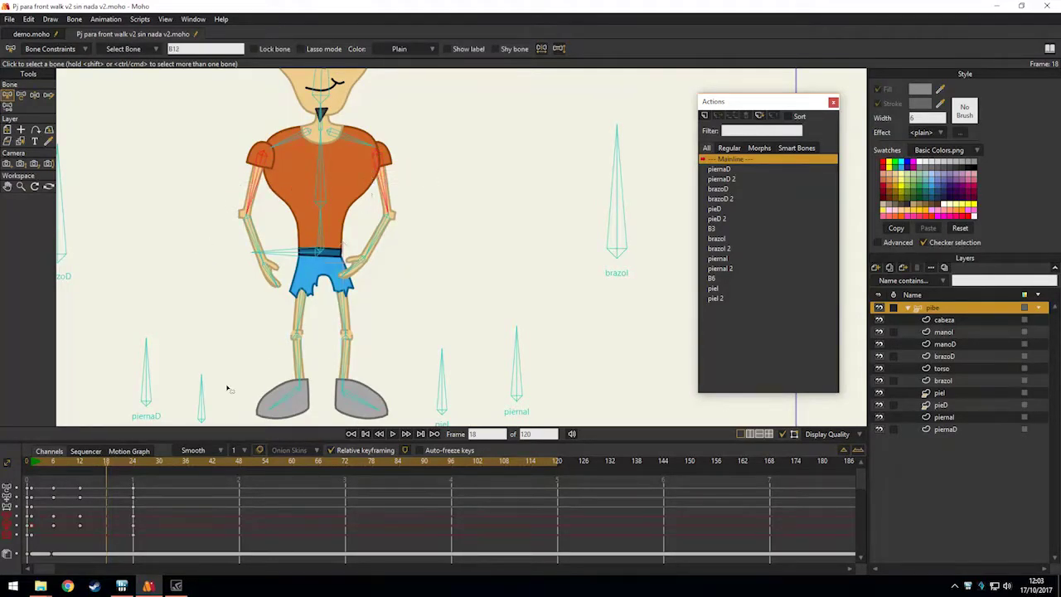
drag(59, 520, 51, 512)
key(ctrl+c)
key(ctrl+v)
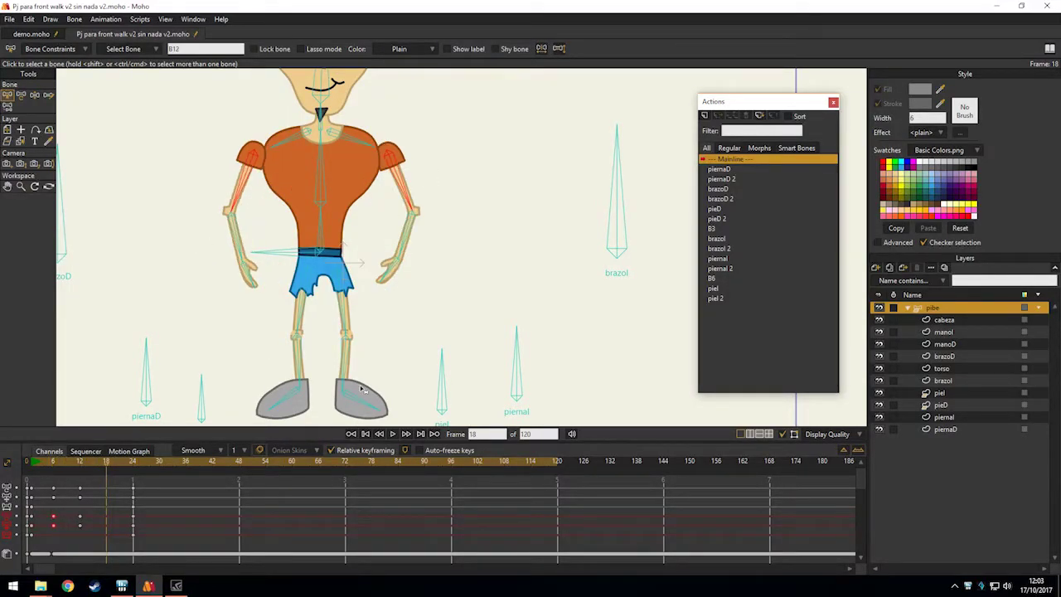
click(255, 312)
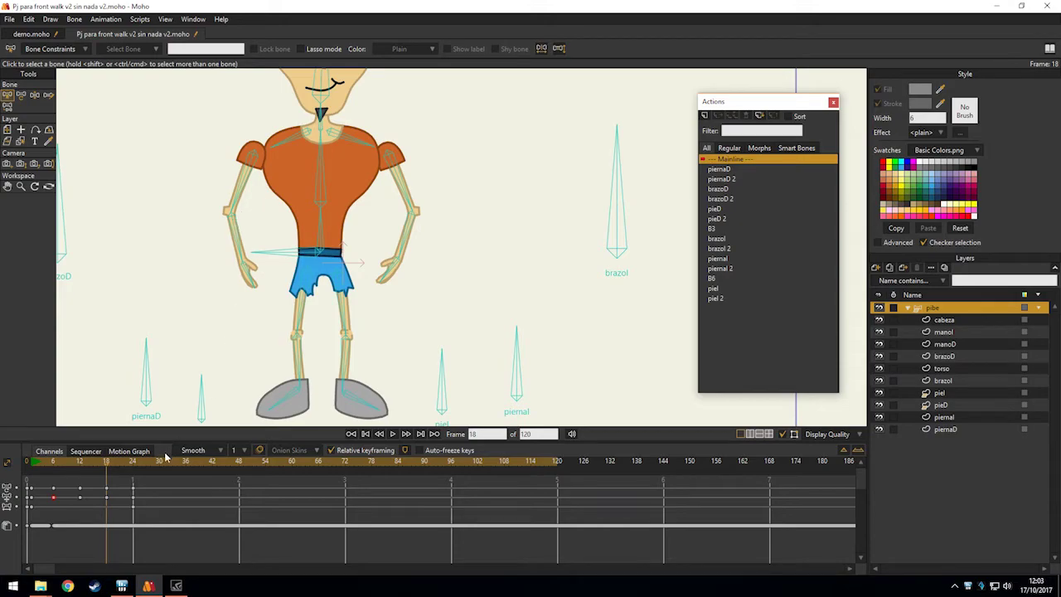
click(78, 541)
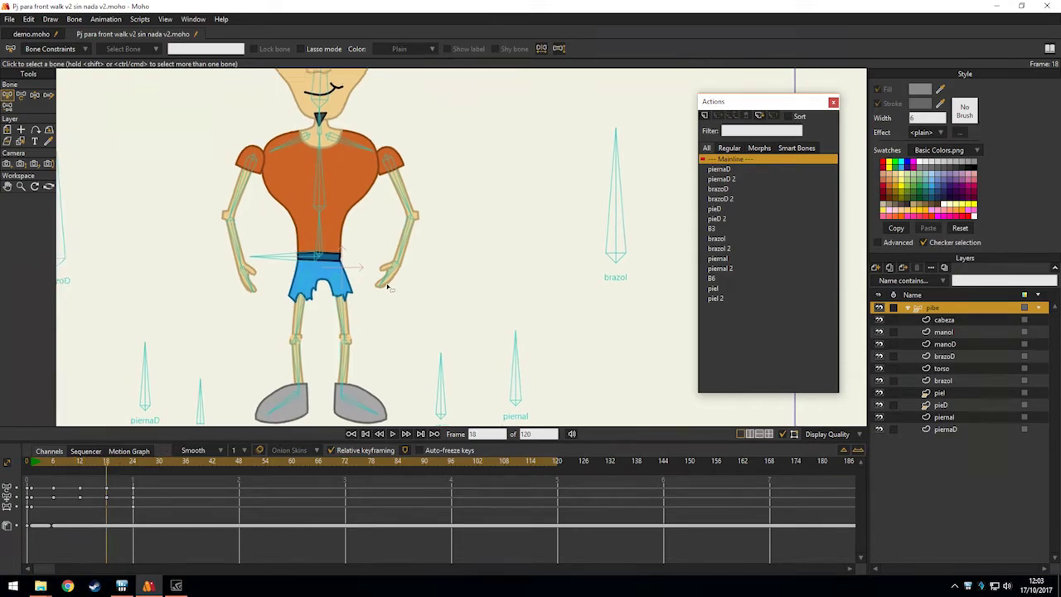
At frame 18, move the brazoI layer above torso and the brazoD layer below it, and reselect the pibe layer.
click(946, 356)
mouse_move(962, 356)
mouse_down()
mouse_move(954, 375)
mouse_move(964, 357)
mouse_up()
click(949, 381)
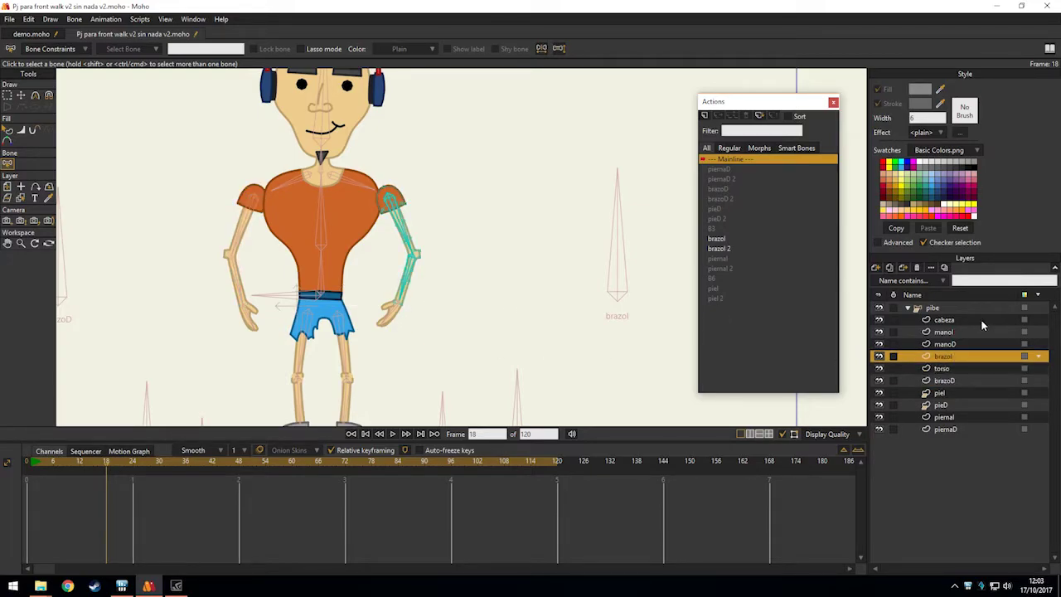
click(954, 308)
Key the layer order at frame 24 with brazoD below torso, and select all of that frame's keys.
mouse_move(127, 464)
mouse_down()
mouse_move(142, 465)
mouse_move(123, 470)
mouse_up()
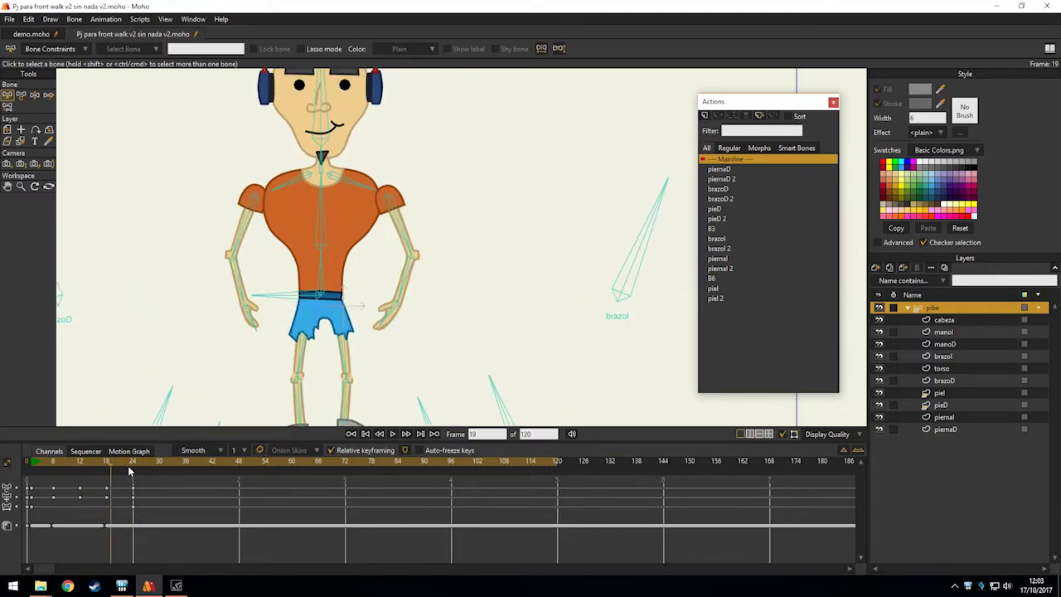
click(132, 464)
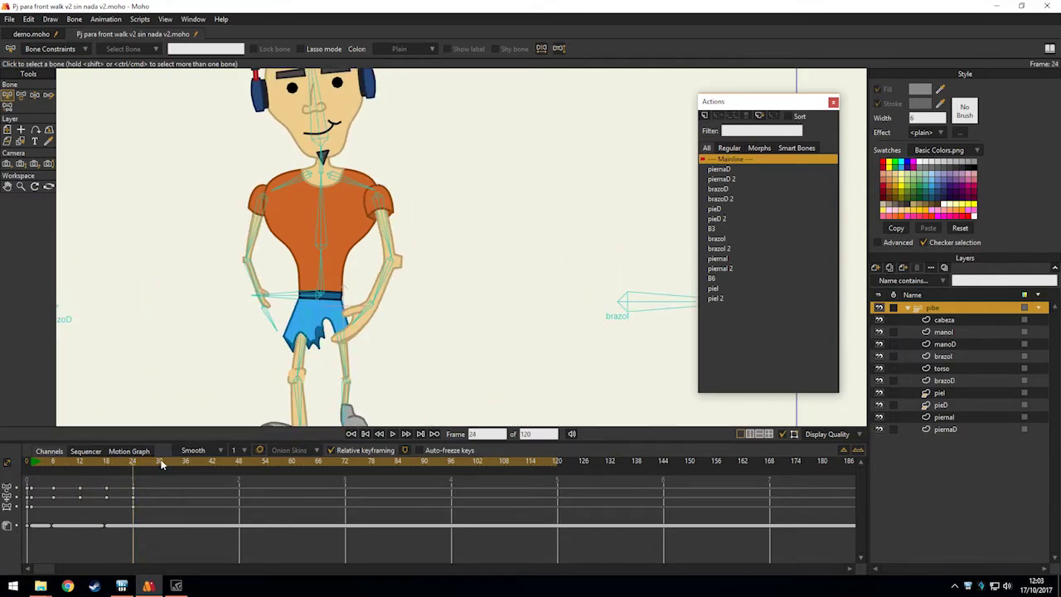
drag(148, 479, 125, 532)
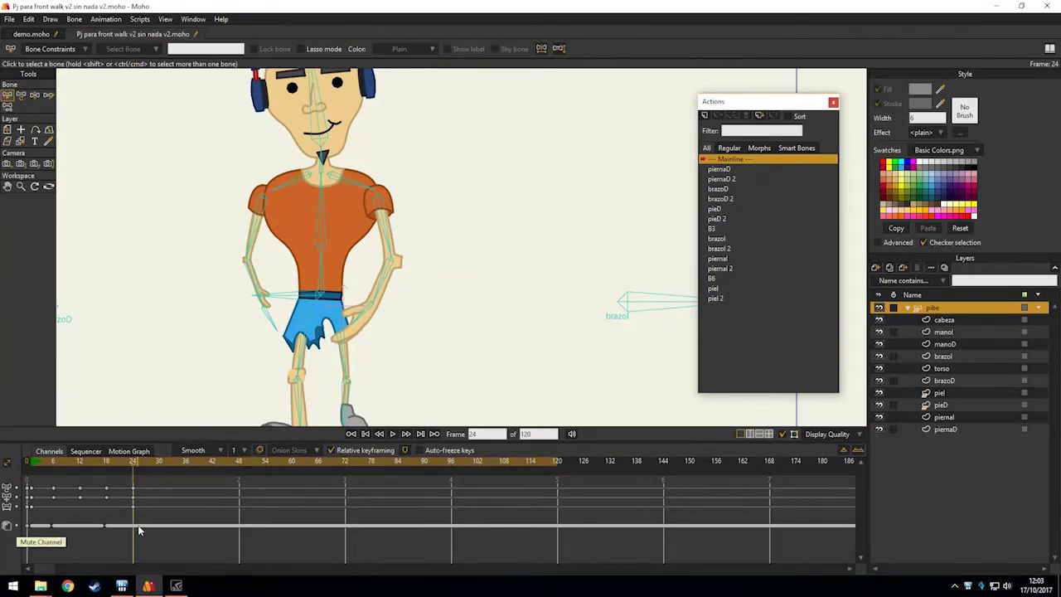
drag(133, 463, 133, 464)
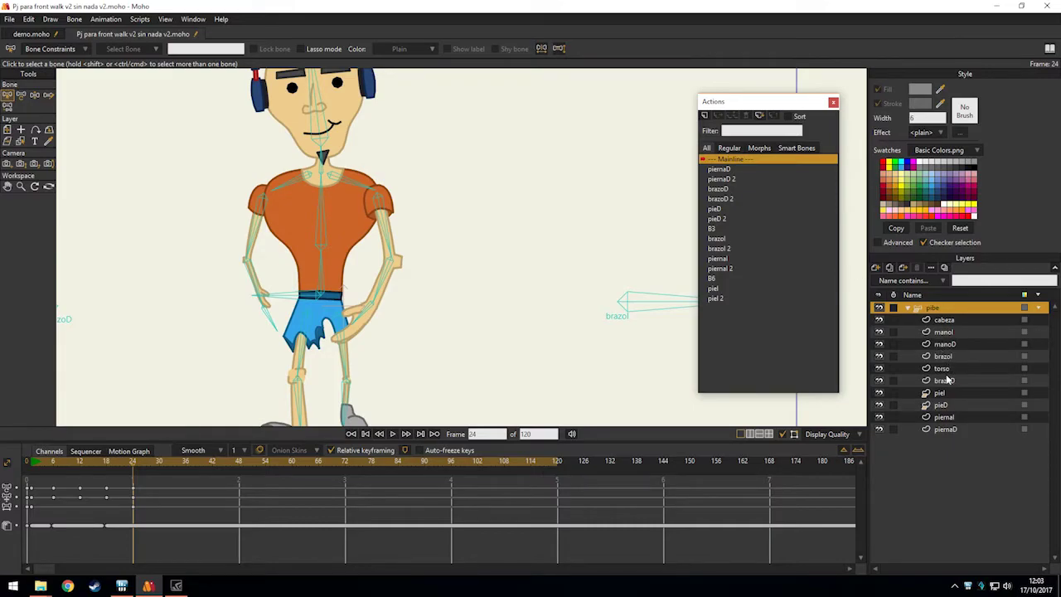
mouse_move(960, 378)
mouse_down()
mouse_move(950, 372)
mouse_move(951, 383)
mouse_up()
click(937, 308)
drag(162, 533, 127, 450)
click(140, 544)
drag(140, 545, 136, 471)
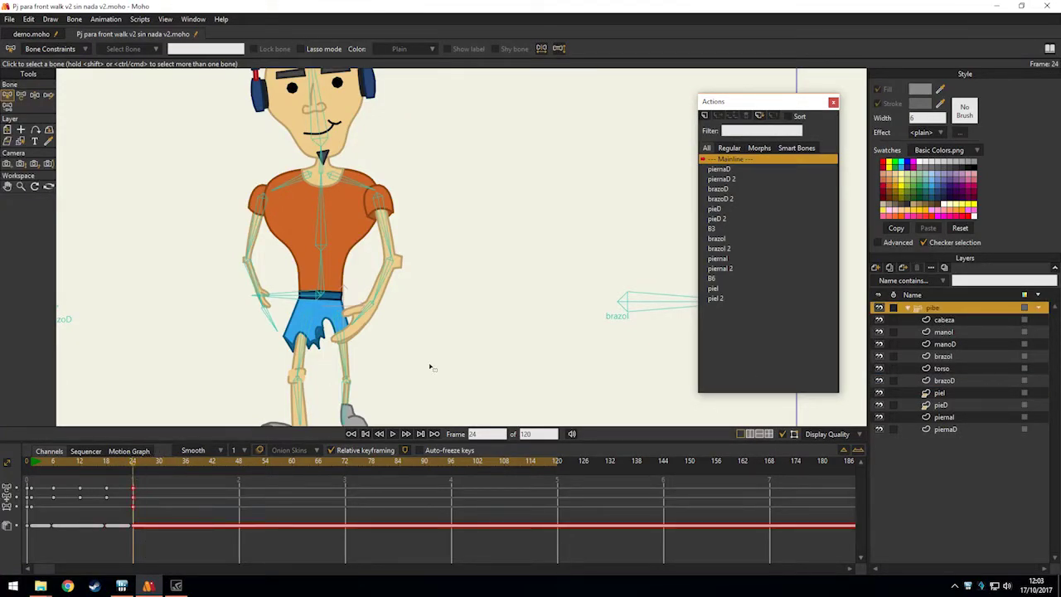
Activate the Transform Bone tool and step through frames 1 to 5 to examine the leg movement.
drag(412, 268, 415, 197)
click(33, 463)
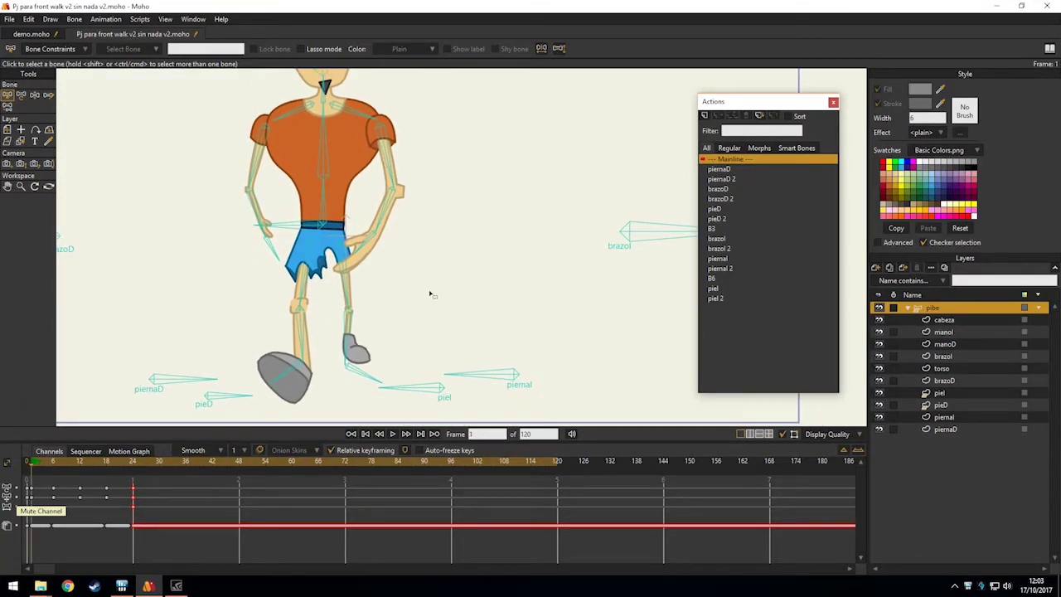
click(20, 96)
click(113, 500)
drag(411, 333, 415, 308)
key(Right)
key(Left)
key(Left)
key(Right)
key(Right)
key(Right)
key(Right)
key(Right)
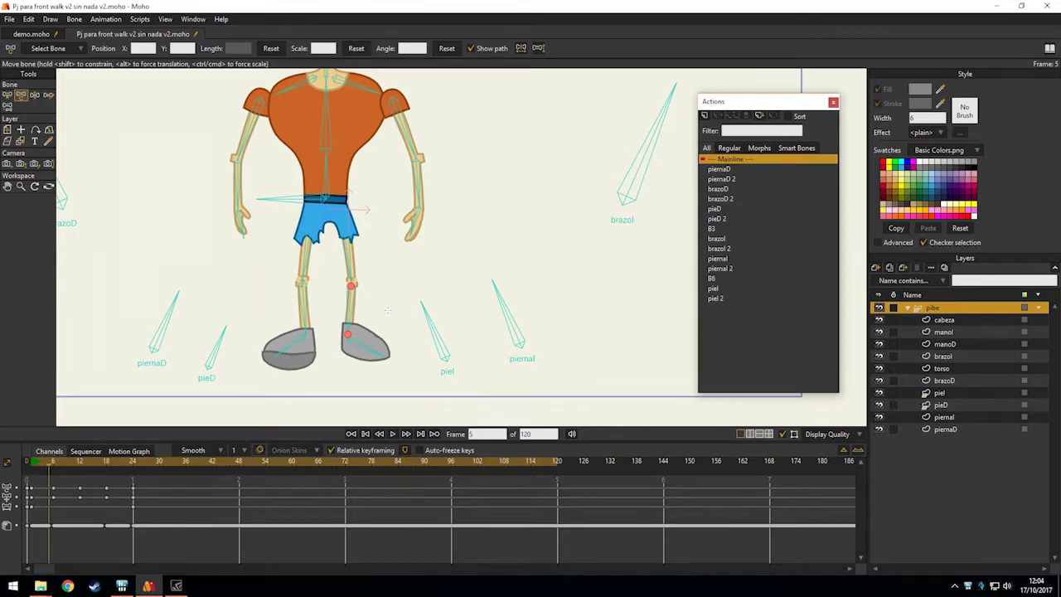
At frame 6, raise the piernaI-side thigh, bend the shin inward and scale the foot bone to about 0.88 at about 70 degrees.
scroll(384, 293, up, 2)
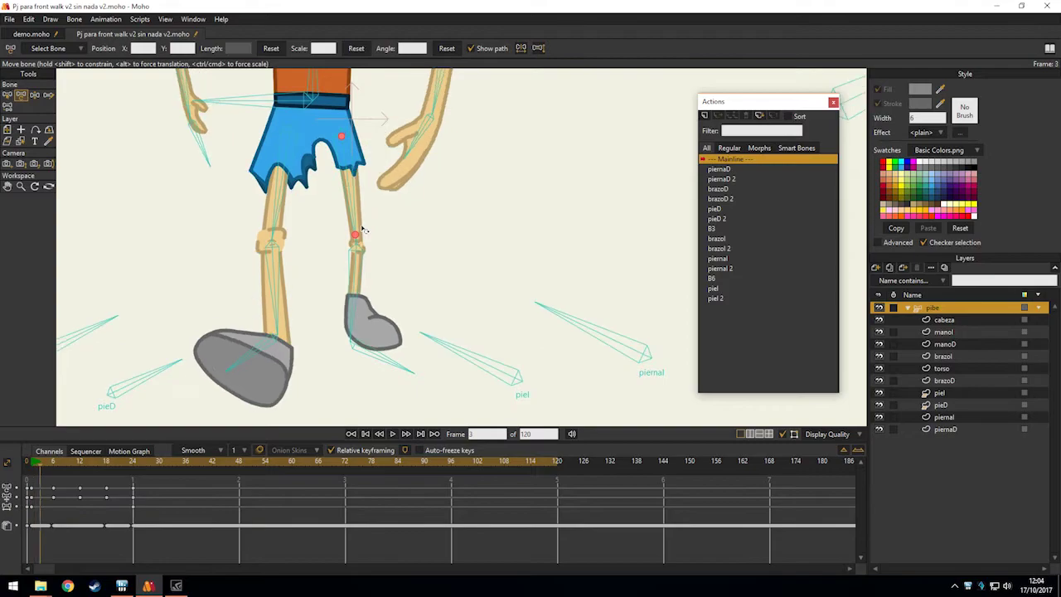
key(Right)
key(Right)
key(Right)
drag(383, 279, 250, 287)
scroll(382, 250, up, 2)
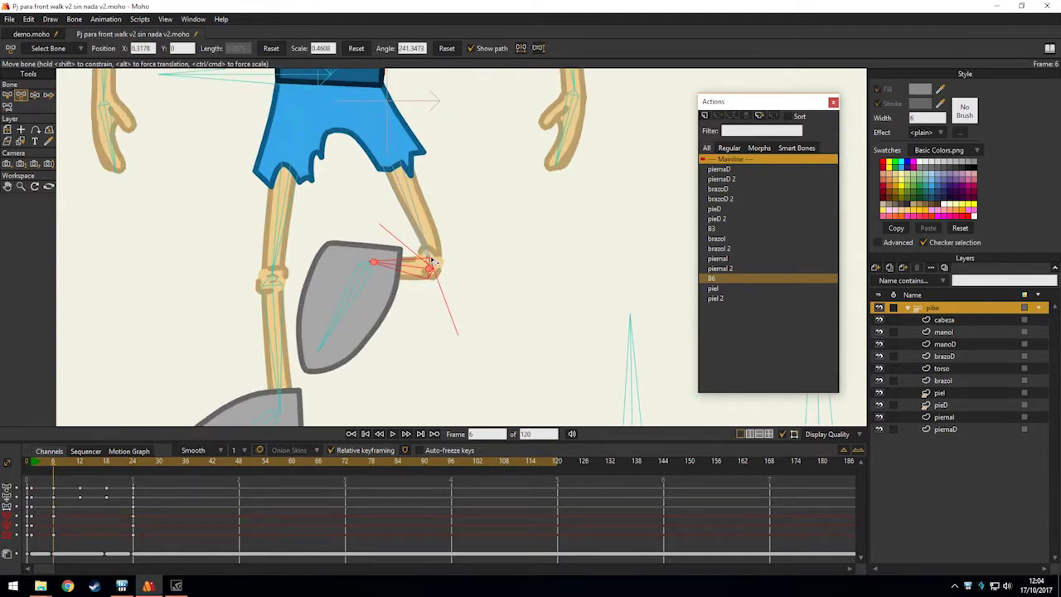
drag(430, 258, 419, 236)
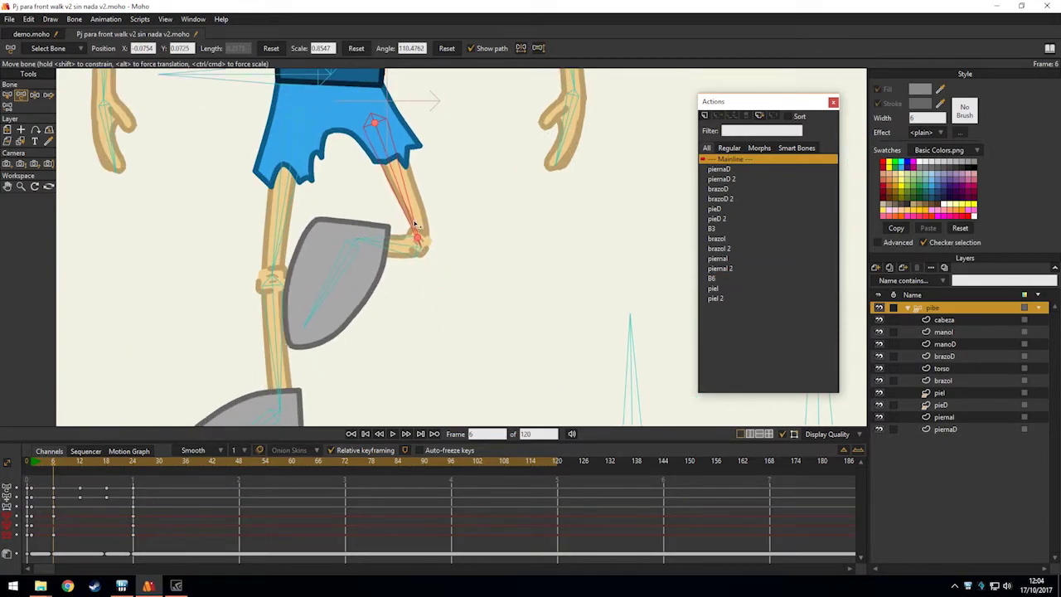
mouse_move(308, 322)
mouse_down()
mouse_move(307, 298)
mouse_move(304, 331)
mouse_move(297, 311)
mouse_move(305, 304)
mouse_up()
drag(379, 249, 415, 217)
drag(336, 263, 343, 260)
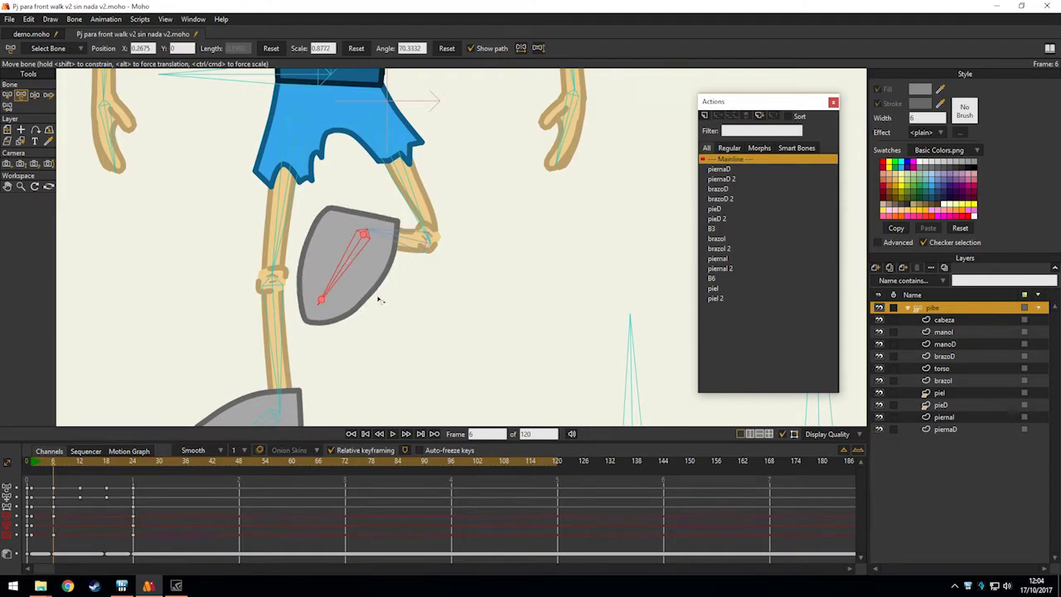
Check the piernaI-side foot between frames 1 and 3 and adjust the pieI dial at frame 3.
key(Left)
key(Left)
key(Left)
key(Left)
key(Left)
scroll(496, 292, down, 3)
key(Right)
key(Right)
drag(499, 311, 457, 309)
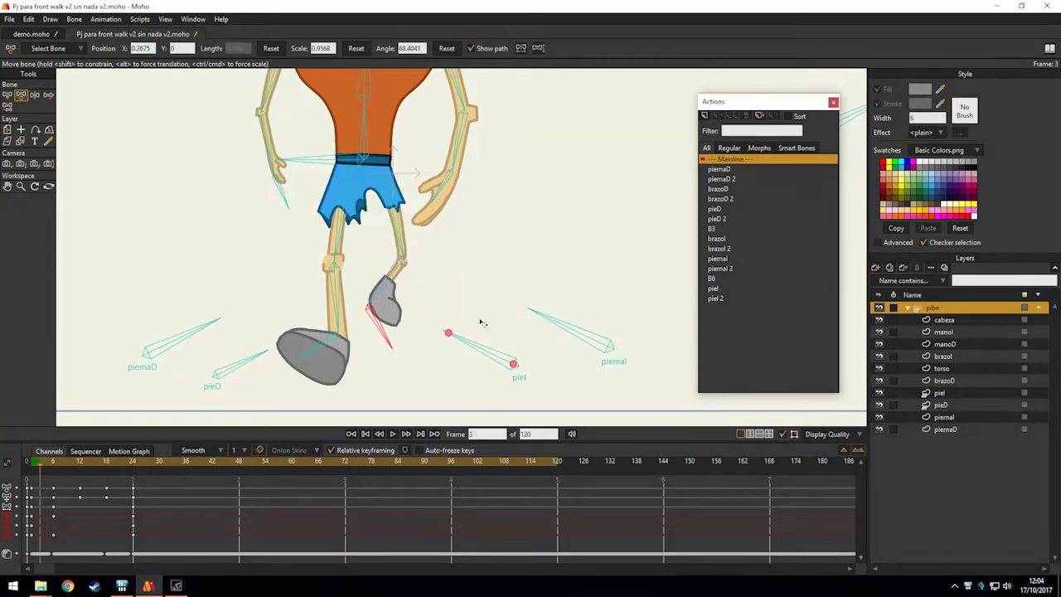
scroll(452, 321, up, 3)
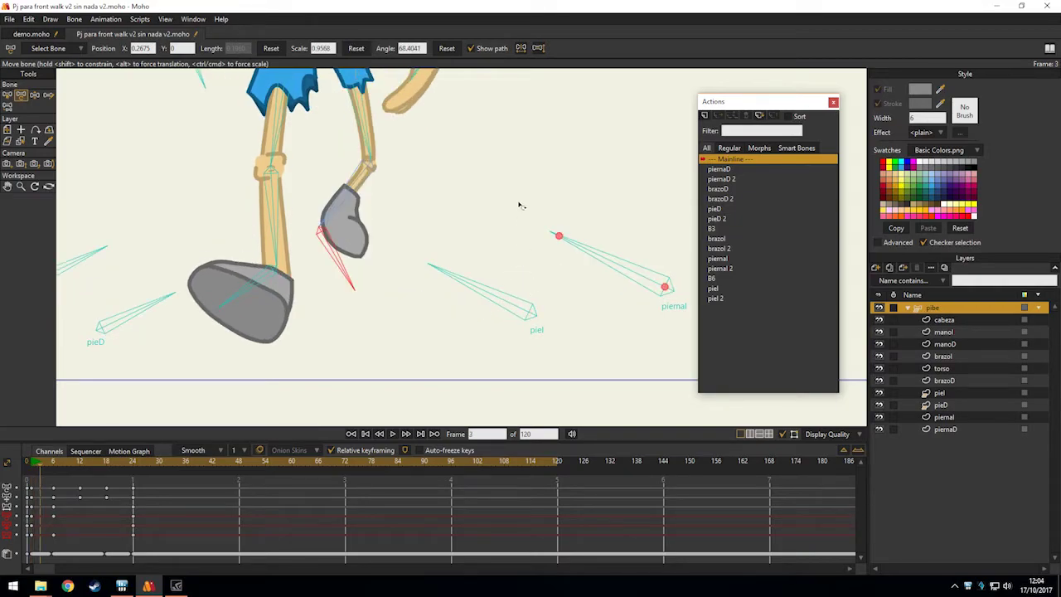
drag(515, 285, 509, 305)
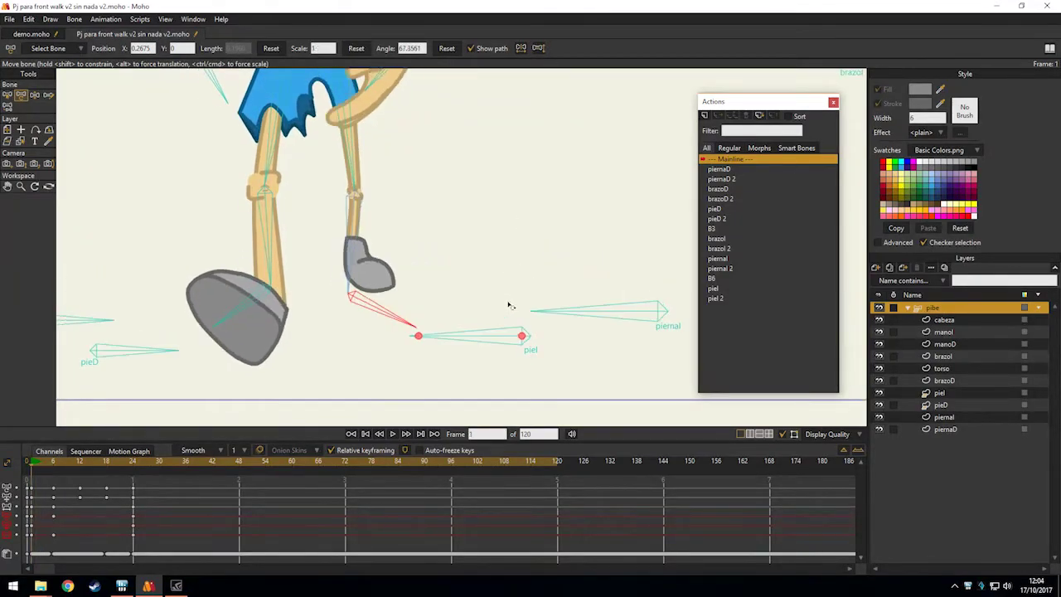
click(466, 312)
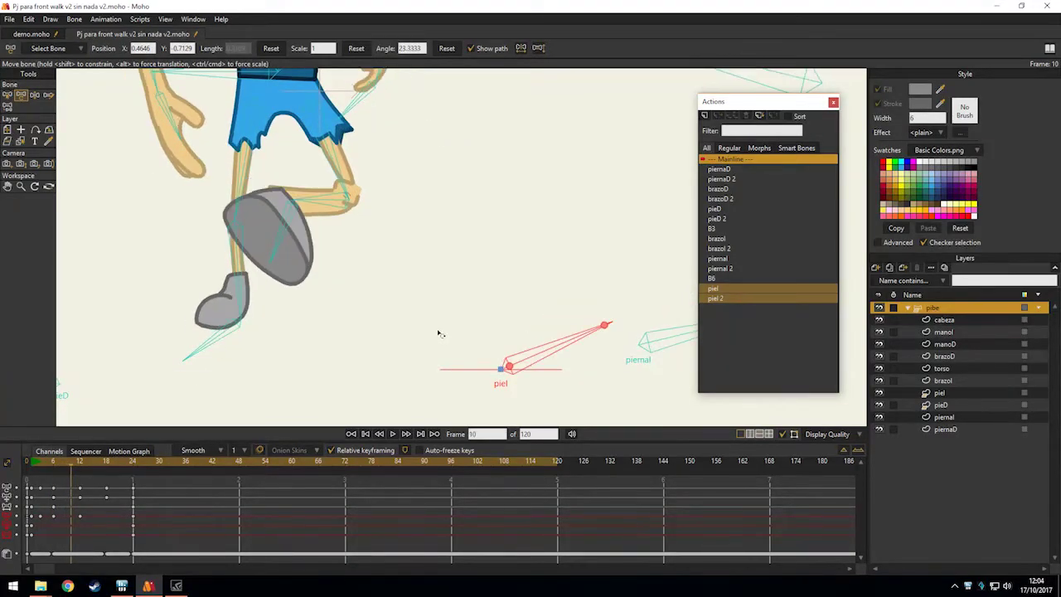
At frame 9, swing the piernaI-side shin down to a scale of about 0.77 and stretch the foot bone to about 1.03.
drag(324, 201, 366, 273)
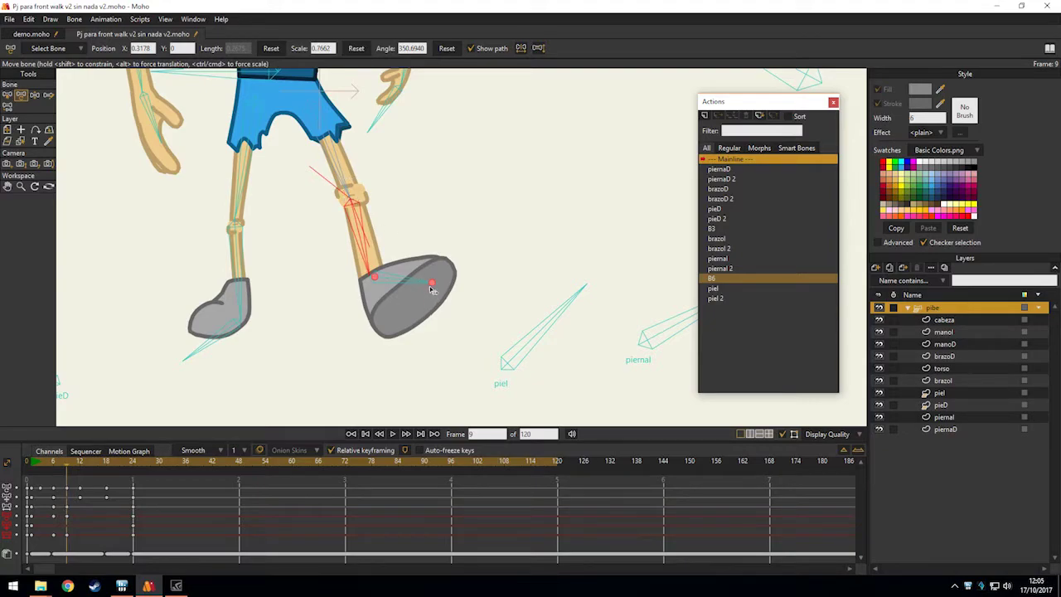
drag(431, 284, 441, 286)
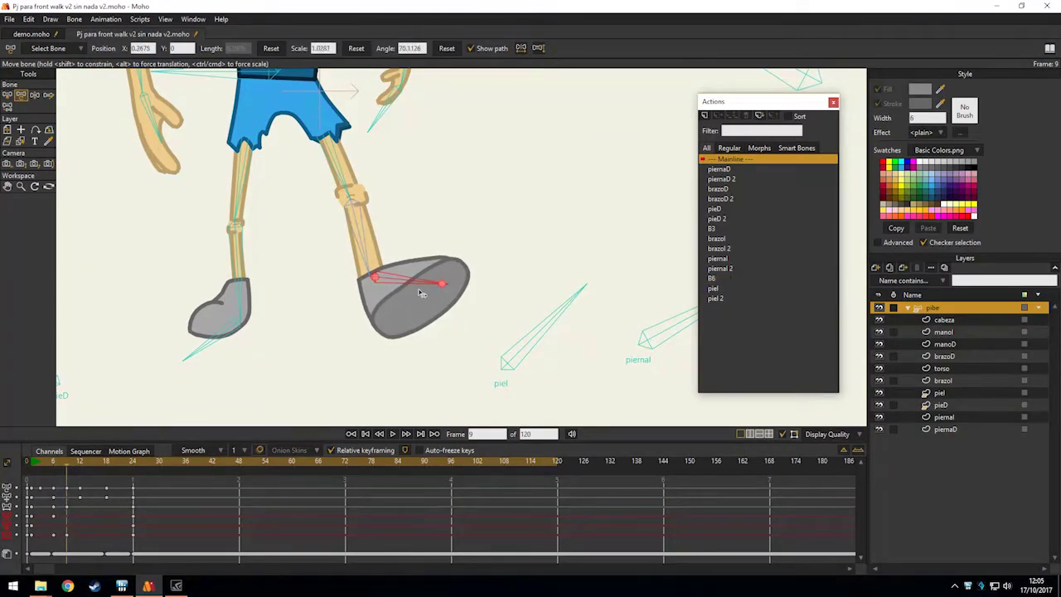
At frame 12, key the piernaI-side leg with the foot bone at scale 1 and about 40 degrees.
click(211, 340)
key(Right)
key(Right)
key(Right)
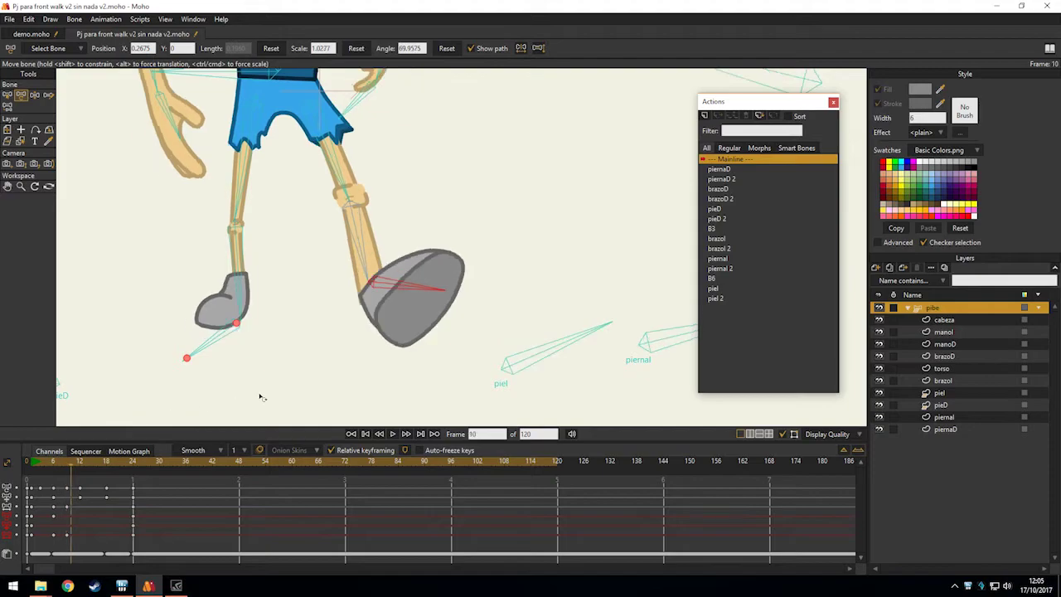
scroll(318, 351, down, 5)
scroll(320, 351, up, 4)
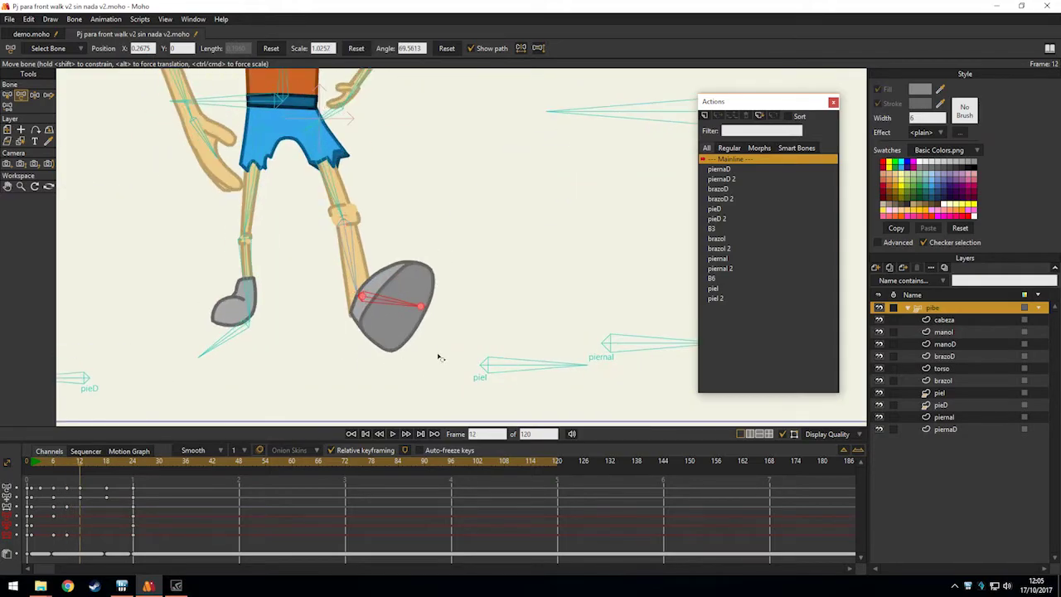
click(539, 366)
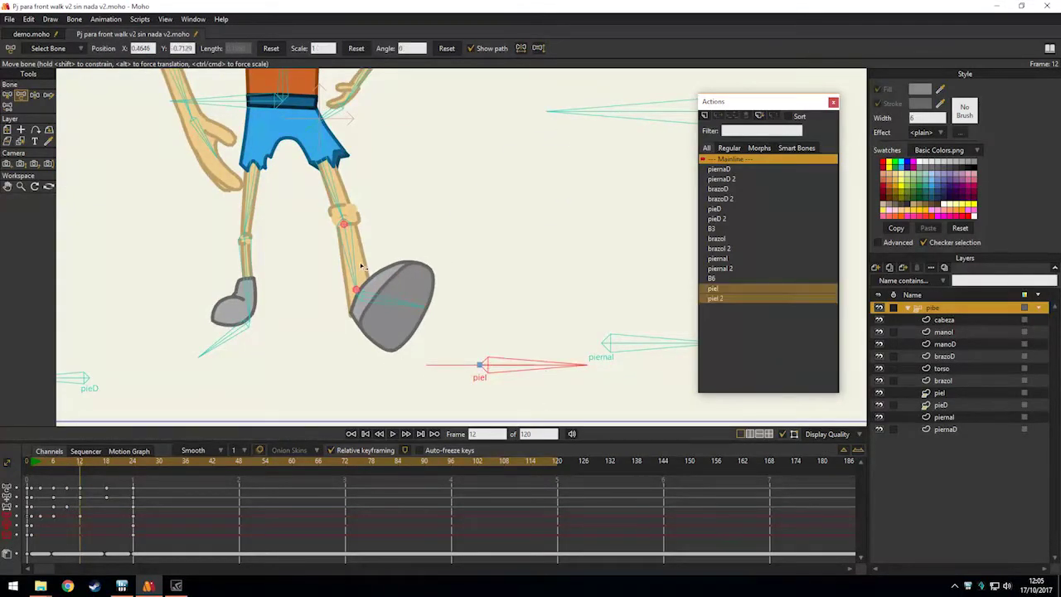
drag(332, 235, 314, 193)
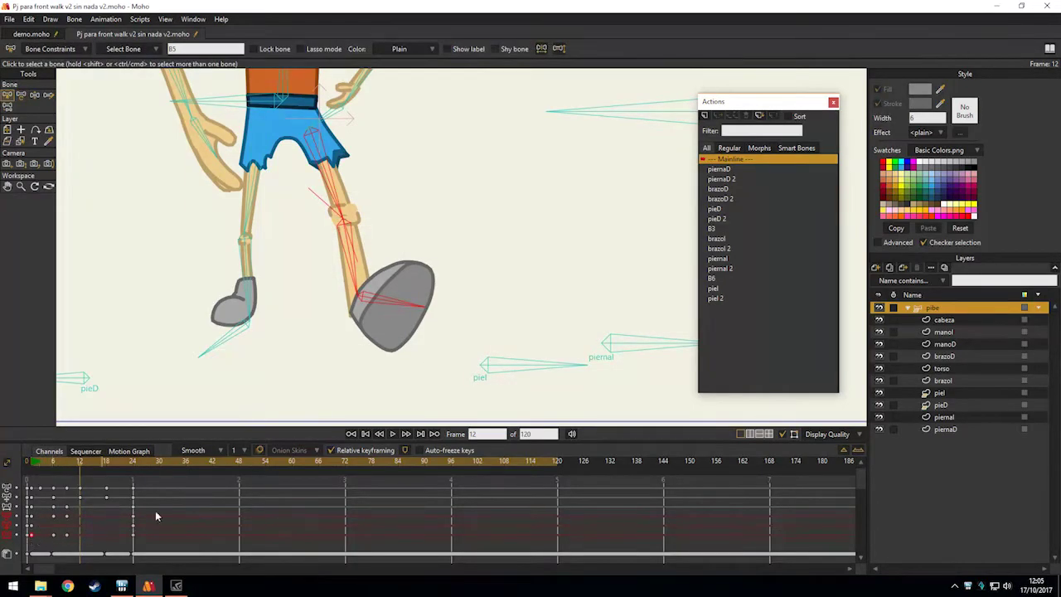
click(403, 390)
key(t)
drag(412, 333, 405, 354)
scroll(406, 290, down, 3)
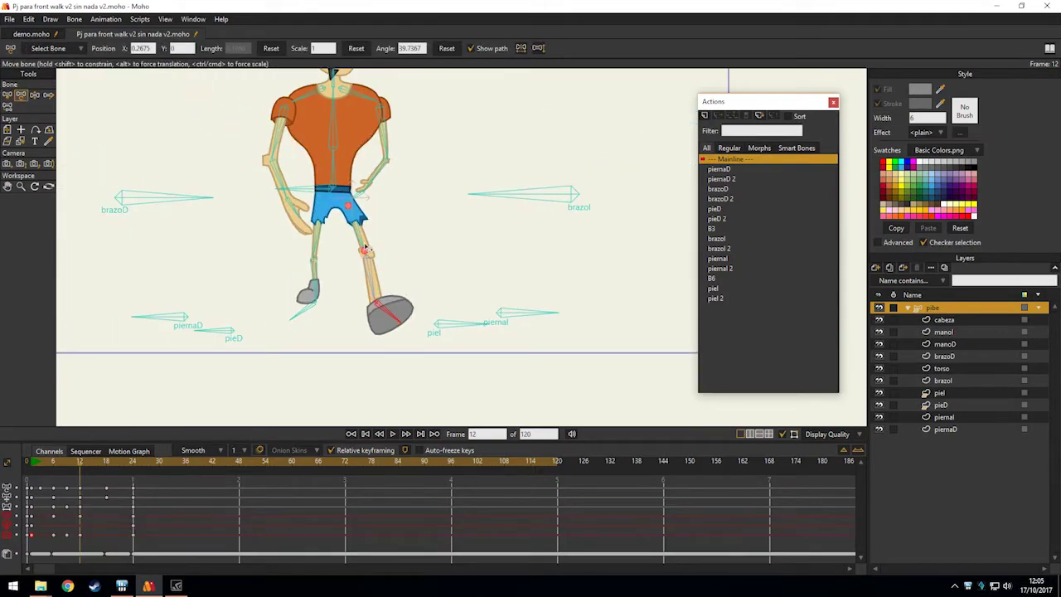
Step through the walk from frame 1 to frame 12 to examine the leg movement.
click(35, 462)
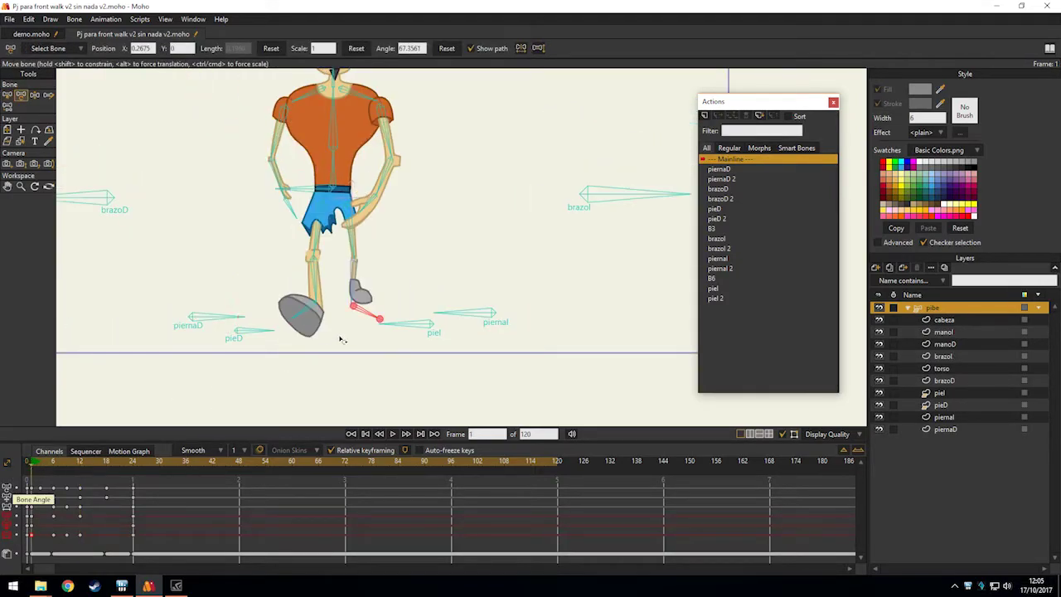
key(Right)
key(Right)
key(Right)
key(Right)
key(Right)
key(Right)
key(Right)
key(Right)
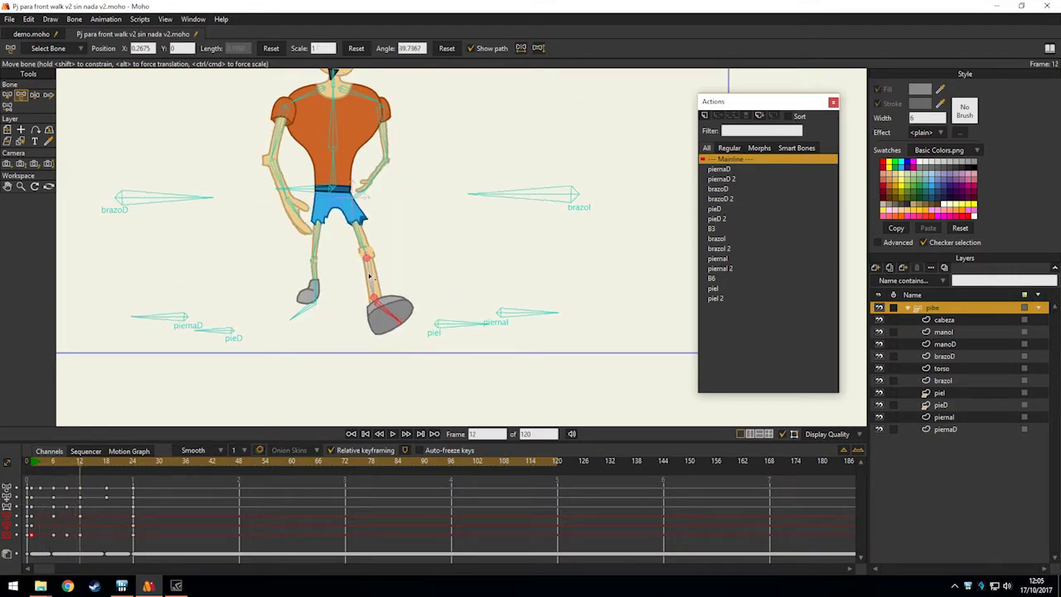
At frame 12, set the piernaI-side thigh to scale 1 at about 105 degrees.
drag(361, 247, 357, 251)
scroll(388, 300, up, 2)
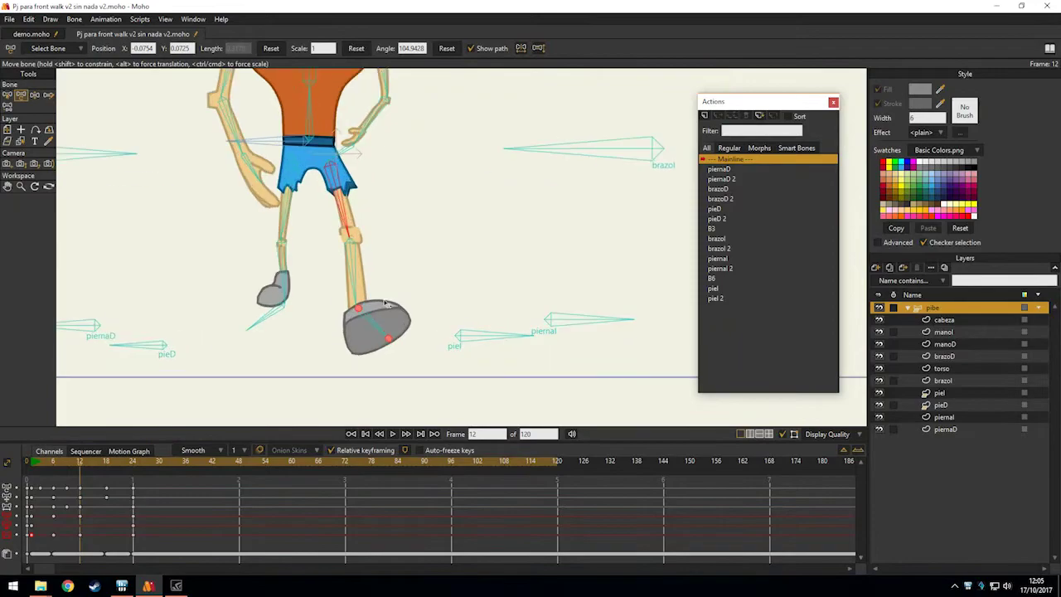
drag(35, 464, 84, 477)
click(283, 282)
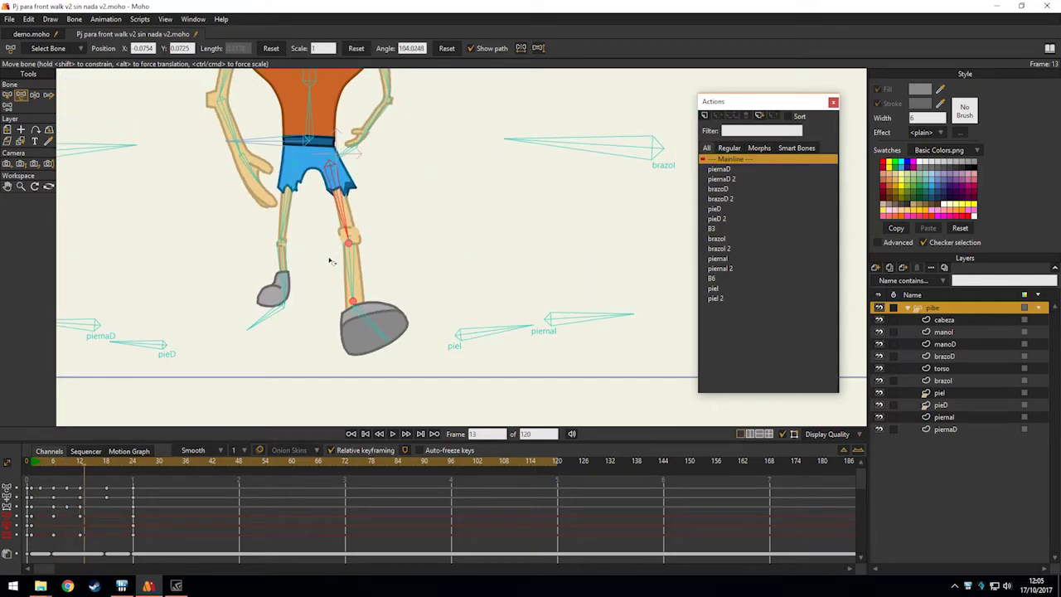
At frame 12, key the piernaI-side shin at scale 1 and about 340 degrees.
key(Left)
key(Left)
key(Left)
key(Left)
drag(366, 255, 356, 249)
drag(351, 207, 361, 241)
key(Left)
key(Left)
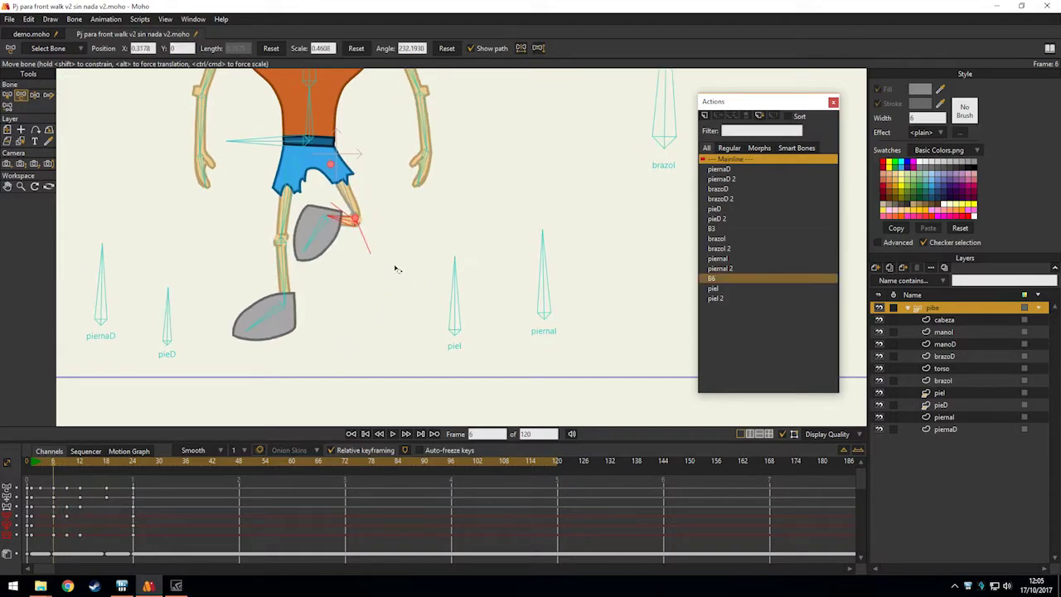
key(ctrl+Right)
key(ctrl+Right)
key(ctrl+Right)
key(ctrl+Right)
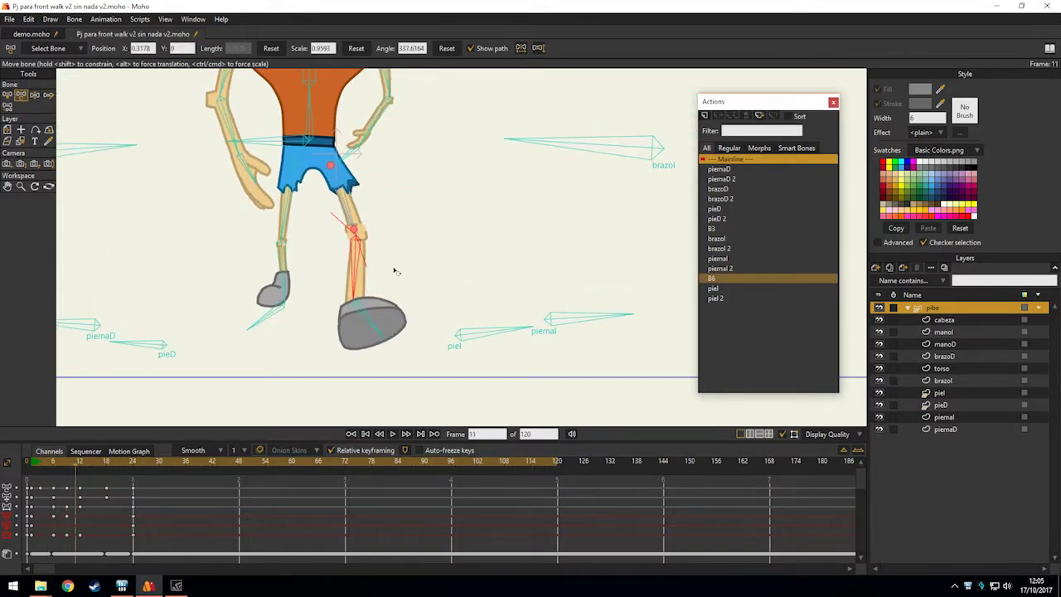
key(ctrl+Right)
drag(338, 274, 343, 274)
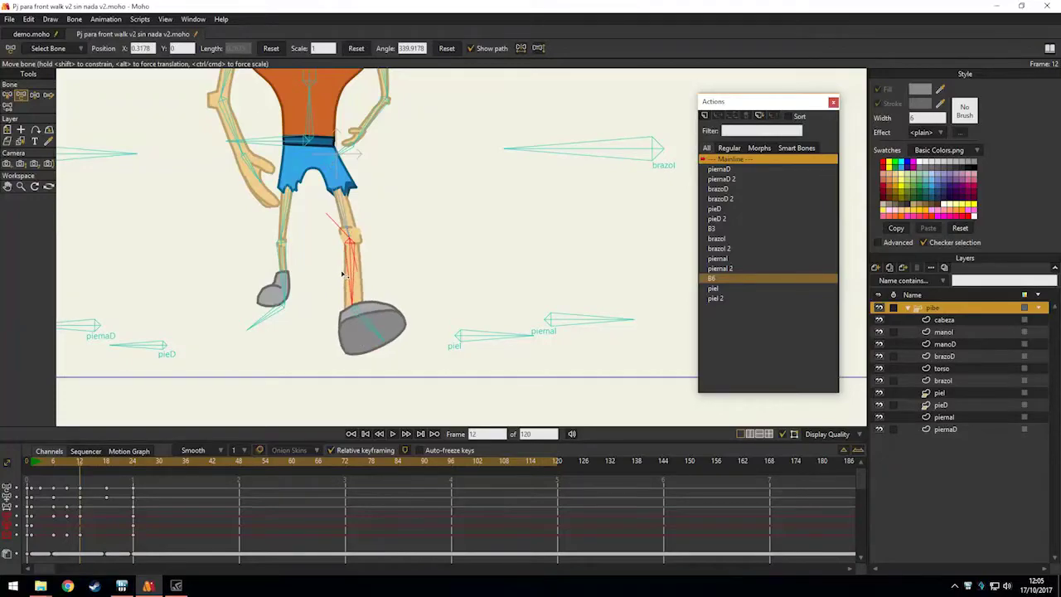
Step back and forth between frames 6 and 12 to examine the piernaI-side shin and foot.
key(Left)
key(Left)
key(Left)
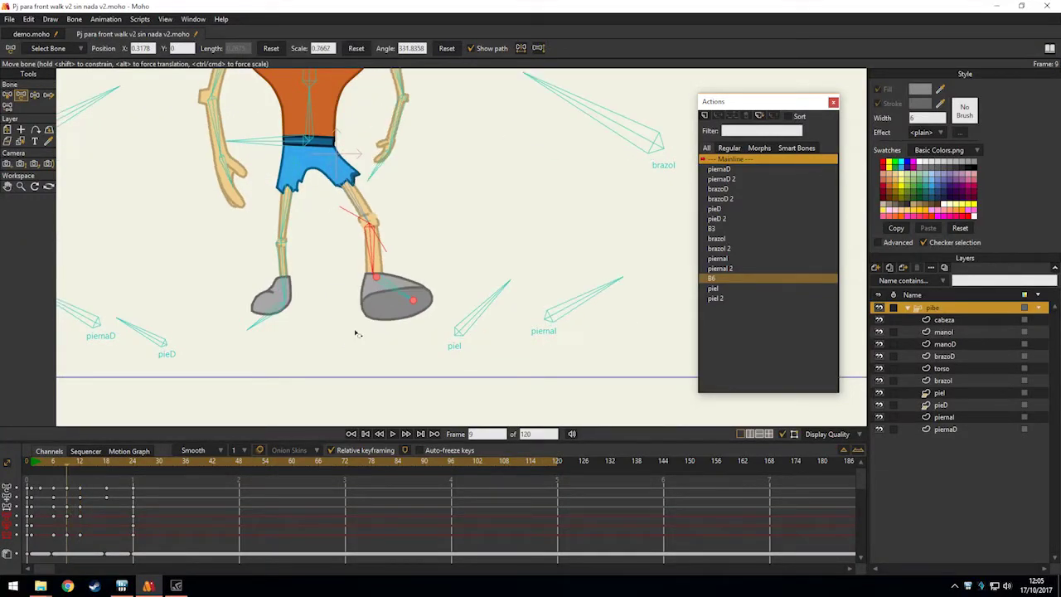
key(Right)
key(Right)
key(Right)
key(Left)
key(Left)
key(Left)
key(Left)
key(Left)
key(Left)
key(Right)
key(Right)
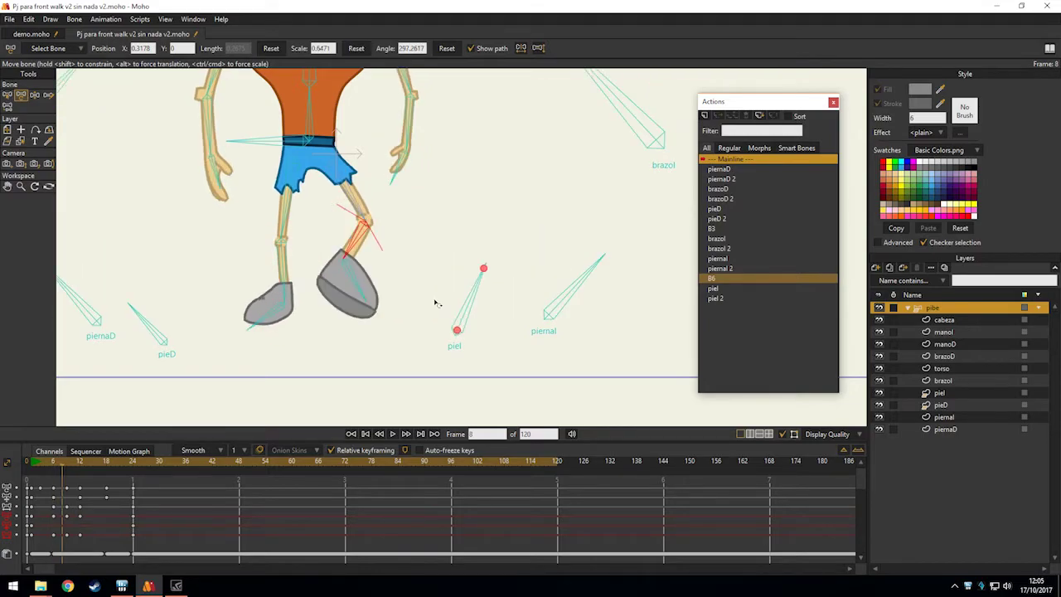
Try the pieI dial at 90 degrees on frame 9 and check the surrounding frames.
key(Right)
drag(476, 301, 423, 265)
key(Left)
key(Left)
key(Left)
key(Right)
key(Right)
key(Right)
key(Right)
key(ctrl+Left)
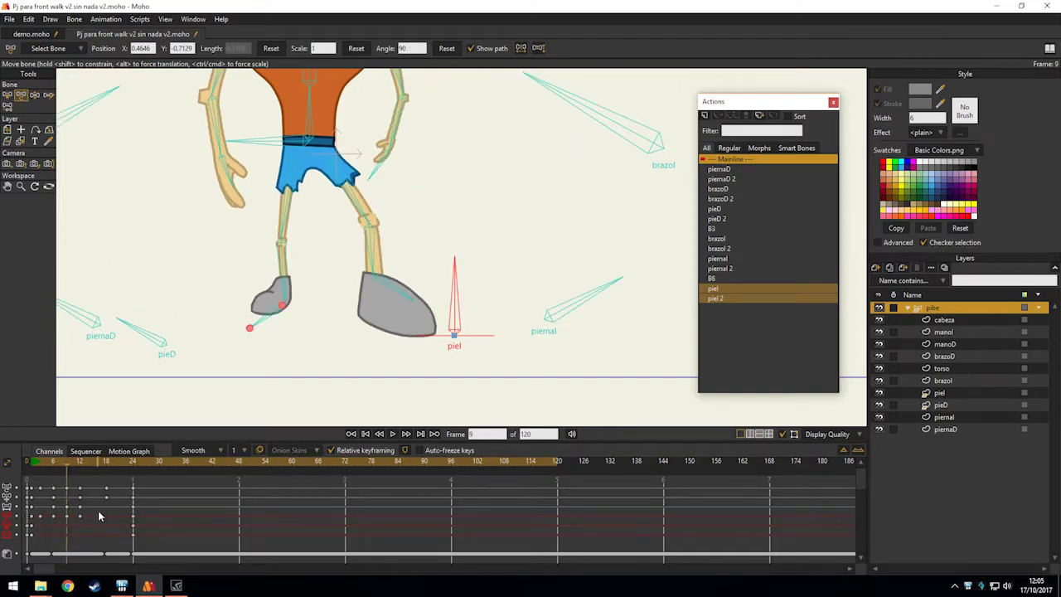
Move the pieI dial key from frame 9 to frame 8, check the foot's motion, and delete that key.
drag(68, 518, 63, 518)
key(Left)
key(Left)
key(Left)
key(Right)
key(Right)
key(Right)
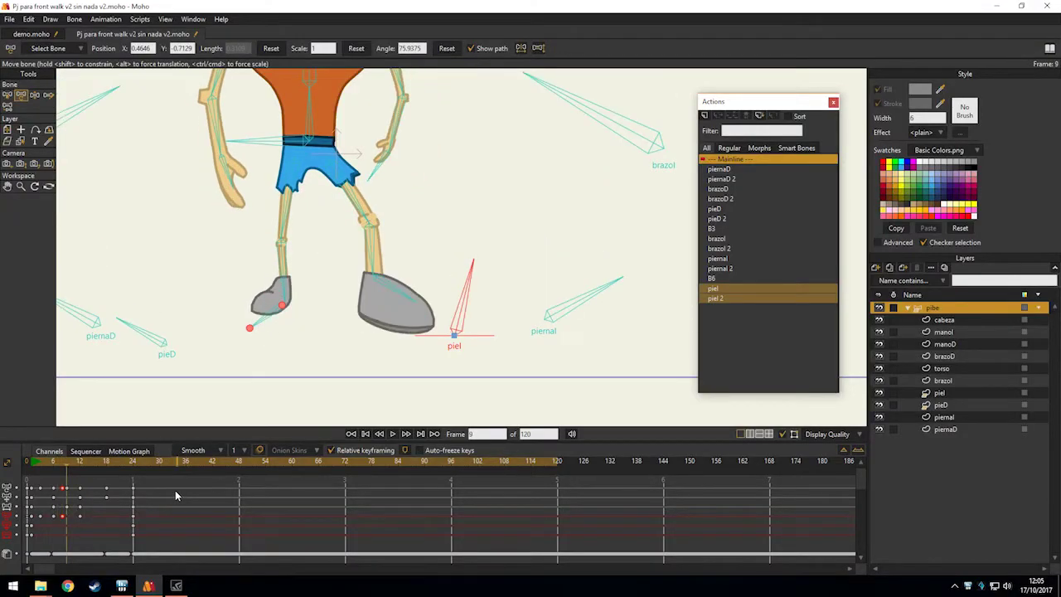
key(Right)
key(Right)
key(Left)
key(Delete)
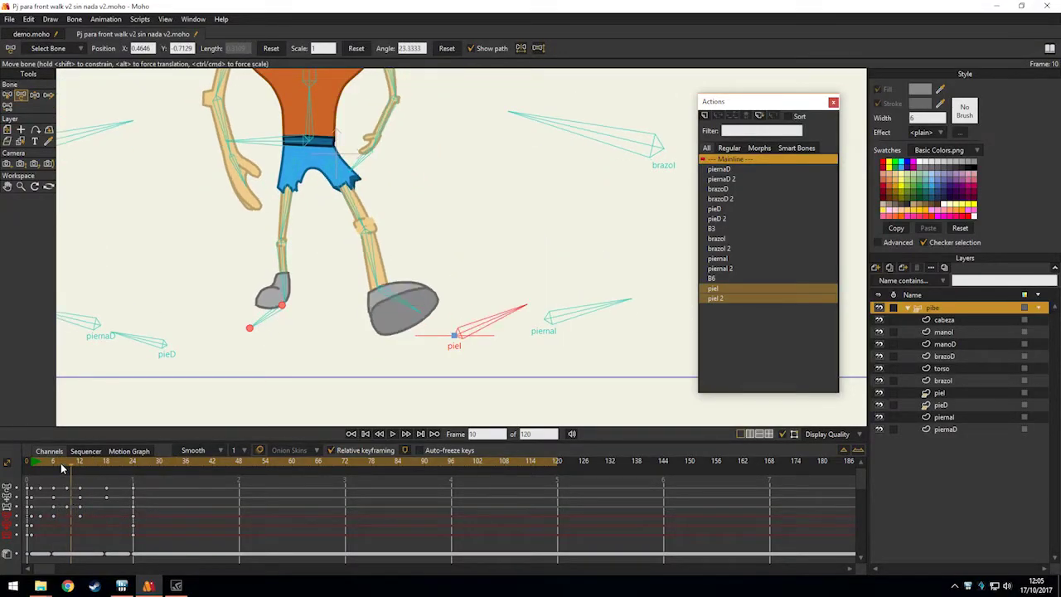
At frame 16, set the pieI dial to 90 degrees so the foot lies flat.
click(57, 462)
key(Right)
key(Right)
key(Right)
key(Right)
key(Right)
key(ctrl+Right)
key(ctrl+Right)
key(Right)
key(Right)
key(Right)
key(Left)
key(Right)
drag(492, 312, 467, 282)
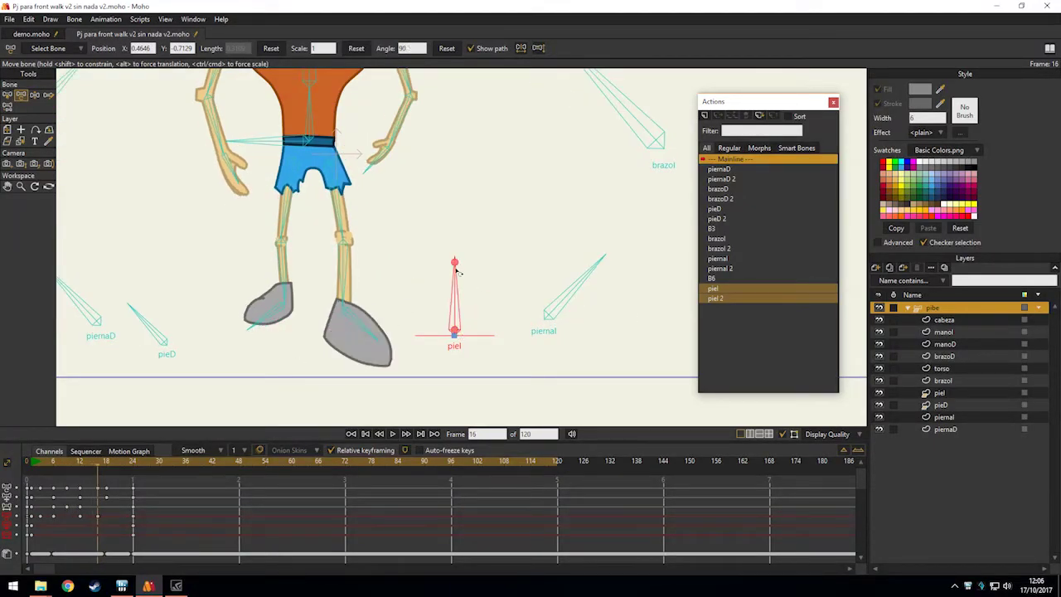
At frame 18, set the pieI dial to 90 degrees.
key(Left)
key(Left)
key(Left)
key(Left)
key(Right)
key(Right)
key(Right)
key(Right)
key(Right)
key(ctrl+Right)
key(ctrl+Right)
key(ctrl+Right)
key(ctrl+Left)
key(ctrl+Left)
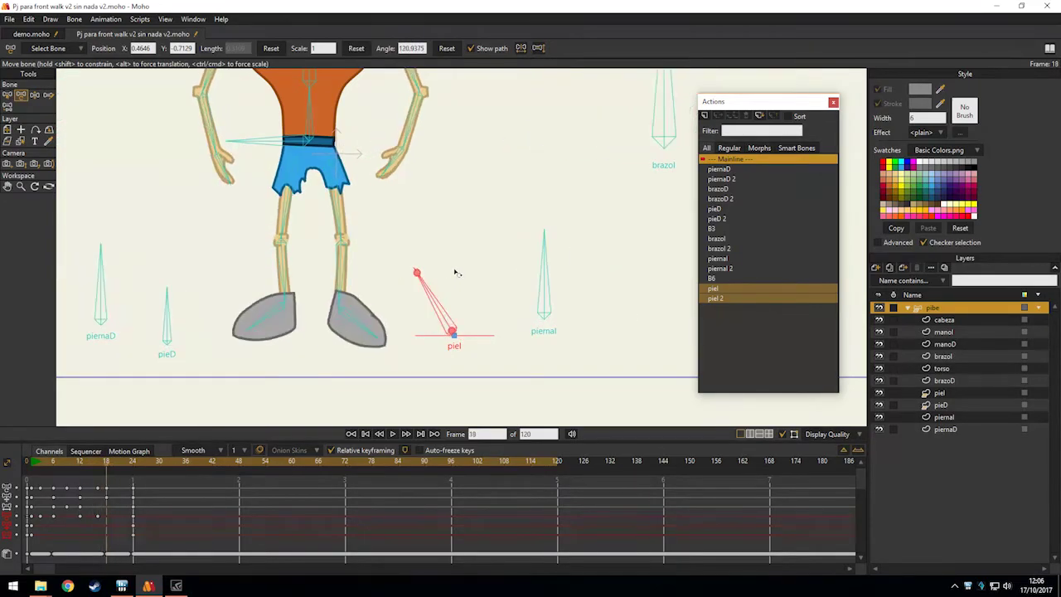
drag(440, 299, 449, 282)
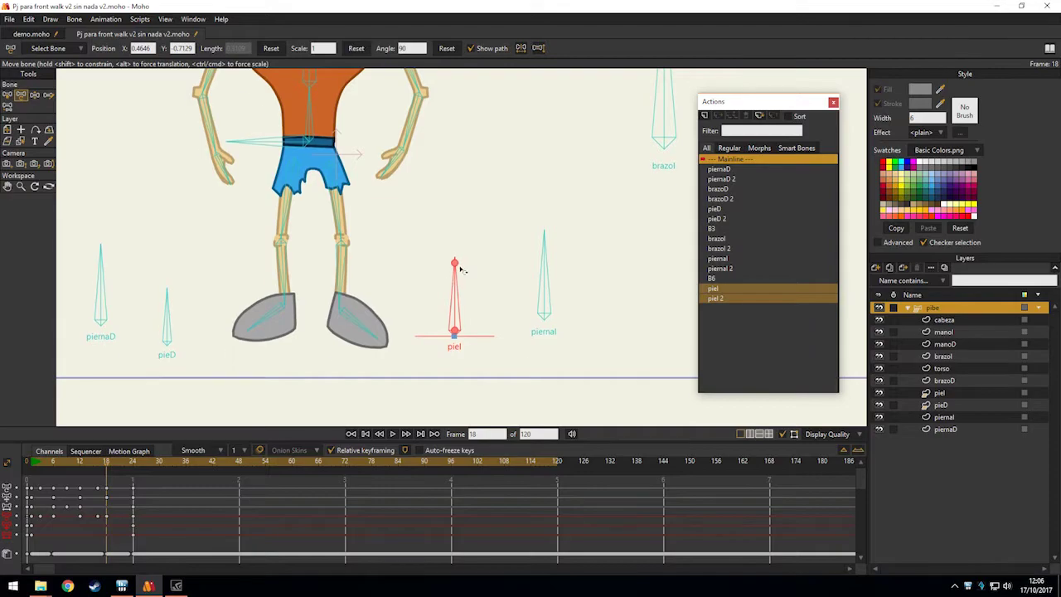
Step through the frames from 18 to 23 to examine how the piernaI-side foot moves back.
key(ctrl+Right)
key(ctrl+Right)
key(ctrl+Right)
key(ctrl+Right)
key(ctrl+Right)
key(ctrl+Right)
key(ctrl+Left)
key(ctrl+Left)
key(ctrl+Left)
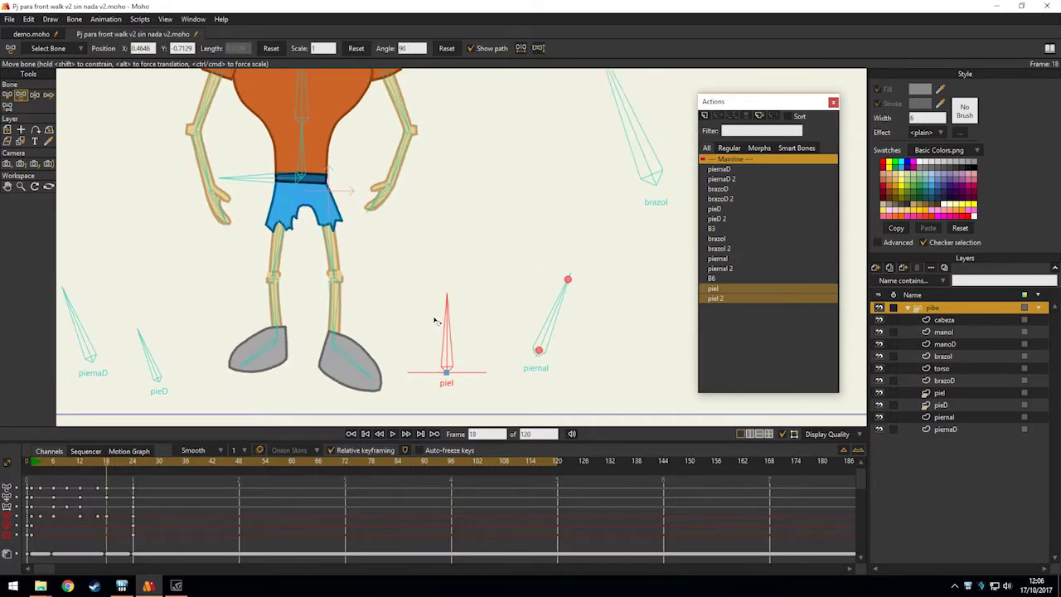
key(ctrl+Right)
key(ctrl+Right)
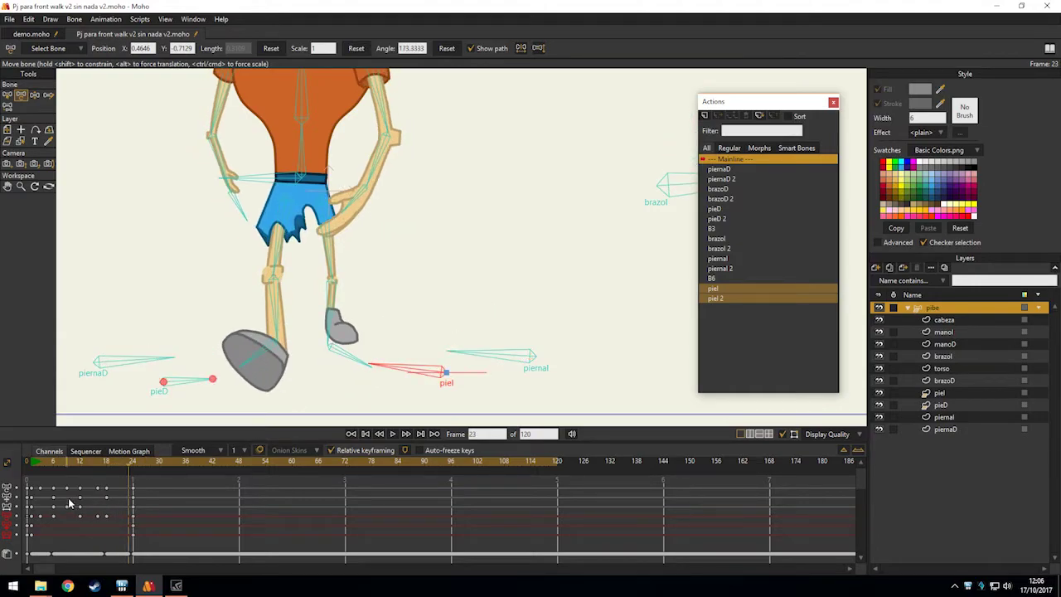
At frame 12, key the piernaD-side shin, foot and thigh bones in their current contact pose.
click(75, 463)
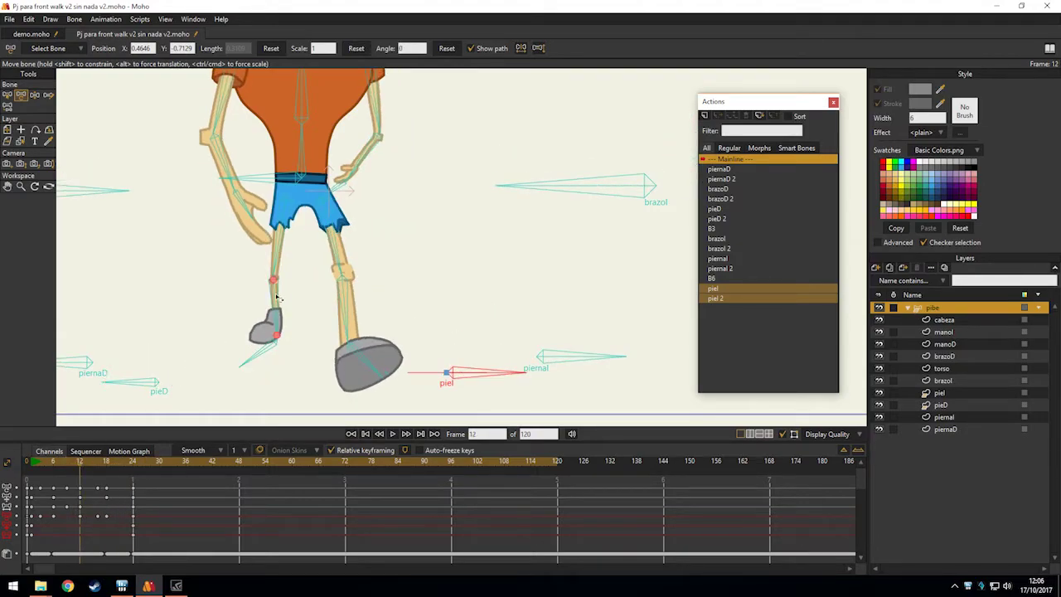
drag(278, 299, 317, 270)
click(328, 281)
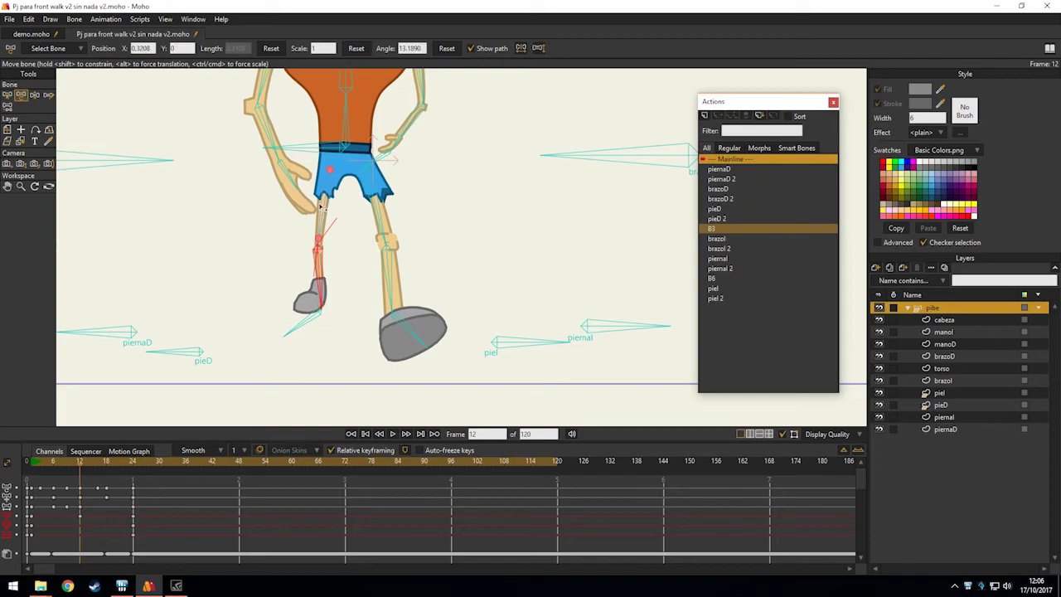
click(316, 233)
click(302, 331)
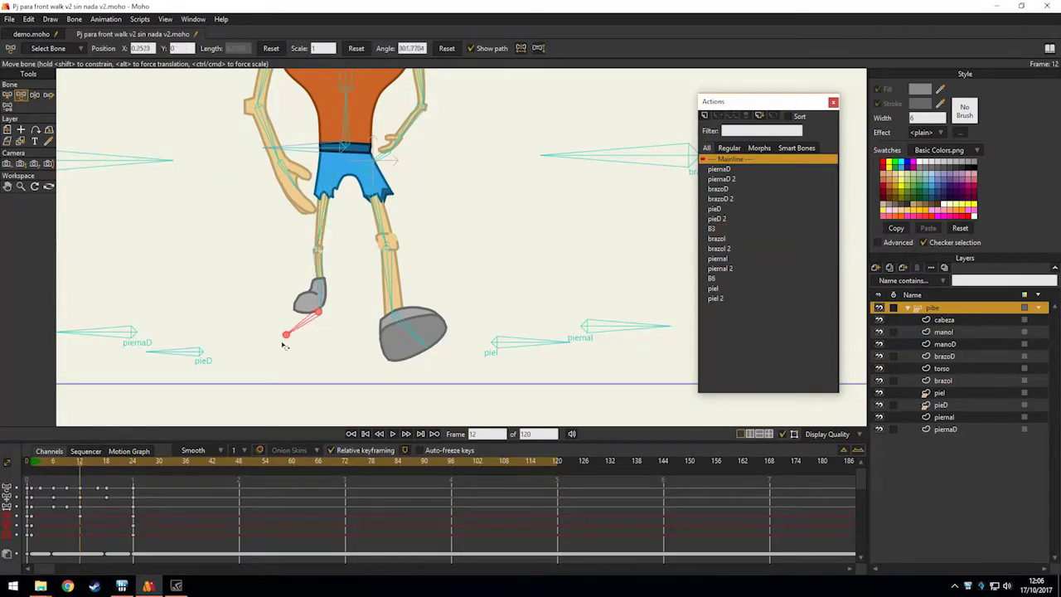
click(324, 224)
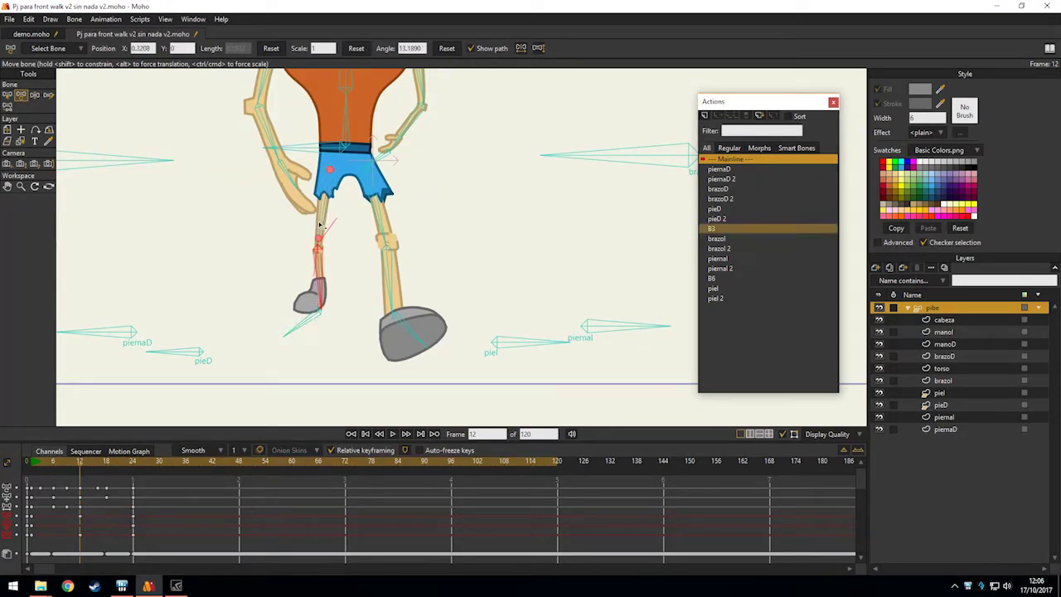
click(320, 241)
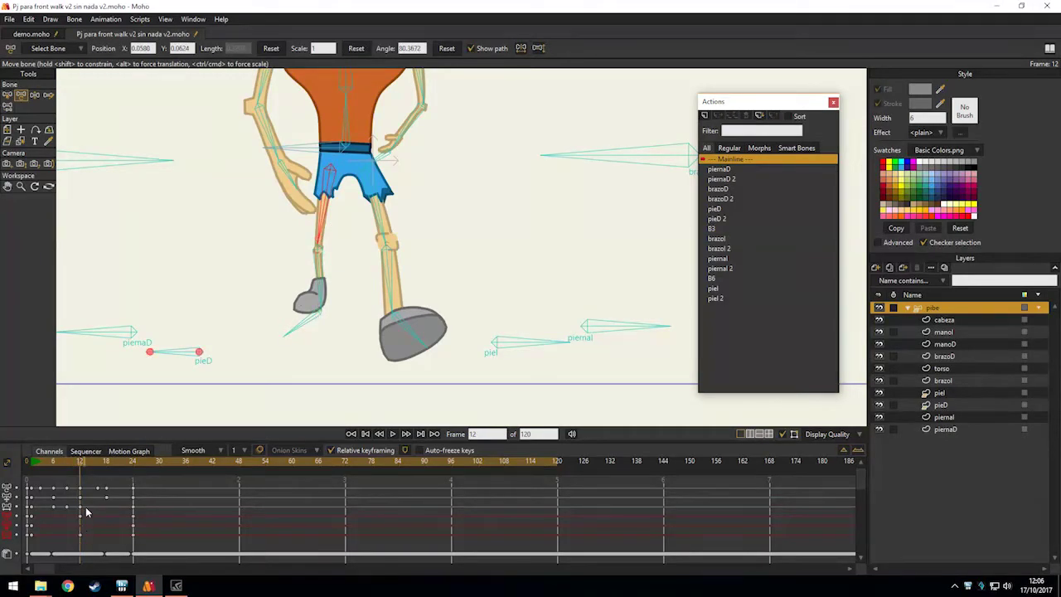
click(311, 310)
At frame 18, shorten the piernaD-side shin to a scale of about 0.68 and bend it inward.
key(ctrl+Right)
key(ctrl+Right)
key(ctrl+Right)
key(ctrl+Right)
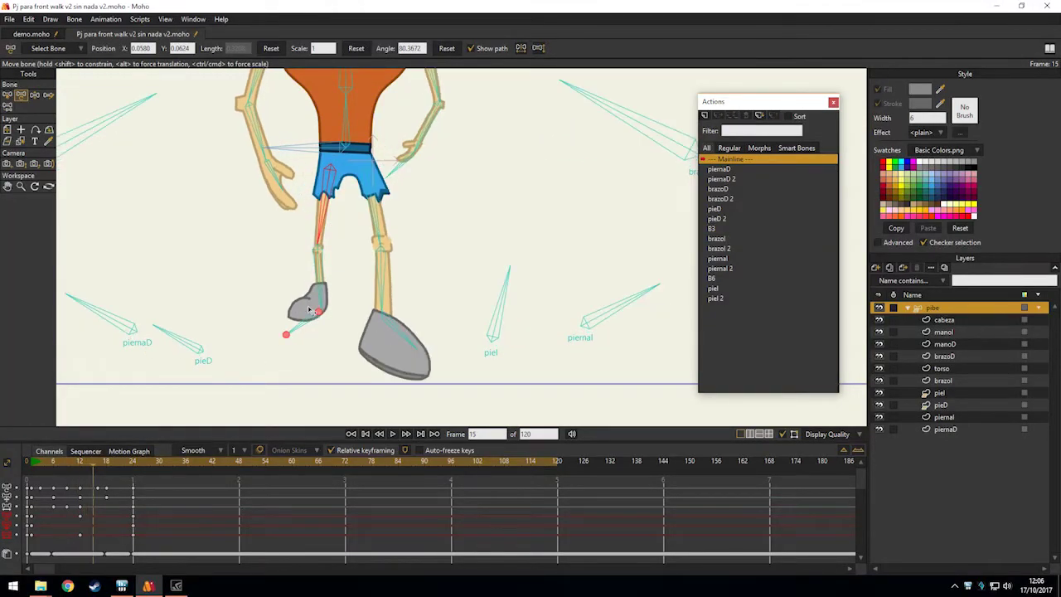
key(ctrl+Right)
key(ctrl+Right)
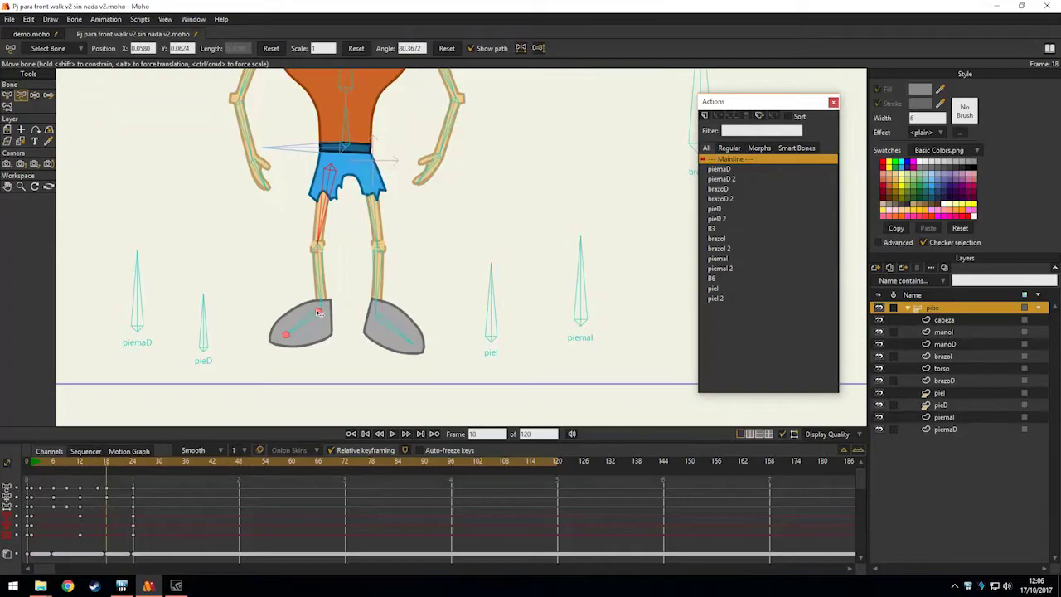
drag(320, 307, 320, 287)
scroll(305, 245, up, 3)
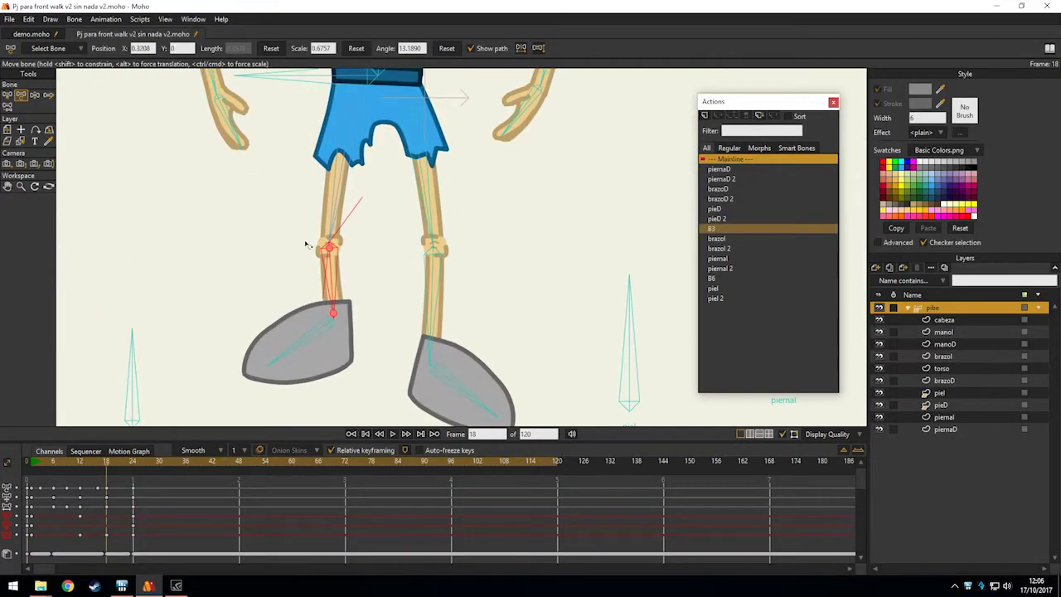
drag(330, 234, 392, 236)
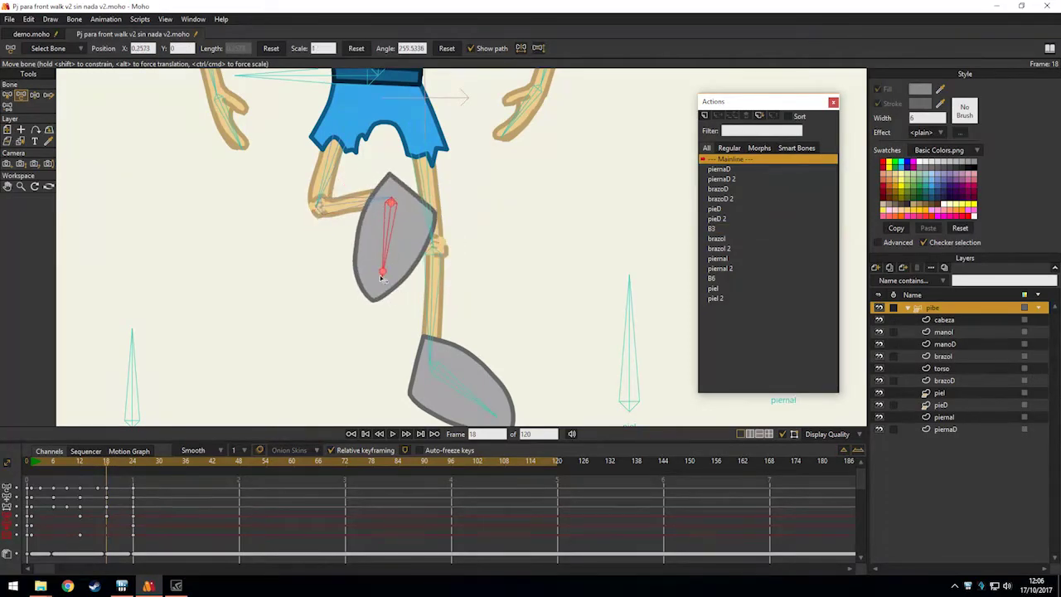
At frame 18, raise the piernaD-side thigh to scale 0.78 at about 57 degrees and scale the foot bone to 0.80 at about 290 degrees.
drag(384, 274, 420, 239)
drag(334, 168, 319, 164)
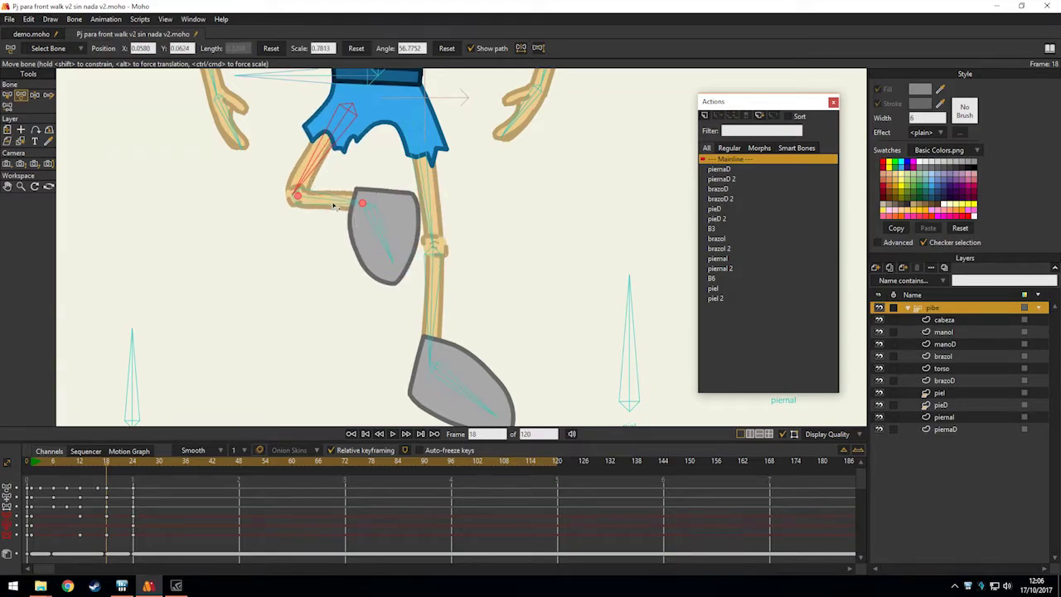
drag(362, 204, 317, 187)
drag(376, 248, 368, 250)
scroll(358, 291, down, 3)
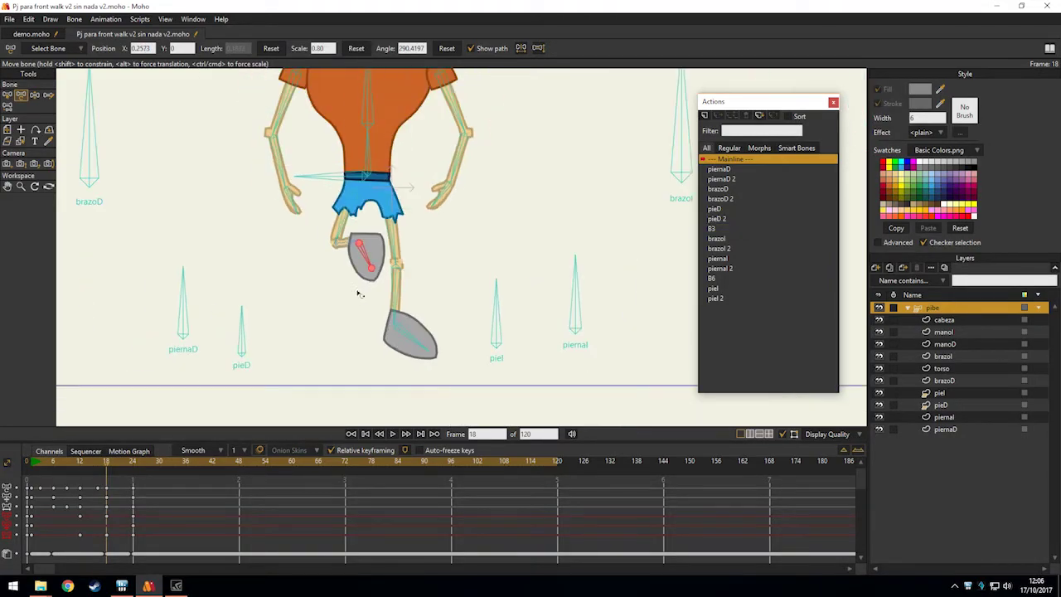
At frame 14, rotate the pieD dial up to a nearly upright angle.
click(81, 463)
scroll(267, 372, up, 4)
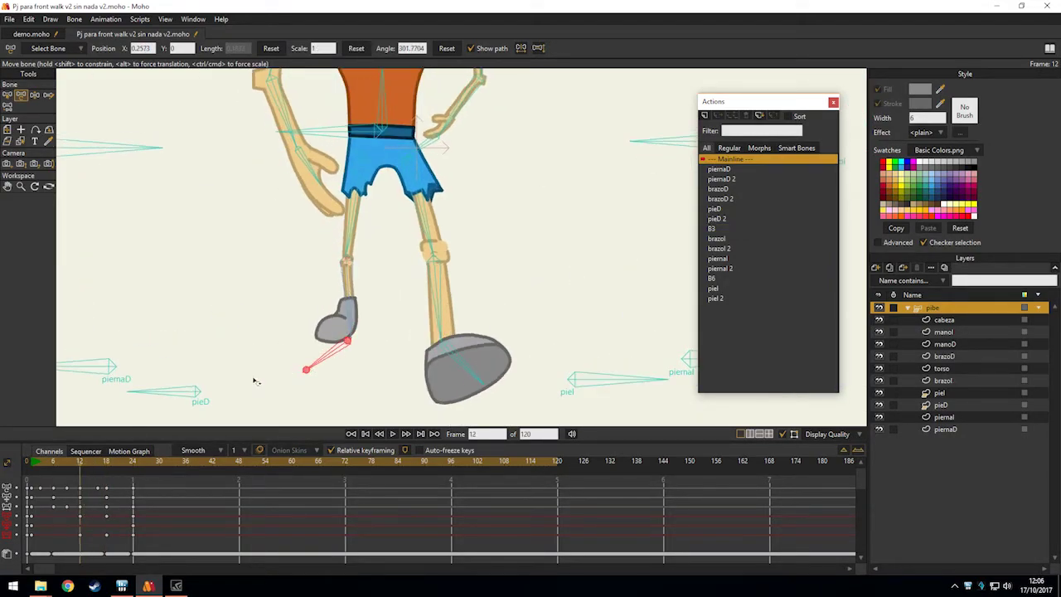
click(163, 352)
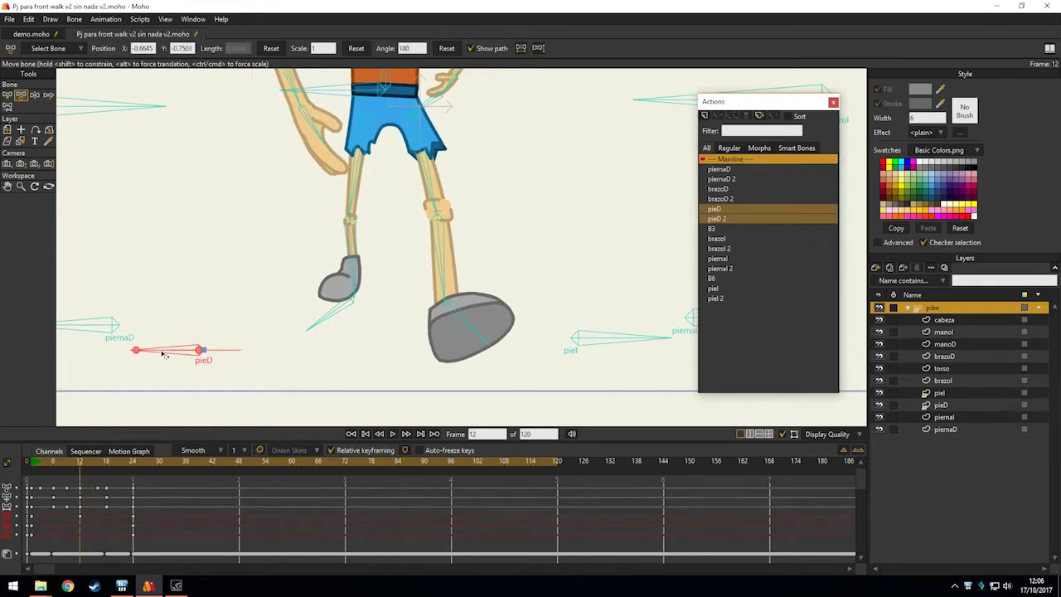
key(ctrl+Right)
key(ctrl+Right)
drag(163, 352, 208, 281)
key(Left)
key(Left)
key(Right)
key(Right)
key(Right)
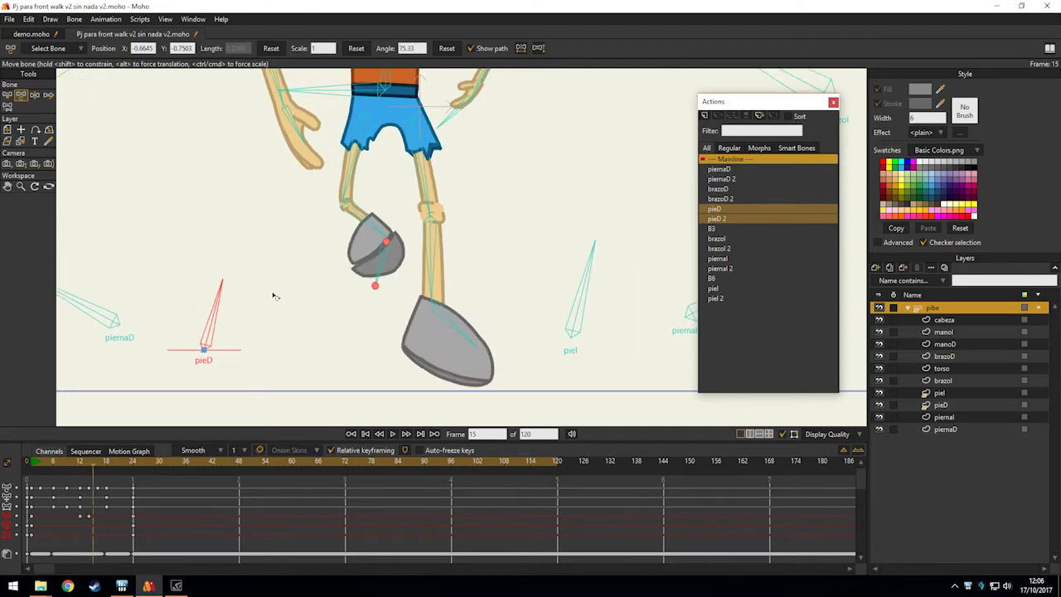
At frame 18, rotate the pieD dial to point straight up.
key(Right)
key(Right)
key(Right)
drag(241, 334, 229, 308)
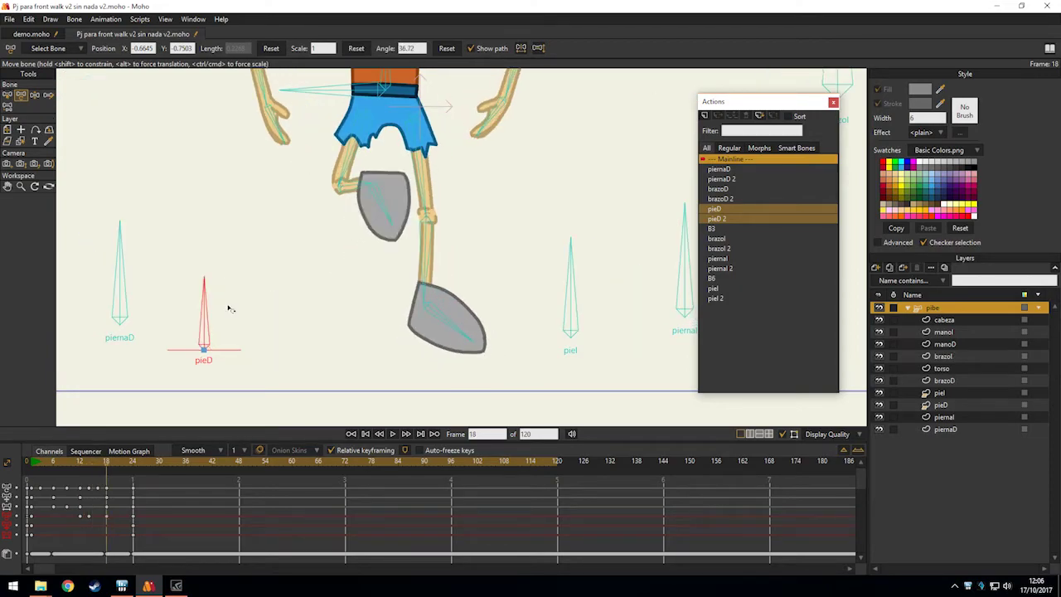
At frame 21, swing the piernaD-side shin outward so the leg extends toward the contact pose at frame 24.
key(ctrl+Right)
key(ctrl+Right)
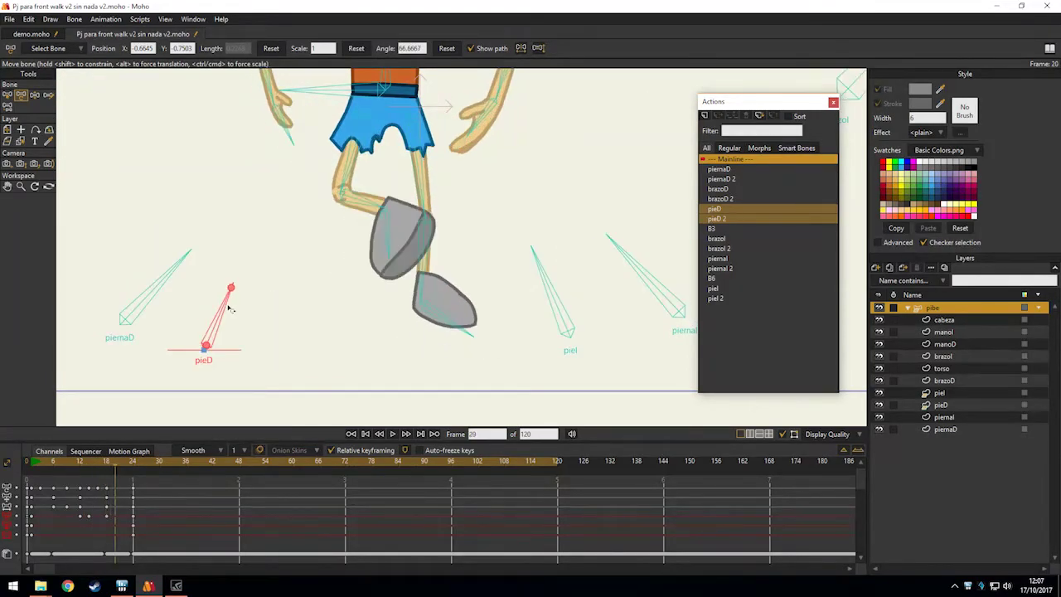
key(ctrl+Right)
key(Right)
key(Left)
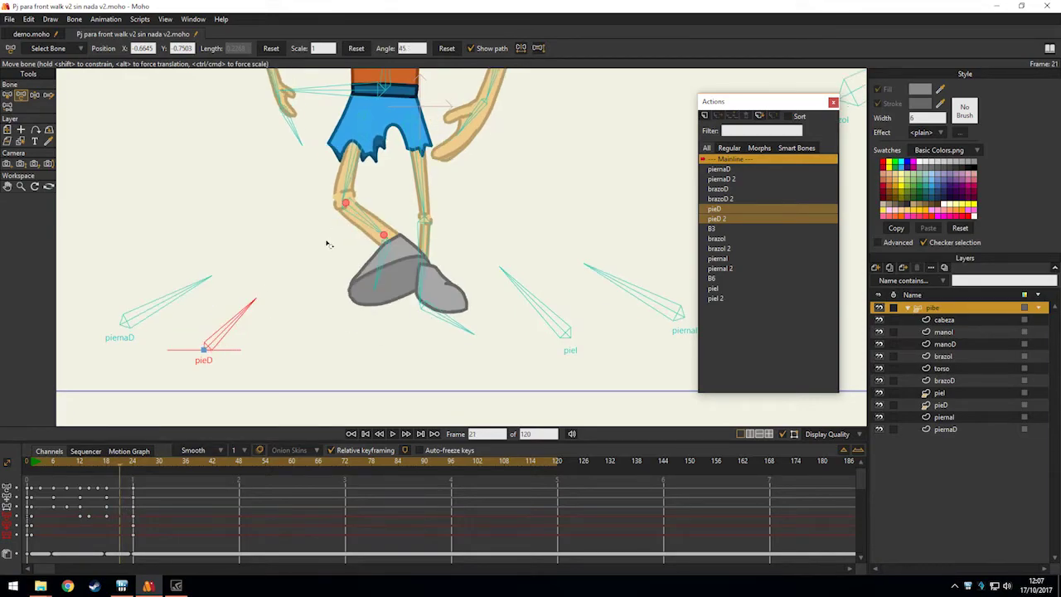
drag(351, 184, 314, 248)
click(305, 268)
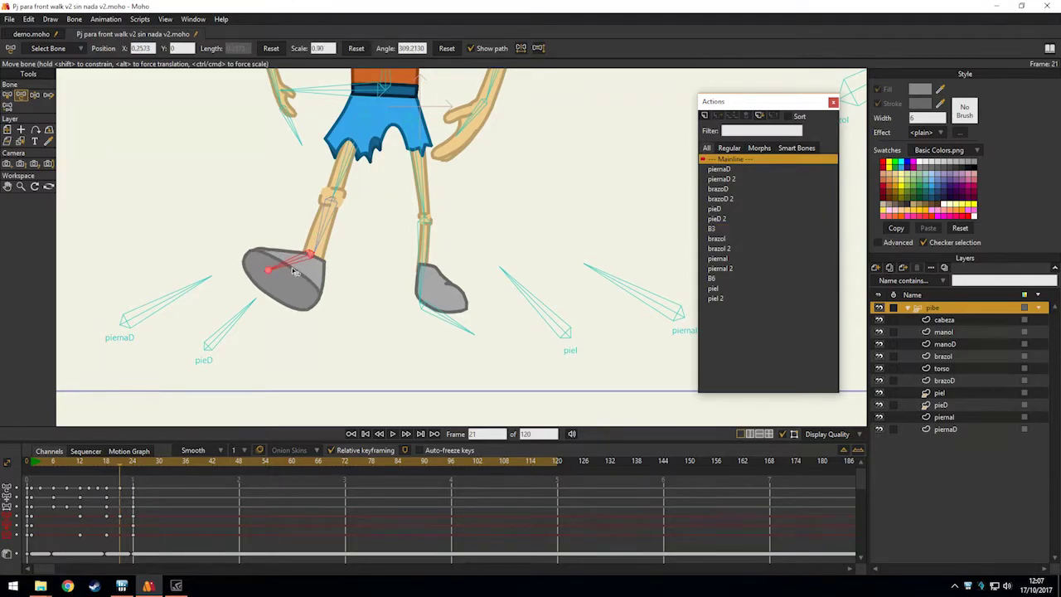
key(ctrl+Right)
key(ctrl+Right)
key(ctrl+Right)
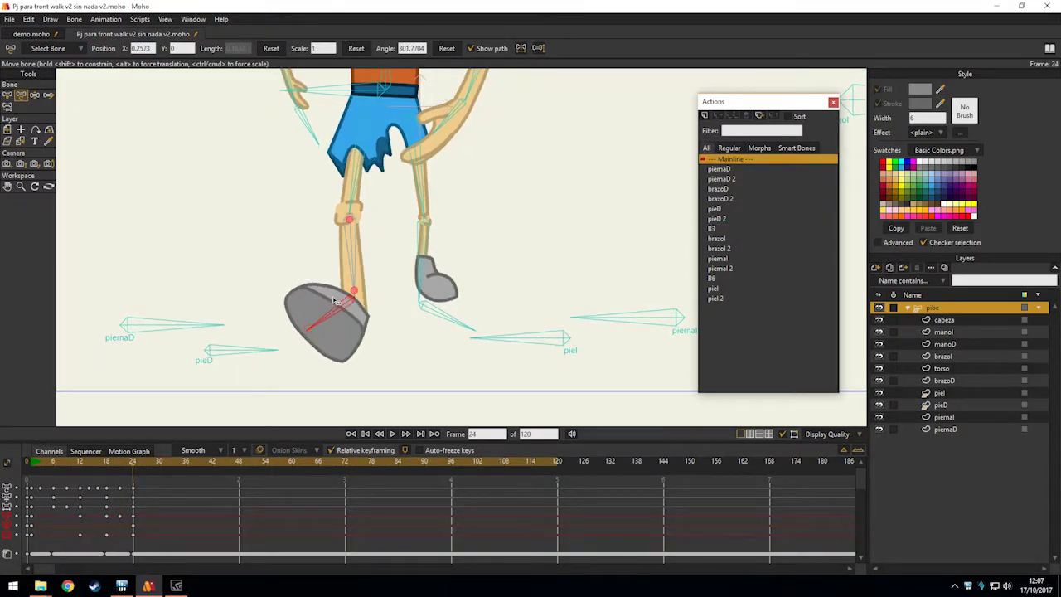
Play the walk cycle from the start to review the leg and foot motion.
scroll(296, 350, down, 4)
drag(318, 309, 421, 300)
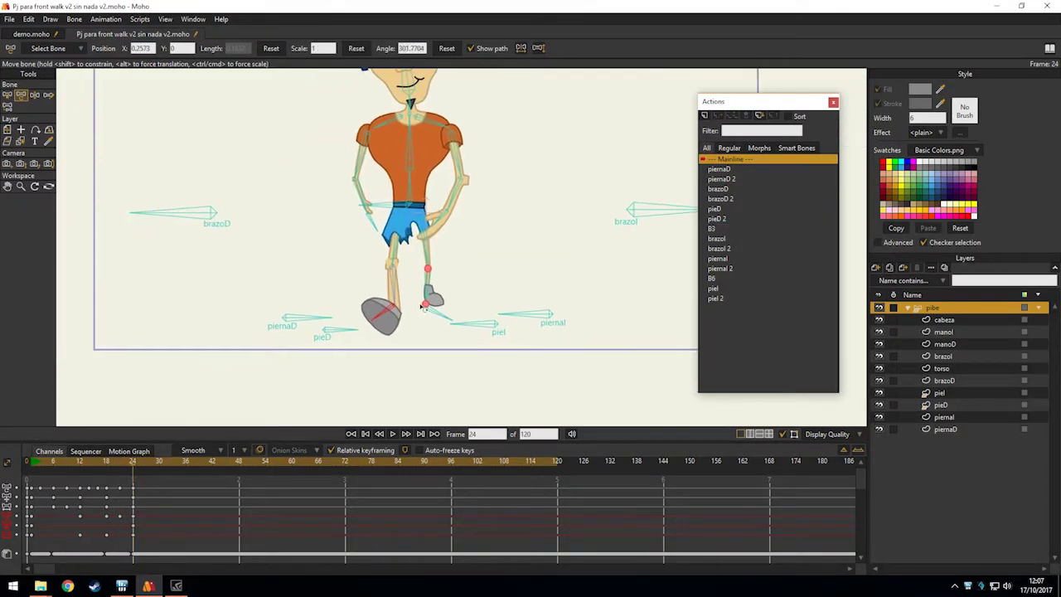
key(b)
click(383, 372)
click(31, 463)
key(space)
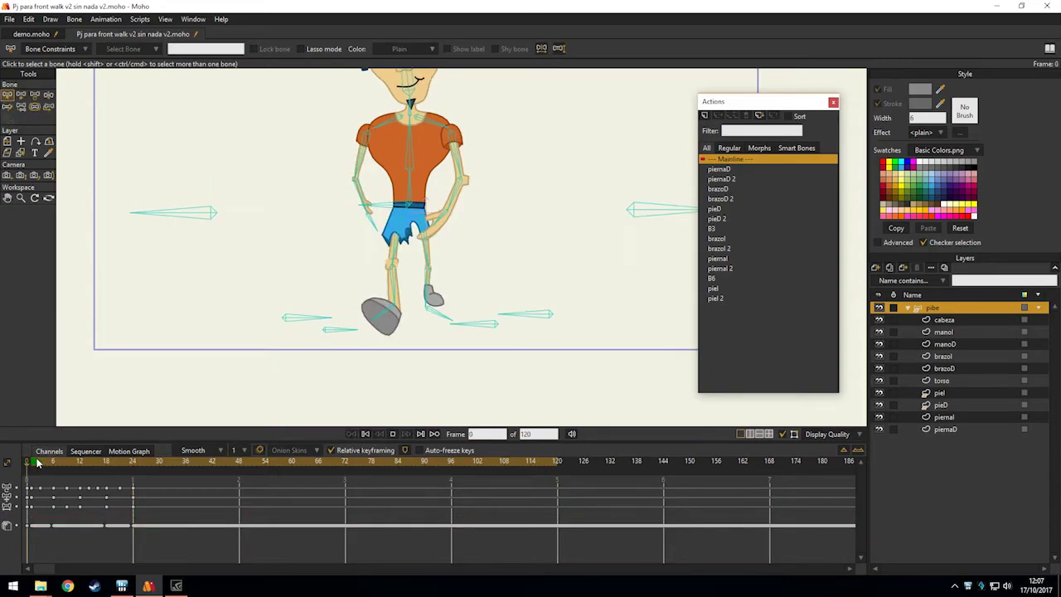
At frame 4, rotate the pieD dial upright to bring the foot down sooner after contact.
mouse_move(37, 464)
mouse_down()
mouse_move(58, 470)
mouse_move(37, 465)
mouse_up()
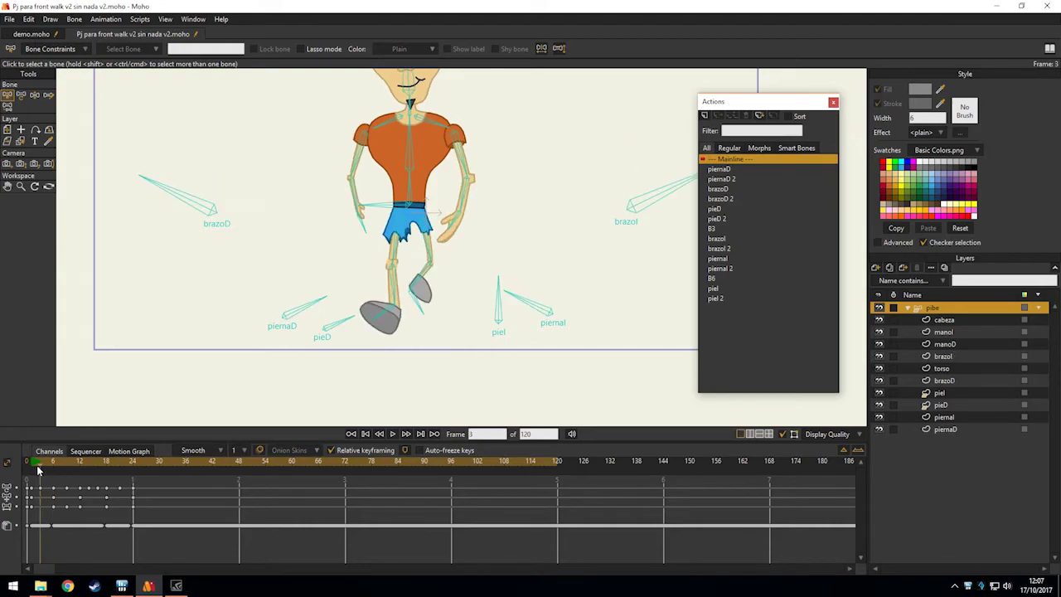
click(323, 306)
scroll(323, 305, up, 3)
key(t)
drag(370, 290, 362, 280)
key(Left)
key(ctrl+Right)
key(ctrl+Right)
key(ctrl+Right)
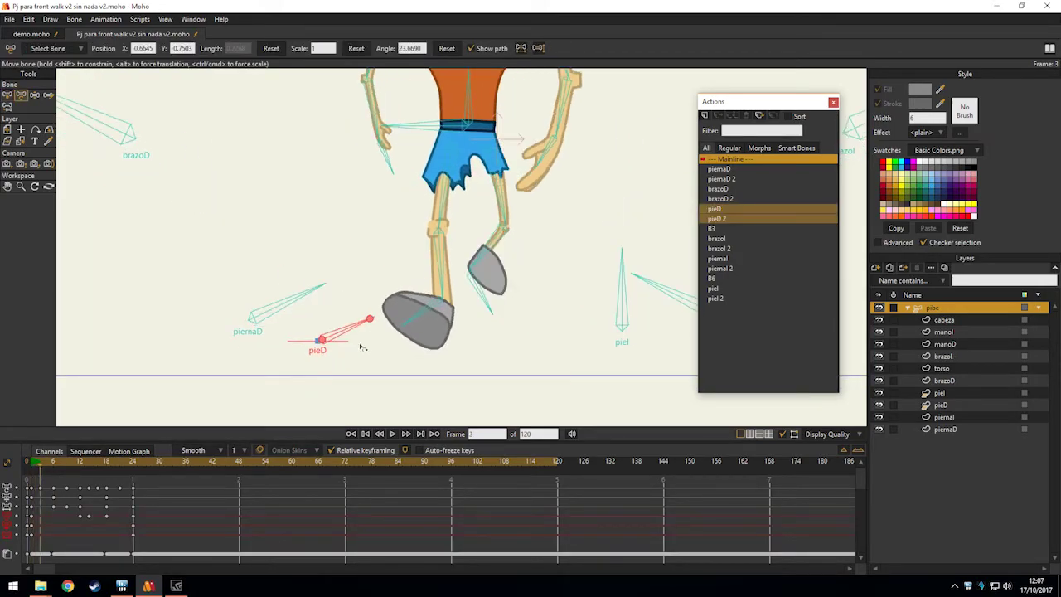
key(ctrl+Right)
drag(338, 326, 317, 305)
key(Left)
key(Left)
key(Left)
key(Right)
key(Right)
key(Right)
key(Right)
At frame 6, rotate the pieD dial to point straight up and step on to frame 12.
key(ctrl+Right)
key(ctrl+Right)
key(ctrl+Right)
key(ctrl+Right)
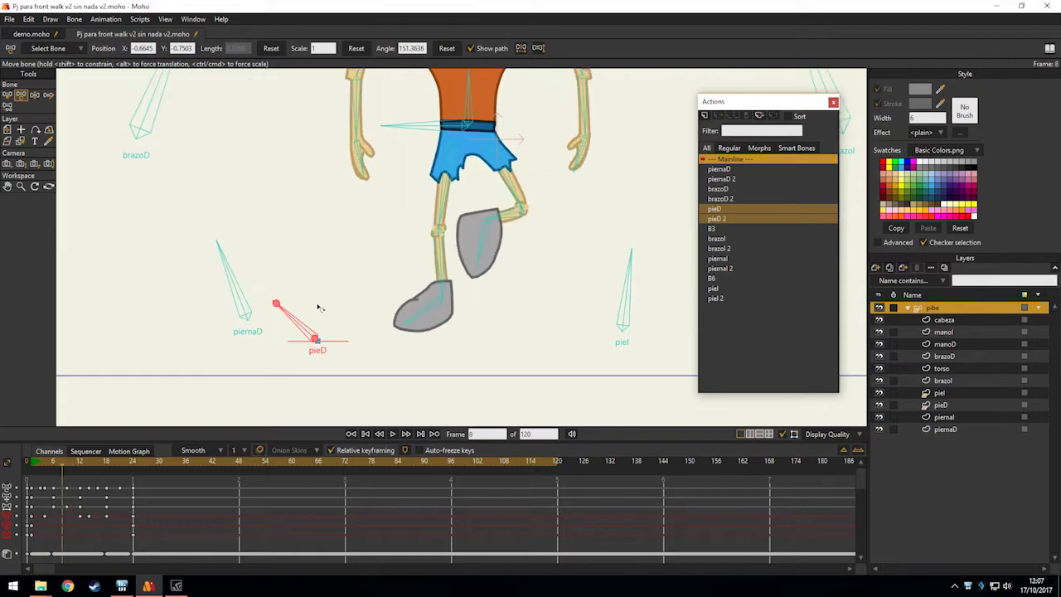
key(ctrl+Left)
key(ctrl+Left)
drag(309, 319, 338, 281)
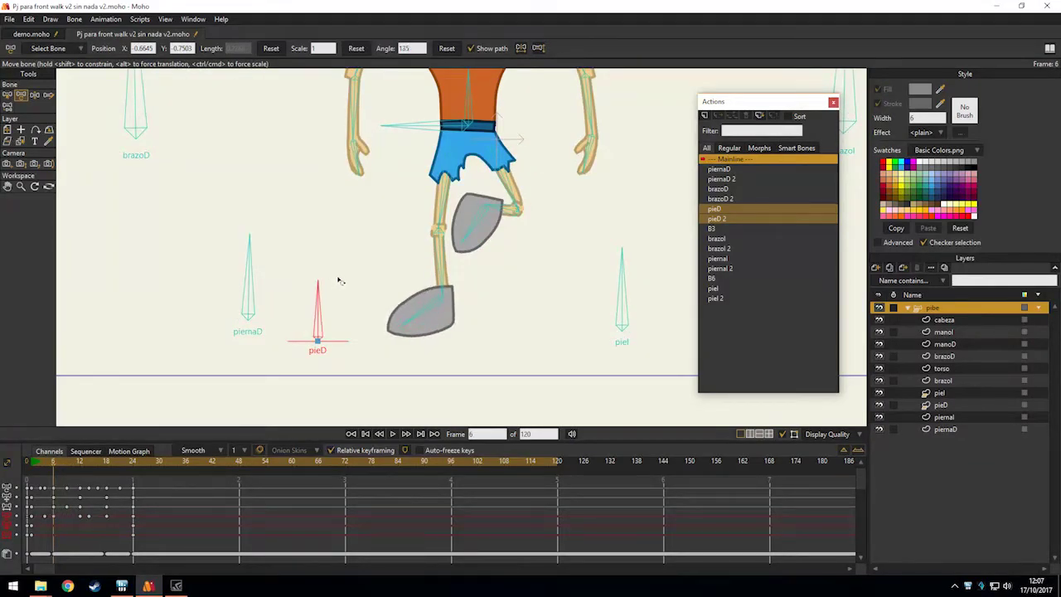
key(Right)
key(Right)
key(Right)
key(Right)
key(Right)
key(Right)
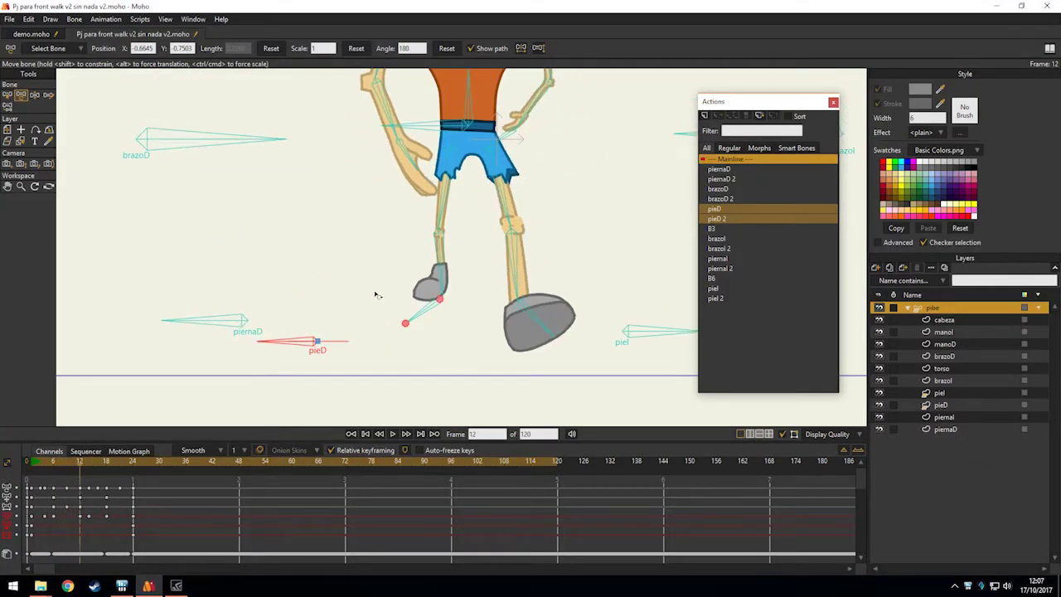
Play back the full walk cycle to review the foot timing on both legs.
scroll(424, 321, down, 5)
drag(439, 327, 427, 341)
key(b)
click(536, 291)
drag(52, 466, 36, 469)
key(space)
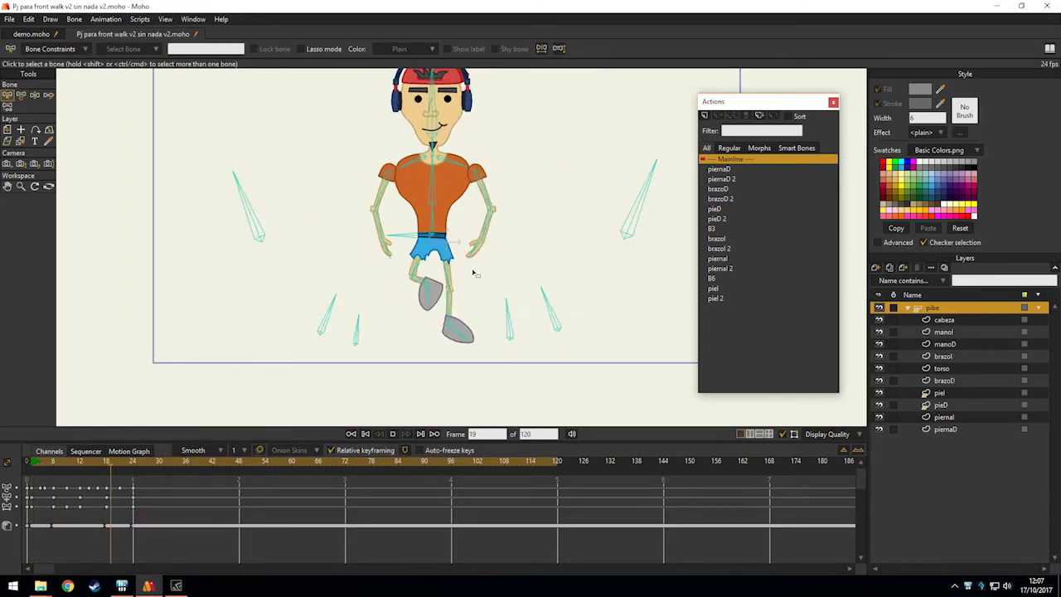
key(space)
Step back and forth between about frames 18 and 24 to examine the piernaD-side shin's forward swing.
drag(34, 462, 122, 455)
scroll(337, 312, up, 4)
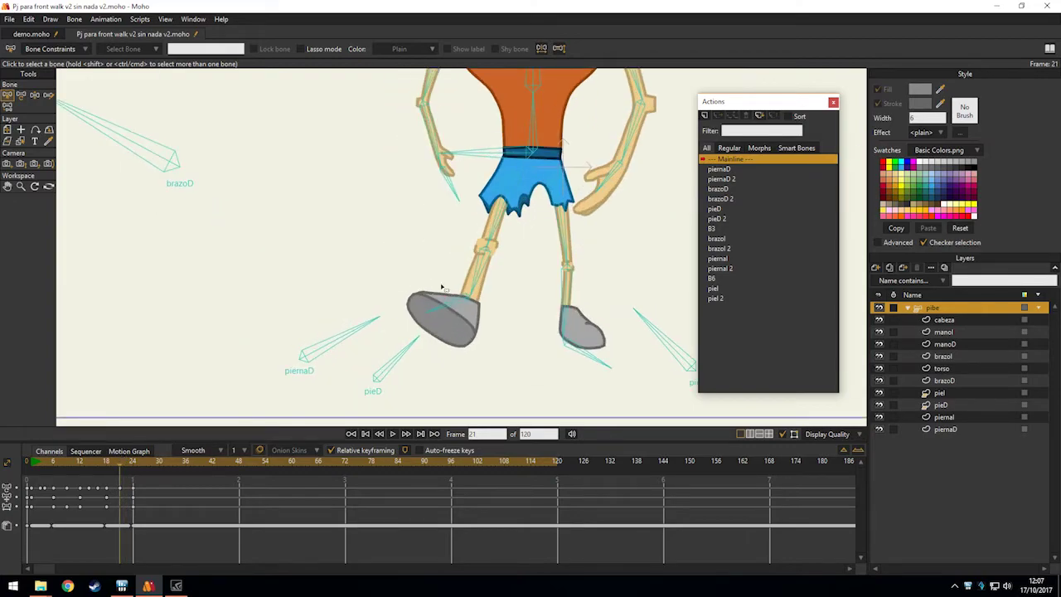
key(t)
click(480, 284)
drag(481, 283, 417, 301)
key(Right)
key(Right)
key(Right)
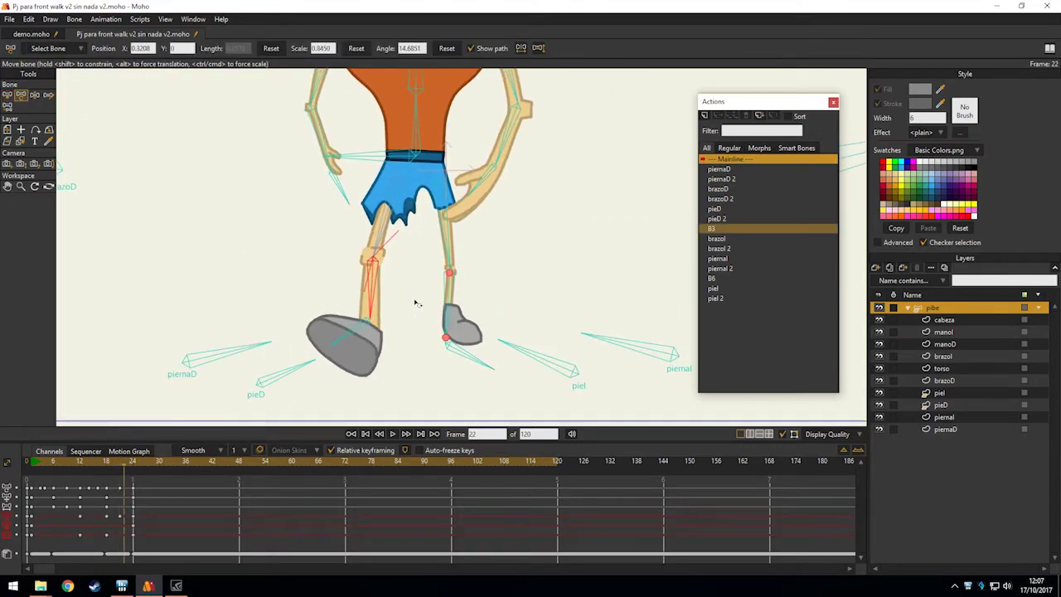
key(Left)
key(Left)
key(Left)
key(Left)
key(Left)
key(Right)
key(Right)
key(Right)
key(Right)
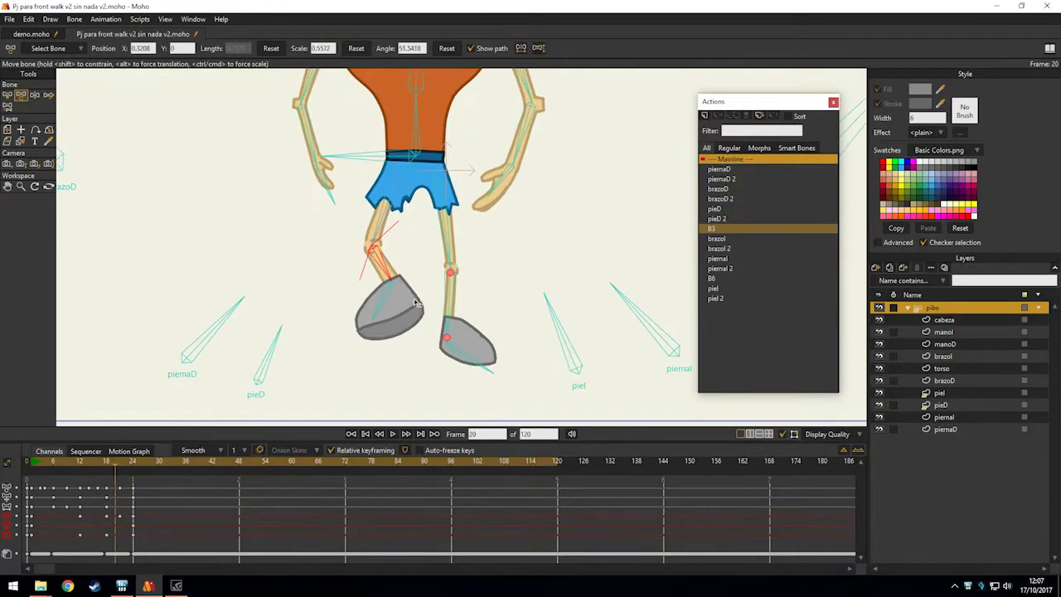
key(Right)
key(Right)
Nudge the piernaI-side thigh slightly inward around frame 9 and check the neighbouring frames.
click(28, 467)
key(Right)
key(Right)
key(Right)
key(Right)
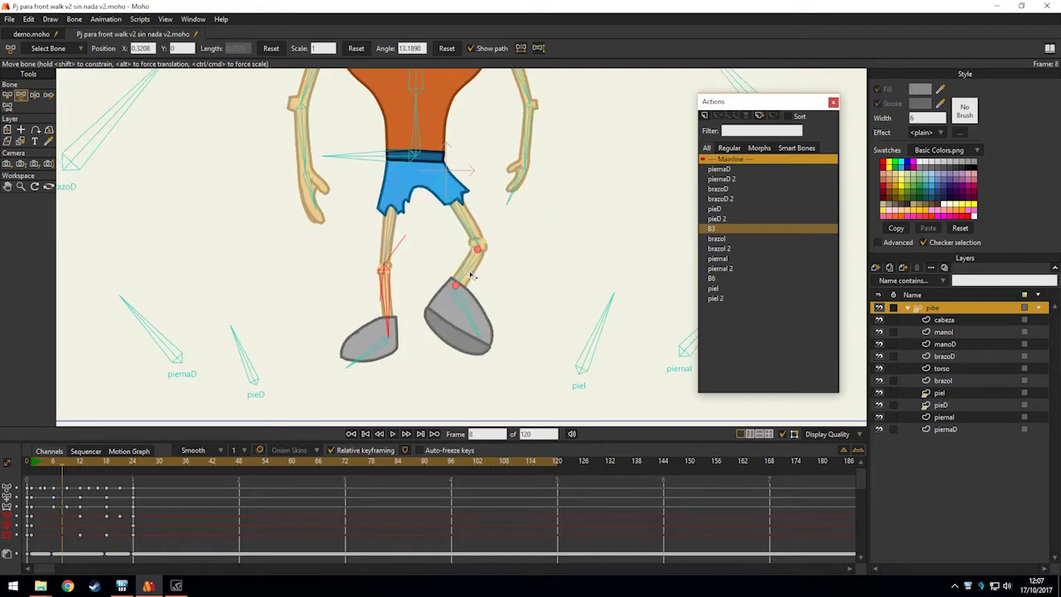
drag(470, 223, 461, 226)
key(Left)
key(Left)
key(Left)
key(Right)
key(Right)
key(Right)
key(Right)
key(Right)
key(Right)
key(Right)
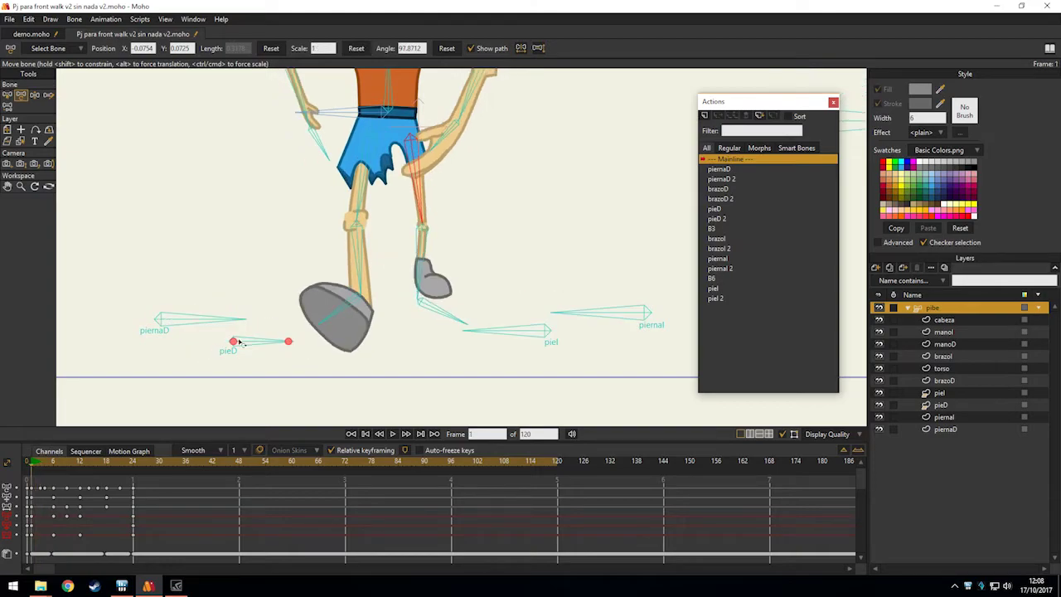
At frame 4, rotate the pieD dial to a nearly upright angle so the foot lands flat sooner.
key(b)
click(245, 349)
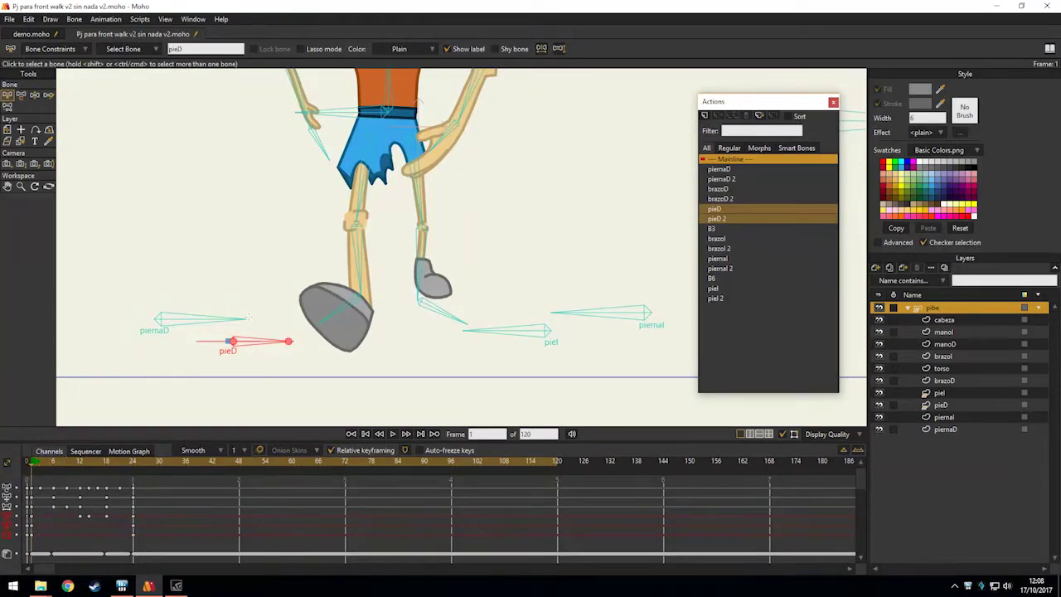
key(t)
key(Right)
key(Right)
key(Right)
key(Right)
key(Right)
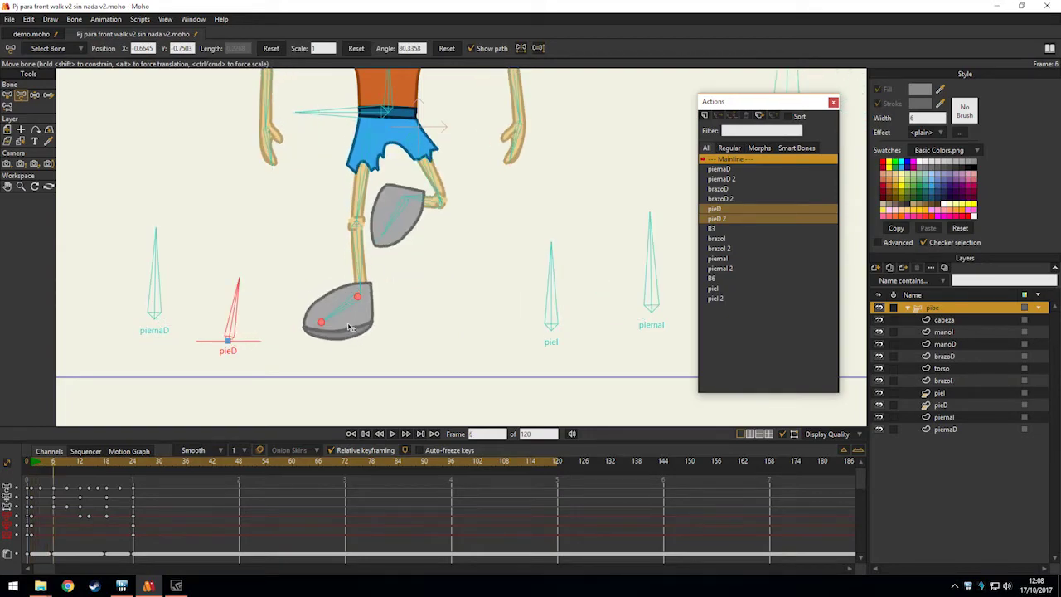
key(ctrl+Left)
key(ctrl+Left)
key(ctrl+Left)
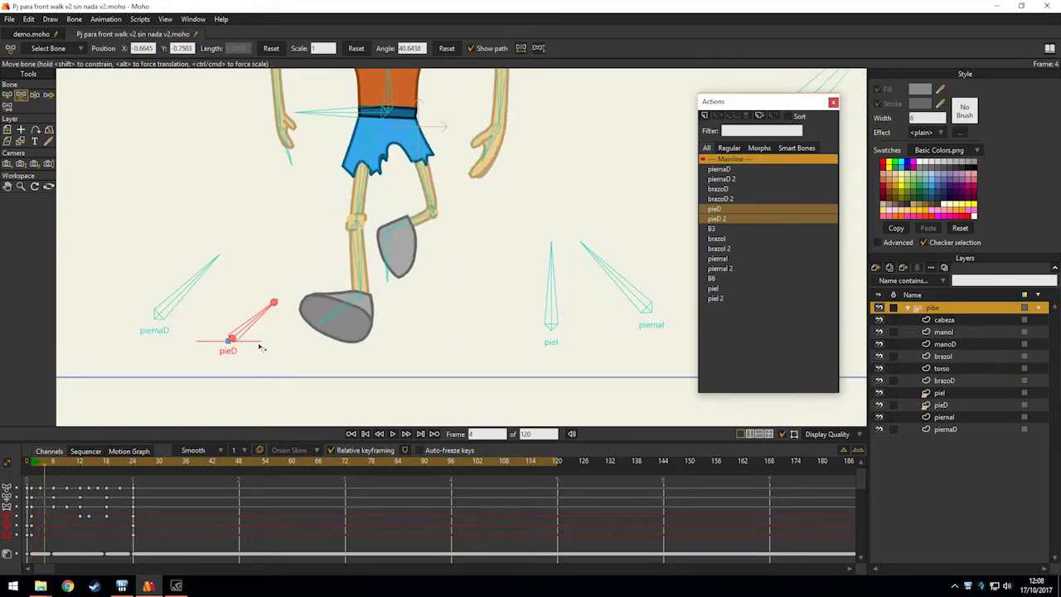
key(ctrl+Right)
drag(258, 319, 166, 409)
drag(192, 347, 230, 285)
Step through frames 1 to 13 to examine how the pieD-side foot lands and lifts.
key(ctrl+Left)
key(ctrl+Left)
key(ctrl+Left)
key(Right)
key(Right)
key(Right)
key(Right)
key(Right)
key(Right)
key(Right)
key(Right)
key(Right)
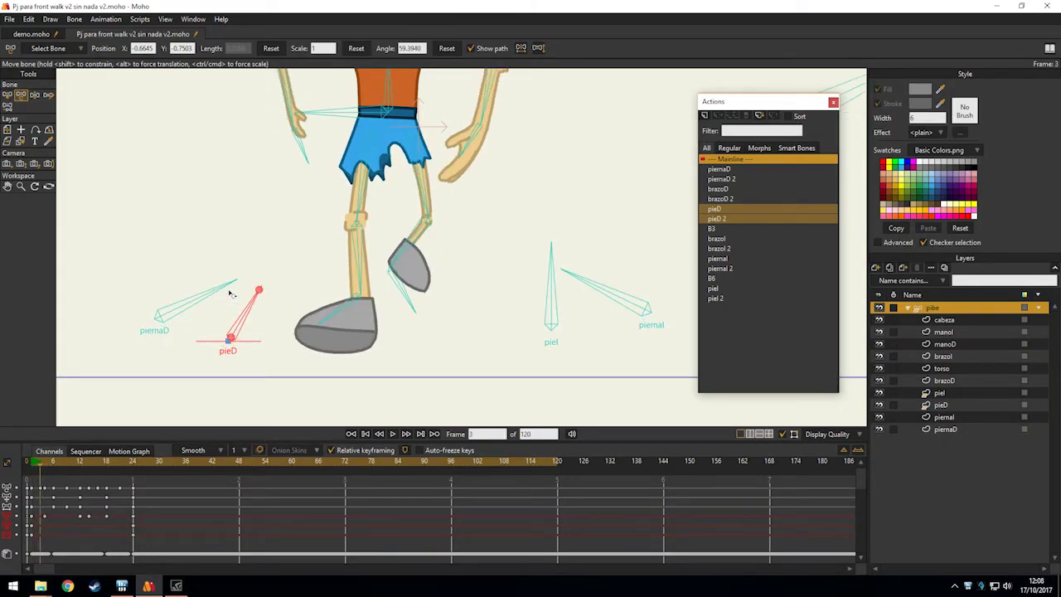
key(Right)
key(Right)
key(Right)
key(Right)
key(Right)
scroll(495, 227, down, 5)
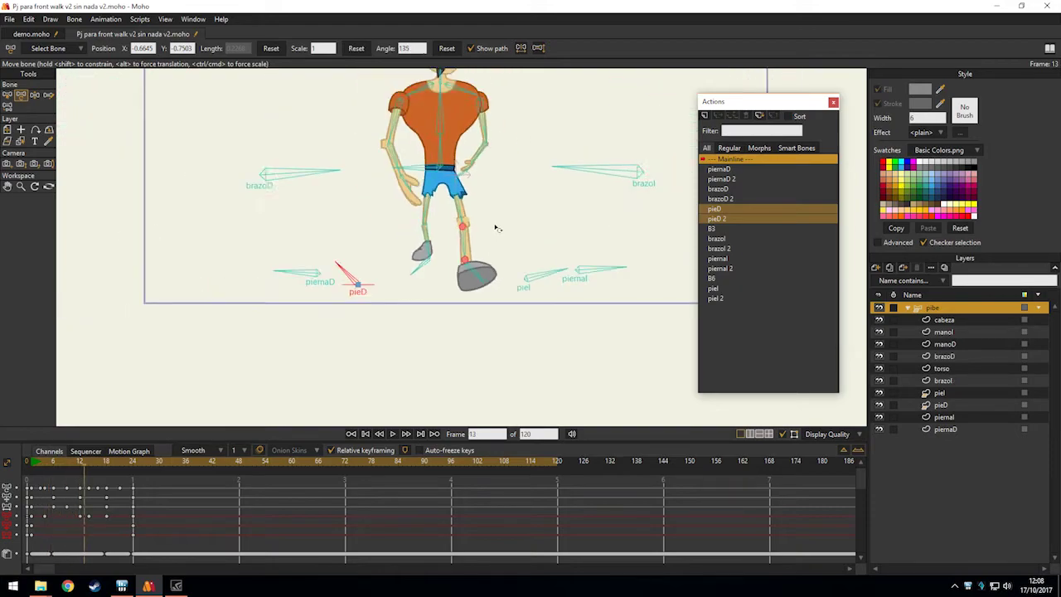
At frame 3, bend the brazoD-side forearm further inward toward the body.
drag(492, 230, 456, 315)
scroll(430, 276, up, 3)
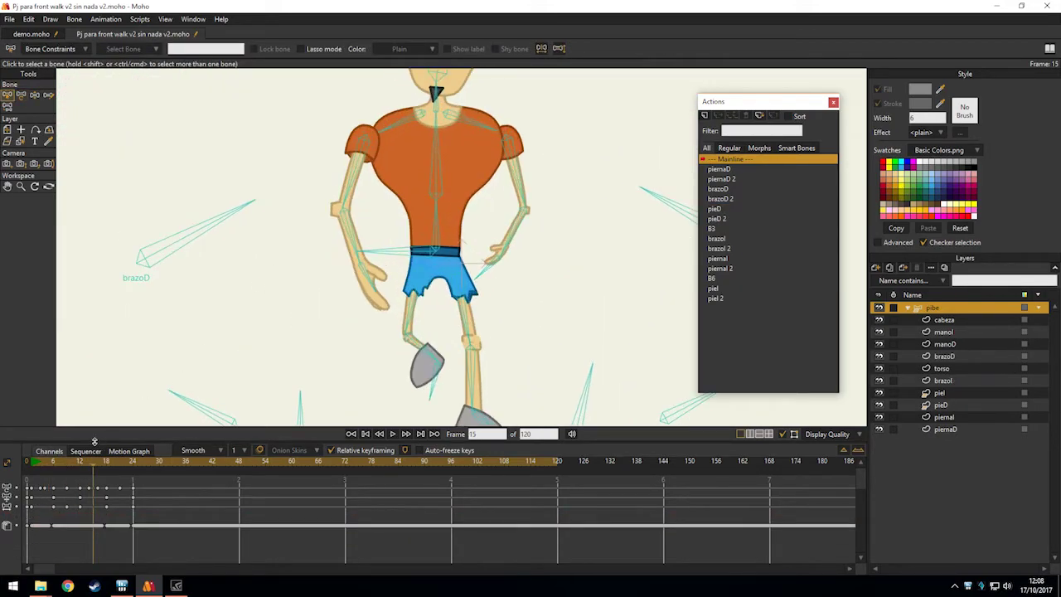
drag(44, 461, 32, 462)
key(t)
drag(325, 251, 313, 315)
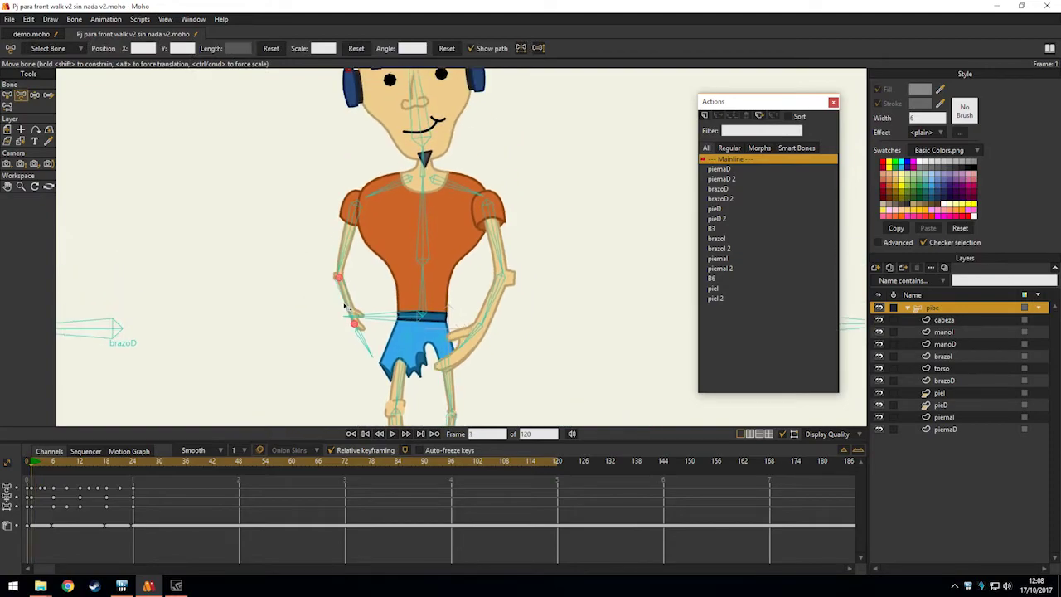
click(348, 299)
key(Right)
key(Right)
key(Right)
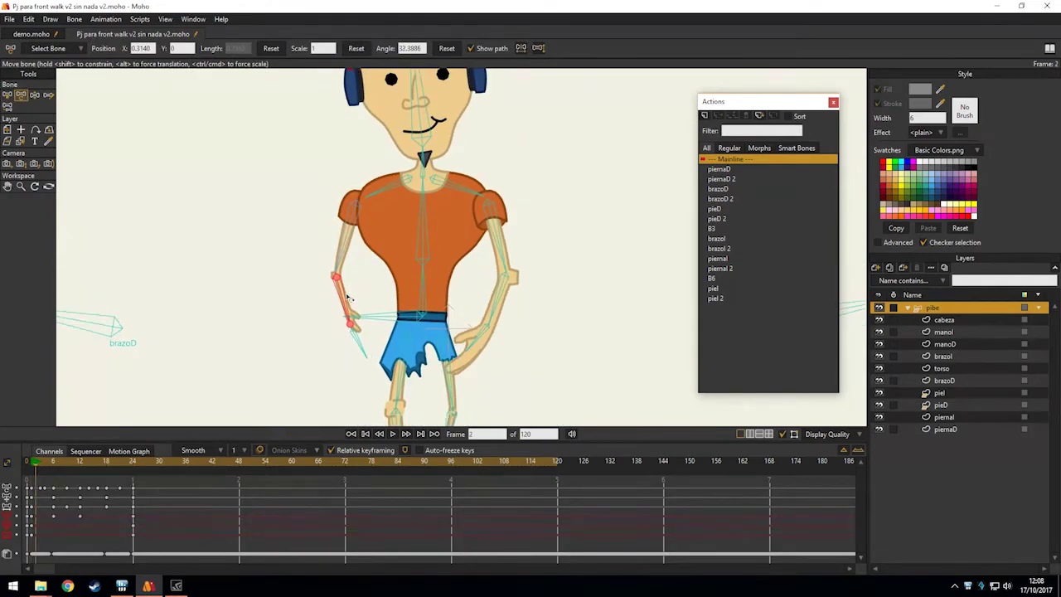
key(Left)
drag(327, 311, 331, 312)
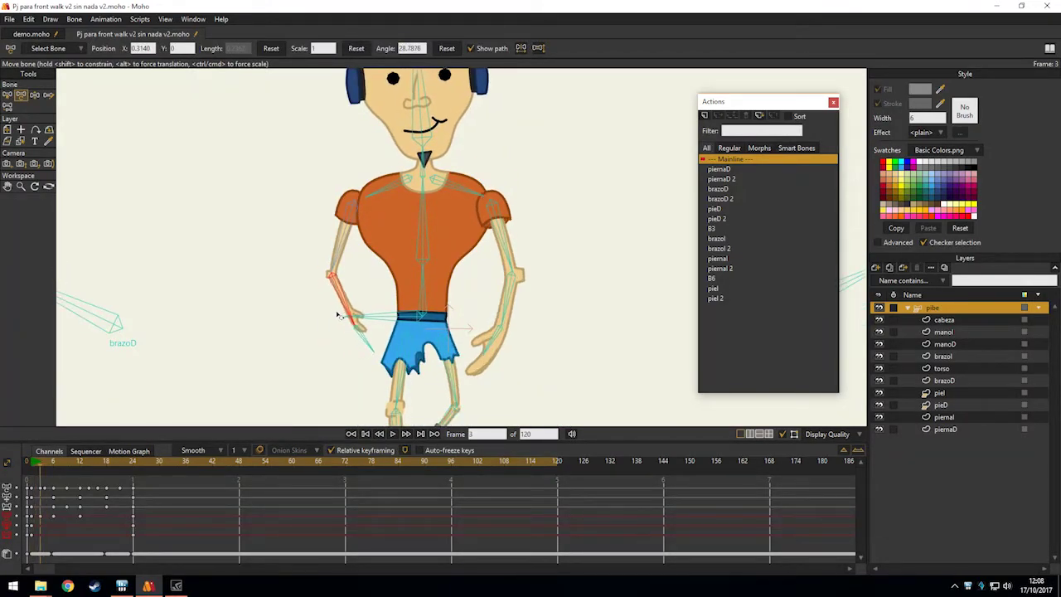
key(ctrl+Right)
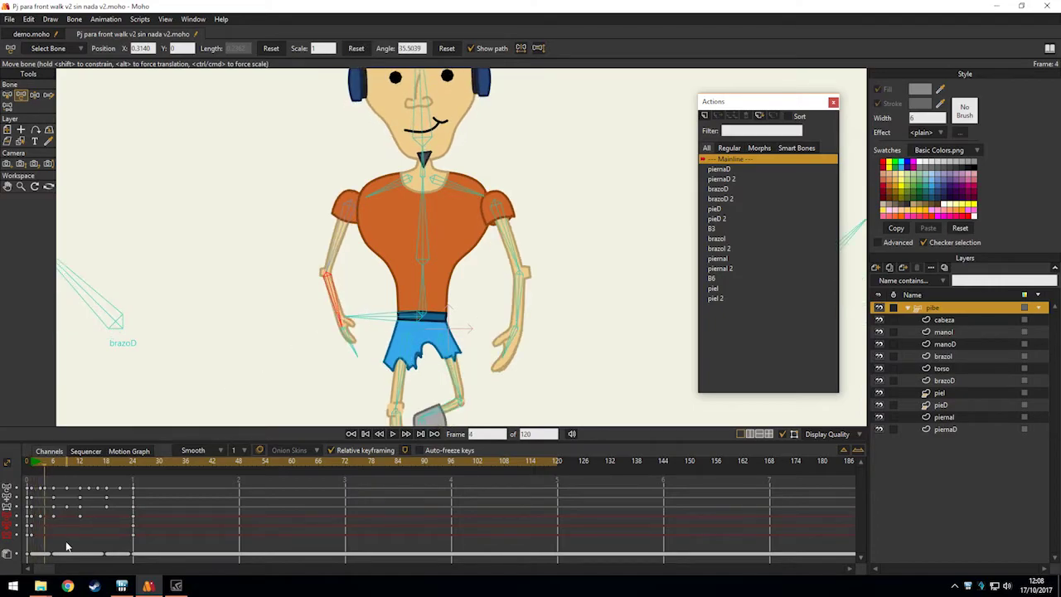
Adjust the brazoD-side forearm's swing at frame 9 and bend it inward at frame 16.
key(space)
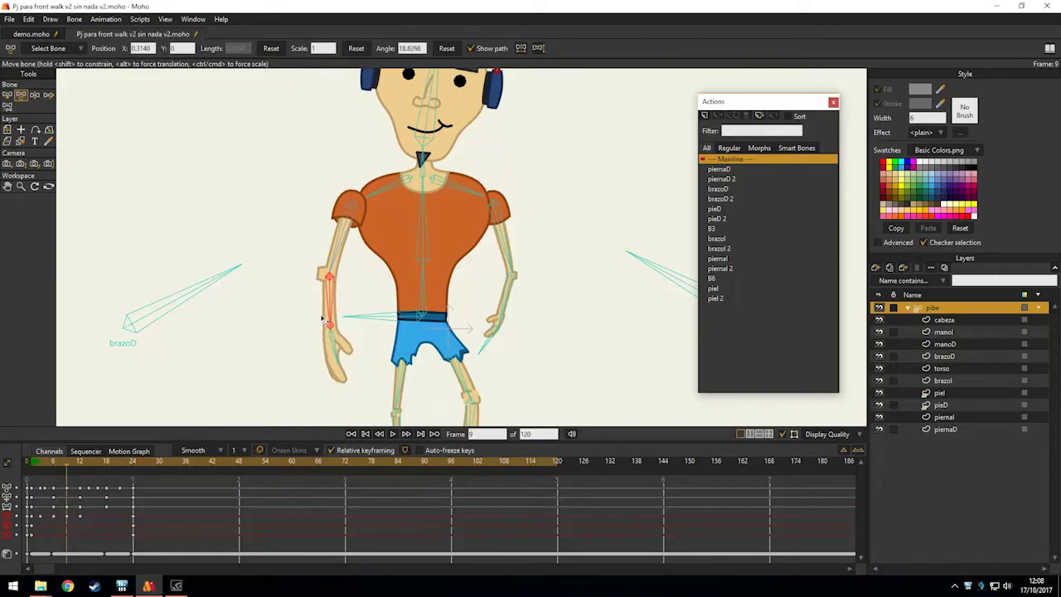
key(Right)
key(Right)
key(Right)
key(Right)
drag(340, 307, 350, 304)
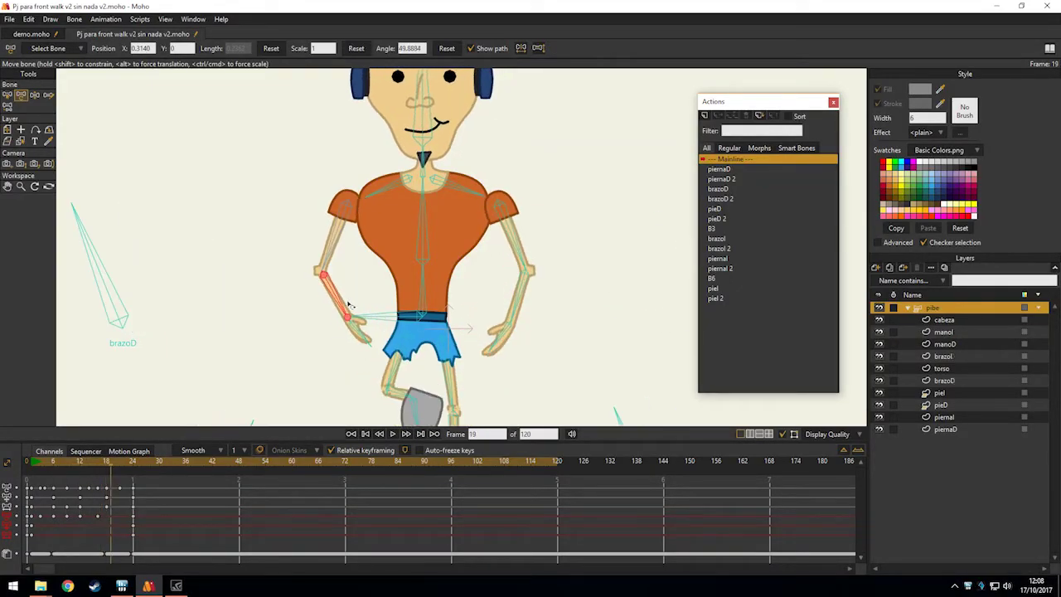
At frame 19, rotate the brazoD-side forearm outward, away from the hips.
key(Left)
drag(345, 305, 331, 312)
key(Right)
key(Right)
key(Right)
key(Right)
key(Right)
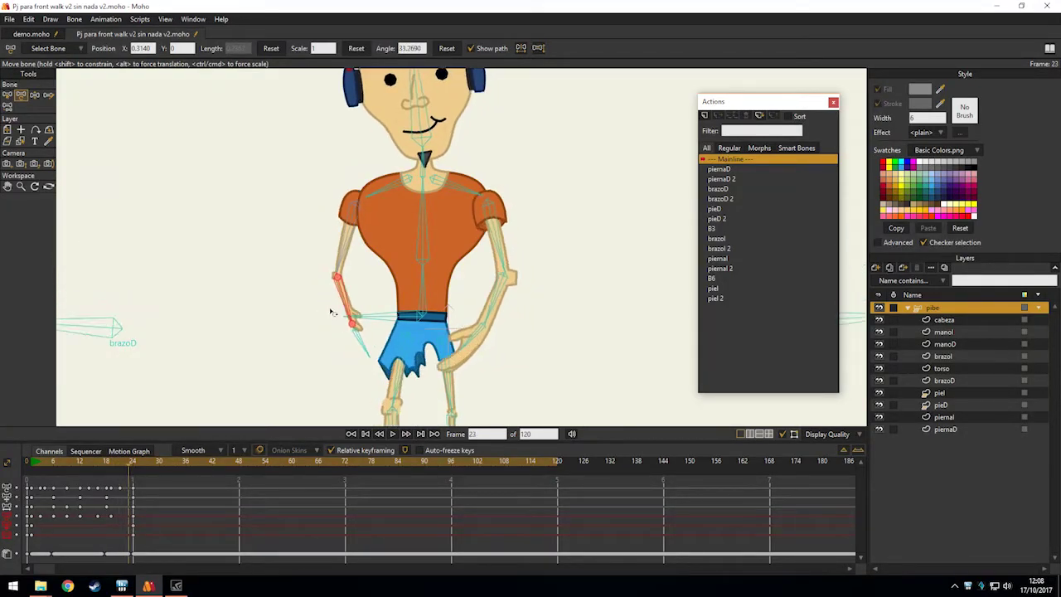
Scrub through the arm swing and slightly readjust the brazoD-side forearm's bend at frame 16.
click(36, 462)
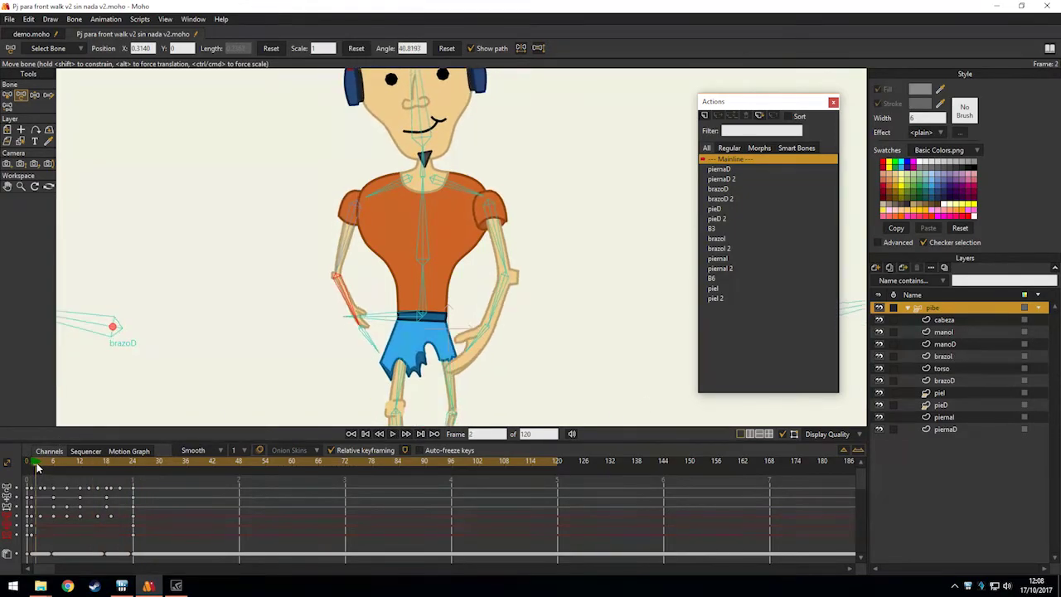
click(42, 468)
drag(45, 461, 65, 466)
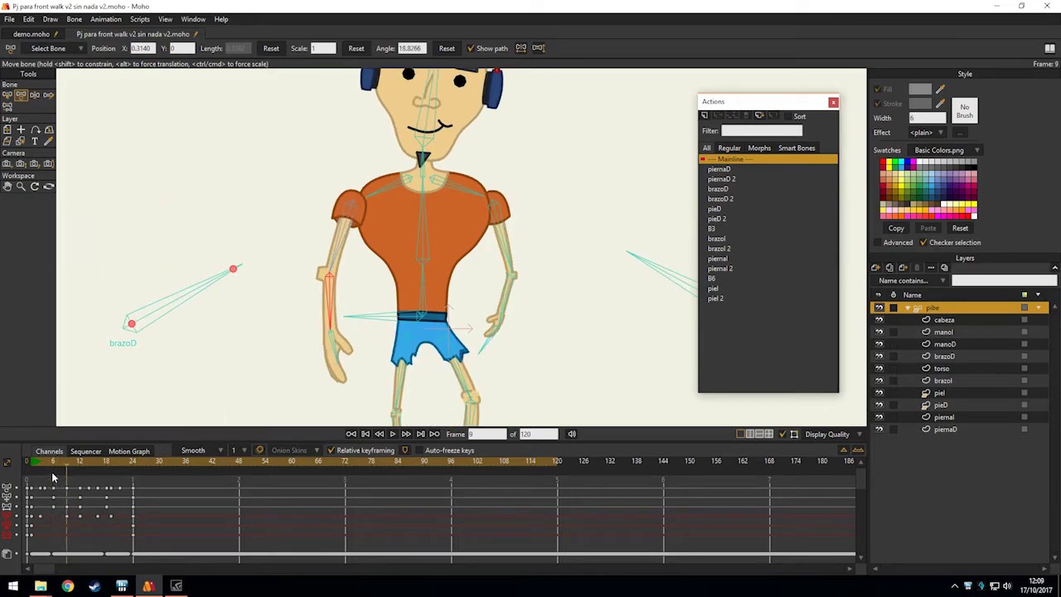
drag(55, 463, 108, 458)
click(98, 462)
drag(344, 292, 340, 297)
Shift the brazoD-side forearm's angle key from frame 19 to frame 20.
key(Right)
key(Right)
key(Right)
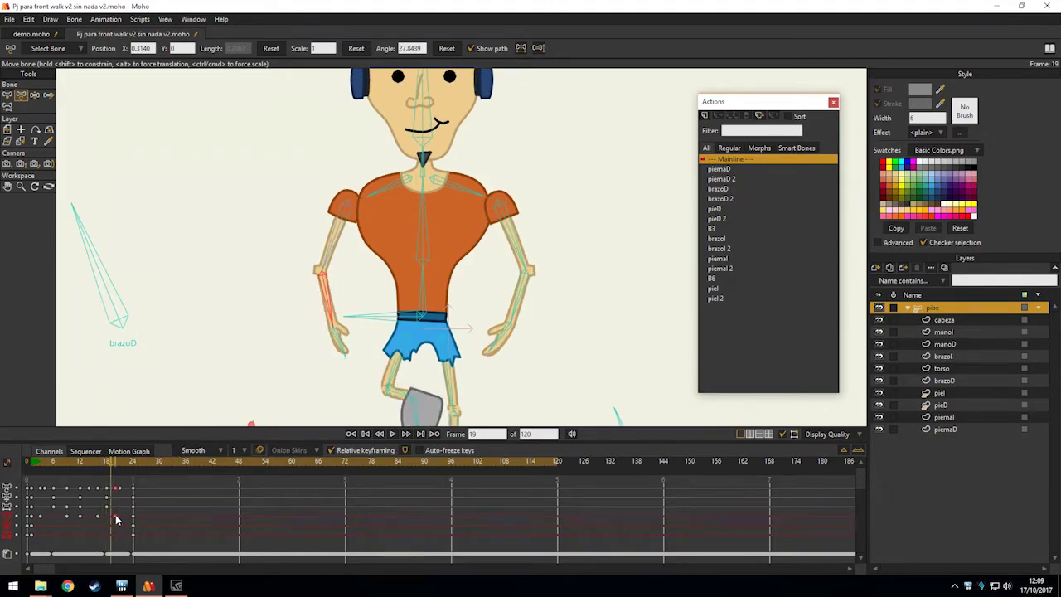
key(ctrl+Right)
key(ctrl+Right)
key(ctrl+Right)
key(ctrl+Right)
key(ctrl+Right)
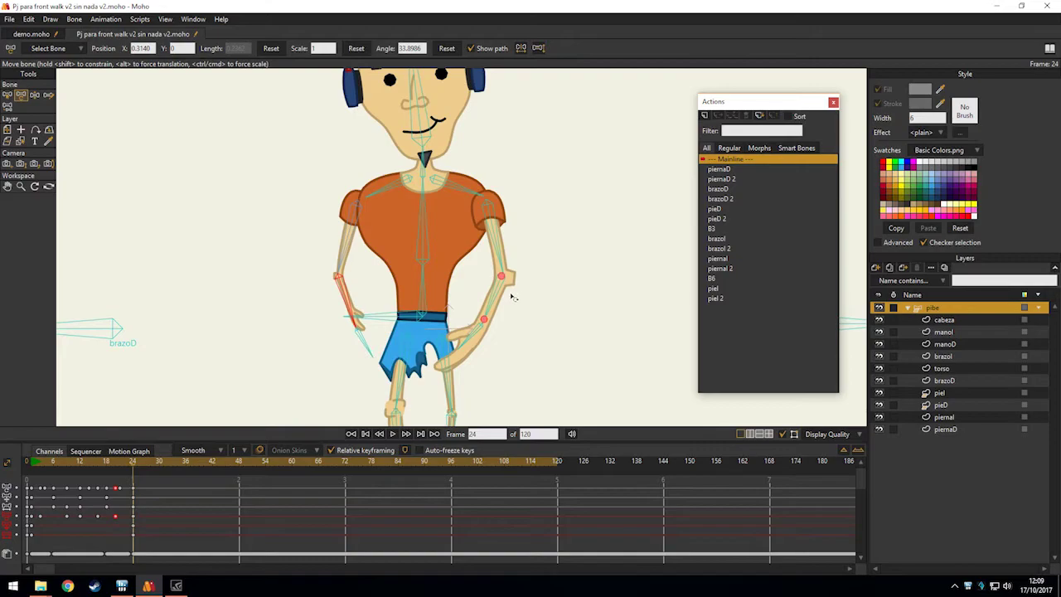
Select the brazoI-side forearm bone and delete its angle keys at frames 6 and 12.
key(z)
click(495, 290)
key(t)
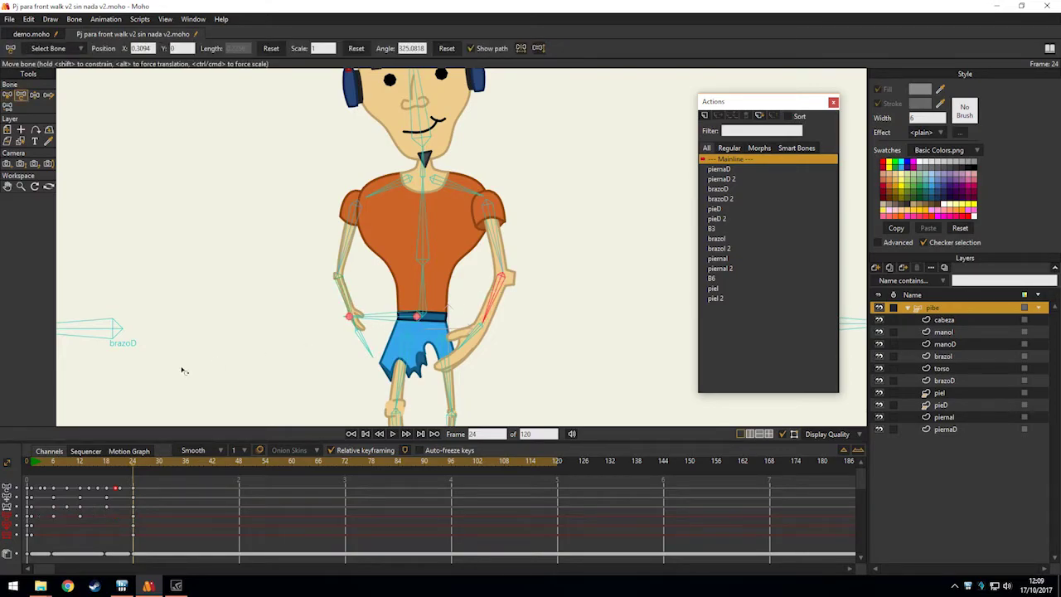
drag(45, 464, 31, 462)
drag(51, 517, 50, 517)
key(Delete)
At frame 4, bend the brazoI-side forearm inward to about 305 degrees.
drag(402, 270, 343, 278)
key(Right)
key(Right)
key(ctrl+Right)
drag(447, 329, 430, 320)
key(Left)
key(Left)
key(Left)
At frame 7, swing the brazoI-side forearm outward to straighten the arm.
key(Right)
key(Right)
key(Right)
key(Right)
key(ctrl+Right)
key(ctrl+Right)
drag(444, 315, 469, 324)
key(Left)
key(Left)
key(Left)
key(Left)
key(Left)
key(Left)
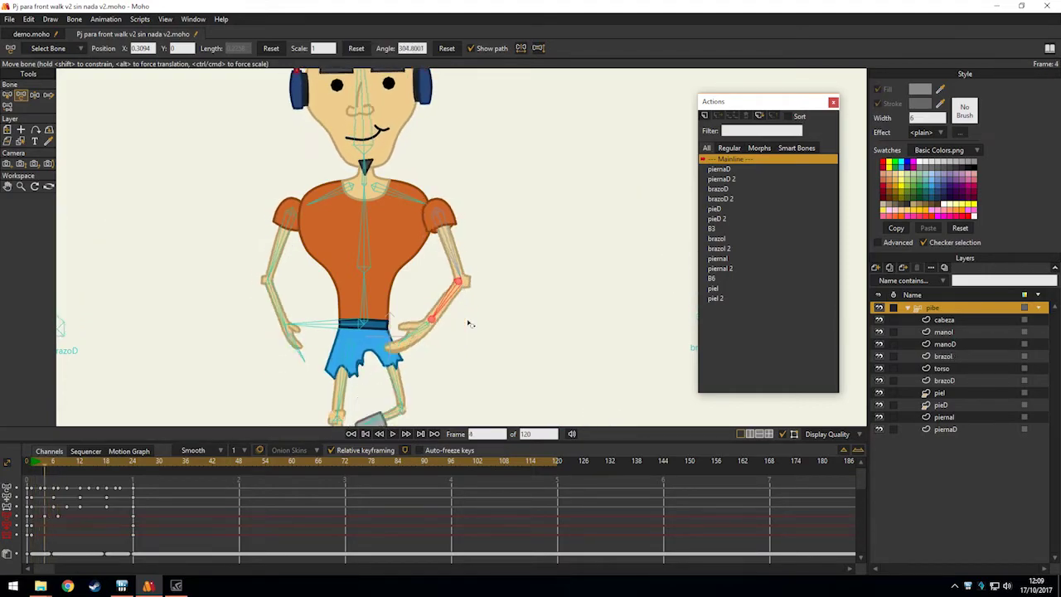
At frame 11, key the brazoI-side forearm's angle at about 329 degrees.
key(Right)
key(Right)
key(Right)
key(Right)
key(Right)
key(ctrl+Right)
key(ctrl+Right)
key(ctrl+Right)
key(ctrl+Right)
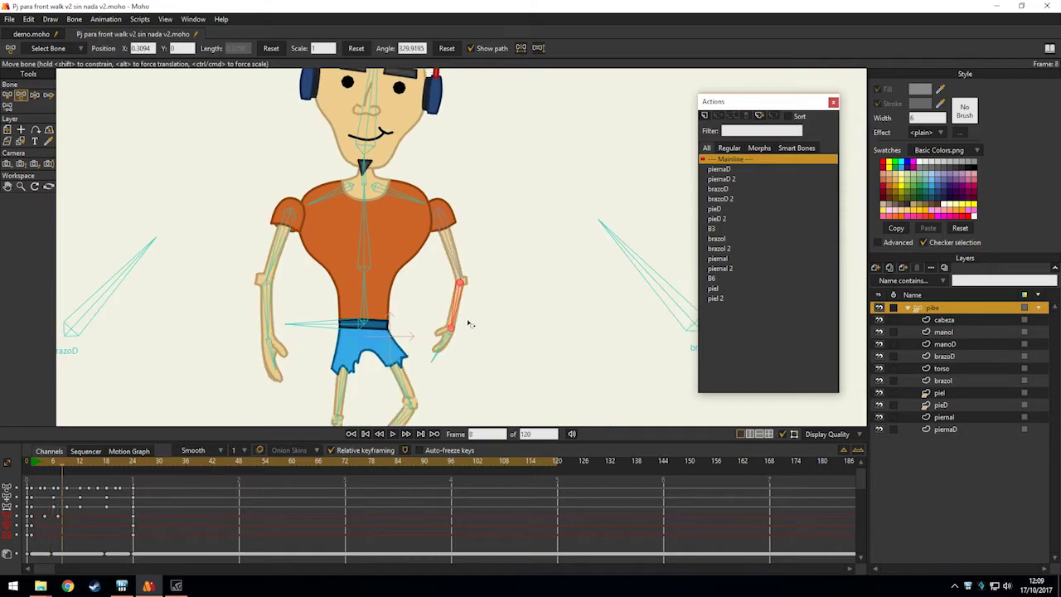
key(ctrl+Right)
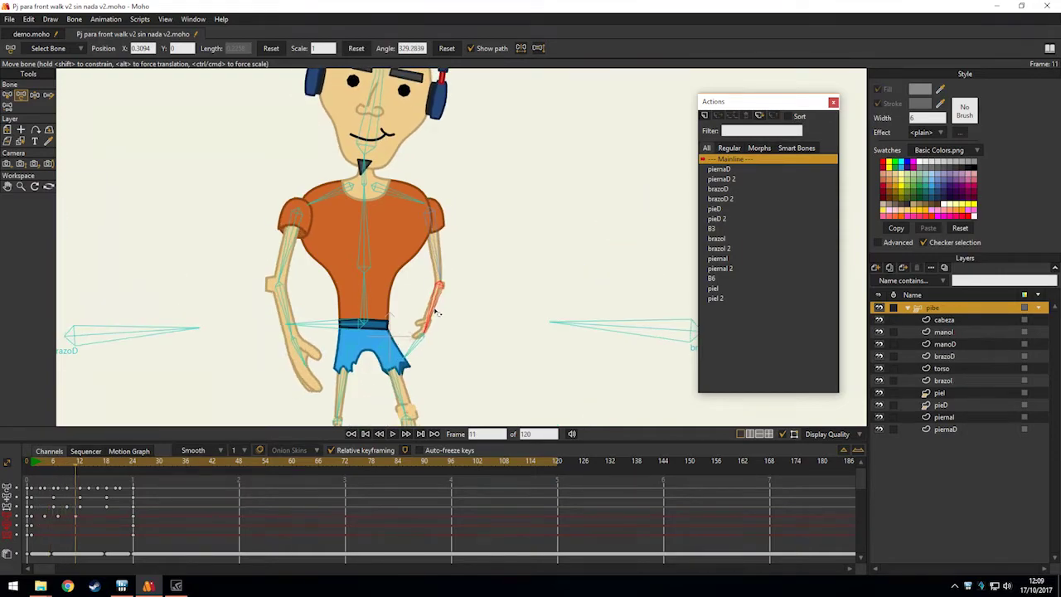
At frame 16, bend the brazoI-side forearm inward toward the hips.
key(ctrl+Right)
key(ctrl+Right)
key(ctrl+Right)
key(ctrl+Right)
key(ctrl+Right)
key(ctrl+Right)
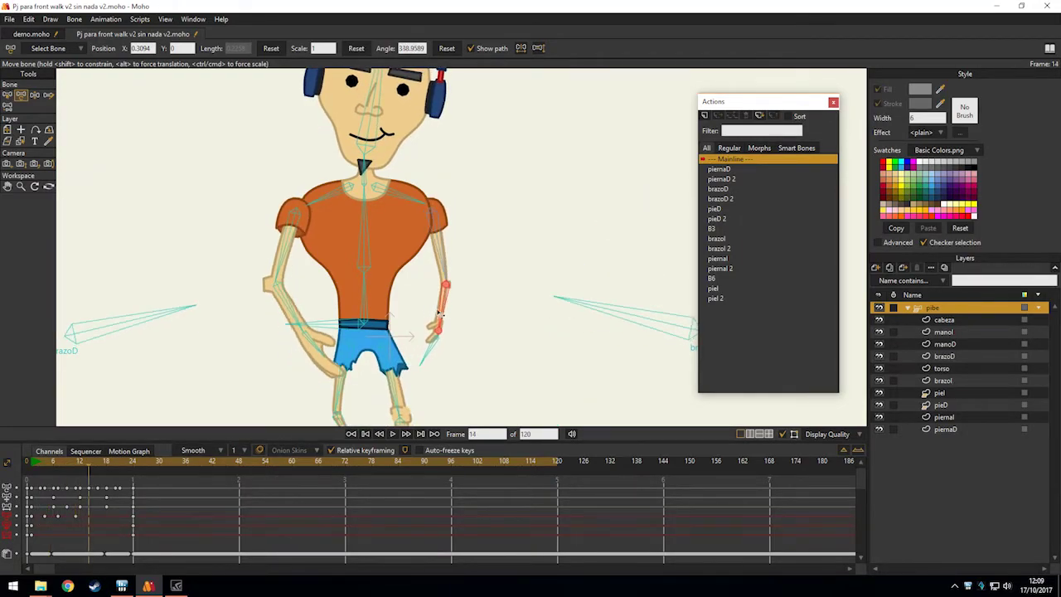
key(ctrl+Left)
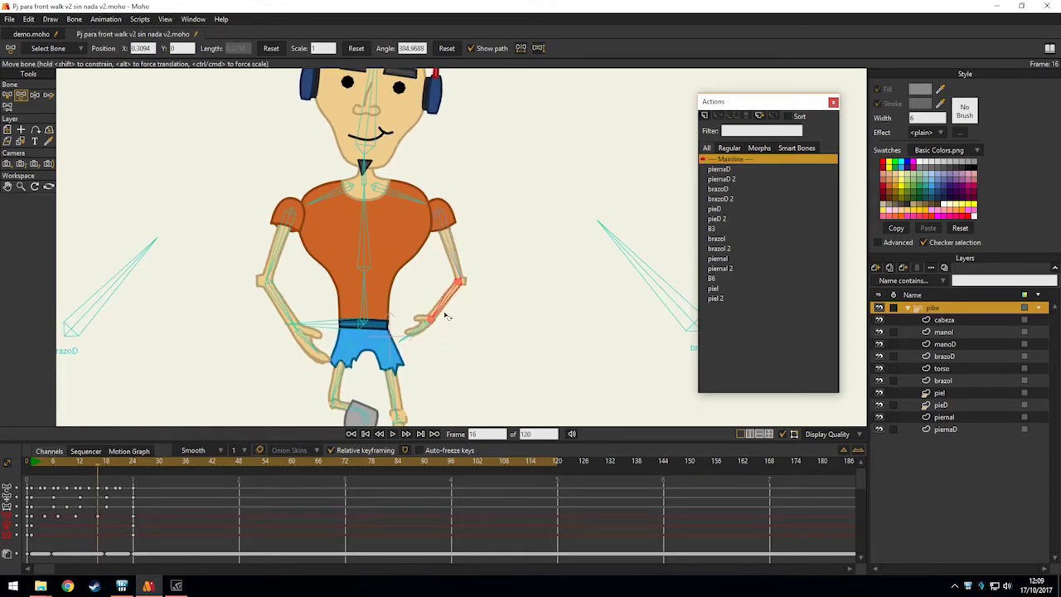
At frame 21, key the brazoI-side forearm's angle at about 319 degrees.
key(ctrl+Right)
key(ctrl+Right)
key(ctrl+Right)
key(ctrl+Right)
key(ctrl+Right)
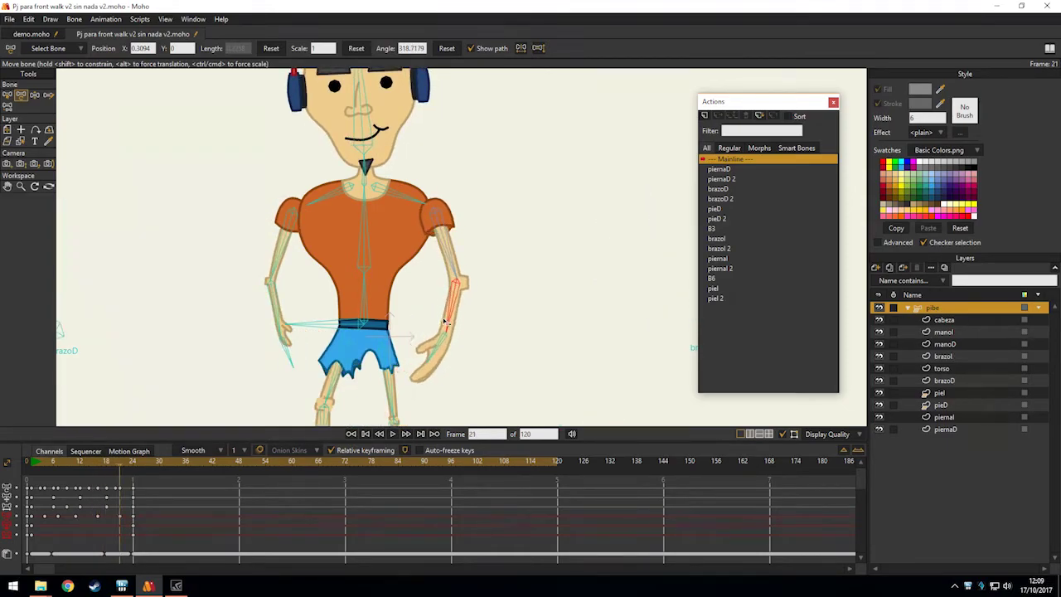
key(ctrl+Right)
key(ctrl+Right)
key(ctrl+Right)
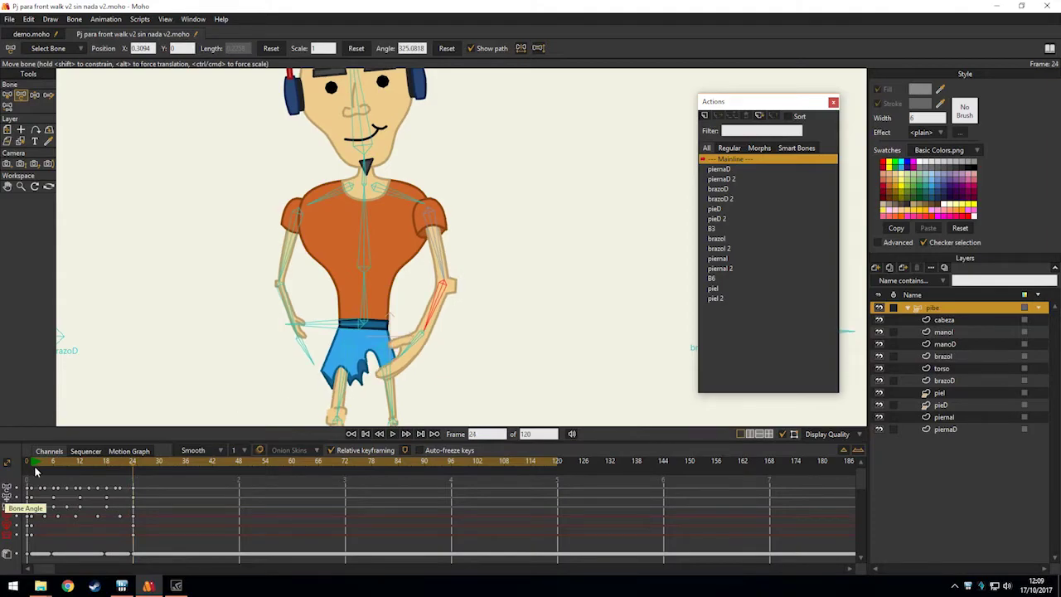
Play and scrub the walk cycle with no bone selected to examine the full-body motion.
key(space)
scroll(230, 336, down, 4)
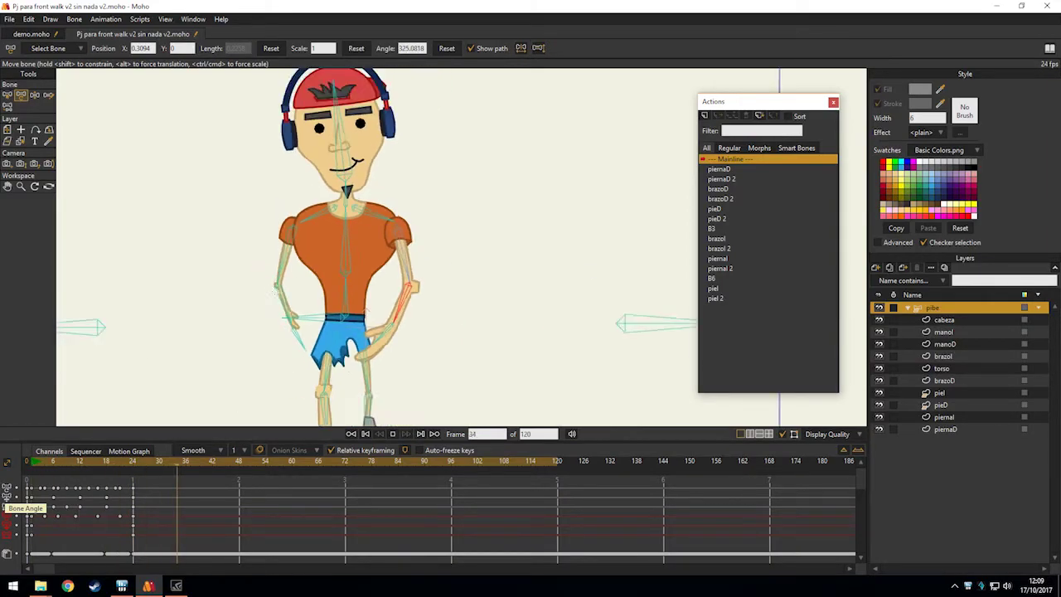
key(b)
key(space)
key(space)
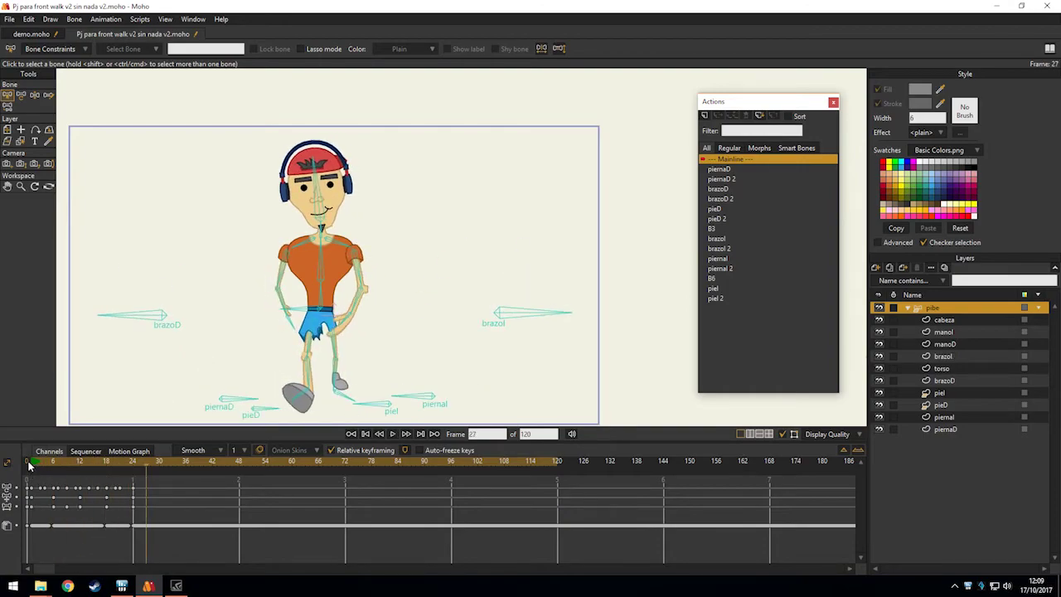
click(49, 466)
drag(50, 466, 106, 458)
key(space)
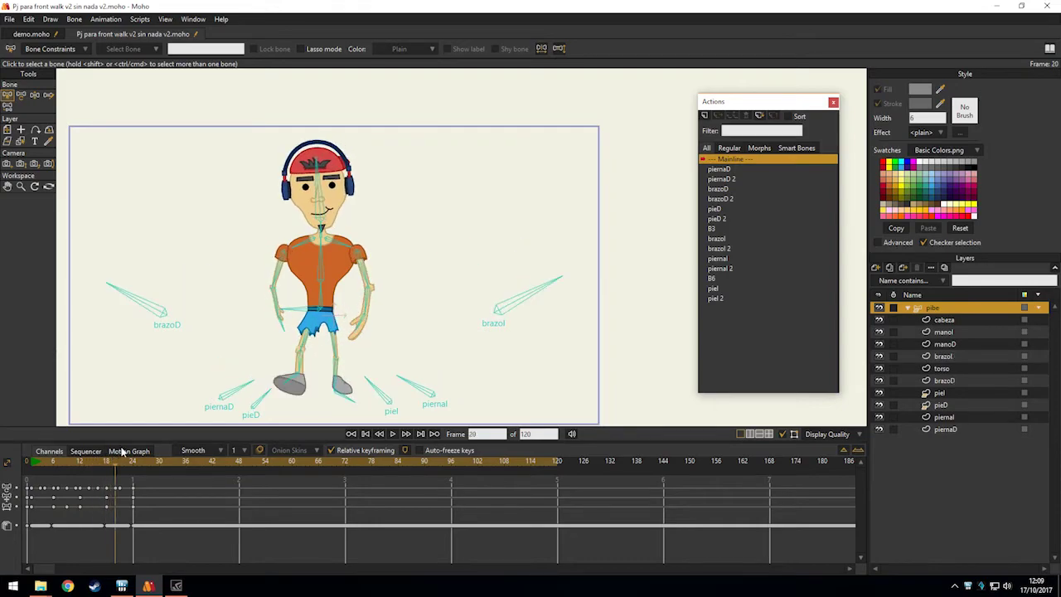
key(space)
drag(200, 363, 228, 299)
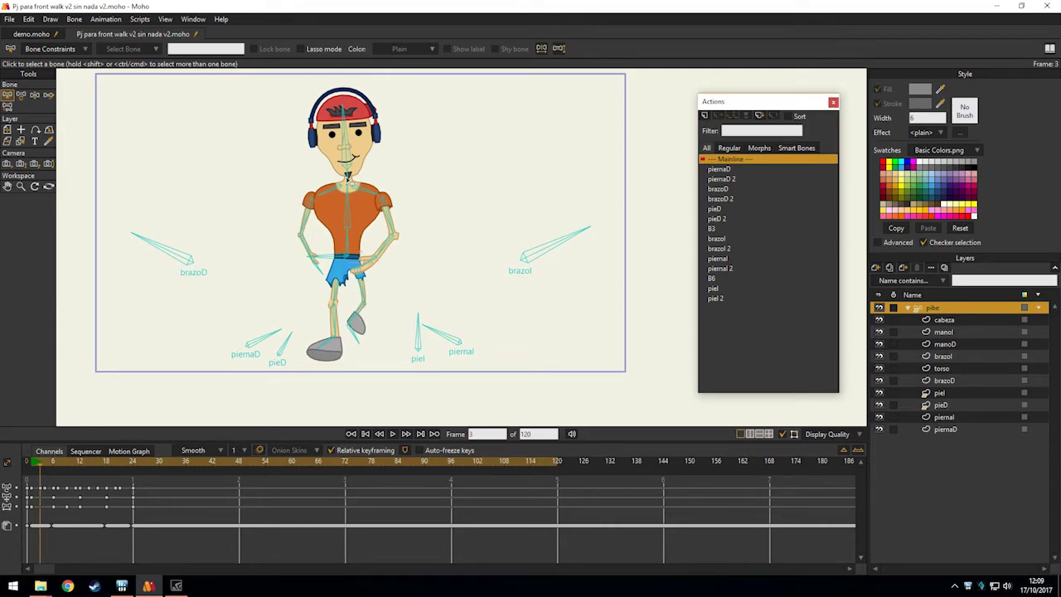
drag(40, 464, 52, 463)
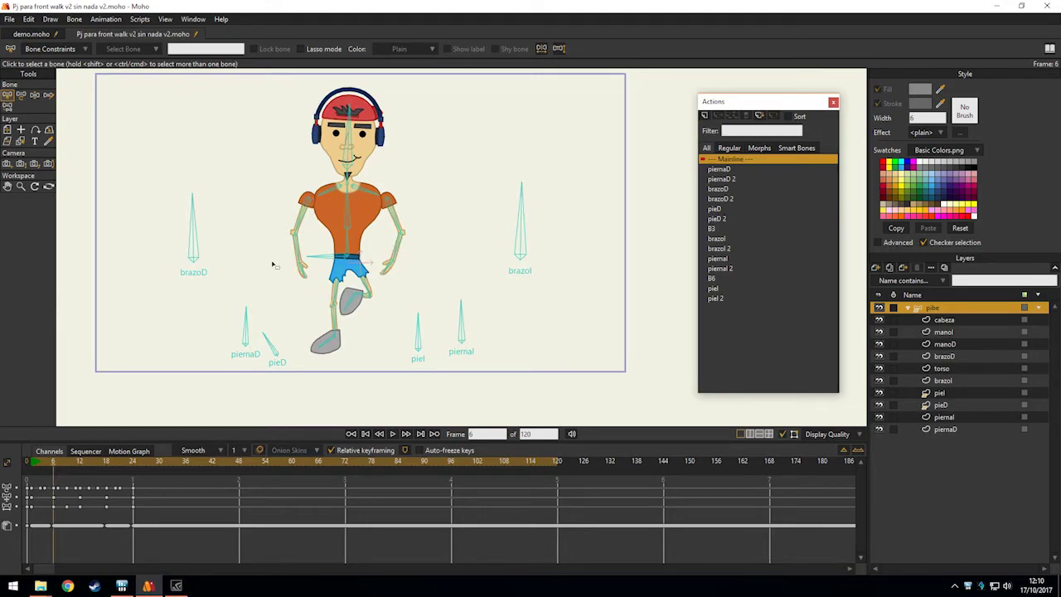
Select the horizontal hip bone and raise it to about Y 0.094 at frame 6.
scroll(266, 274, up, 3)
click(25, 464)
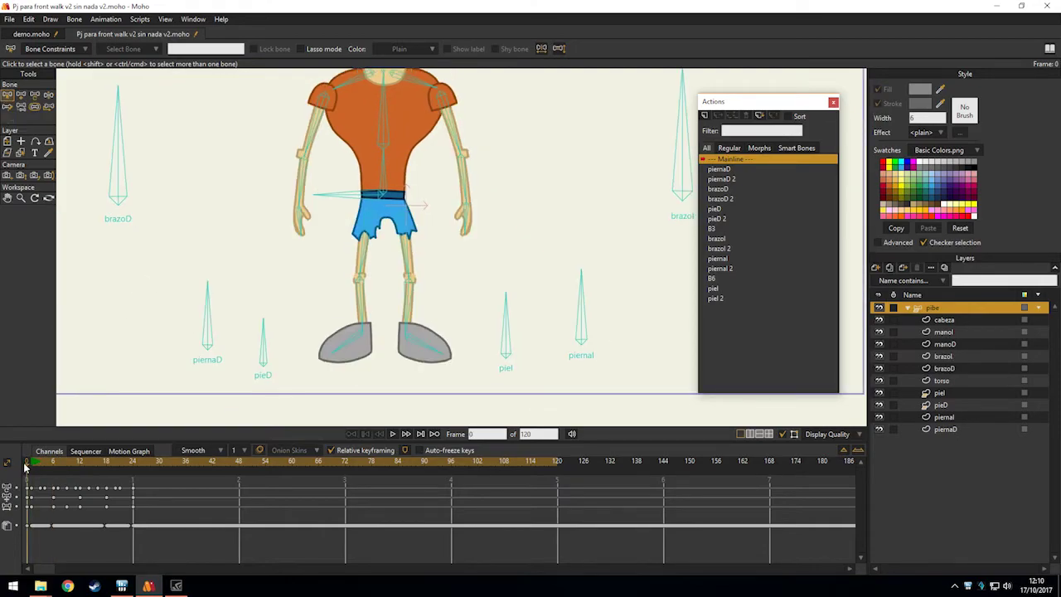
key(t)
drag(315, 247, 306, 303)
key(Right)
click(370, 253)
key(Right)
key(Right)
key(Right)
key(Right)
key(Right)
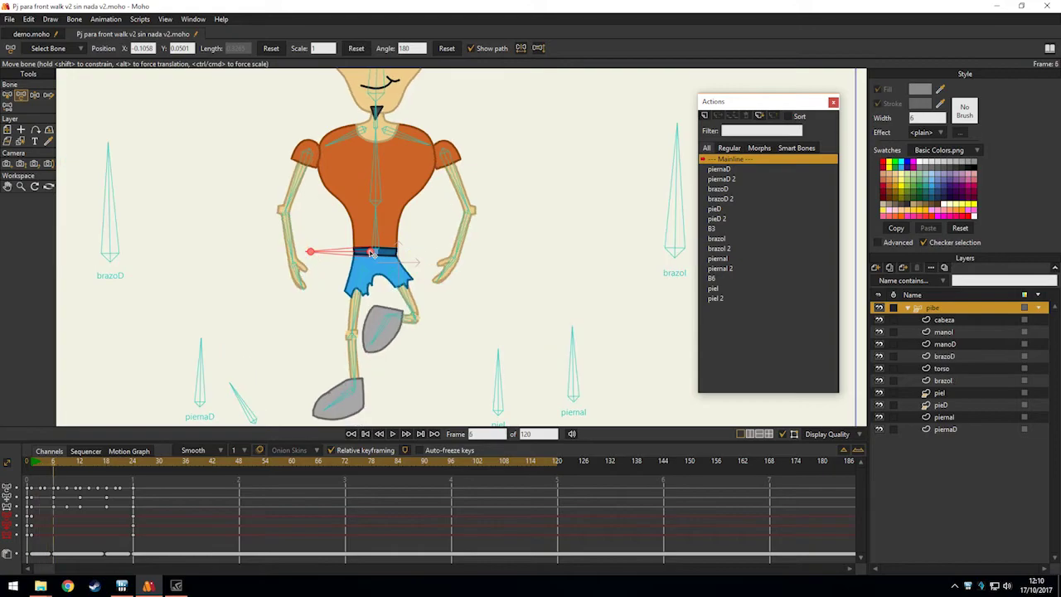
drag(371, 253, 371, 244)
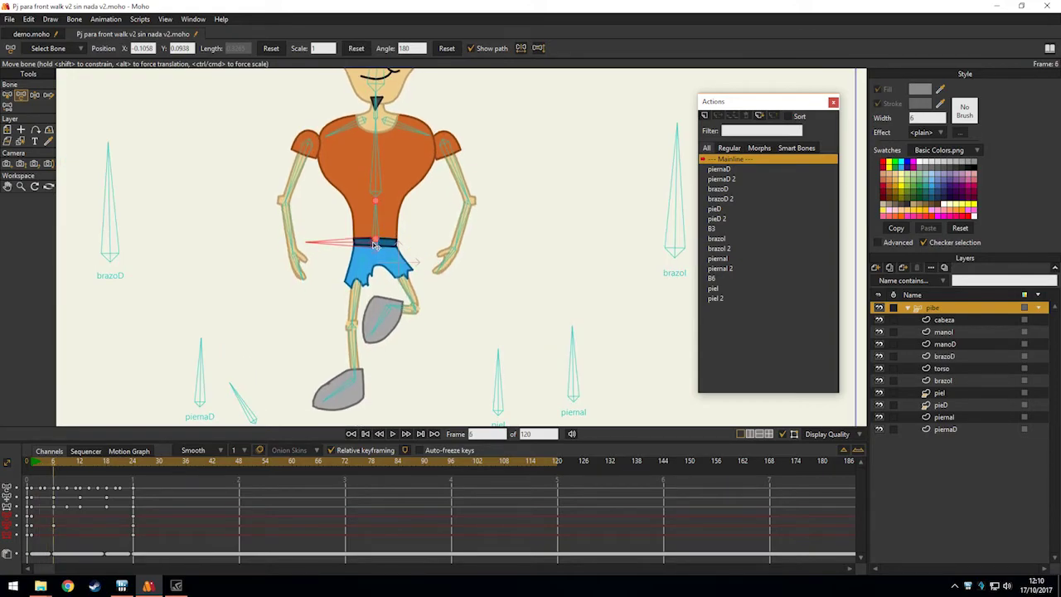
Copy the hip bone's frame 1 position key to frame 12.
key(Left)
key(Left)
key(ctrl+Right)
key(ctrl+Right)
key(ctrl+Right)
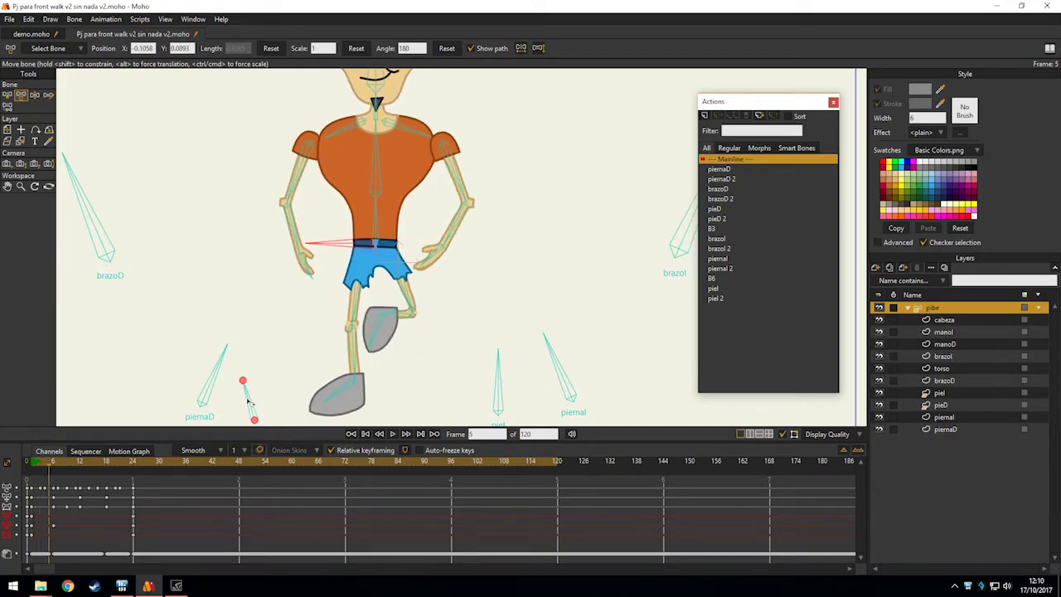
key(ctrl+Right)
key(ctrl+Right)
key(ctrl+Right)
key(ctrl+Right)
key(ctrl+Right)
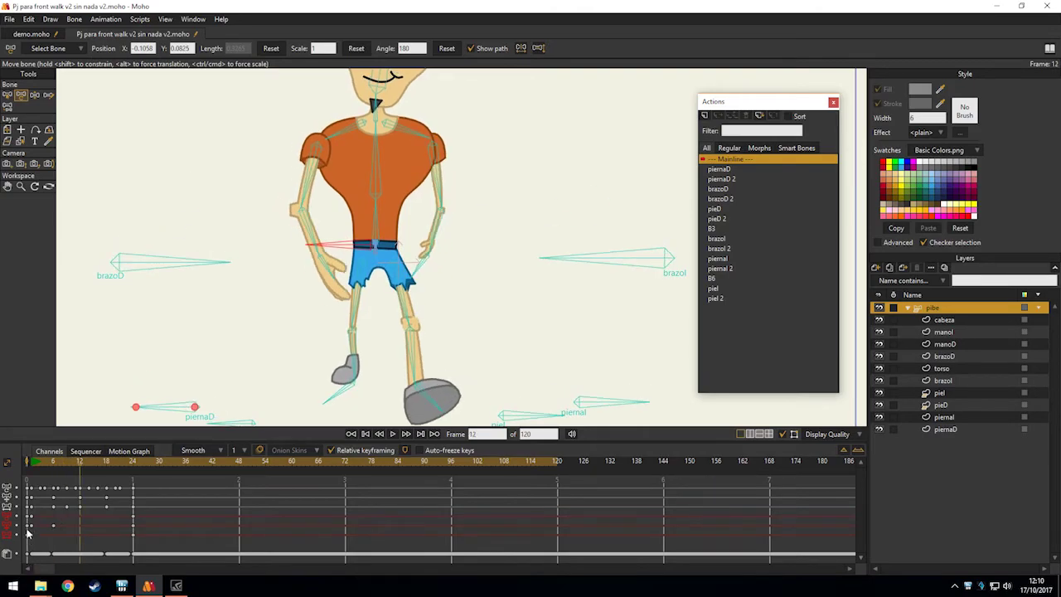
Copy the hip bone's raised position key from frame 6 to frame 18.
drag(117, 462, 107, 463)
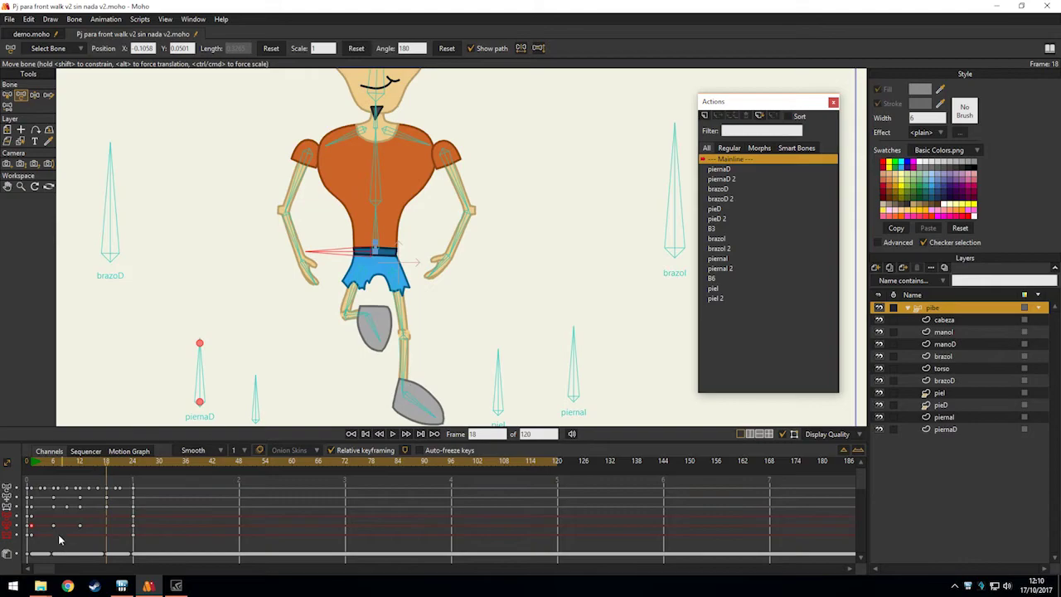
drag(254, 406, 297, 331)
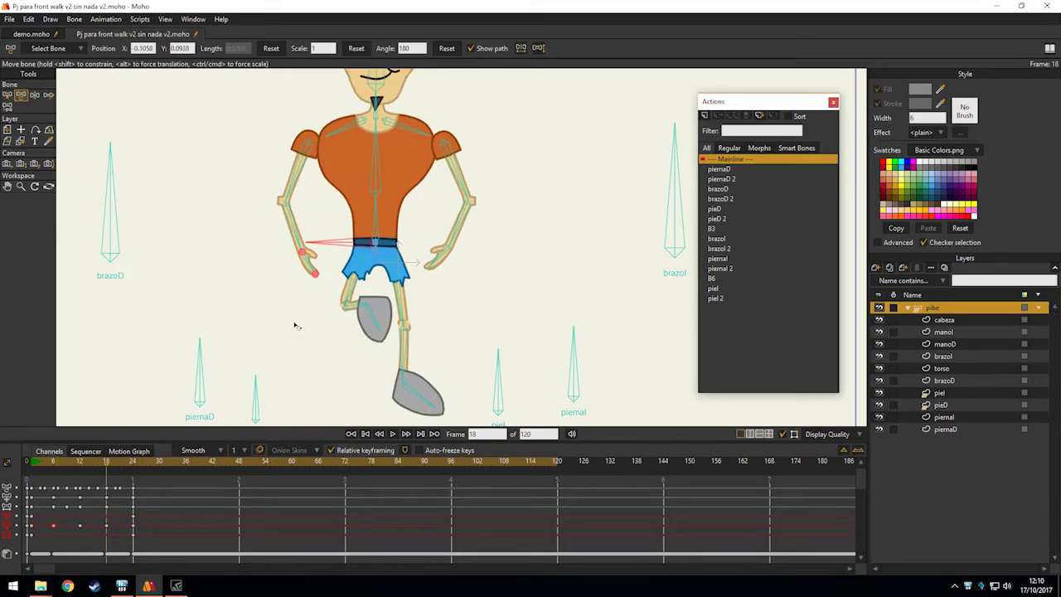
click(295, 325)
key(b)
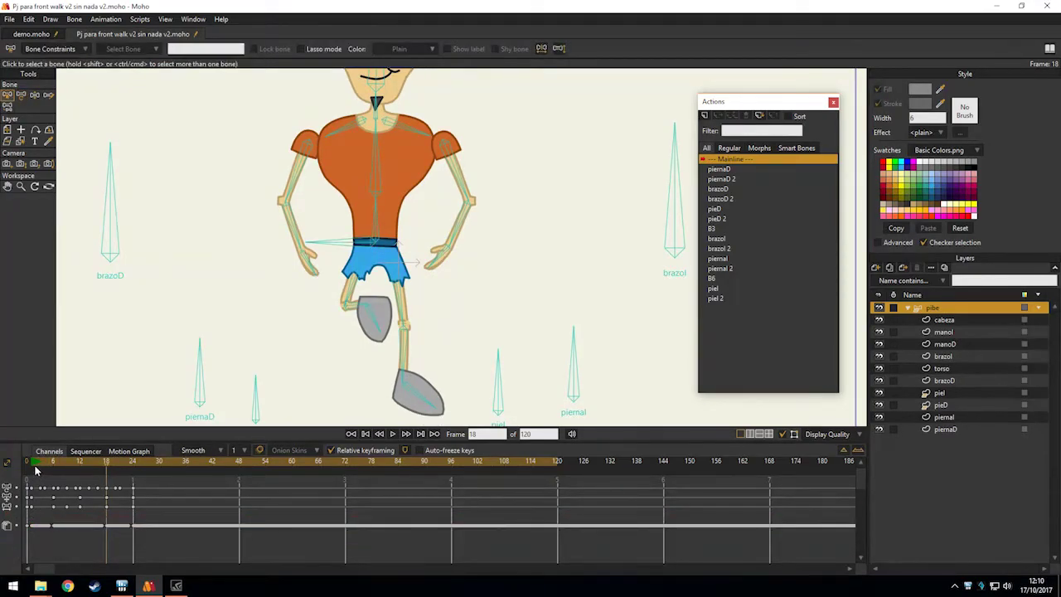
Play the walk cycle and scrub to frame 6 to review the hip's up-and-down movement.
key(space)
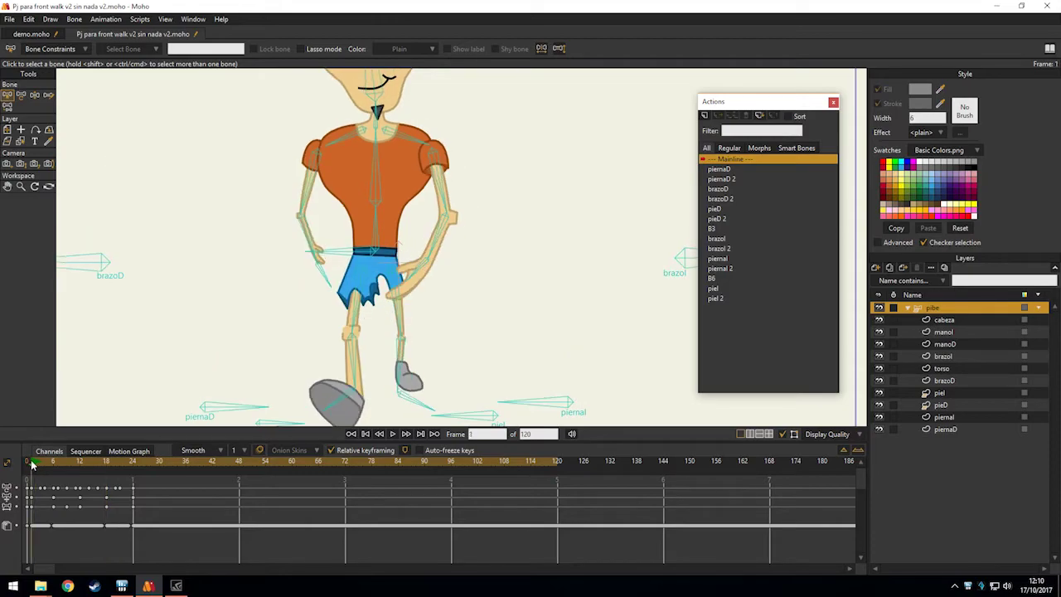
key(space)
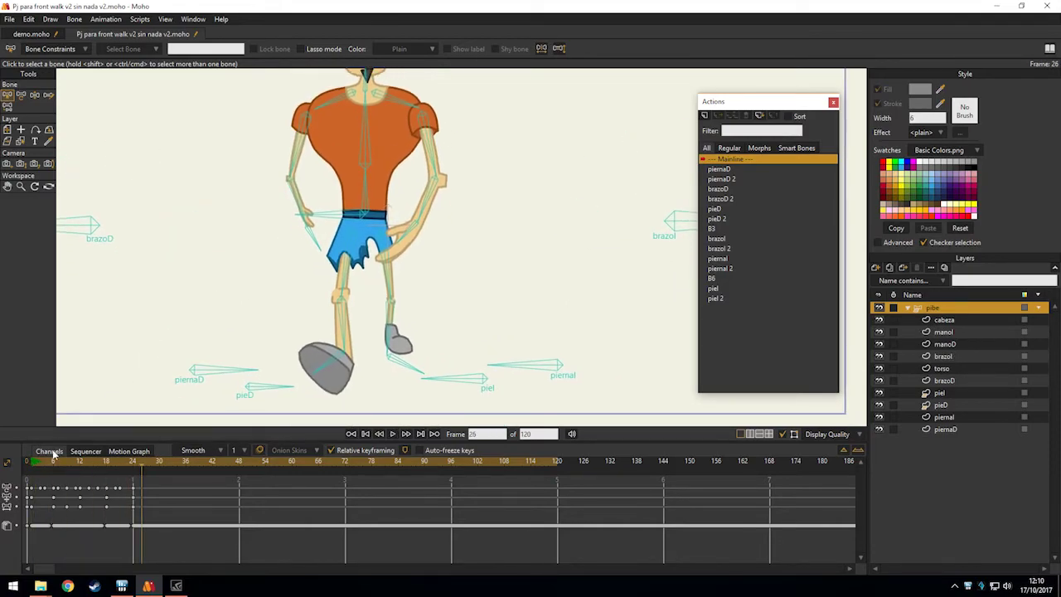
drag(31, 462, 55, 461)
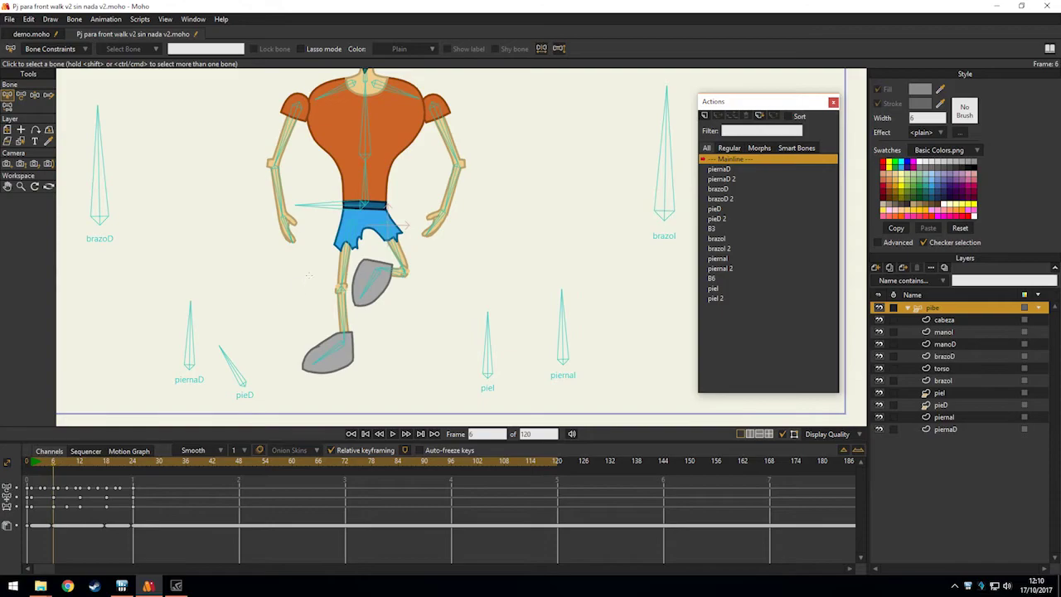
At frame 6, rotate the pieD dial upright to 90 degrees so the supporting foot stays flat.
key(t)
scroll(344, 268, up, 2)
drag(340, 311, 327, 322)
drag(343, 269, 345, 268)
drag(303, 328, 332, 238)
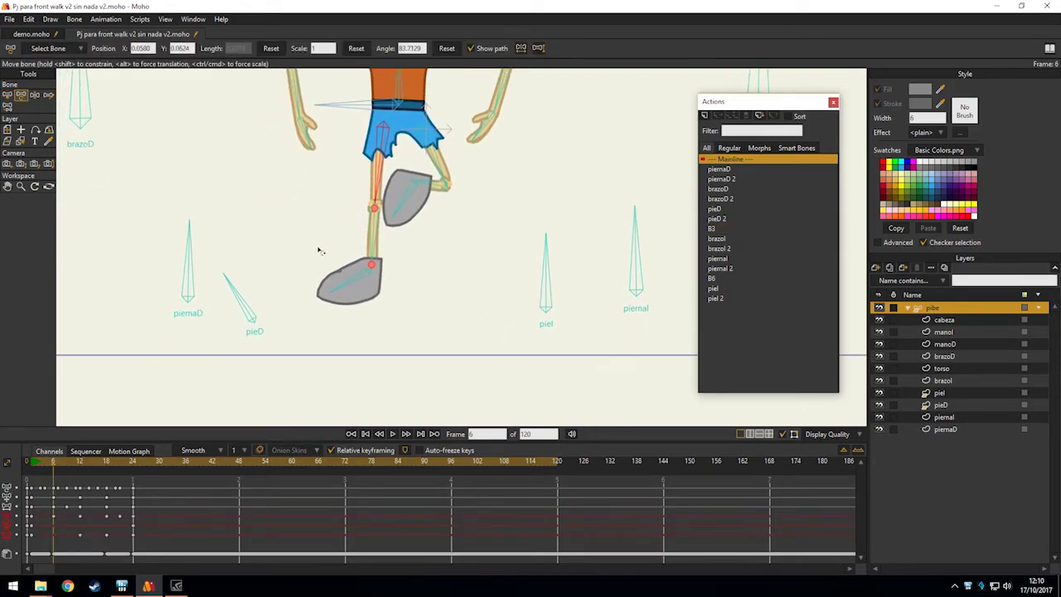
drag(239, 294, 260, 272)
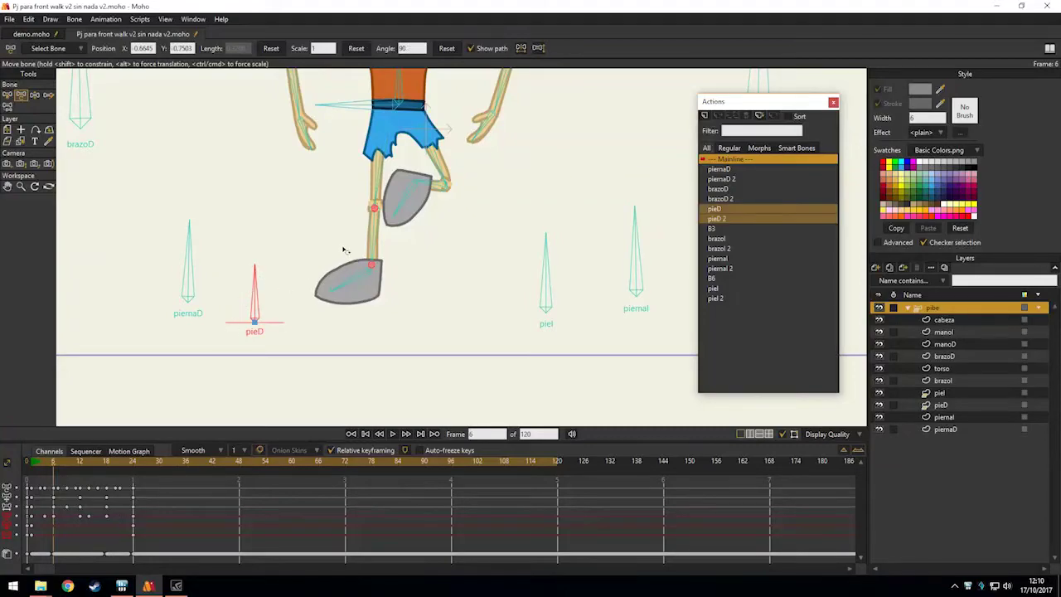
Select the pieD-side foot bone and step between frames 1 and 6 to examine its landing.
drag(344, 248, 352, 279)
click(344, 321)
drag(420, 285, 414, 306)
key(Left)
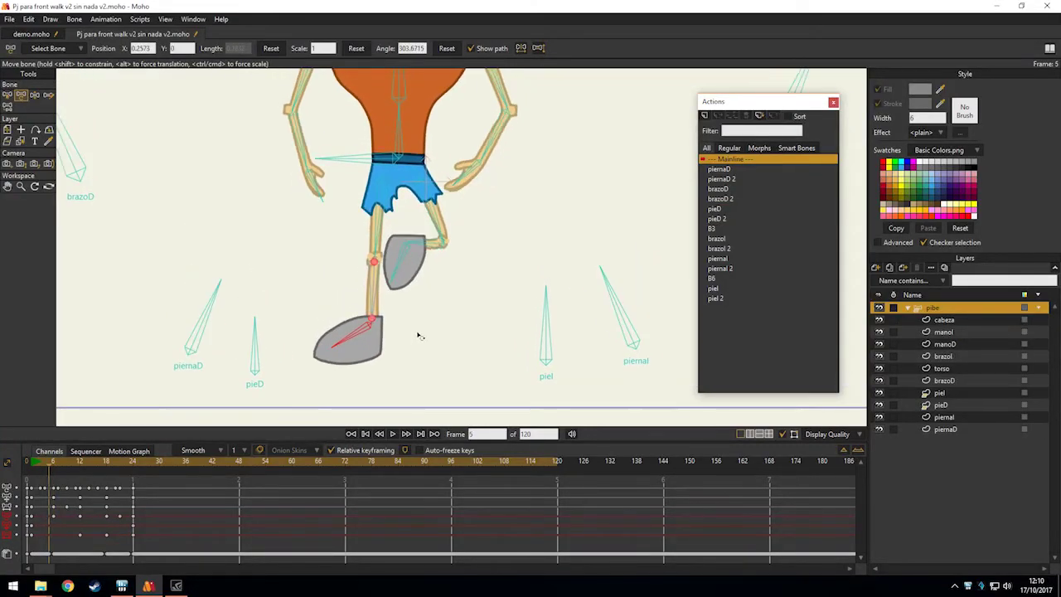
key(Left)
key(Left)
key(Left)
key(Left)
key(Right)
key(Right)
key(Right)
key(Right)
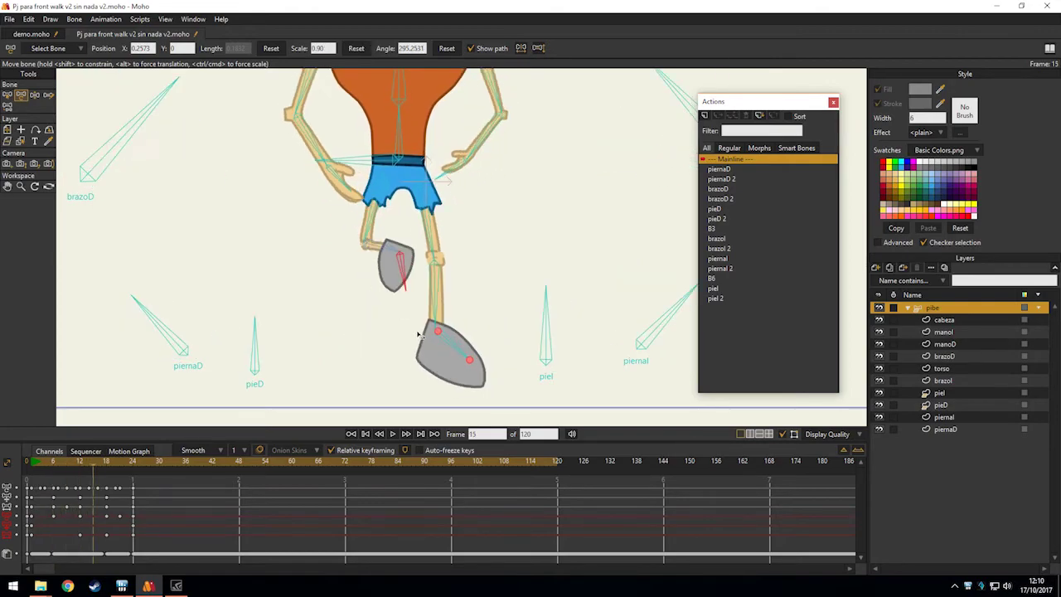
Nudge the supporting leg's pose slightly inward near the second passing pose.
drag(440, 217, 431, 219)
drag(415, 288, 423, 288)
drag(432, 233, 428, 232)
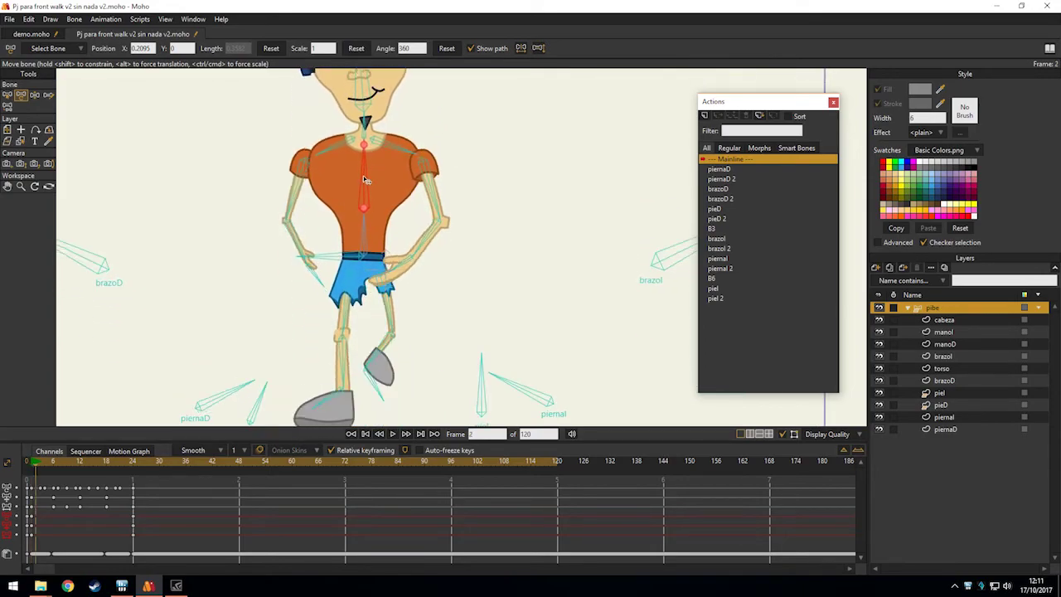
Tilt the upper torso bone sideways with angle keys at frames 6, 12 and 18.
drag(362, 168, 350, 196)
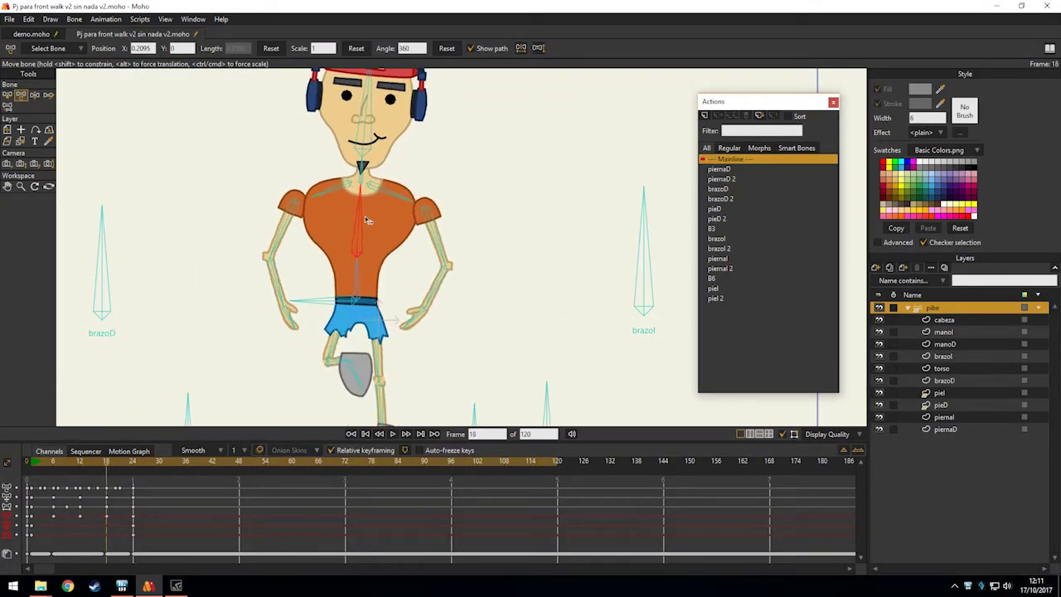
Examine the torso tilt up to frame 24 and compare the poses at frames 1 and 24.
key(Right)
key(Right)
key(Right)
key(Right)
key(Right)
drag(338, 251, 316, 167)
key(b)
click(152, 302)
drag(170, 325, 180, 358)
scroll(180, 357, down, 2)
drag(119, 382, 42, 510)
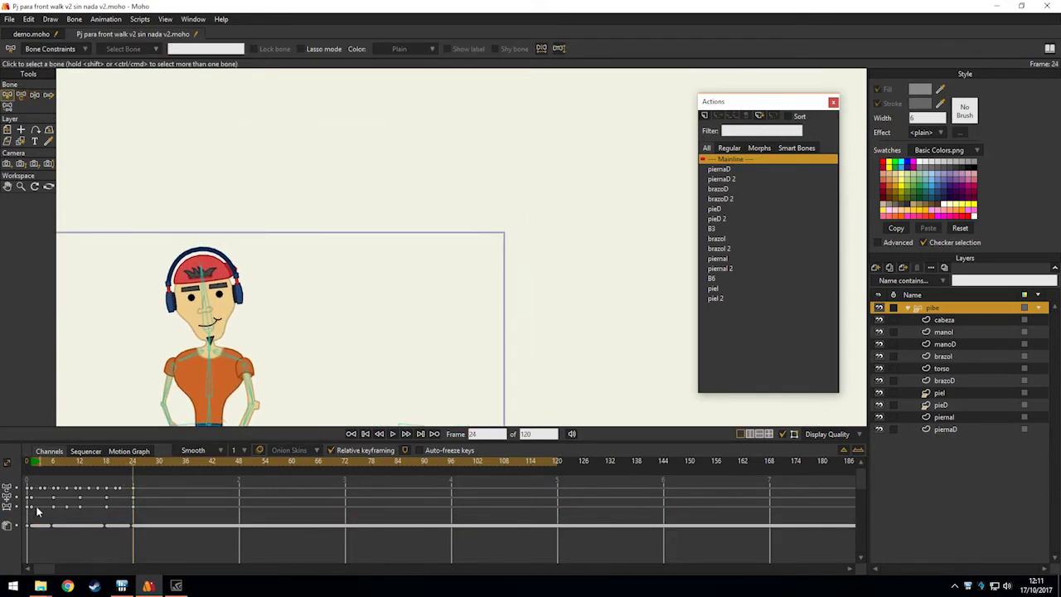
drag(41, 462, 31, 464)
drag(145, 359, 249, 254)
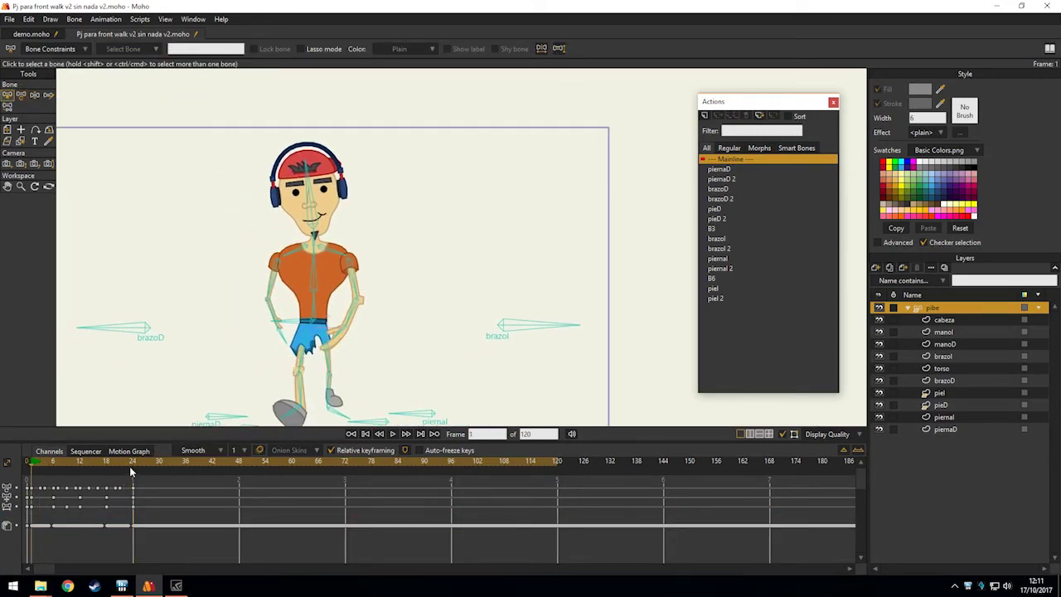
click(134, 461)
click(33, 462)
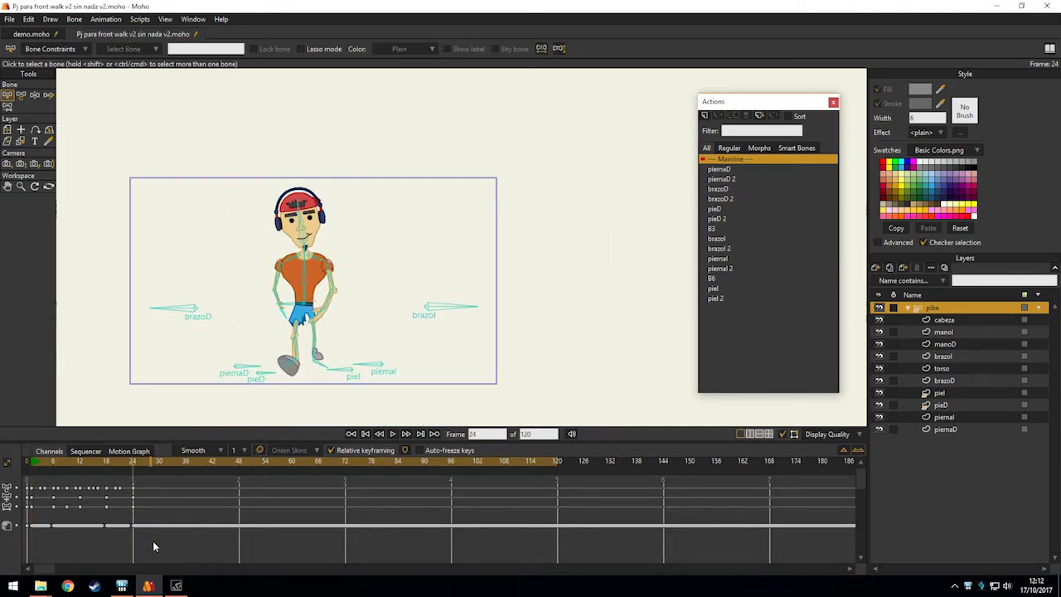
Apply Cycle interpolation to all keys at frame 24, looping the walk back to frame 2.
drag(154, 543, 132, 483)
right_click(134, 488)
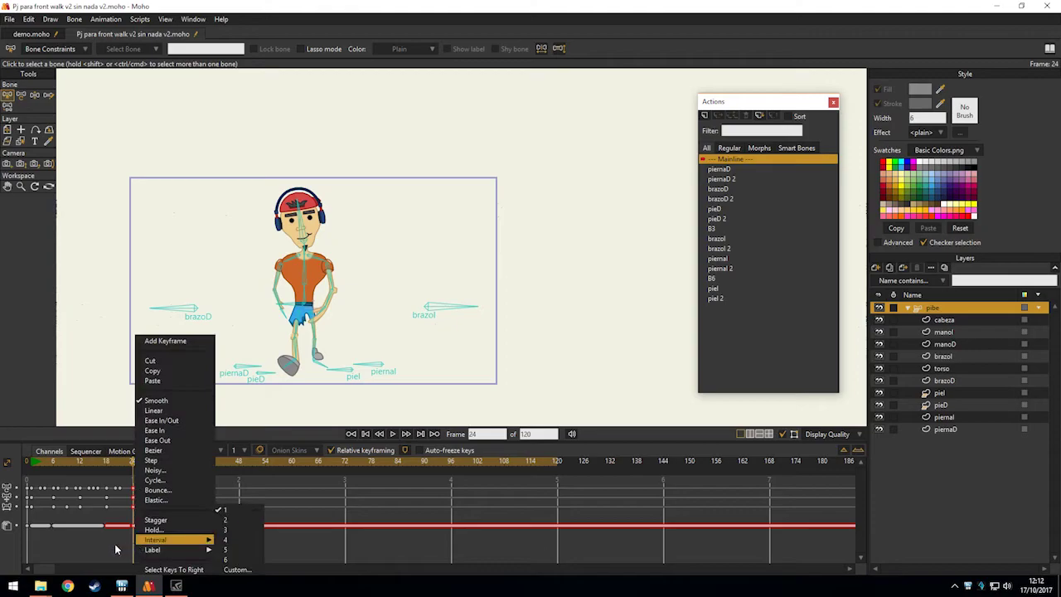
click(116, 543)
drag(141, 544, 133, 486)
right_click(134, 490)
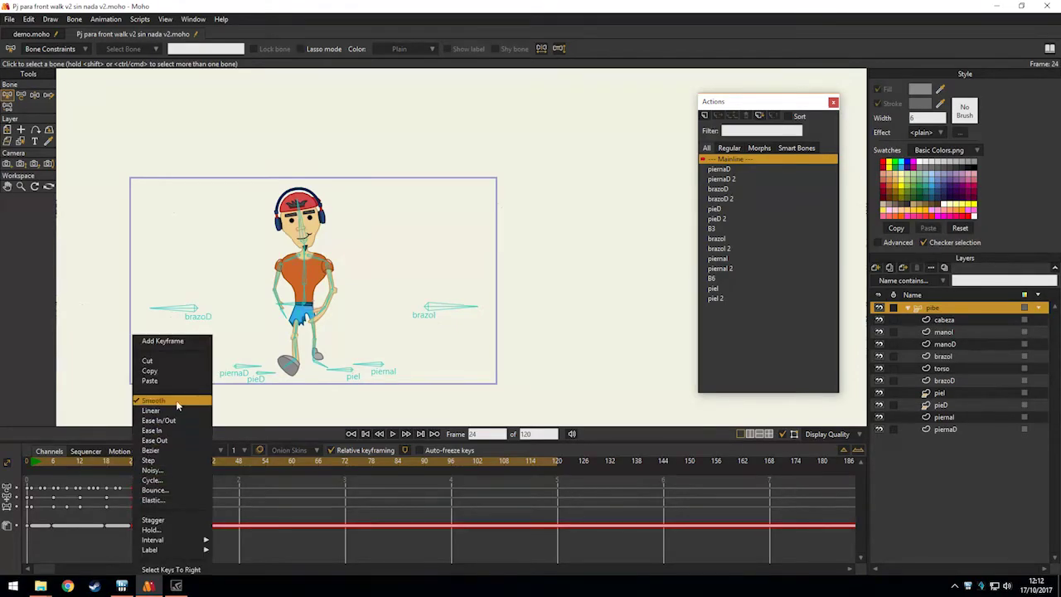
click(151, 480)
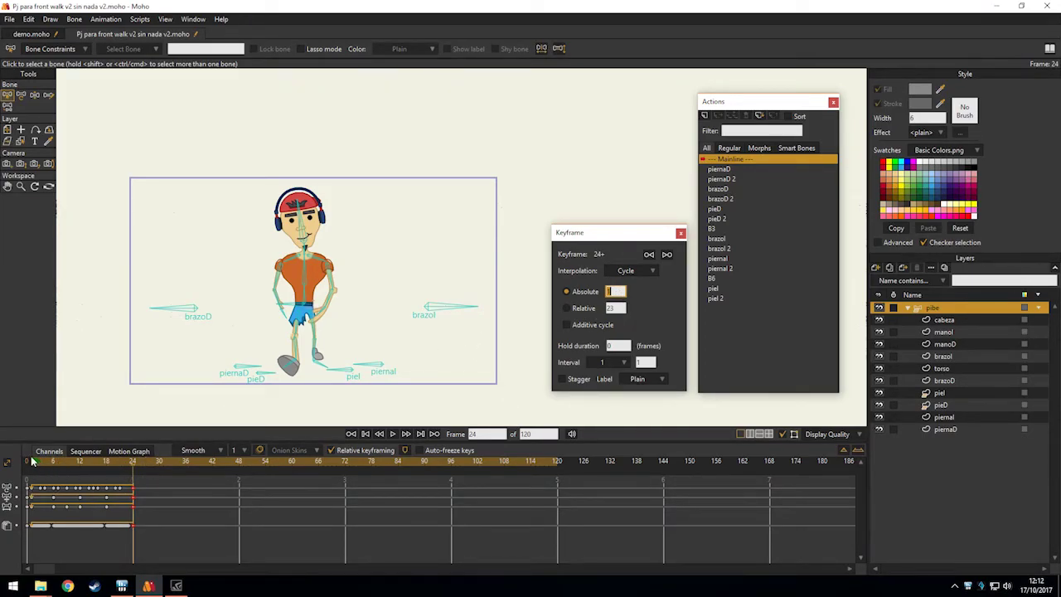
drag(335, 317, 387, 284)
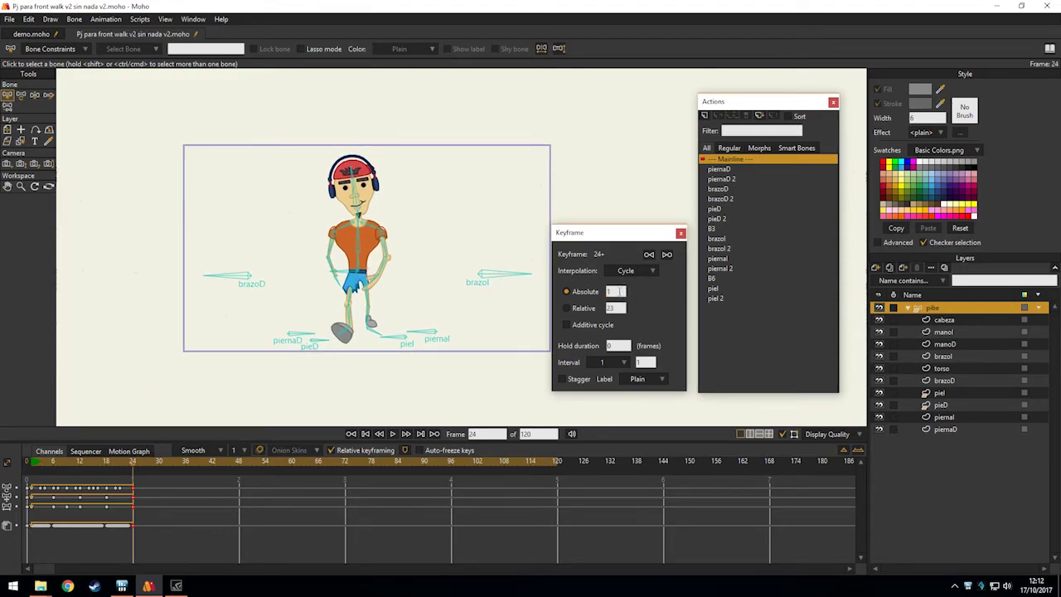
drag(312, 294, 360, 291)
scroll(379, 292, up, 1)
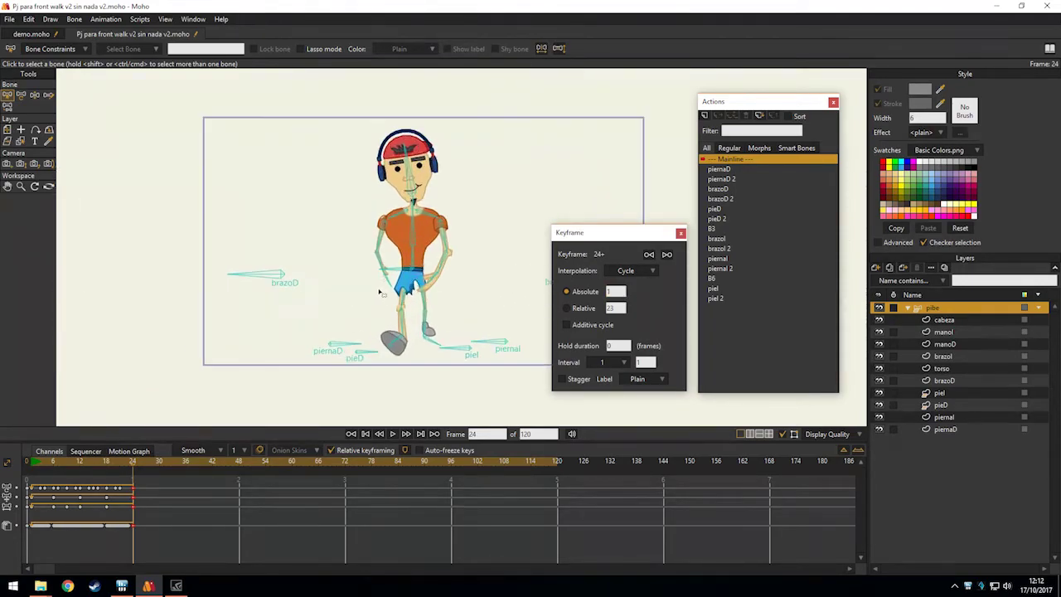
click(616, 308)
click(680, 233)
Play the looping walk animation to review its motion.
scroll(538, 306, up, 2)
scroll(407, 351, down, 2)
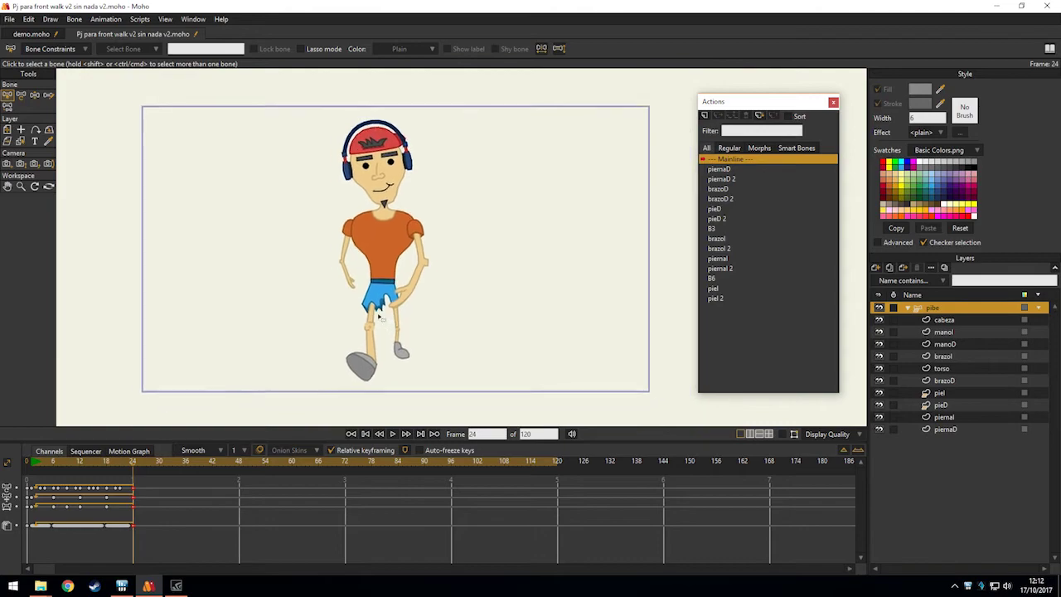
key(space)
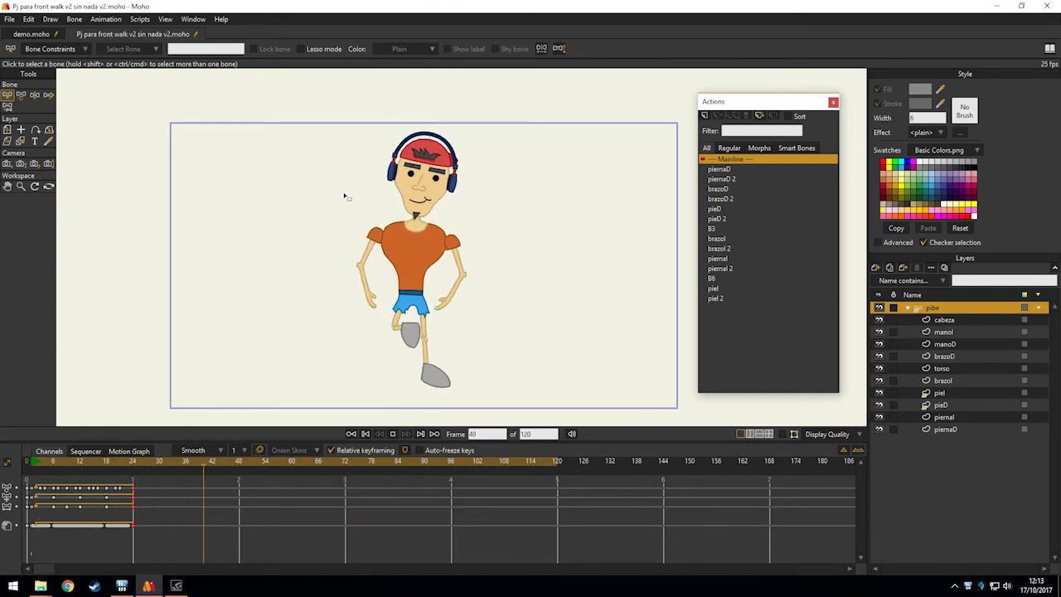
key(space)
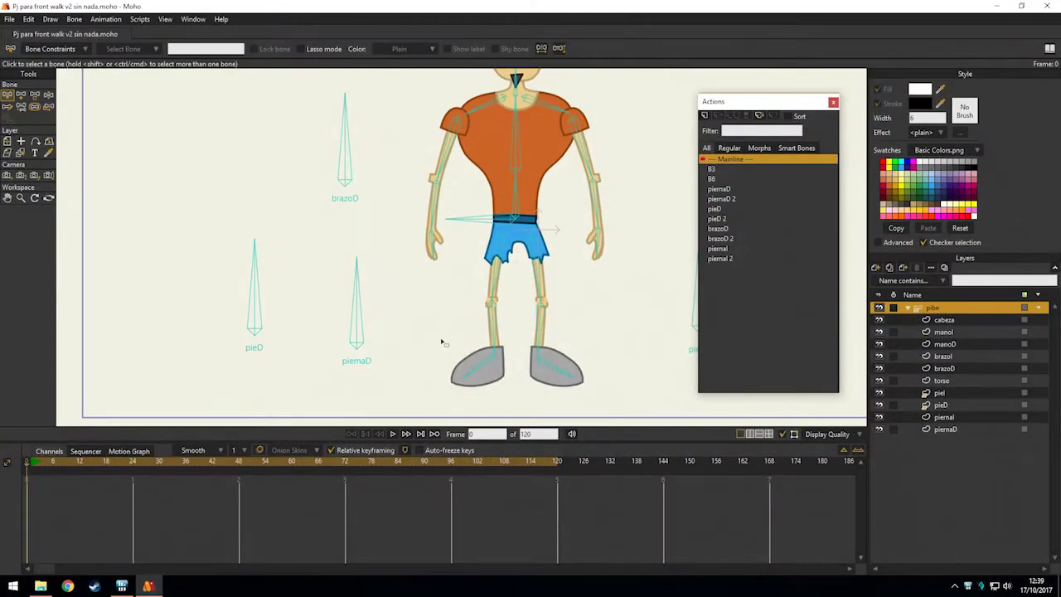
Select the pieD dial bone and open its pieD 2 action for editing.
drag(426, 296, 448, 264)
drag(353, 330, 360, 308)
scroll(348, 302, up, 4)
key(z)
scroll(302, 253, down, 2)
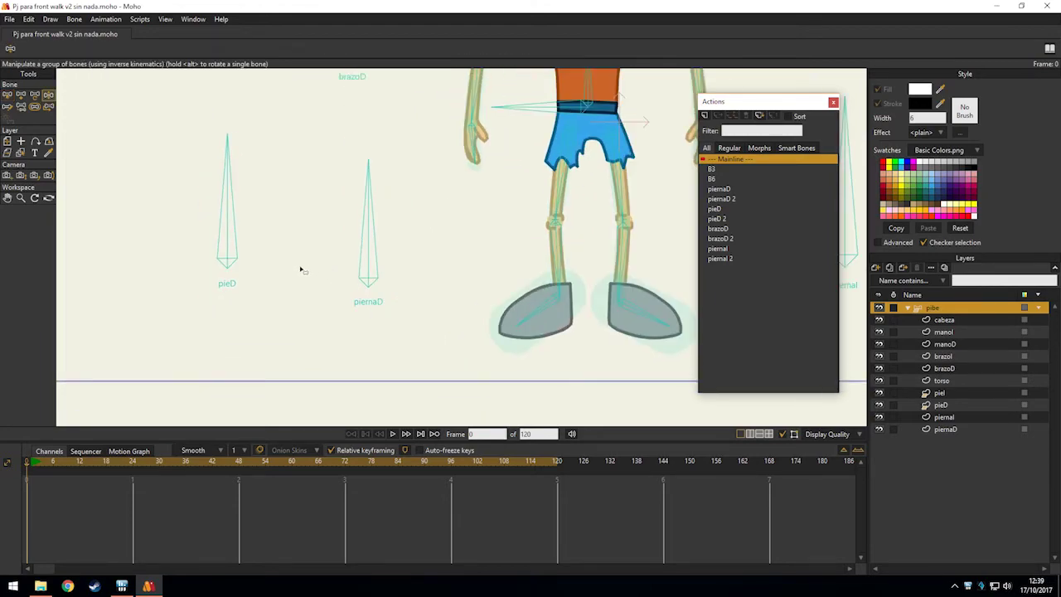
drag(302, 266, 275, 308)
drag(227, 260, 201, 195)
drag(479, 322, 468, 259)
drag(395, 268, 391, 323)
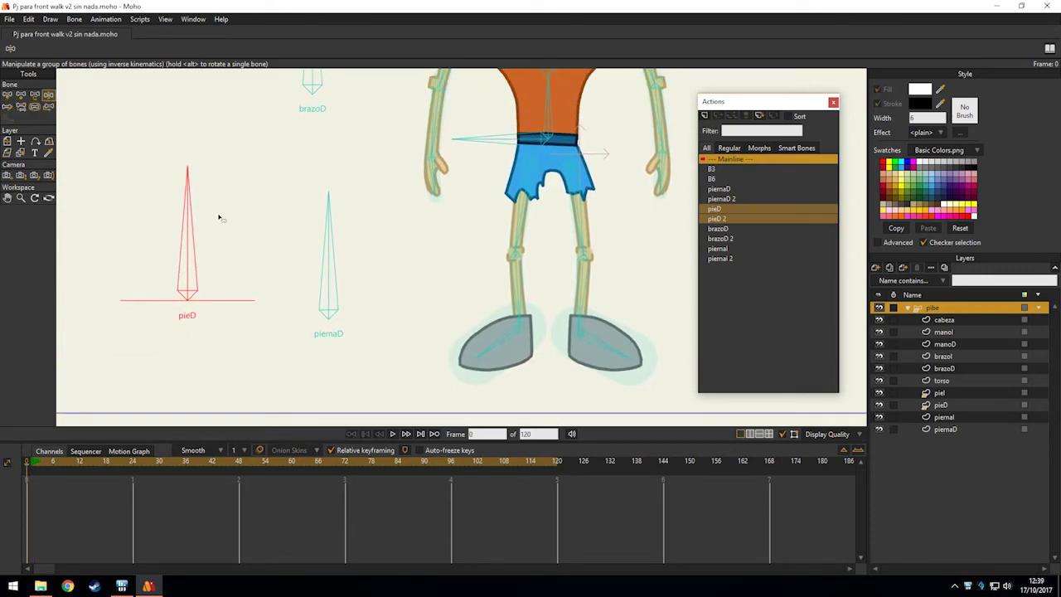
double_click(717, 219)
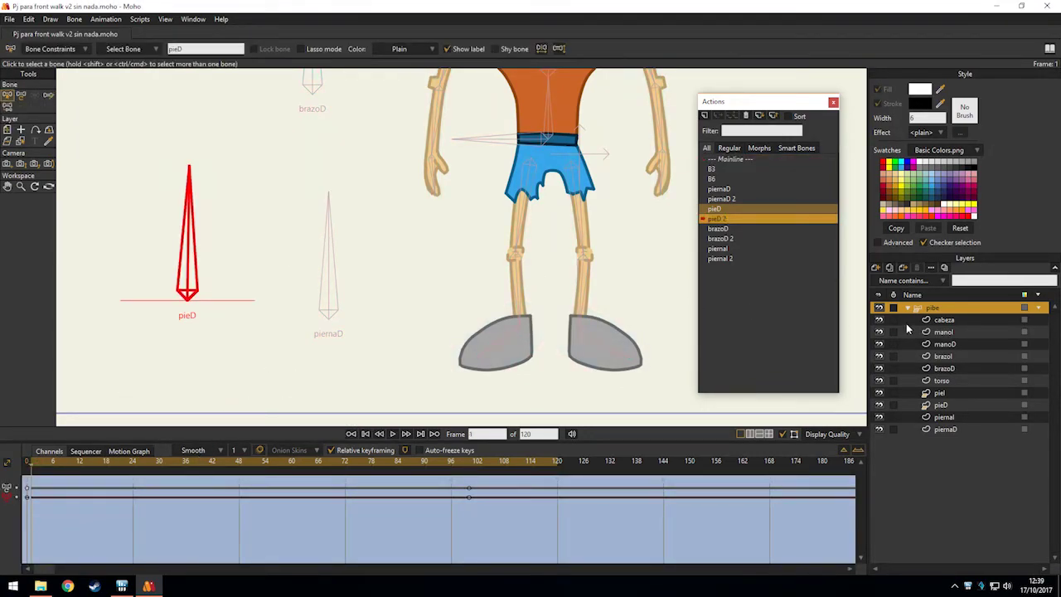
Inside the pieD 2 action, rotate the piernaD dial to 0 degrees at frame 1.
drag(424, 266, 374, 249)
key(t)
drag(289, 236, 354, 402)
drag(193, 245, 275, 256)
drag(46, 467, 4, 479)
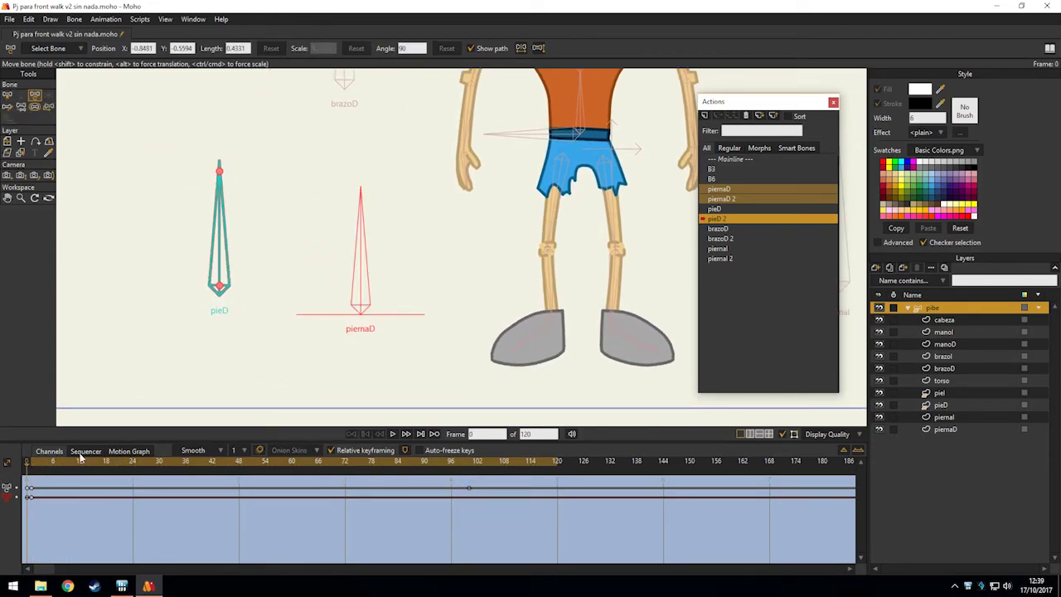
click(31, 464)
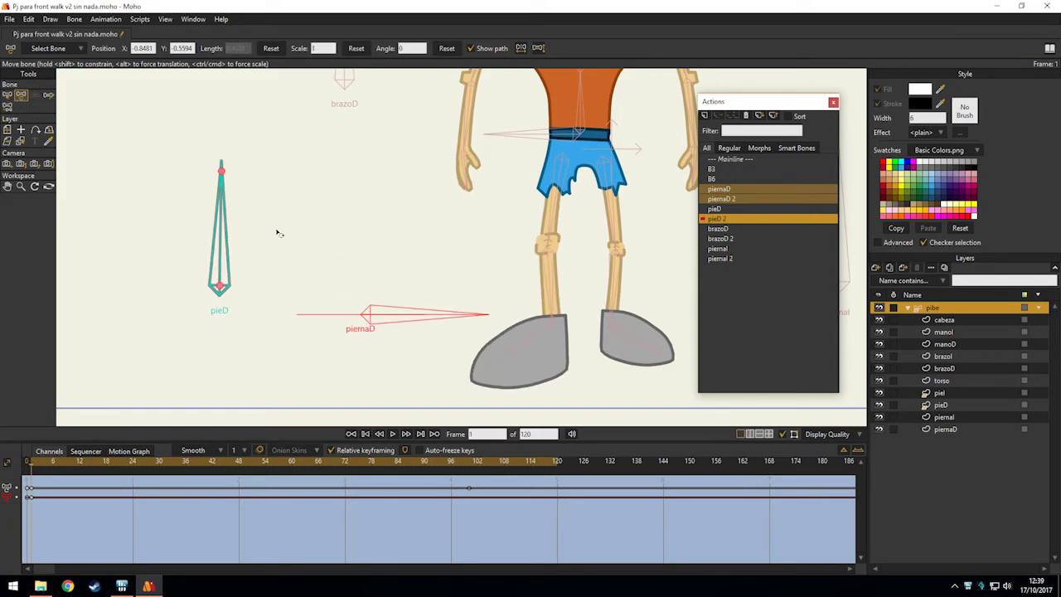
Remove the piernaD dial's frame 1 rotation from the pieD 2 action.
key(Left)
drag(62, 522, 13, 502)
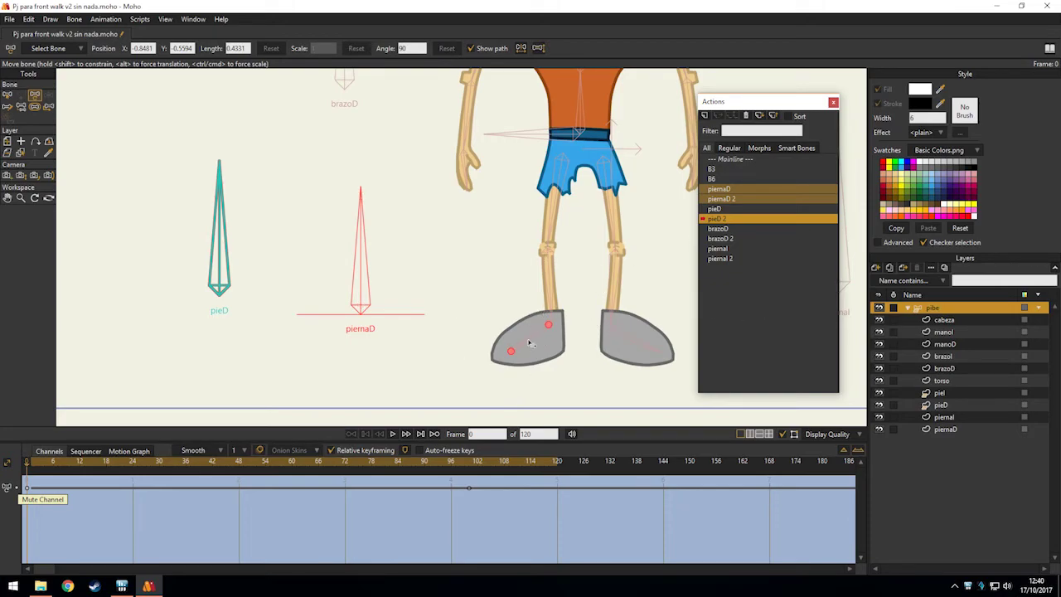
drag(35, 465, 8, 484)
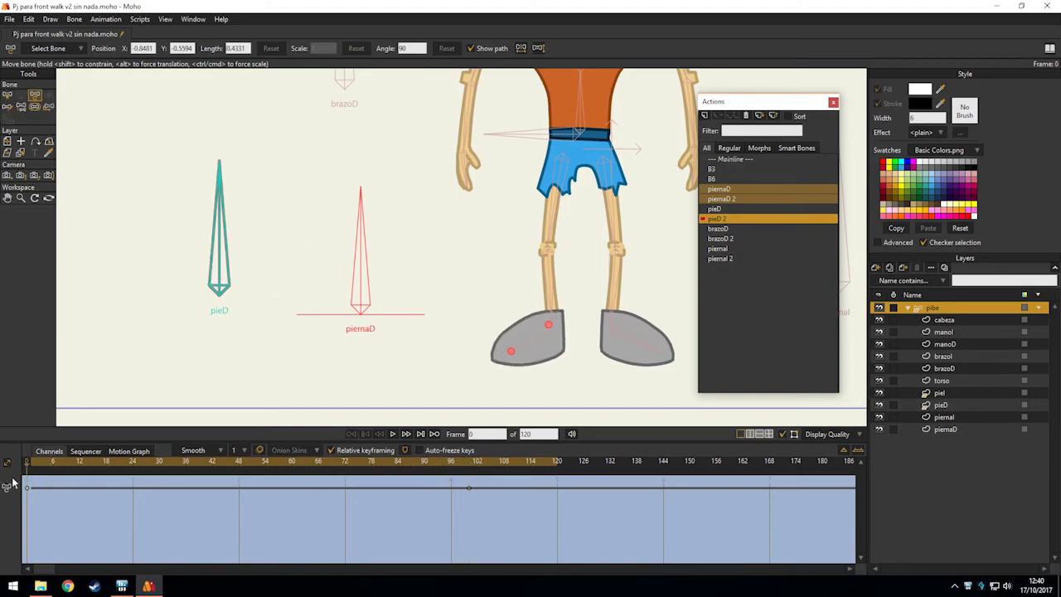
Open the piernaD 2 action and delete the pieD foot layer's point-motion keys in it.
double_click(731, 199)
drag(39, 467, 237, 467)
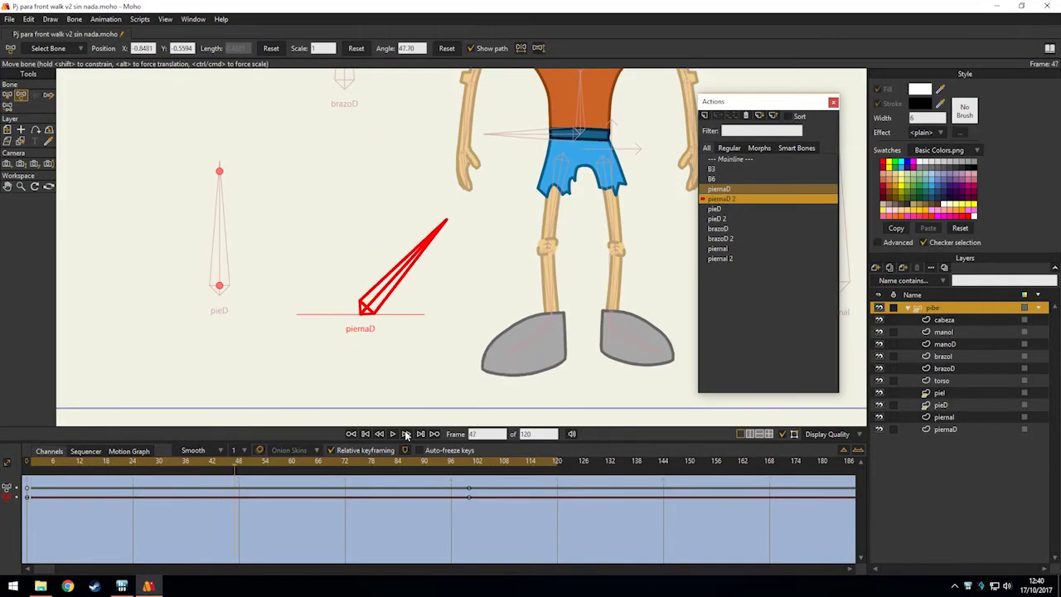
click(951, 393)
click(946, 405)
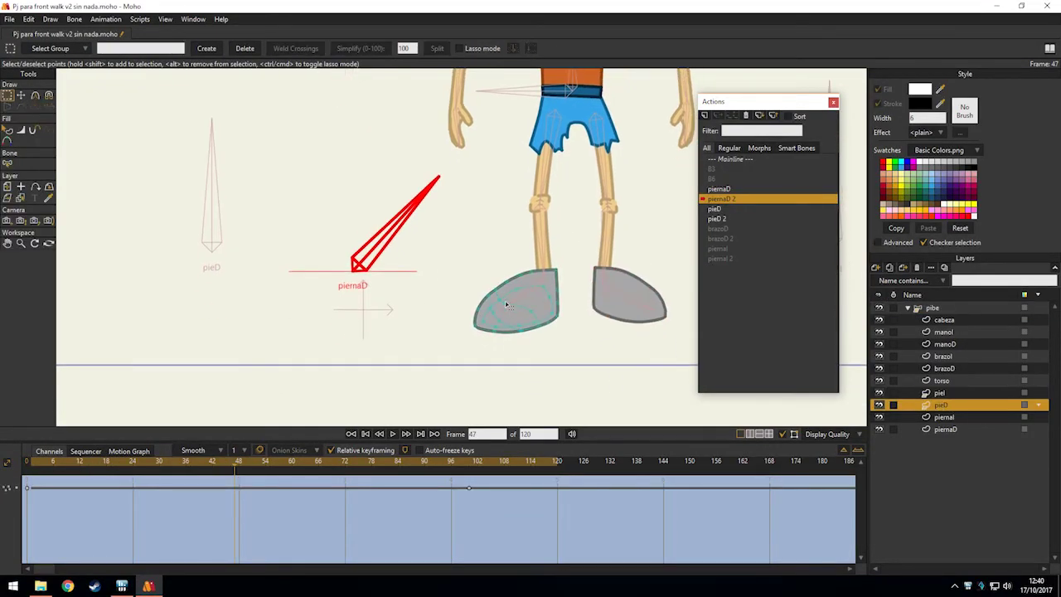
drag(466, 467, 4, 515)
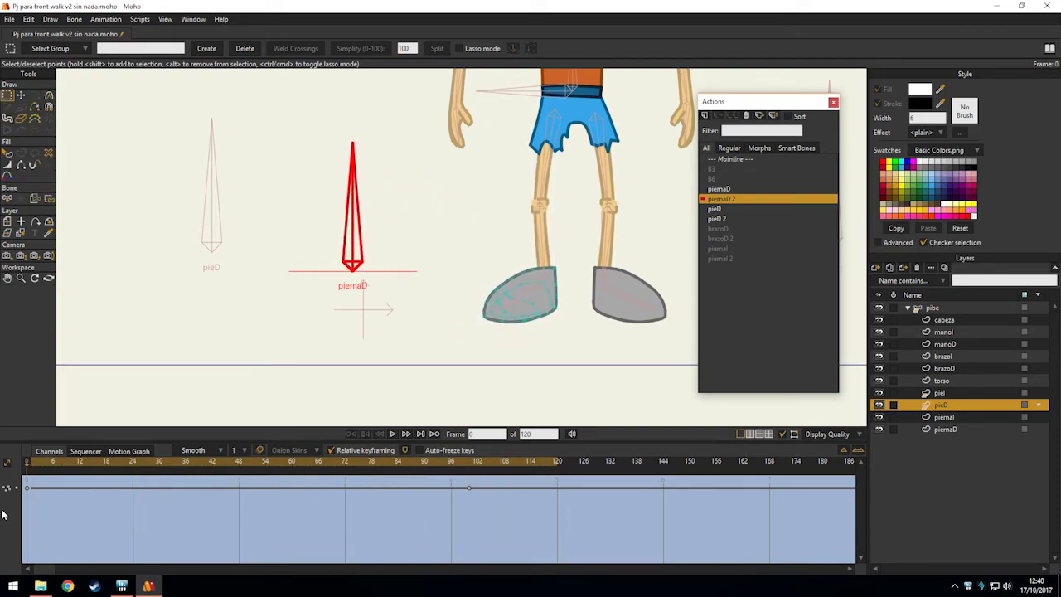
drag(554, 505, 470, 458)
key(Delete)
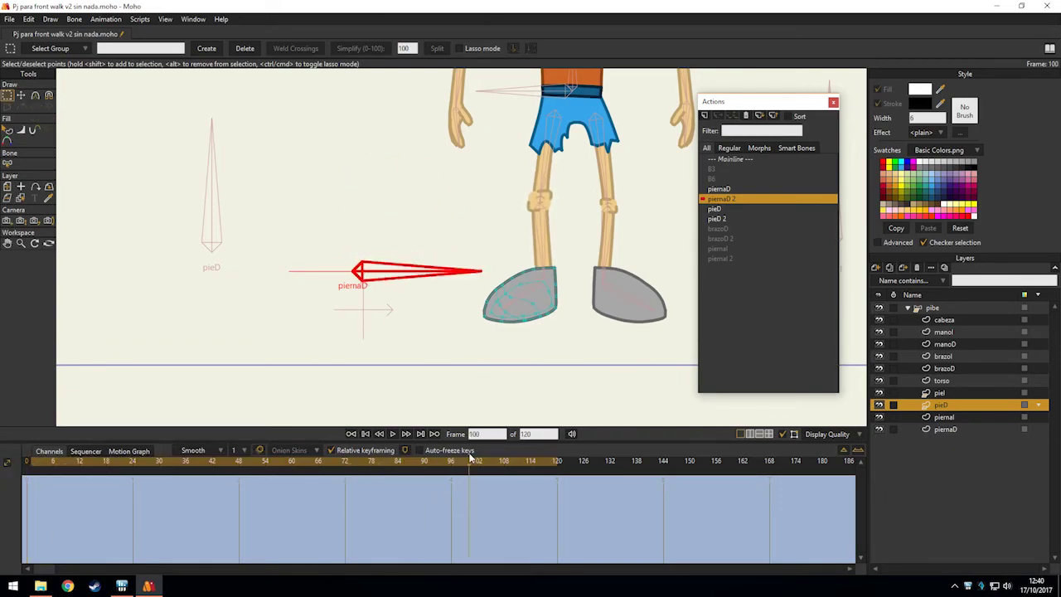
Set the pieD layer's origin on the foot shape, ready for transforming the whole layer.
key(m)
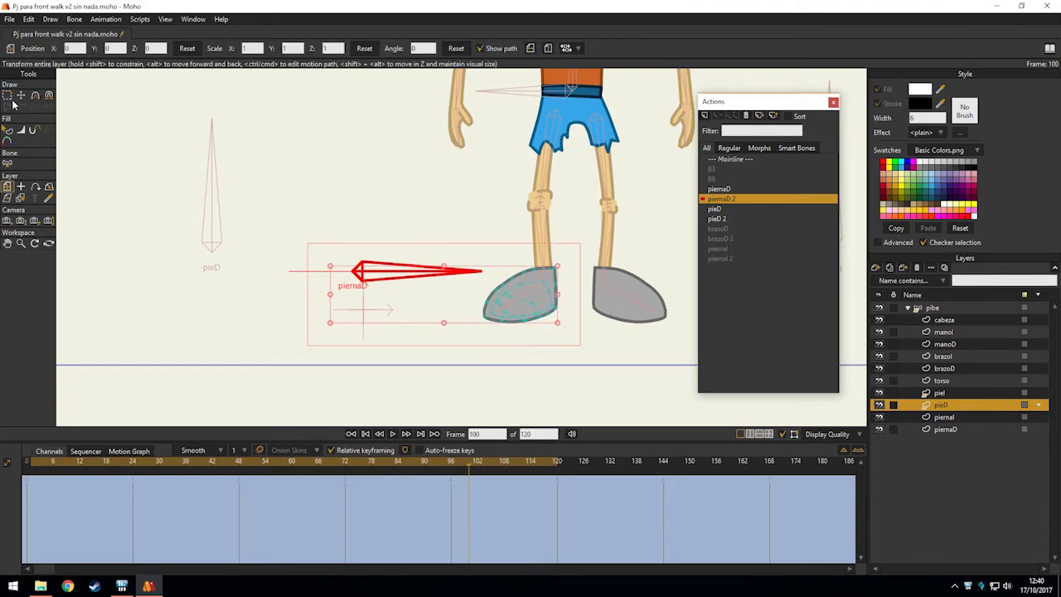
click(22, 189)
click(524, 296)
scroll(551, 286, up, 2)
key(m)
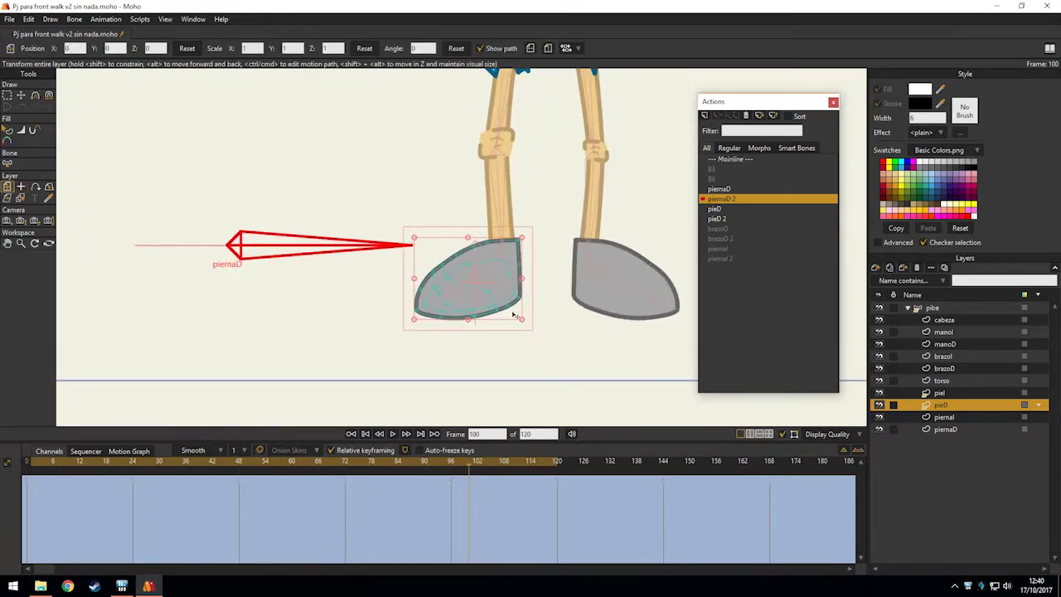
At frame 100 of piernaD 2, enlarge the pieD layer to a scale of about 1.38 and shift it slightly down and outward.
drag(523, 321, 542, 334)
drag(522, 294, 511, 313)
drag(38, 466, 472, 452)
drag(372, 317, 410, 311)
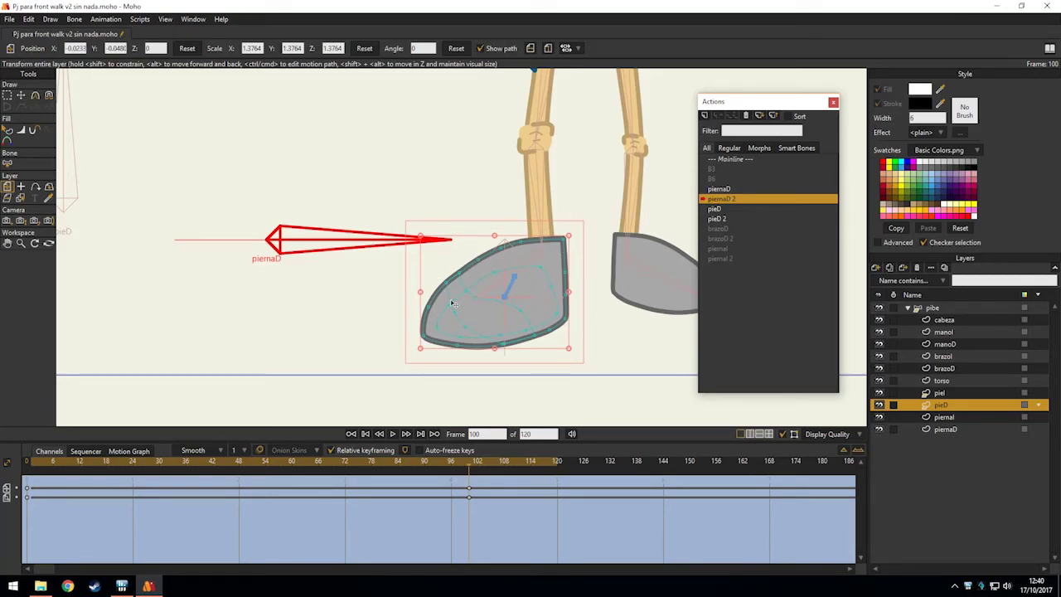
Scrub the piernaD 2 action between frames 100 and 0 to examine the foot's layer scaling against the leg.
drag(480, 335, 472, 358)
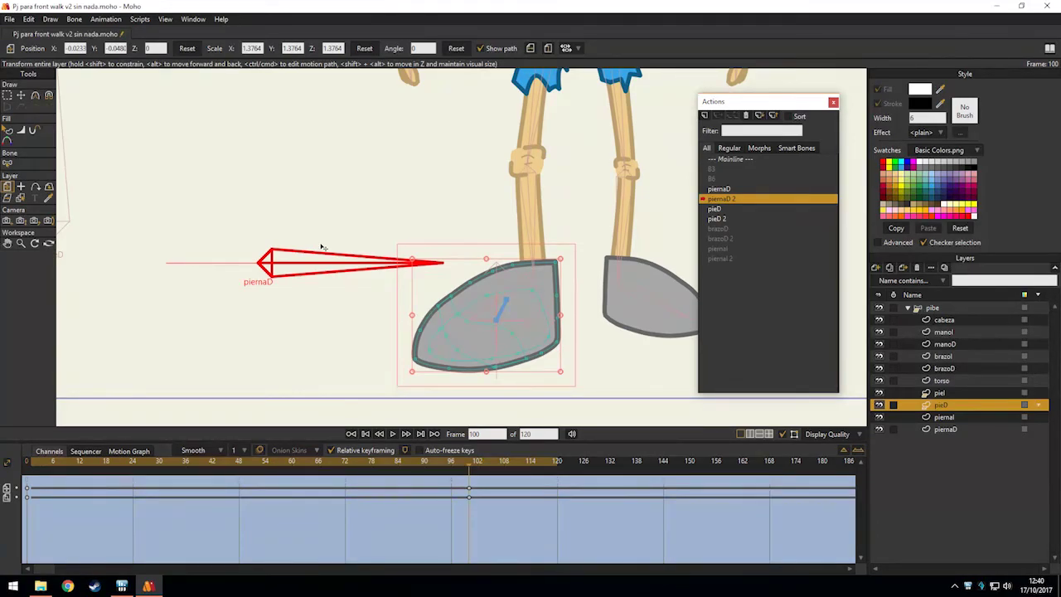
drag(344, 252, 384, 246)
drag(385, 355, 389, 352)
drag(487, 354, 407, 343)
drag(434, 464, 27, 475)
scroll(457, 323, up, 3)
scroll(457, 324, left, 1)
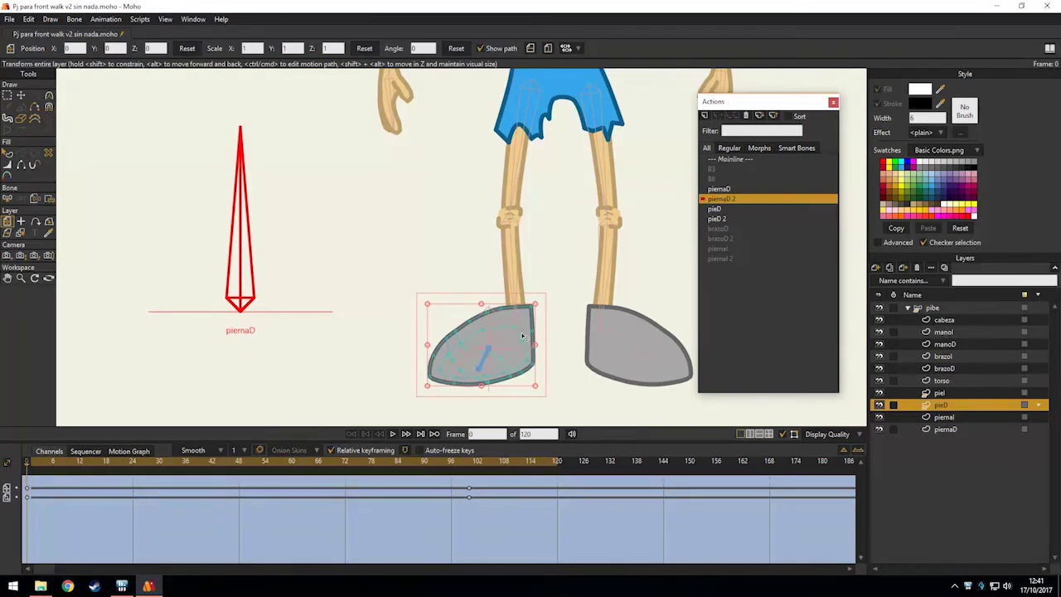
mouse_move(33, 466)
mouse_down()
mouse_move(468, 467)
mouse_move(2, 464)
mouse_up()
drag(295, 345, 345, 305)
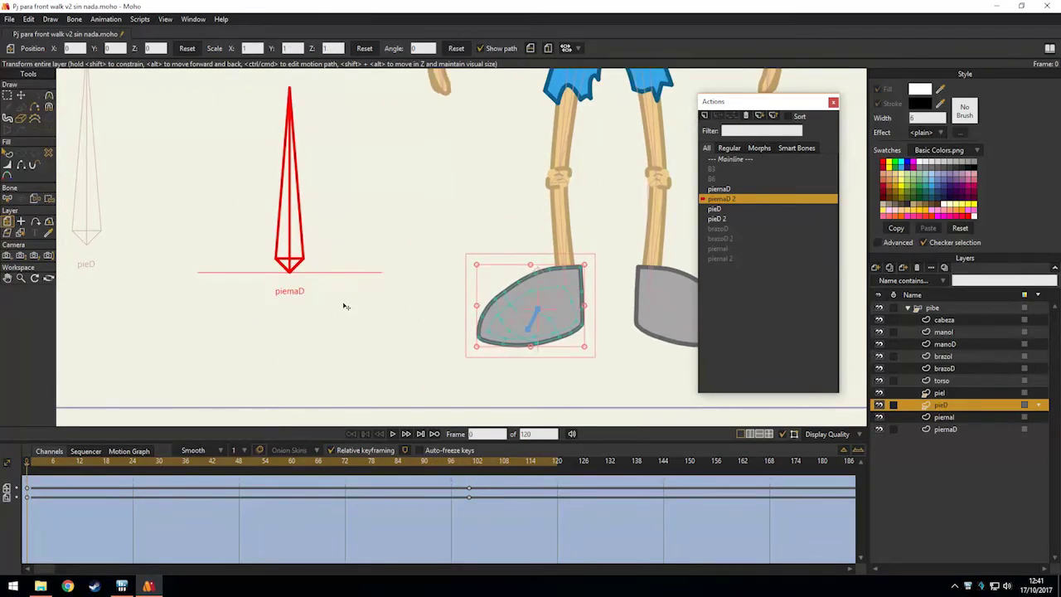
click(33, 469)
click(29, 468)
drag(33, 469, 15, 487)
drag(318, 304, 400, 321)
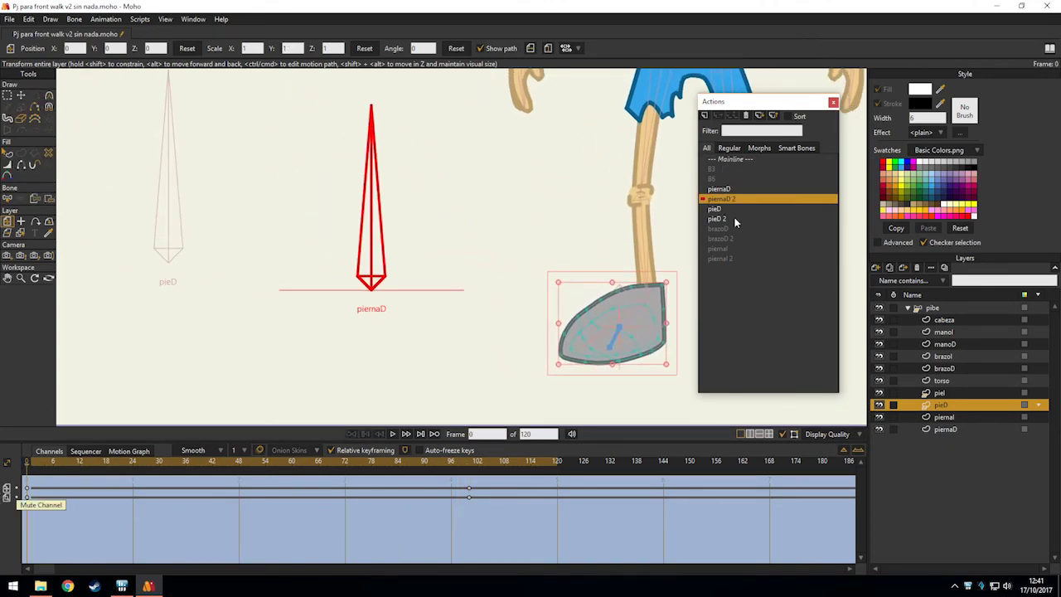
Open the pieD 2 action and scrub its frames to examine the pieD foot layer's shape keys.
double_click(731, 218)
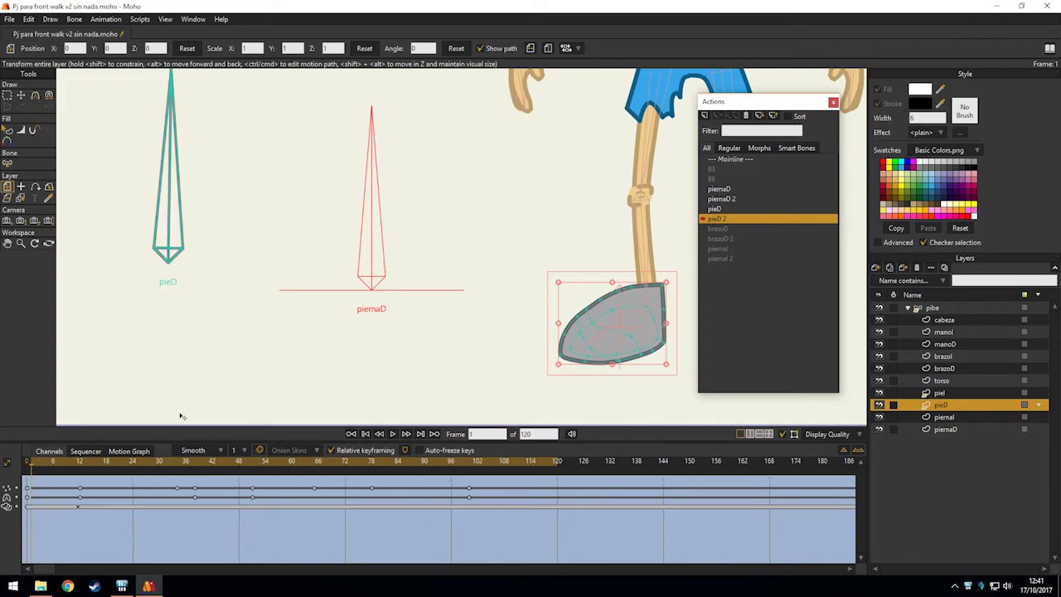
drag(46, 471, 1, 474)
drag(305, 367, 288, 337)
key(g)
mouse_move(39, 463)
mouse_down()
mouse_move(448, 465)
mouse_move(471, 438)
mouse_move(37, 466)
mouse_move(470, 466)
mouse_move(36, 477)
mouse_up()
click(466, 471)
drag(305, 316, 325, 309)
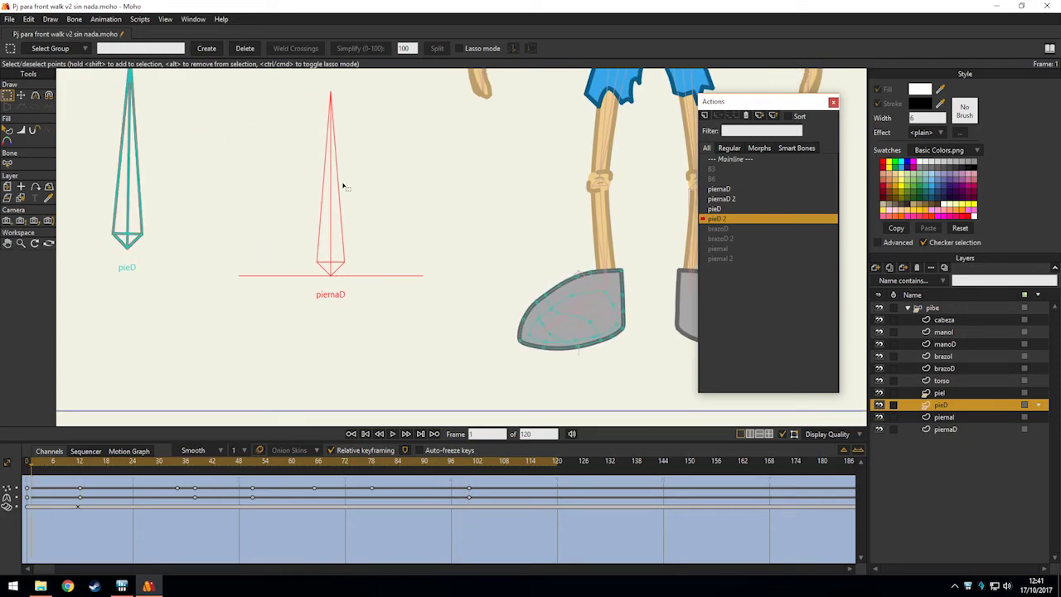
On the pibe bone layer, rotate the piernaD dial to 0 degrees at frame 1 of the pieD 2 action.
click(965, 308)
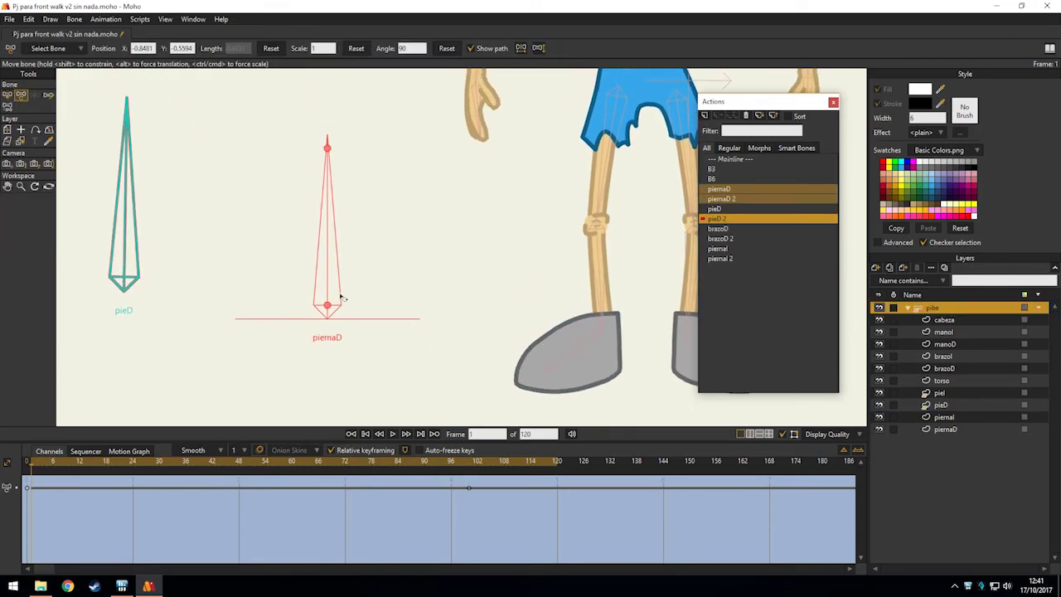
drag(343, 175, 453, 315)
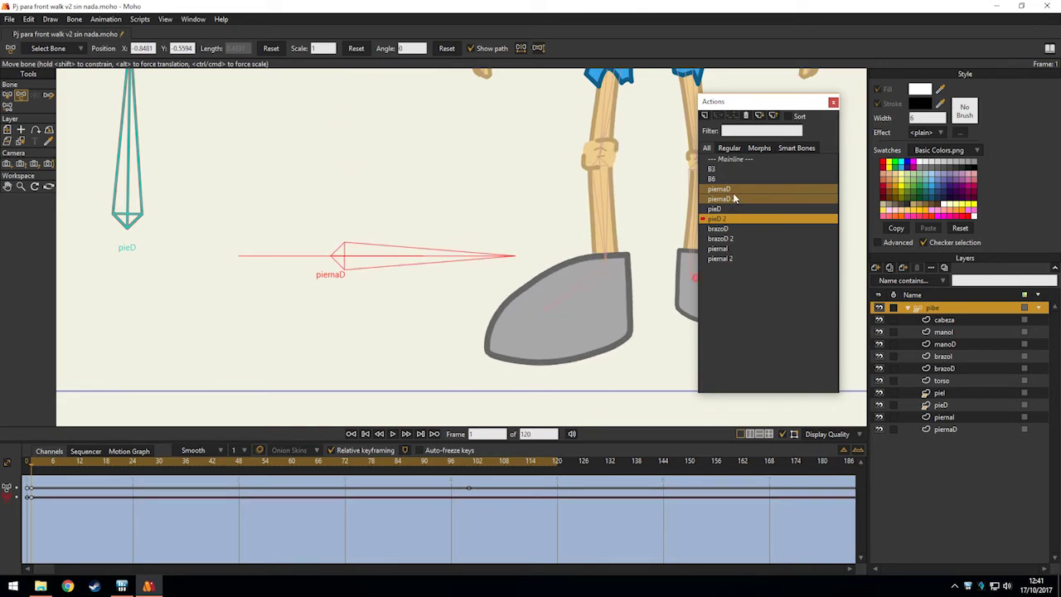
key(ctrl+z)
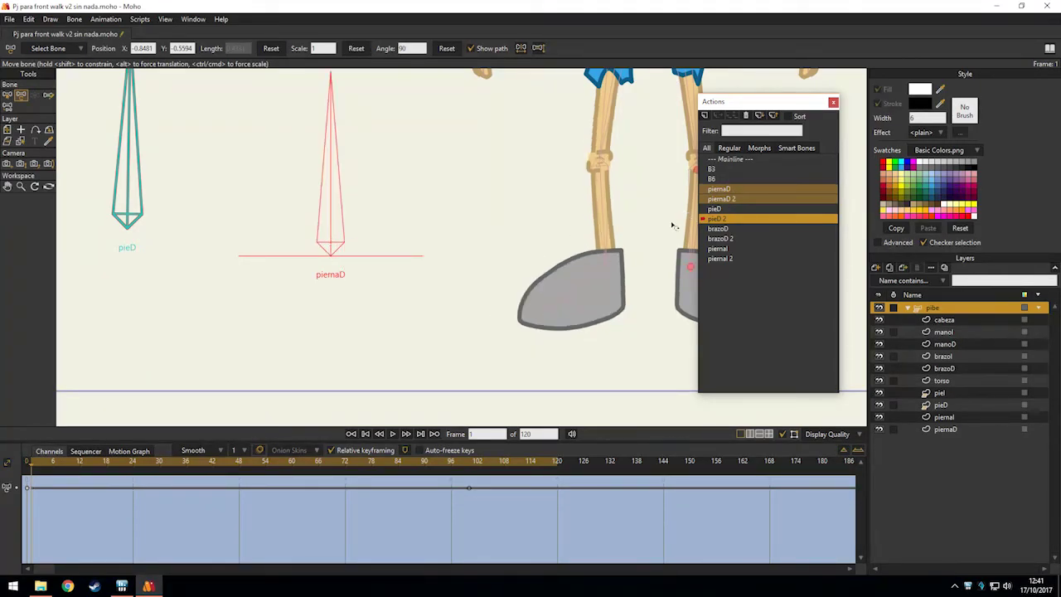
key(ctrl+shift+z)
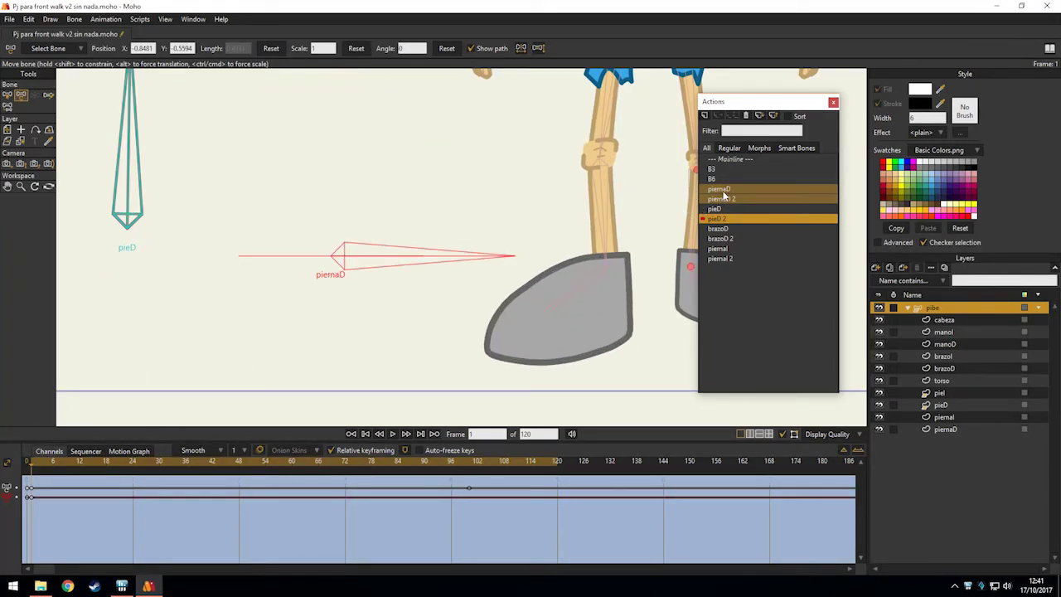
Compare the piernaD 2 and pieD 2 actions, and scrub pieD 2 to frame 100 to examine the foot outline.
click(728, 199)
double_click(726, 200)
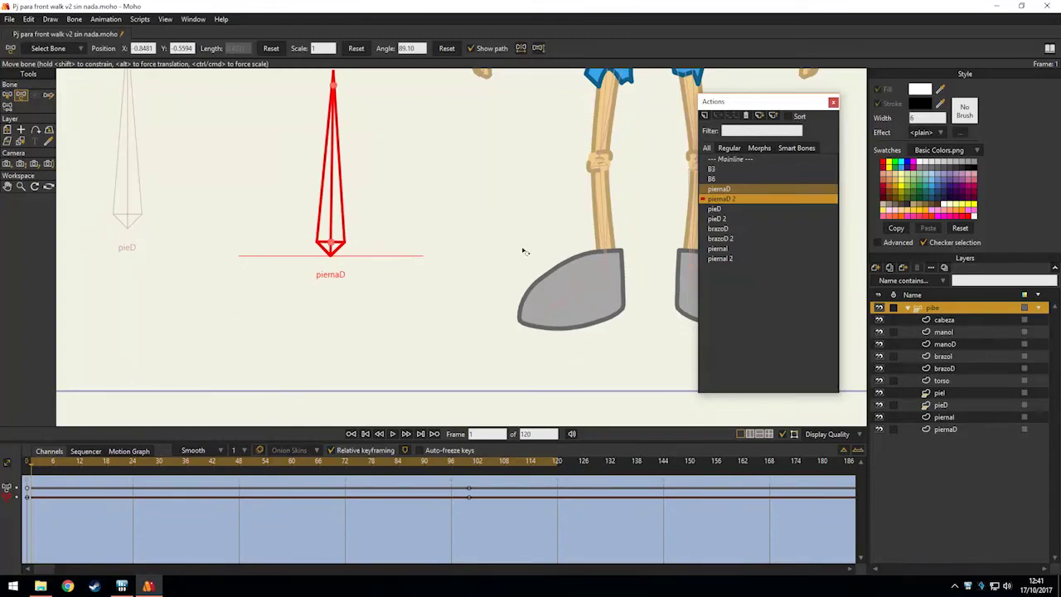
double_click(718, 219)
drag(34, 469, 471, 466)
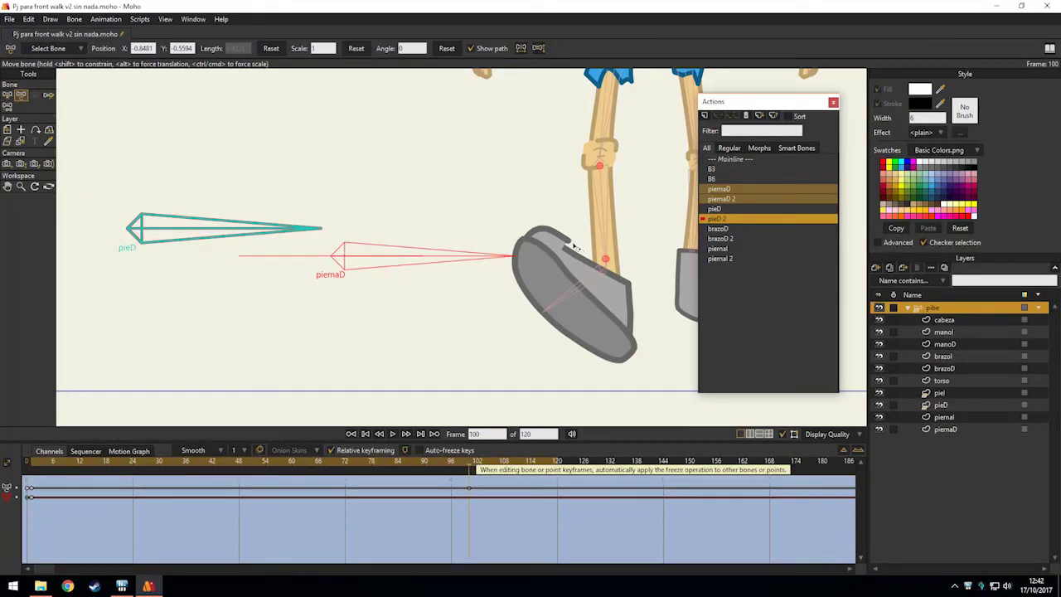
scroll(578, 254, up, 4)
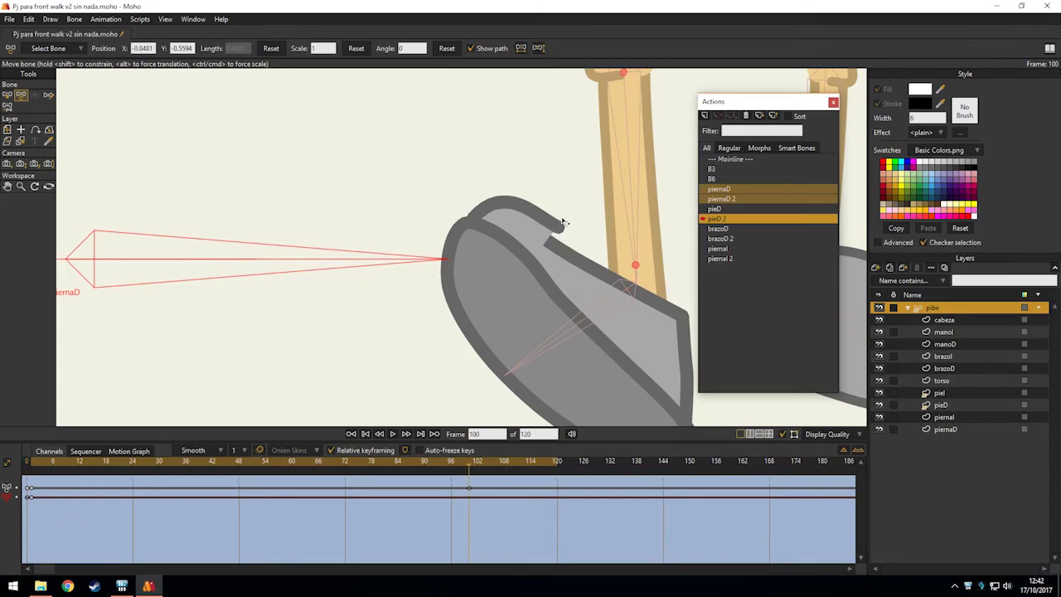
scroll(547, 255, down, 3)
Delete the piernaD dial's keyframes from the pieD 2 action and go back to frame 0.
drag(524, 272, 291, 152)
key(b)
drag(537, 527, 24, 497)
key(Delete)
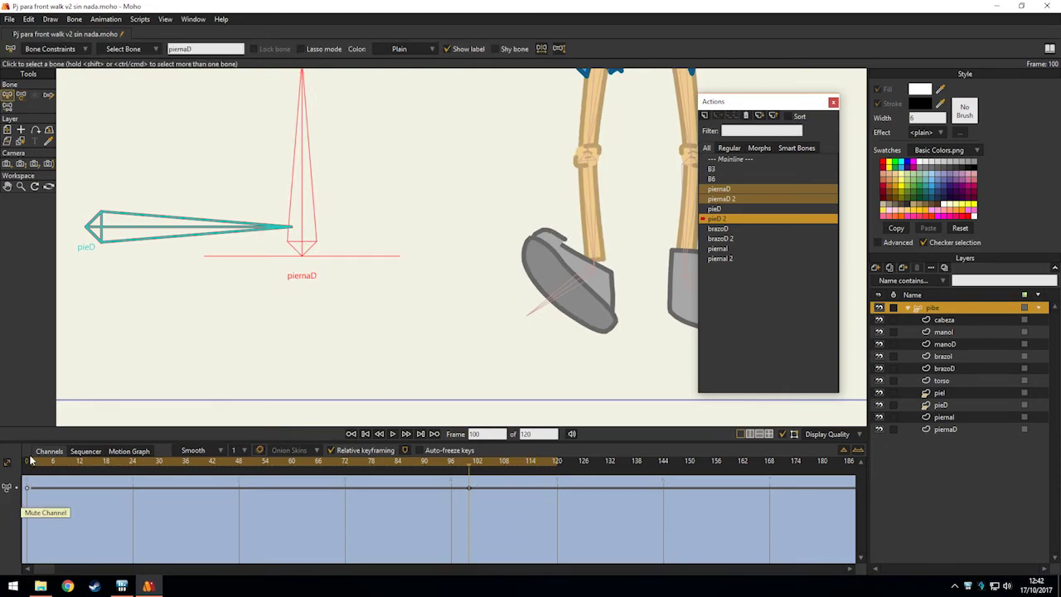
click(33, 466)
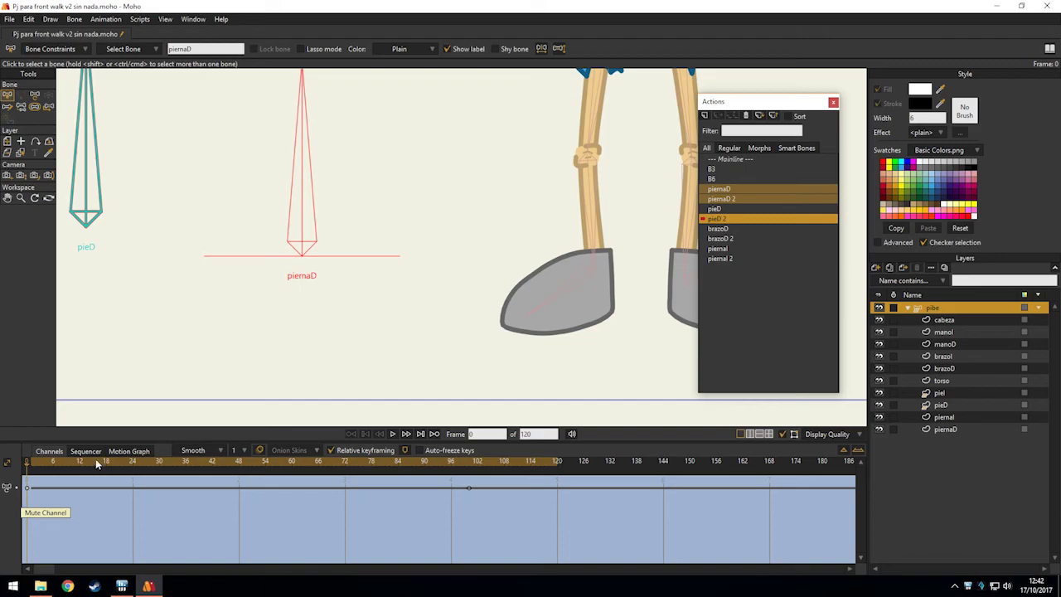
At frame 100 of pieD 2, move the stray instep point of the pieD foot to close the gap in its outline.
click(248, 464)
click(959, 404)
drag(608, 355, 425, 352)
key(g)
scroll(432, 331, up, 3)
key(t)
click(468, 462)
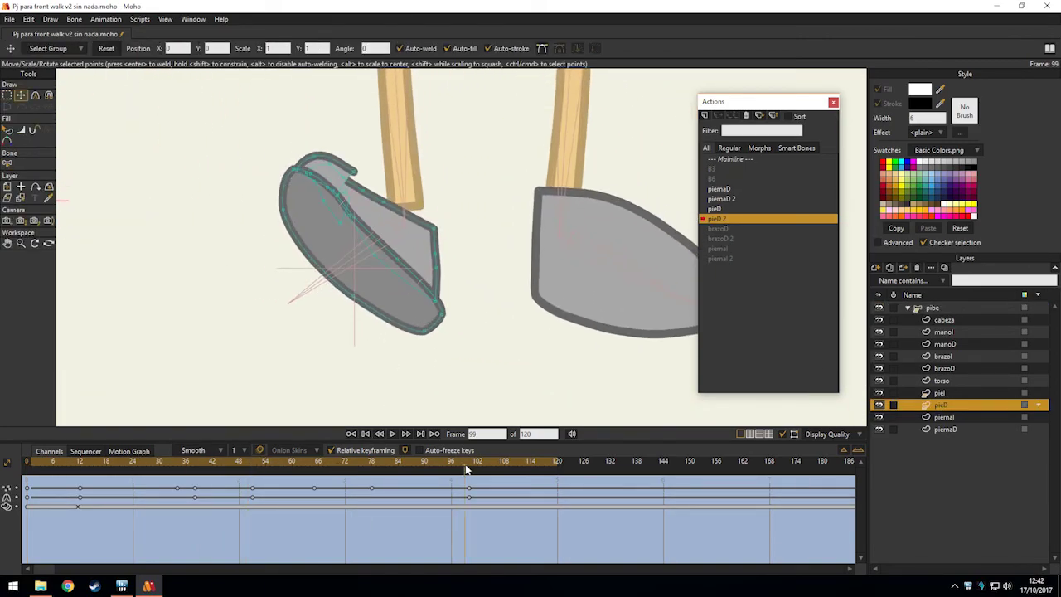
scroll(516, 360, up, 1)
scroll(456, 241, up, 3)
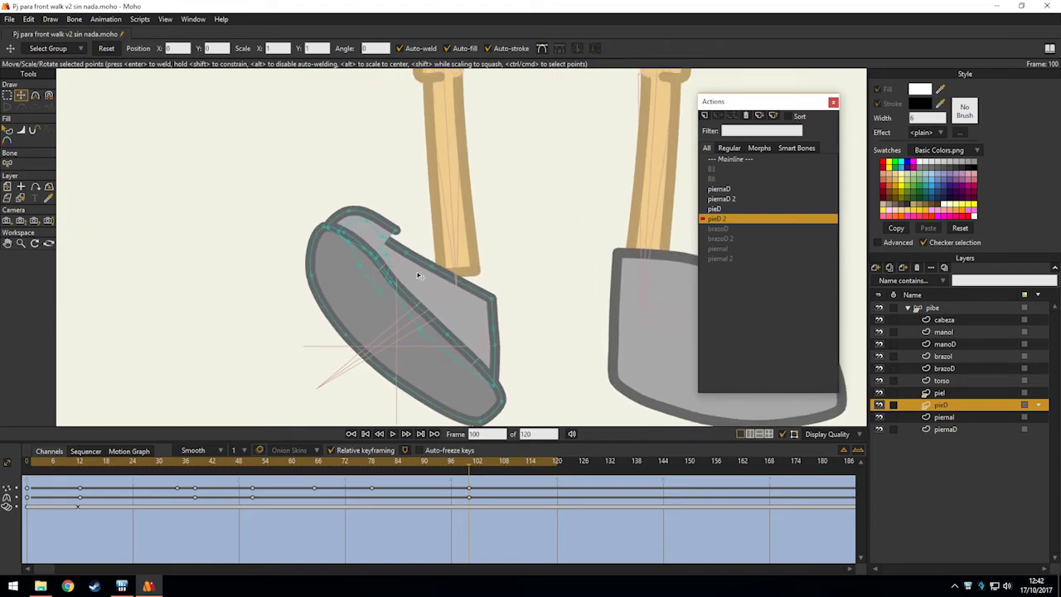
drag(368, 202, 469, 246)
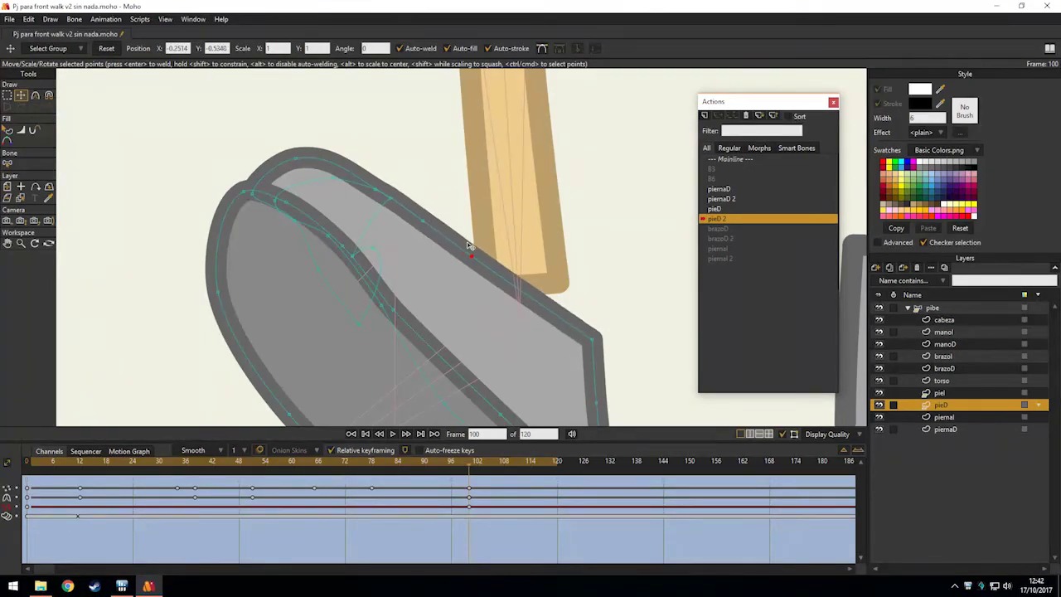
At frame 100, reposition the pieD foot's upper-edge and ankle-corner points into a smooth instep that meets the leg.
drag(524, 274, 466, 236)
drag(534, 301, 539, 214)
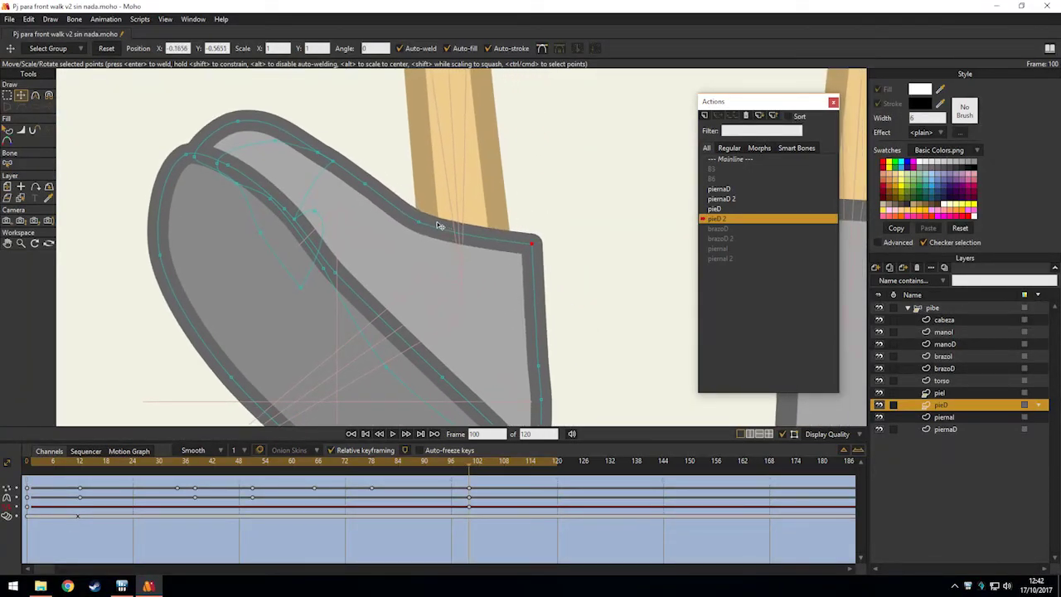
drag(441, 226, 440, 201)
scroll(526, 199, down, 5)
scroll(489, 197, up, 3)
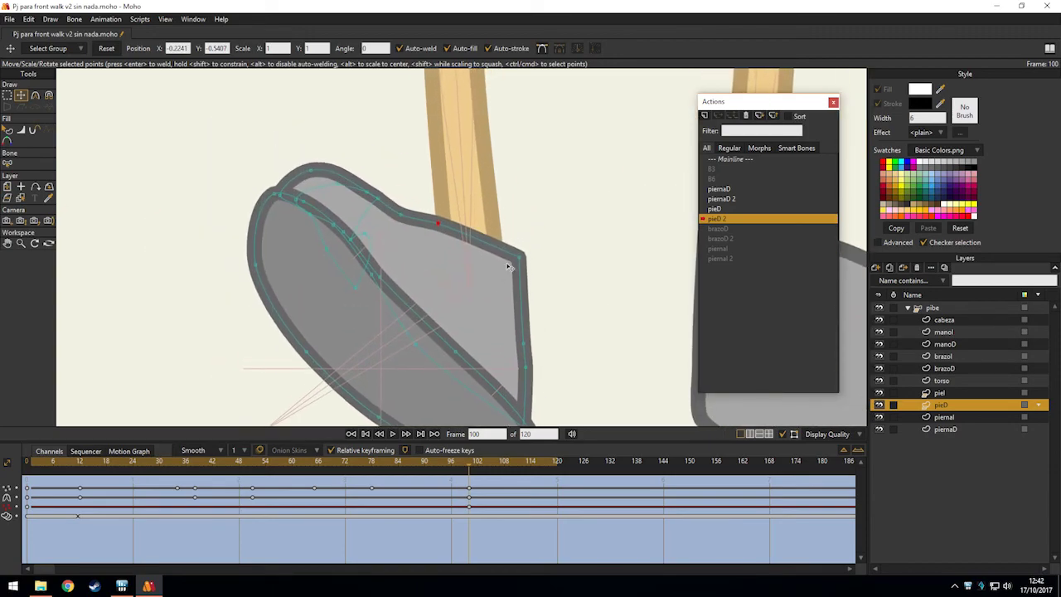
scroll(491, 249, up, 3)
drag(396, 217, 470, 272)
drag(464, 255, 358, 204)
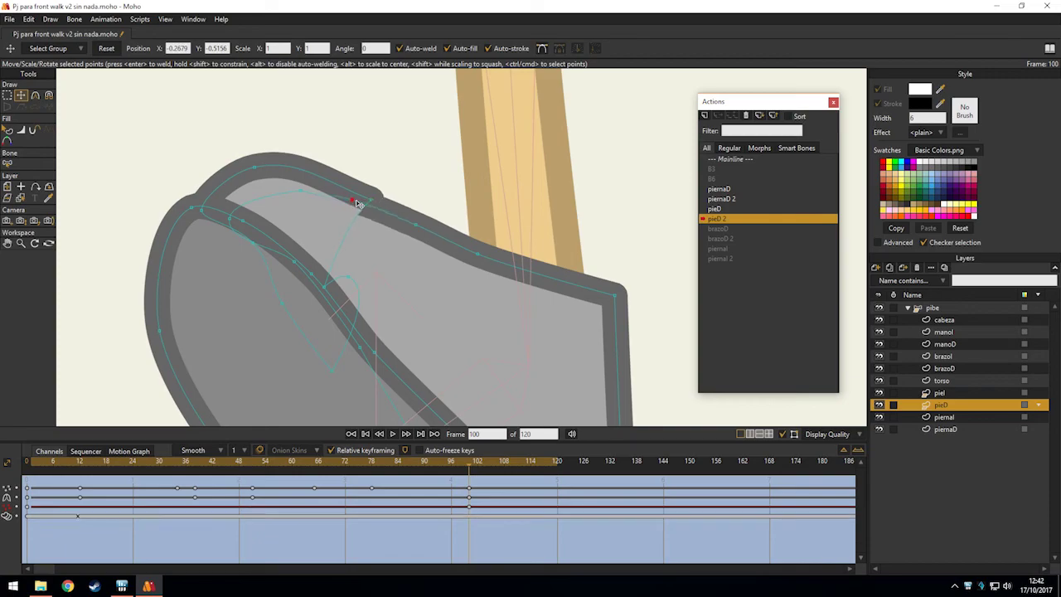
drag(412, 223, 481, 246)
scroll(498, 222, down, 3)
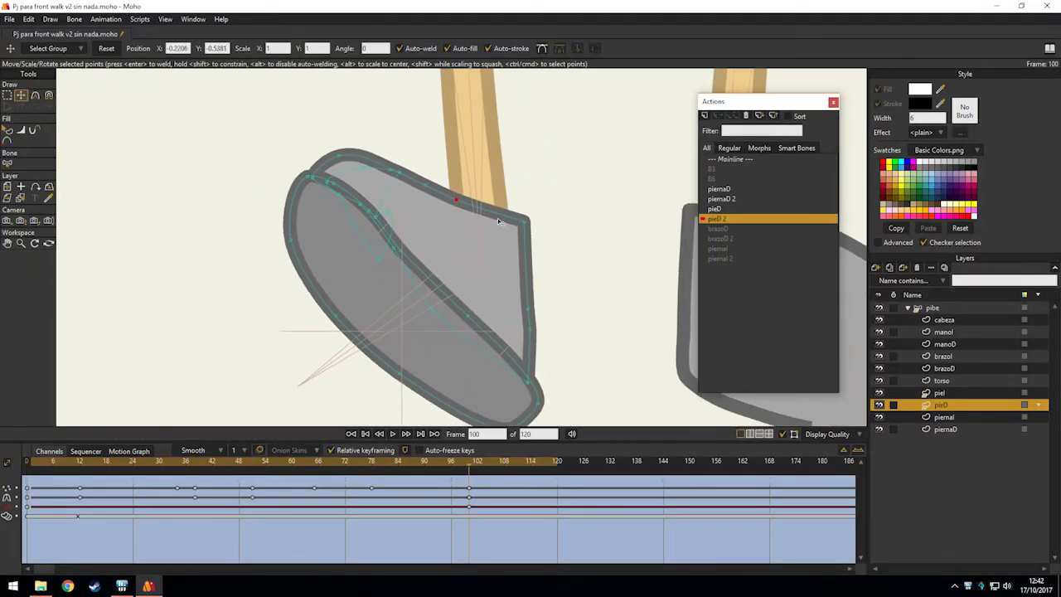
At frame 51, reposition the pieD foot's instep points and adjust their curvature to smooth the upper outline.
click(528, 266)
drag(549, 283, 502, 237)
key(g)
click(545, 260)
key(t)
drag(514, 299, 516, 230)
drag(511, 301, 504, 282)
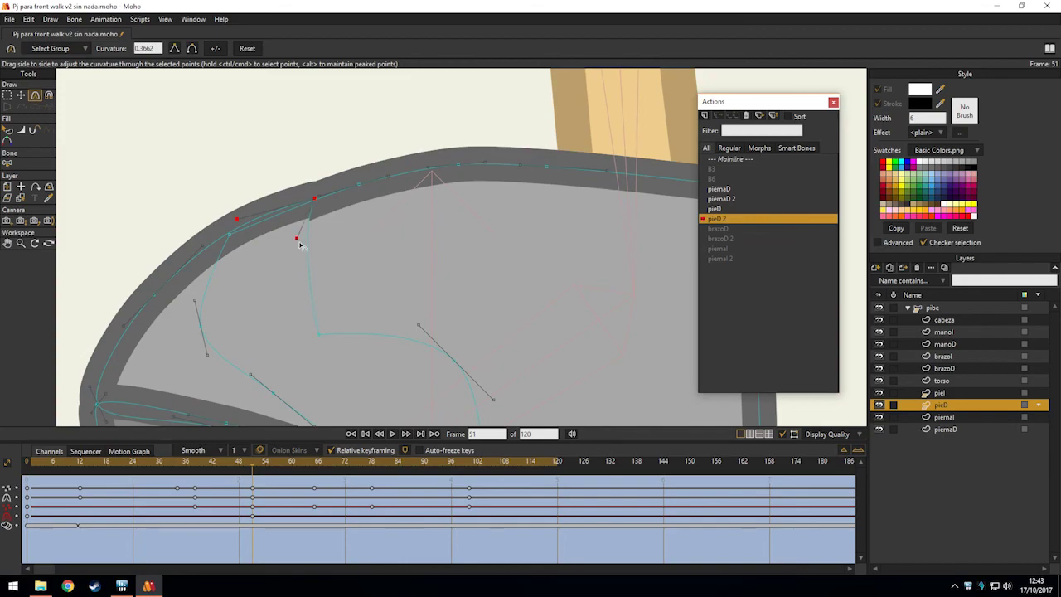
key(t)
key(ctrl+h)
scroll(381, 208, down, 9)
At frame 12, move the pieD foot's sole points up against the lower edge so the sole is tucked under the foot.
drag(253, 462, 80, 464)
scroll(384, 268, up, 8)
key(ctrl+h)
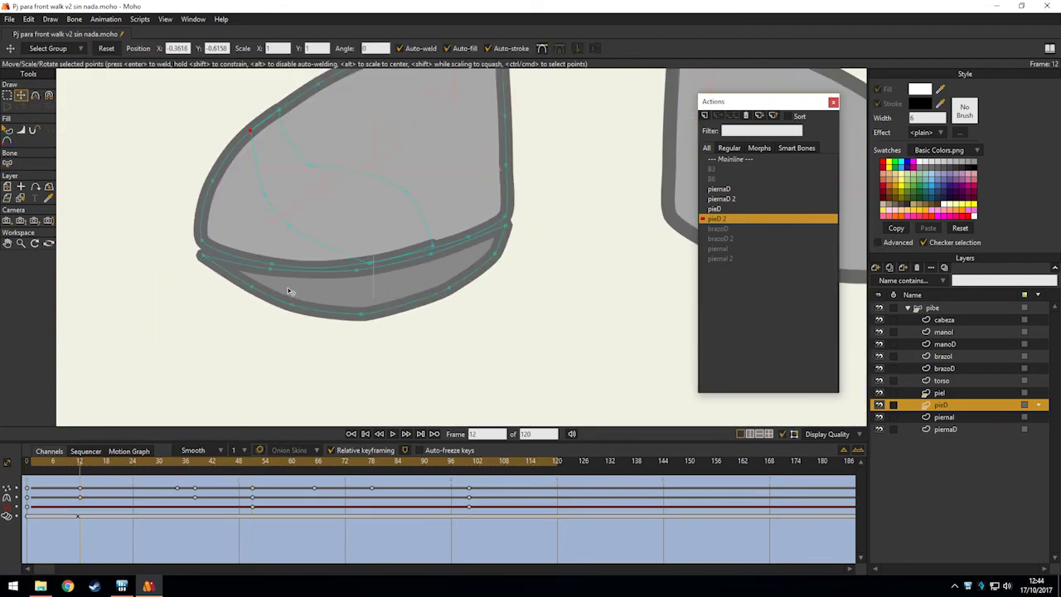
drag(172, 233, 180, 237)
drag(261, 263, 262, 254)
drag(373, 265, 382, 256)
drag(497, 247, 277, 274)
drag(234, 285, 221, 258)
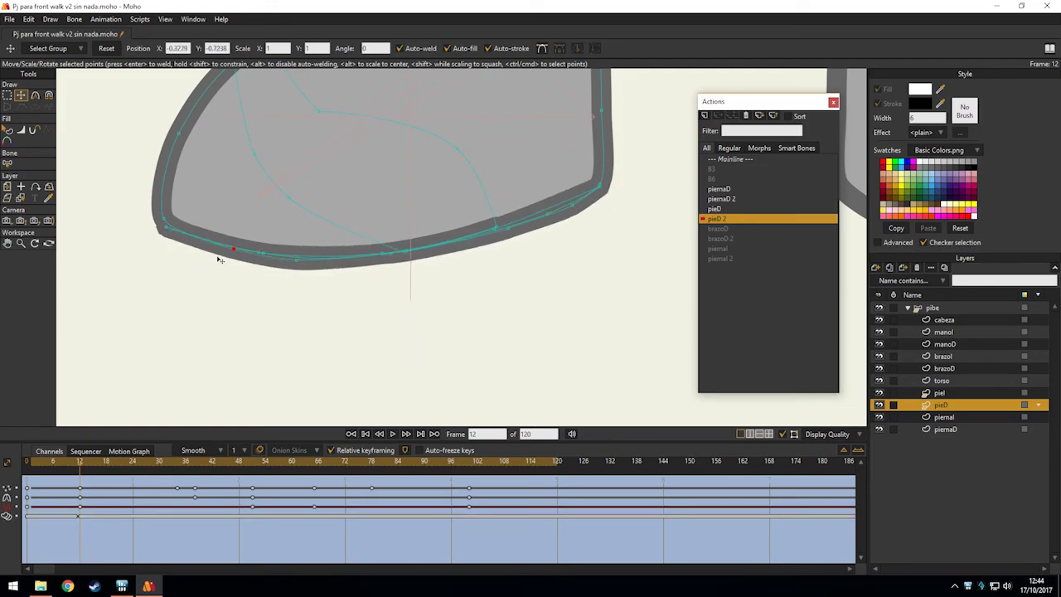
key(ctrl+h)
At frame 38, reposition the pieD foot's outline points to even out the transition between the sole and the upper.
scroll(348, 273, down, 6)
drag(400, 289, 400, 341)
drag(80, 463, 196, 456)
scroll(347, 366, up, 4)
key(g)
key(t)
drag(262, 195, 320, 202)
drag(401, 217, 405, 212)
drag(635, 262, 474, 265)
scroll(349, 253, up, 2)
drag(347, 254, 511, 166)
key(ctrl+h)
Scrub the pieD 2 action through frames 51 to 77 to examine how the foot shape interpolates.
scroll(357, 246, down, 5)
drag(60, 461, 252, 439)
scroll(398, 311, down, 2)
drag(398, 311, 307, 395)
drag(256, 463, 302, 455)
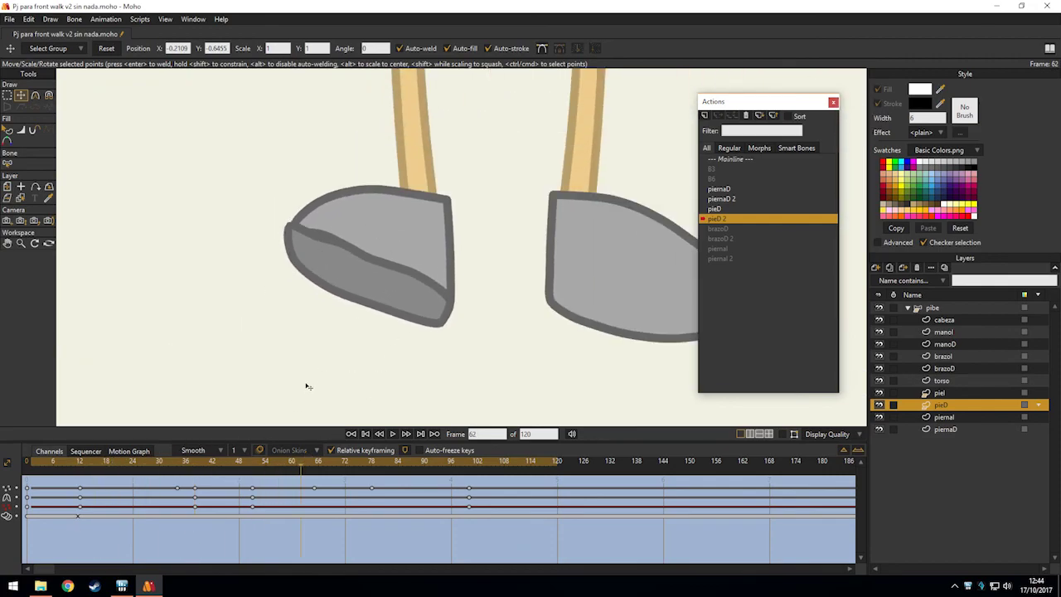
scroll(355, 178, up, 2)
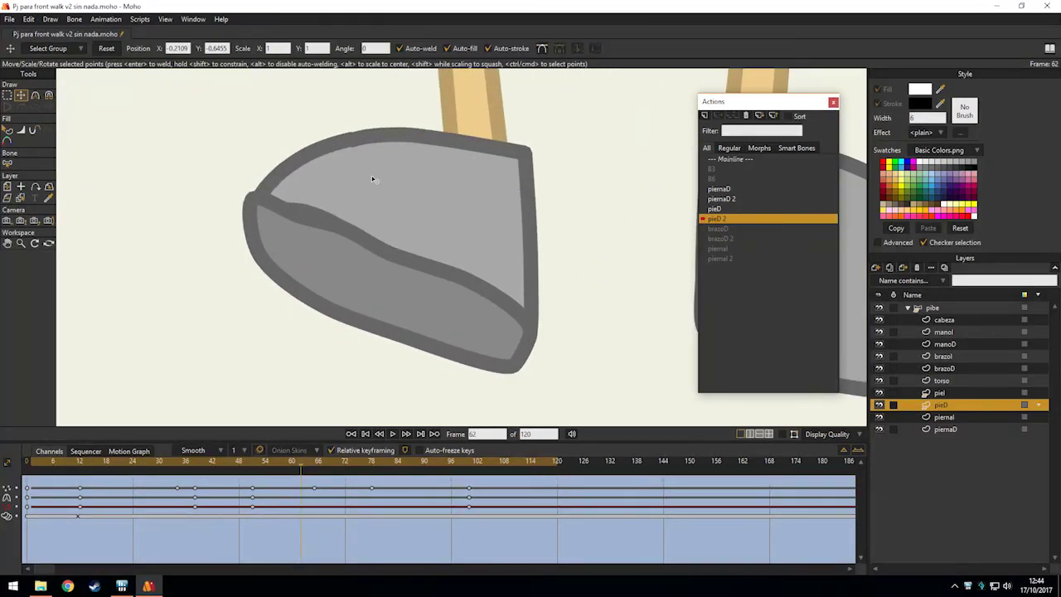
drag(263, 461, 367, 455)
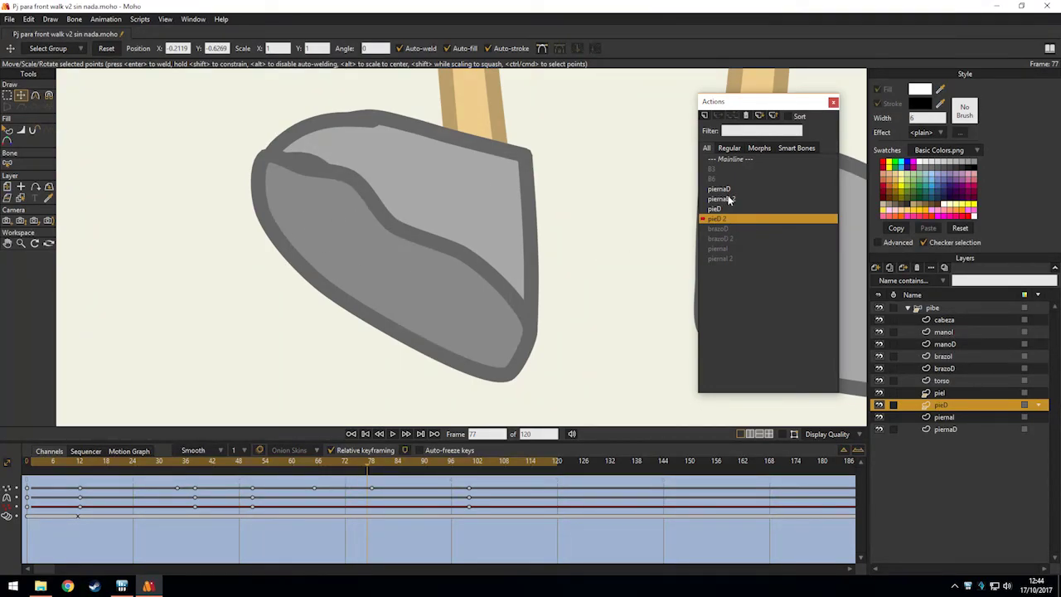
At frame 78, adjust the pieD foot's toe and instep points for a cleaner outline, and check the shape against frame 100.
mouse_move(383, 464)
mouse_down()
mouse_move(251, 462)
mouse_move(387, 461)
mouse_move(371, 462)
mouse_up()
drag(246, 263, 237, 320)
key(g)
click(239, 286)
scroll(243, 249, up, 5)
key(t)
drag(345, 211, 360, 183)
drag(262, 185, 275, 178)
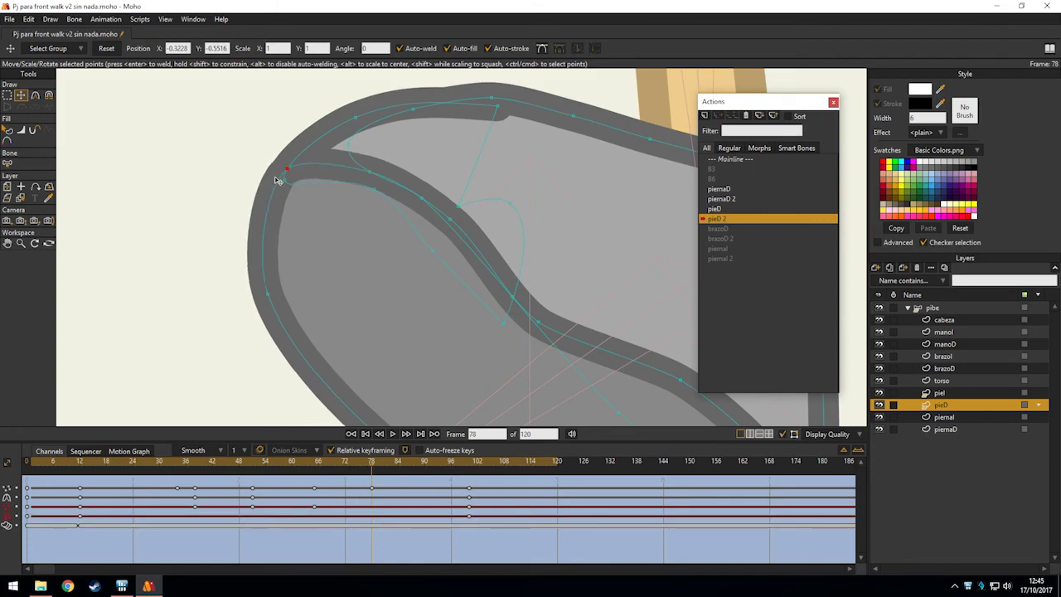
drag(468, 141, 424, 226)
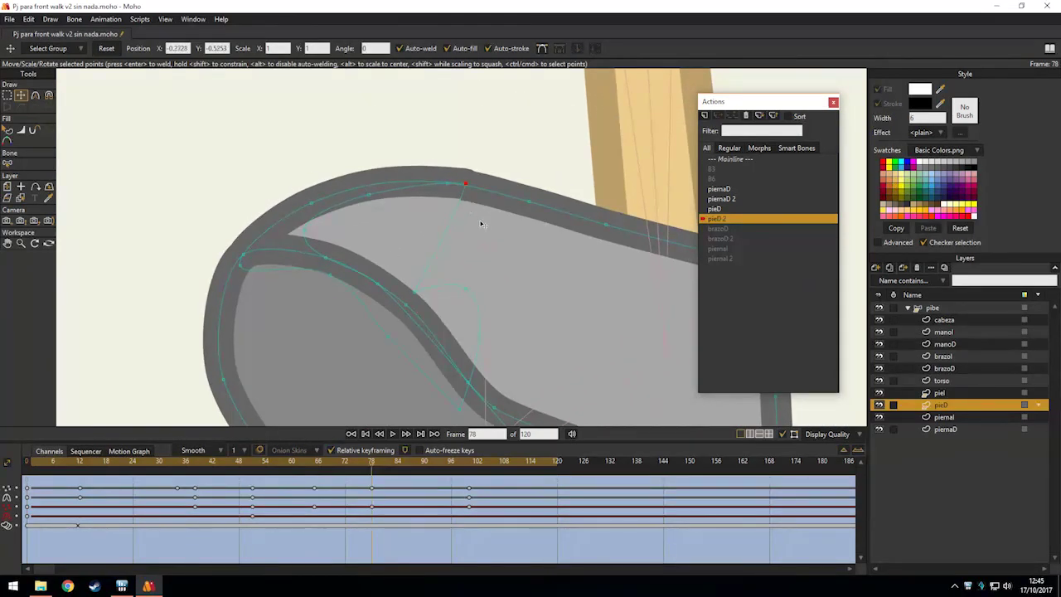
key(ctrl+h)
scroll(461, 242, down, 4)
scroll(450, 248, up, 5)
click(462, 460)
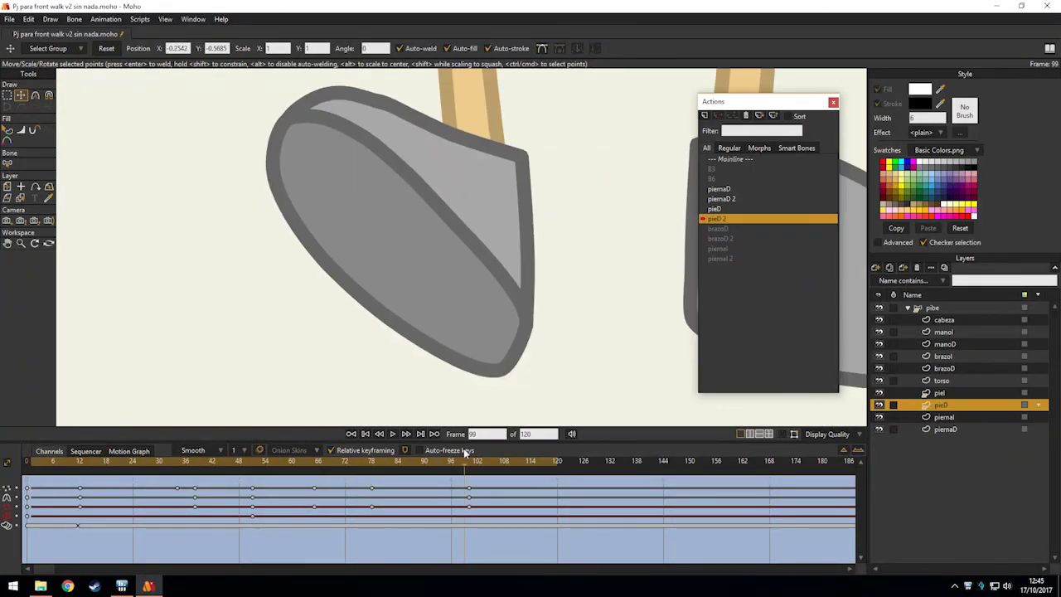
scroll(489, 282, down, 3)
scroll(527, 256, up, 2)
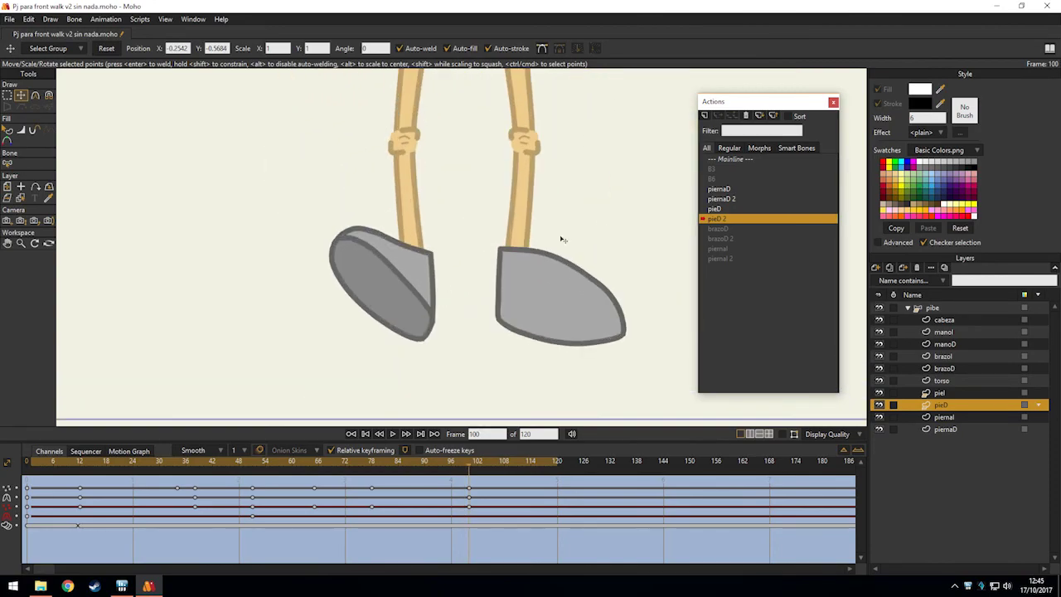
Return to the Mainline, select the pibe bone layer and move to frame 1 with the bones shown.
click(745, 158)
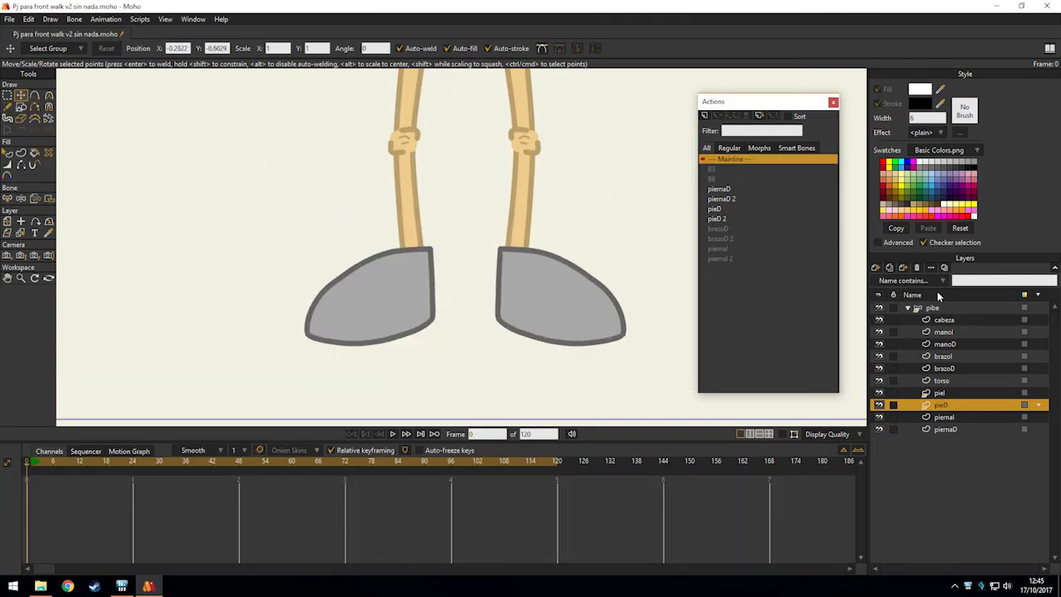
click(937, 308)
drag(329, 270, 454, 293)
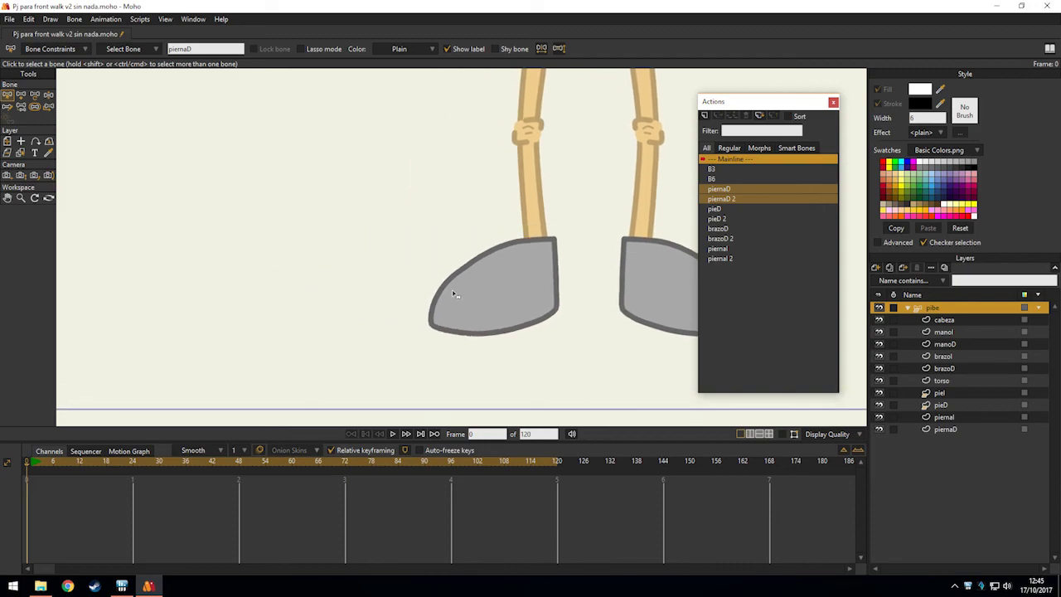
key(Right)
key(ctrl+j)
scroll(374, 259, down, 3)
Rotate the piernaD and pieD dials to horizontal at frame 1 to test the combined foot pose.
key(t)
drag(296, 222, 301, 174)
scroll(294, 211, up, 1)
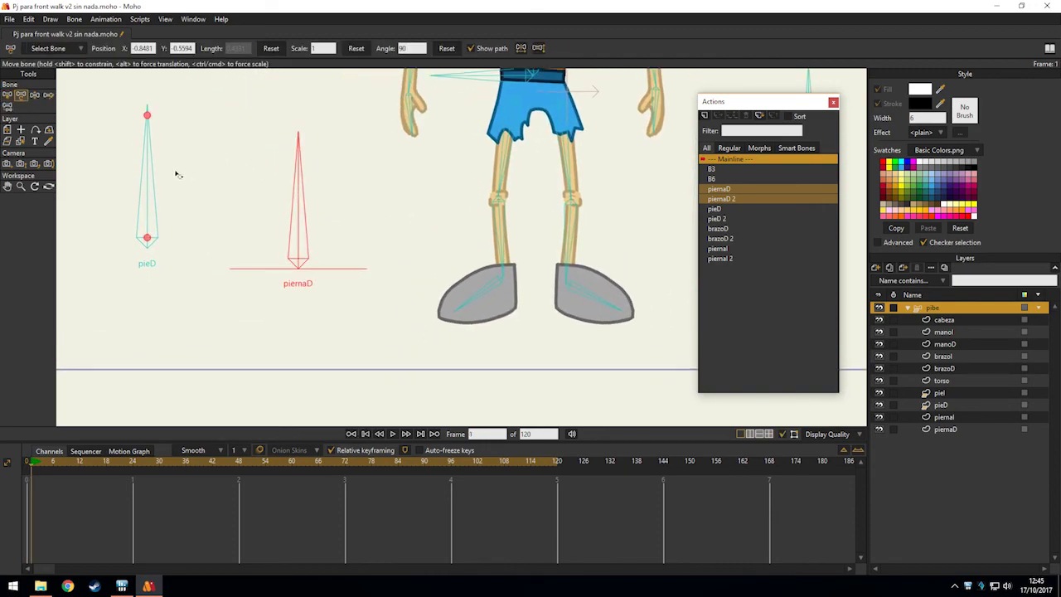
drag(145, 153, 178, 276)
drag(177, 228, 373, 273)
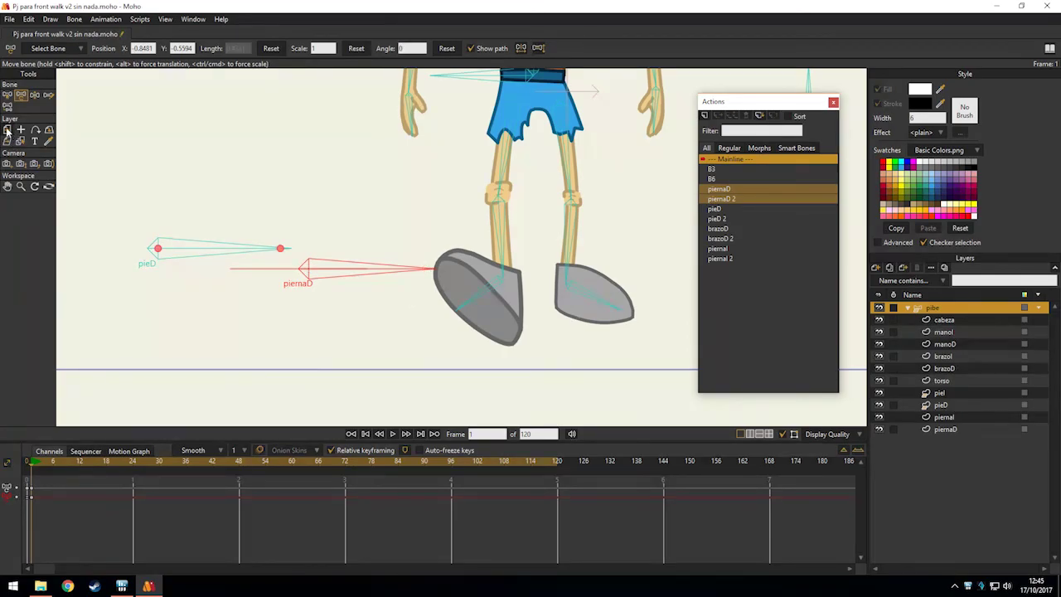
Set the piernaD dial to about 48.6 degrees, return the pieD dial upright, and clear the bone selection.
drag(356, 261, 354, 341)
drag(246, 240, 282, 249)
drag(423, 267, 352, 208)
drag(249, 246, 143, 124)
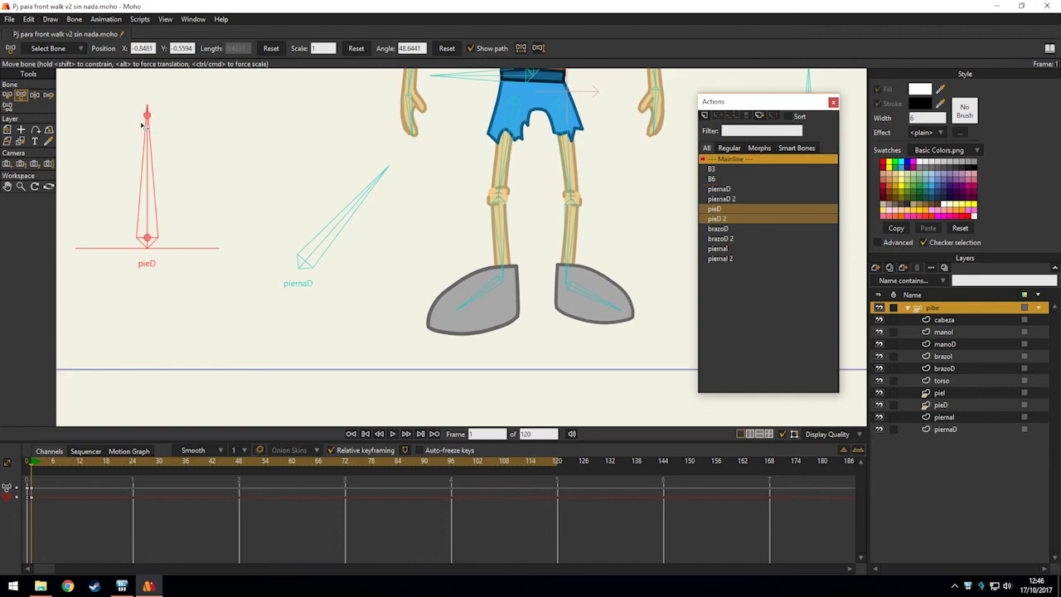
mouse_move(148, 174)
mouse_down()
mouse_move(179, 179)
mouse_move(200, 211)
mouse_move(123, 181)
mouse_move(155, 171)
mouse_up()
key(b)
drag(265, 194, 274, 258)
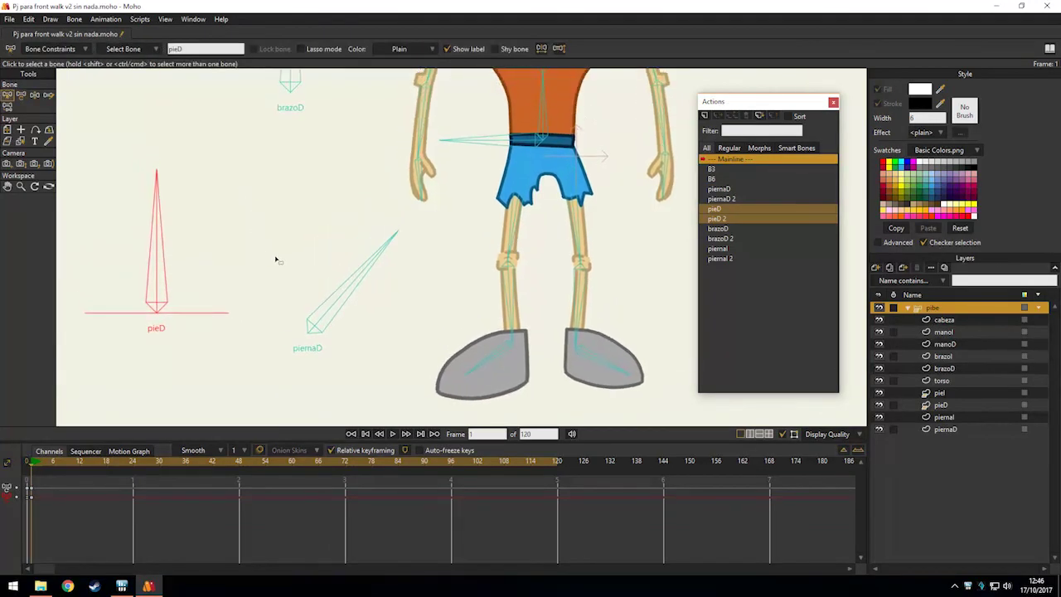
click(274, 236)
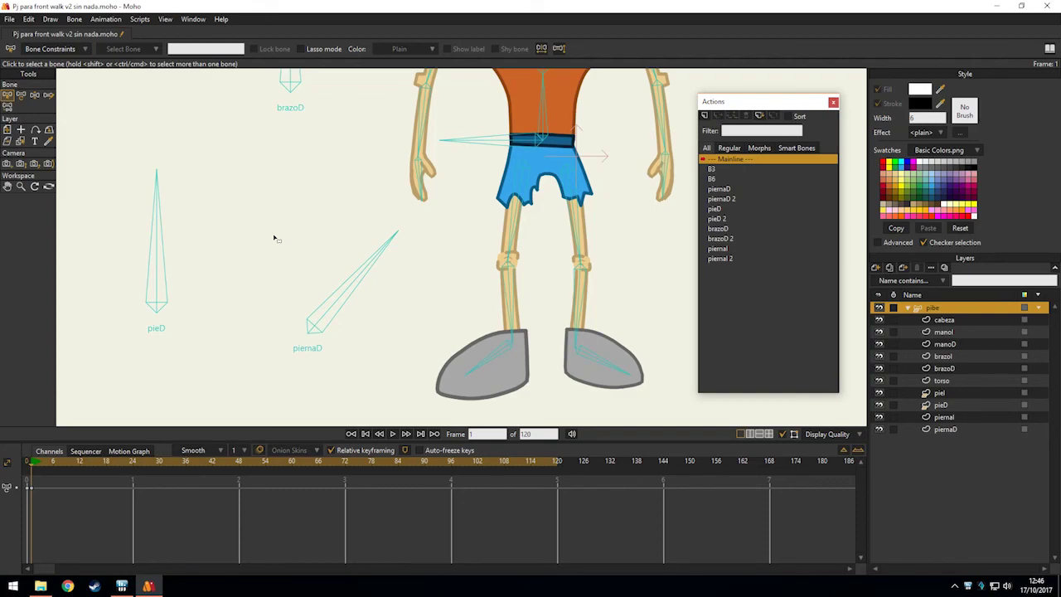